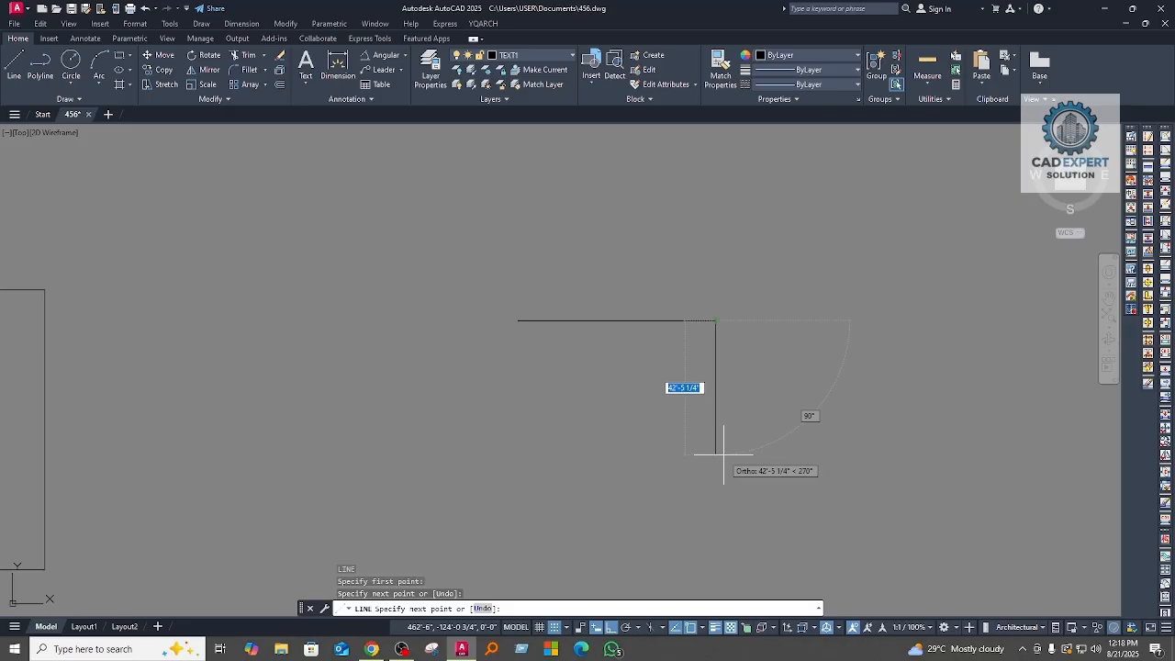
Step: Extend the line from the horizontal segment's end with segments 20' downward and 40' to the right
text(0')
key(Return)
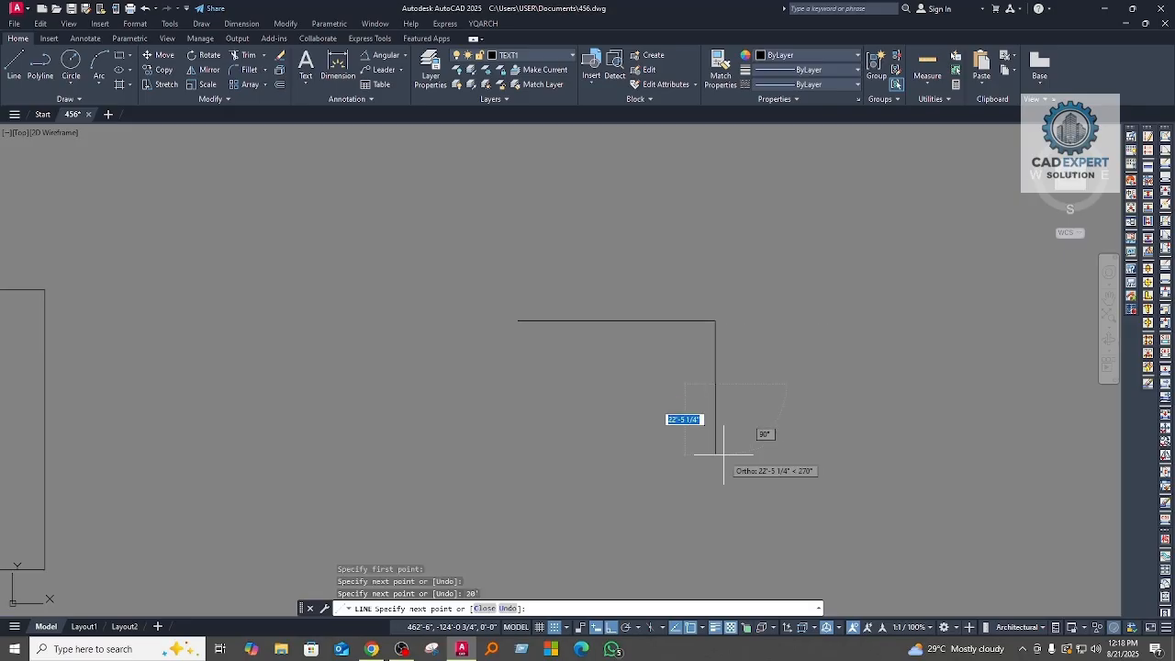
text(40')
key(Return)
Step: Continue the stepped line with segments 30' downward and 40' back to the left
middle_drag(844, 555, 821, 382)
text(3)
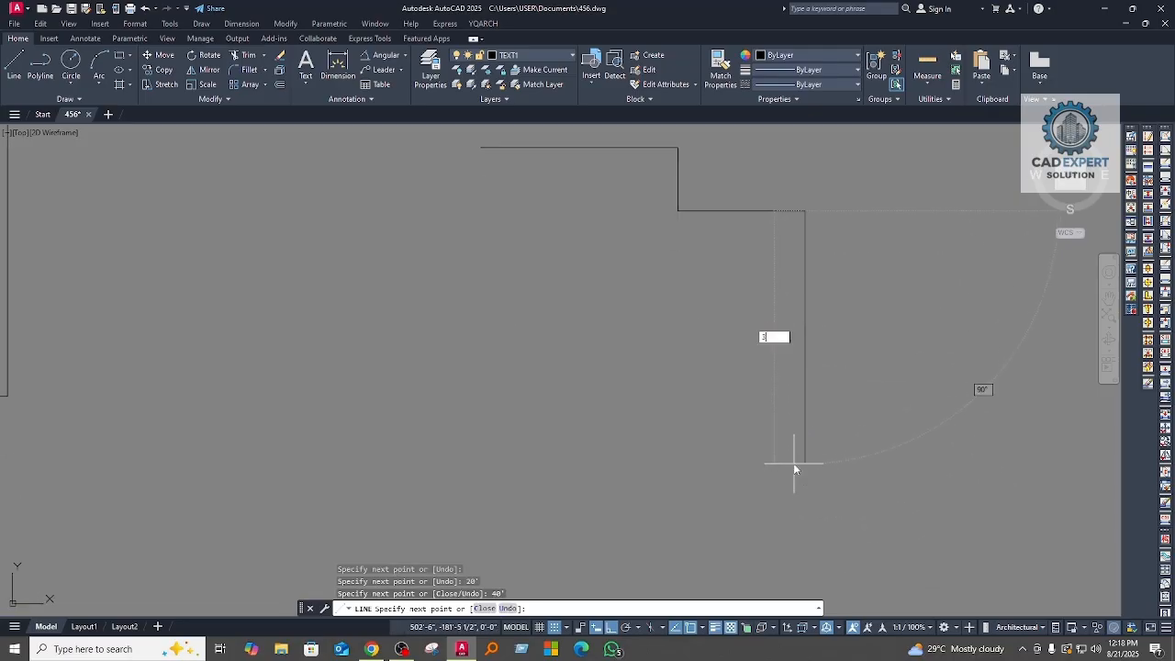
text(0')
key(Return)
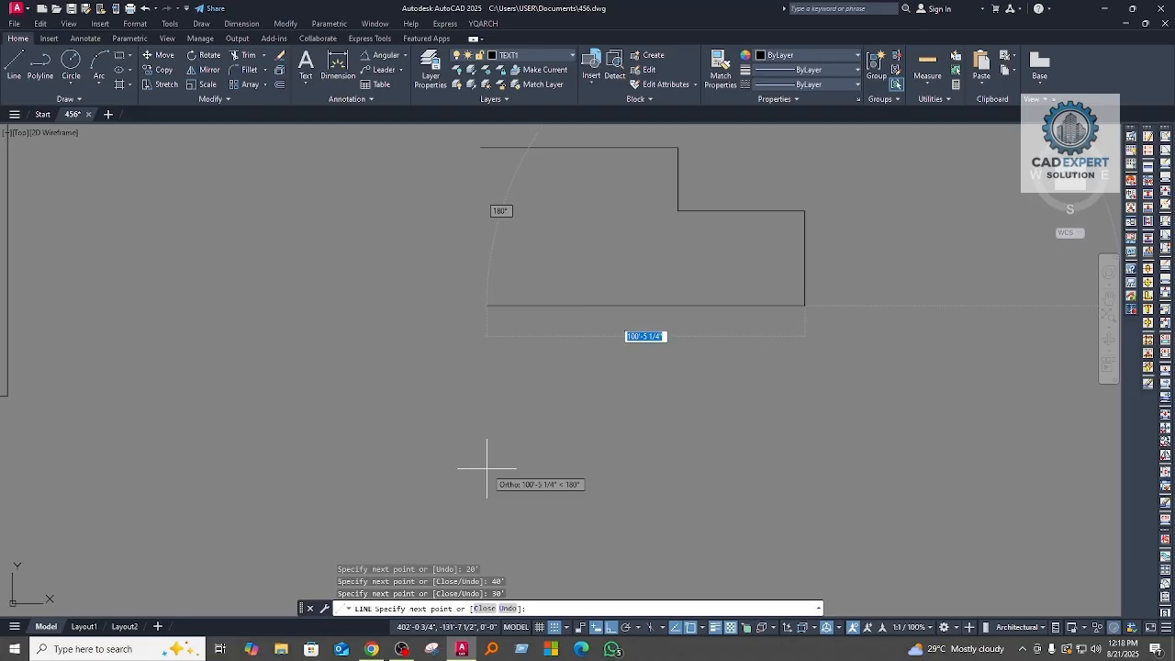
text(40)
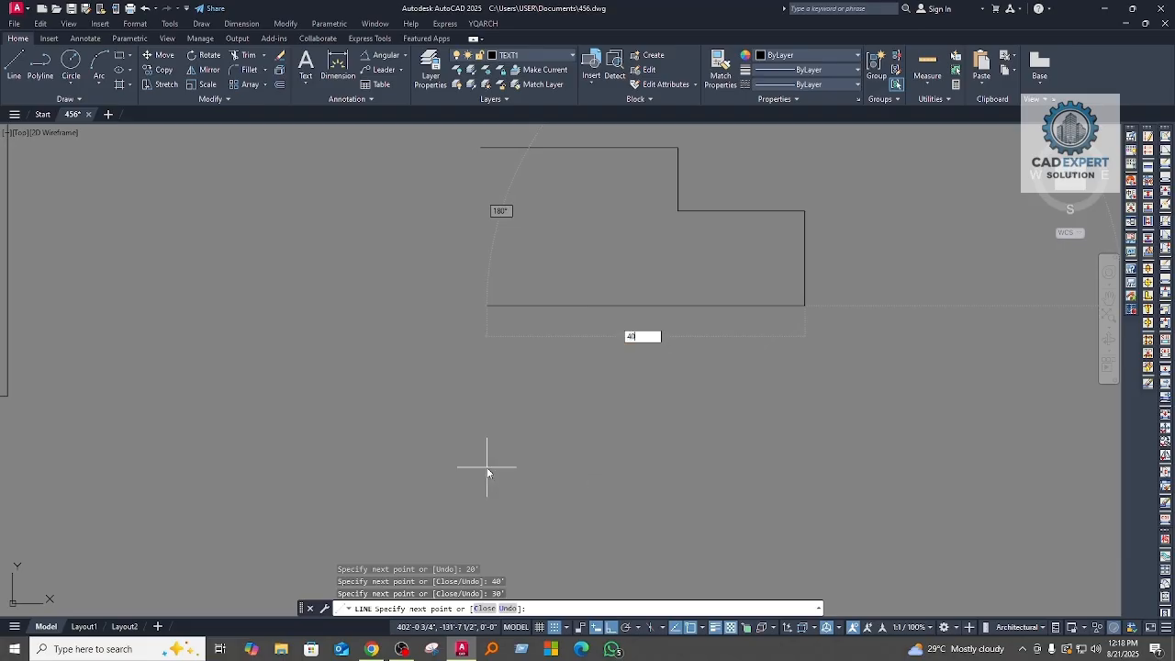
text(')
key(Return)
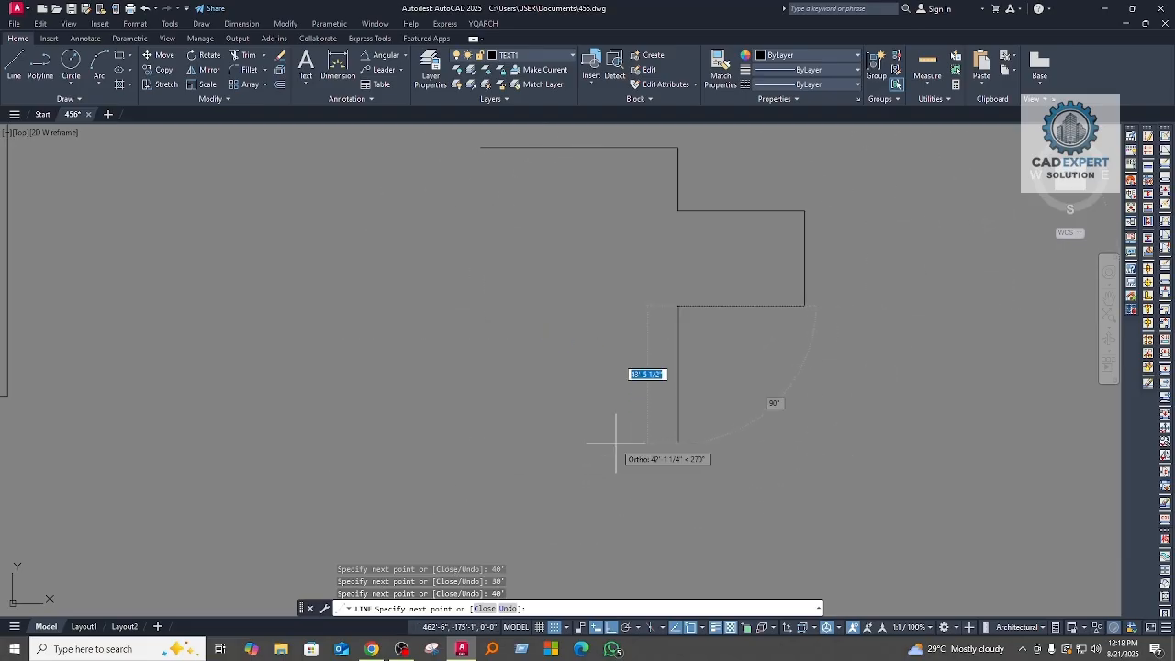
Step: Add a 20' downward segment to the end of the stepped line
text(20')
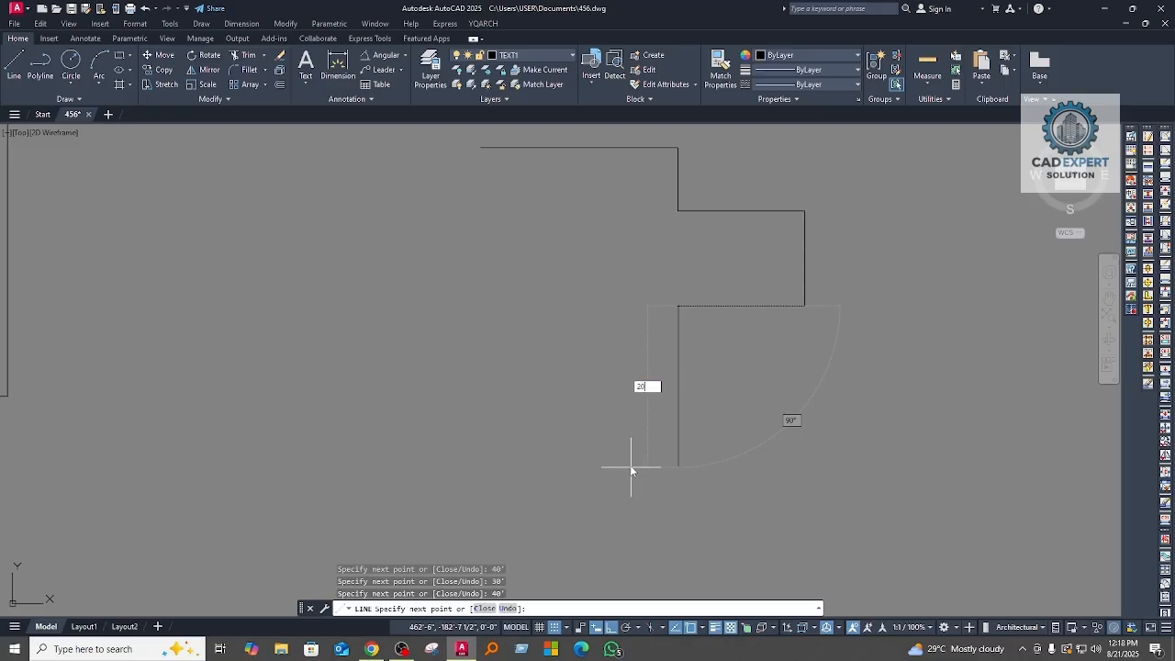
key(Return)
middle_drag(633, 419, 624, 514)
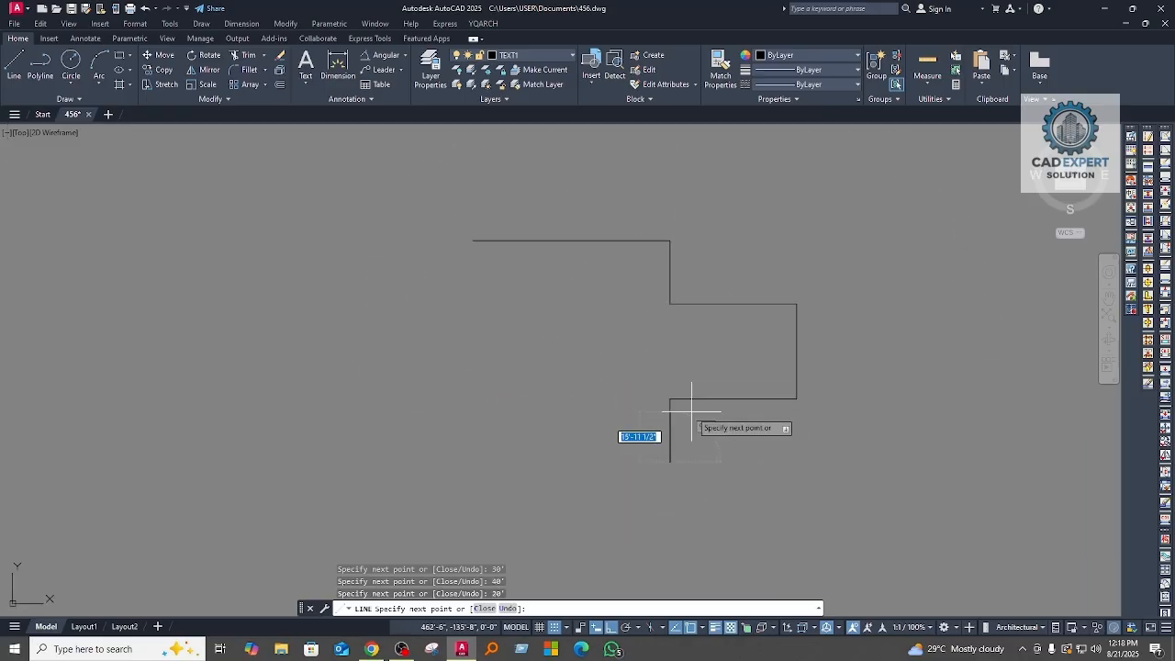
scroll(671, 420, up, 3)
middle_drag(694, 451, 693, 436)
scroll(637, 393, down, 2)
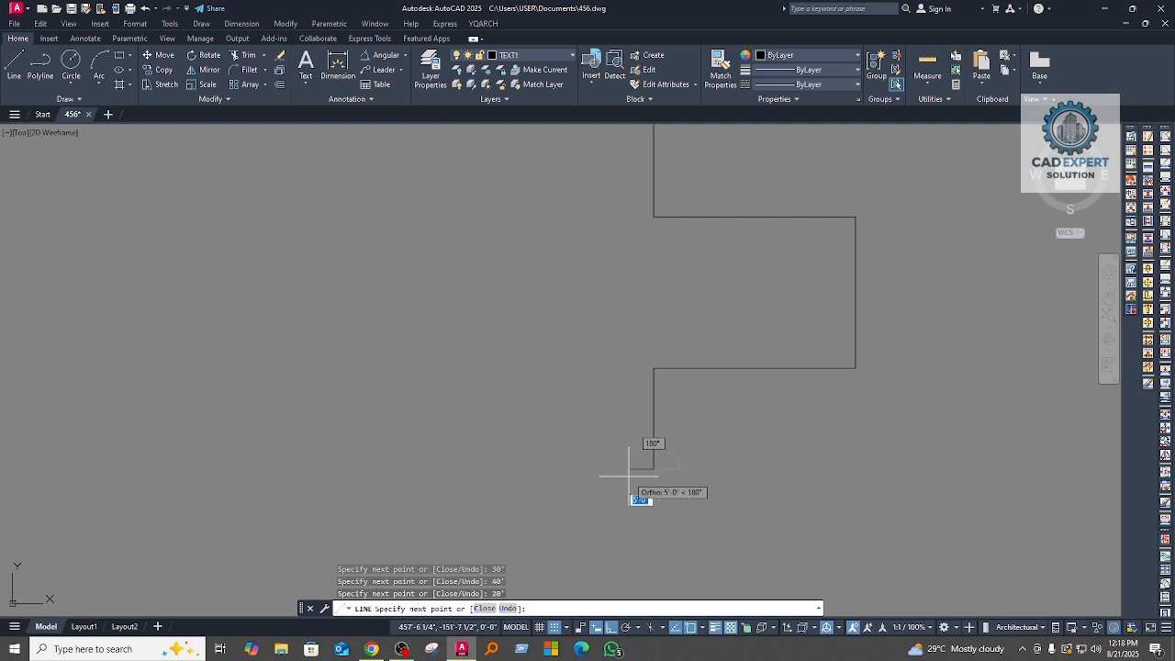
middle_drag(665, 451, 660, 511)
scroll(541, 441, down, 4)
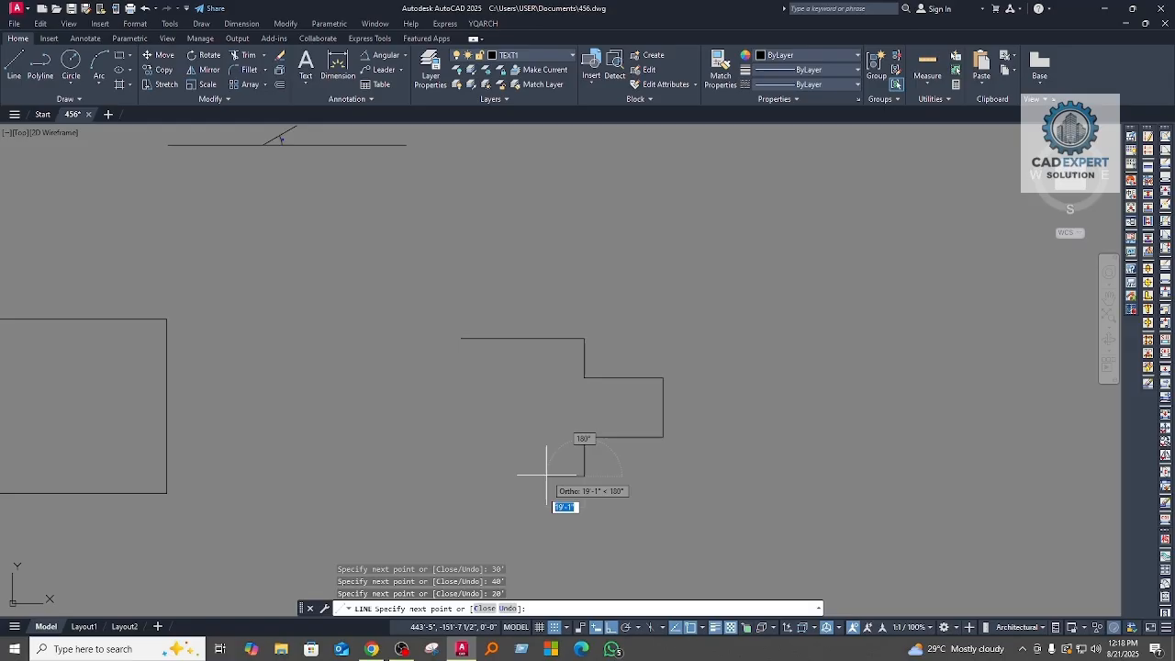
Step: Undo the last 20' segment within the Line command and redraw it 10' downward
text(u)
key(Return)
scroll(587, 514, up, 2)
middle_drag(695, 278, 646, 349)
text(10')
key(Return)
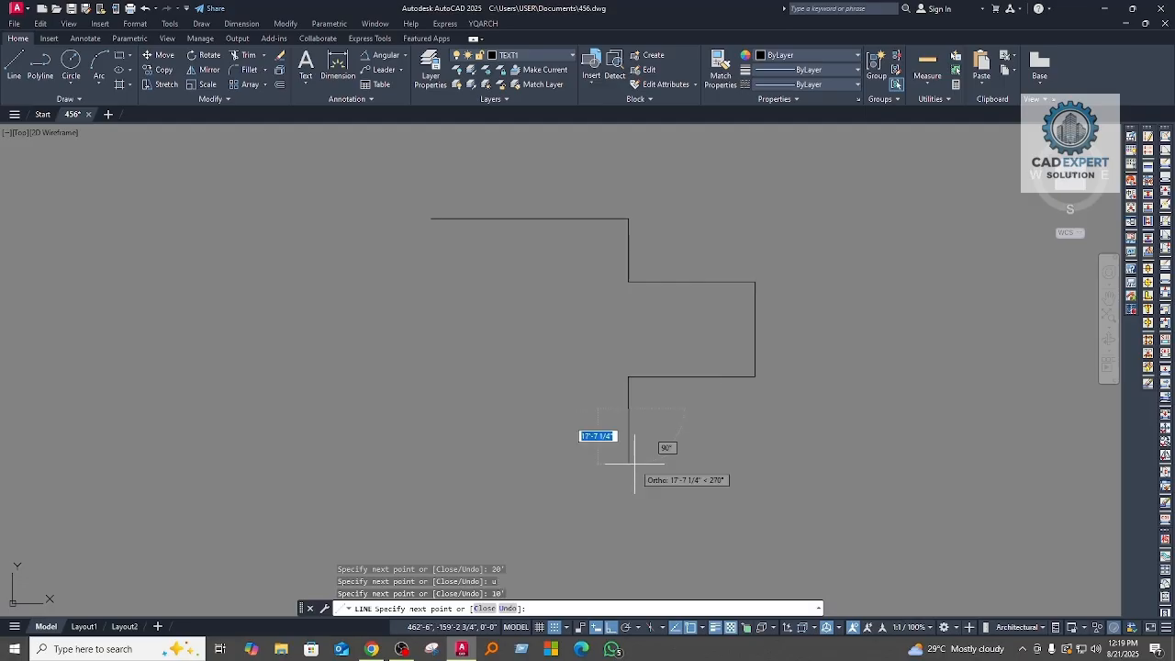
Step: Undo the 10' vertical segment and the lower 40' horizontal segment without leaving the Line command
scroll(590, 458, up, 8)
scroll(562, 441, down, 3)
scroll(609, 432, up, 2)
middle_drag(615, 437, 672, 432)
scroll(672, 432, down, 2)
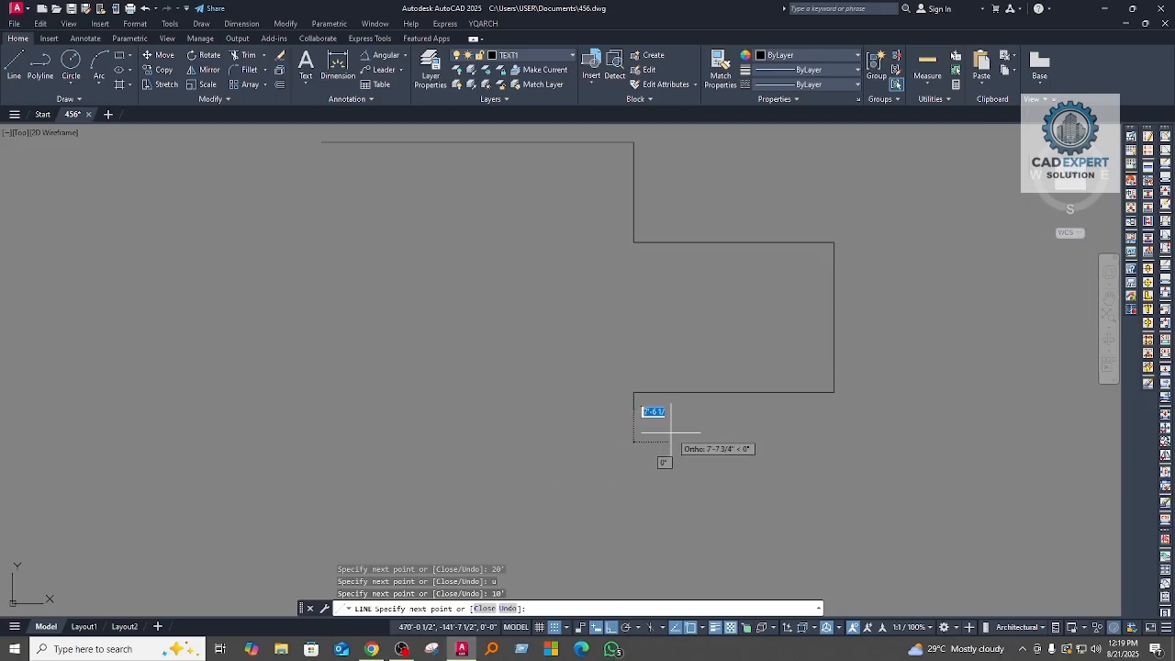
text(u)
key(Return)
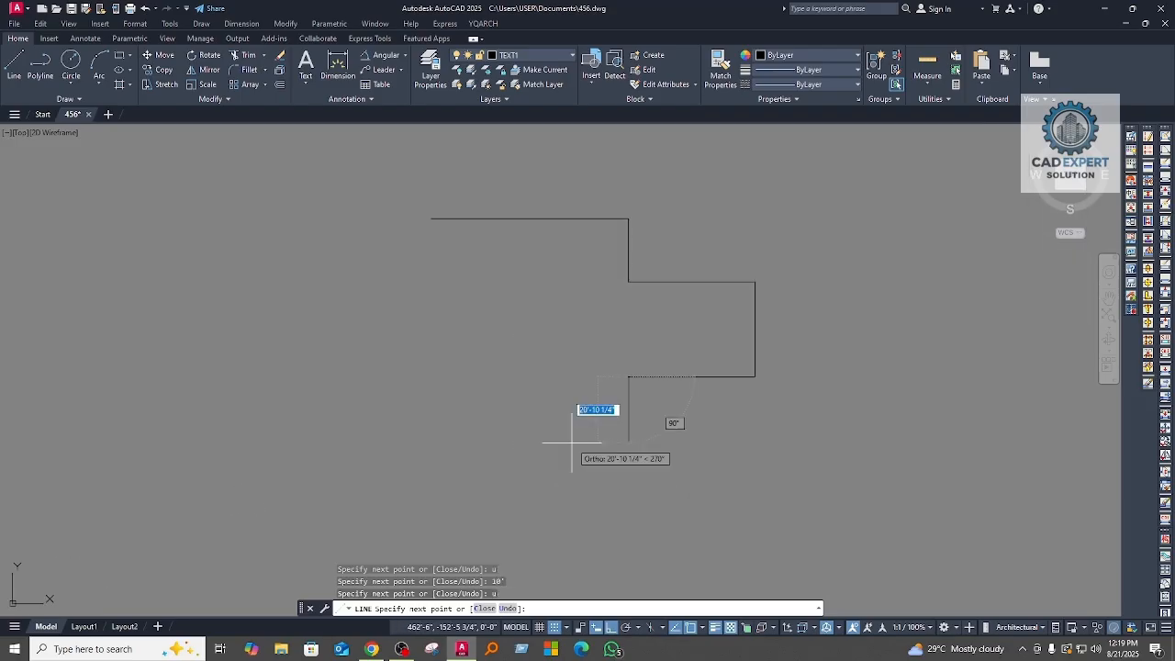
text(u)
key(Return)
Step: Undo all remaining segments of the stepped line one by one, back to the first horizontal segment
middle_drag(891, 318, 814, 417)
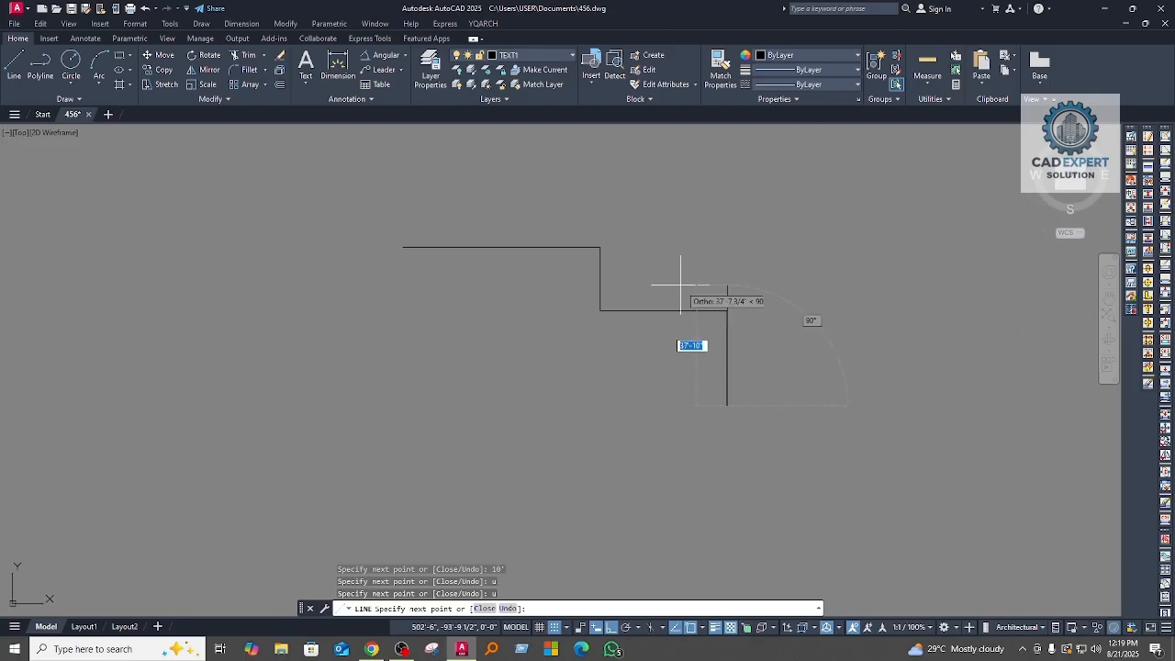
text(u)
key(Return)
middle_drag(841, 338, 817, 469)
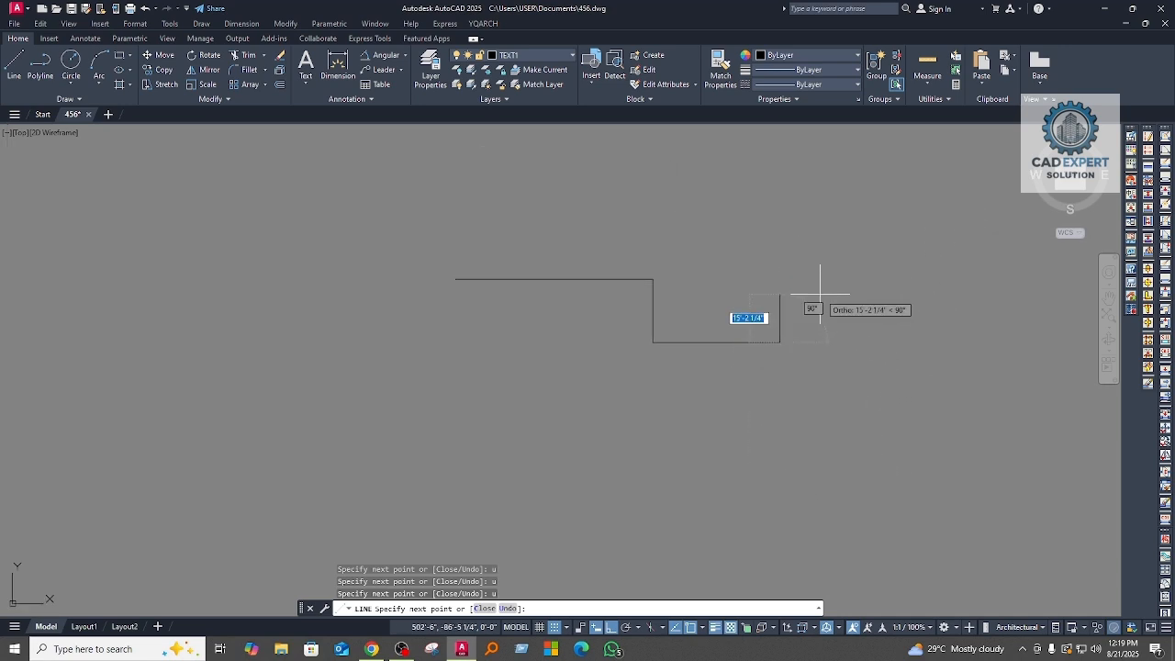
text(u)
key(Return)
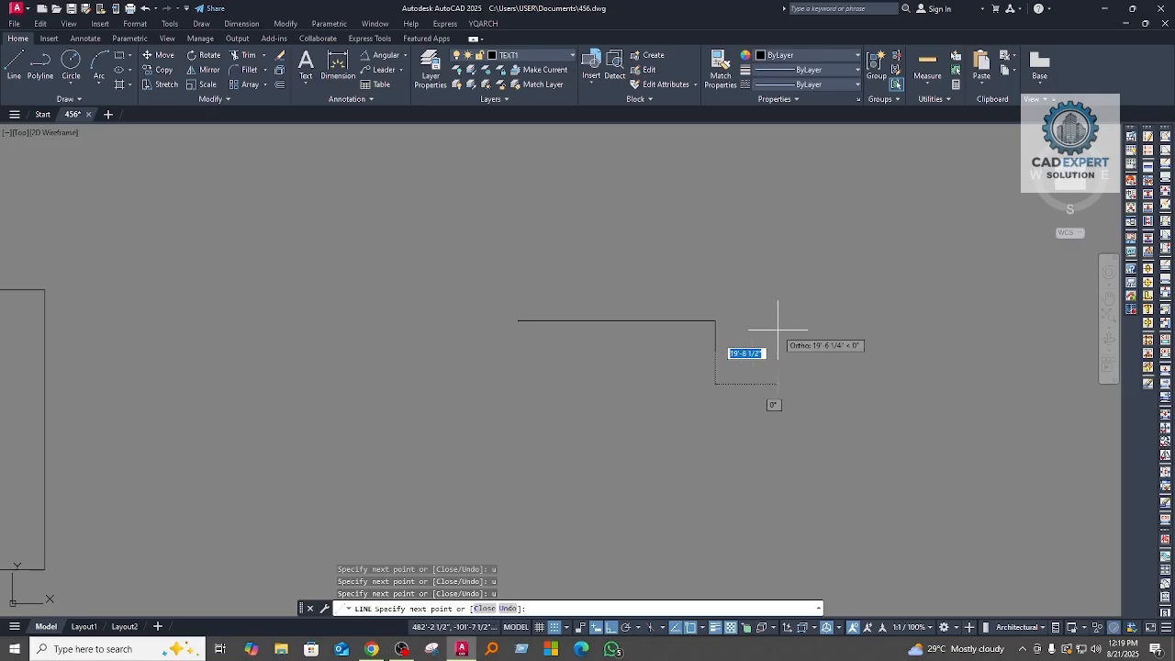
text(u)
key(Return)
text(u)
key(Return)
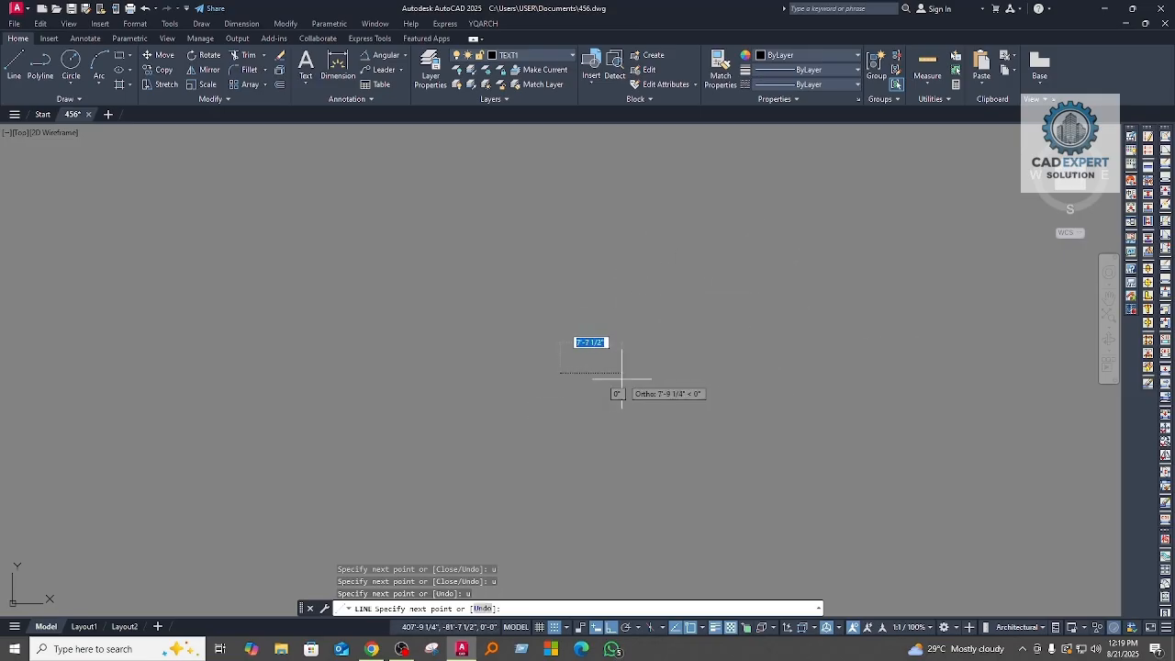
text(u)
key(Return)
Step: Start a new line in the empty area beside the existing shapes, drawing 30' to the right and 40' downward
scroll(693, 356, up, 2)
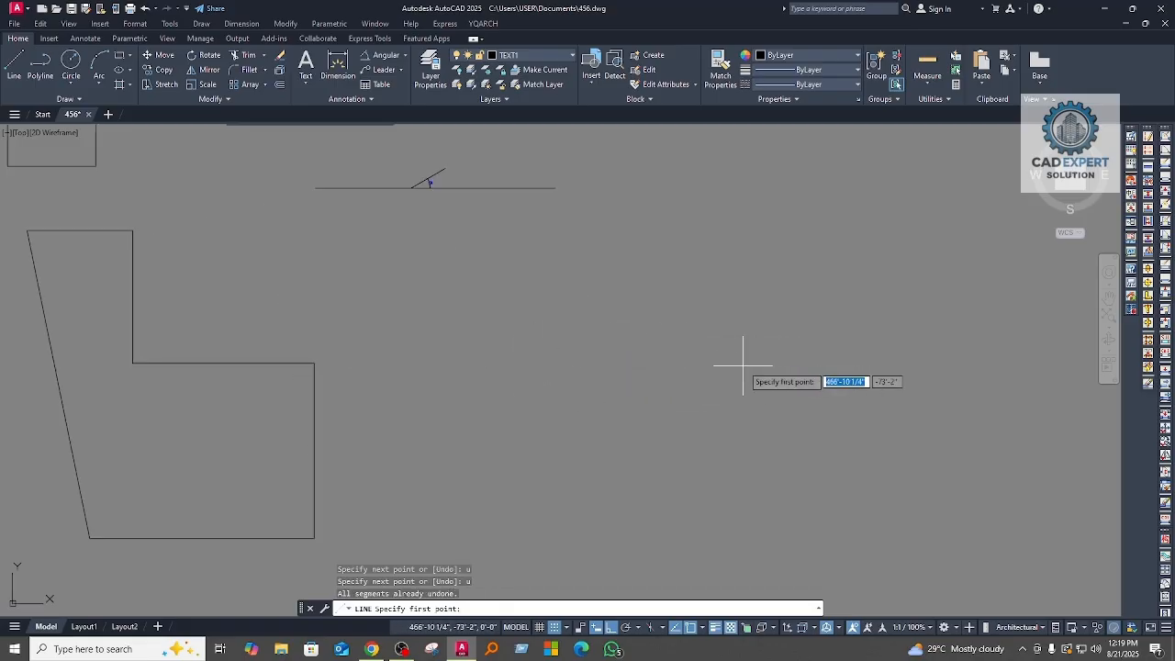
middle_drag(796, 369, 618, 407)
scroll(716, 182, up, 2)
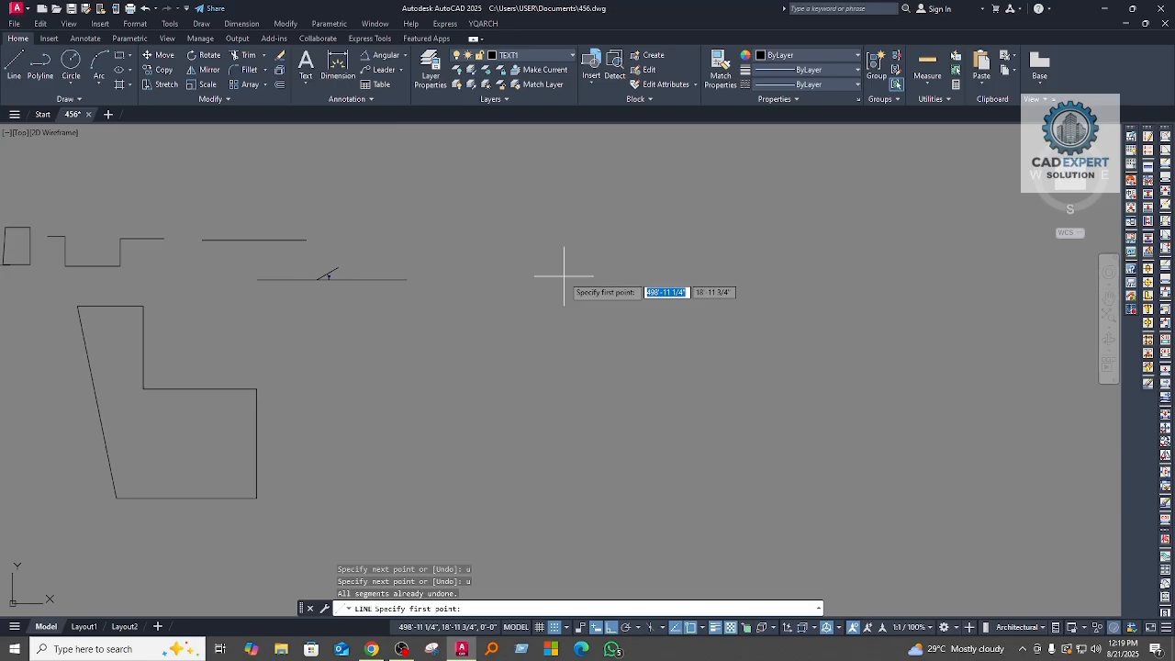
click(564, 275)
mouse_move(713, 306)
middle_down()
mouse_move(637, 365)
mouse_move(660, 325)
middle_up()
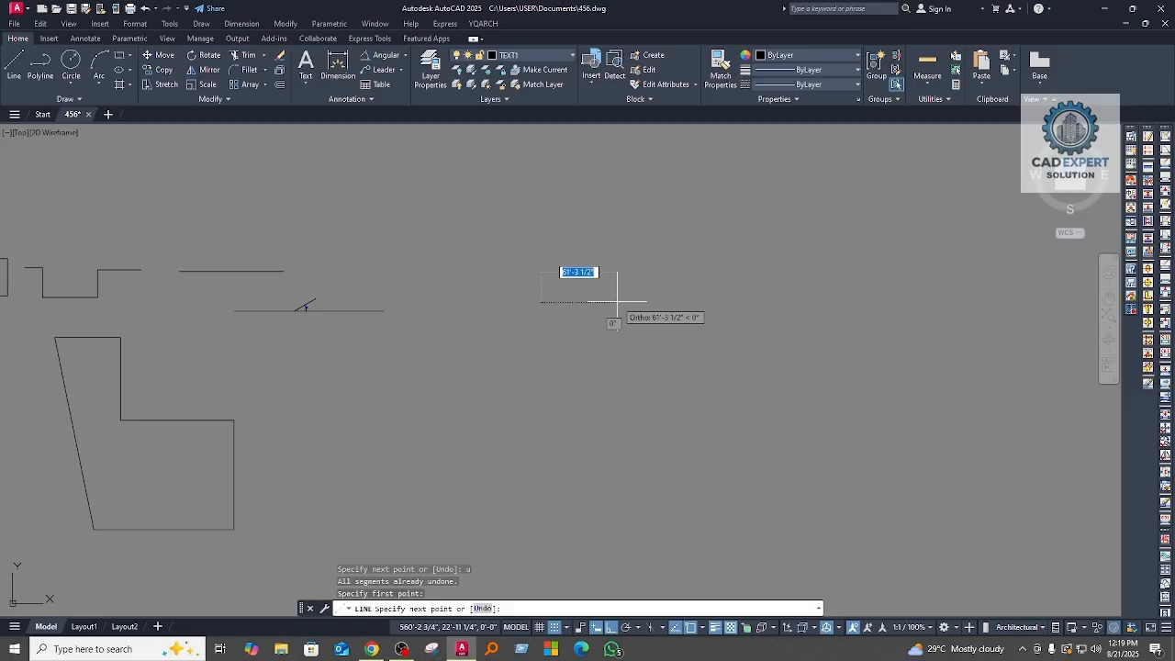
text(30)
key(Return)
text(40)
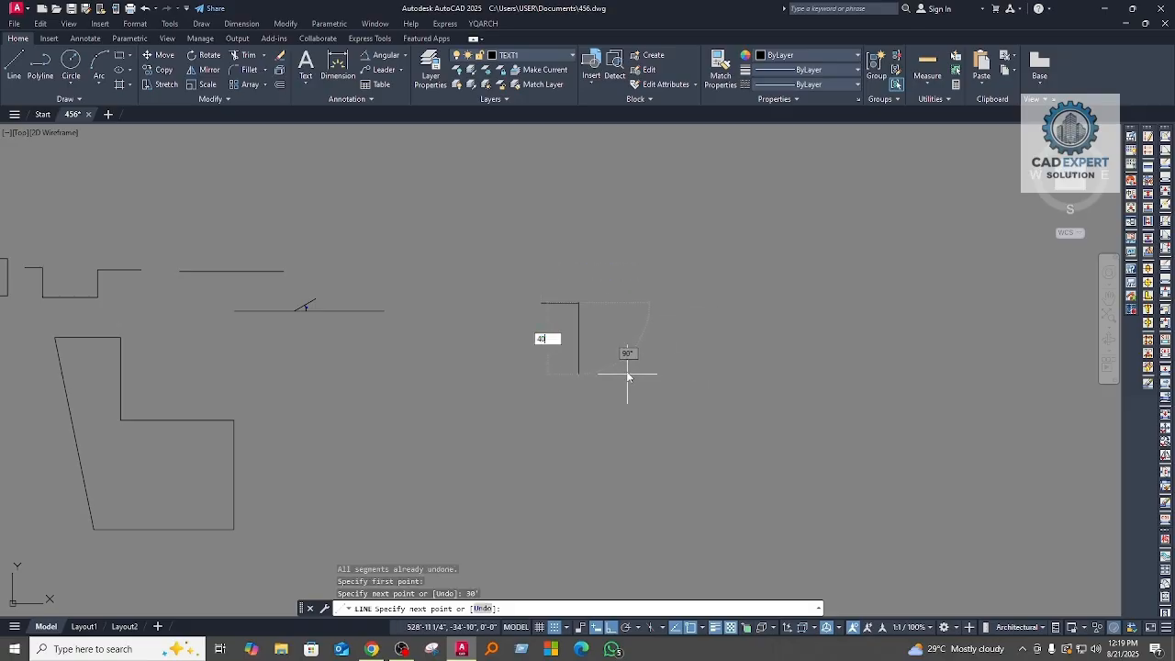
key(Return)
Step: Continue the outline with segments 60' to the left and 20' upward
scroll(485, 388, up, 3)
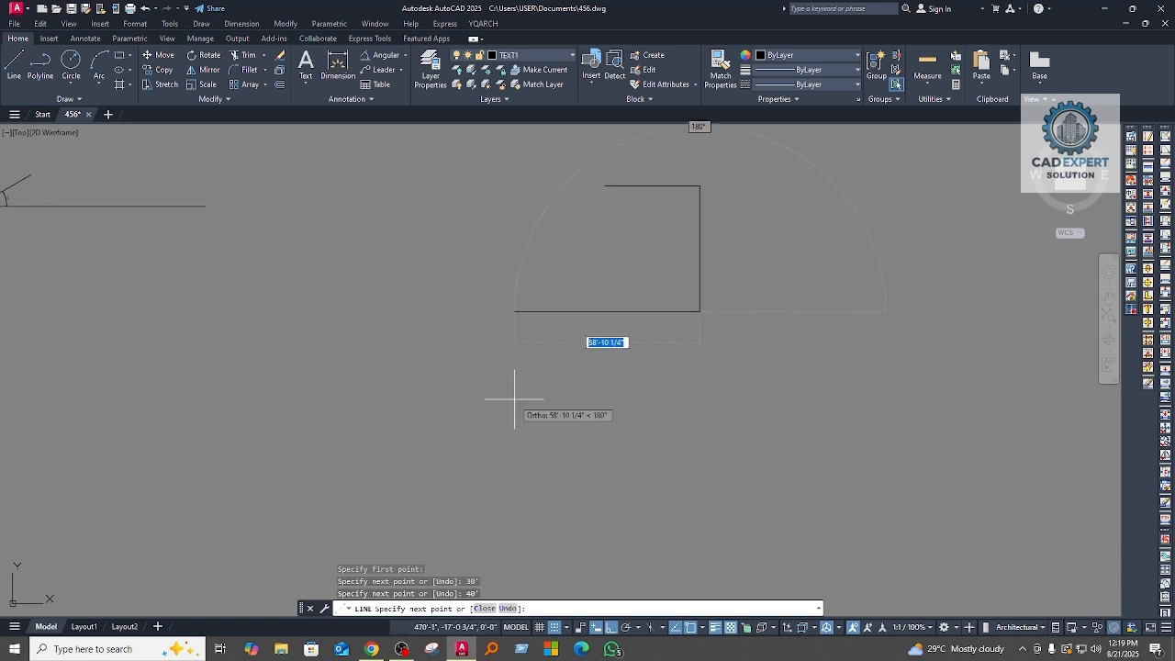
text(60')
key(Return)
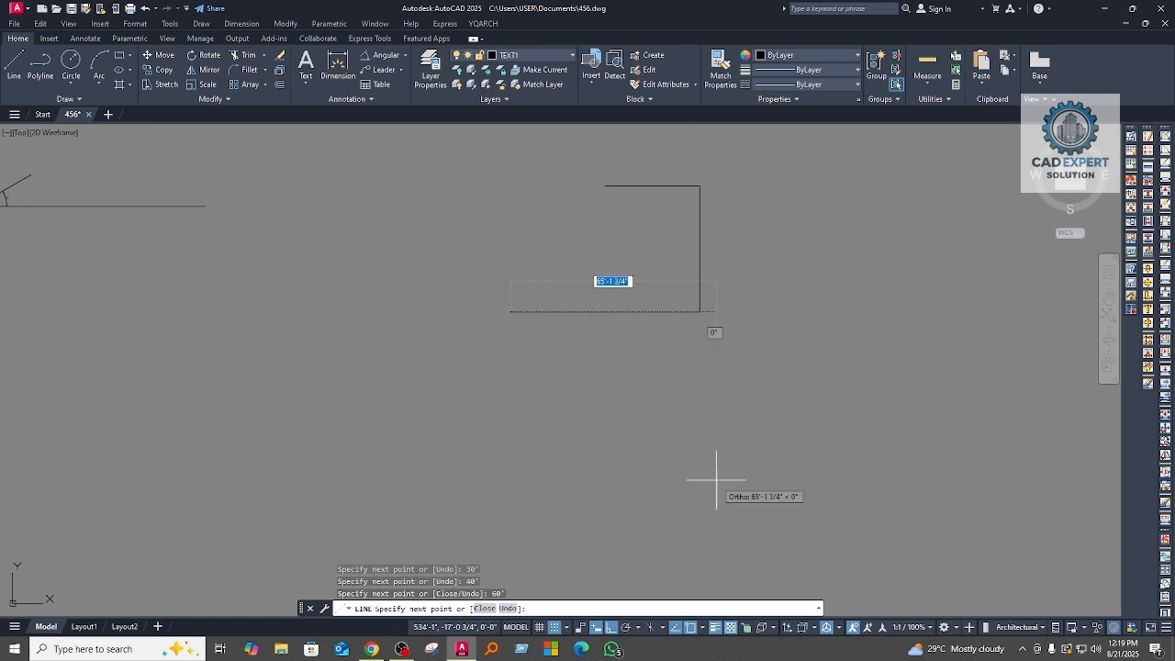
middle_drag(416, 245, 611, 459)
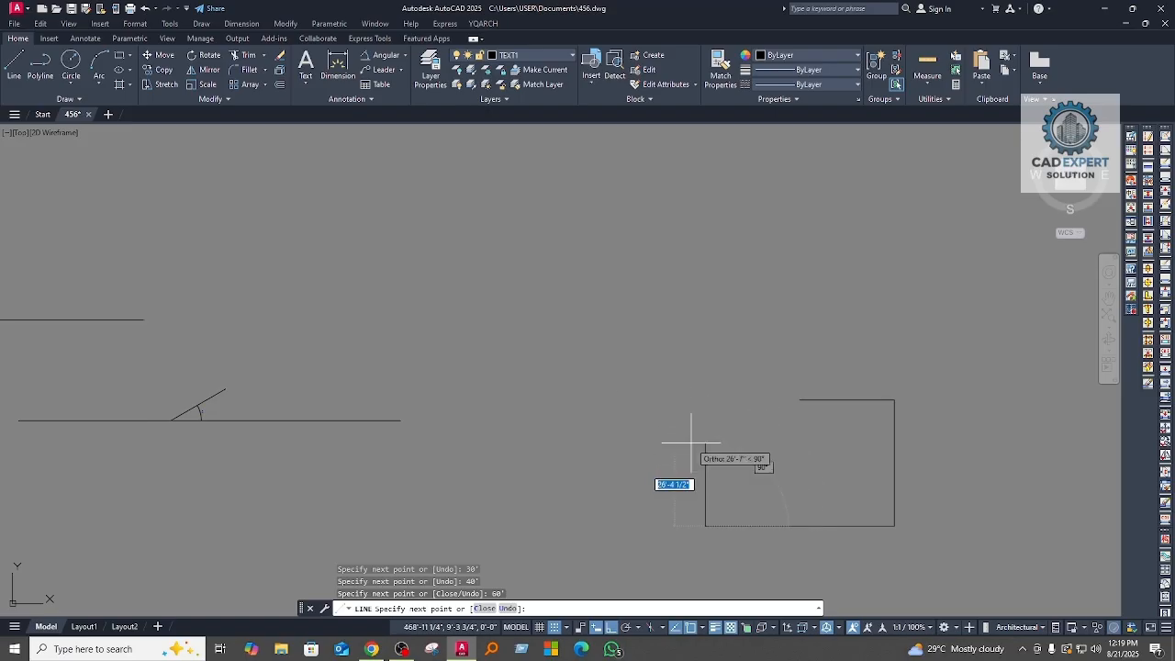
text(20)
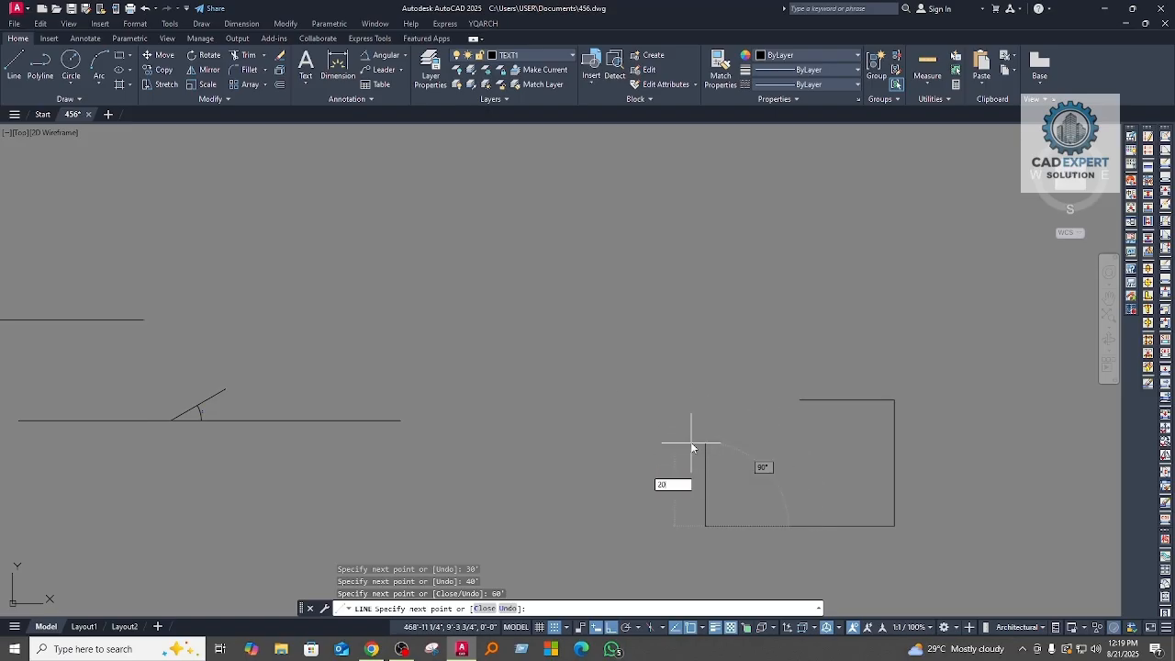
key(Return)
Step: Close the outline with the Close option, joining the last endpoint to the starting point with a sloped segment
scroll(734, 475, up, 3)
scroll(653, 401, down, 3)
scroll(654, 401, up, 2)
scroll(676, 394, down, 2)
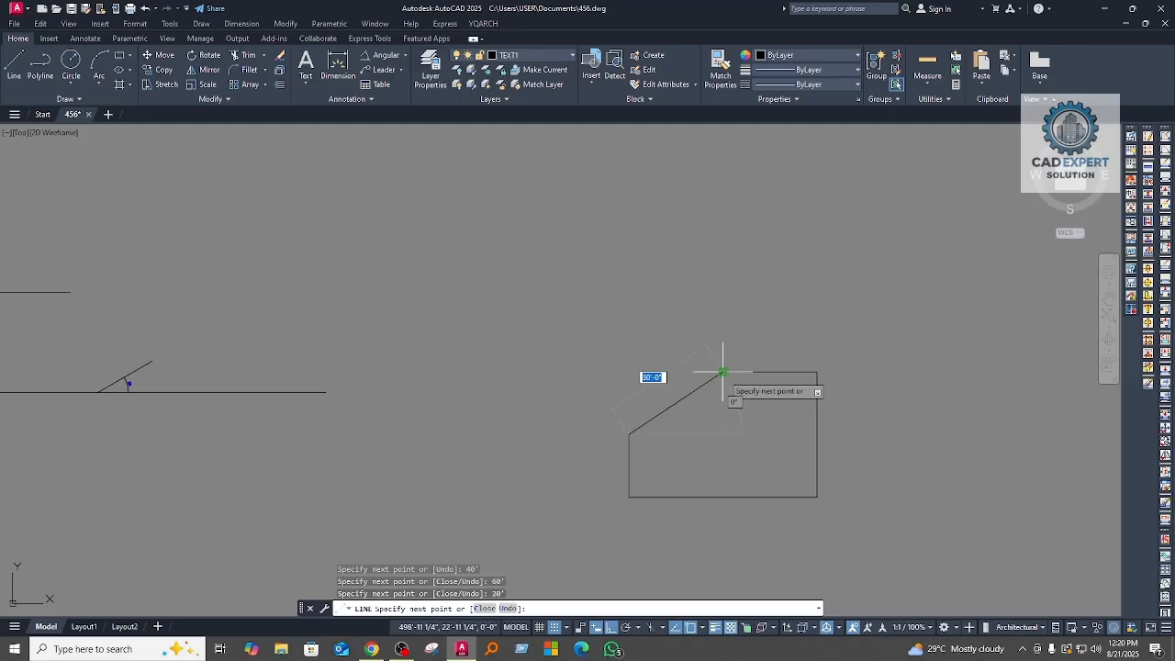
text(c)
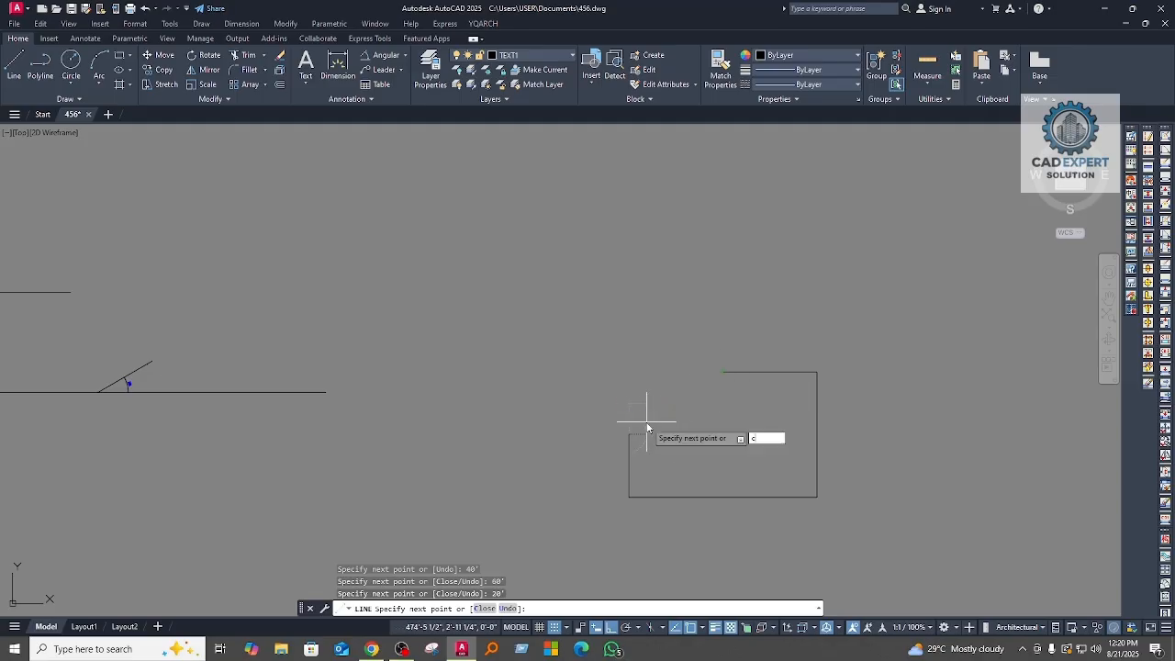
key(Return)
scroll(749, 381, up, 2)
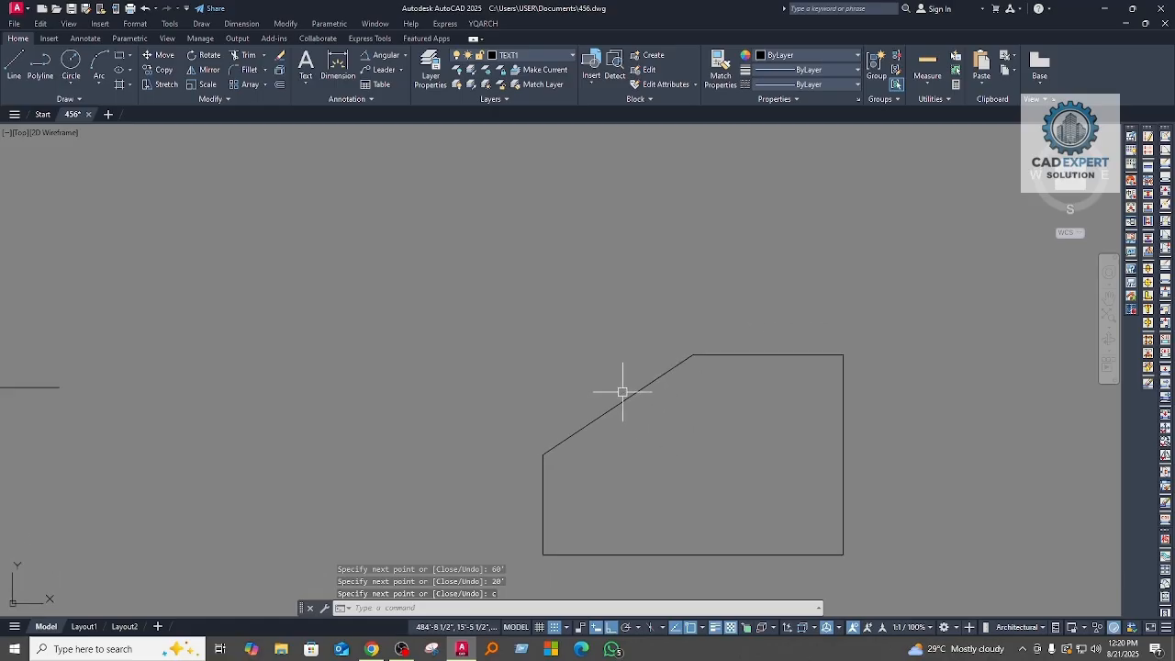
scroll(637, 388, down, 2)
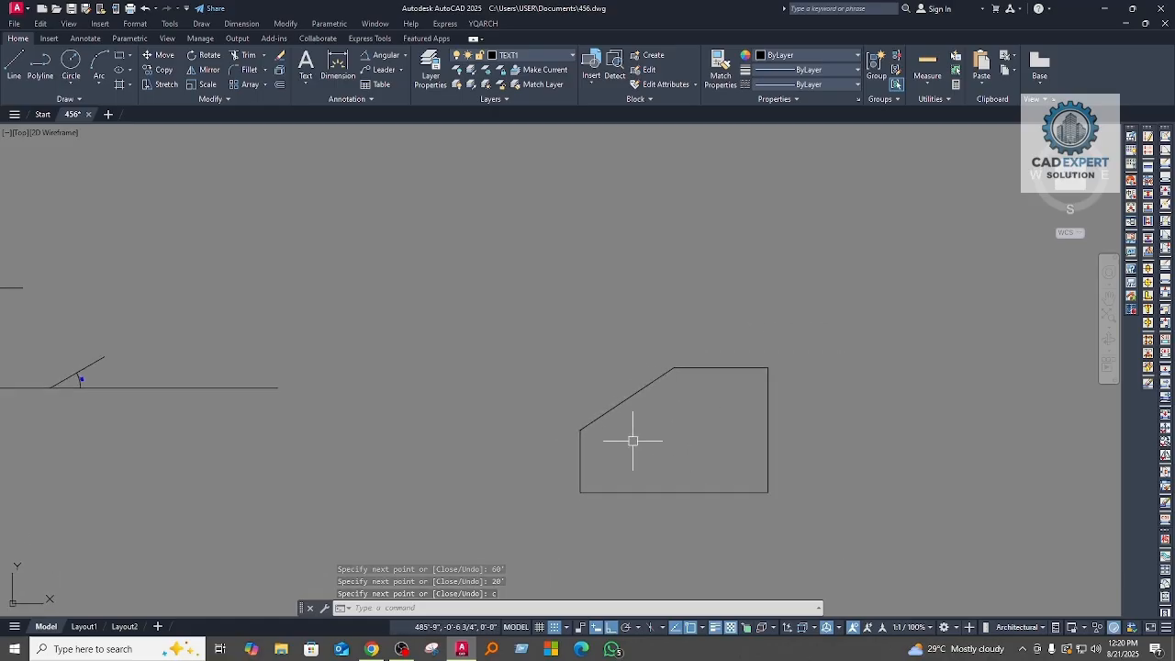
Step: Draw a 20' line segment at a 30° angle in the empty area to the right of the closed shape
middle_drag(687, 446, 569, 406)
middle_drag(685, 373, 506, 380)
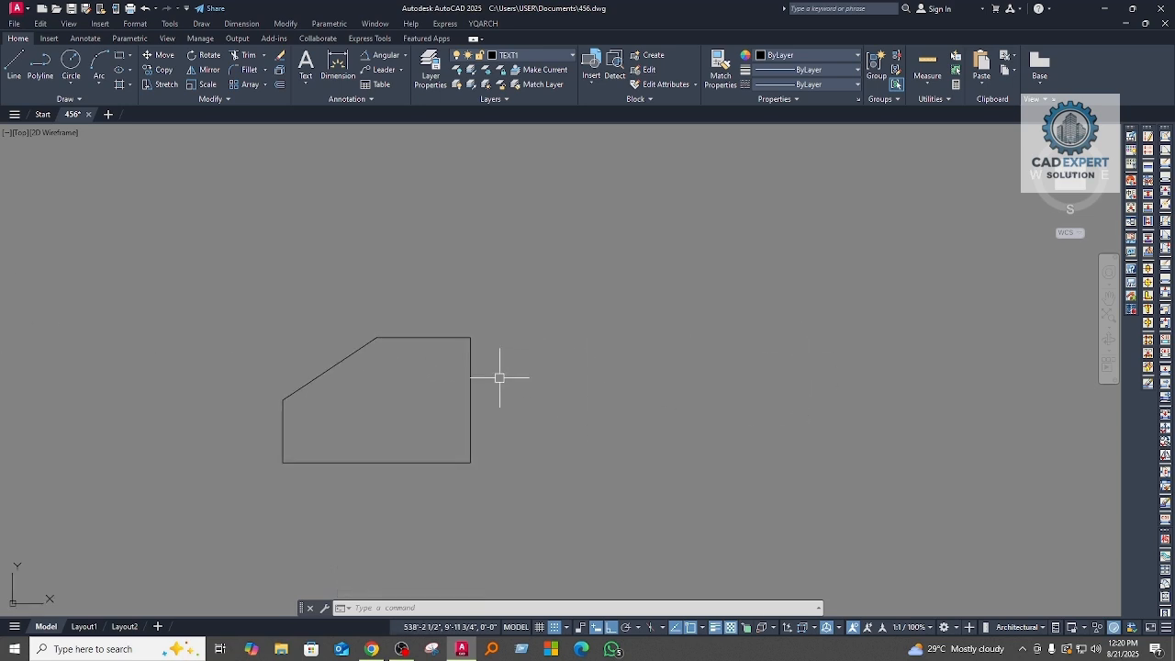
mouse_move(618, 409)
middle_down()
mouse_move(621, 422)
mouse_move(487, 418)
middle_up()
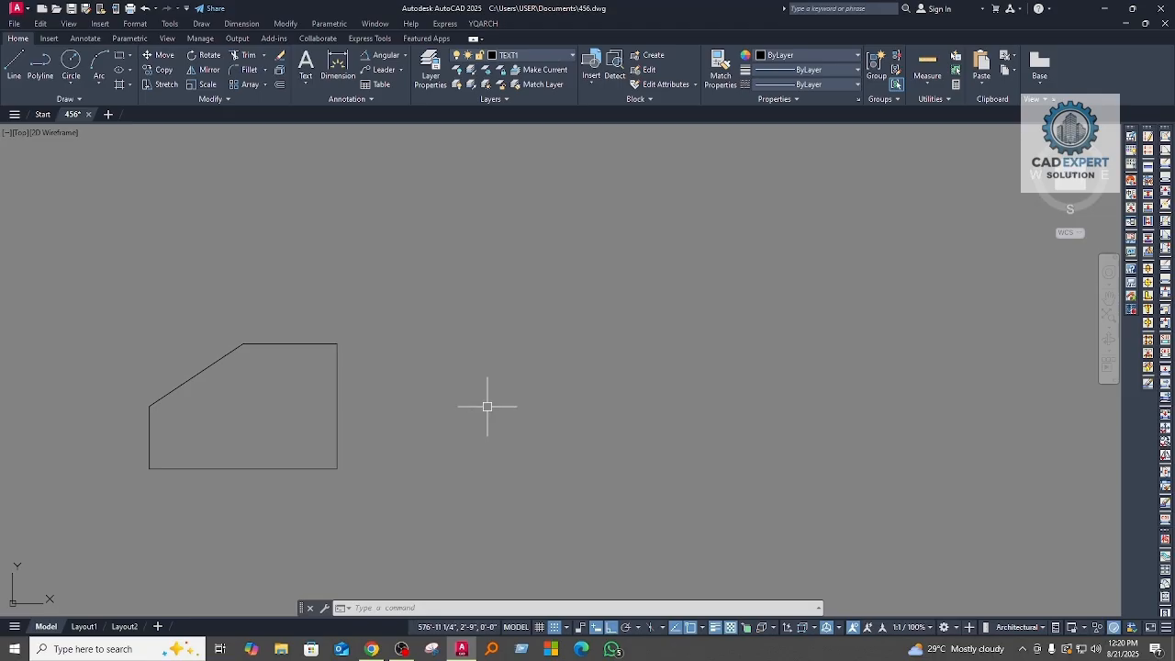
key(Return)
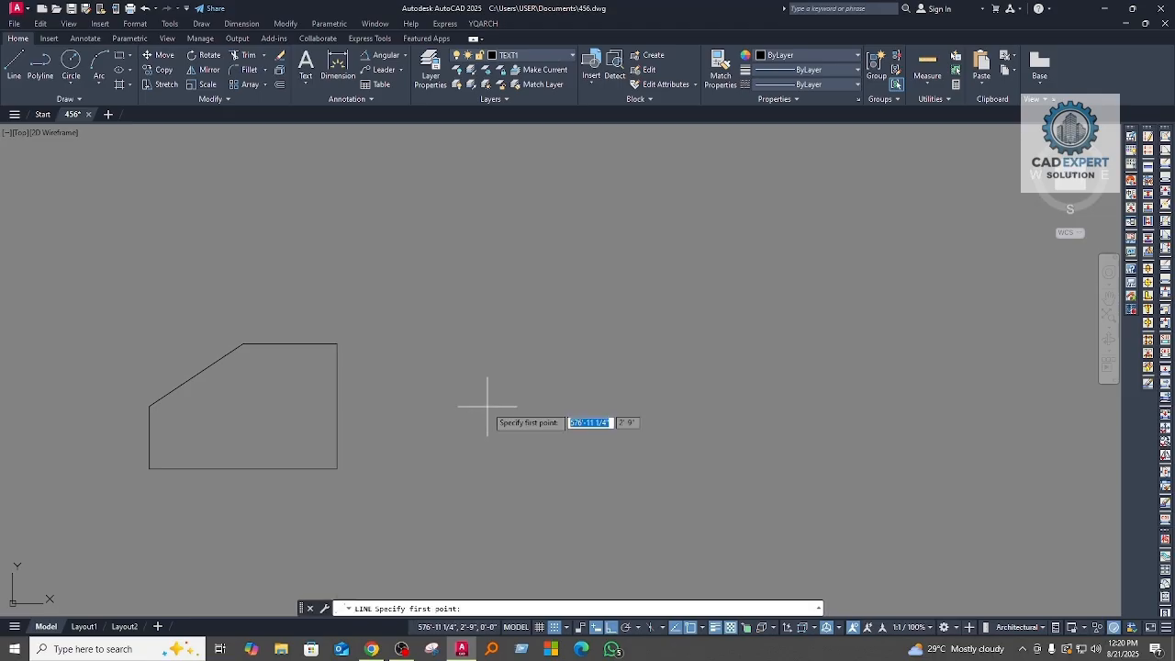
click(531, 365)
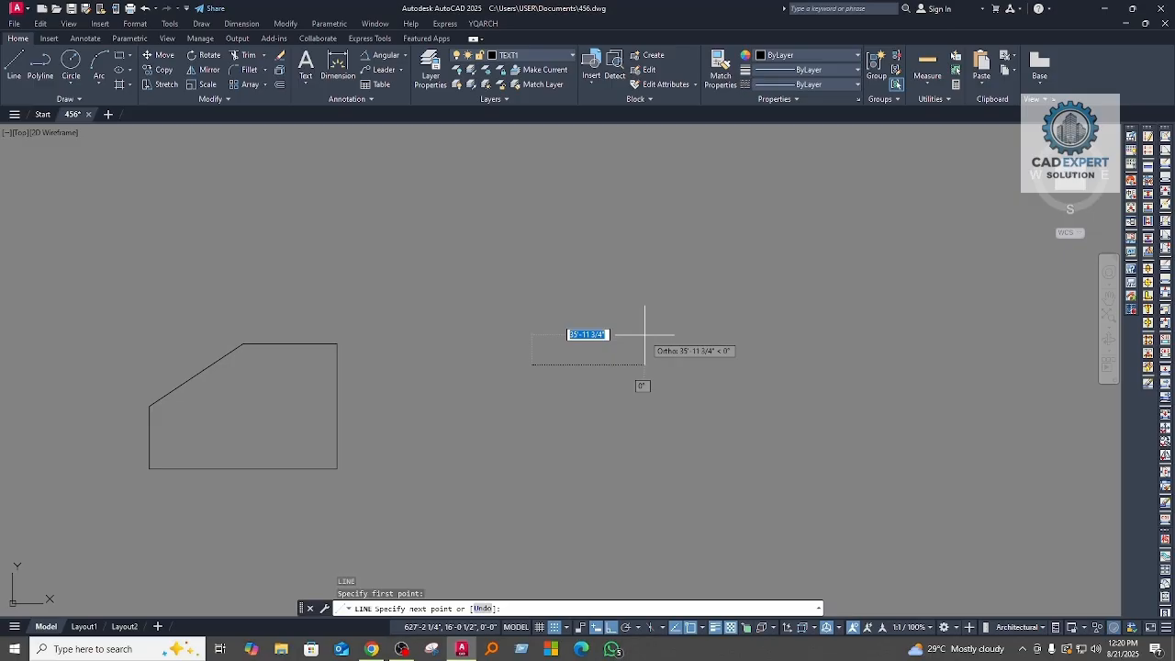
text(20)
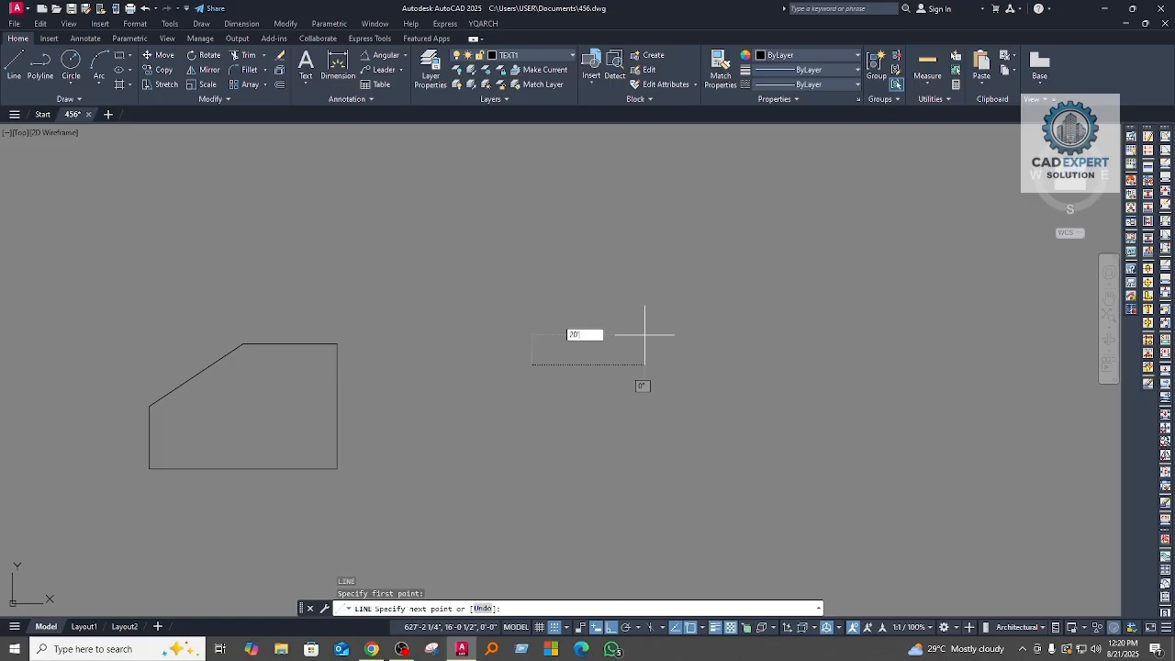
key(Tab)
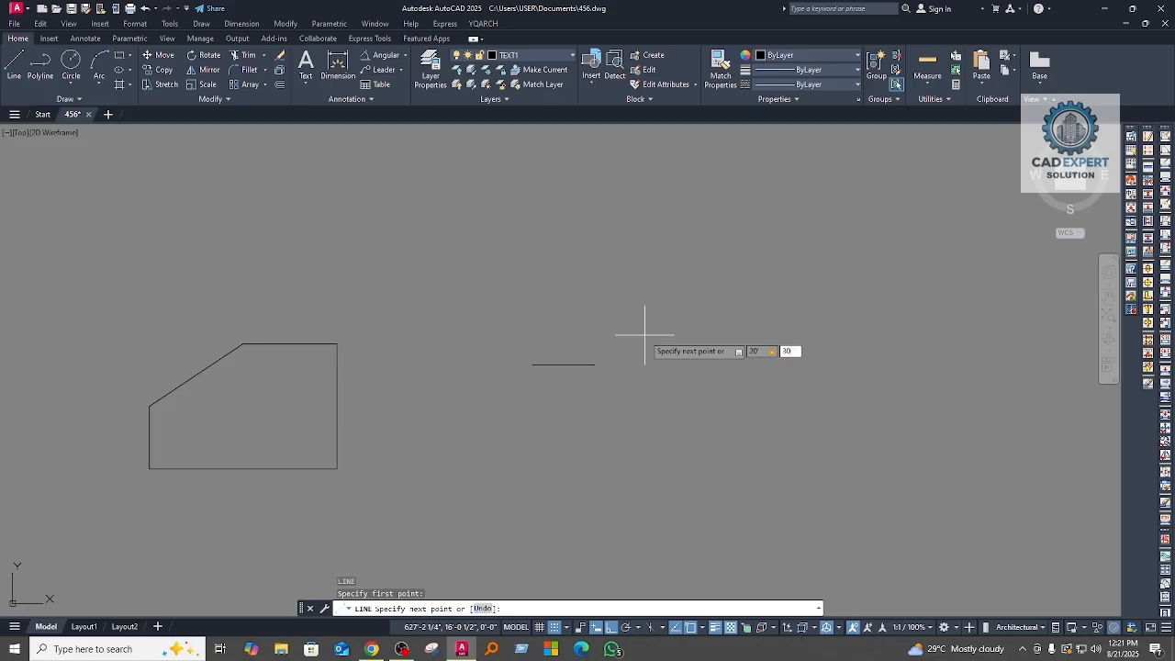
text(30)
key(Return)
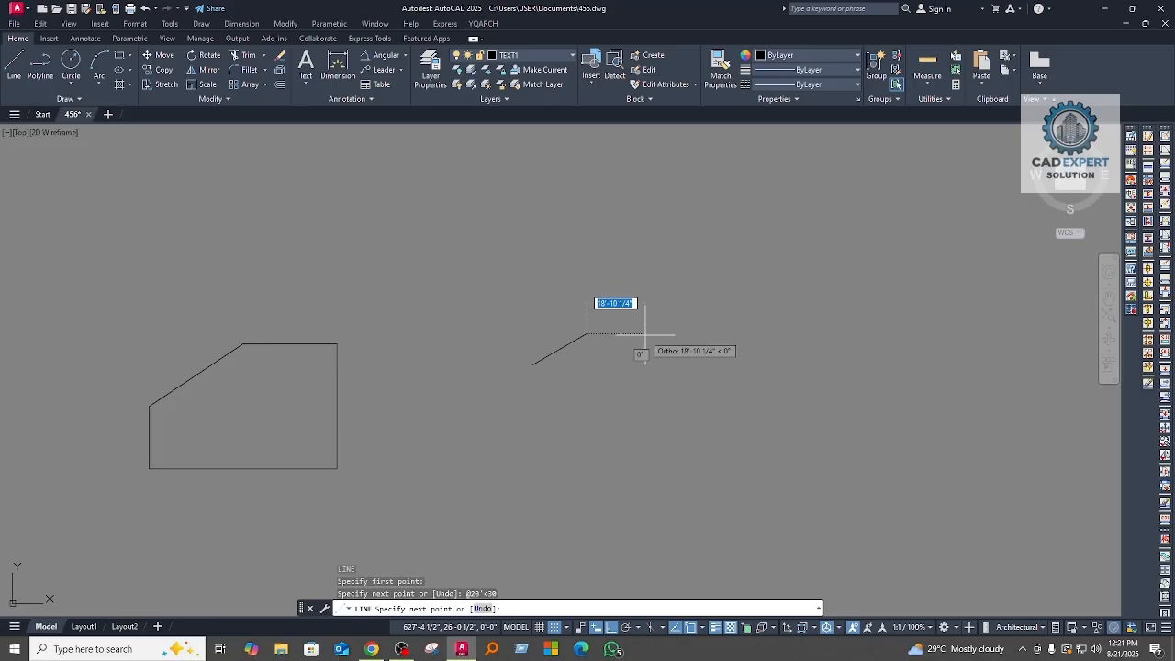
Step: Finish the angled segment and draw a horizontal line to the right from its lower endpoint
key(Return)
scroll(597, 349, up, 3)
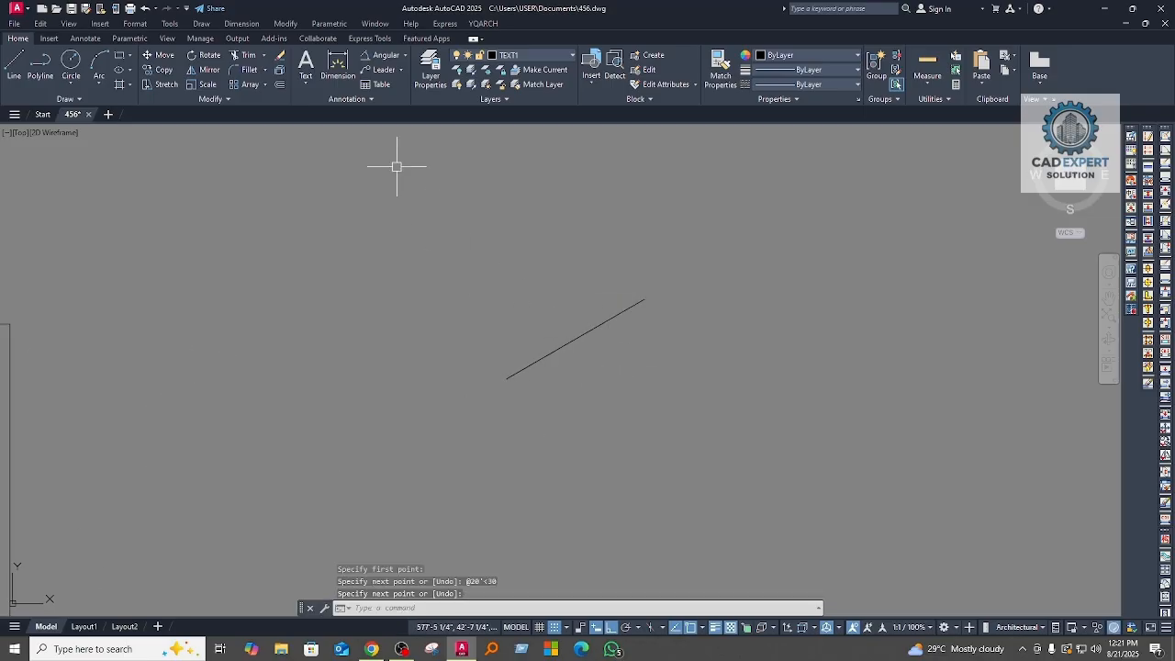
key(Return)
click(505, 377)
click(906, 404)
key(Return)
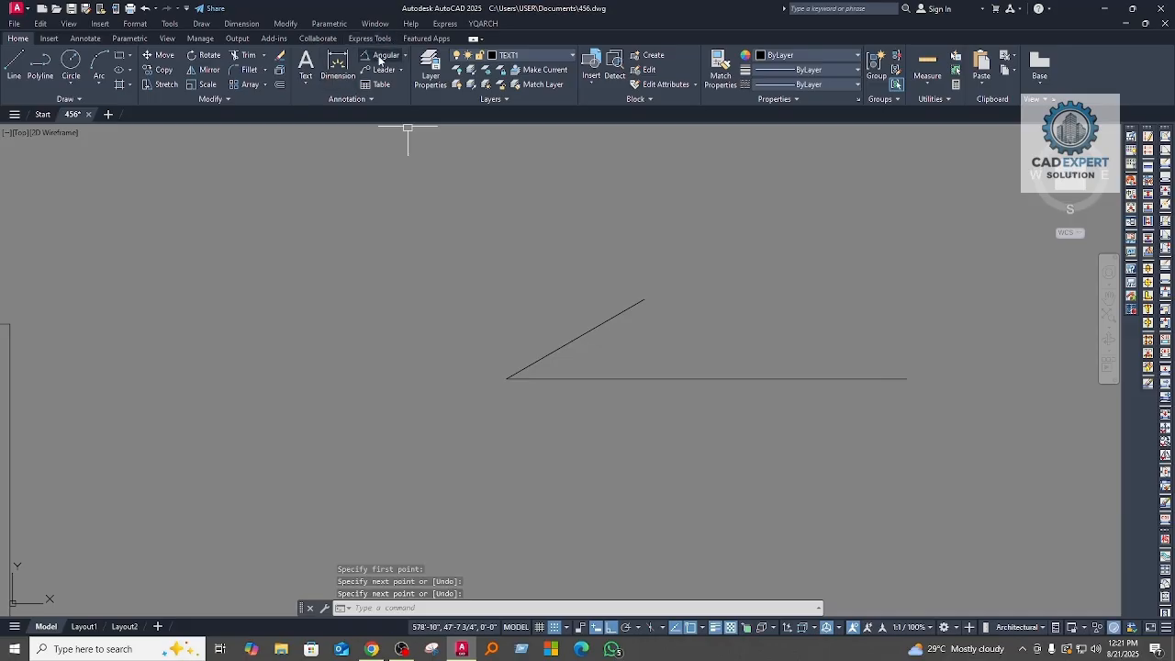
Step: Draw another horizontal line from the same endpoint of the angled segment, extending to the left
click(517, 378)
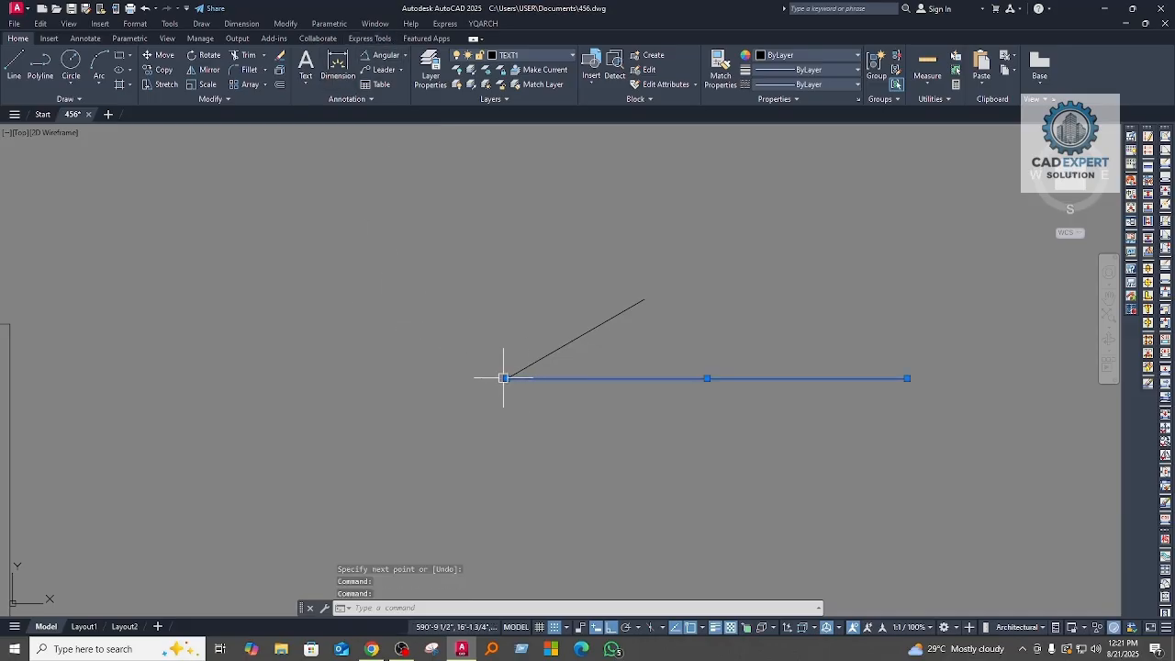
key(Escape)
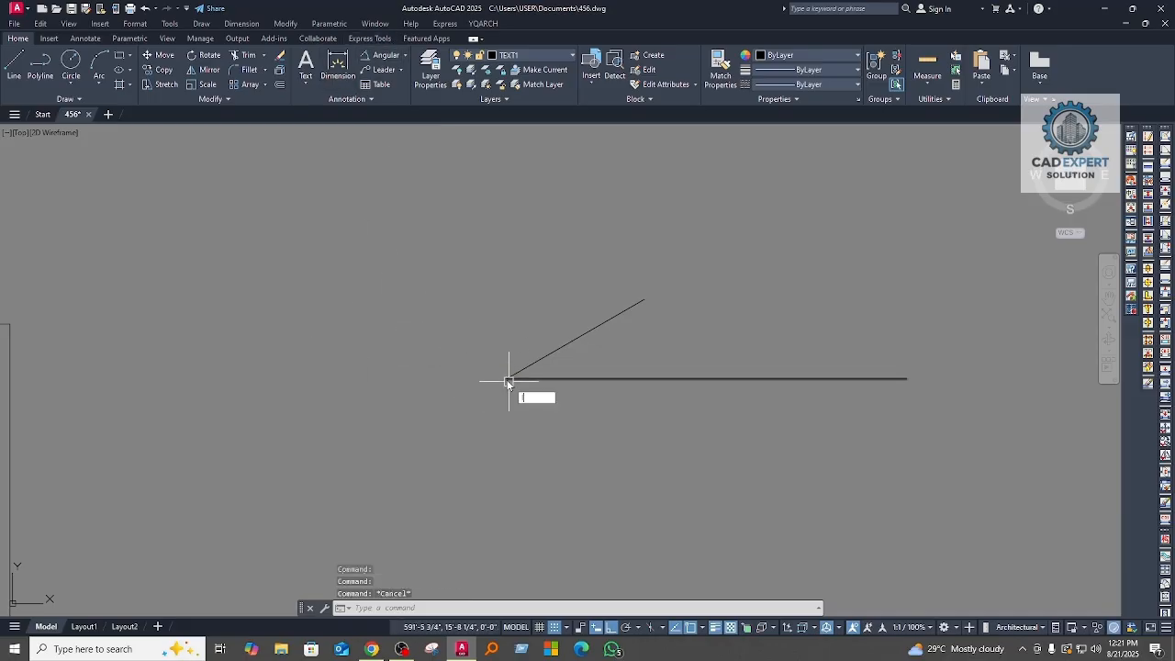
key(Return)
click(506, 378)
click(321, 378)
key(Escape)
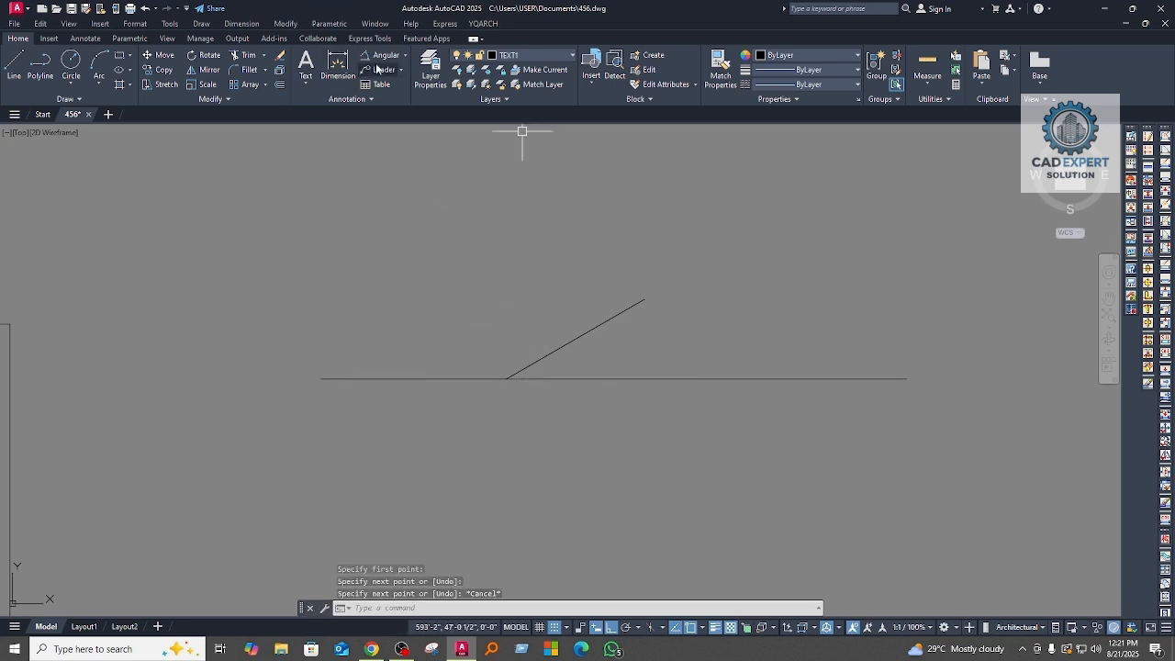
Step: Add an angular dimension between the upward-sloping segment and the horizontal line, placing its arc between them
click(380, 55)
click(556, 346)
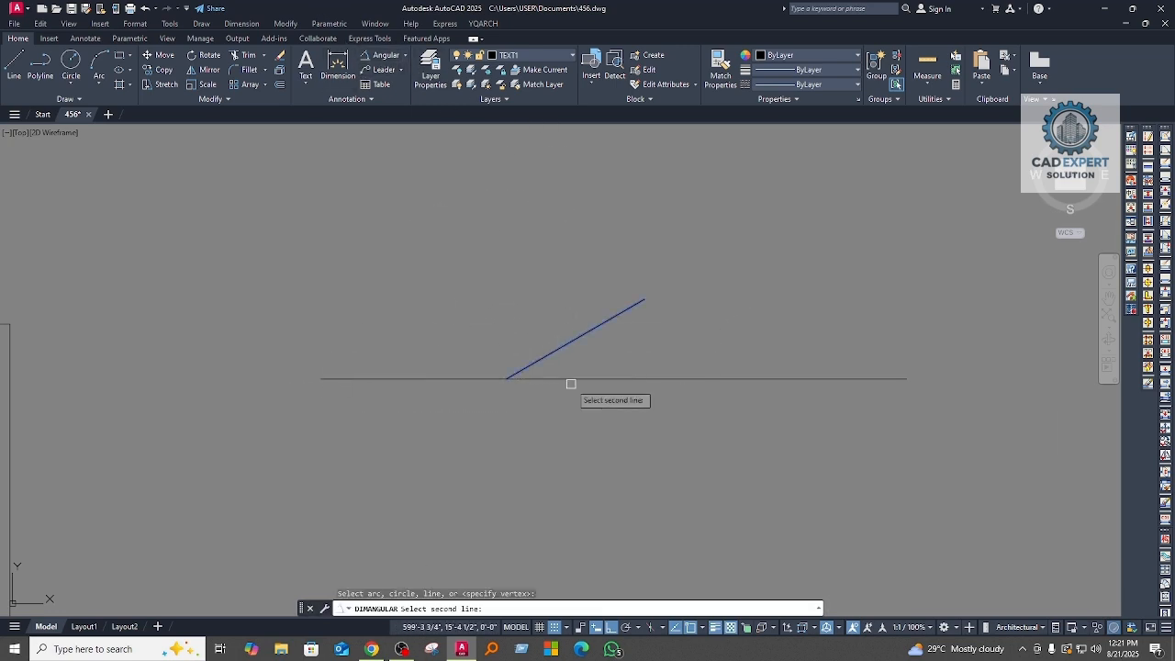
click(571, 380)
scroll(572, 368, up, 6)
click(574, 365)
scroll(657, 313, down, 6)
middle_drag(597, 357, 571, 333)
scroll(643, 261, up, 2)
middle_drag(603, 292, 524, 296)
middle_drag(722, 423, 711, 385)
scroll(467, 438, down, 4)
scroll(472, 398, up, 4)
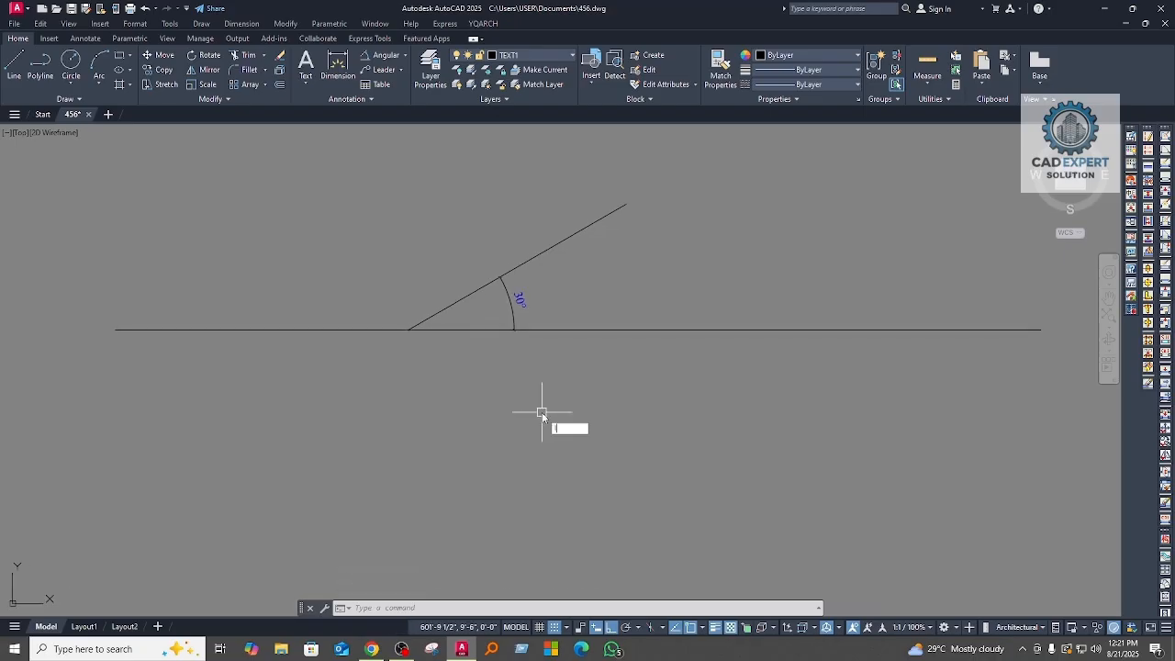
Step: Draw a 20' line at -30° from the vertex where the sloped and horizontal lines meet
text(l)
key(Return)
click(408, 330)
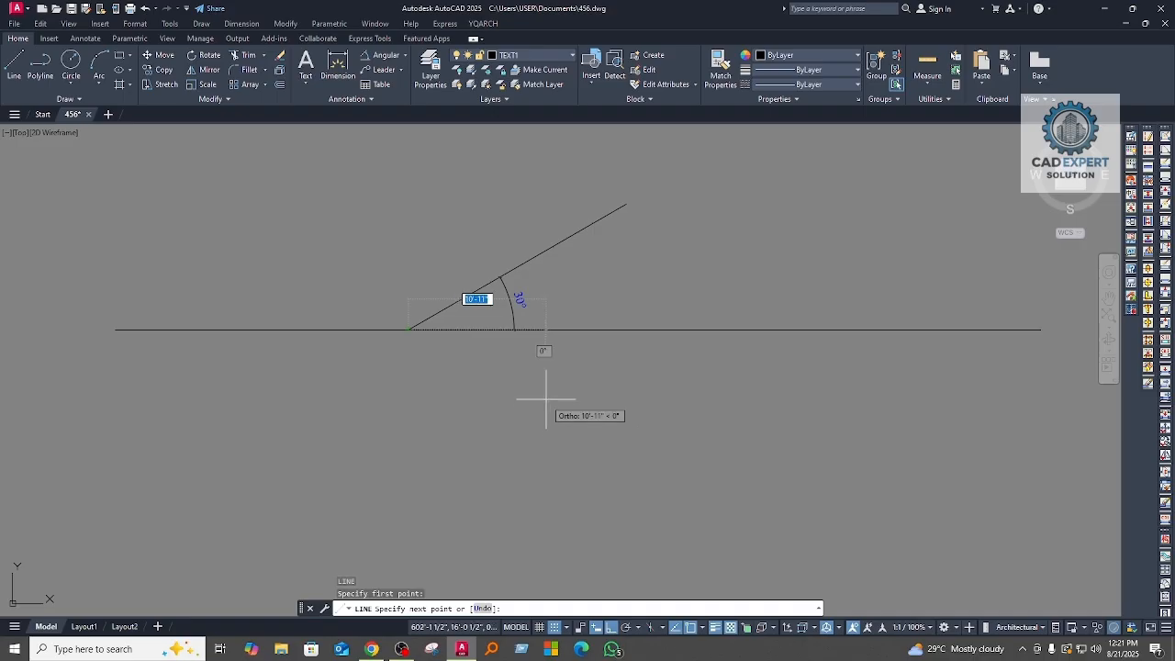
text(20)
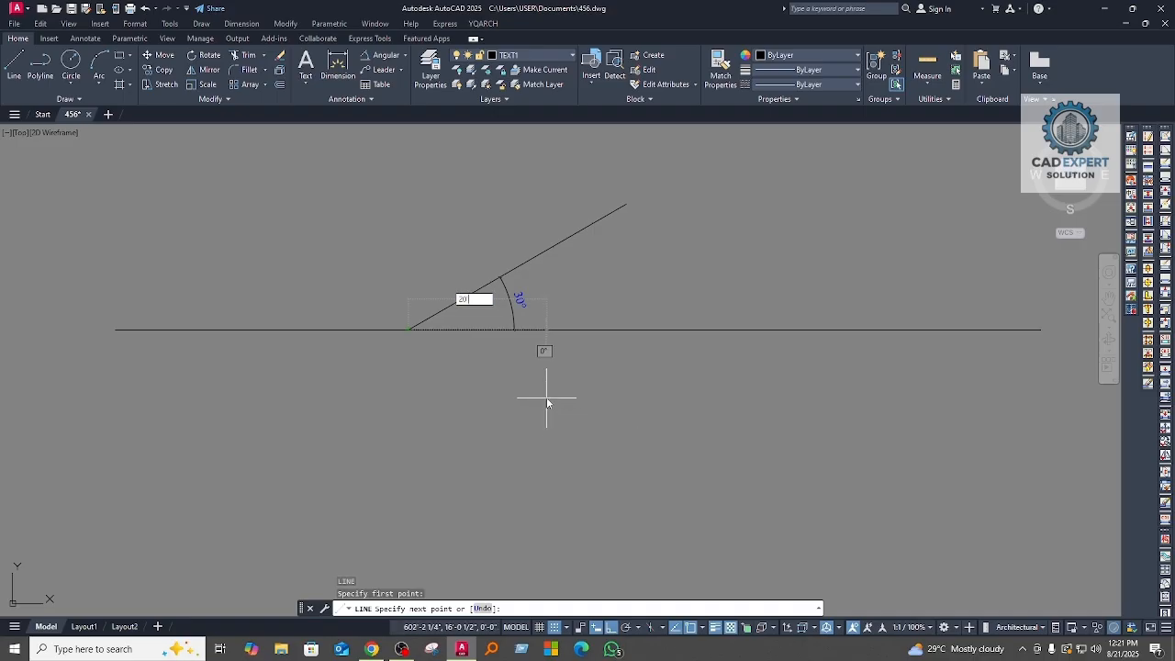
key(Return)
text(30)
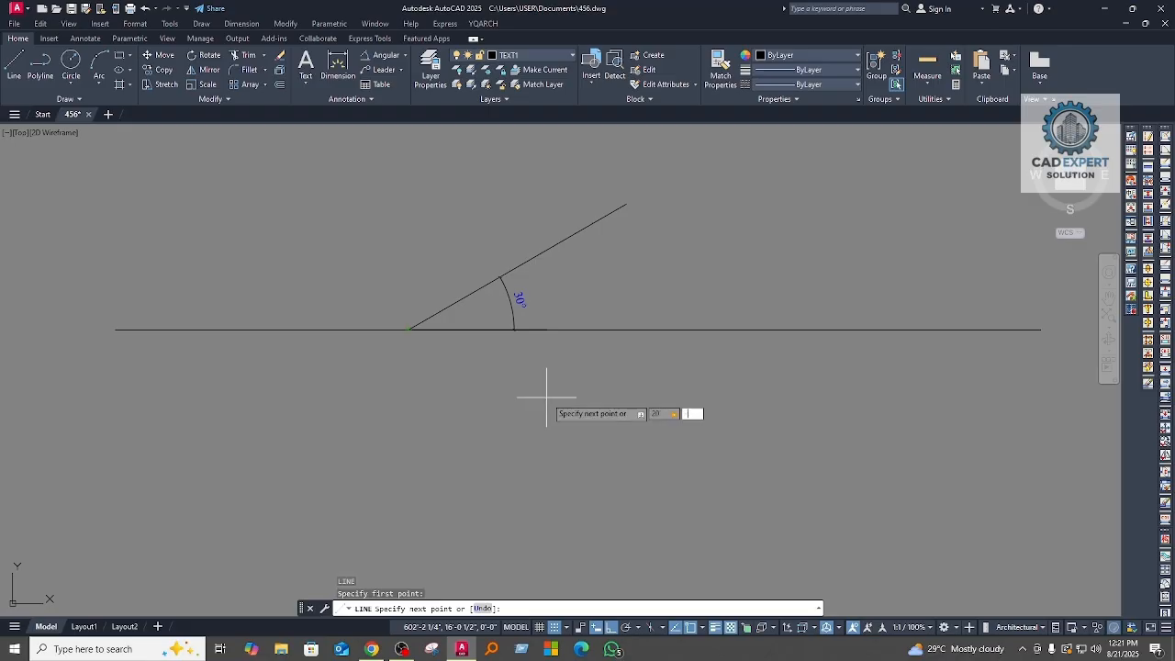
key(Return)
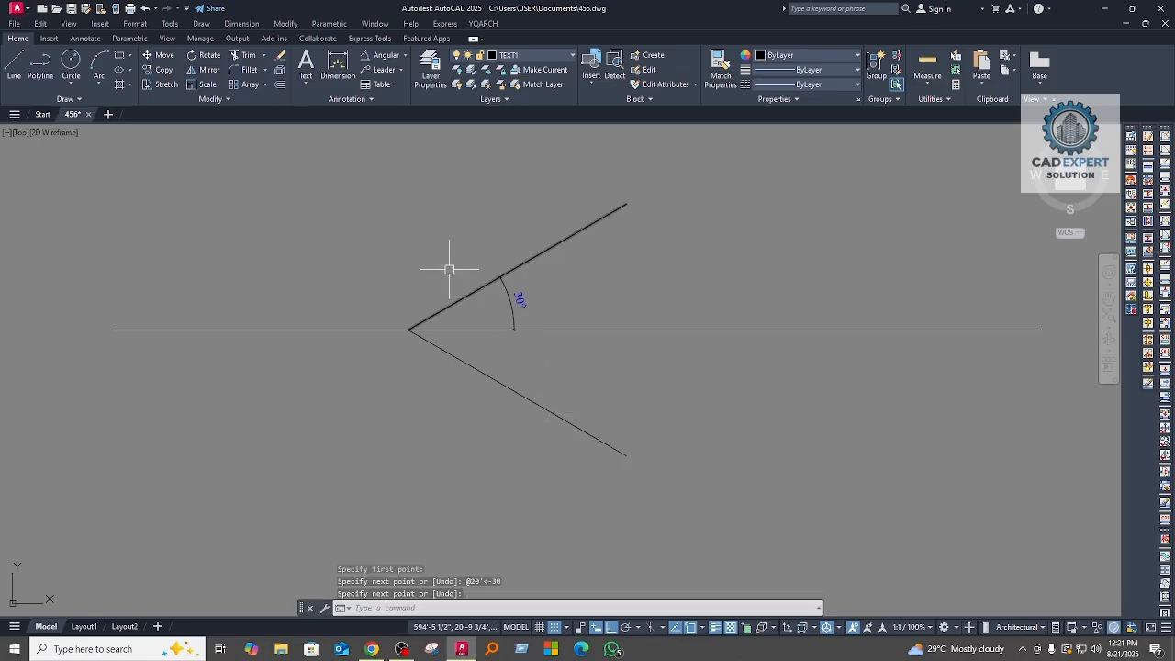
Step: Add an angular dimension between the horizontal line and the downward-sloping segment, placing its arc just below the horizontal line
click(387, 55)
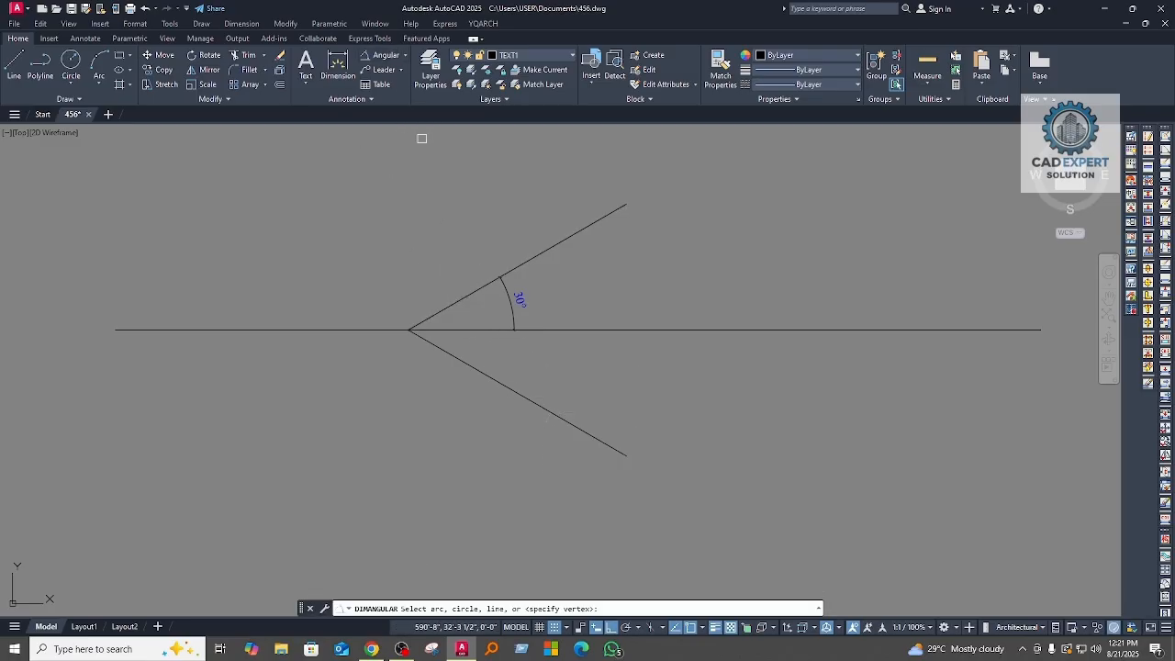
click(476, 330)
click(469, 355)
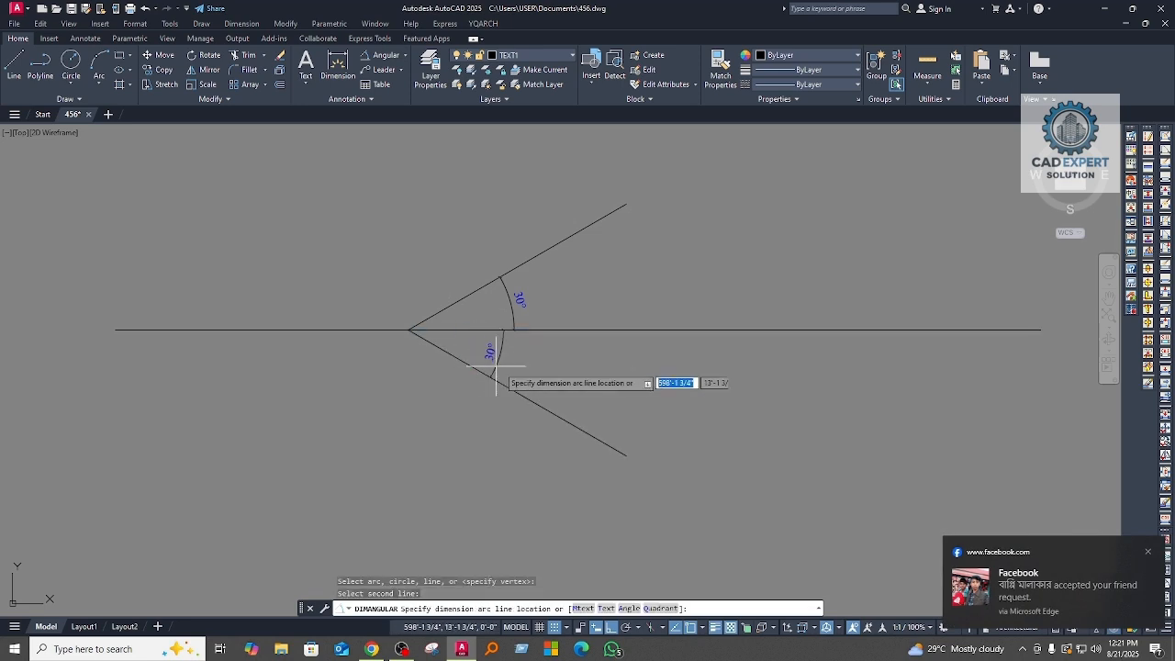
click(511, 358)
scroll(542, 367, up, 6)
scroll(565, 368, down, 6)
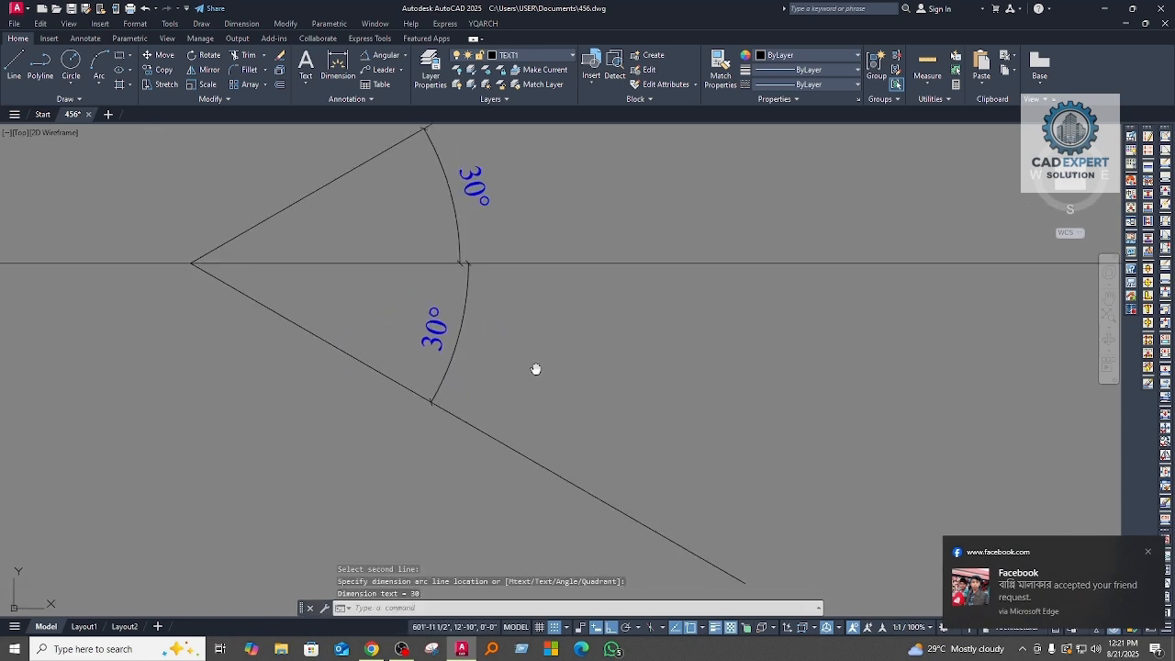
scroll(575, 394, down, 2)
scroll(480, 376, up, 3)
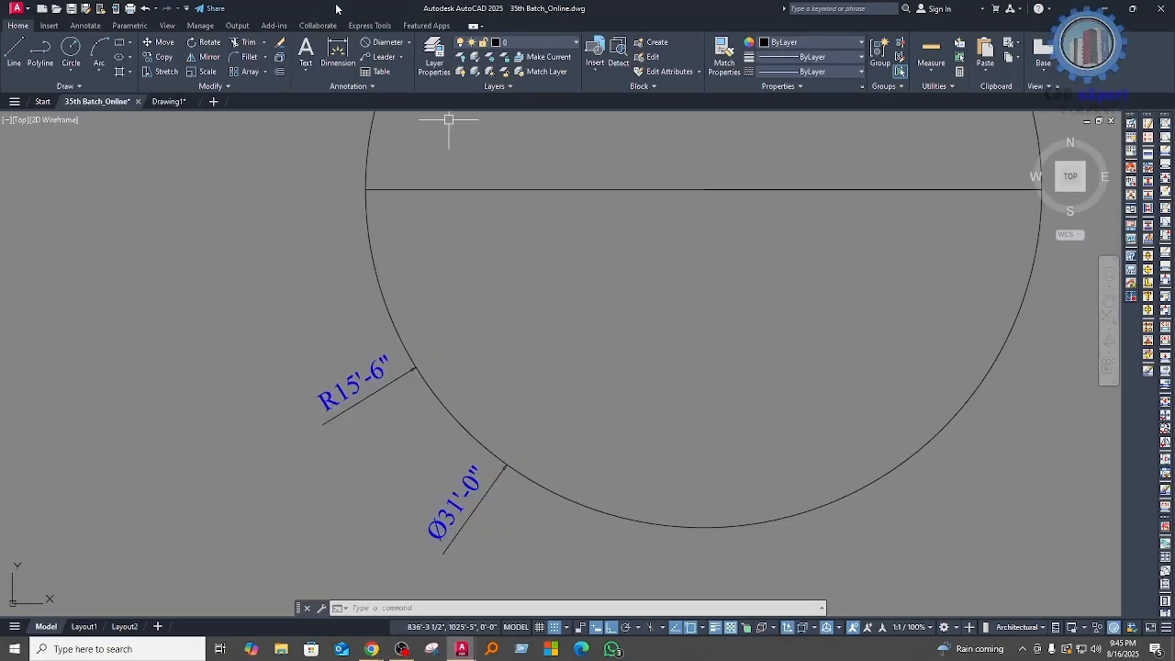
Step: Add a radius dimension outside the circle at its lower-left edge, above the existing radius dimension in the 35th Batch_Online drawing
click(410, 43)
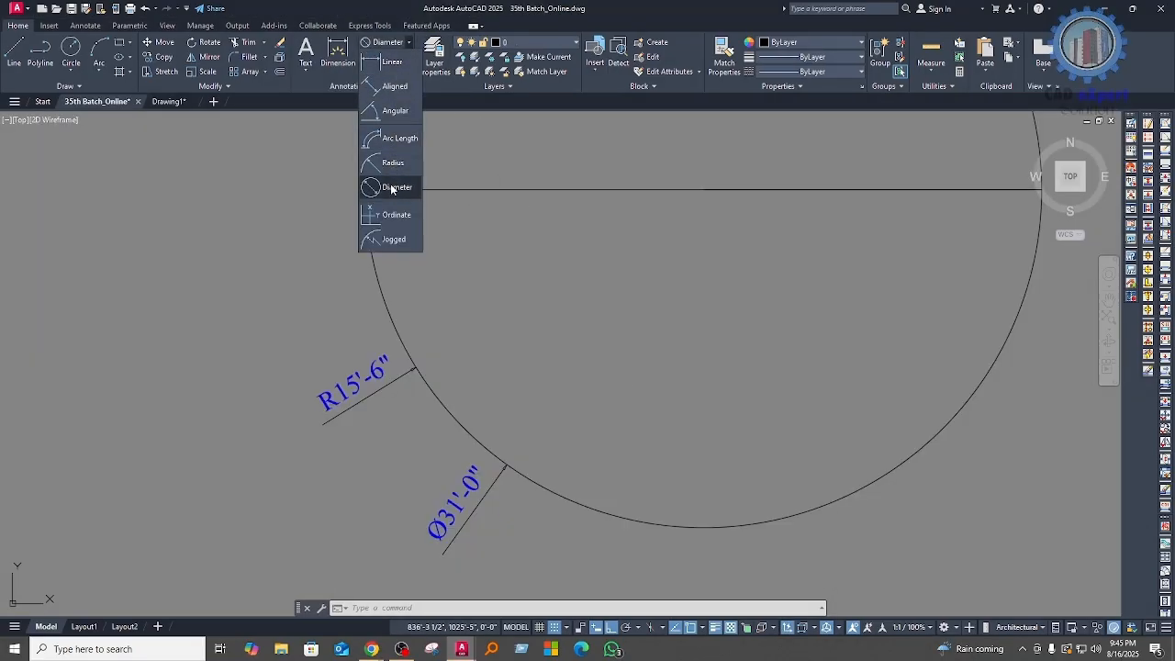
click(391, 166)
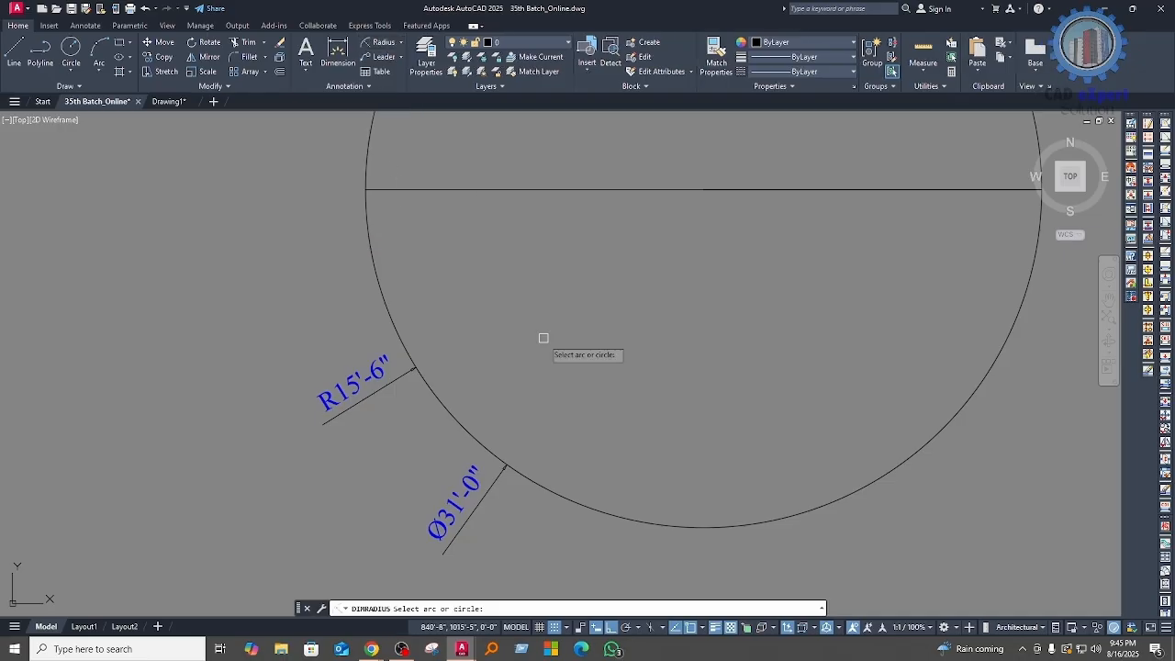
click(375, 277)
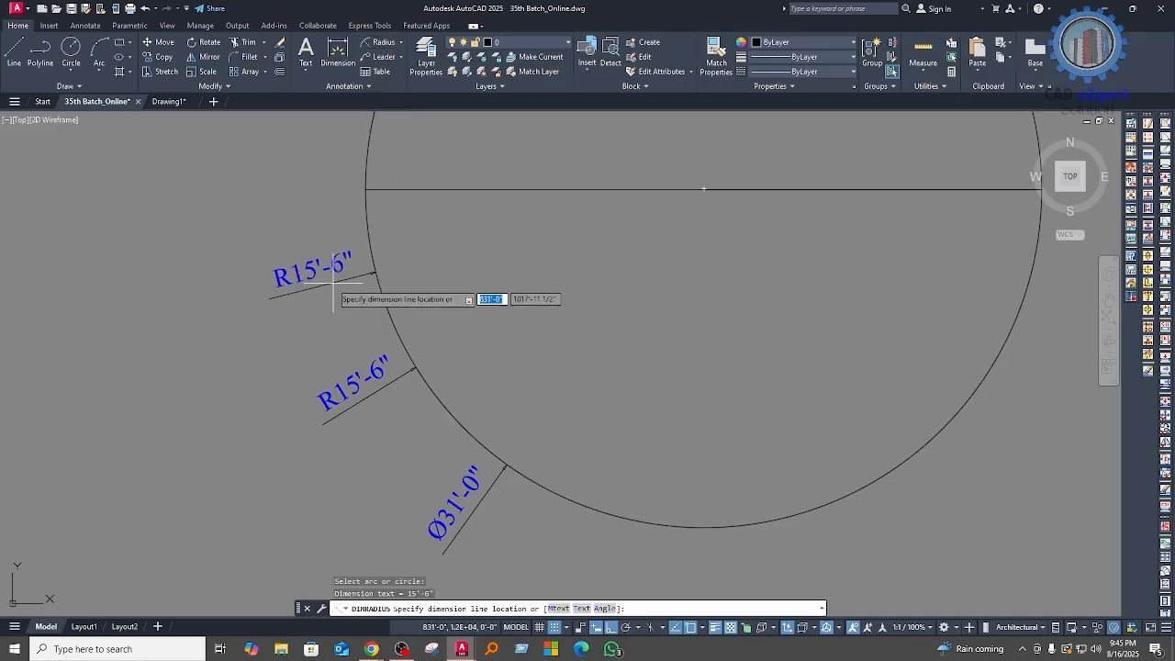
scroll(312, 276, up, 3)
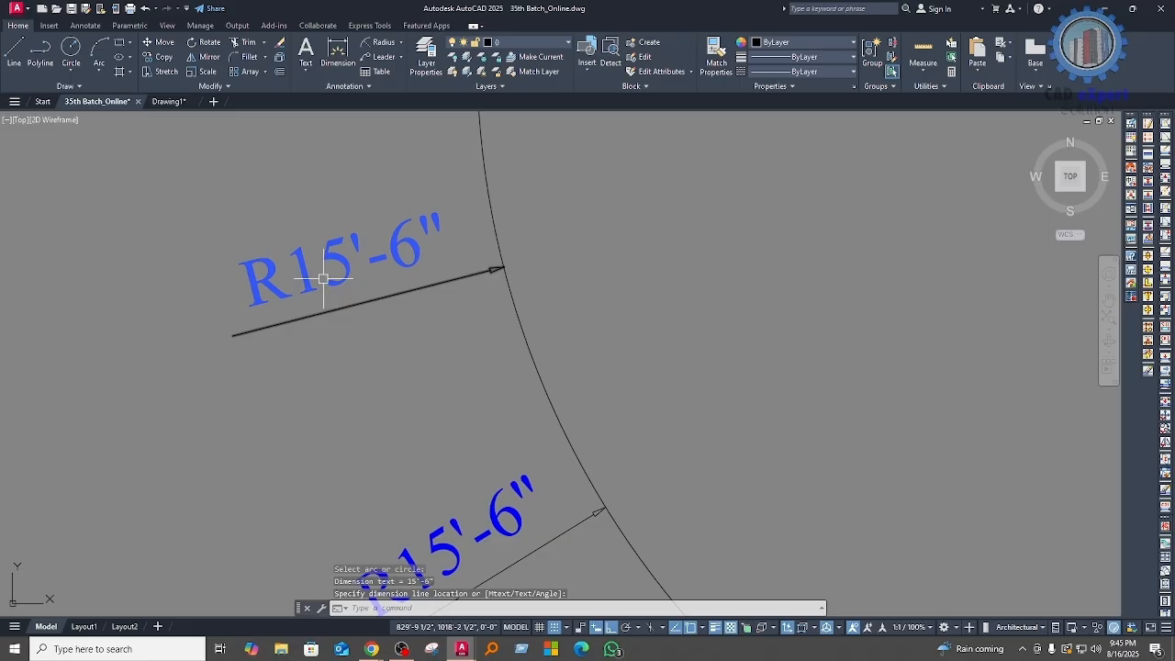
scroll(326, 278, down, 5)
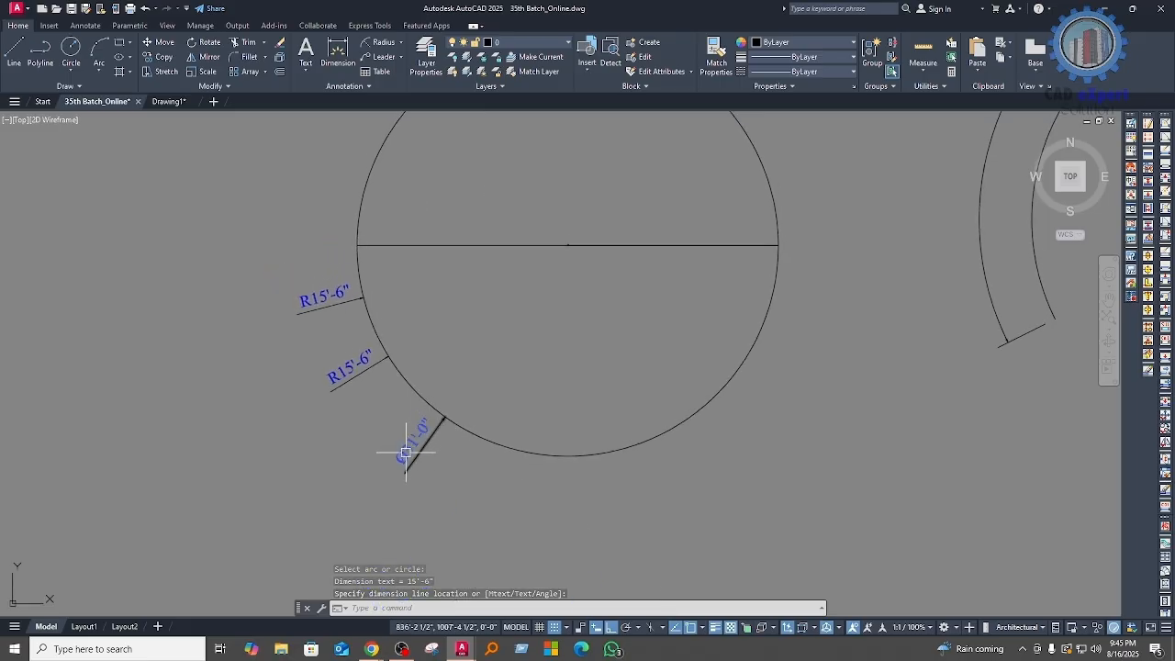
click(413, 431)
scroll(360, 380, down, 4)
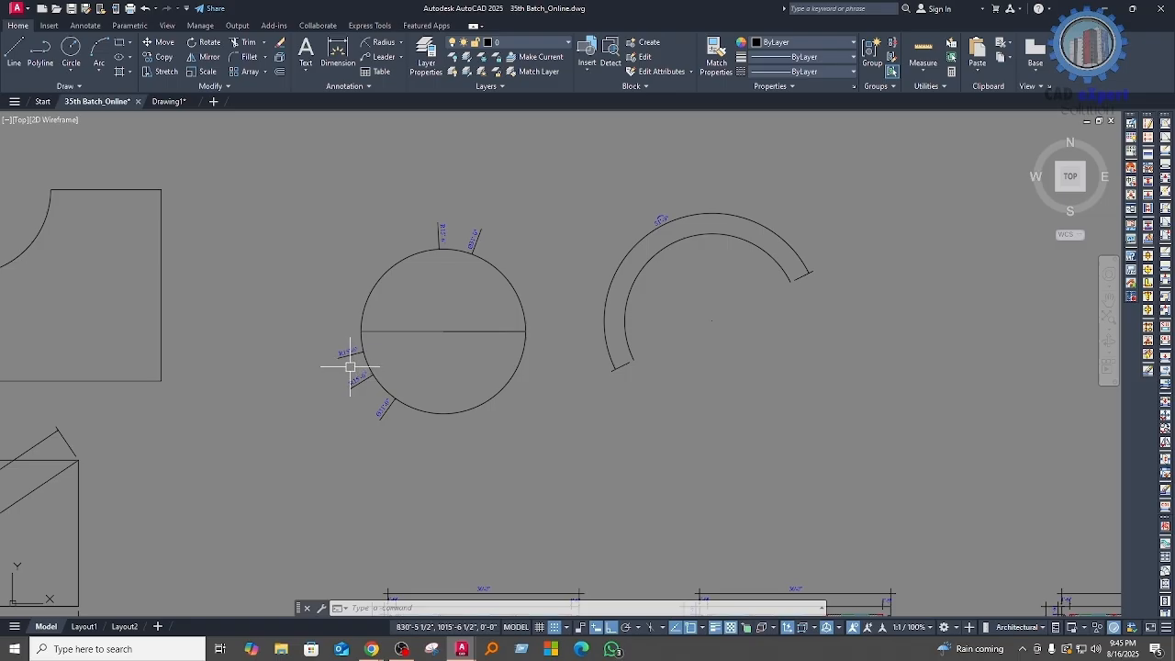
scroll(352, 365, down, 2)
middle_drag(284, 394, 368, 381)
click(401, 43)
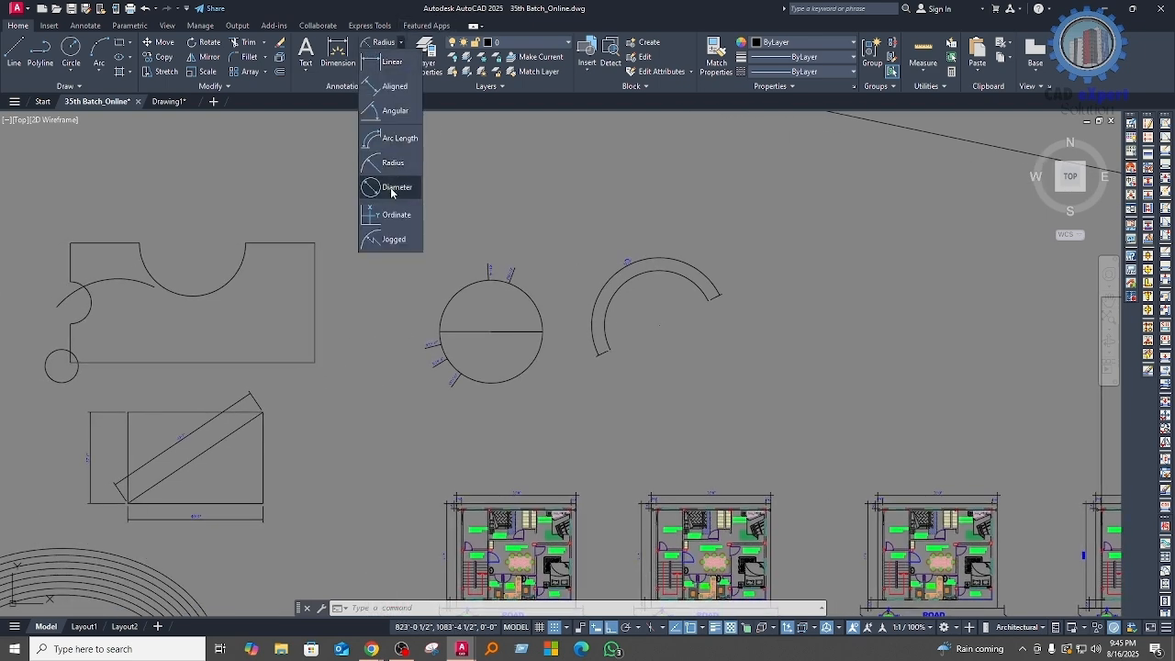
click(235, 185)
Step: Add a linear dimension below the nested-outline shape, from its lower-left corner to the first vertical line
middle_drag(402, 267, 731, 271)
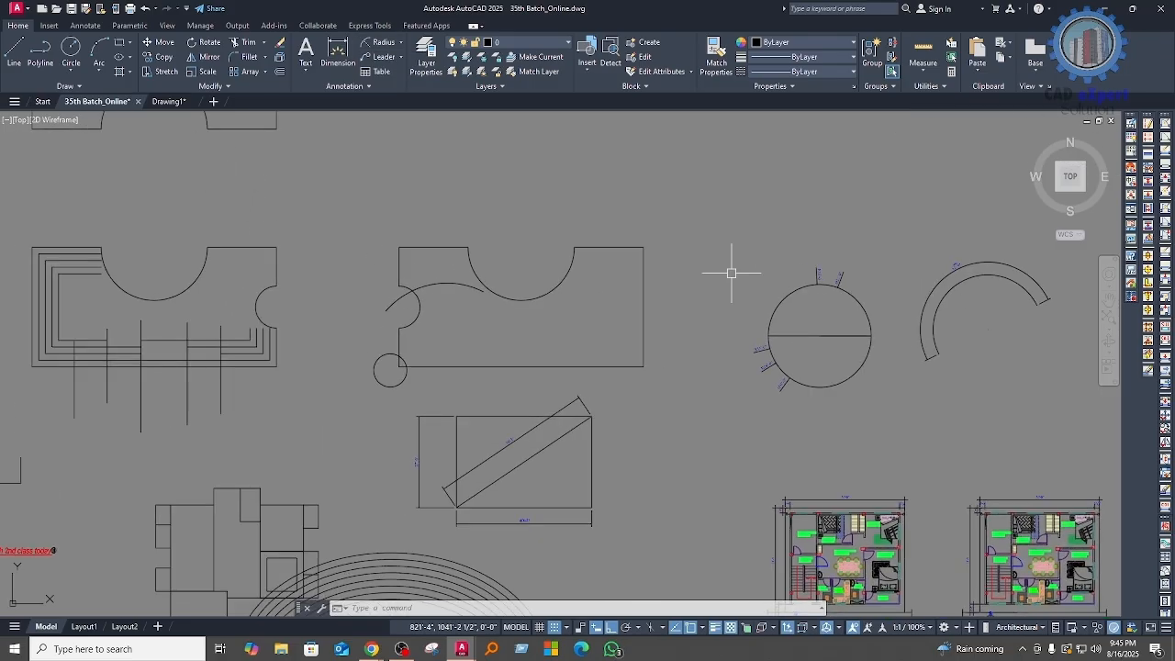
scroll(698, 269, down, 6)
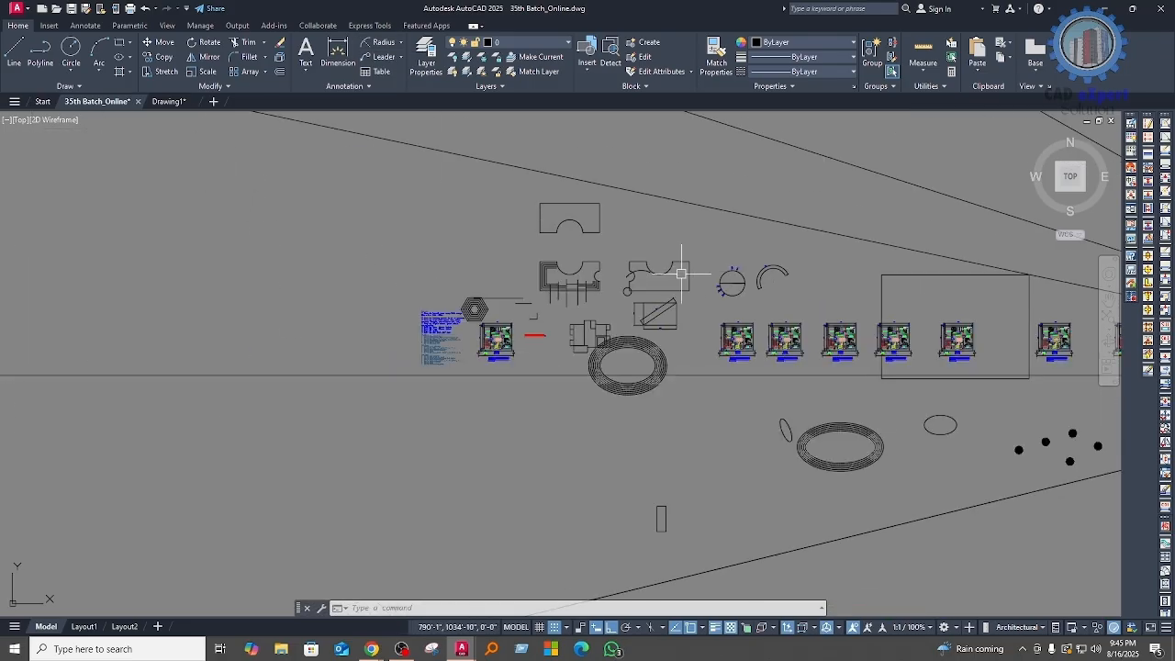
click(86, 25)
middle_drag(564, 276, 316, 271)
scroll(303, 271, up, 6)
mouse_move(246, 338)
middle_down()
mouse_move(398, 346)
mouse_move(399, 325)
middle_up()
scroll(532, 376, up, 2)
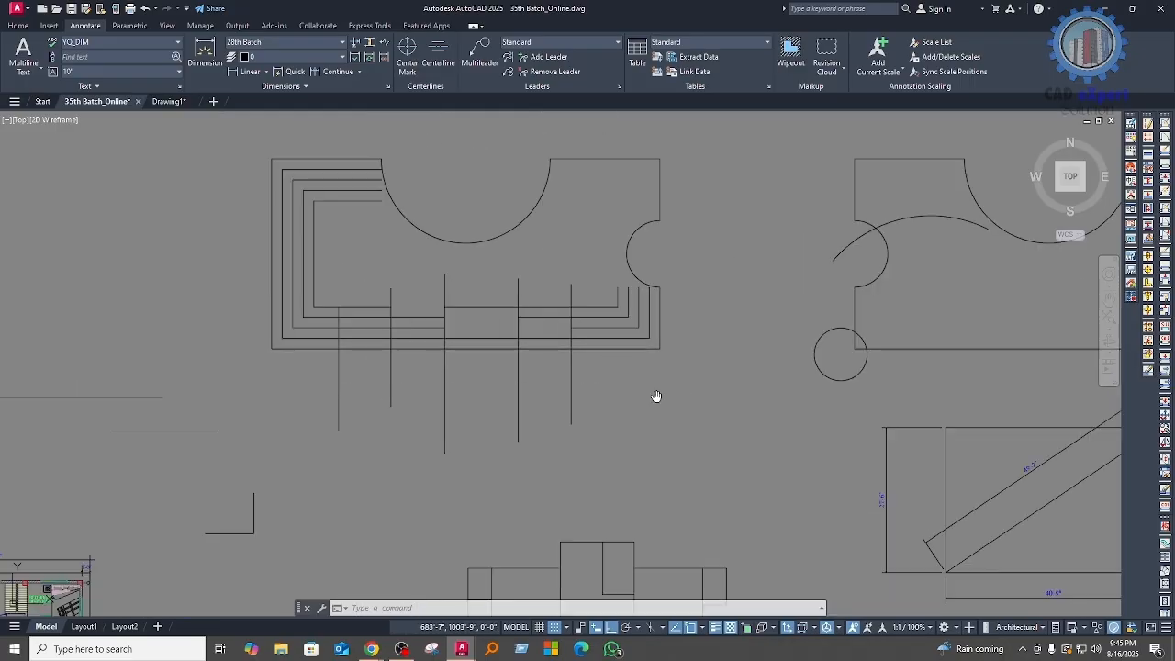
middle_drag(655, 398, 653, 405)
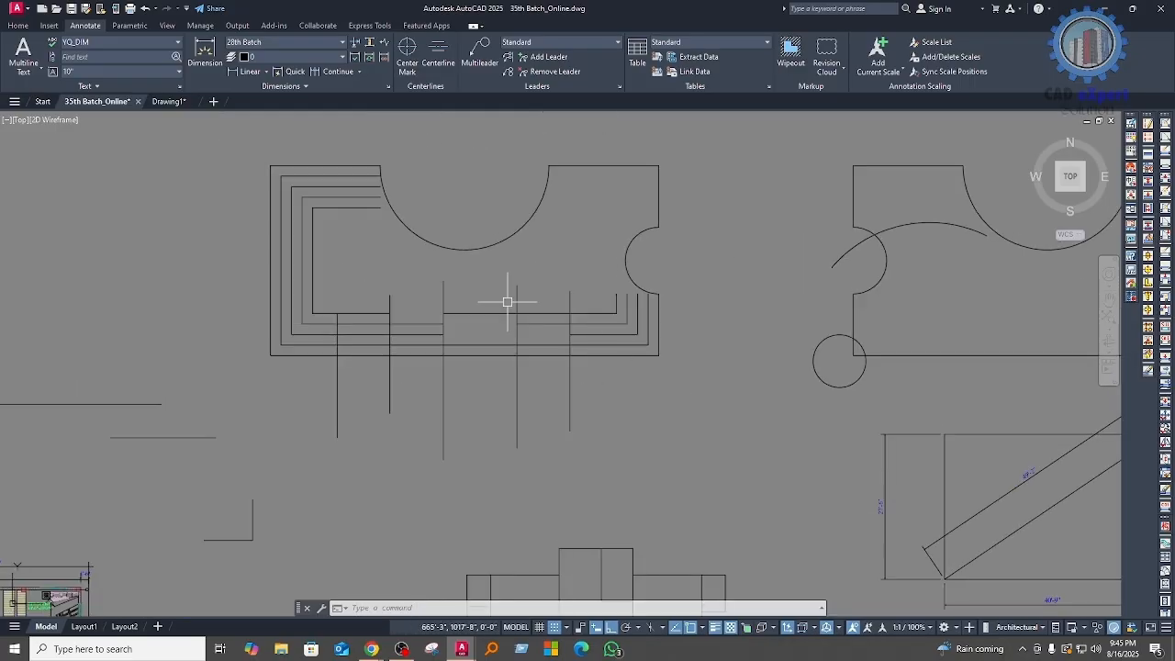
click(243, 73)
click(272, 354)
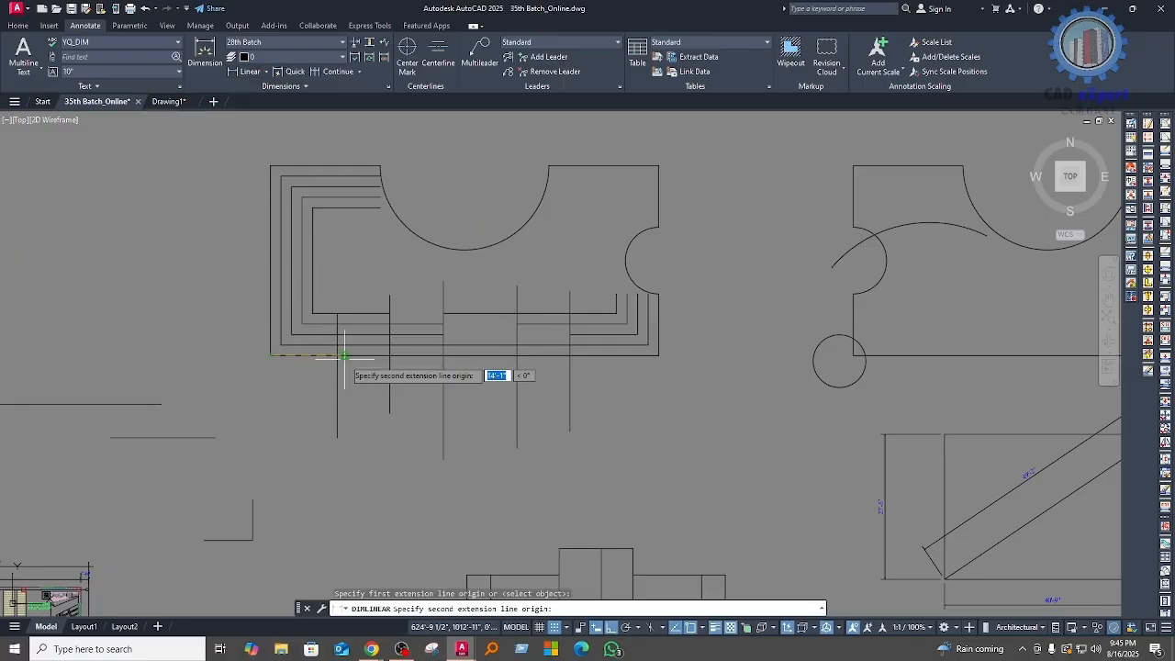
click(338, 354)
scroll(319, 350, up, 6)
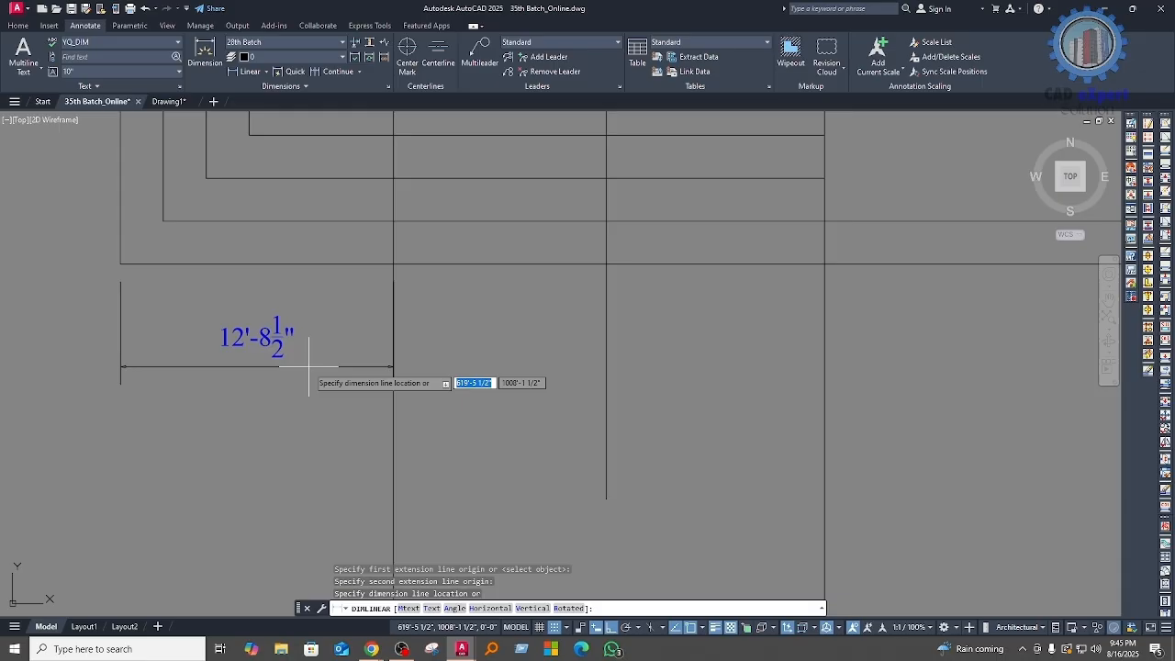
click(309, 366)
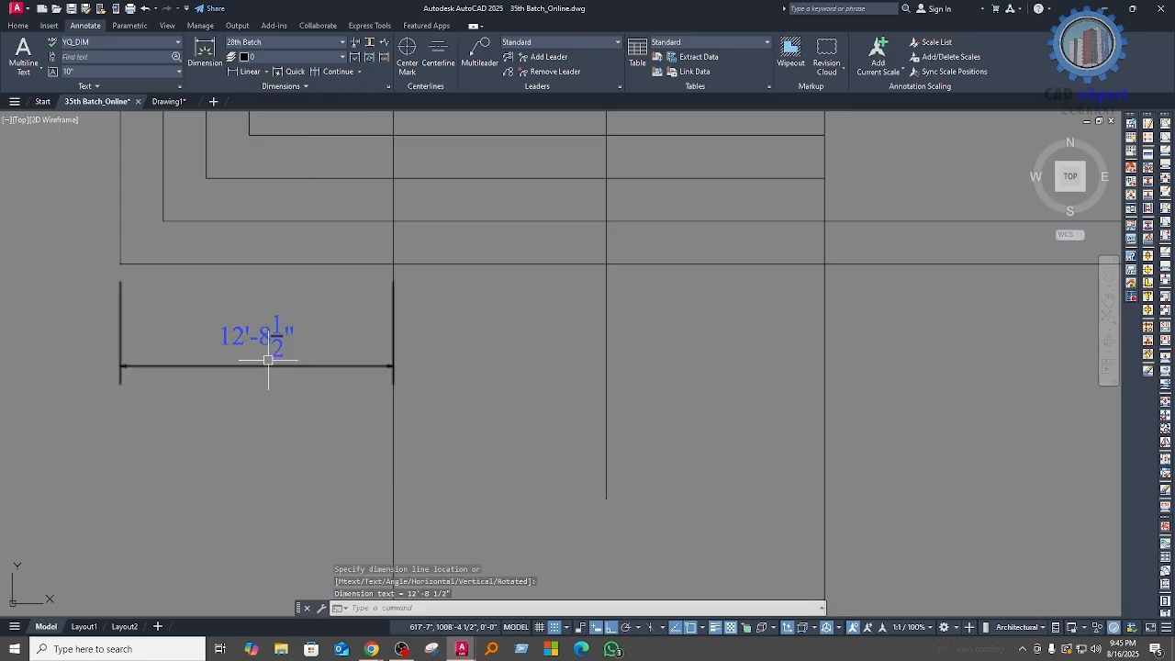
Step: Use Continue dimensioning to extend the chain from the first vertical line to the second, third and fourth vertical lines
click(331, 74)
middle_drag(606, 365, 496, 374)
click(496, 375)
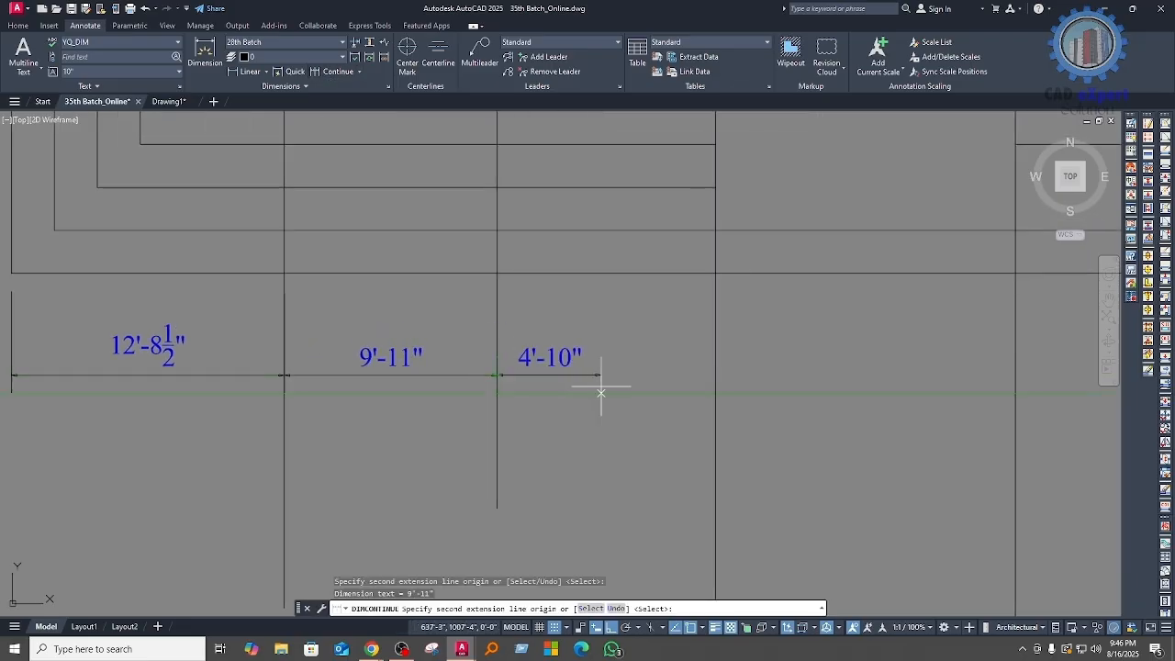
middle_drag(643, 389, 461, 389)
click(531, 371)
middle_drag(593, 391, 339, 391)
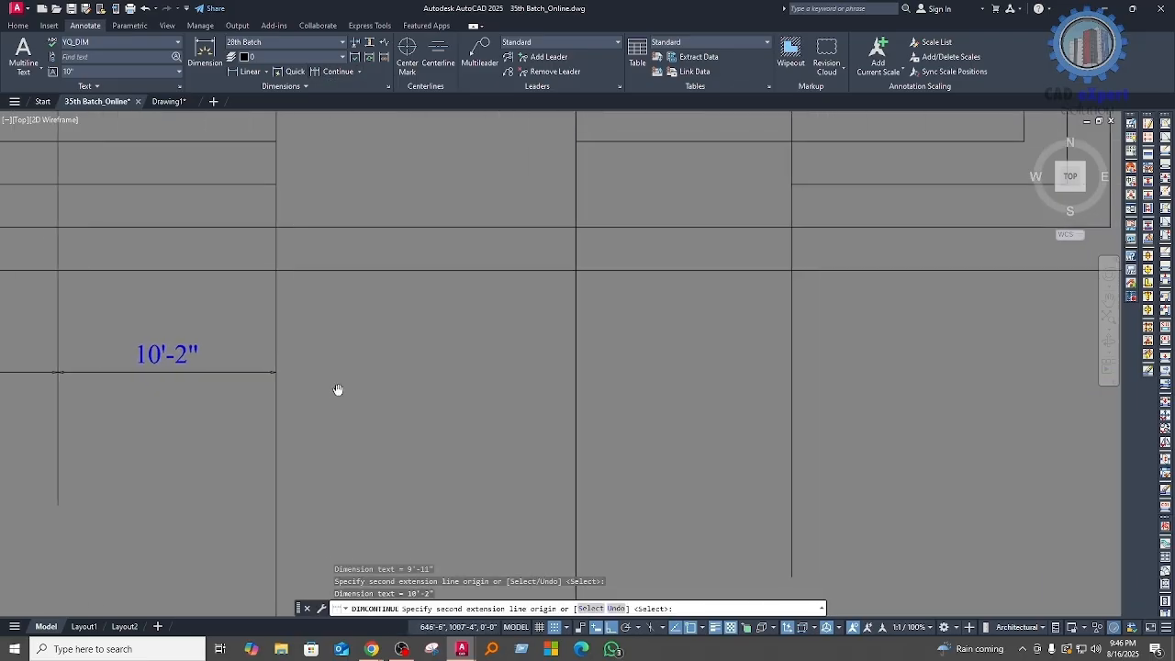
click(577, 372)
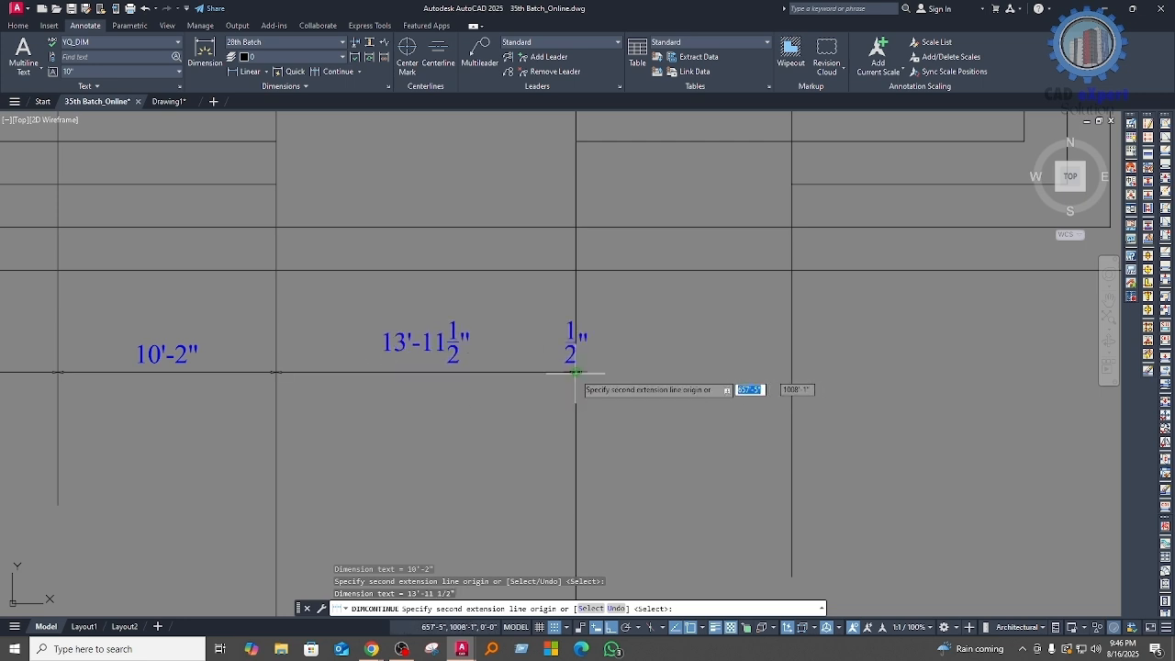
Step: Extend the continued dimension chain to the fifth vertical line and the shape's lower-right corner
middle_drag(662, 406, 393, 407)
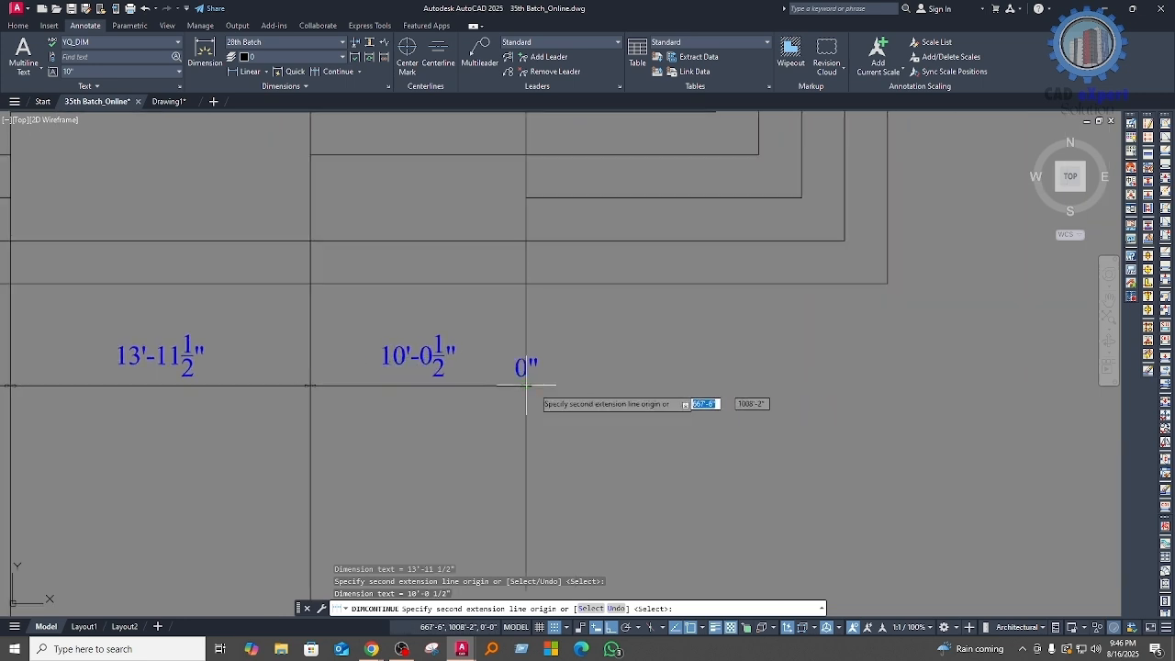
middle_drag(666, 407, 446, 406)
click(667, 327)
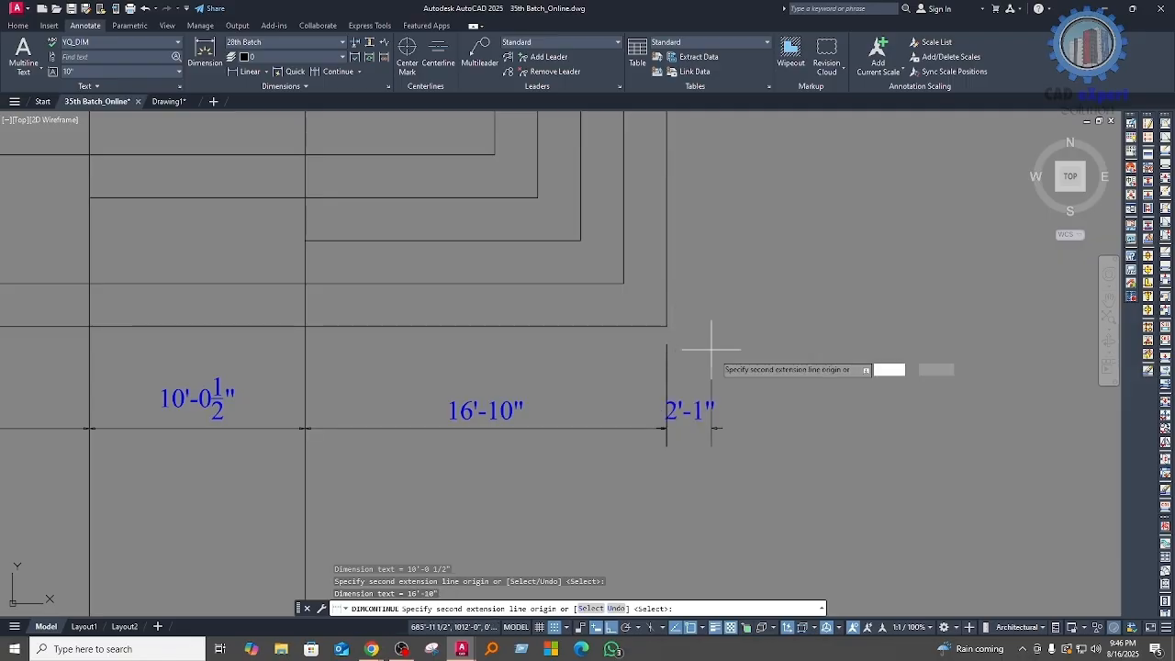
scroll(478, 393, down, 5)
scroll(459, 388, up, 4)
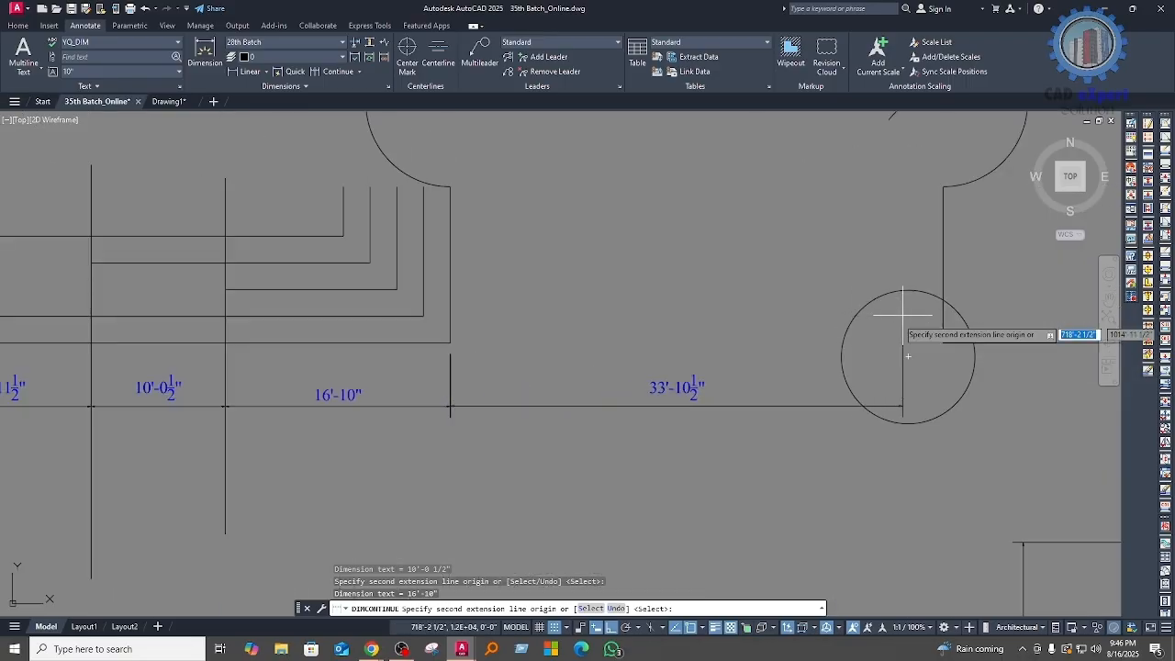
Step: Extend the continued dimension chain to the neighbouring notched shape's lower-left corner and along its bottom edge to the lower-right corner
scroll(387, 375, down, 4)
click(606, 361)
middle_drag(697, 384, 401, 384)
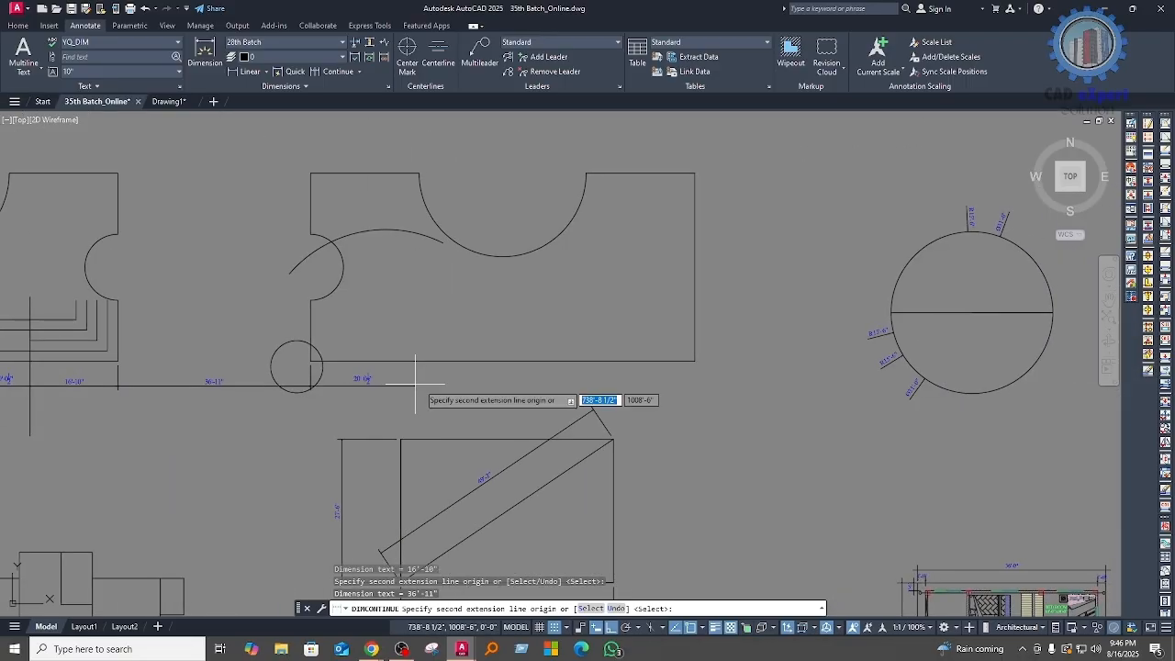
click(455, 362)
middle_drag(578, 369, 429, 371)
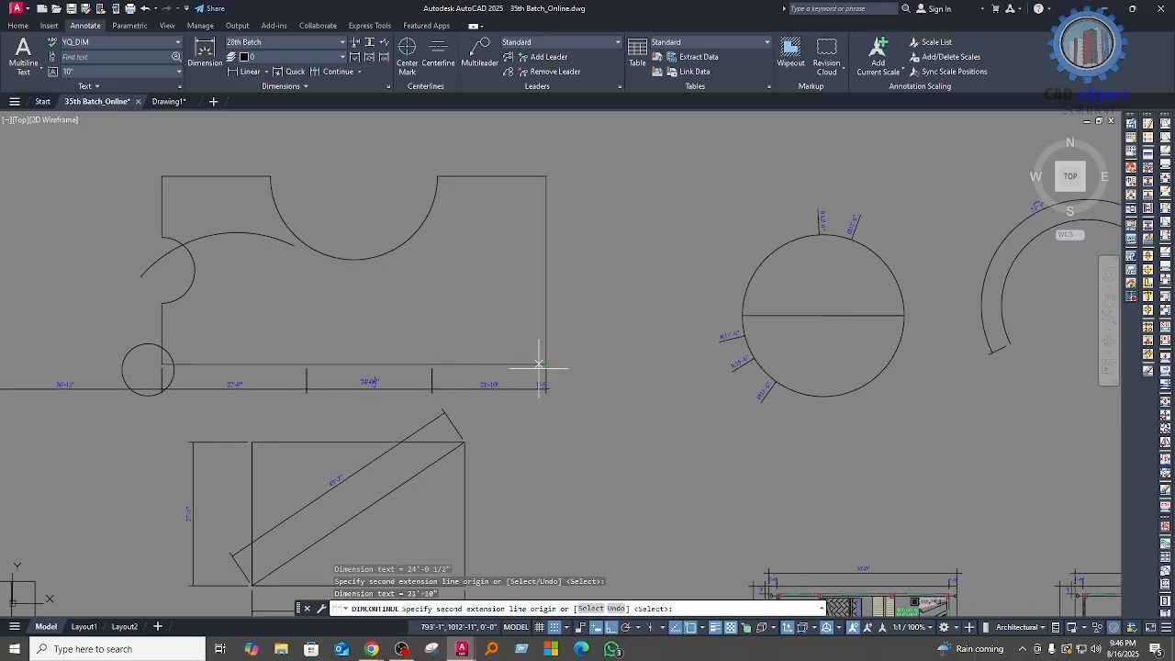
scroll(543, 369, down, 5)
scroll(476, 377, up, 5)
middle_drag(280, 410, 530, 392)
key(Return)
scroll(476, 371, down, 2)
scroll(478, 370, down, 2)
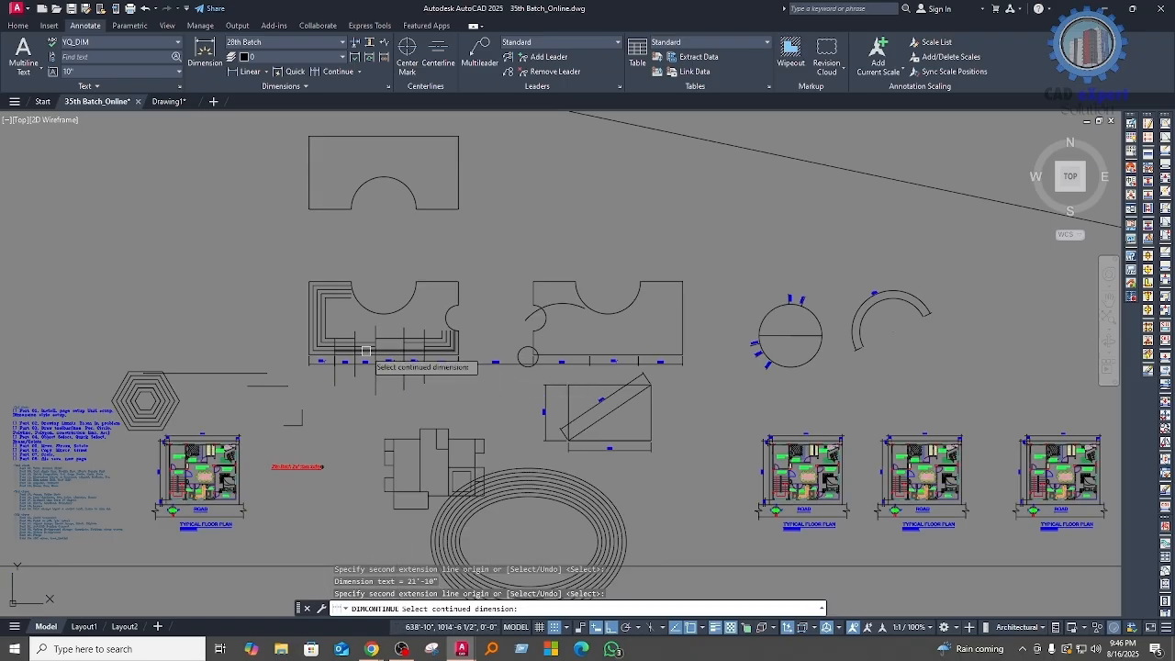
key(Return)
Step: Examine the class topic list beside the floor plan
scroll(54, 439, up, 5)
middle_drag(79, 477, 437, 363)
scroll(437, 363, up, 3)
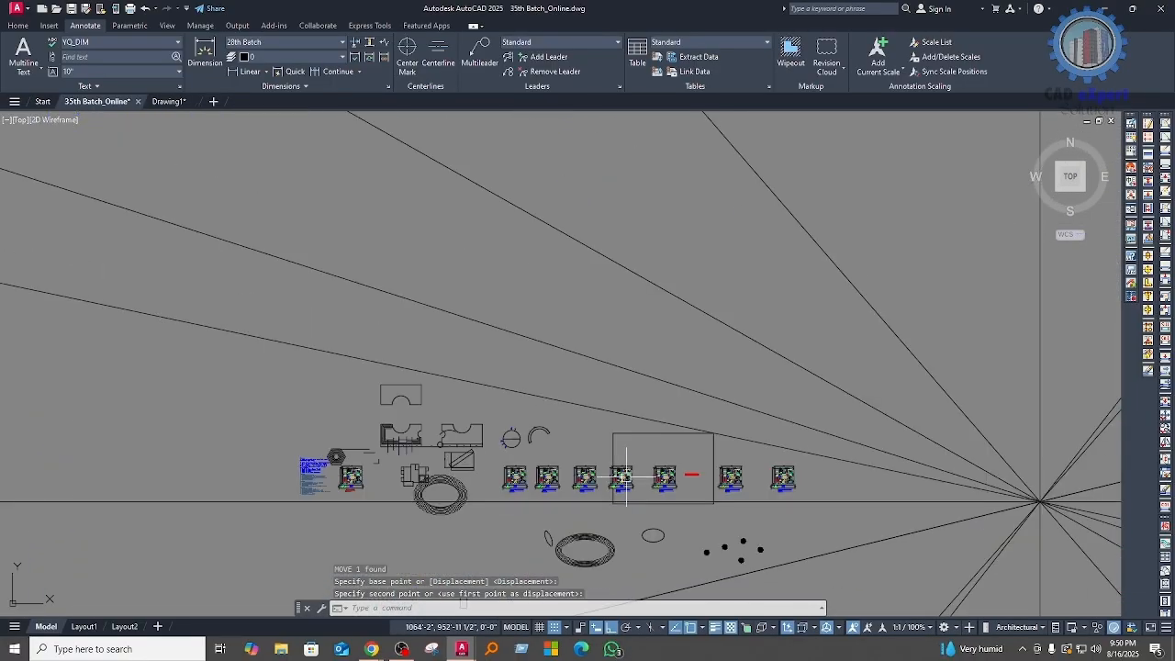
scroll(454, 454, up, 6)
middle_drag(651, 496, 566, 497)
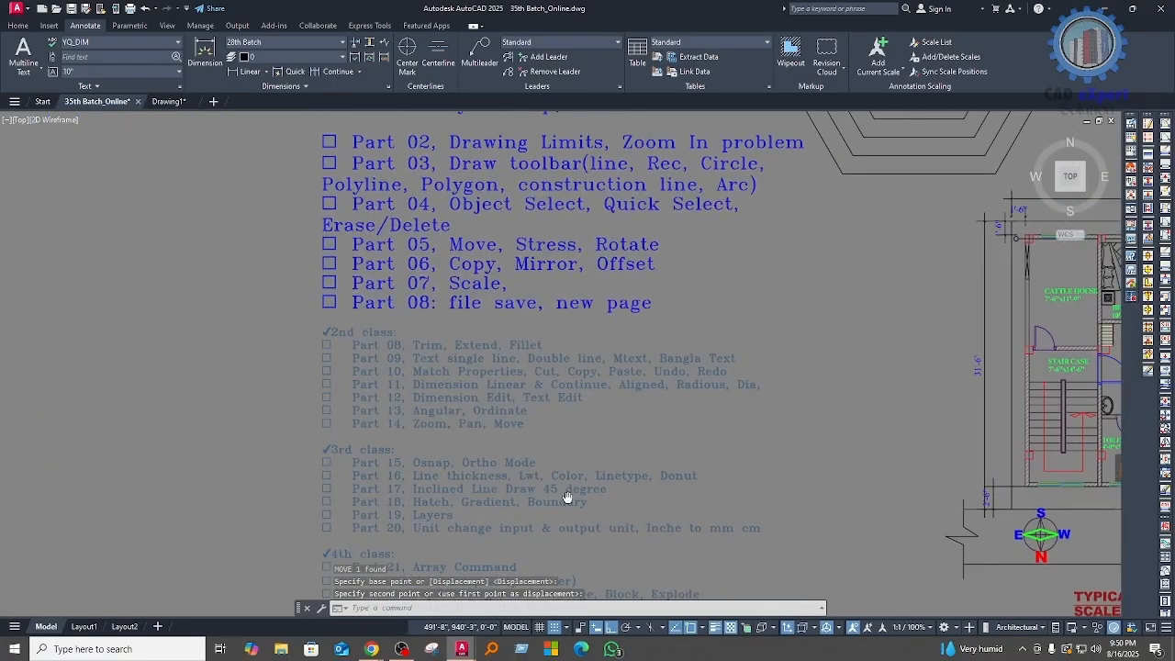
middle_drag(770, 427, 541, 442)
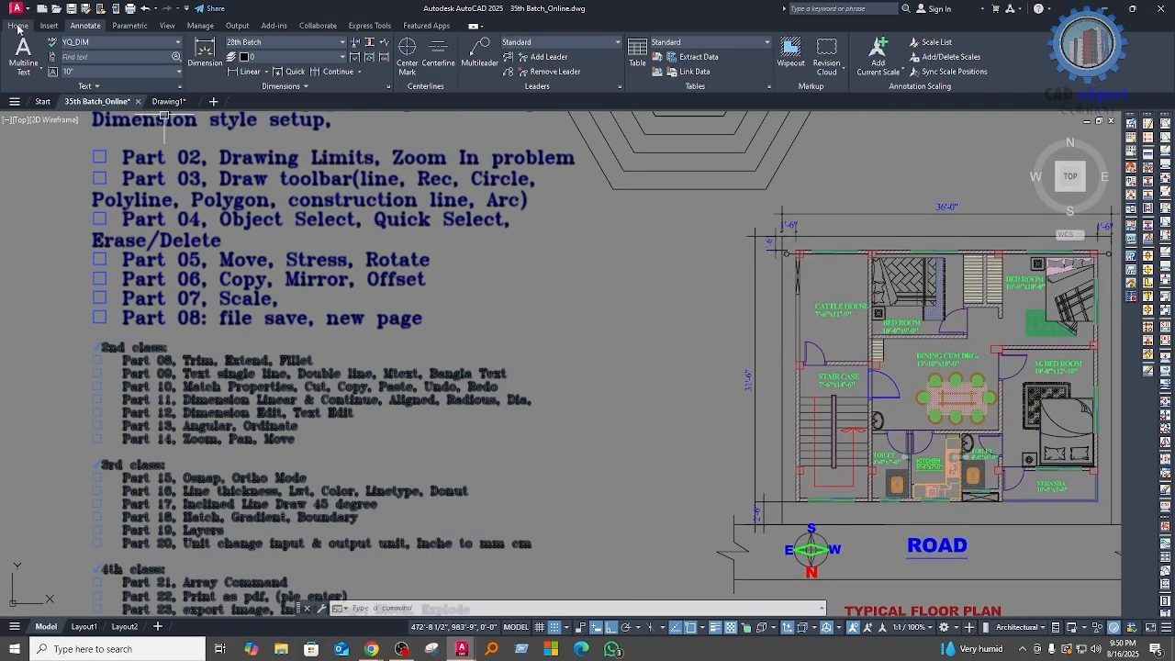
Step: Examine the available object lineweights and linetypes without choosing any
click(17, 26)
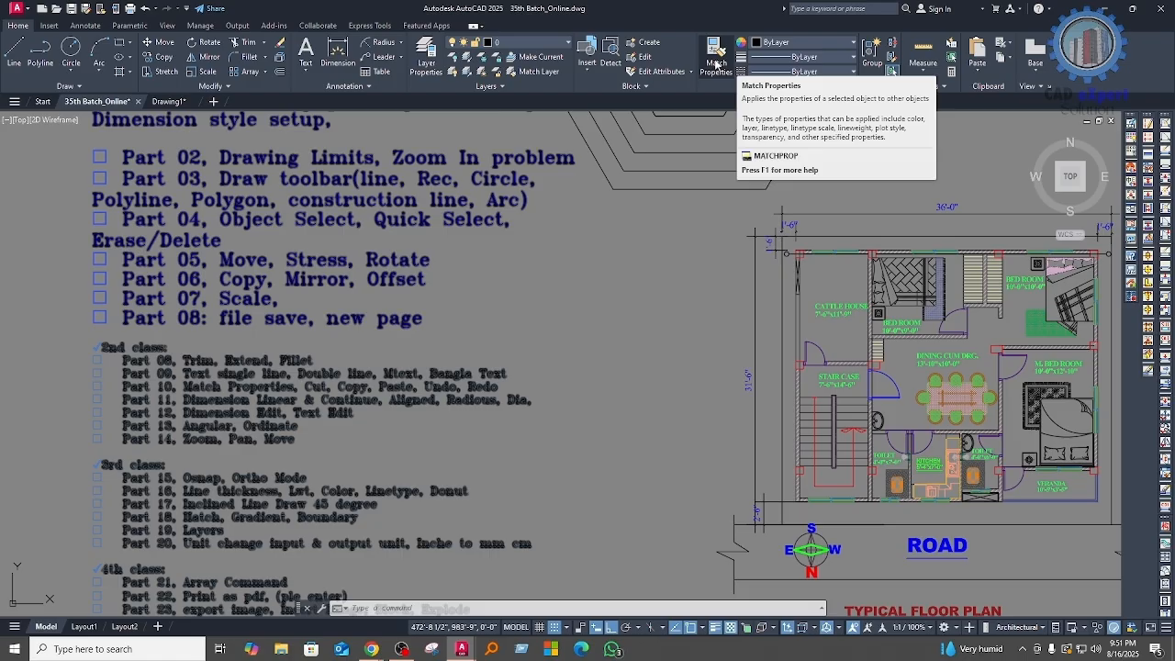
click(812, 43)
click(812, 43)
click(795, 58)
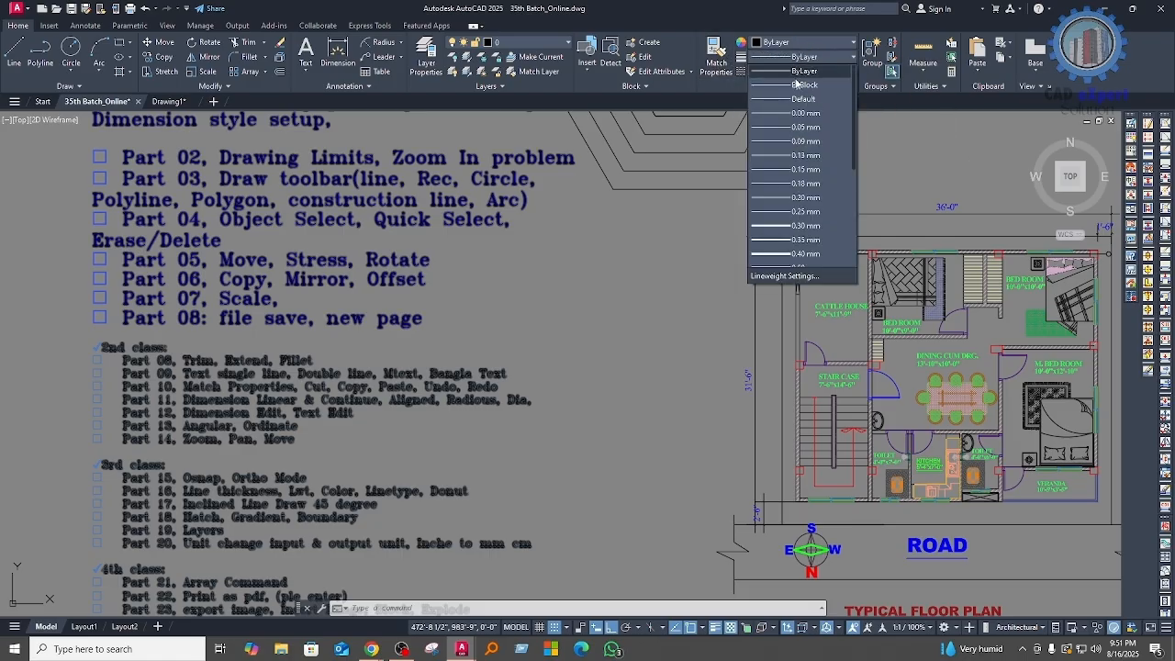
scroll(768, 238, down, 3)
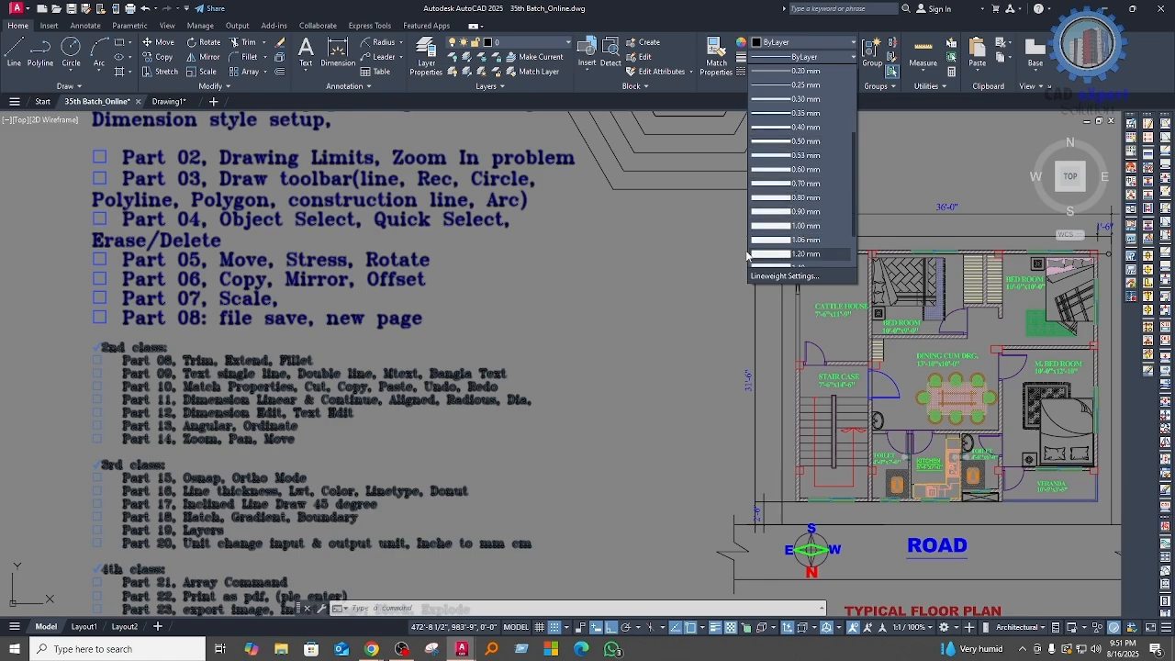
click(704, 237)
click(817, 73)
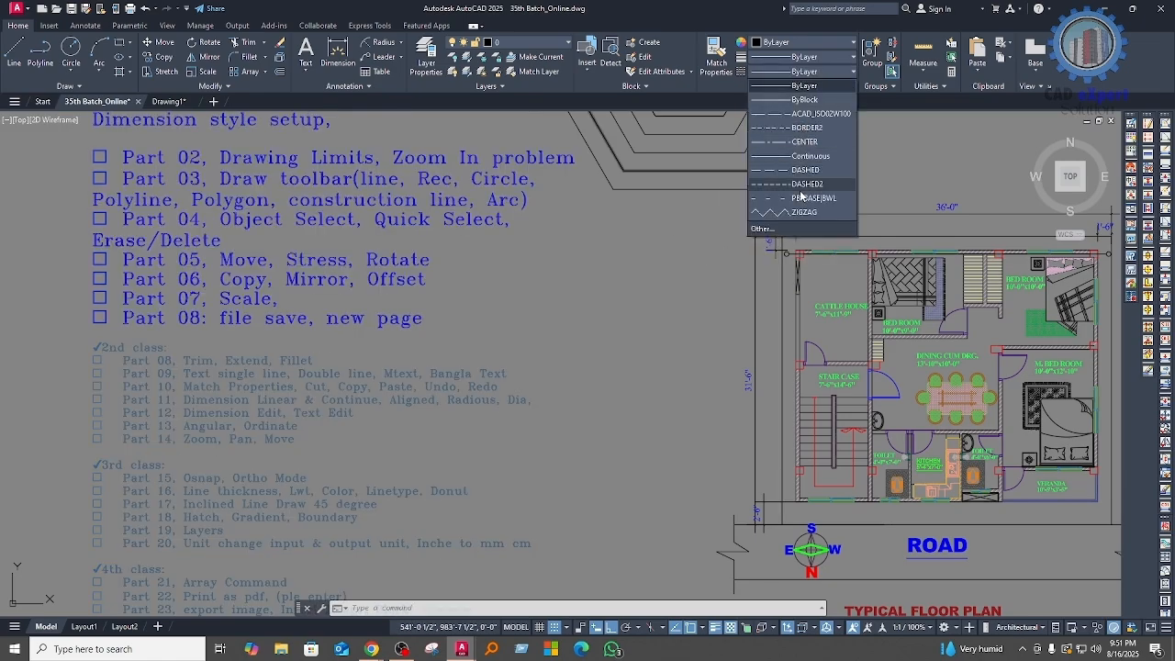
click(703, 215)
click(601, 258)
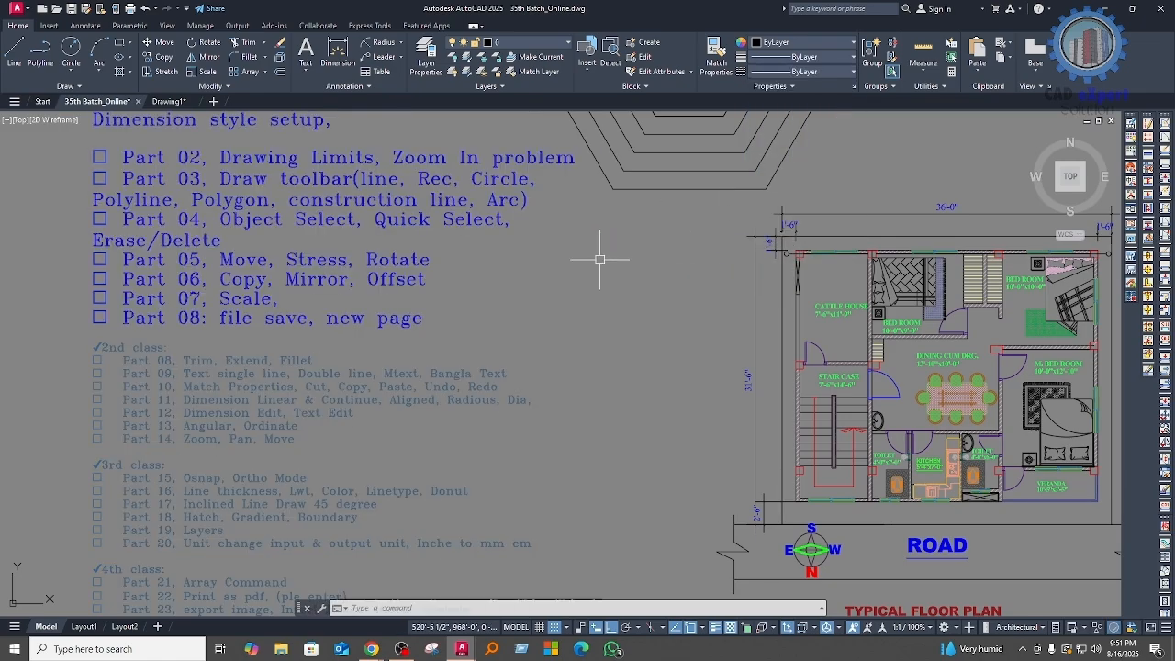
Step: Erase the long horizontal line that crosses the upper part of the nested hexagons
scroll(601, 258, down, 5)
scroll(687, 241, up, 6)
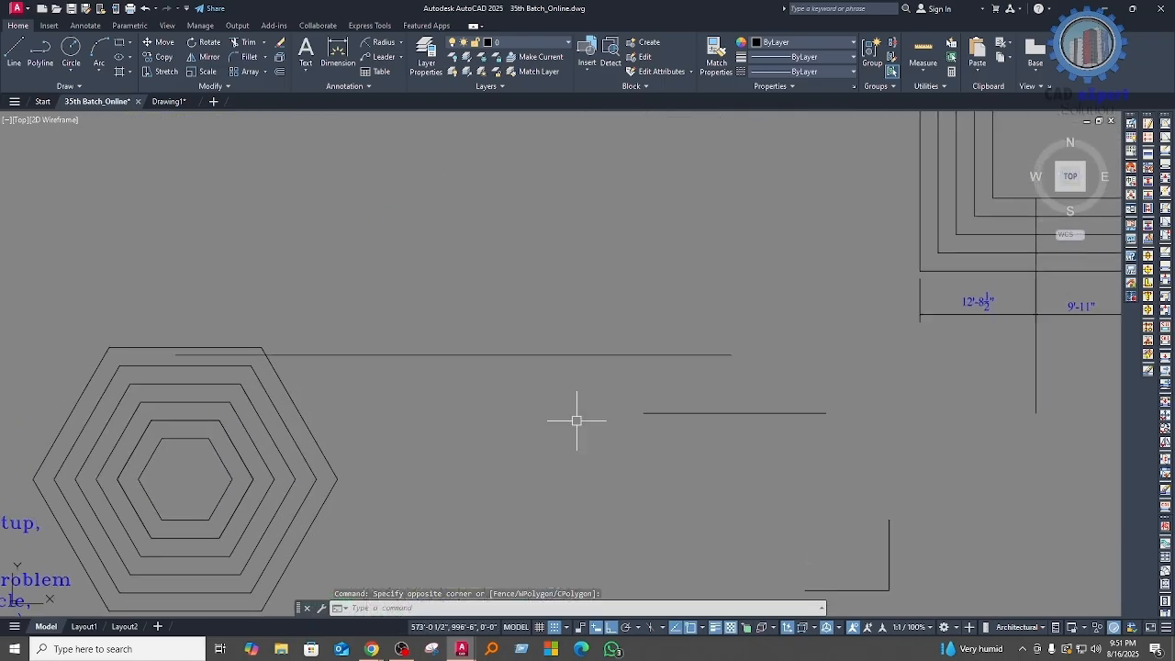
scroll(309, 406, up, 5)
click(749, 293)
click(721, 204)
middle_drag(715, 247, 708, 226)
text(e)
key(space)
middle_drag(654, 344, 668, 301)
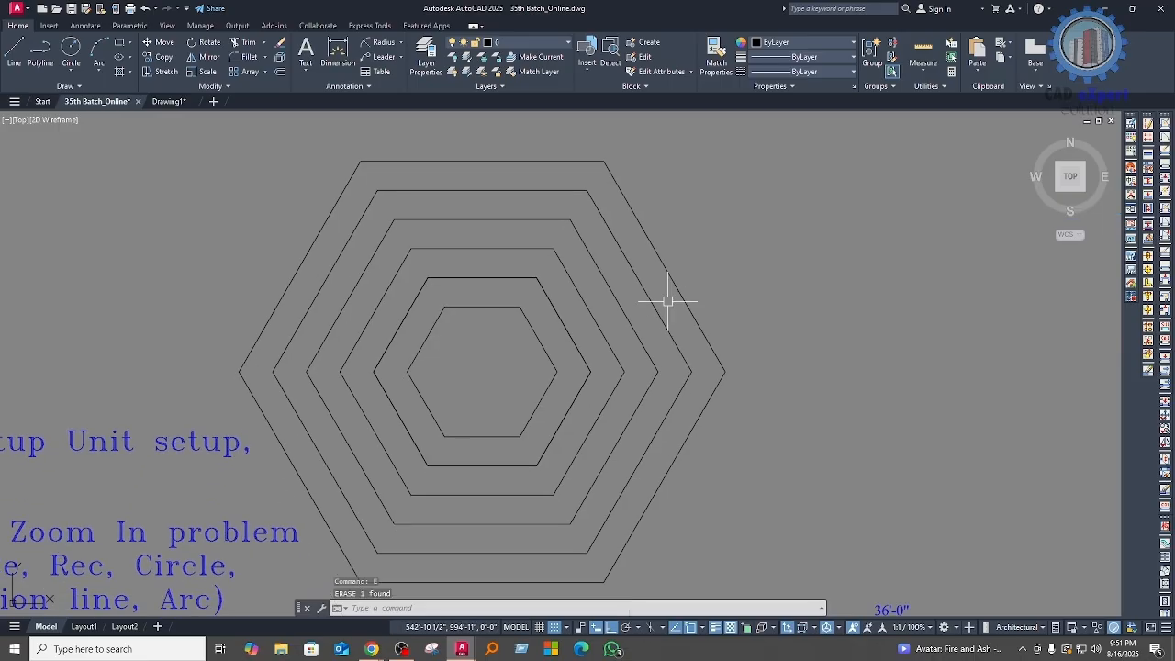
click(789, 391)
click(498, 282)
key(Escape)
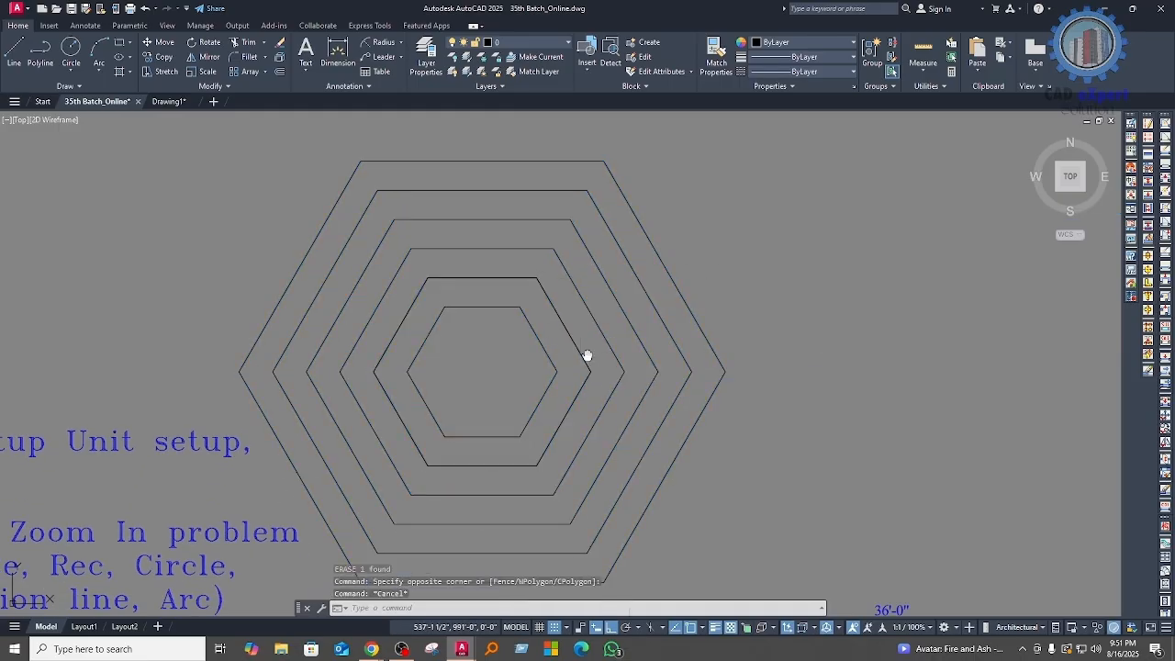
Step: Change the outermost hexagon's colour to red
middle_drag(584, 359, 691, 361)
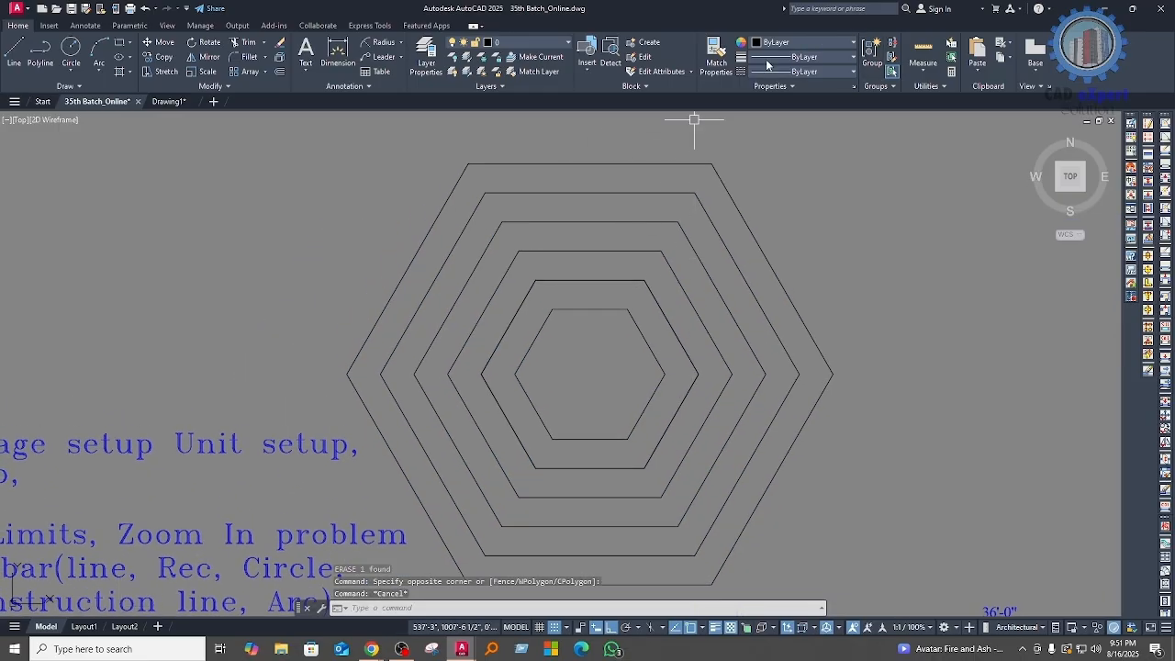
click(783, 225)
click(745, 207)
click(817, 44)
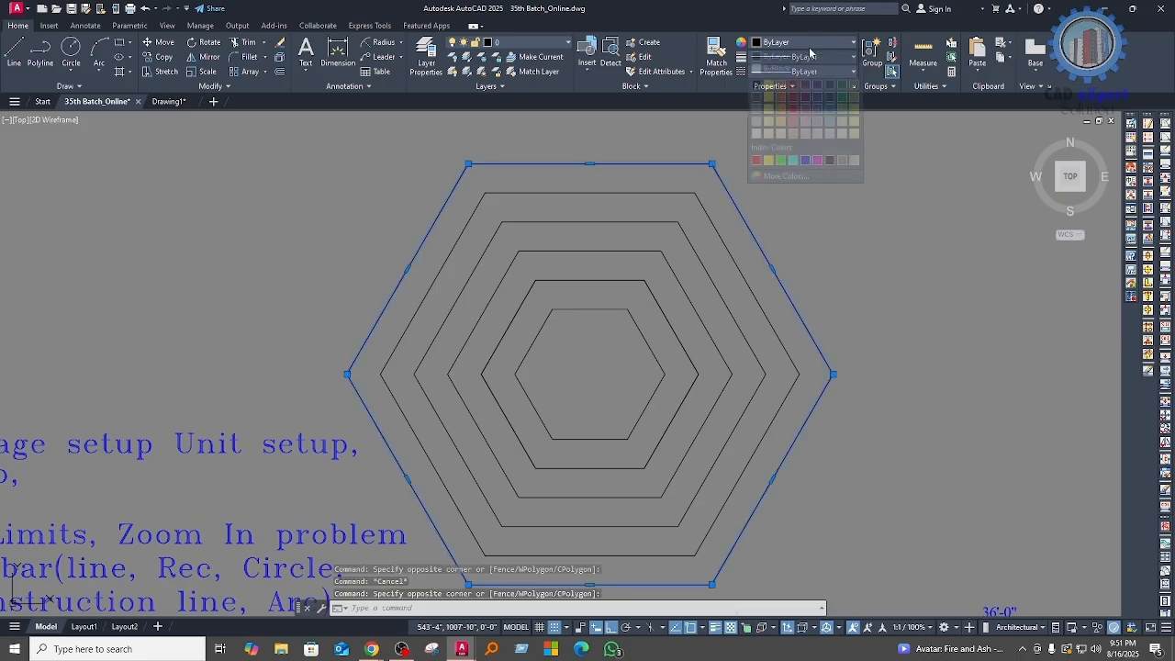
click(756, 161)
key(Escape)
Step: Apply a heavier lineweight to the second hexagon from the outside
click(720, 229)
click(806, 59)
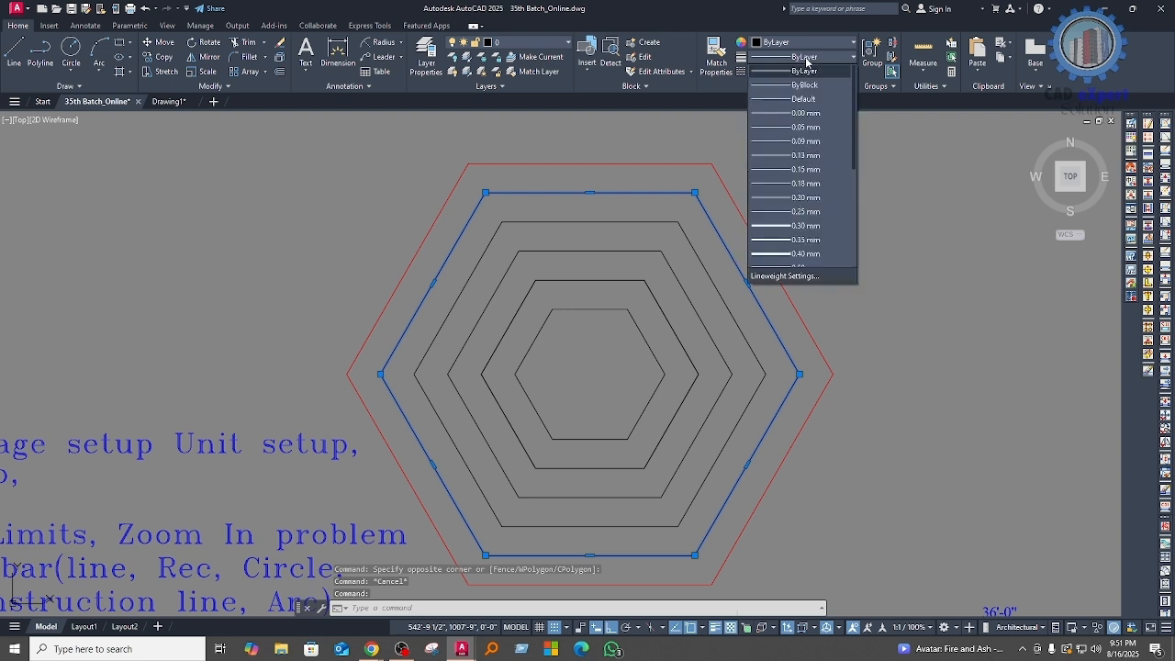
click(797, 245)
key(Escape)
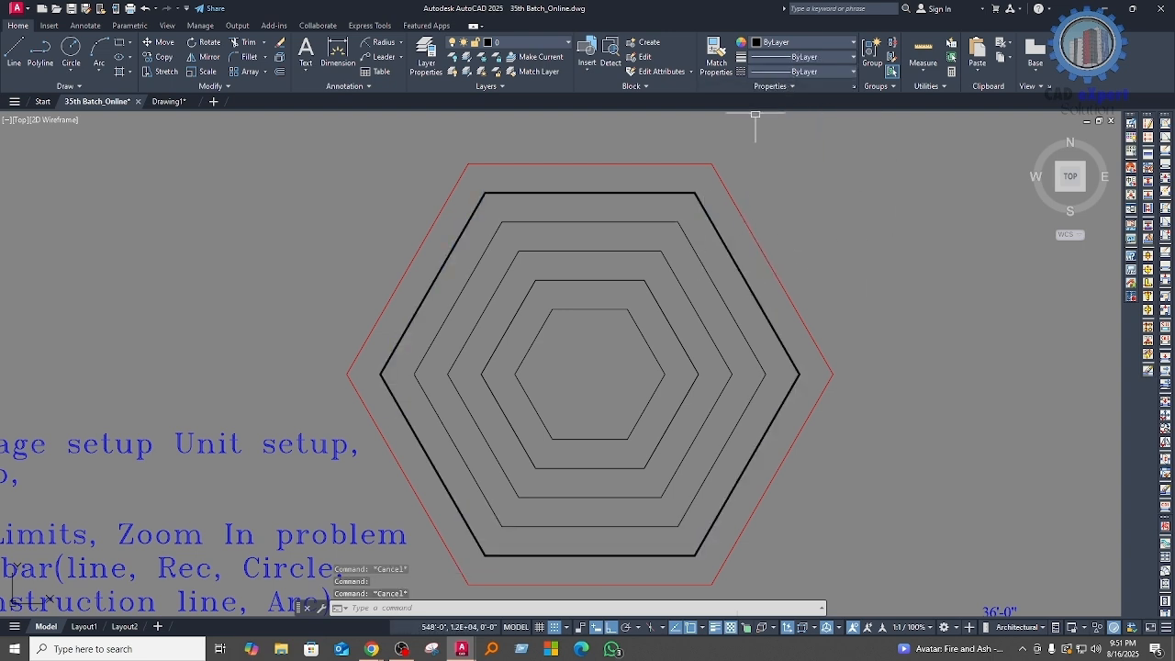
Step: Assign the ZIGZAG linetype to the third hexagon from the outside
click(711, 272)
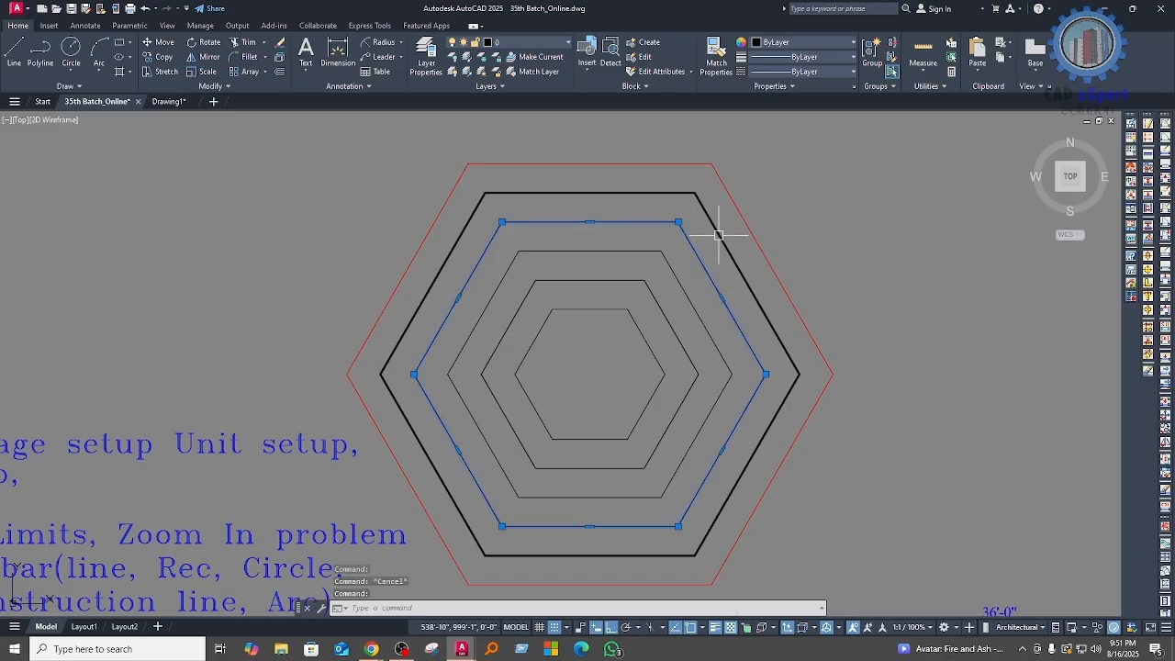
click(800, 71)
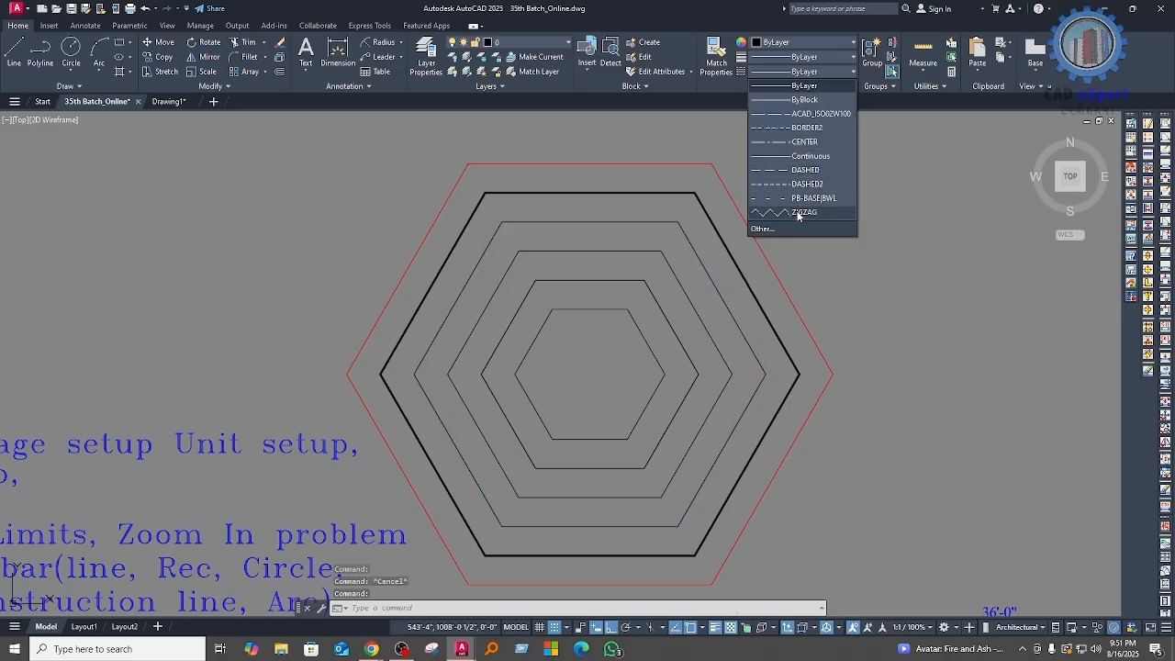
click(797, 213)
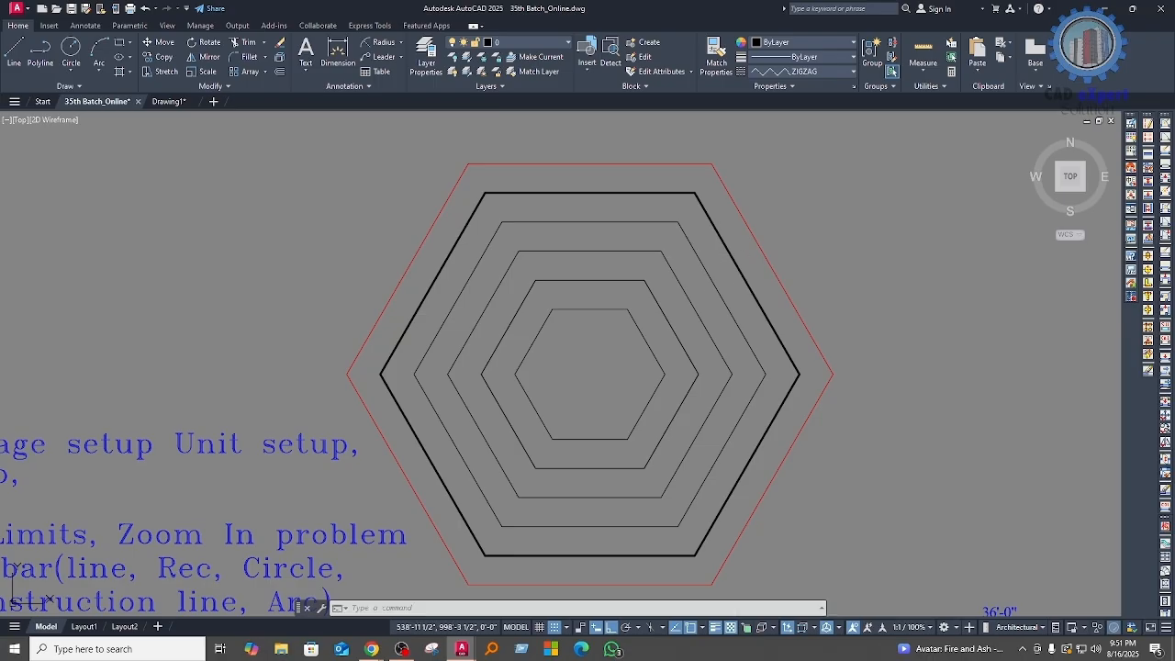
Step: Minimize the open windows and return to the 35th Batch_Online.dwg drawing in AutoCAD
click(1109, 8)
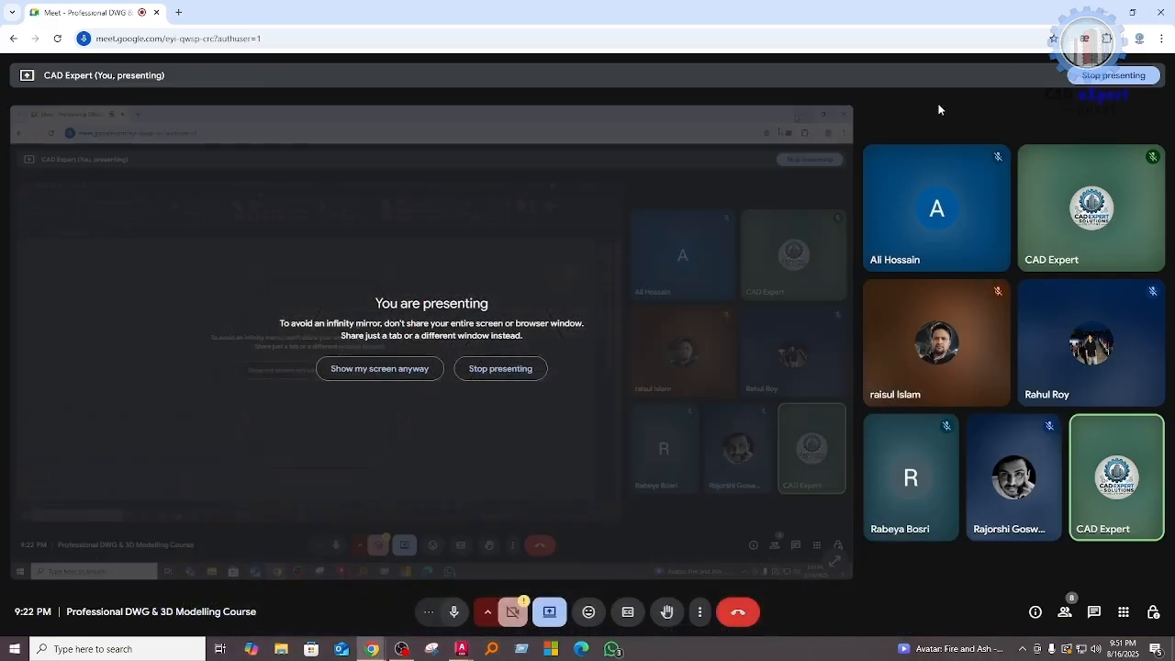
click(1105, 9)
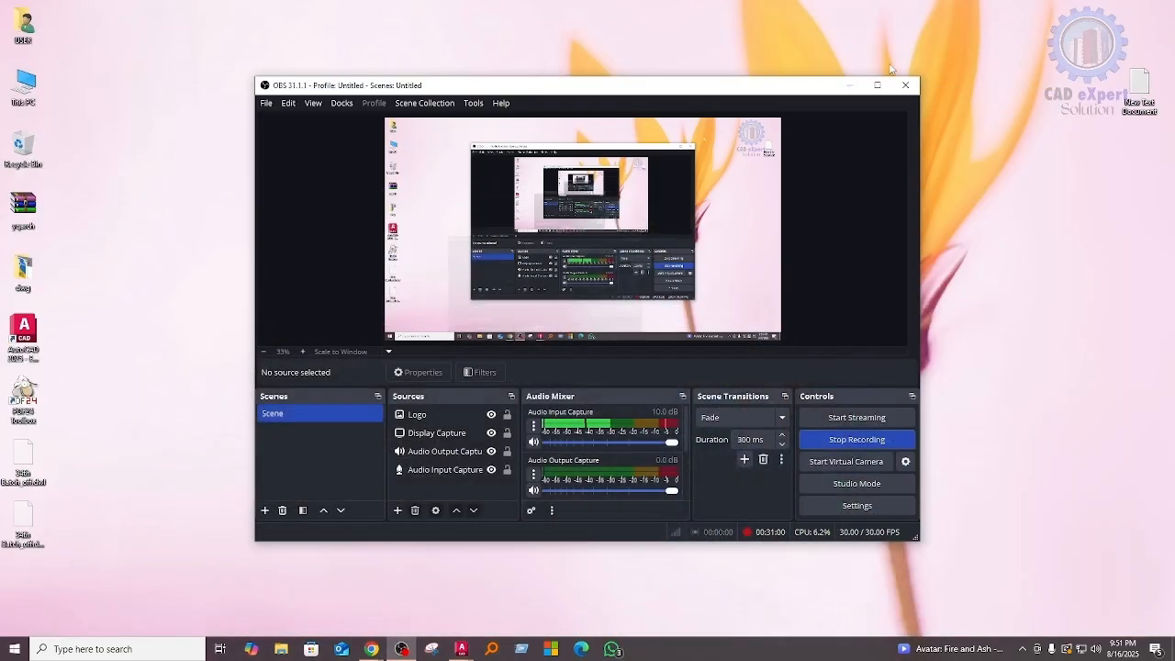
right_click(967, 53)
click(853, 97)
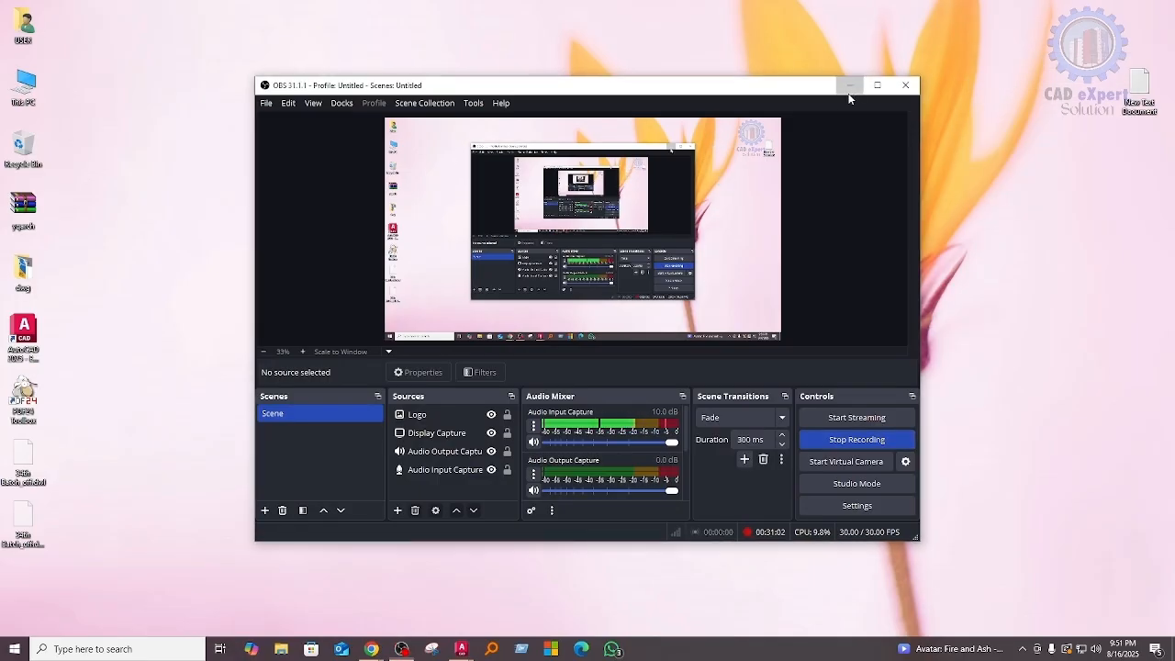
click(849, 86)
mouse_move(468, 646)
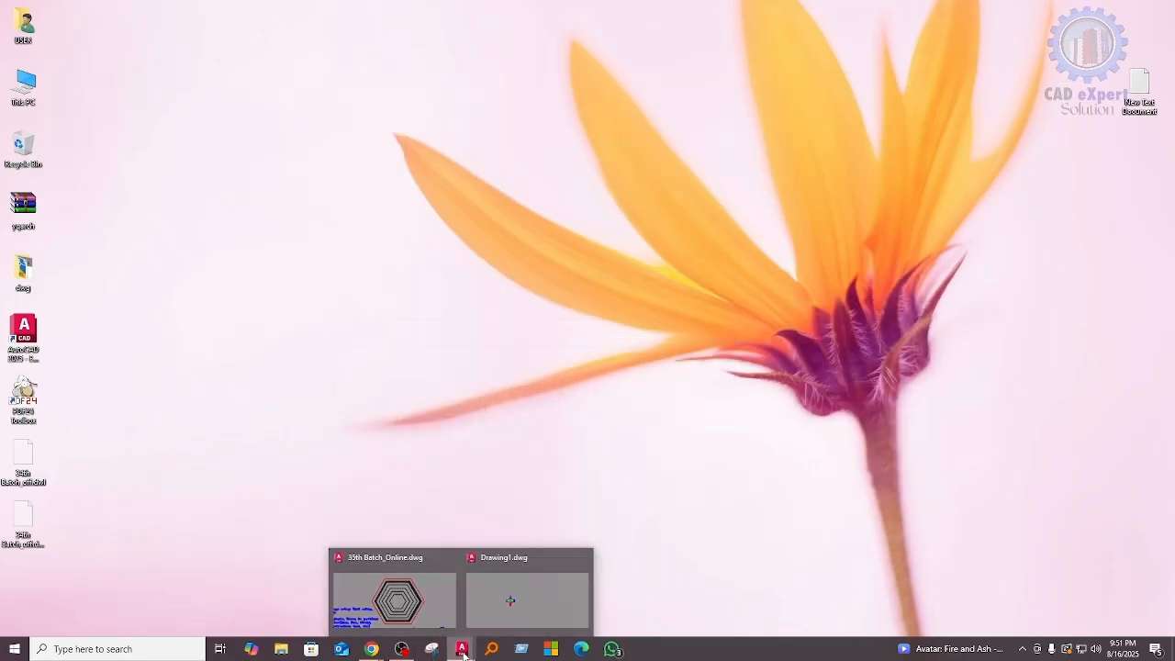
click(399, 601)
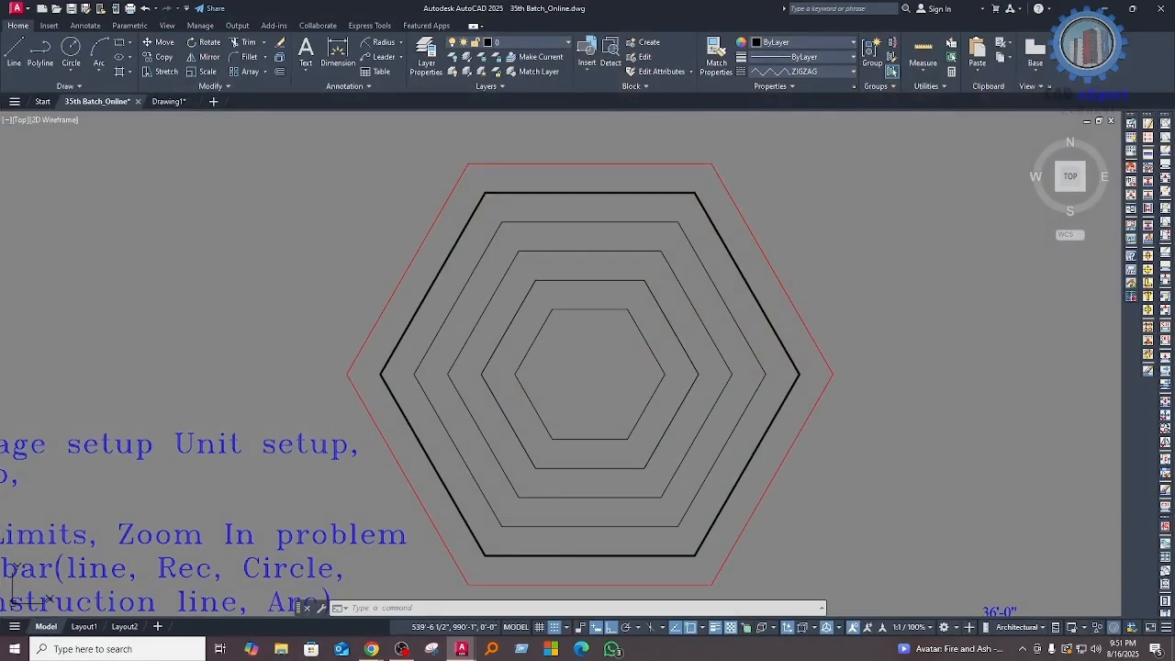
Step: Select the third hexagon from the outside and examine its linetype up close
click(693, 248)
middle_drag(625, 312, 627, 344)
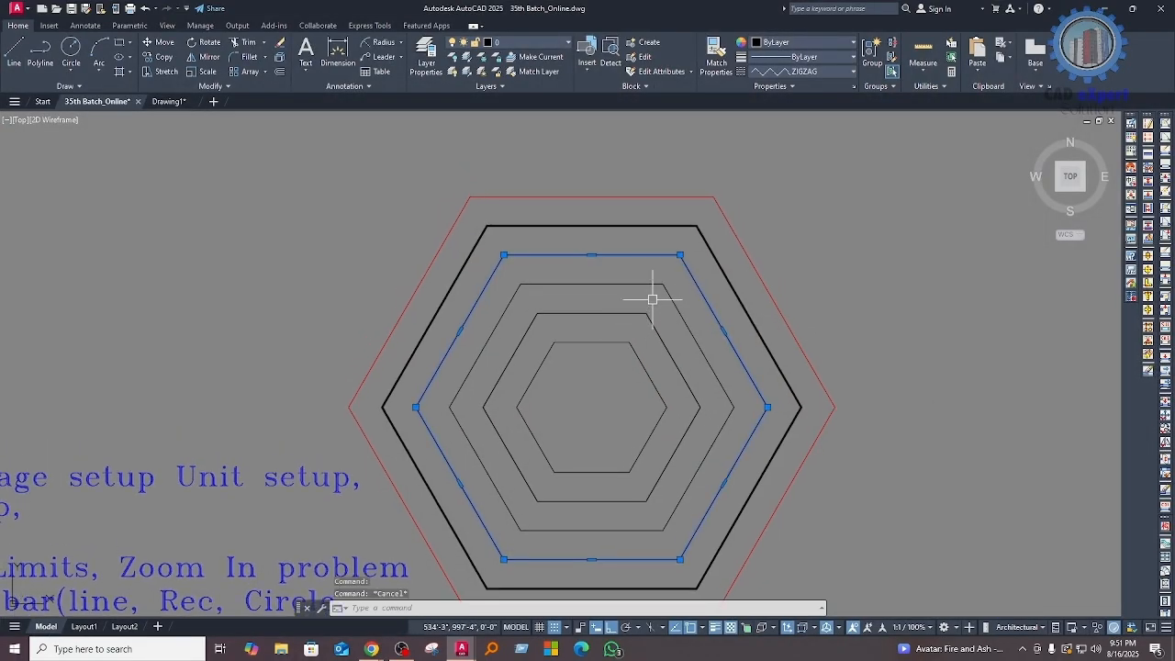
scroll(692, 280, up, 4)
scroll(712, 318, down, 2)
key(Escape)
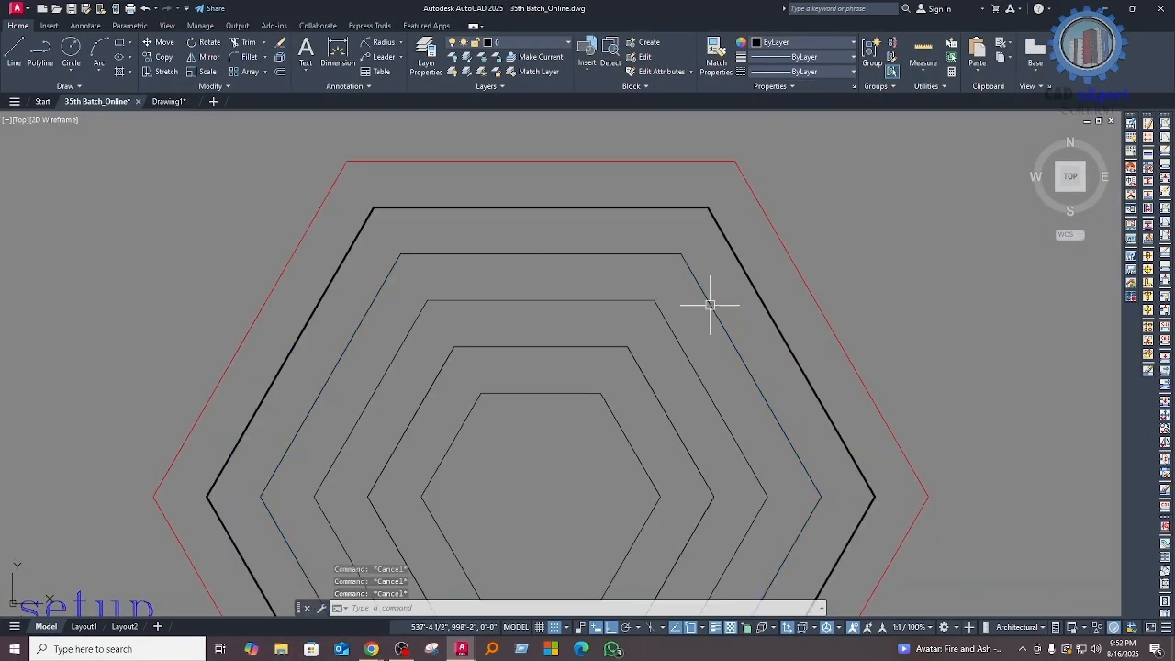
click(711, 299)
key(Escape)
Step: Assign the DASHED2 linetype to the fourth hexagon from the outside
click(655, 296)
click(636, 303)
click(784, 73)
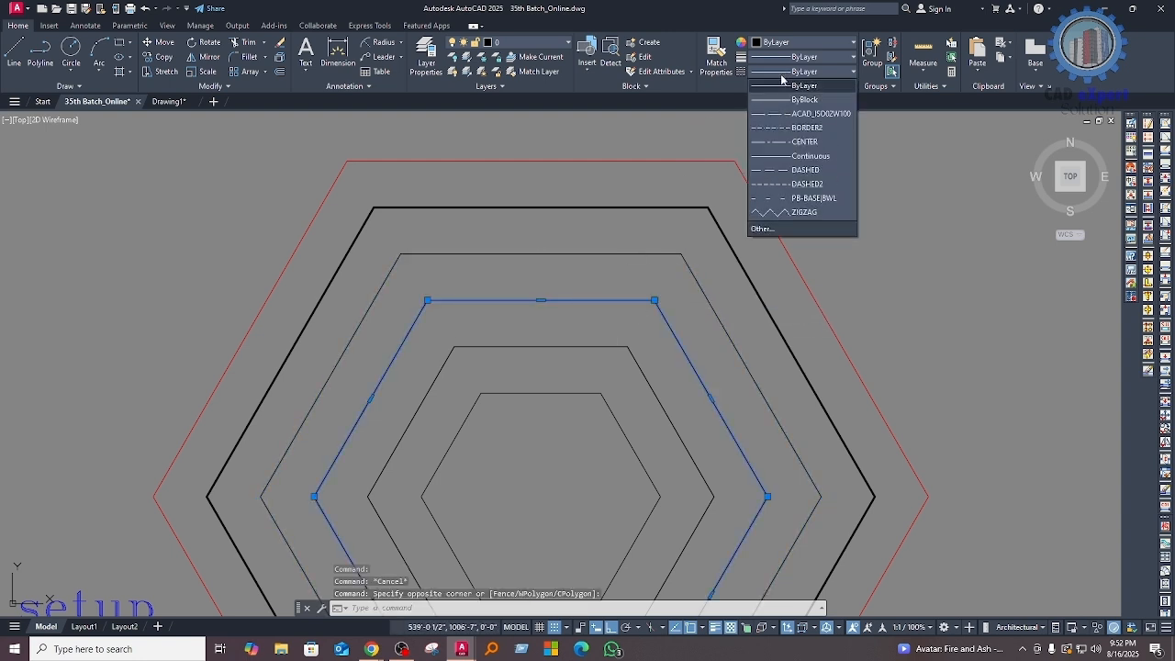
click(785, 188)
middle_drag(512, 369, 521, 320)
key(Escape)
click(694, 274)
click(634, 284)
key(Escape)
middle_drag(695, 398, 624, 350)
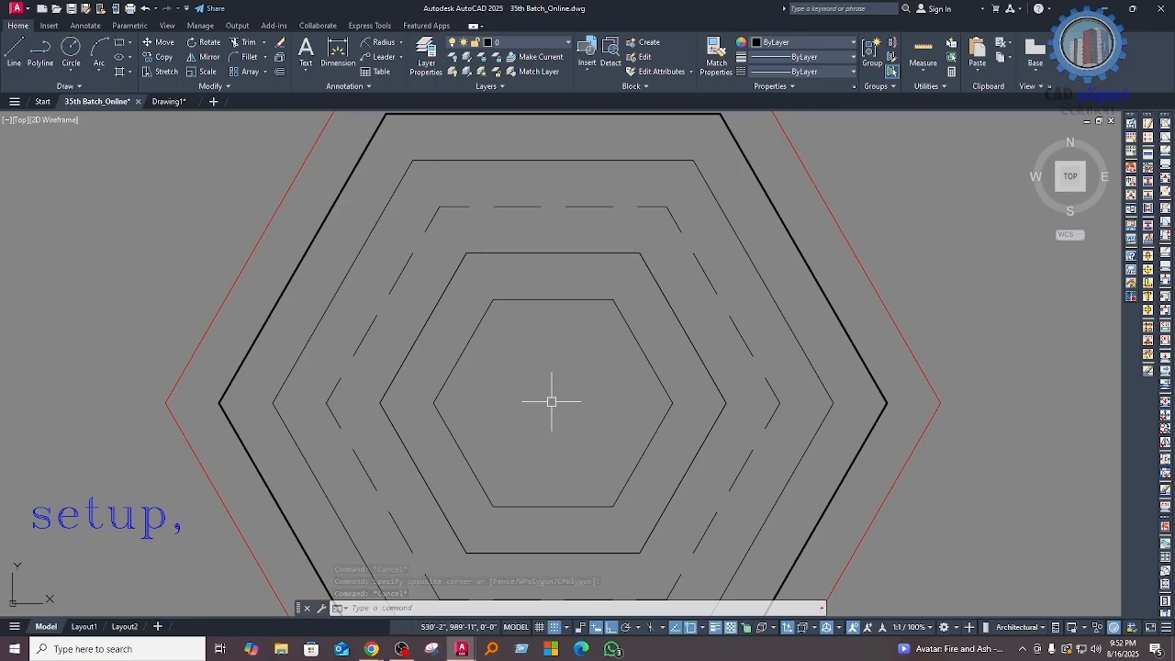
click(529, 422)
click(386, 375)
click(302, 380)
click(287, 390)
key(Escape)
Step: Copy the red outermost hexagon's properties onto the cluster of joined rectangles near the concentric ellipses with Match Properties
scroll(288, 390, down, 5)
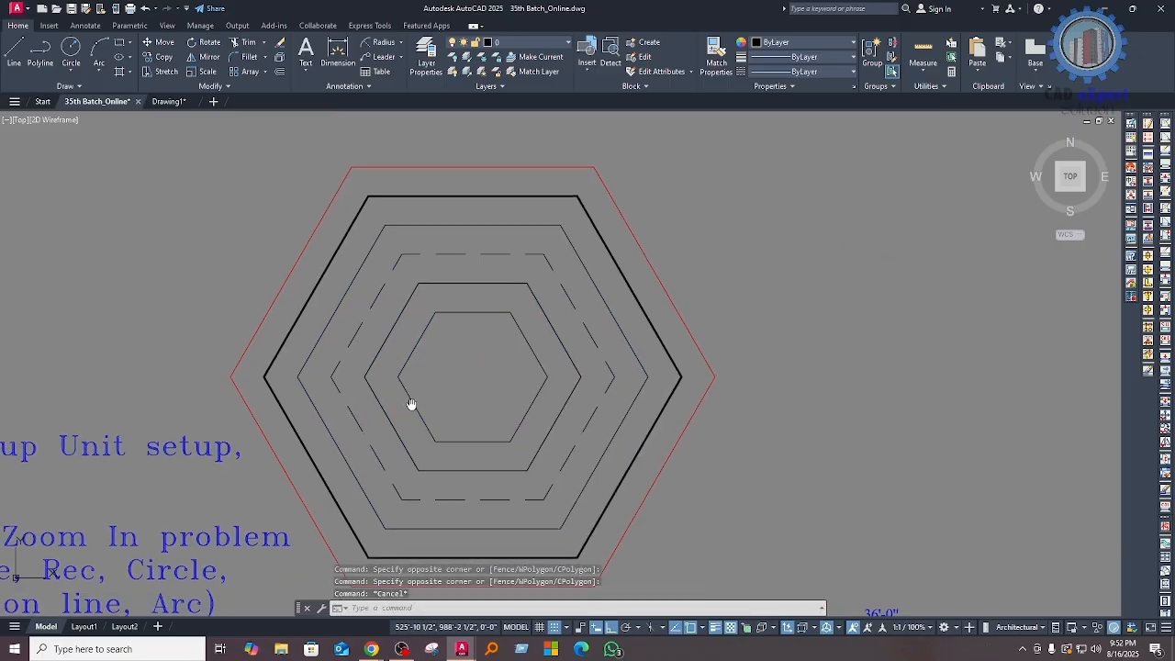
middle_drag(465, 424, 466, 419)
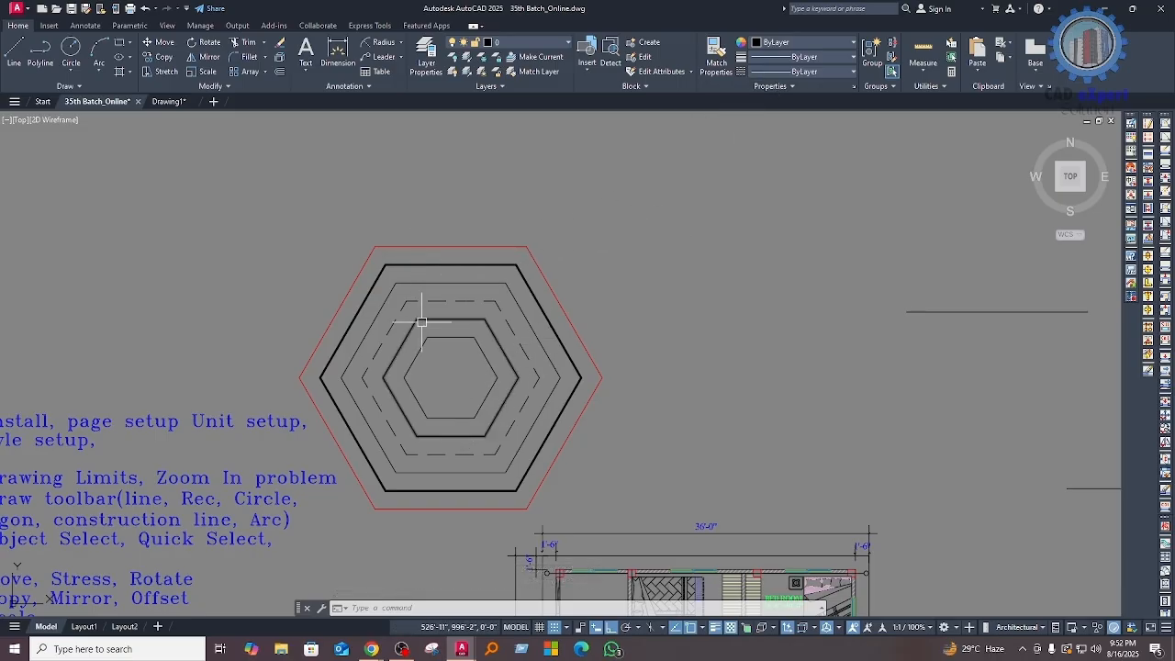
scroll(384, 266, up, 4)
scroll(563, 267, down, 3)
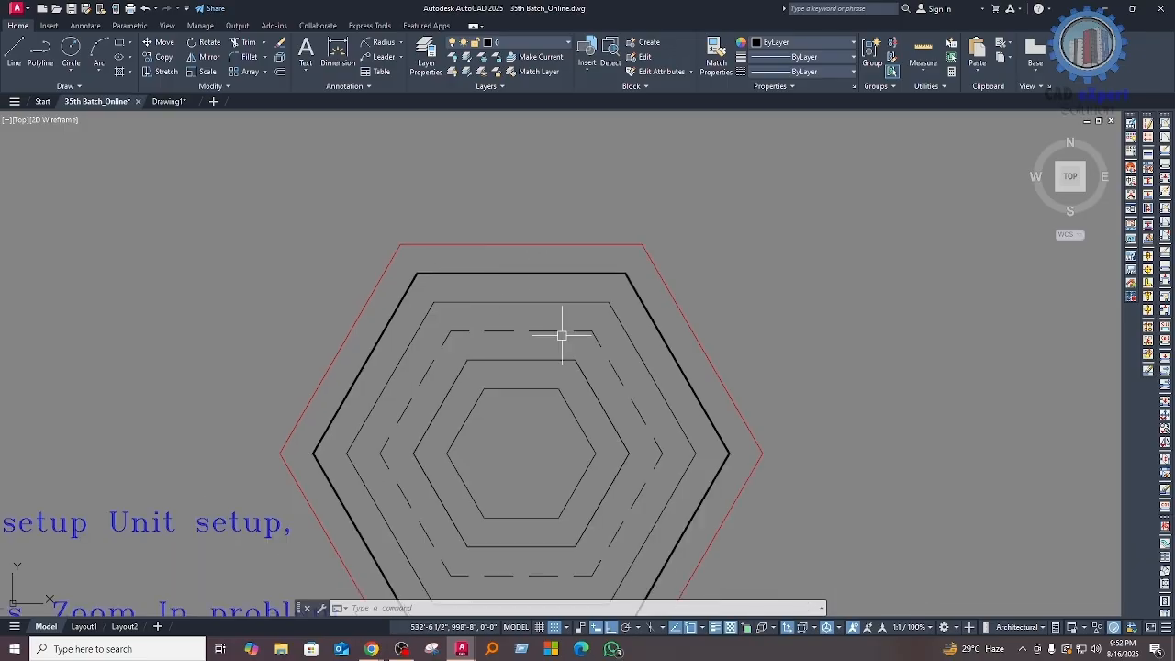
text(a)
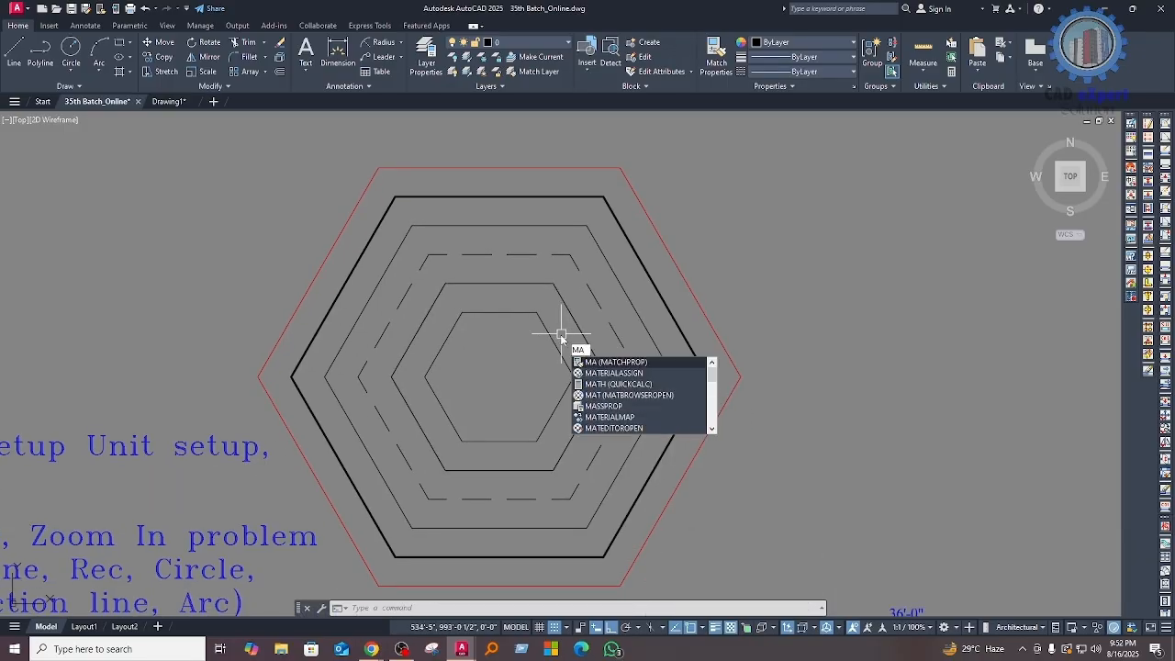
key(Return)
click(687, 278)
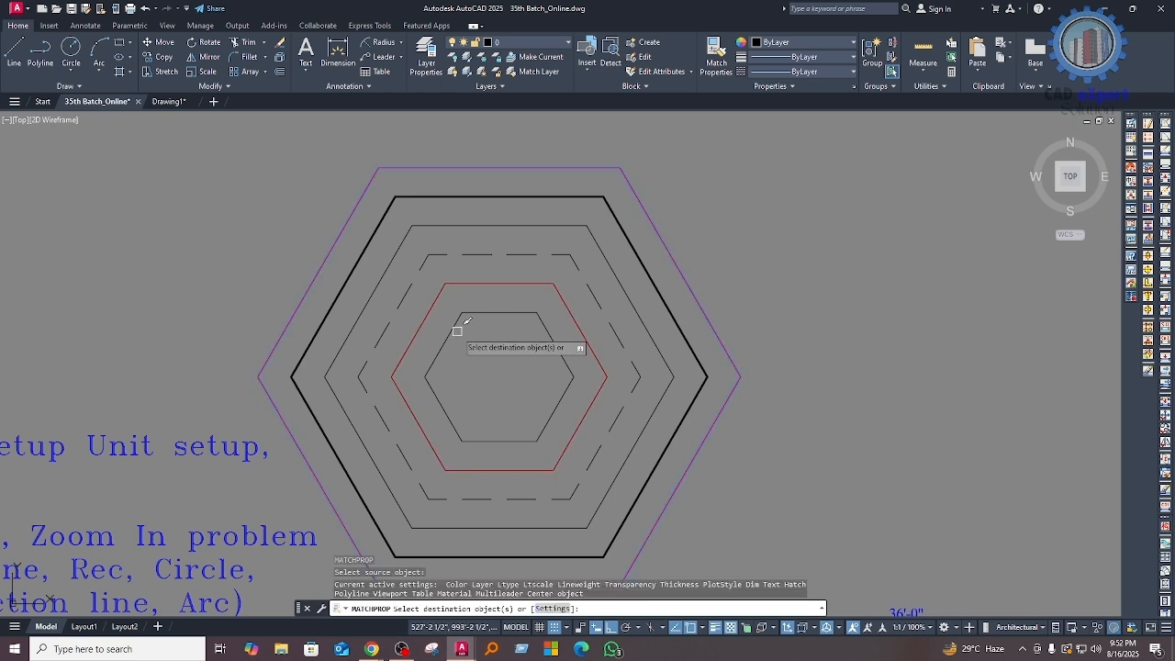
scroll(487, 325, down, 5)
middle_drag(591, 389, 588, 349)
middle_drag(878, 392, 630, 410)
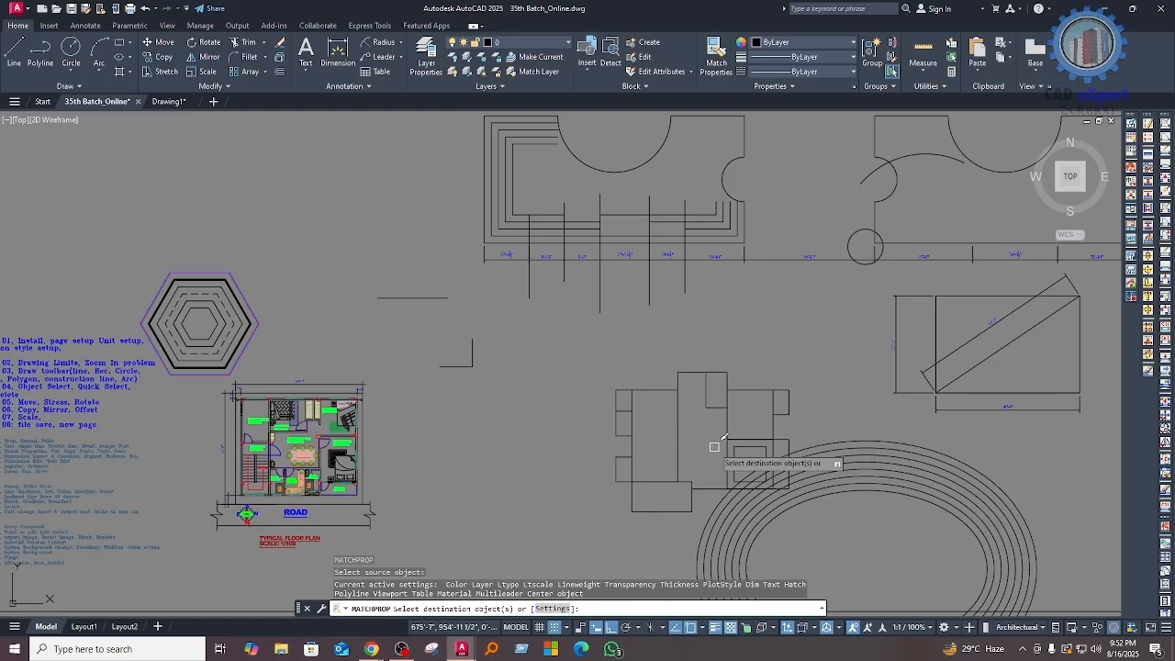
click(531, 347)
click(761, 506)
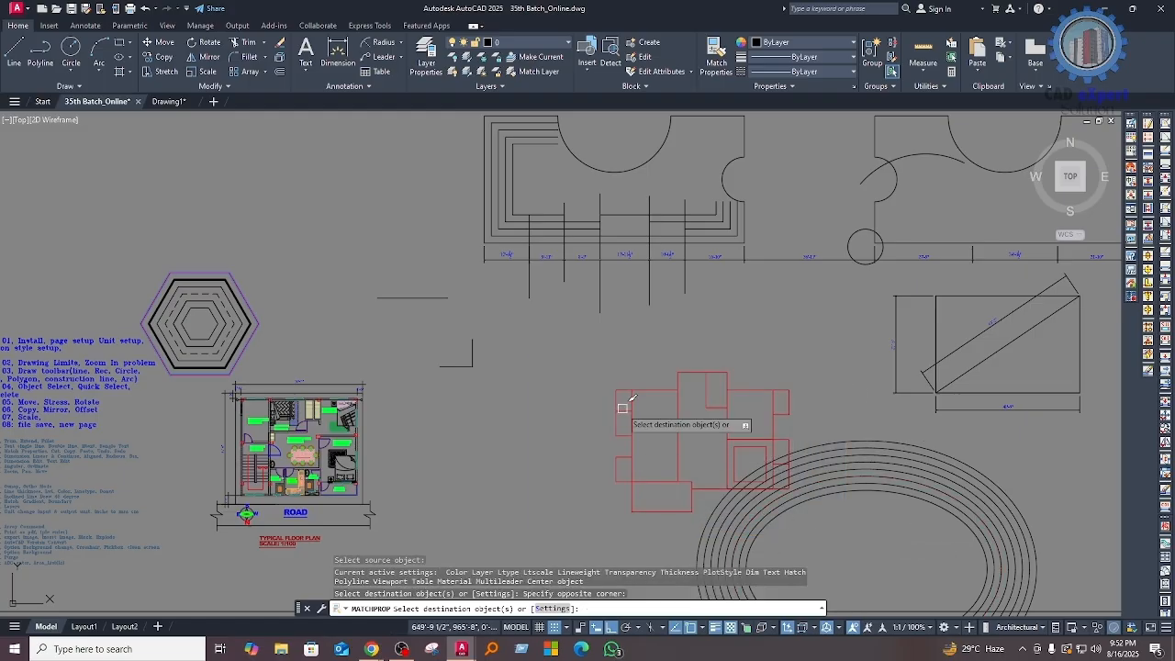
Step: Apply the same red properties to all the concentric ellipses and end Match Properties
scroll(873, 472, up, 4)
scroll(445, 326, down, 5)
click(682, 446)
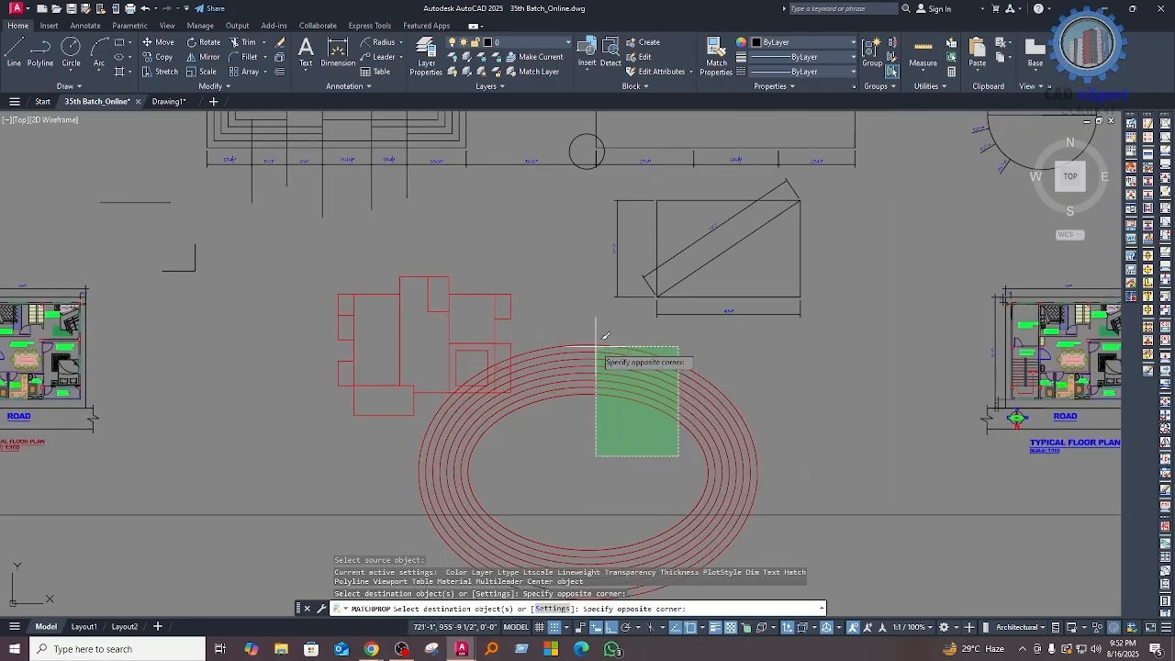
click(597, 336)
scroll(606, 441, down, 5)
key(Escape)
Step: Copy the dashed fourth hexagon's properties onto the innermost hexagon and the third hexagon from the outside with Match Properties
scroll(396, 400, up, 10)
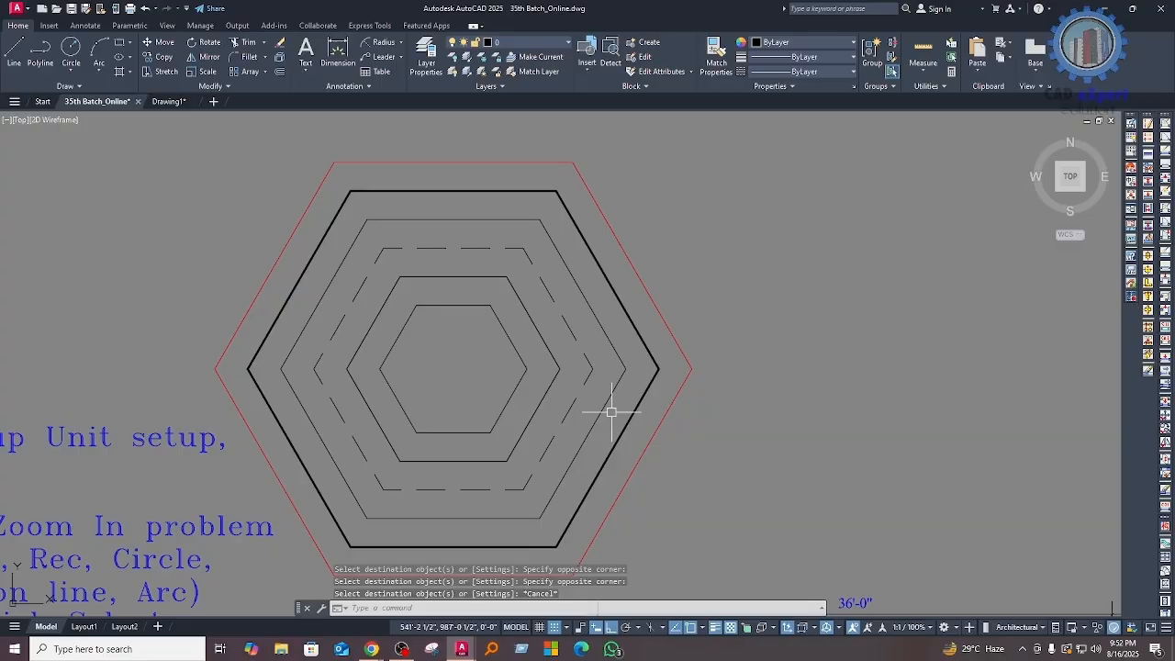
text(ma)
key(Return)
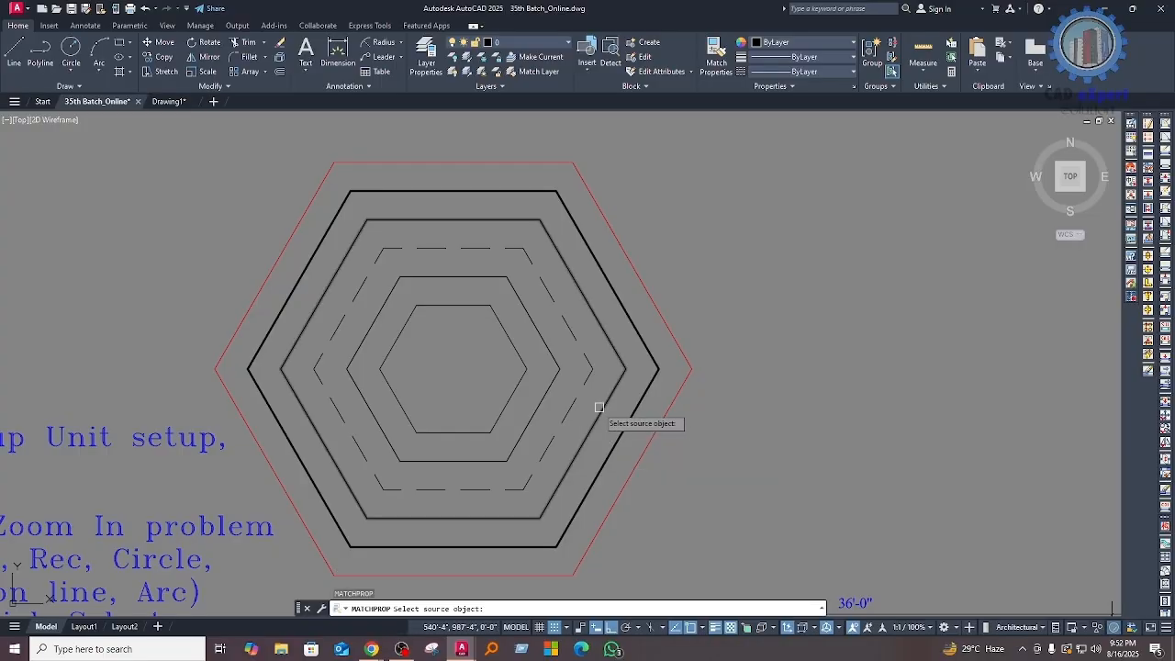
click(570, 401)
scroll(571, 401, down, 5)
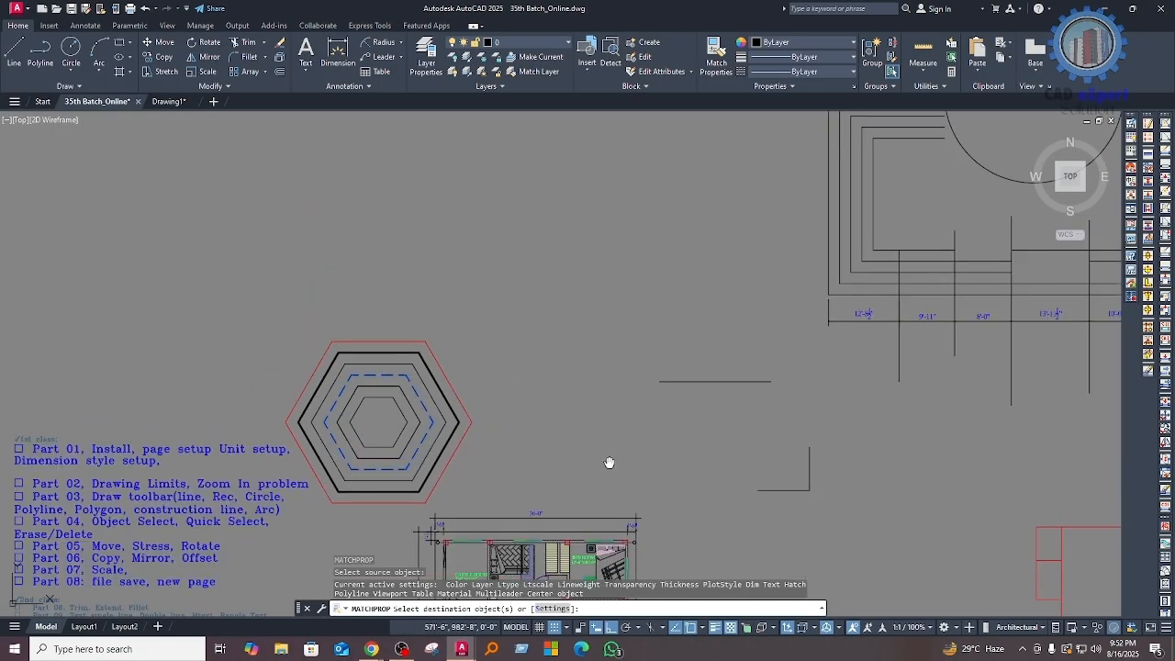
scroll(587, 441, up, 1)
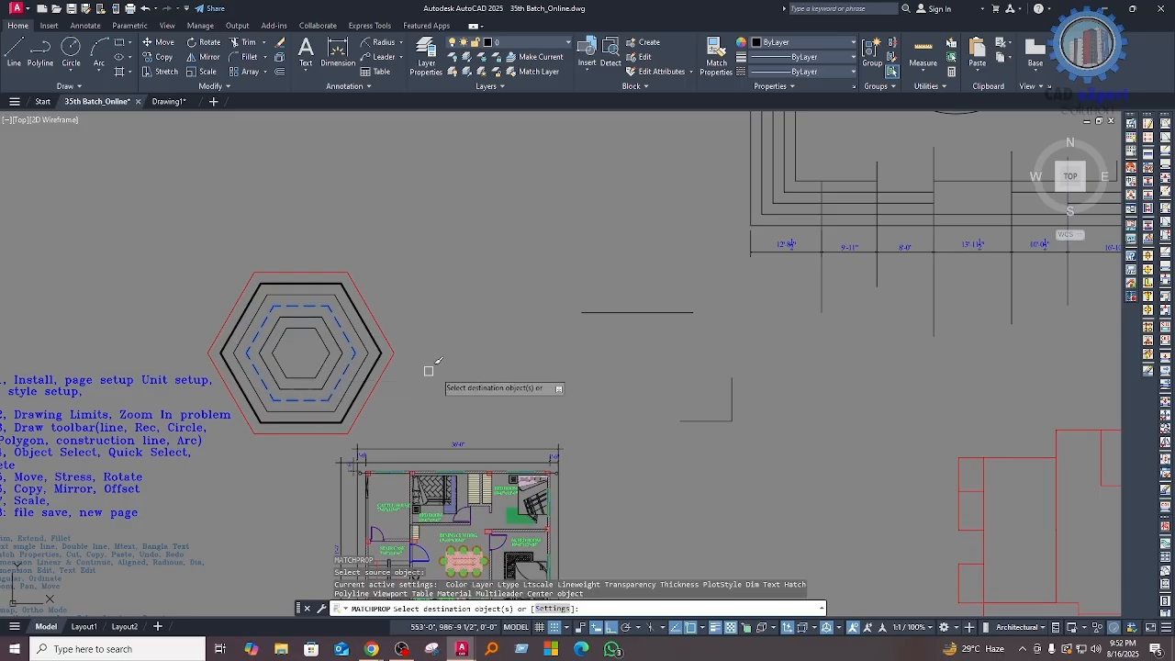
scroll(621, 464, down, 1)
scroll(451, 388, up, 7)
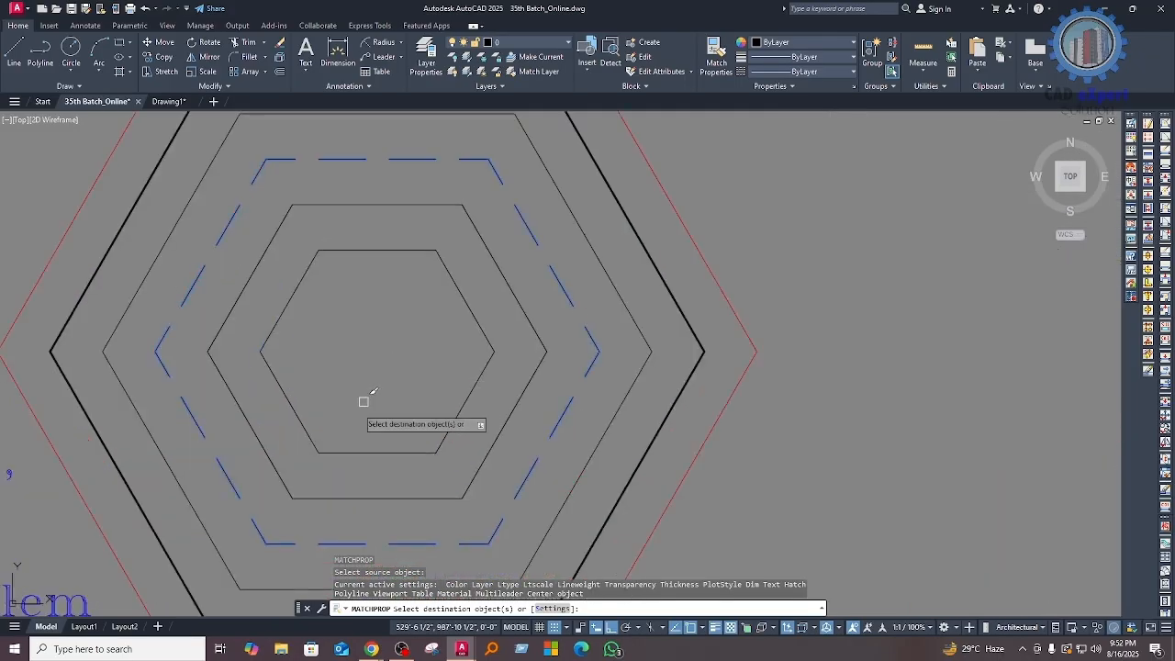
click(350, 452)
click(320, 499)
click(312, 496)
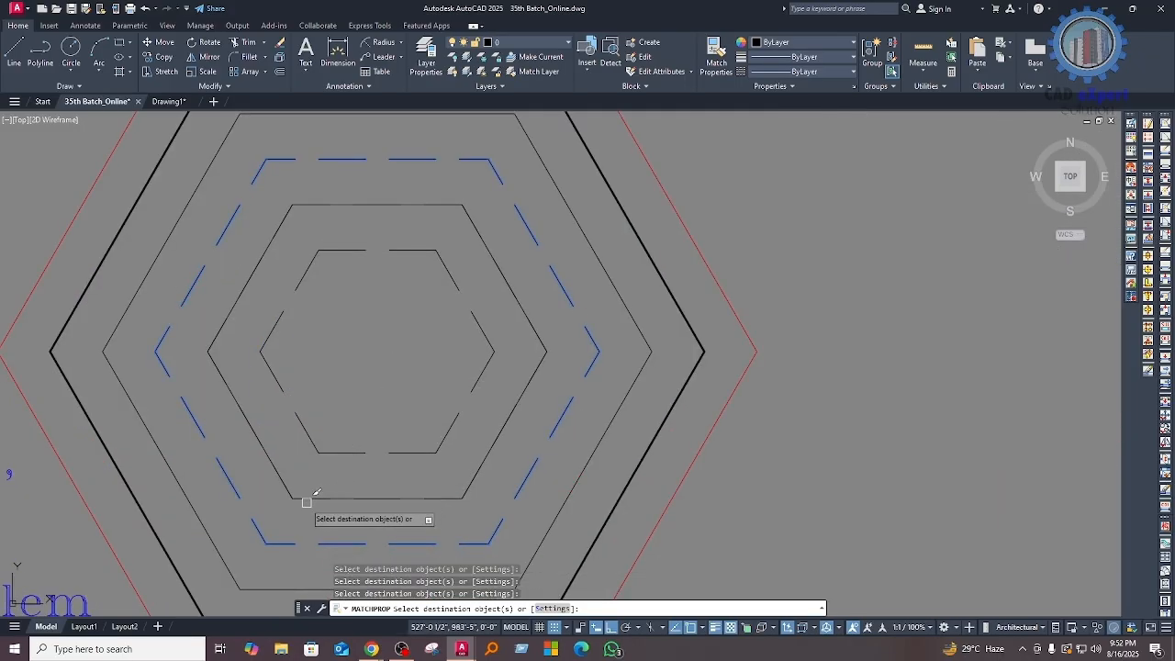
scroll(389, 433, down, 4)
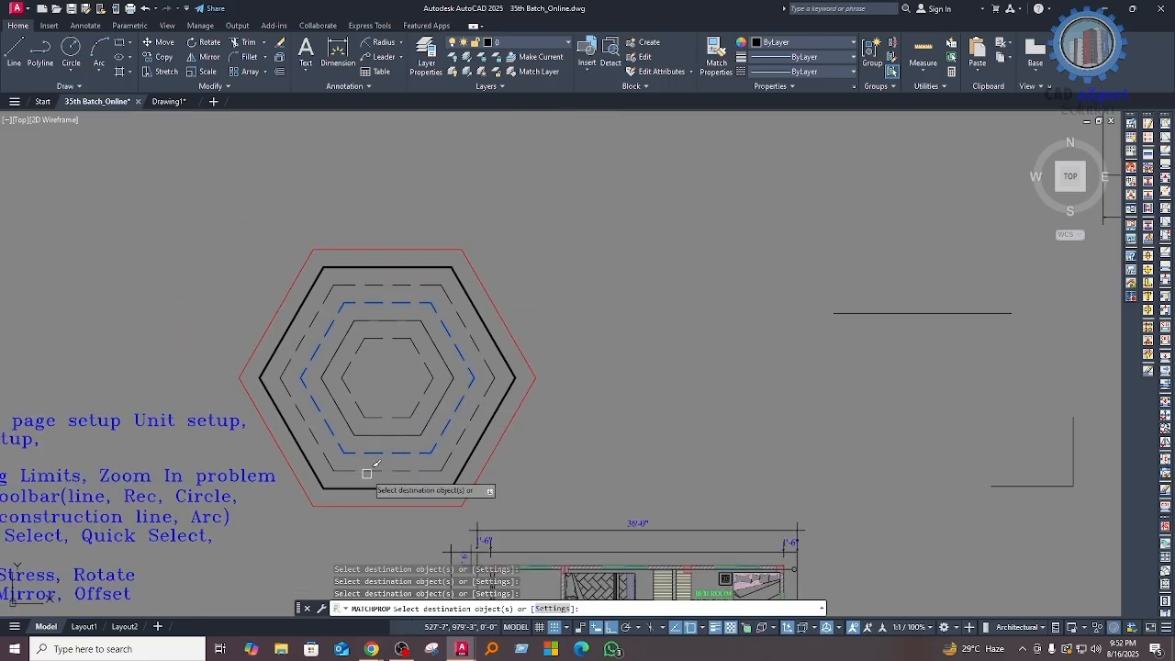
Step: Apply the same dashed properties to the outer nested outlines of the large dimensioned shape
scroll(394, 440, down, 4)
scroll(391, 480, up, 8)
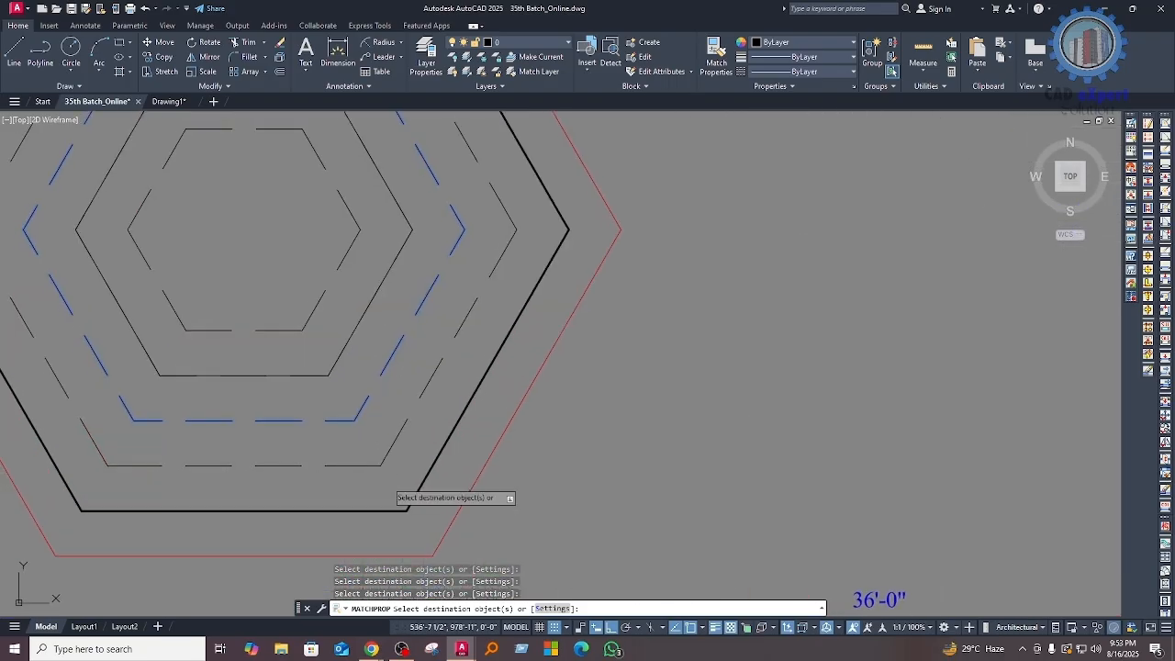
scroll(391, 480, down, 3)
scroll(239, 446, down, 4)
middle_drag(589, 396, 579, 430)
mouse_move(674, 375)
middle_down()
mouse_move(587, 414)
mouse_move(370, 425)
middle_up()
scroll(369, 424, down, 2)
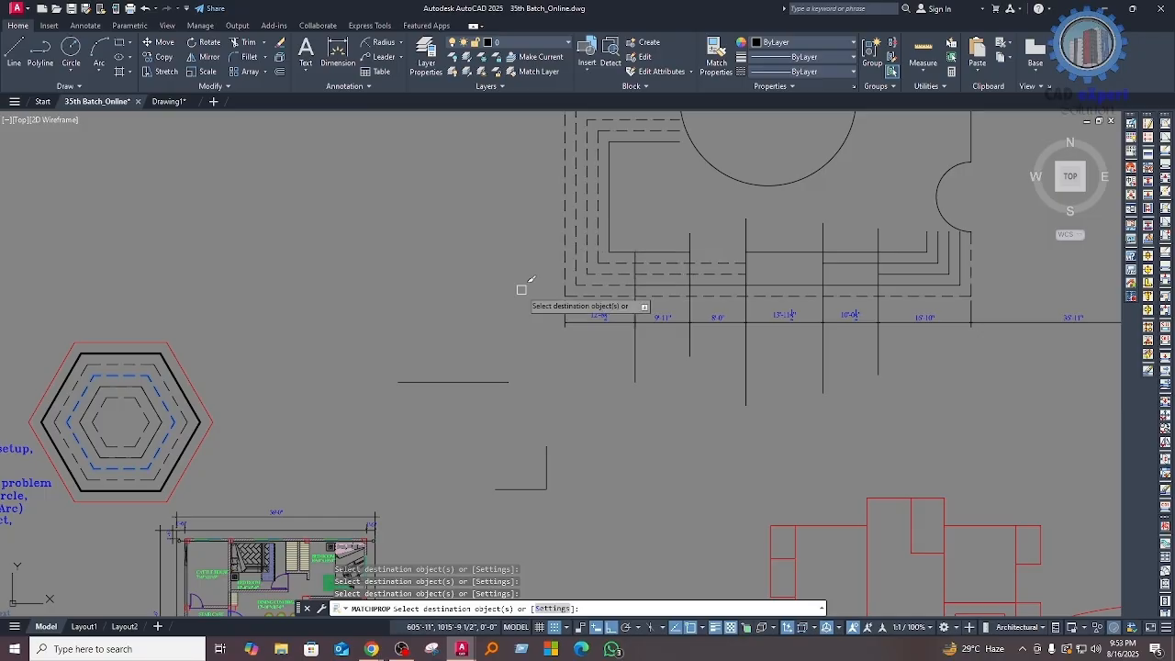
scroll(459, 420, down, 2)
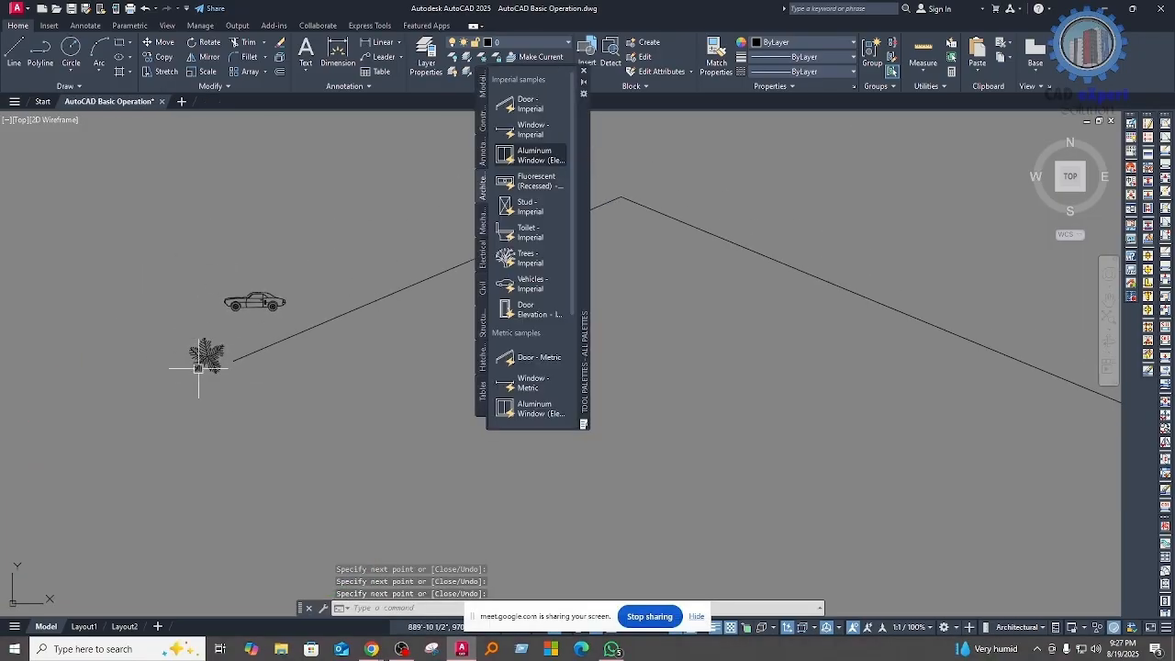
Step: Try a path array of the tree block along the line beside it
click(210, 355)
middle_drag(245, 479, 203, 417)
text(ar)
key(Return)
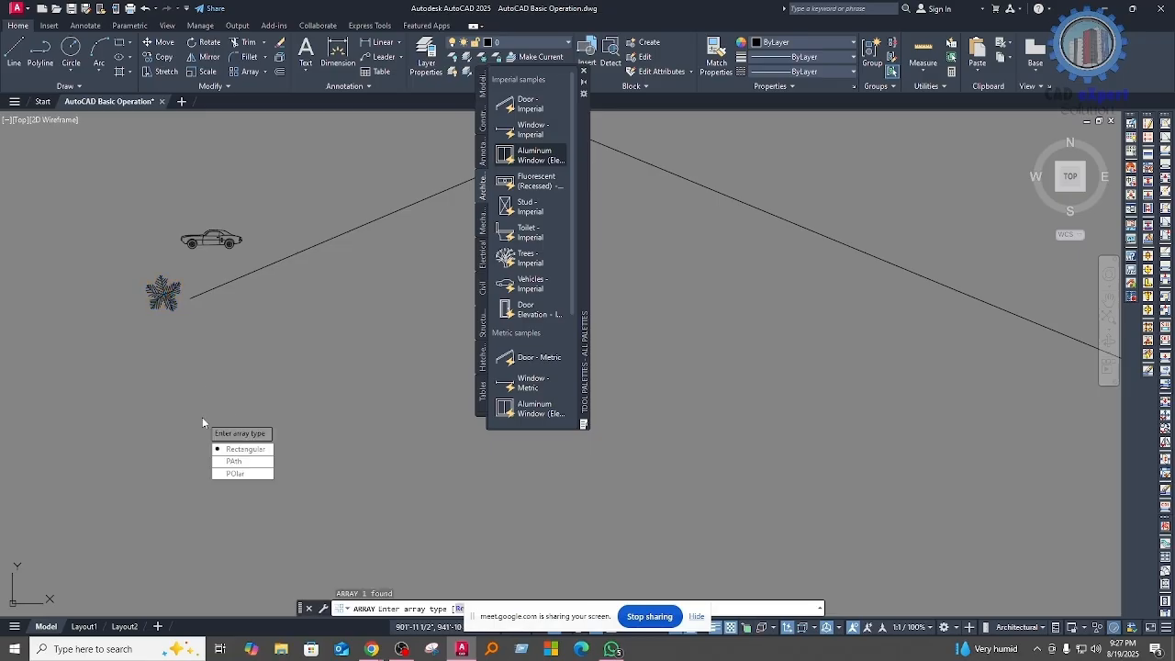
click(245, 463)
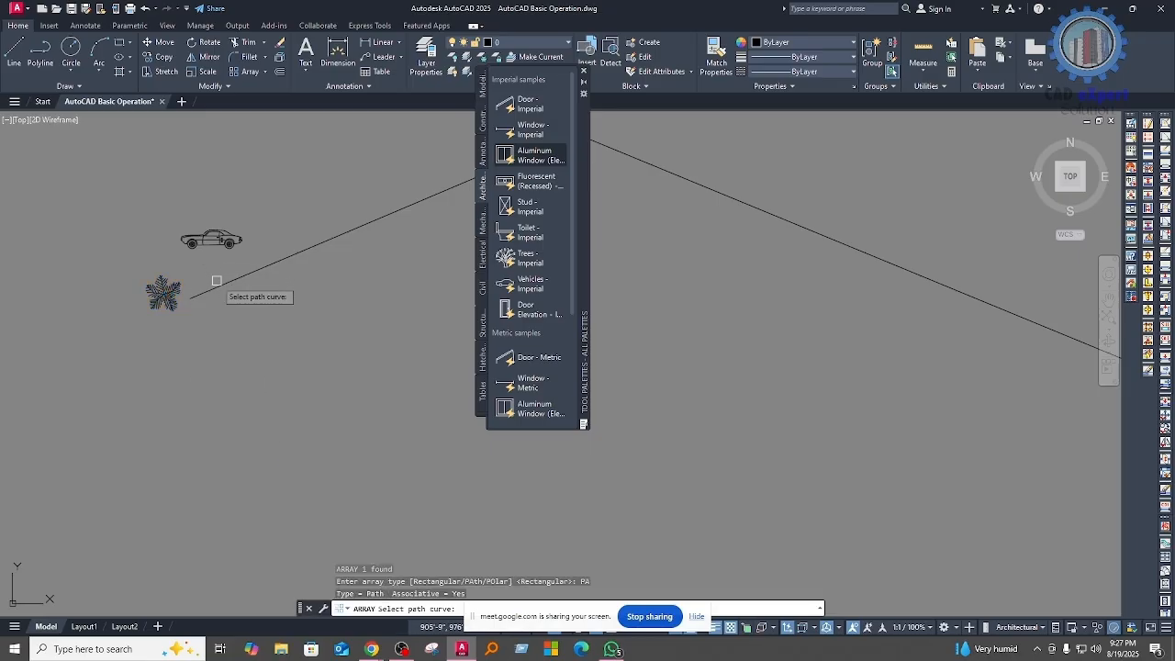
click(217, 282)
scroll(193, 367, down, 4)
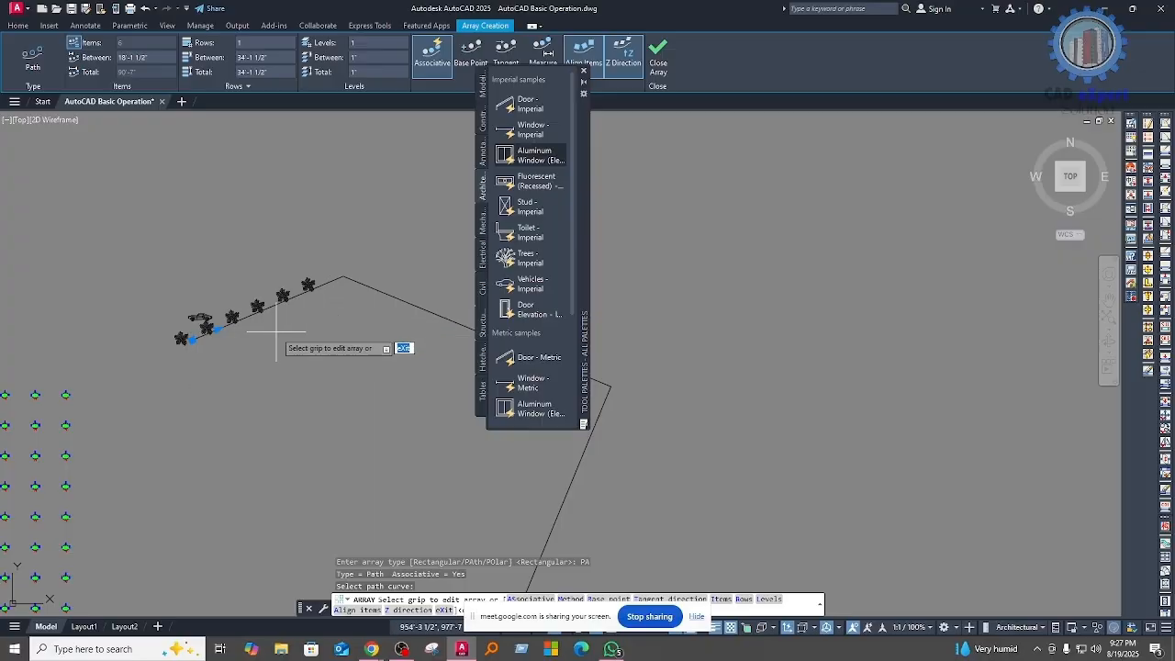
key(Escape)
key(Escape)
key(Escape)
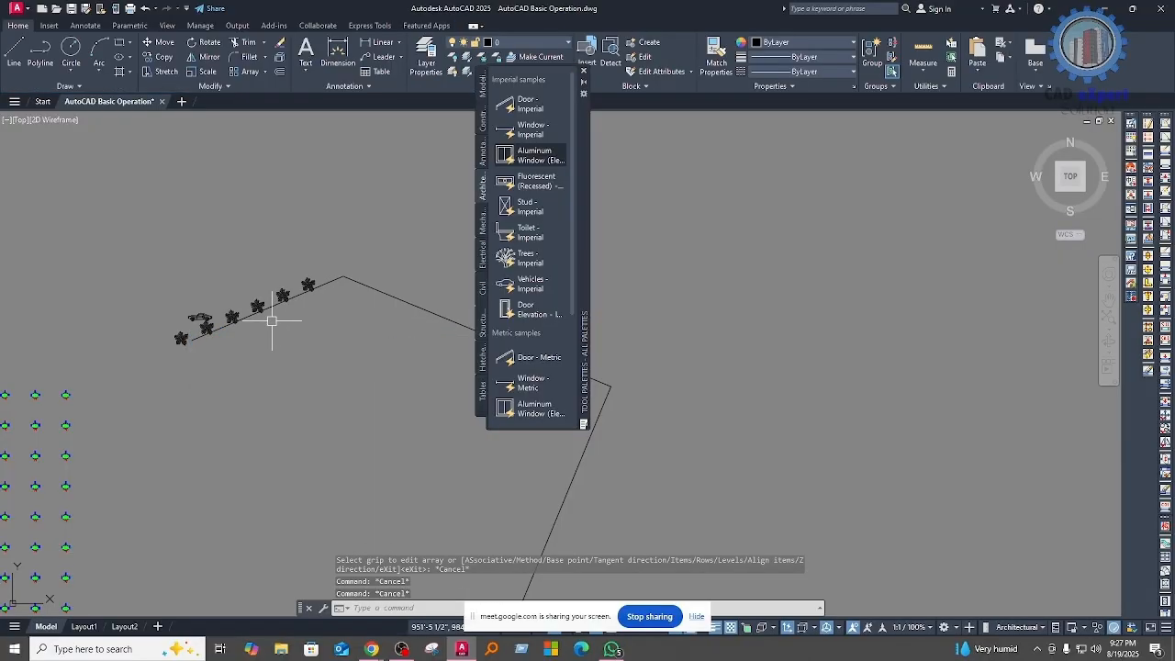
Step: Undo the path array of the tree block
key(ctrl+z)
click(221, 294)
key(Escape)
middle_drag(275, 364, 256, 425)
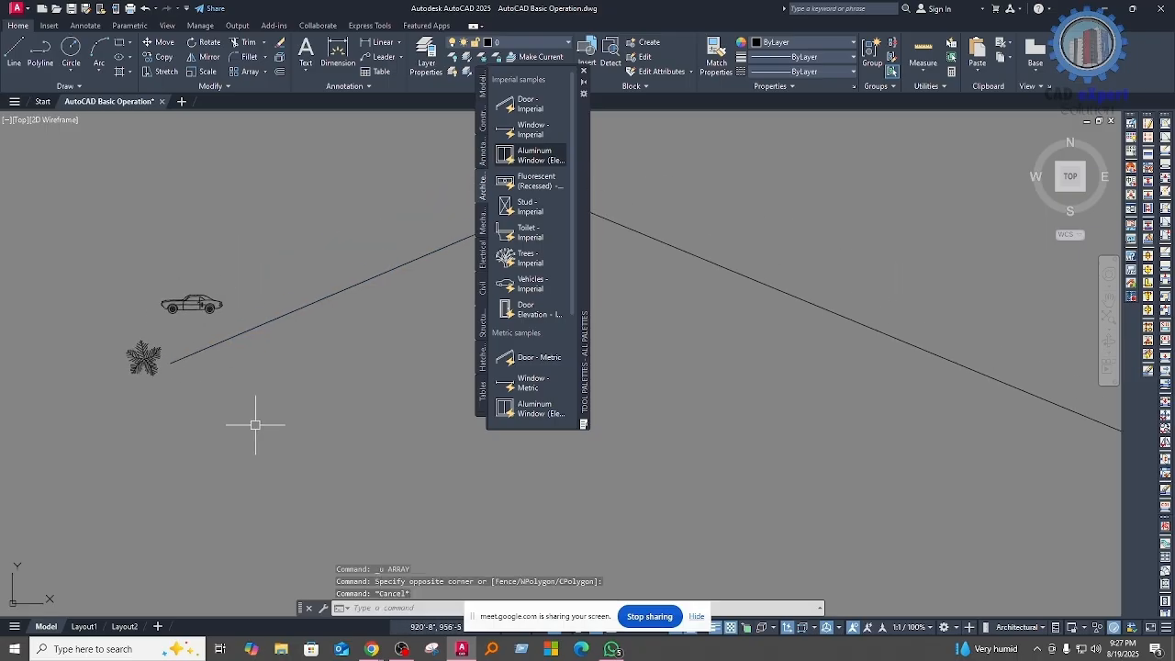
Step: Trace a polyline over the zigzag lines, from the end beside the tree through every corner to the far end
text(pl)
key(Return)
click(171, 363)
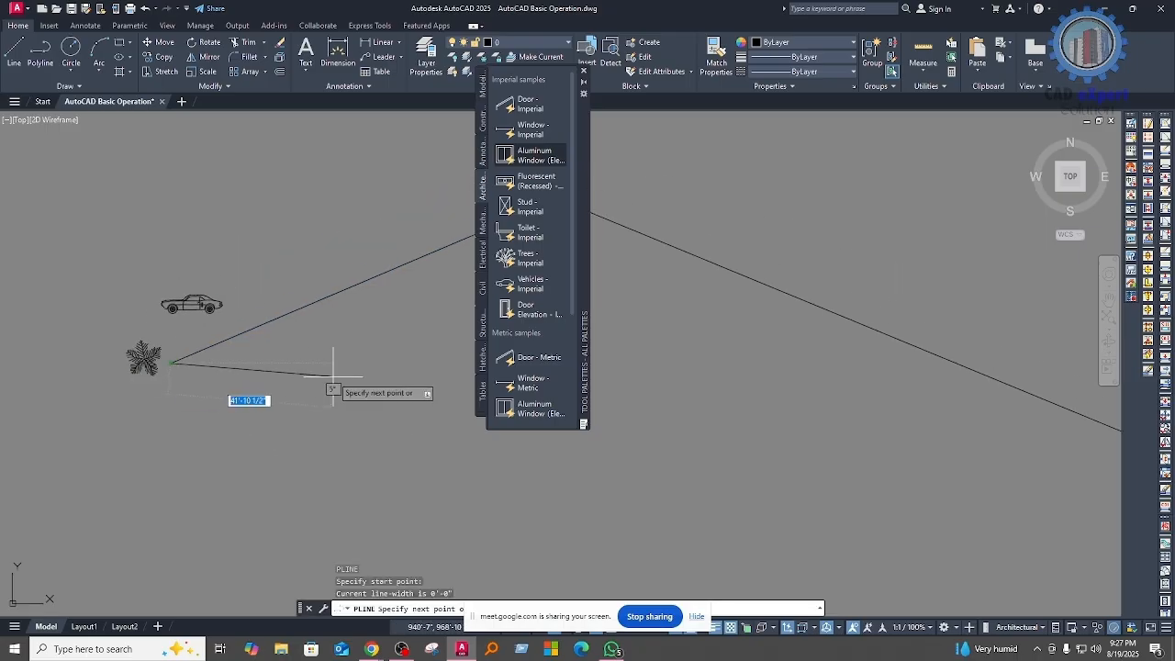
middle_drag(328, 375, 105, 453)
click(335, 279)
middle_drag(367, 426, 109, 347)
click(763, 483)
scroll(780, 335, down, 6)
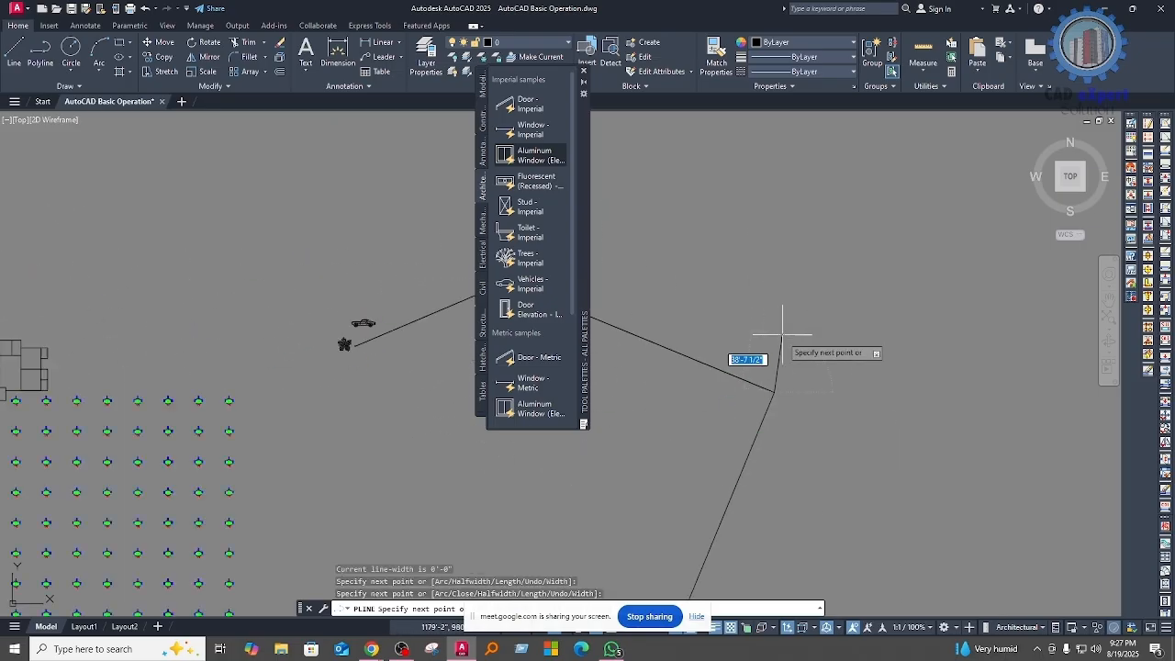
middle_drag(784, 429, 765, 307)
click(679, 447)
scroll(743, 459, down, 3)
middle_drag(735, 486, 1002, 454)
click(660, 340)
scroll(660, 341, down, 3)
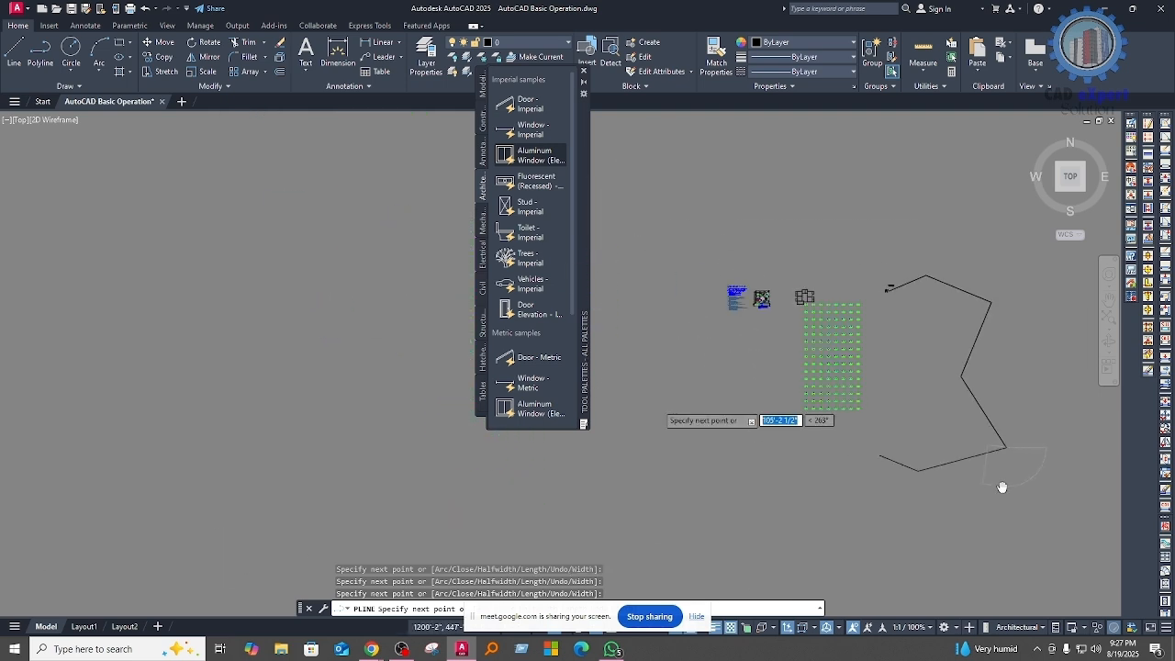
click(917, 469)
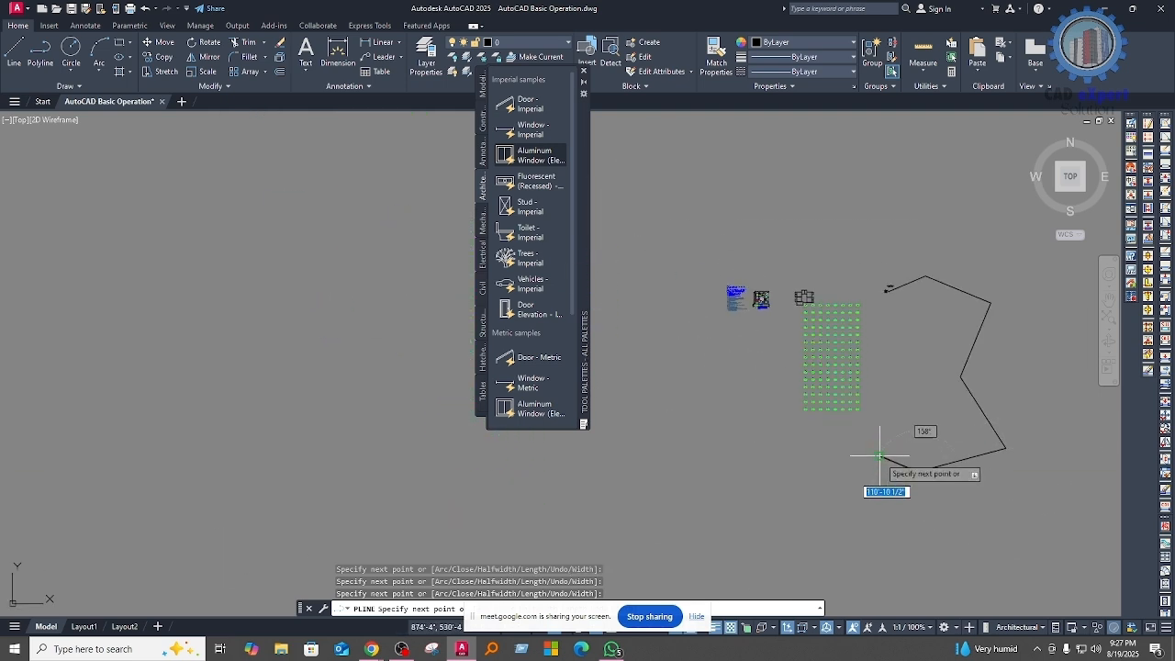
middle_drag(977, 466, 717, 508)
key(Return)
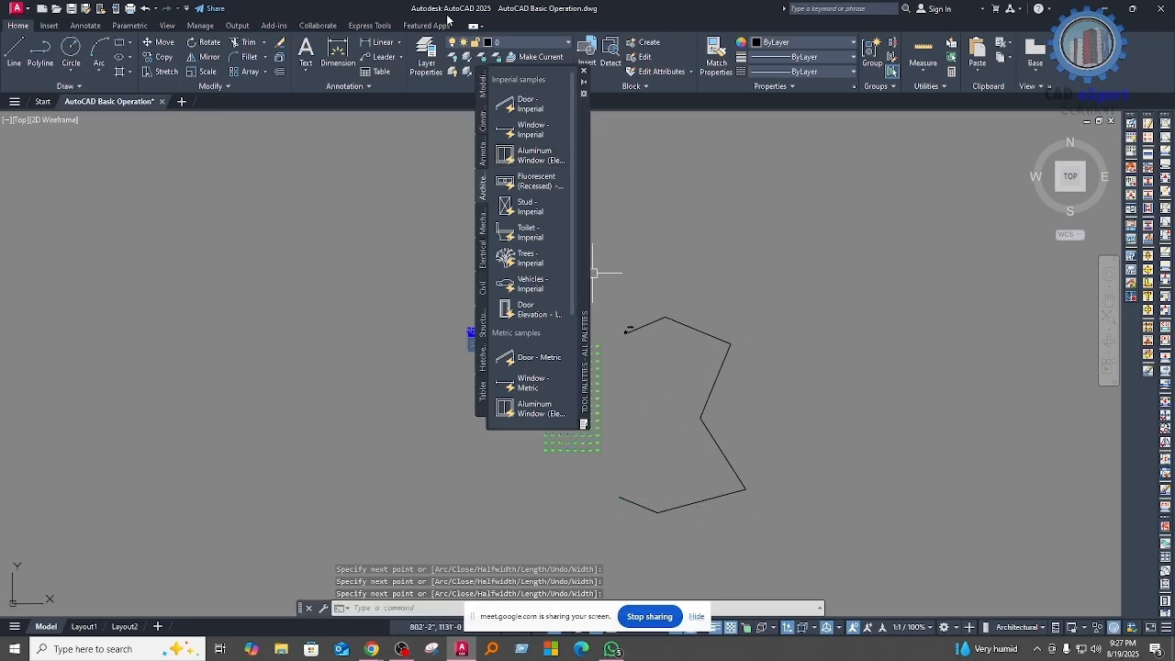
Step: Close the tool palettes and create a path array of the tree block along the traced polyline
click(583, 71)
scroll(687, 441, up, 3)
scroll(577, 262, up, 3)
scroll(517, 189, up, 4)
middle_drag(517, 190, 494, 325)
click(493, 330)
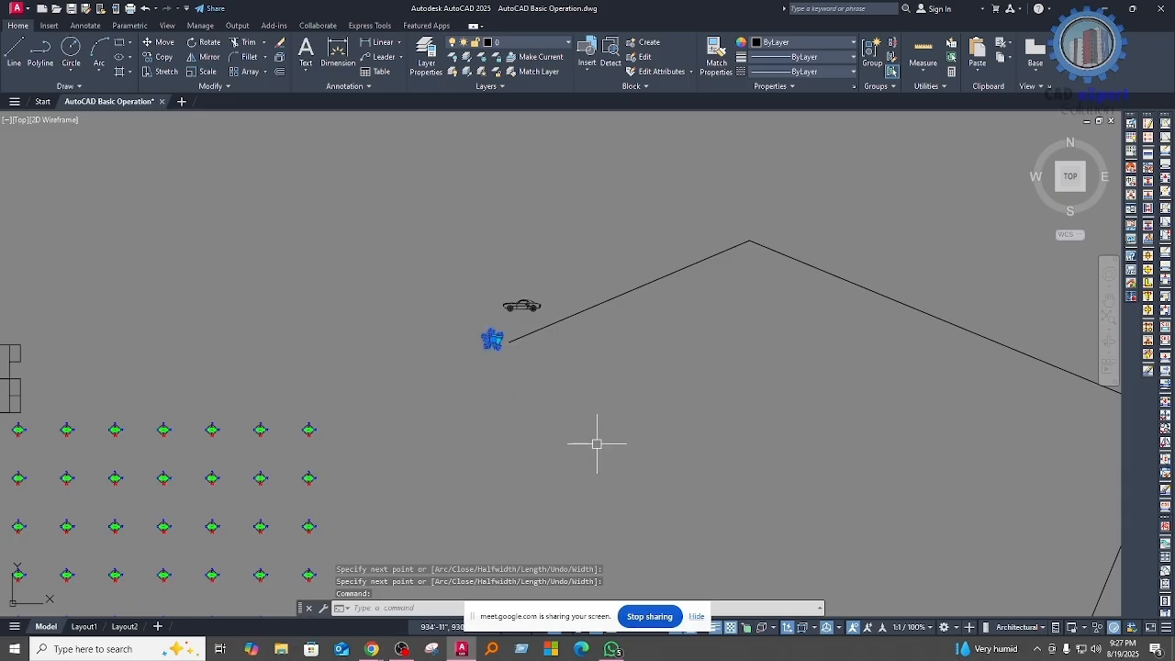
middle_drag(595, 441, 547, 451)
text(ar)
key(Return)
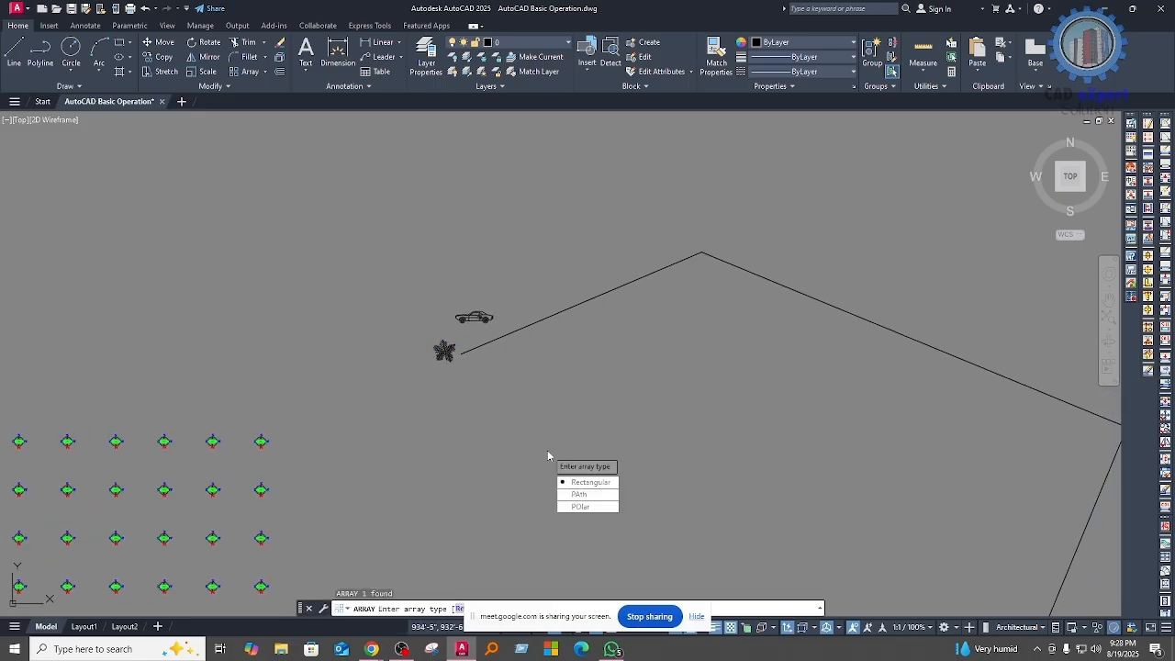
click(588, 494)
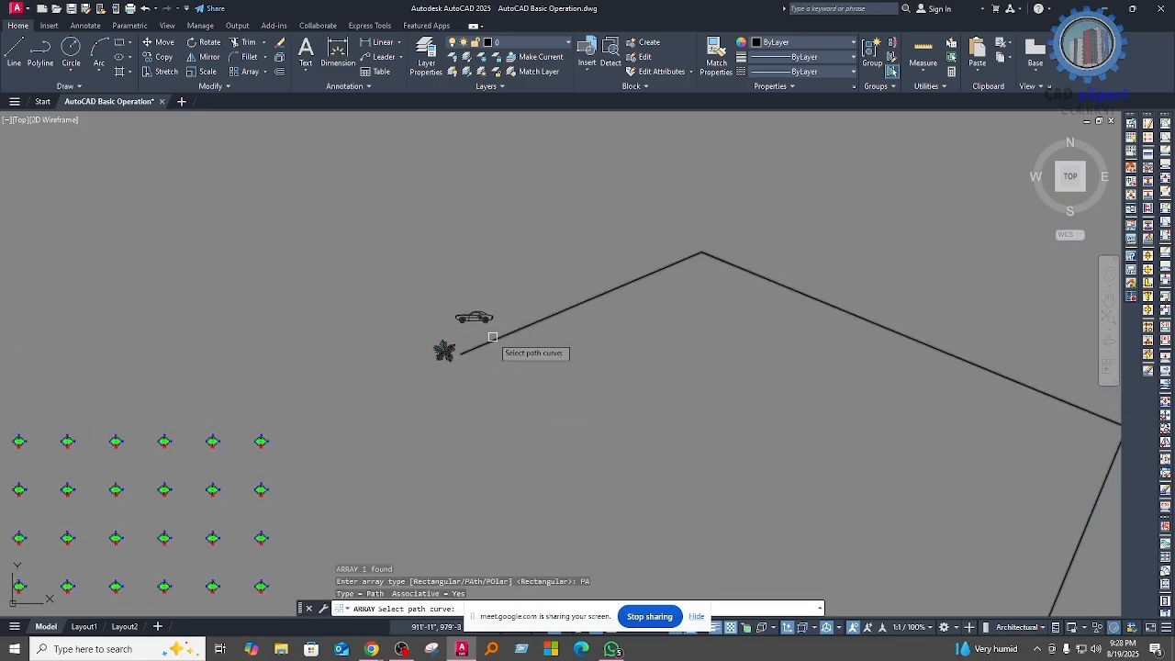
click(493, 338)
Step: Check the arrayed trees along the full length of the polyline and accept the array
scroll(477, 395, down, 4)
middle_drag(651, 446, 651, 286)
scroll(651, 278, down, 2)
scroll(710, 488, up, 8)
middle_drag(840, 500, 760, 480)
scroll(527, 383, down, 4)
middle_drag(529, 340, 561, 519)
scroll(537, 372, down, 4)
scroll(555, 433, up, 5)
key(Return)
Step: Move the car block out of the row of trees into the empty area above the polyline
scroll(374, 381, up, 6)
middle_drag(542, 441, 450, 487)
scroll(351, 439, down, 4)
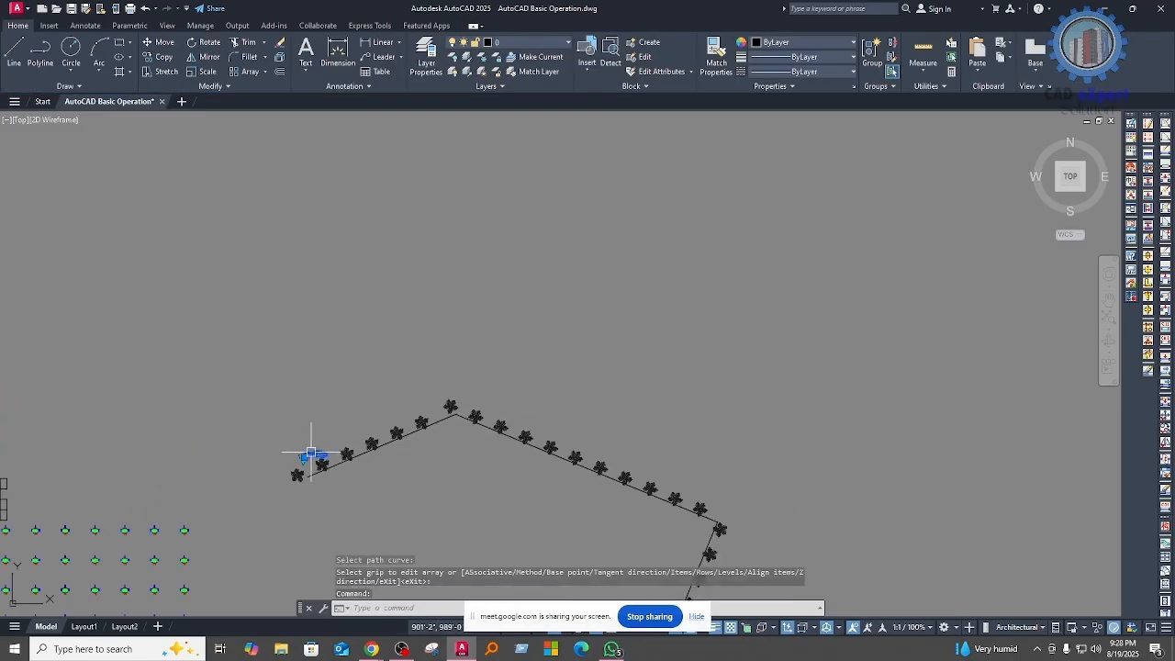
text(m)
key(Return)
click(318, 459)
click(343, 267)
scroll(379, 250, up, 4)
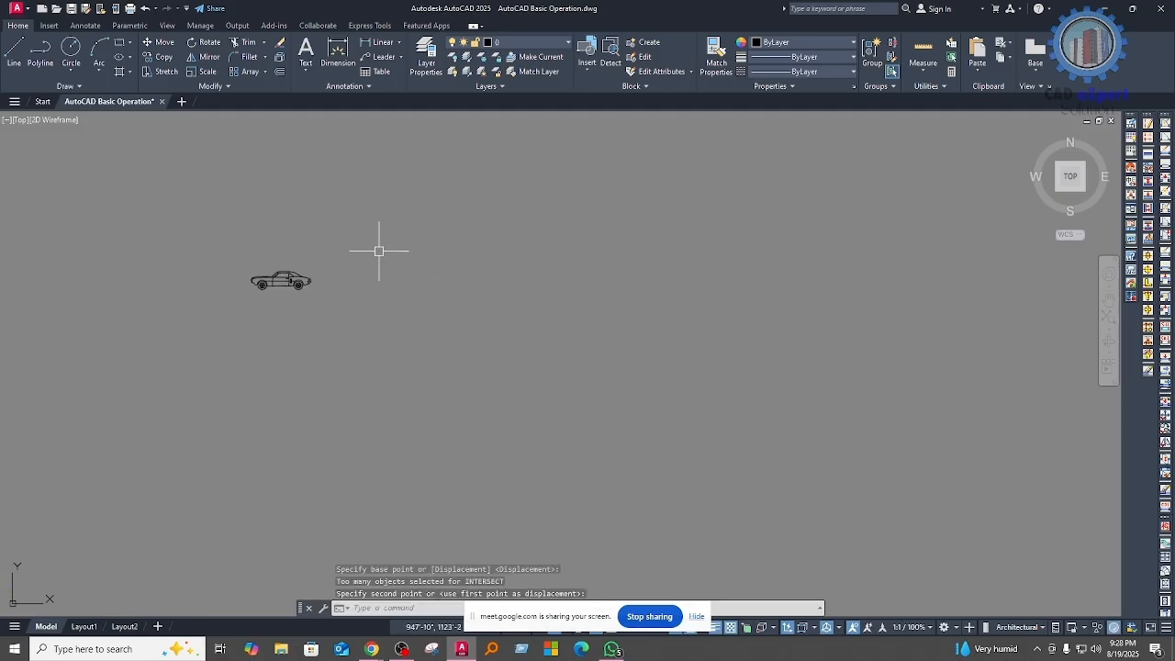
Step: Explode the tree path array into separate trees
mouse_move(431, 393)
middle_down()
mouse_move(429, 414)
mouse_move(444, 411)
middle_up()
scroll(404, 379, down, 6)
scroll(397, 406, up, 6)
click(418, 451)
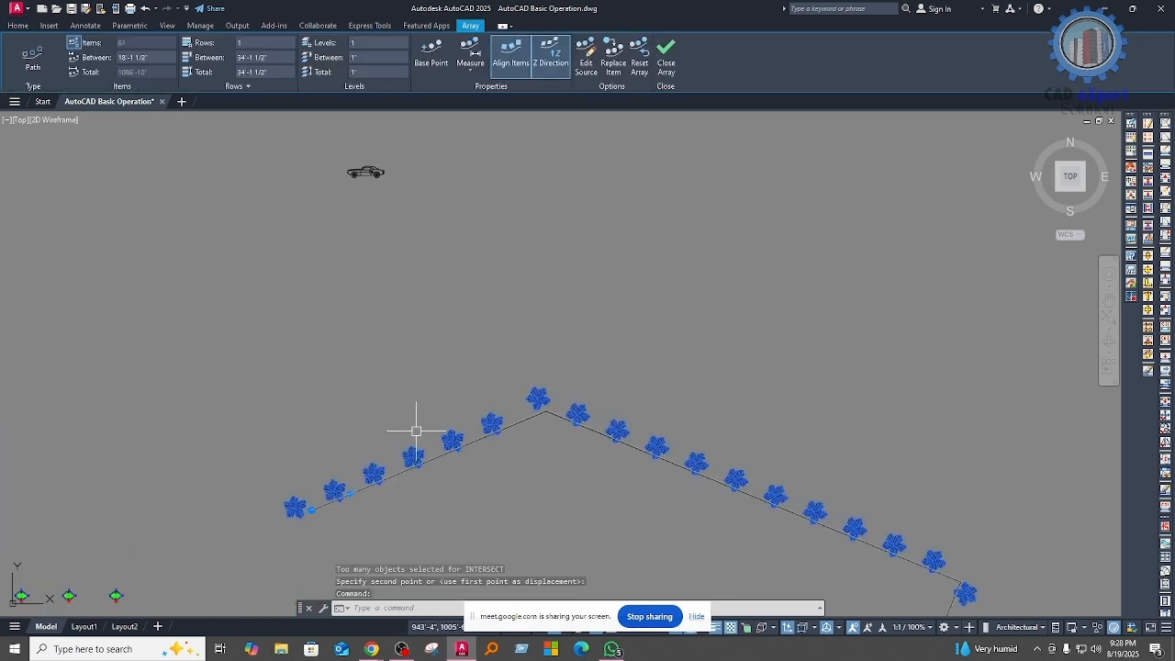
text(X)
key(Return)
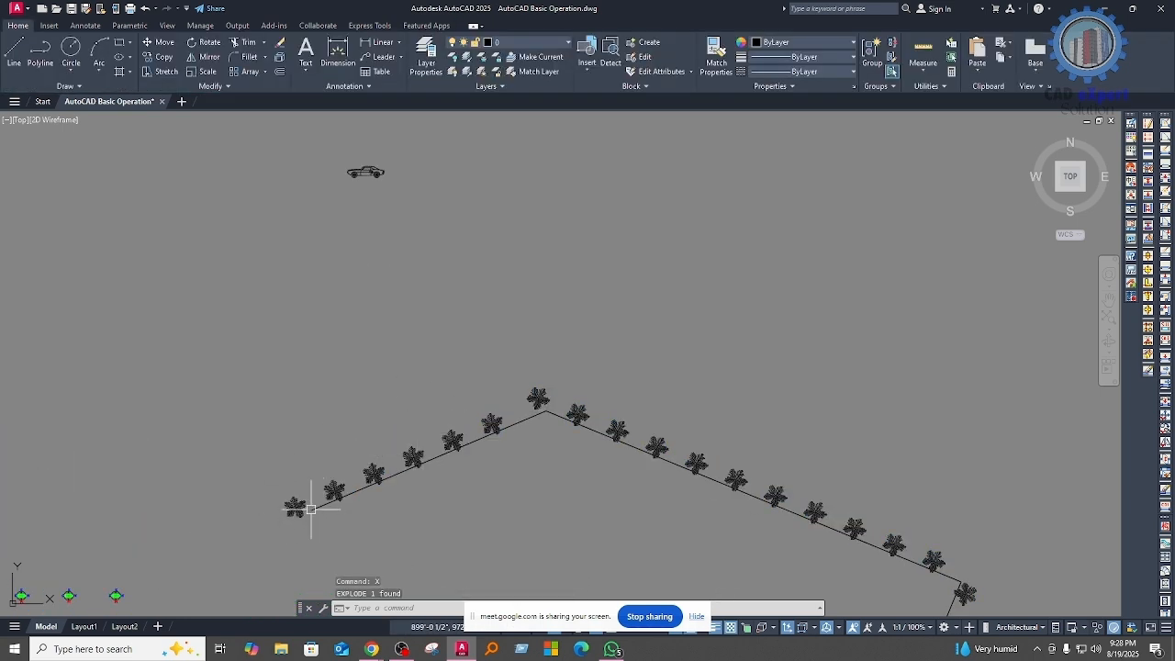
Step: Copy the first tree of the row into the empty area above the polyline
text(co)
key(Return)
click(286, 501)
middle_drag(771, 179, 471, 340)
click(532, 266)
key(Escape)
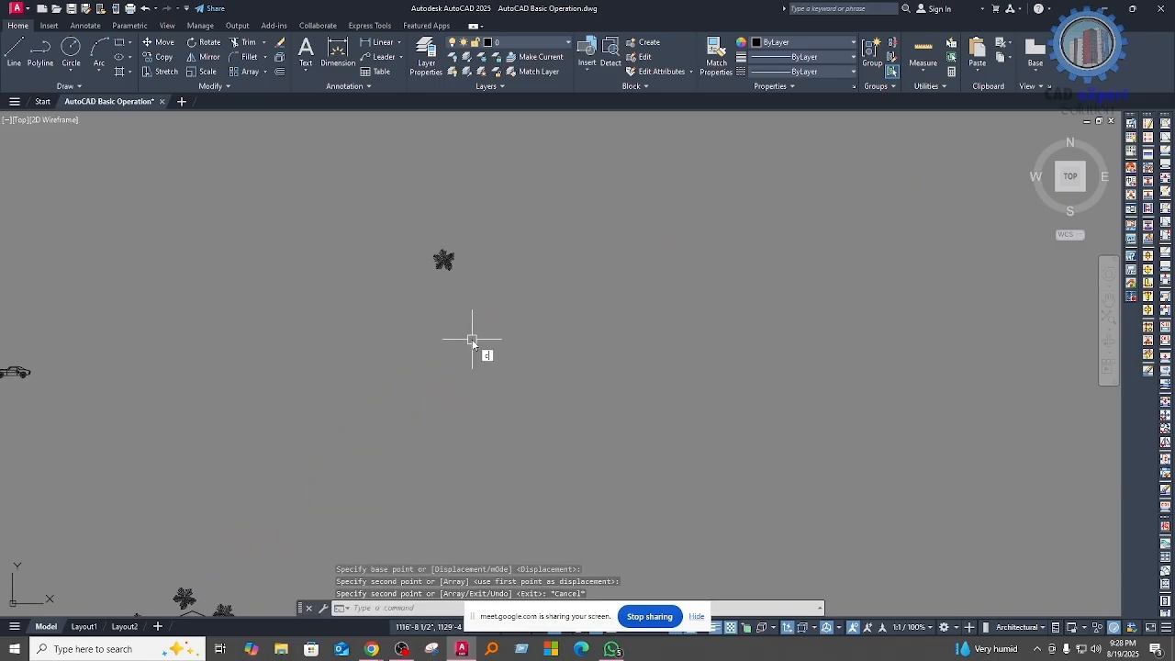
Step: Draw a circle in the empty area with its edge passing through the copied tree
text(c)
key(Return)
click(563, 371)
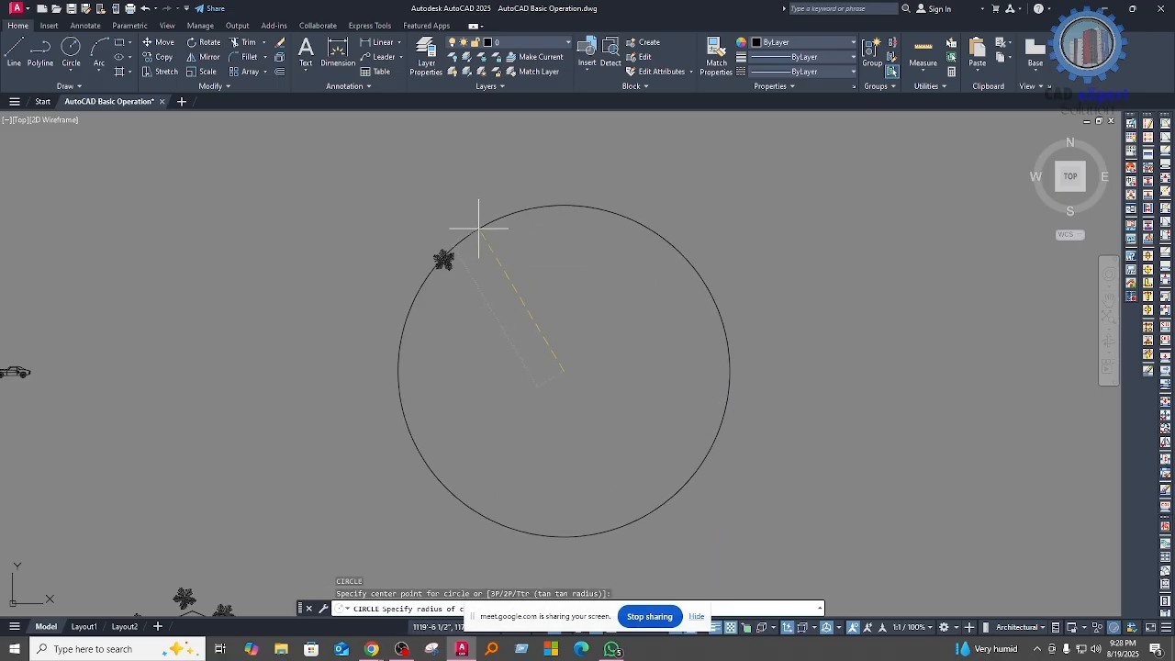
click(478, 226)
Step: Create a polar array of the copied tree around the circle's center
middle_drag(432, 248, 461, 329)
click(447, 280)
key(Escape)
key(Escape)
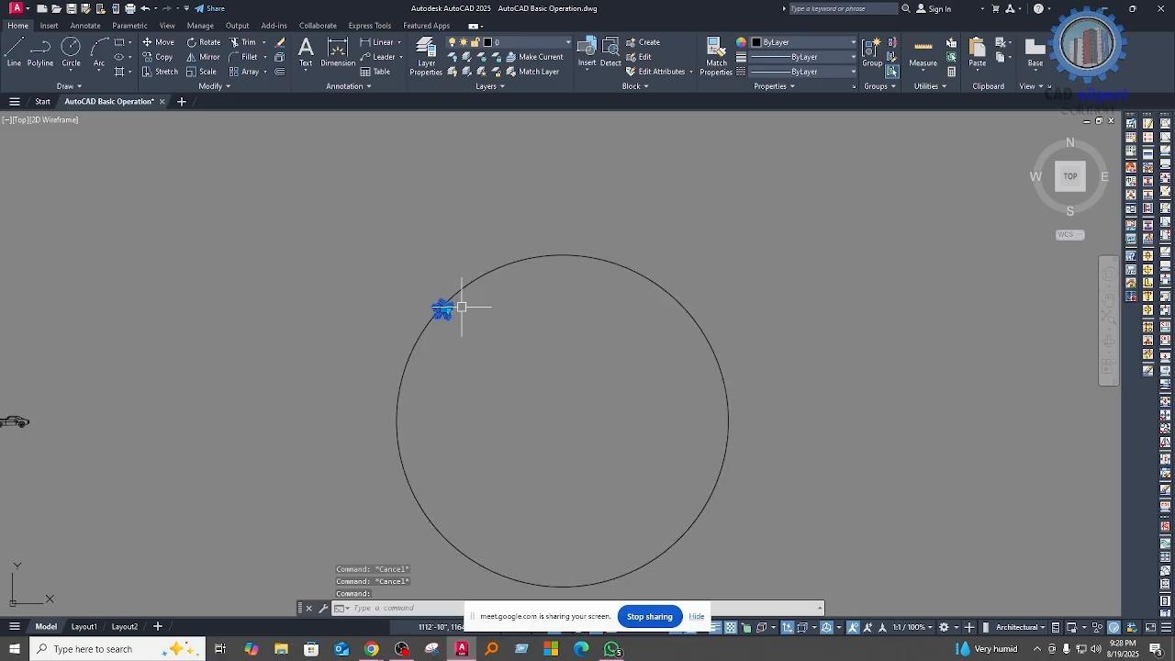
text(ar)
key(Return)
click(486, 348)
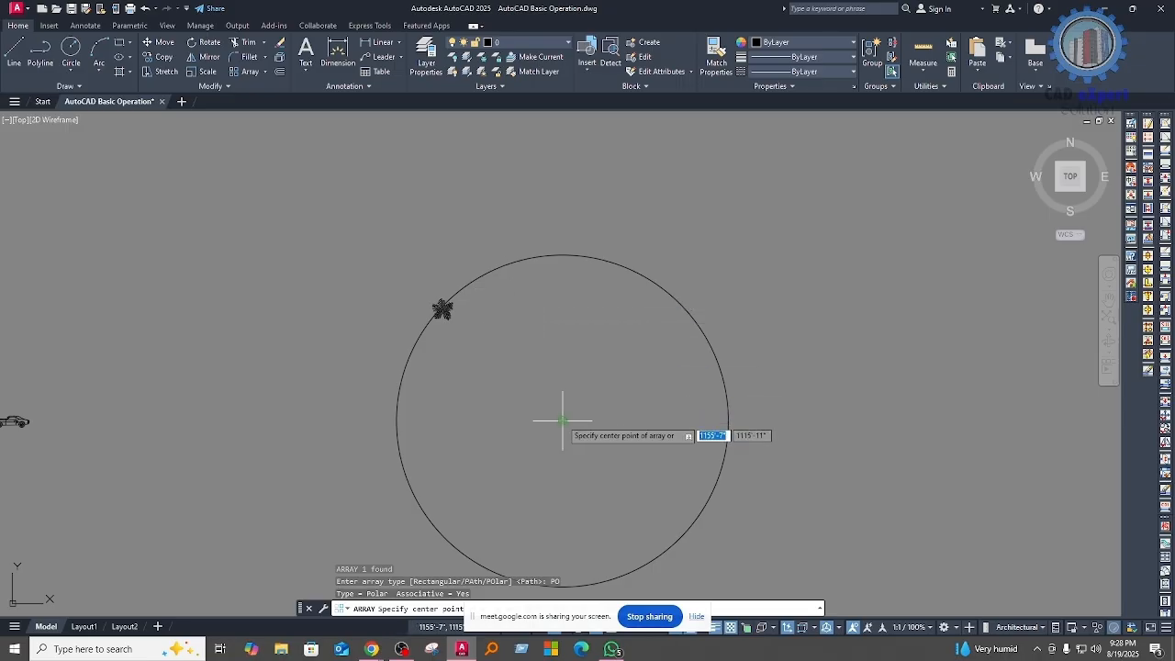
click(563, 421)
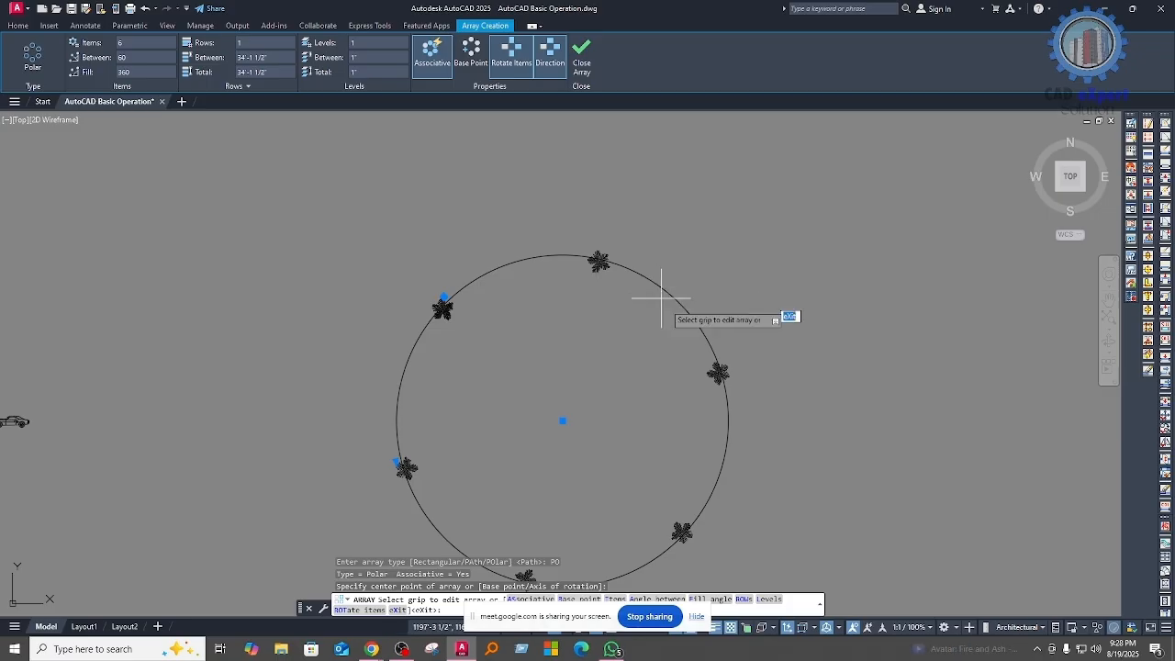
Step: Set the polar array to 12 items, try a 15-degree angle between items, and set the fill angle to 360 degrees
middle_drag(715, 428, 674, 378)
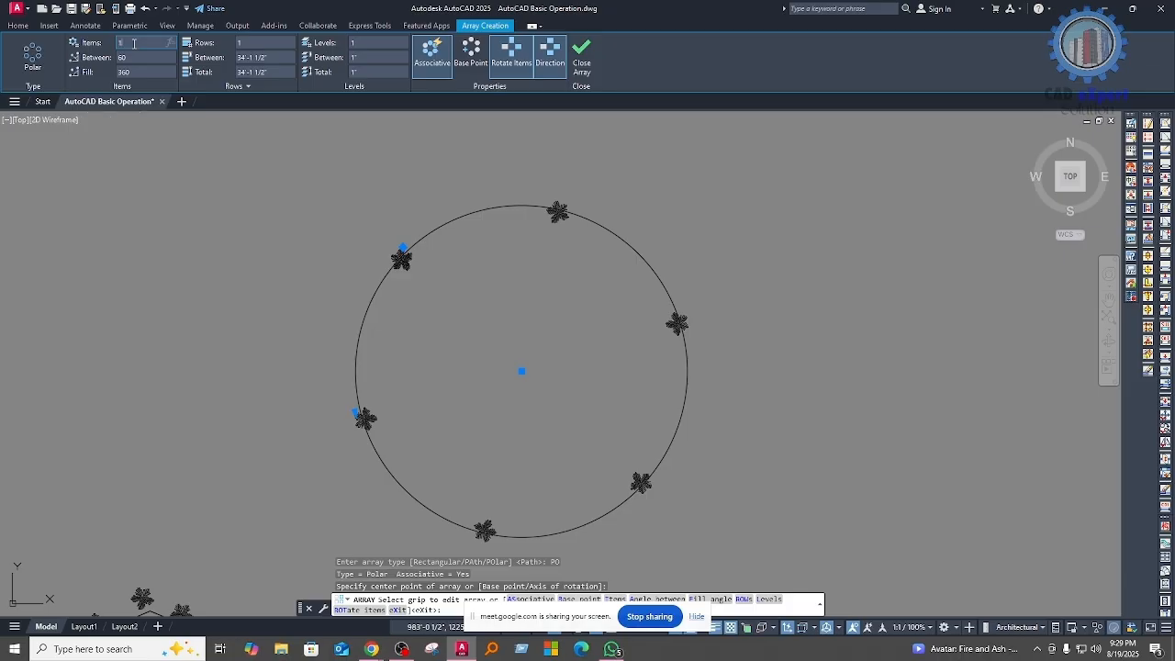
key(Return)
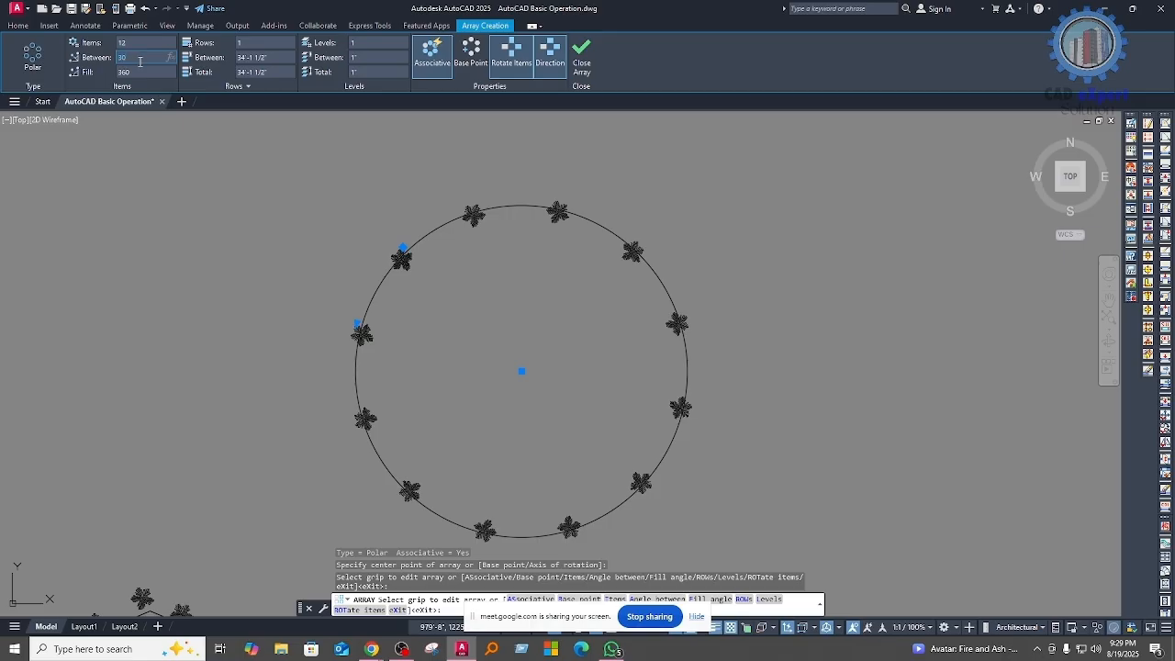
key(Return)
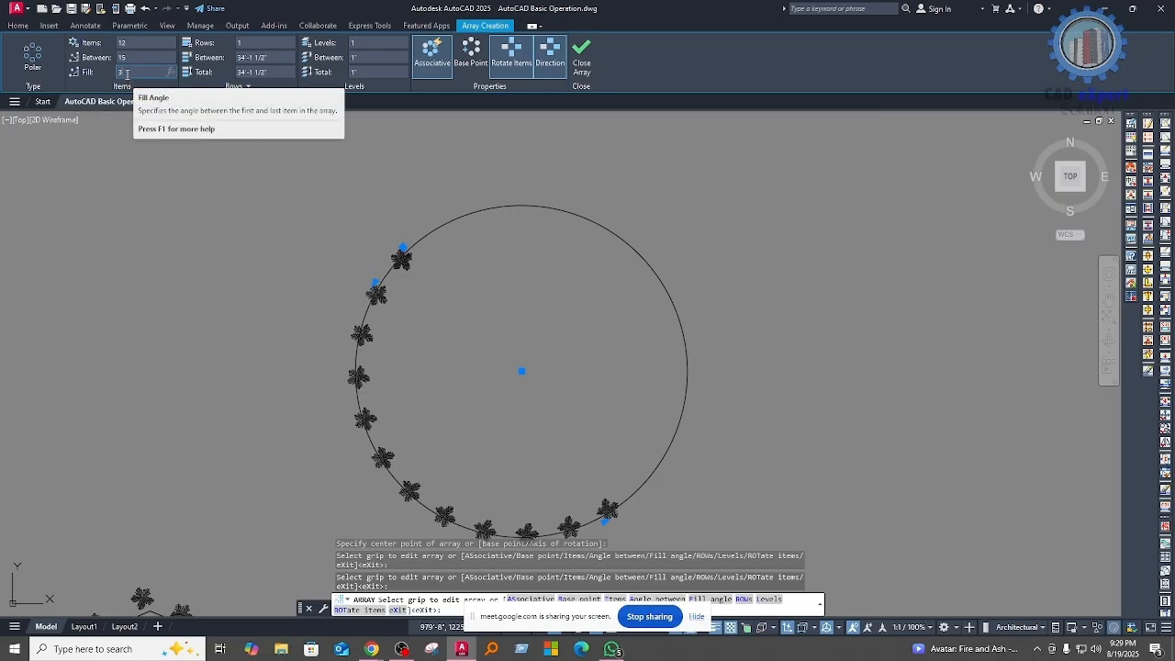
key(Return)
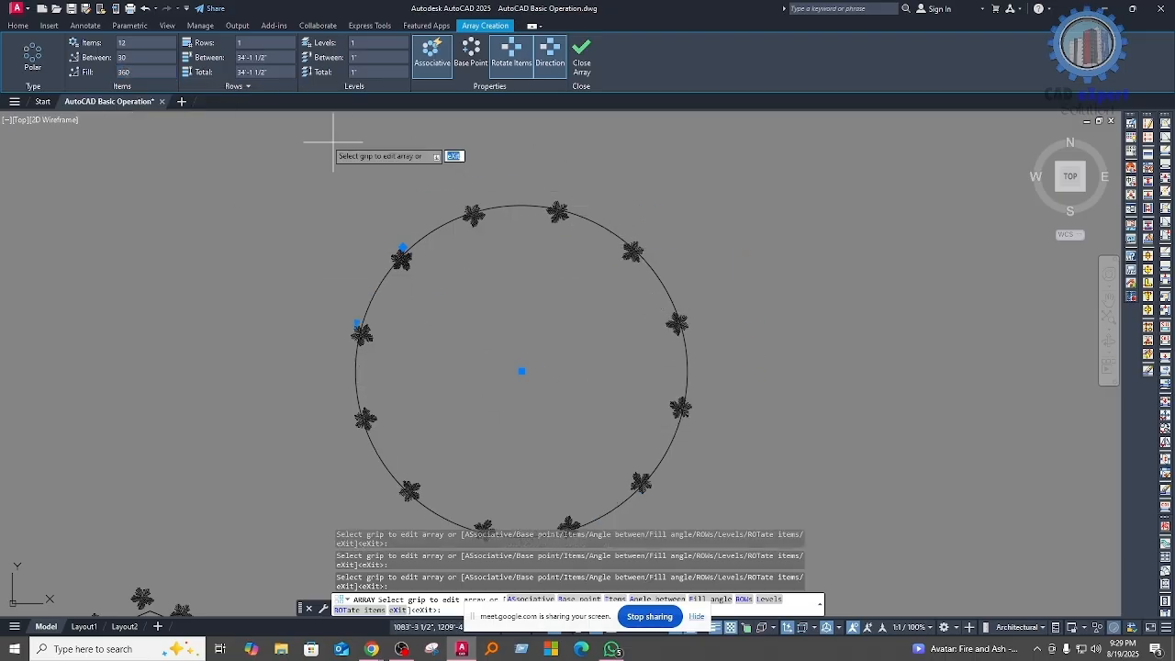
scroll(578, 358, down, 5)
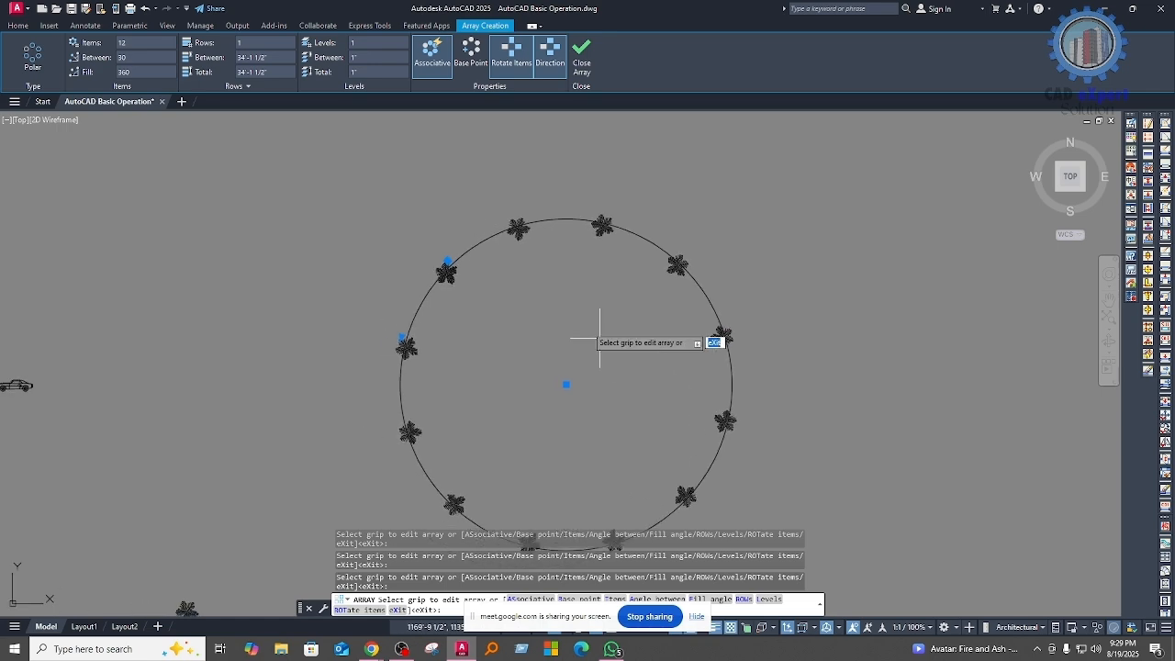
key(Escape)
Step: Examine the class topic list, the block layouts and the typical floor plan
mouse_move(374, 367)
middle_down()
mouse_move(621, 330)
mouse_move(652, 289)
middle_up()
scroll(261, 409, up, 5)
middle_drag(184, 336, 487, 428)
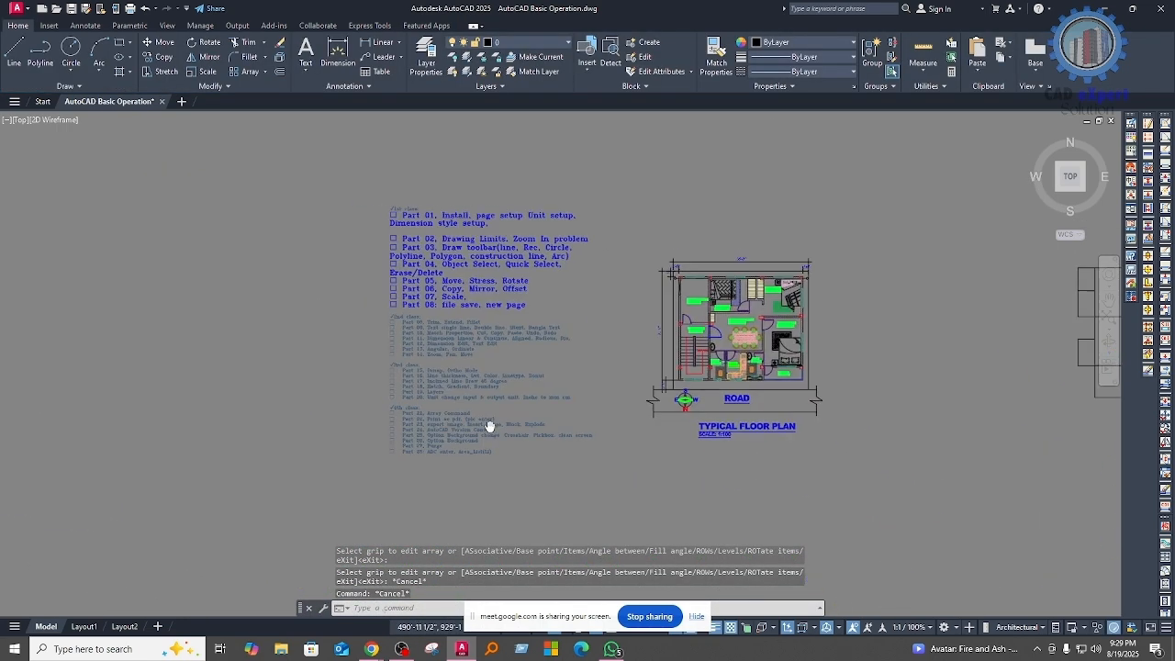
scroll(606, 502, up, 3)
middle_drag(605, 502, 574, 439)
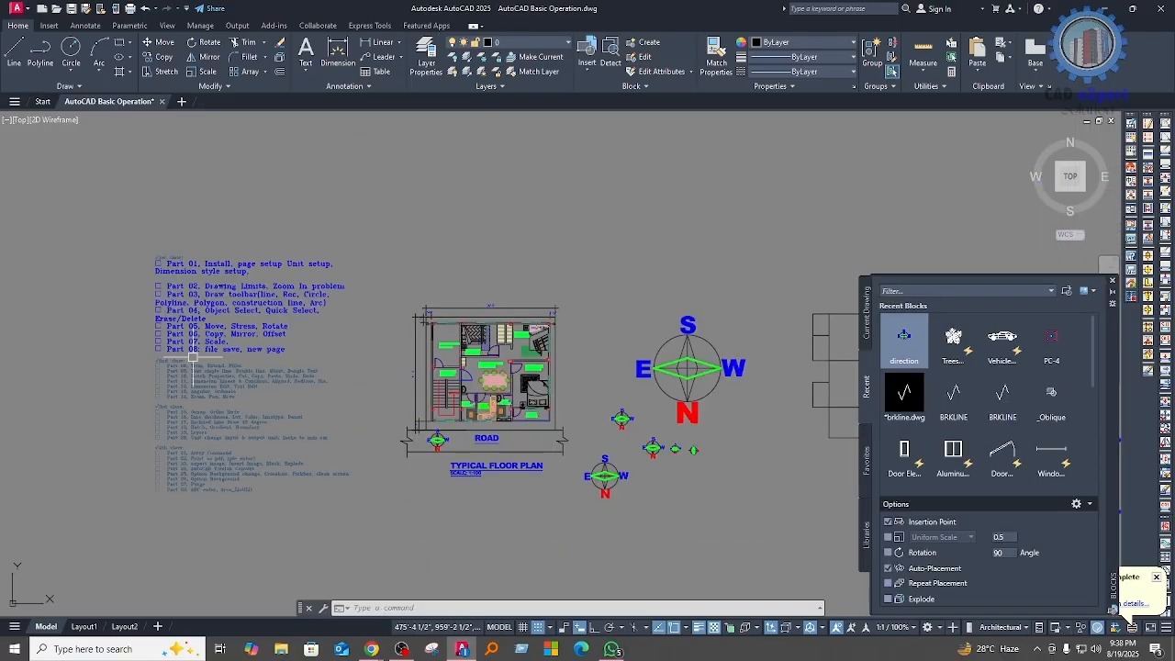
scroll(310, 320, up, 4)
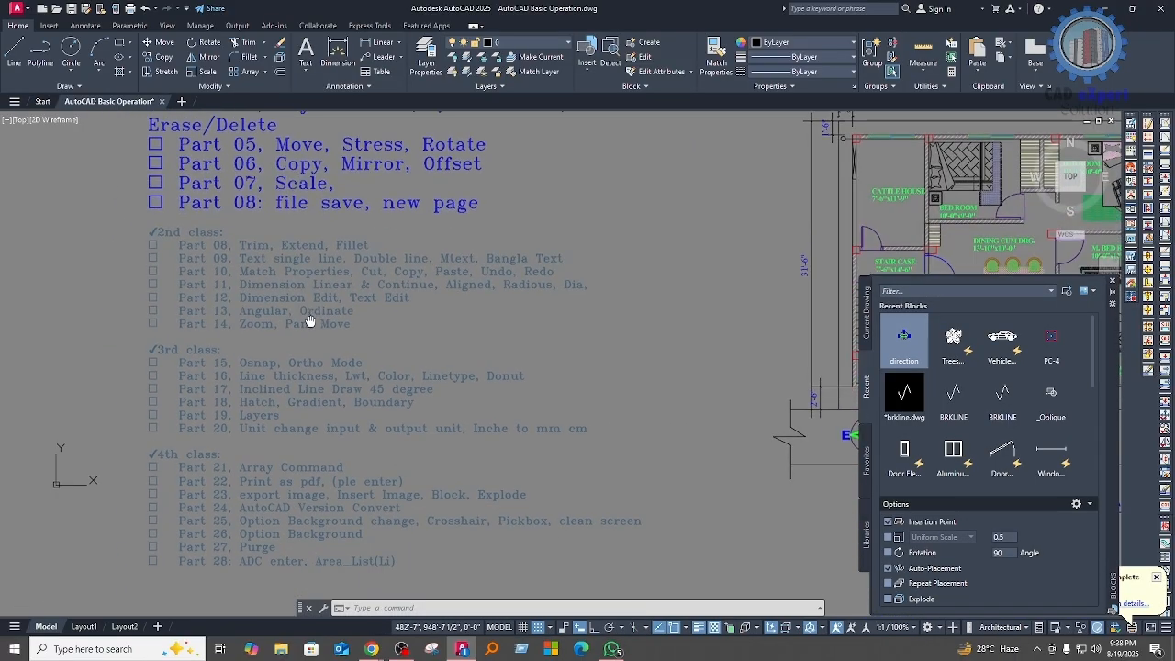
scroll(440, 440, down, 6)
middle_drag(498, 457, 404, 433)
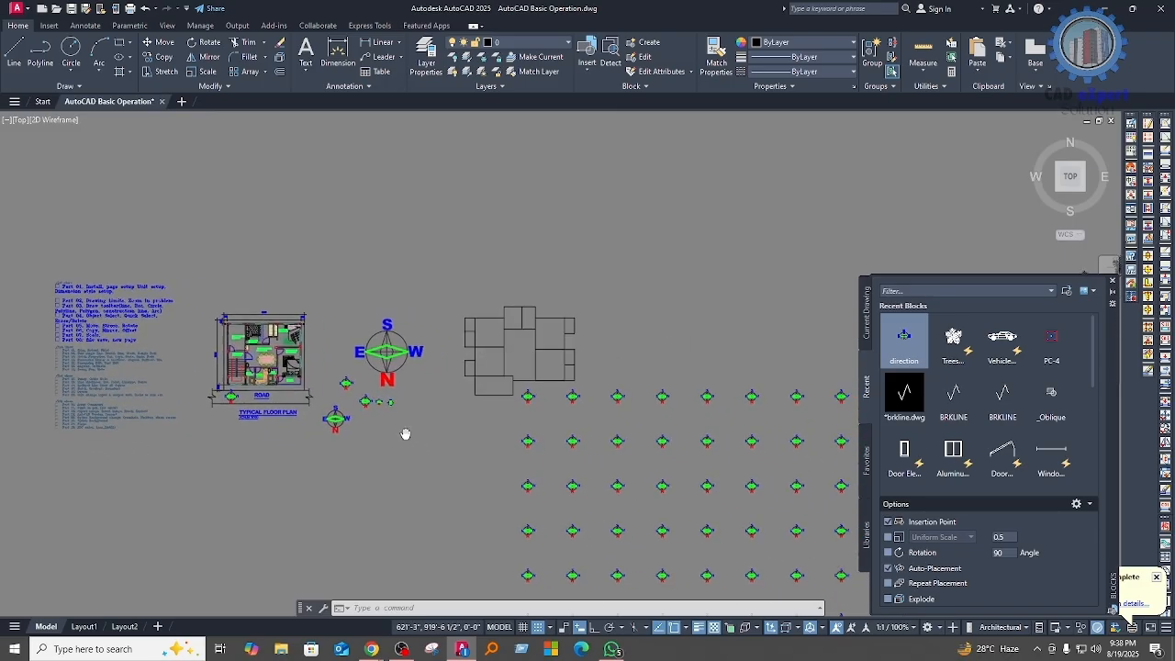
scroll(486, 450, up, 2)
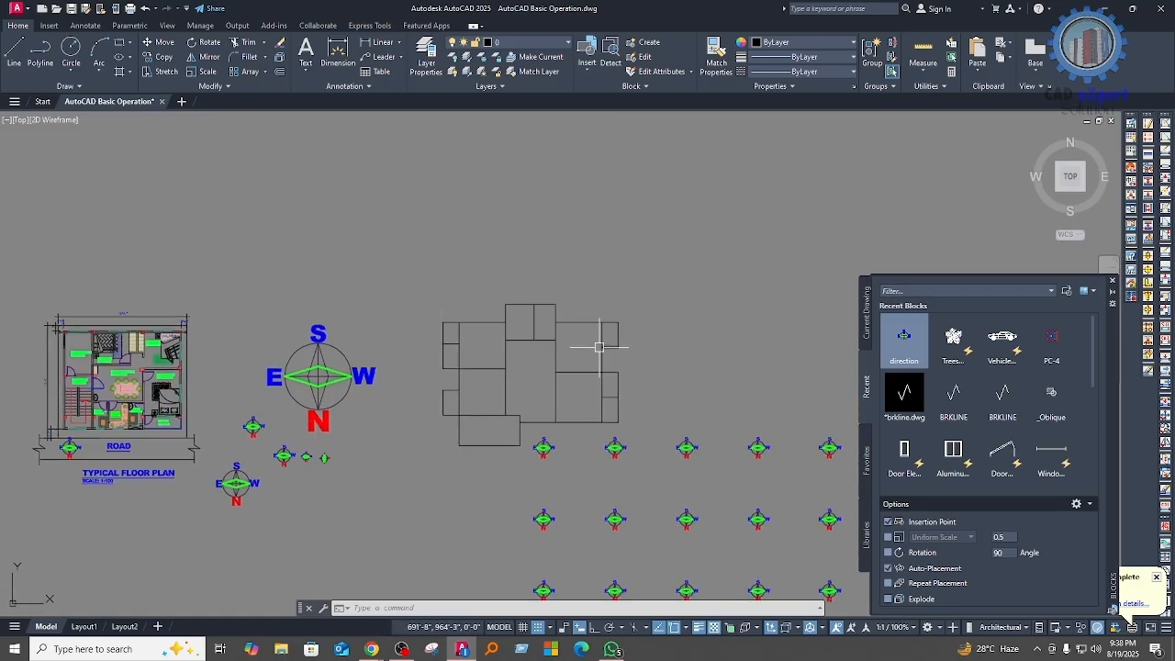
scroll(615, 342, up, 2)
scroll(595, 364, down, 2)
middle_drag(223, 418, 525, 404)
scroll(404, 387, up, 4)
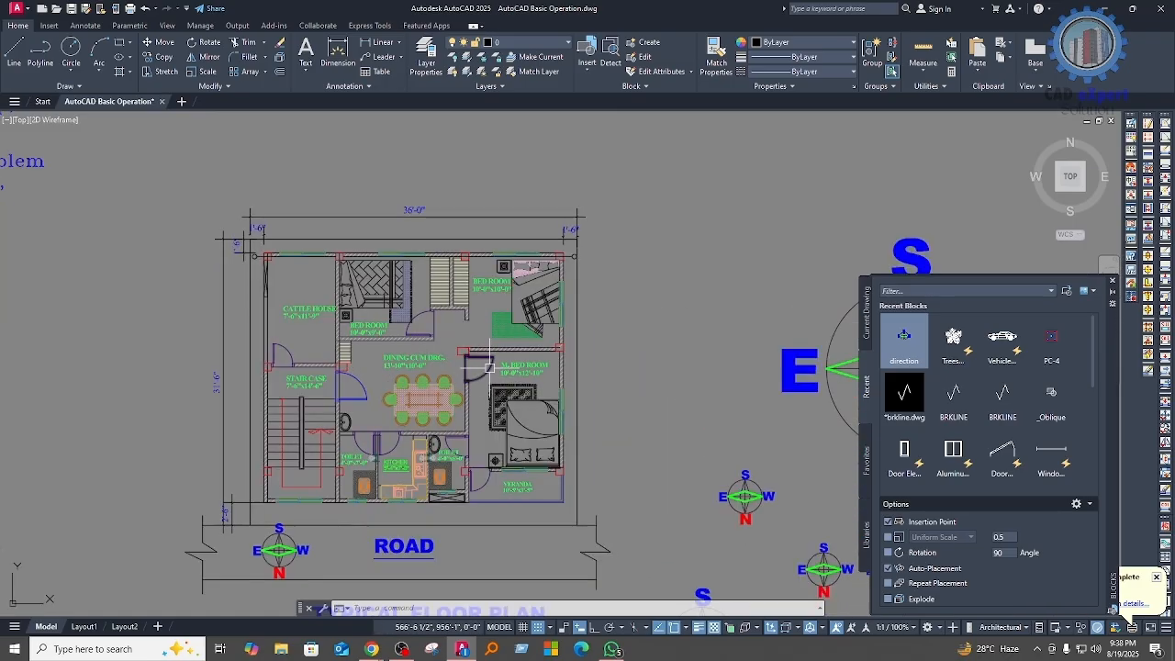
scroll(423, 342, down, 4)
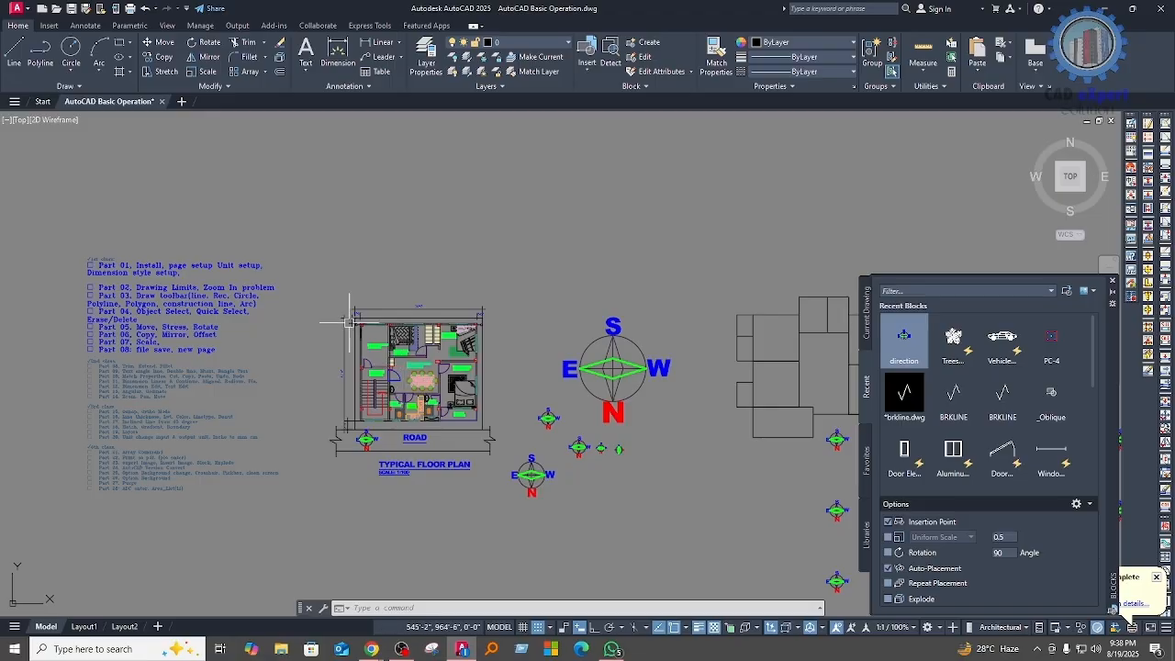
click(512, 510)
middle_drag(441, 505, 468, 484)
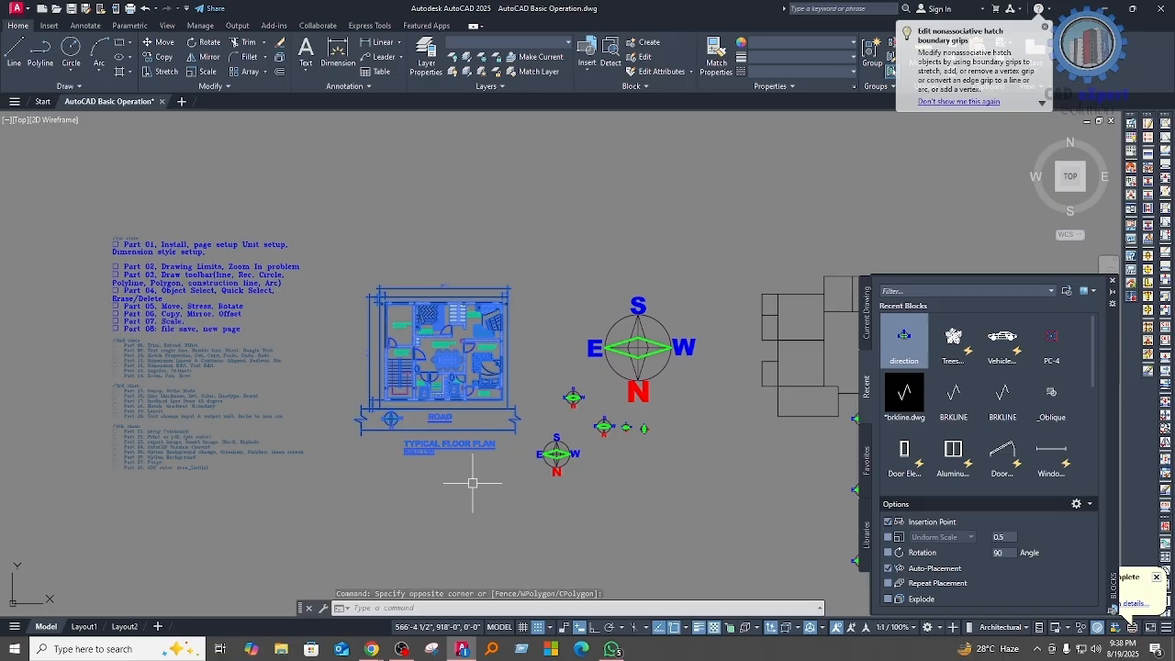
key(alt+x)
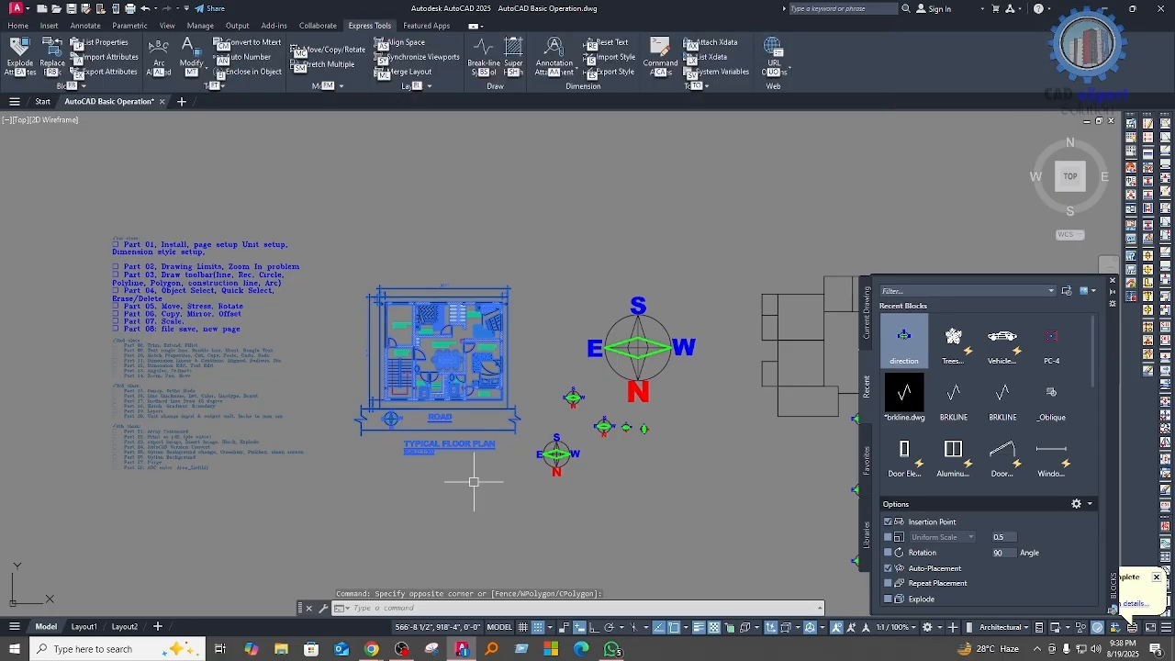
key(Escape)
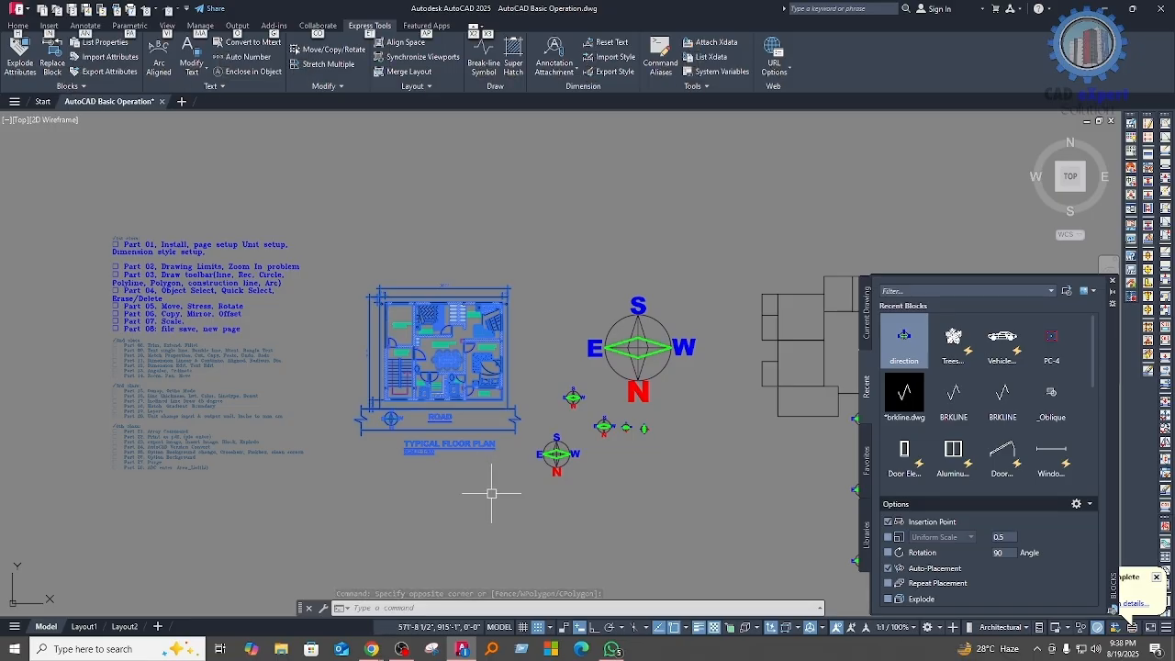
scroll(439, 325, up, 5)
scroll(439, 325, down, 5)
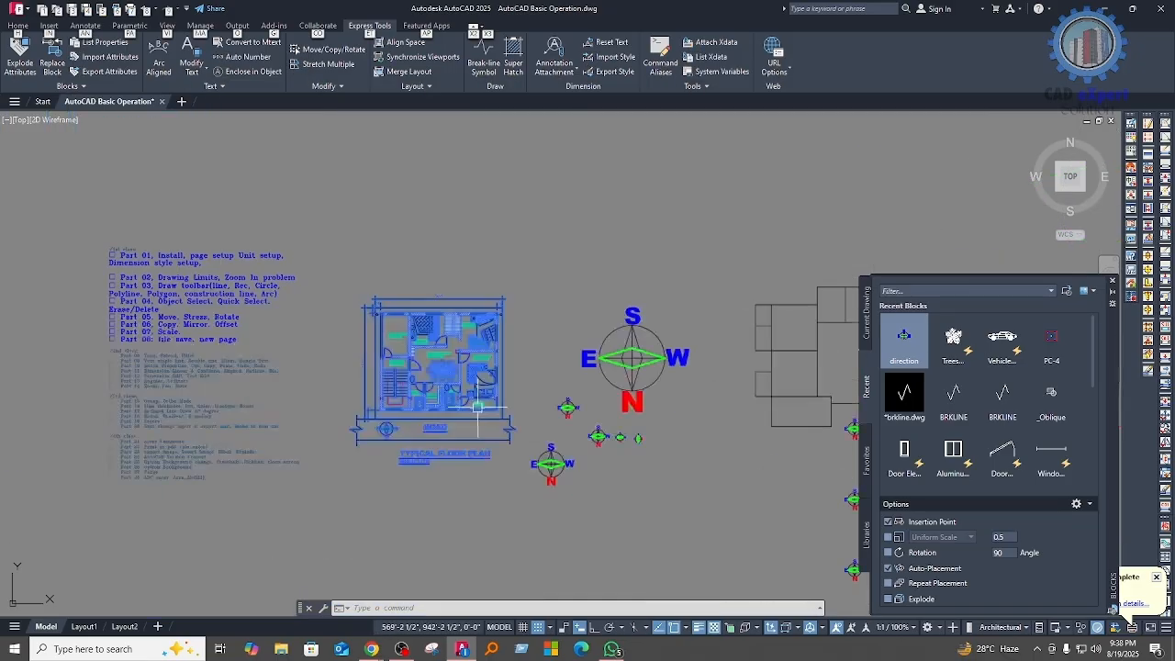
click(501, 497)
key(Escape)
click(525, 488)
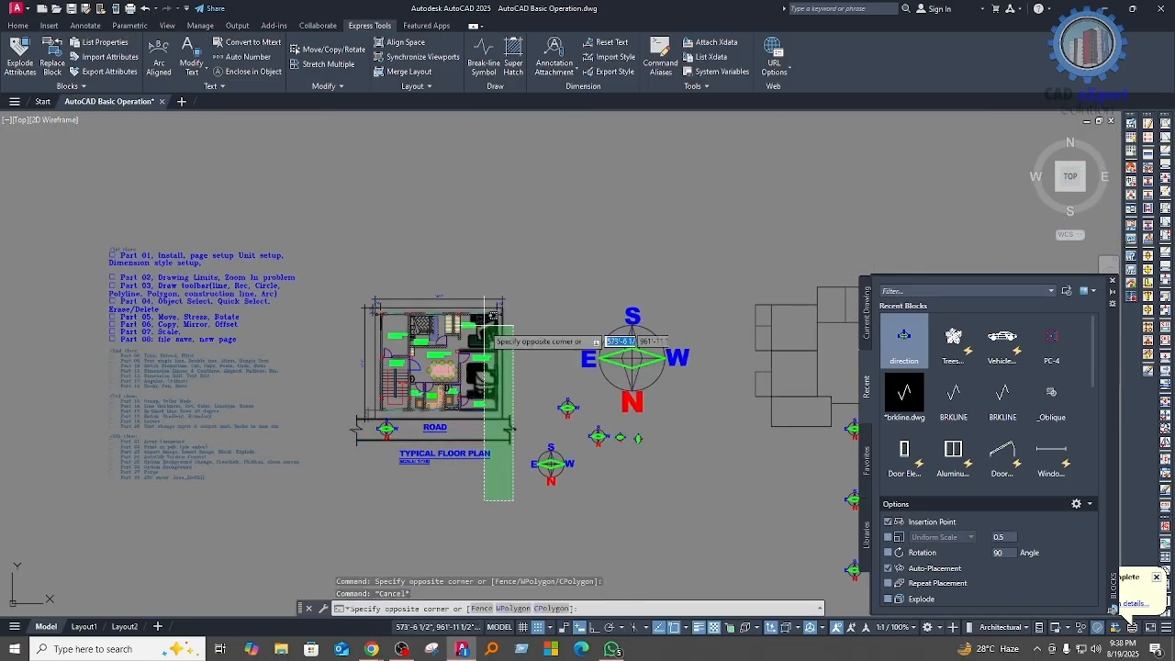
click(363, 249)
key(Escape)
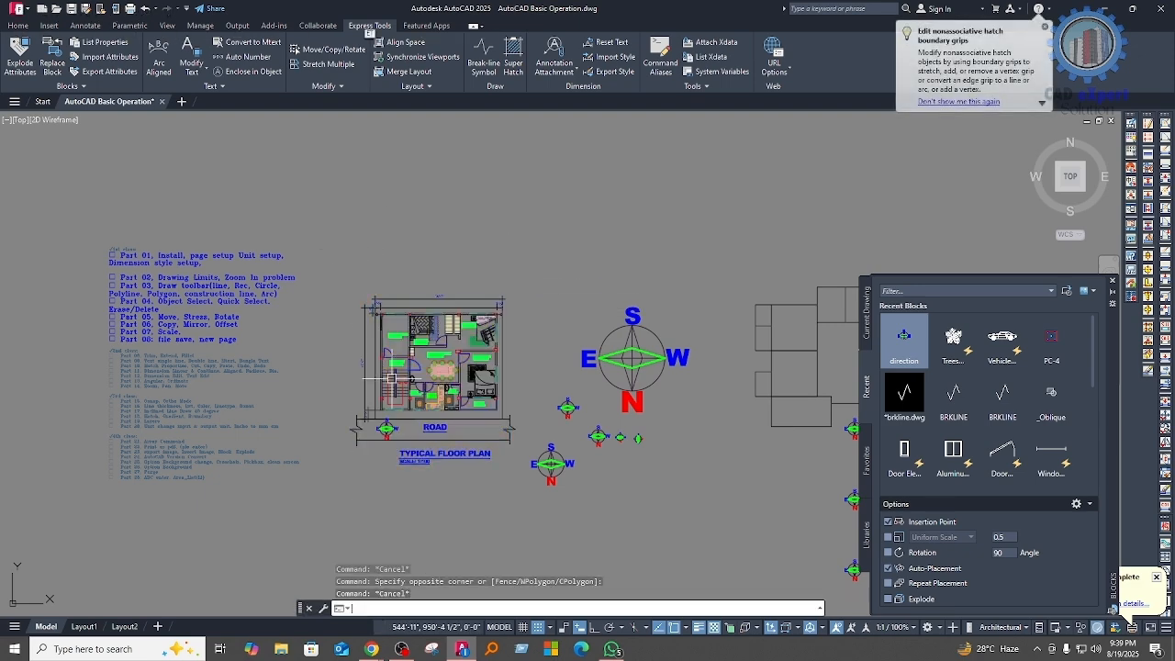
click(1044, 26)
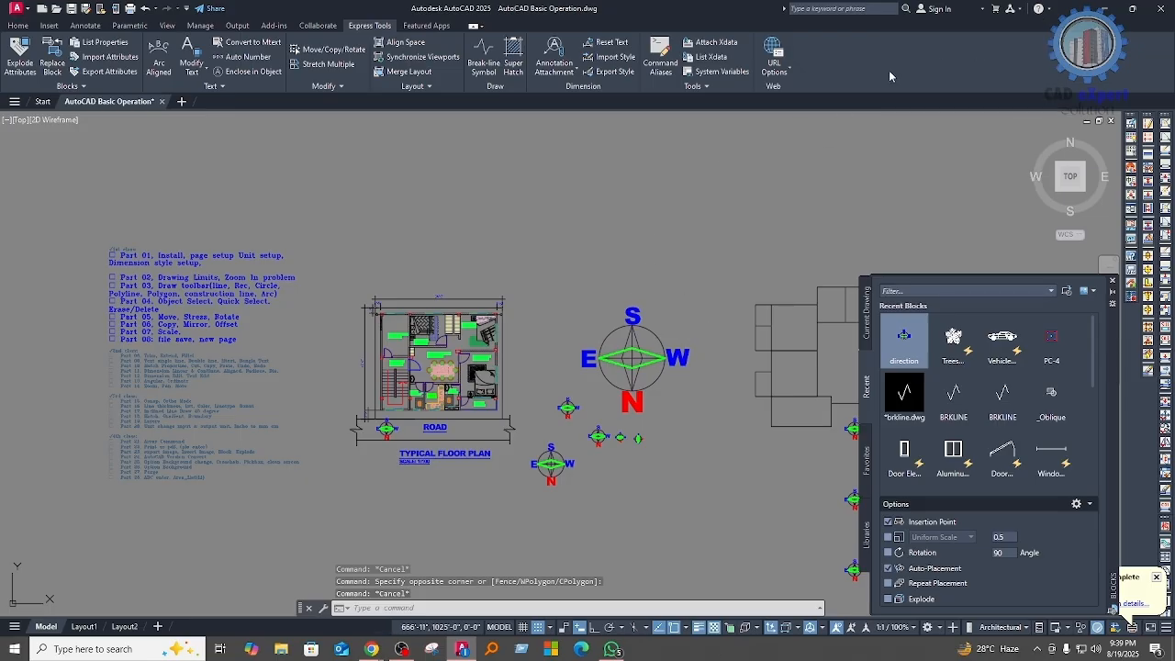
Step: Turn on the classic menu bar above the ribbon
click(8, 25)
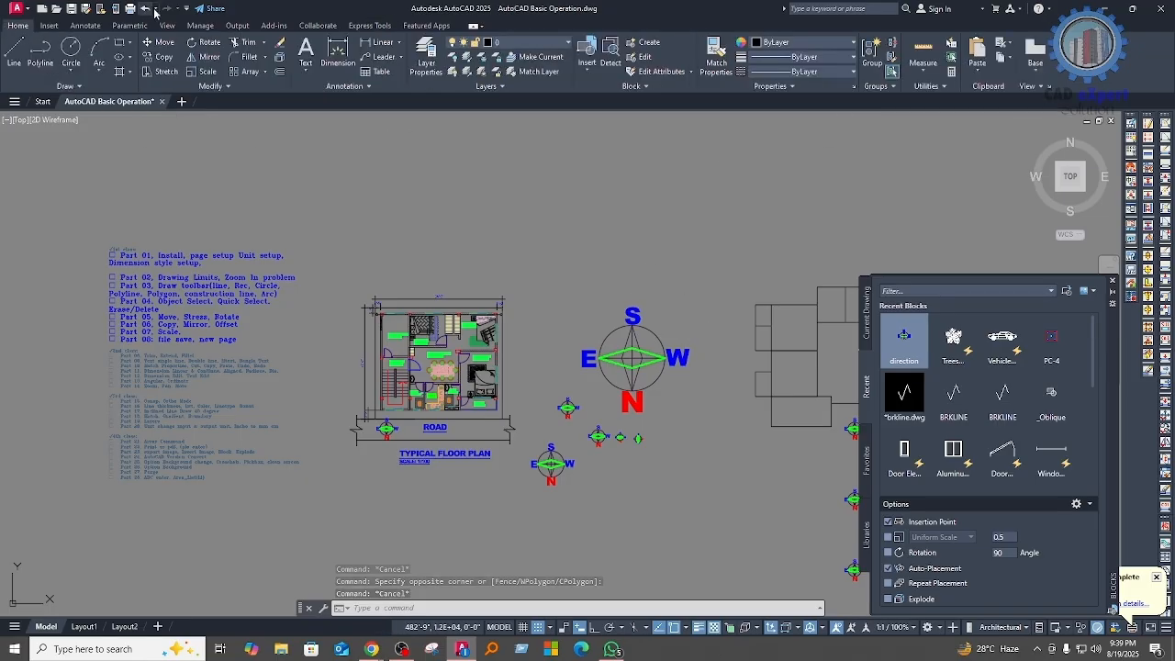
click(187, 9)
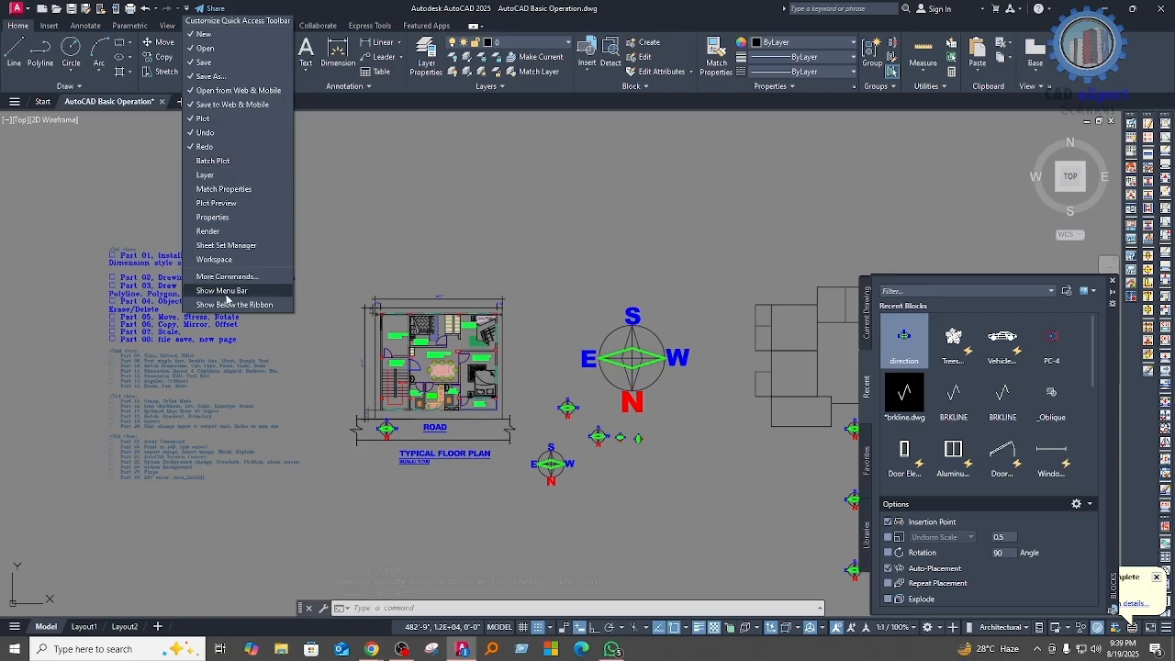
click(223, 290)
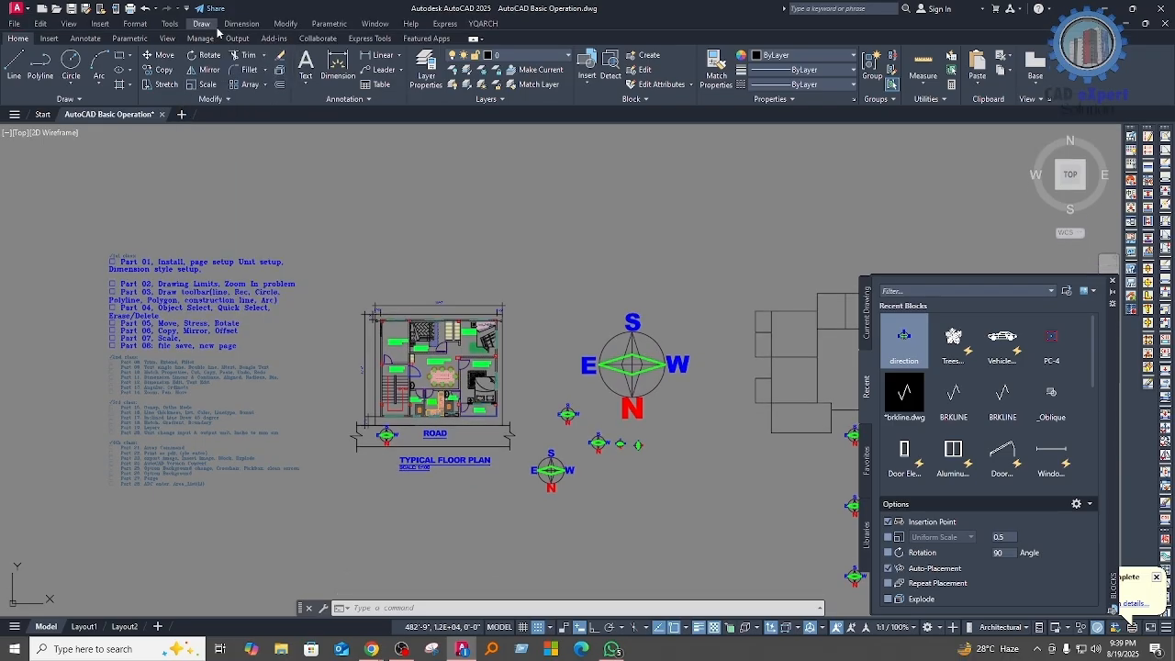
click(170, 24)
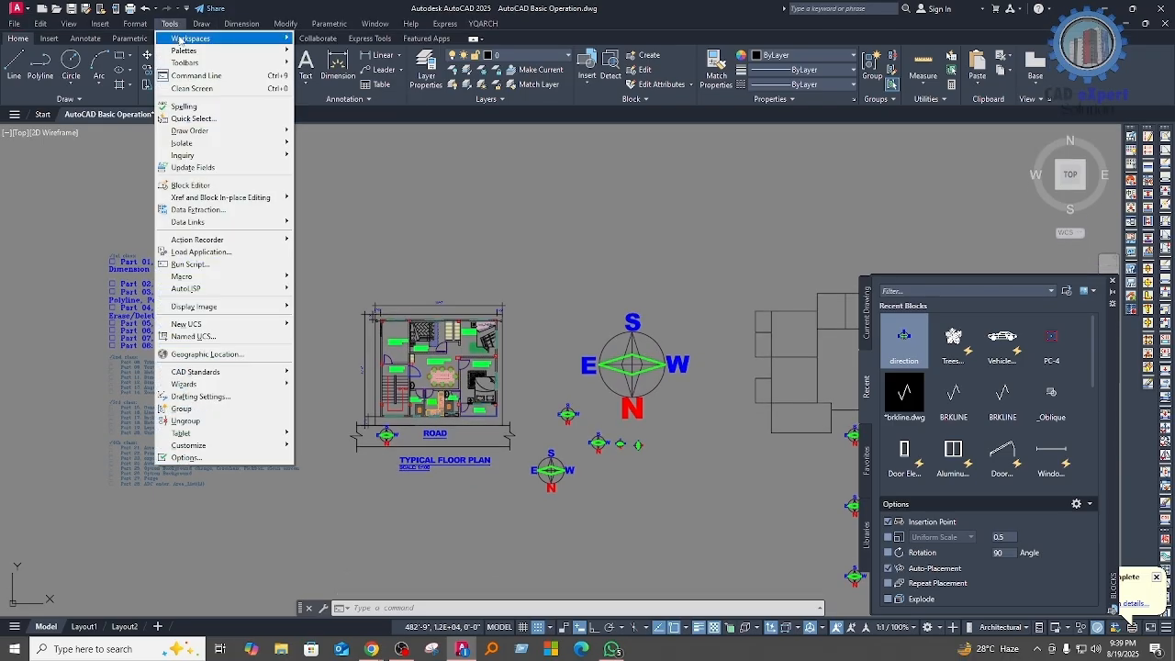
click(285, 24)
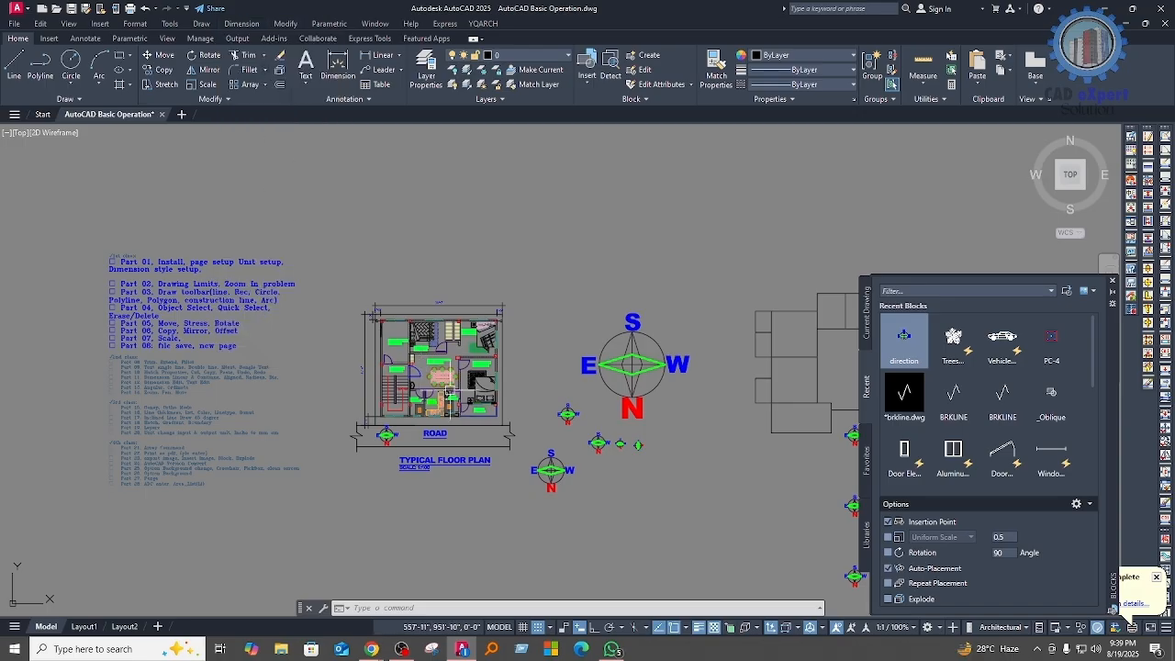
Step: Cut the entire typical floor plan, including its road and title, to the clipboard
middle_drag(467, 424, 464, 404)
key(alt+e)
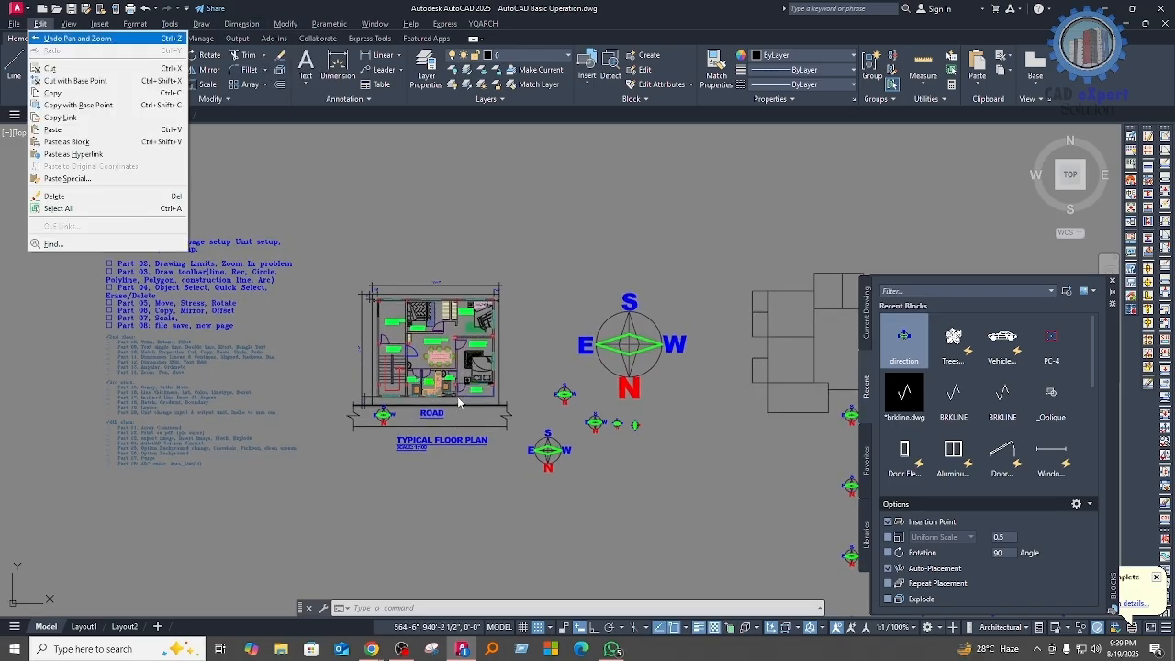
key(t)
click(556, 481)
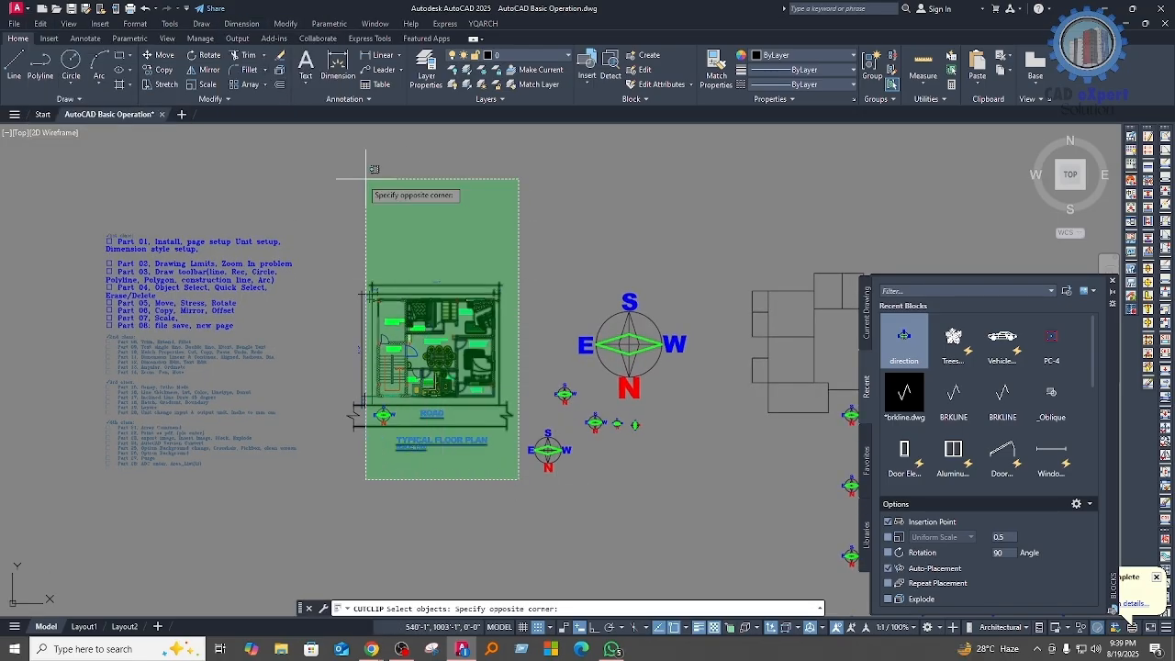
click(334, 221)
key(Return)
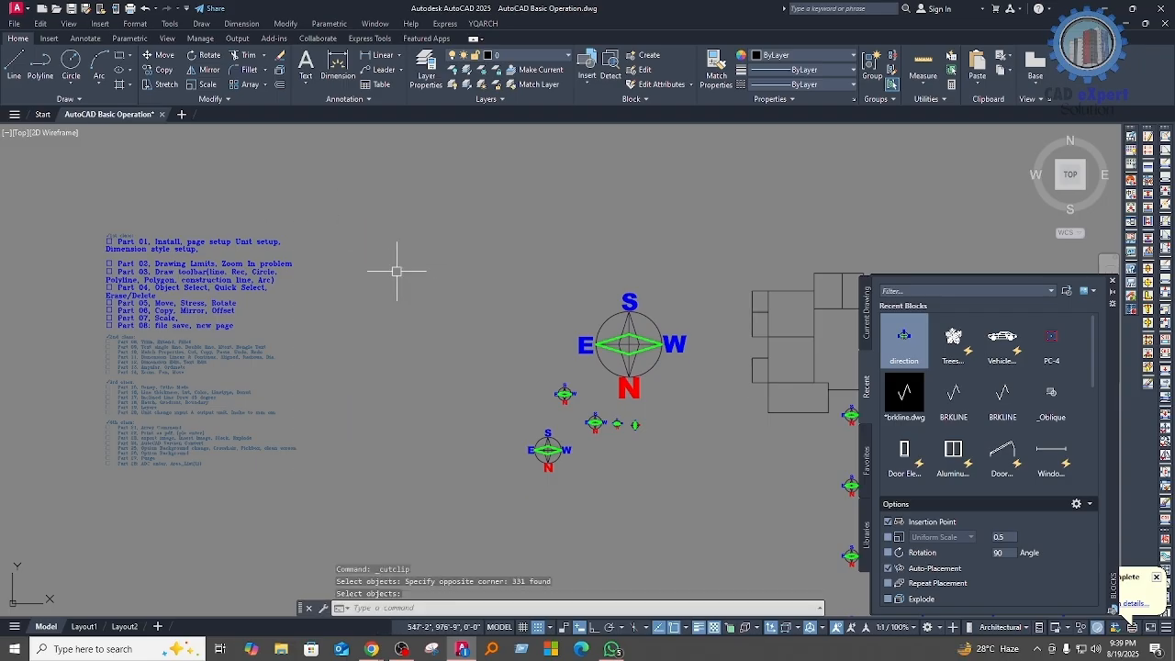
Step: Paste the cut floor plan as a single block into the empty area between the topic list and the large compass
key(alt+e)
key(k)
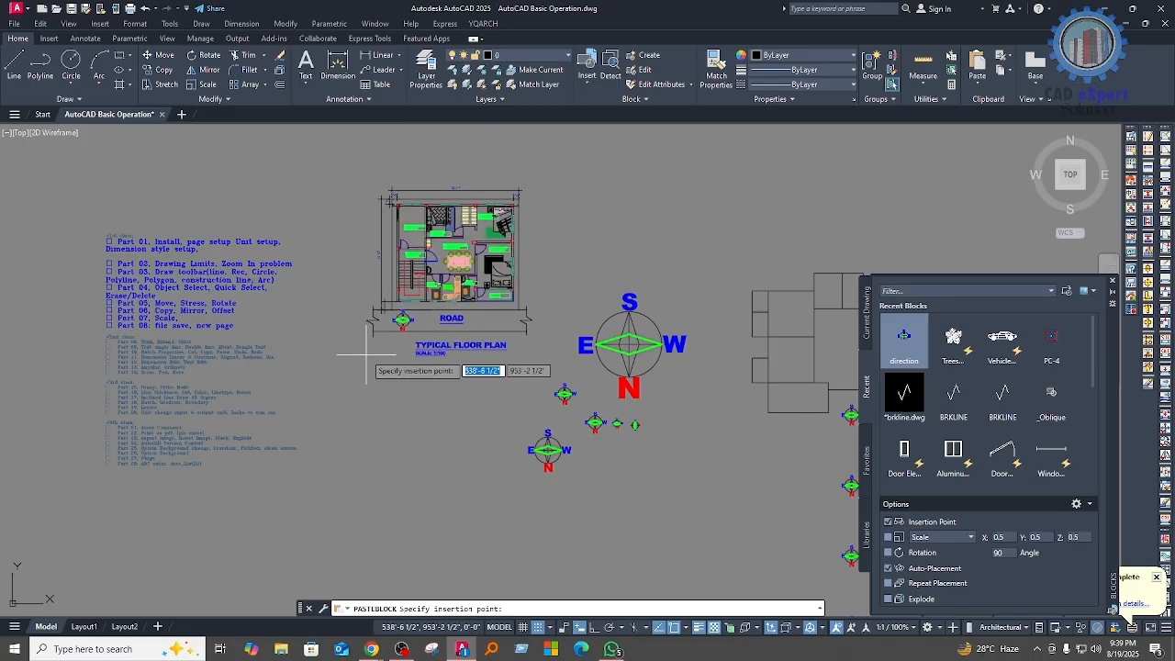
click(366, 354)
scroll(450, 320, up, 4)
scroll(496, 266, down, 5)
scroll(383, 327, up, 3)
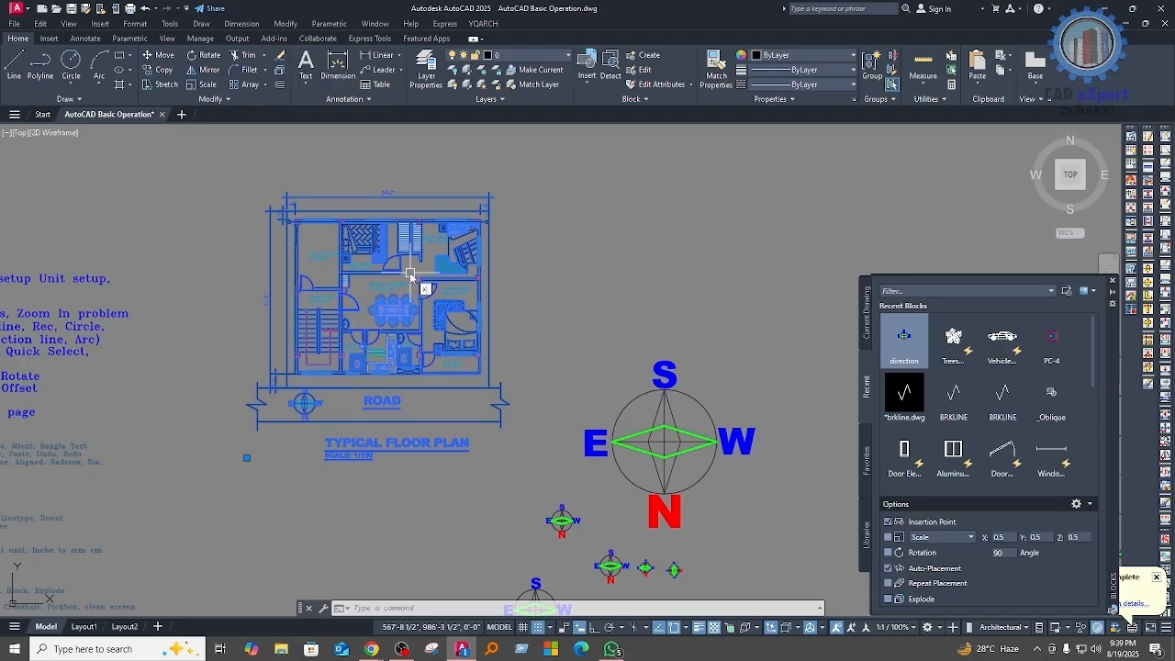
key(Escape)
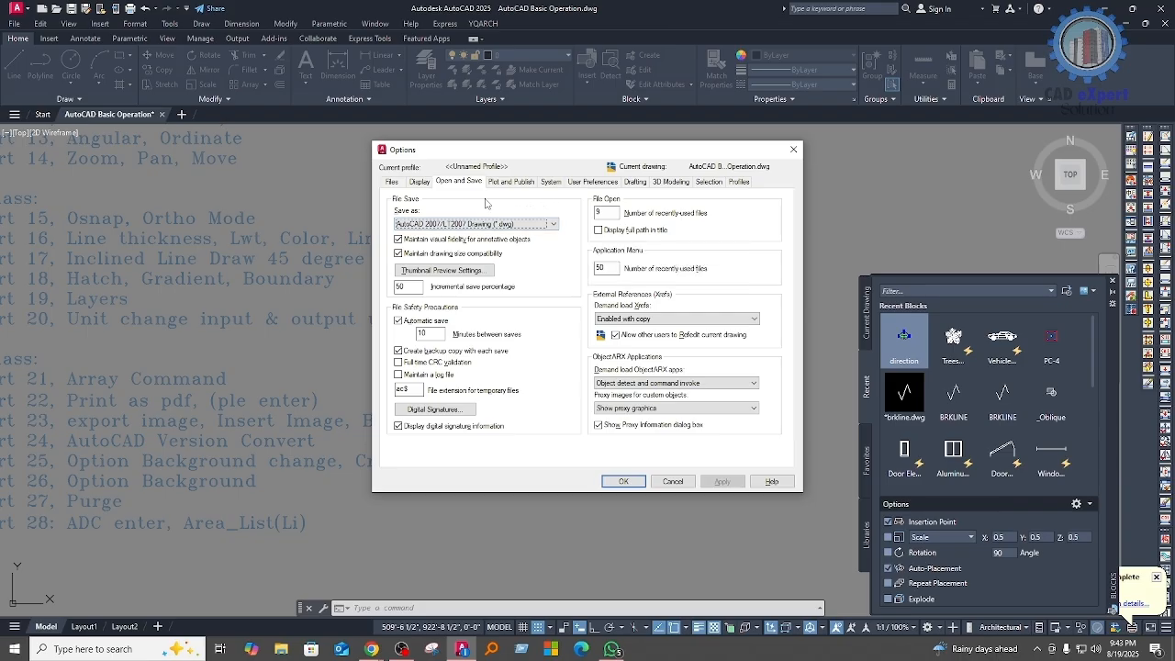
Step: Try a lighter grey, true color 166,166,166, for the uniform background of 2D model space
click(431, 183)
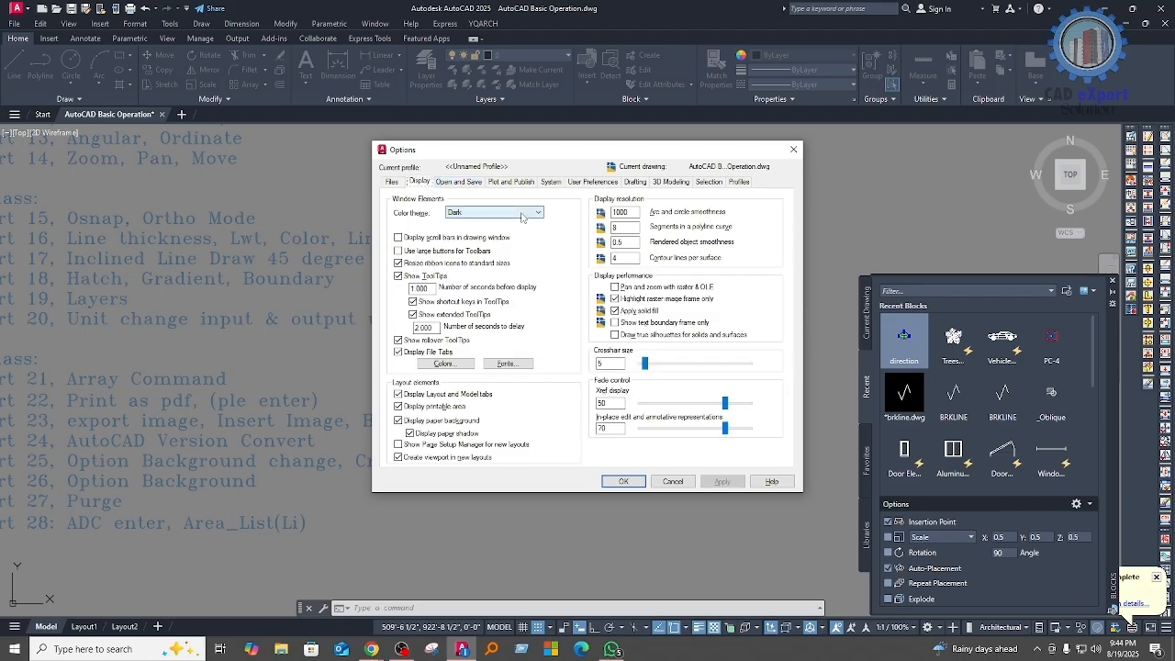
click(453, 365)
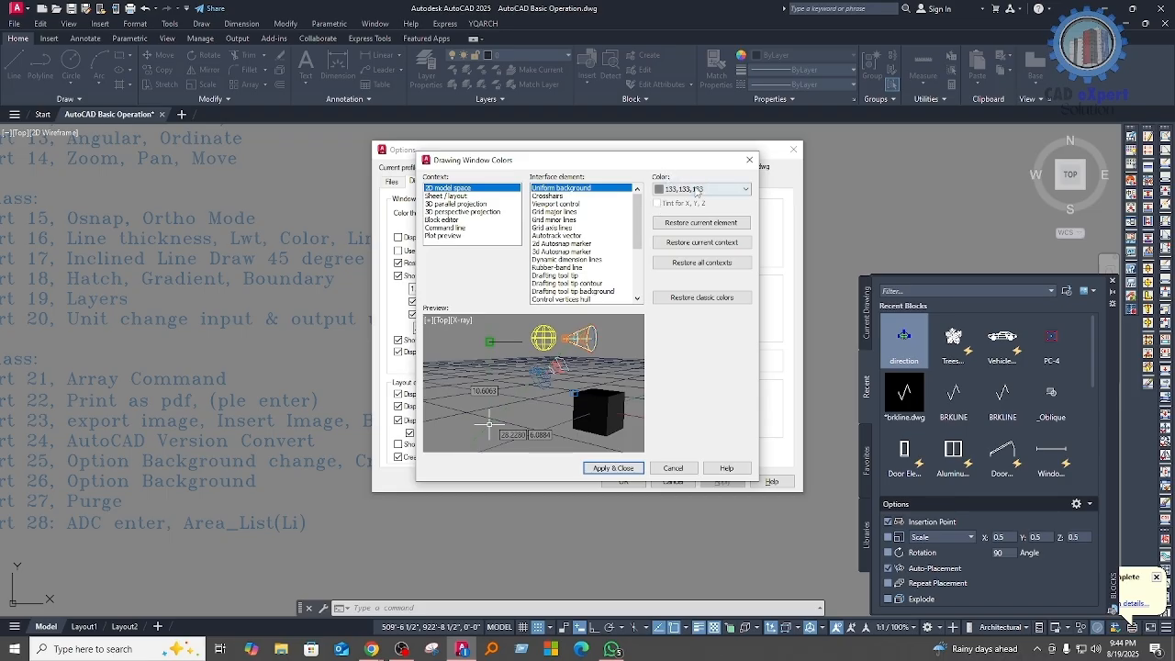
click(696, 189)
click(678, 298)
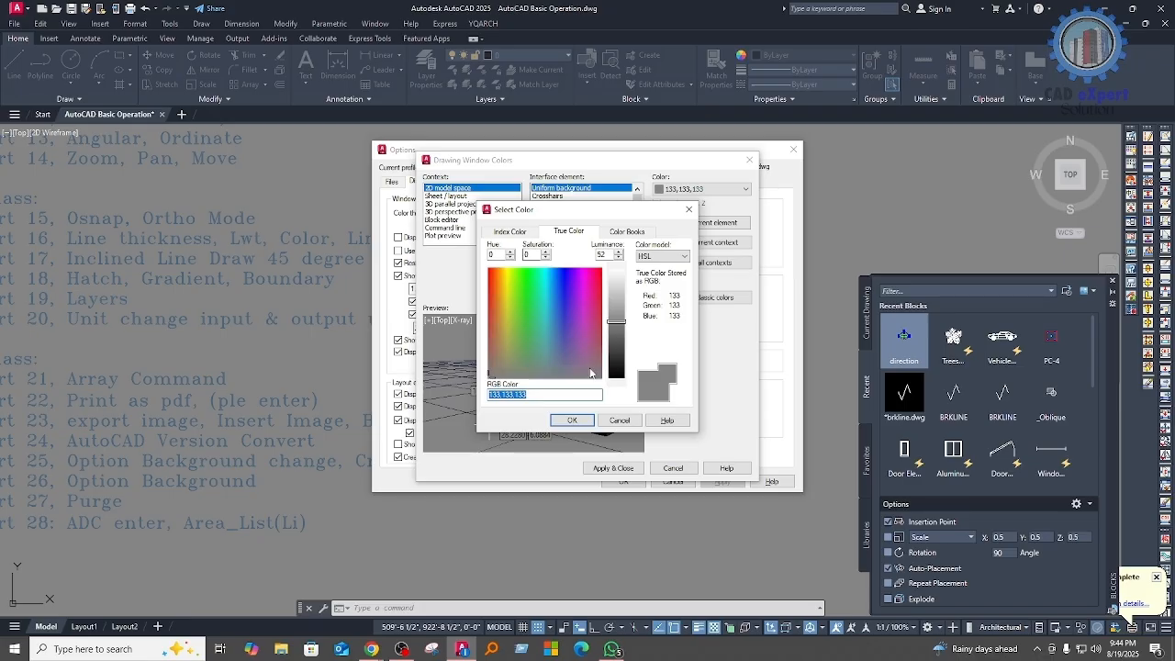
click(532, 396)
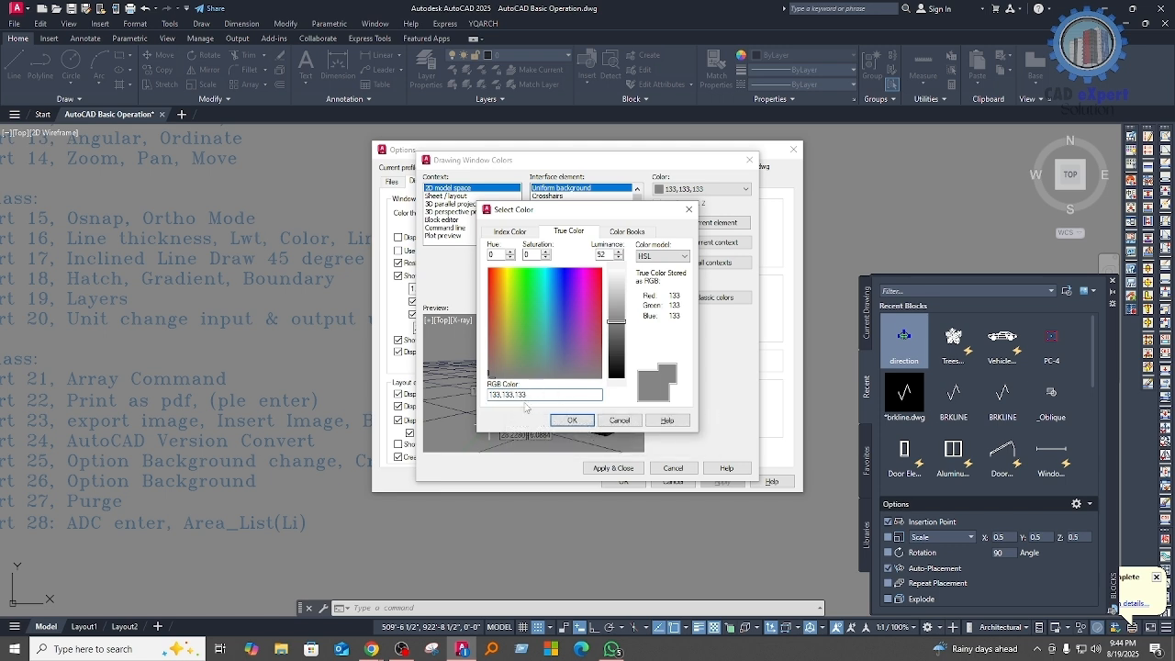
mouse_move(616, 311)
mouse_down()
mouse_move(618, 292)
mouse_move(613, 361)
mouse_move(616, 307)
mouse_up()
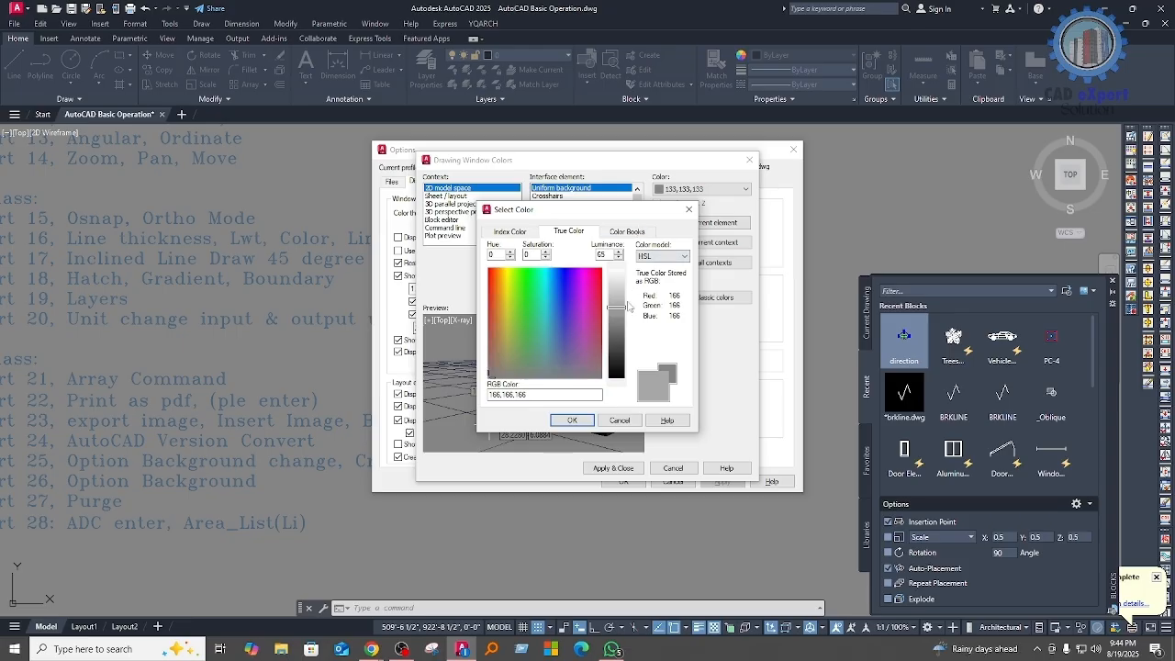
drag(621, 312, 618, 328)
Step: Compare the index, true color and color book choices, and enter RGB 133,133,133 for the model space background
click(529, 397)
click(527, 231)
click(567, 231)
click(526, 232)
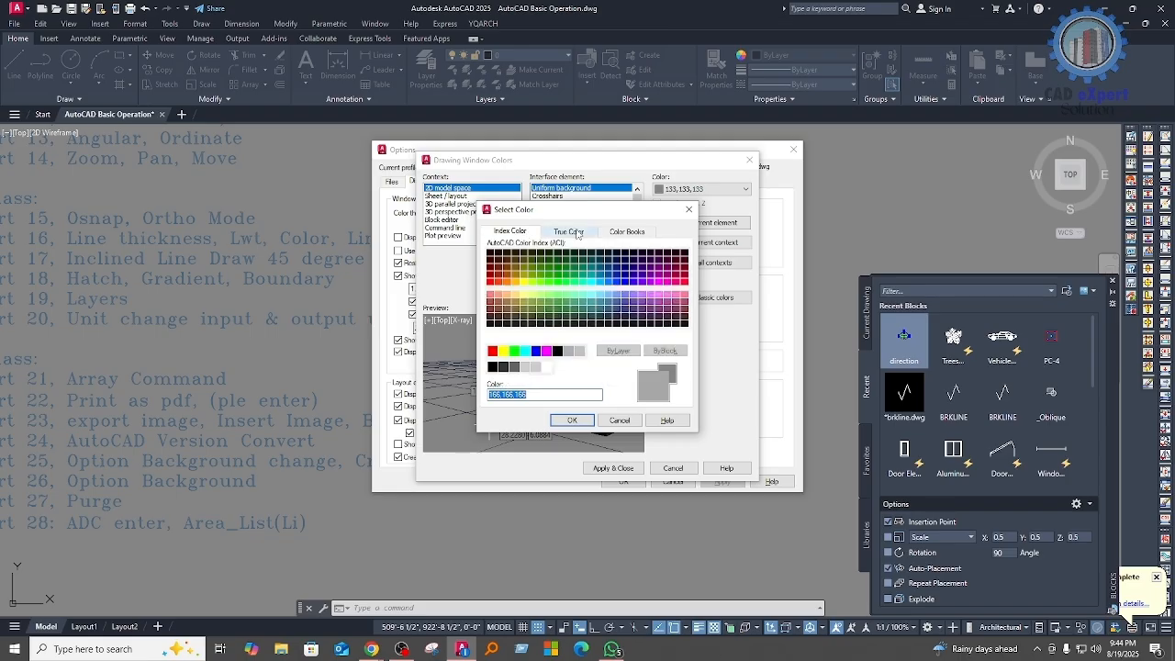
click(567, 233)
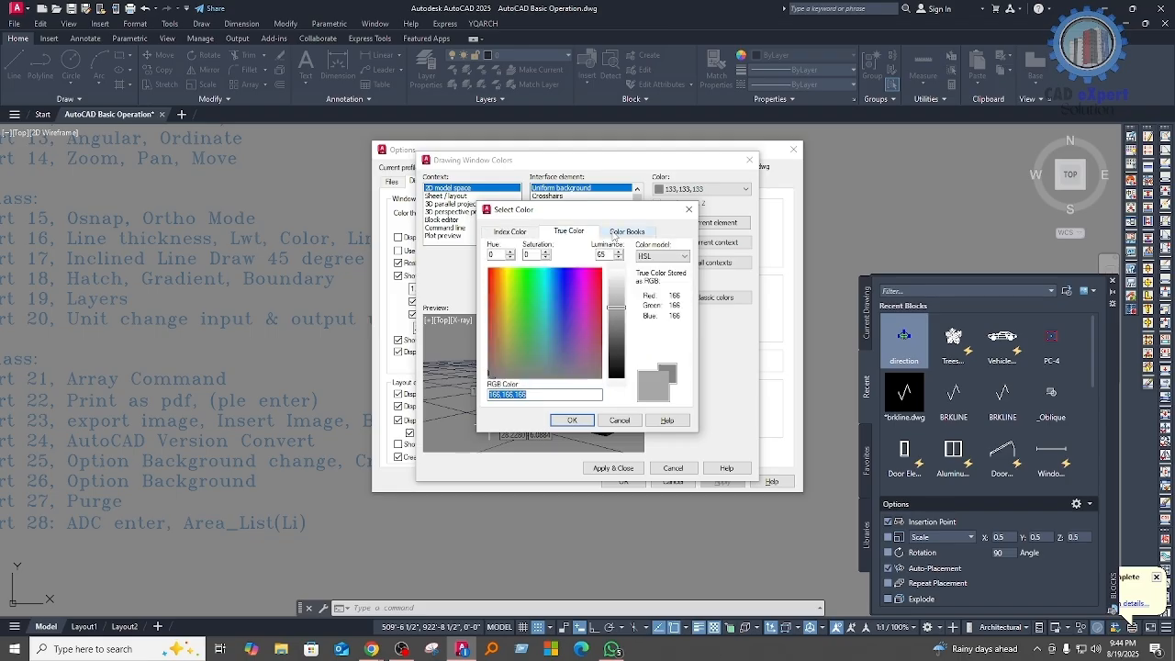
click(621, 231)
click(568, 231)
text(1)
key(Return)
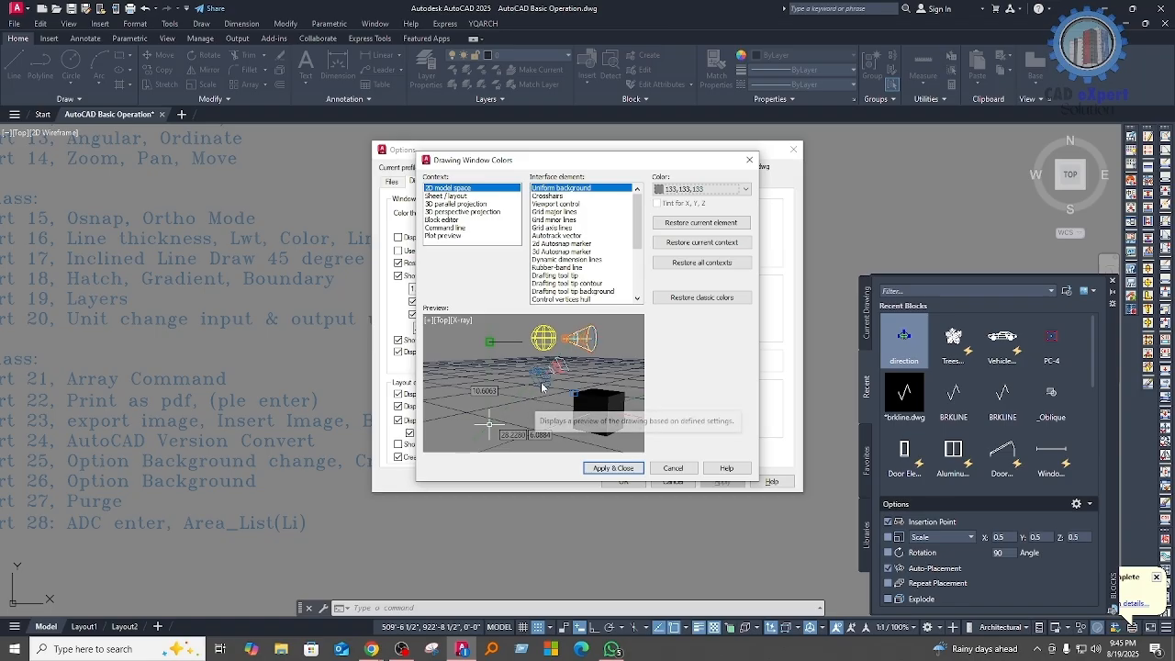
Step: Choose white from the index colors as the uniform background of 2D model space
click(685, 189)
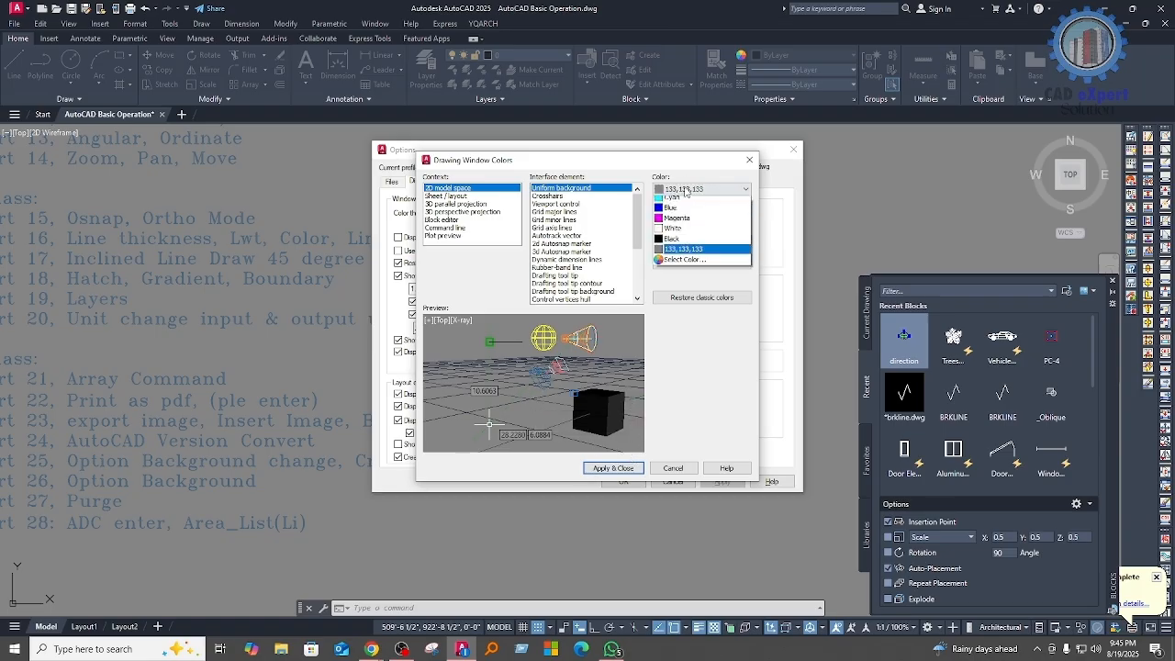
click(685, 296)
drag(616, 376, 620, 378)
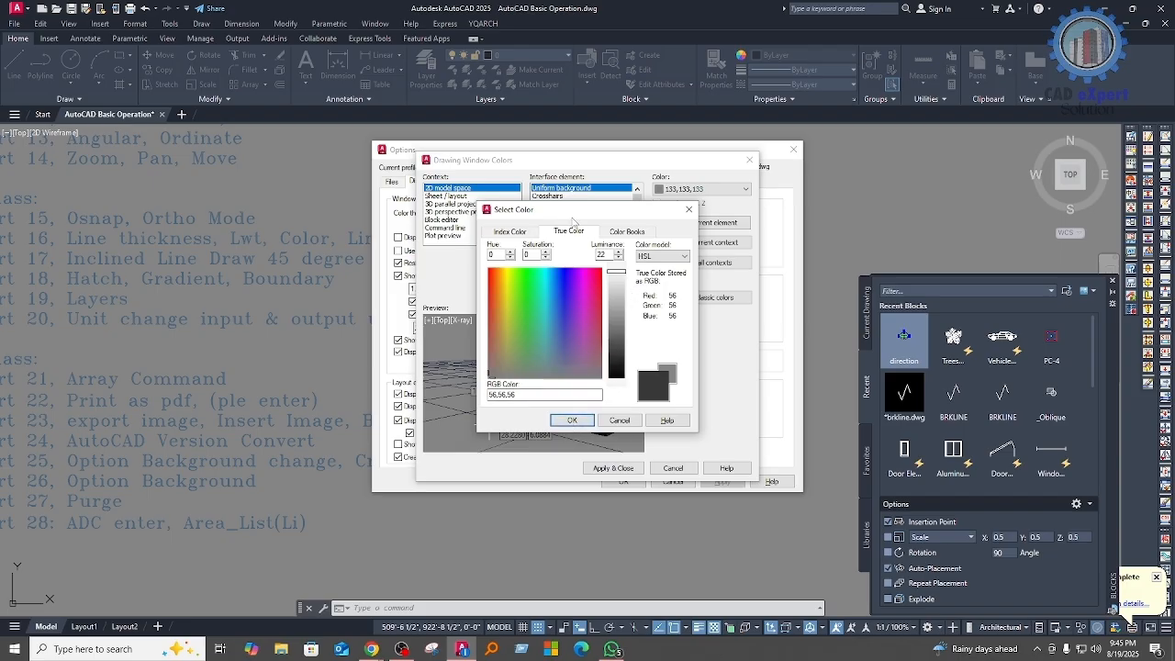
click(508, 231)
click(557, 351)
click(571, 419)
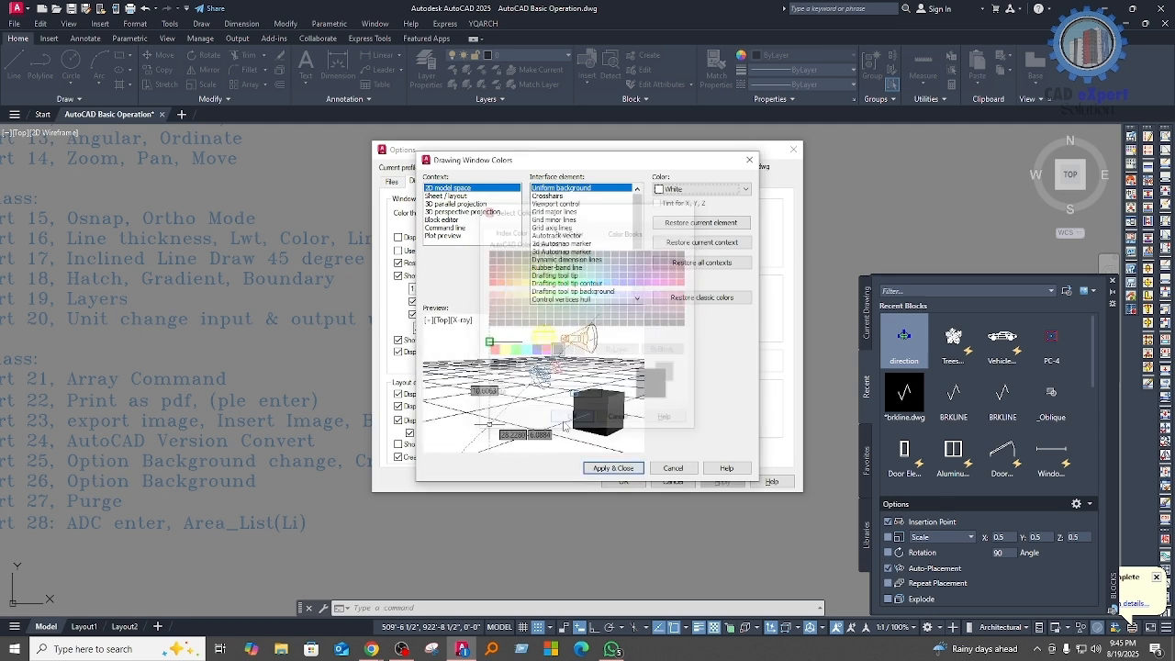
Step: Change the uniform background of 2D model space to black and apply it to the drawing window
click(698, 197)
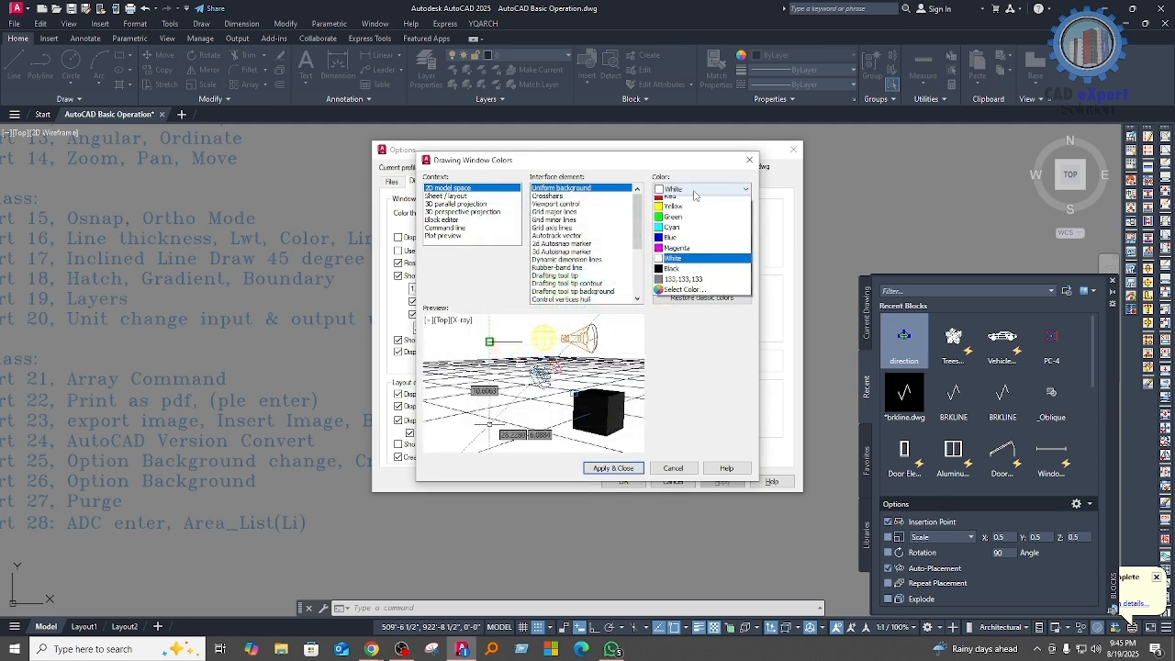
click(673, 275)
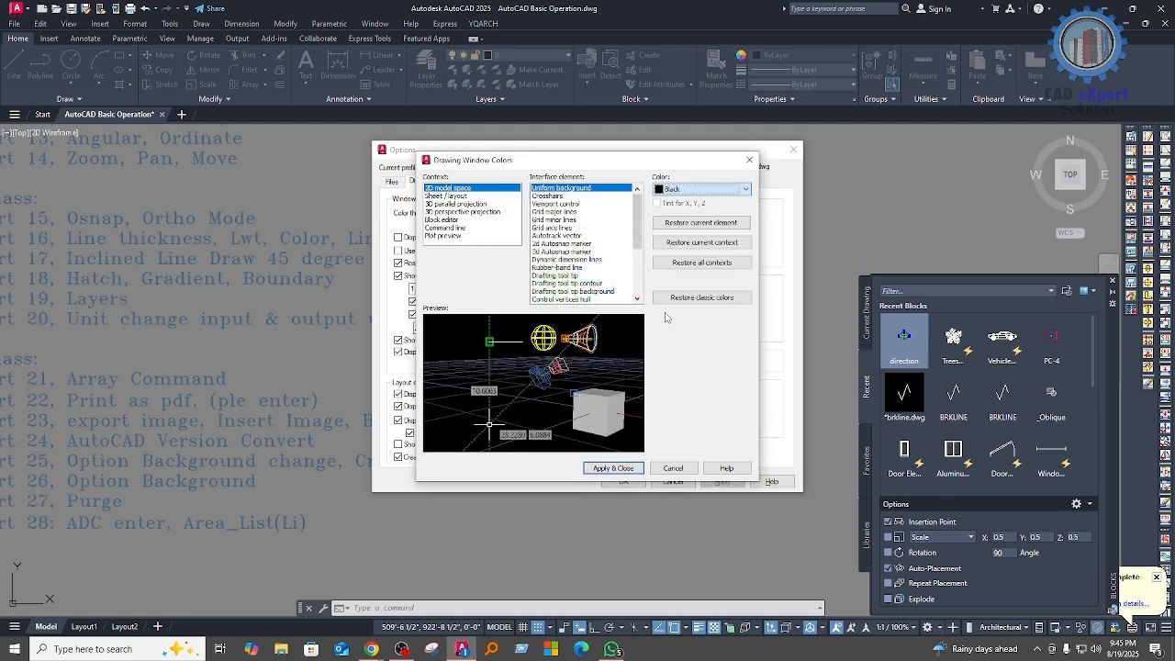
click(613, 468)
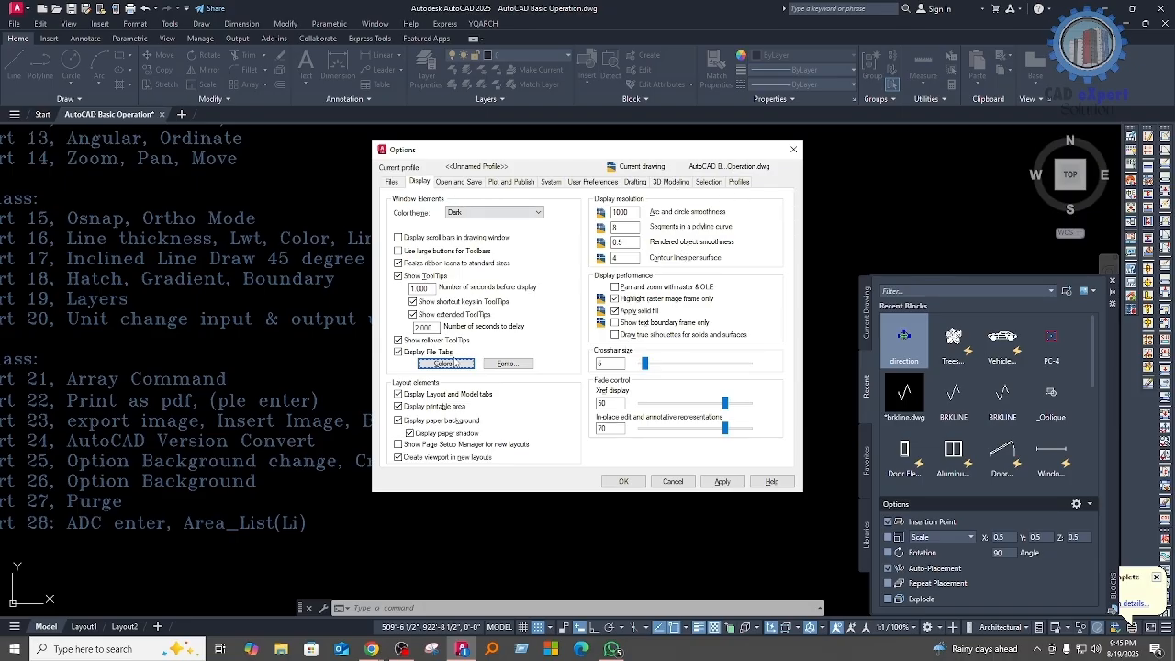
Step: Set the uniform background of 2D model space to true color RGB 133,133,133 and apply it
click(460, 363)
click(709, 189)
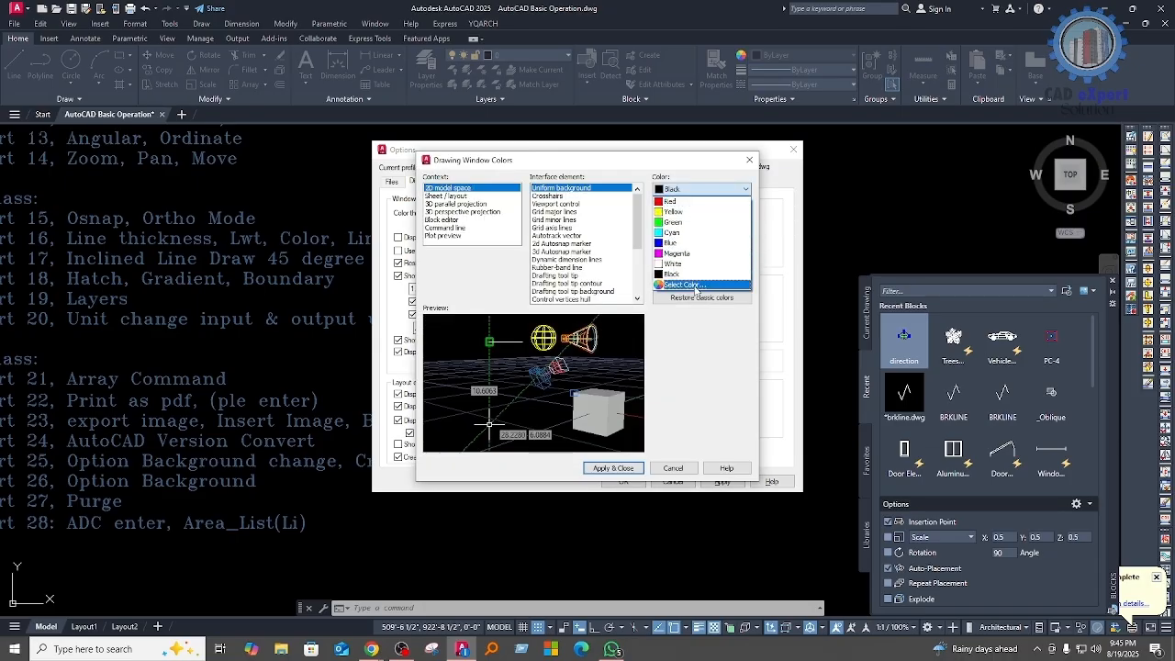
click(693, 288)
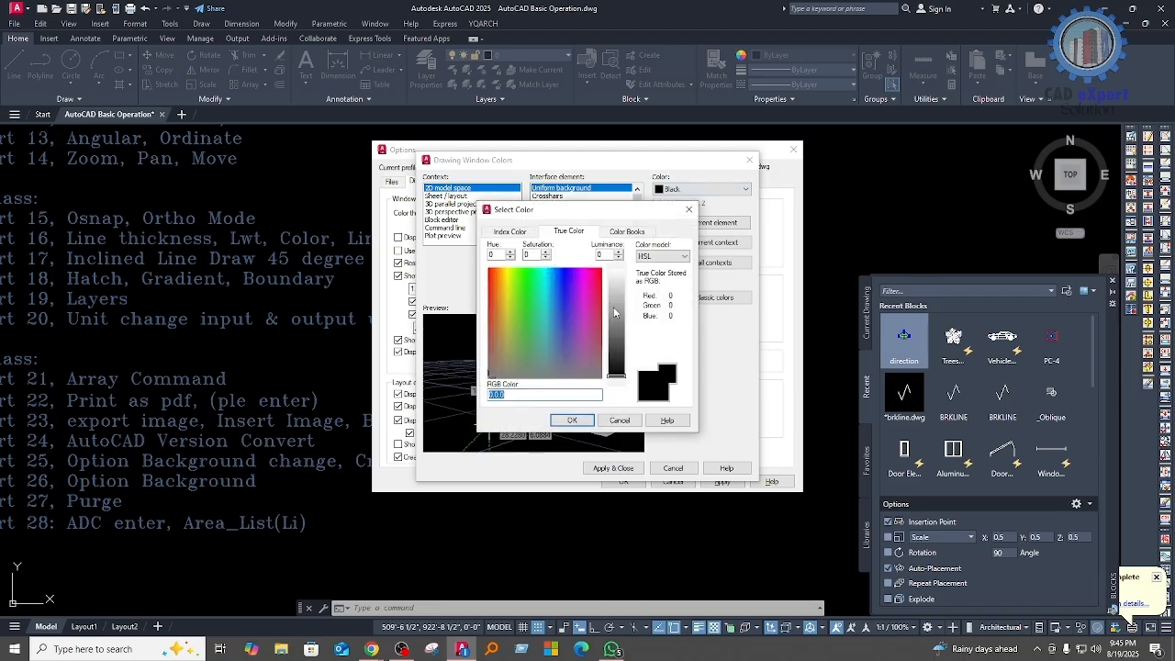
click(615, 306)
drag(599, 393, 452, 397)
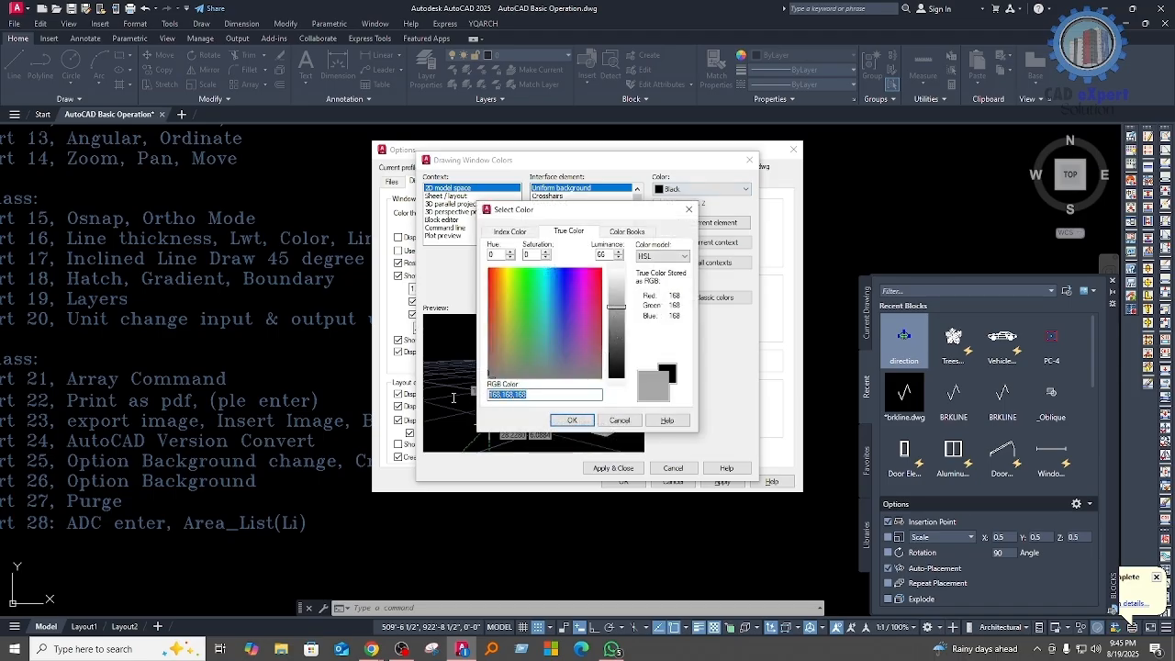
text(133,133,133)
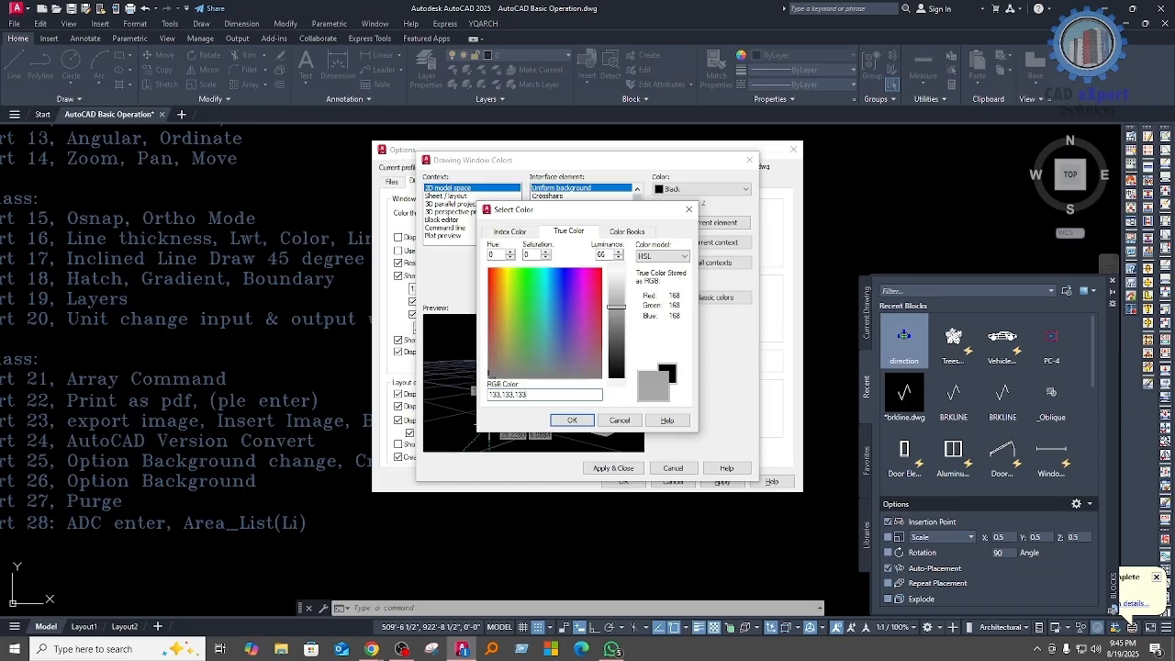
key(Return)
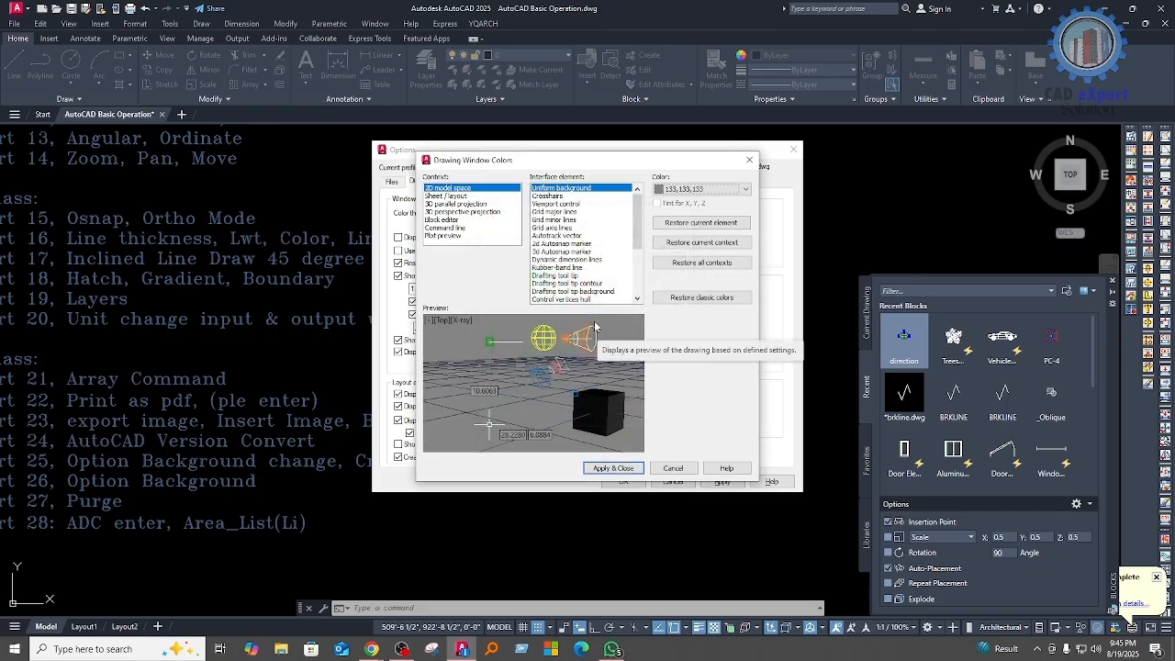
click(629, 468)
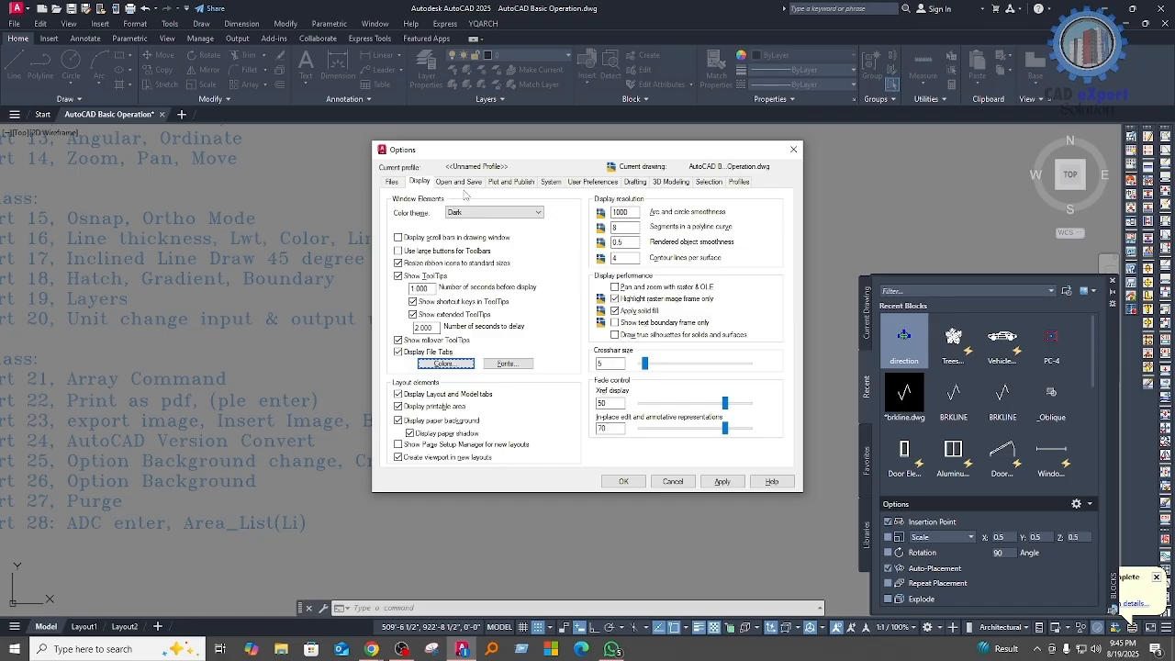
drag(553, 154, 707, 149)
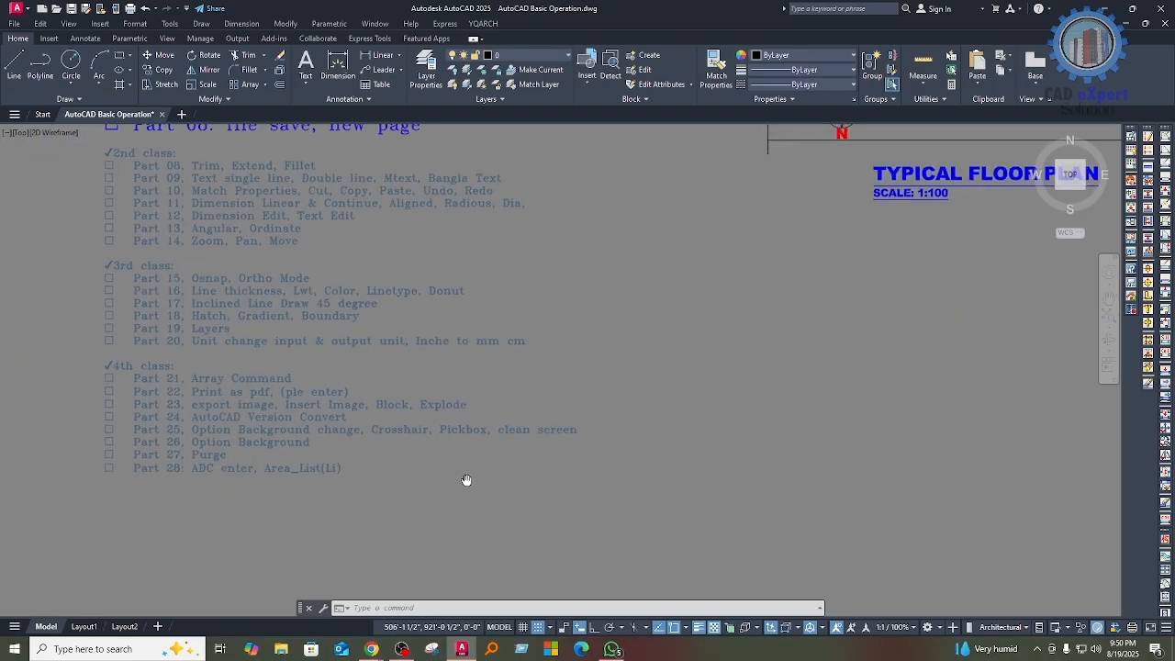
Step: Purge all unused named items from the drawing, accepting the purge for all checked items at once
middle_drag(524, 502, 454, 516)
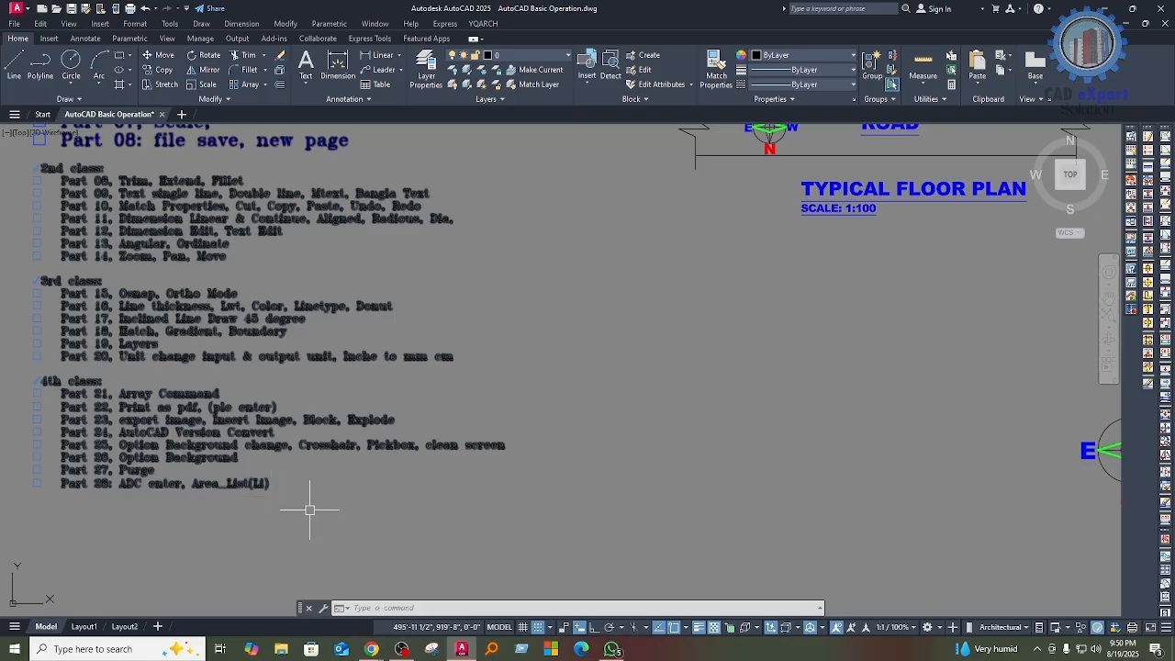
mouse_move(551, 517)
middle_down()
mouse_move(432, 482)
mouse_move(433, 472)
middle_up()
text(pu)
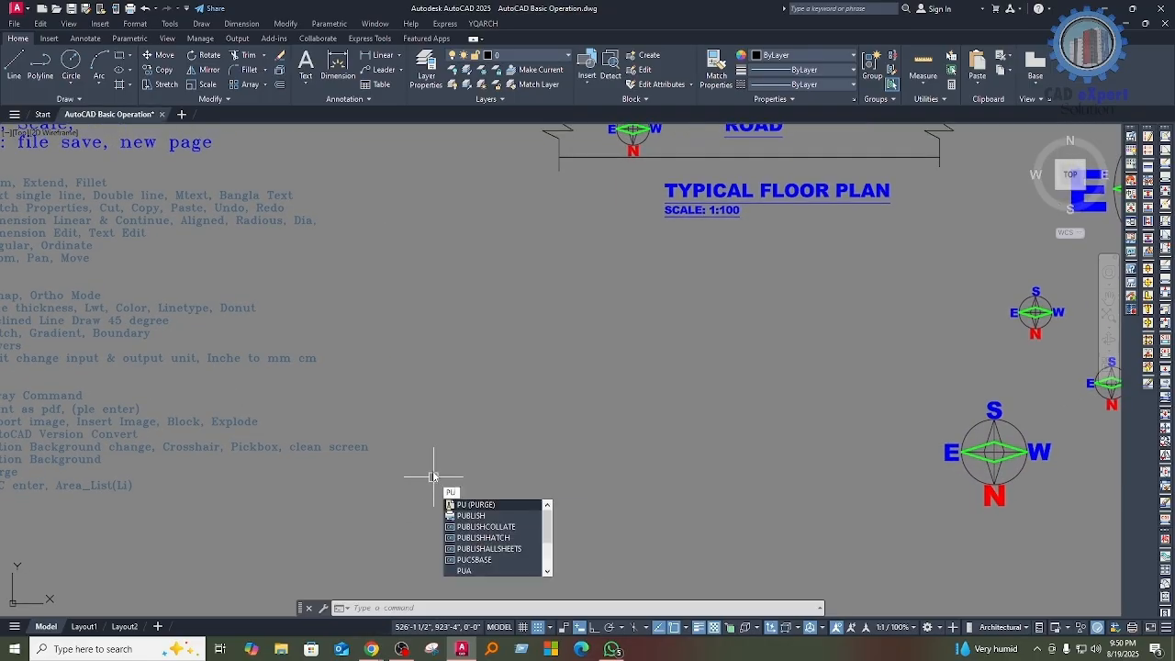
key(Return)
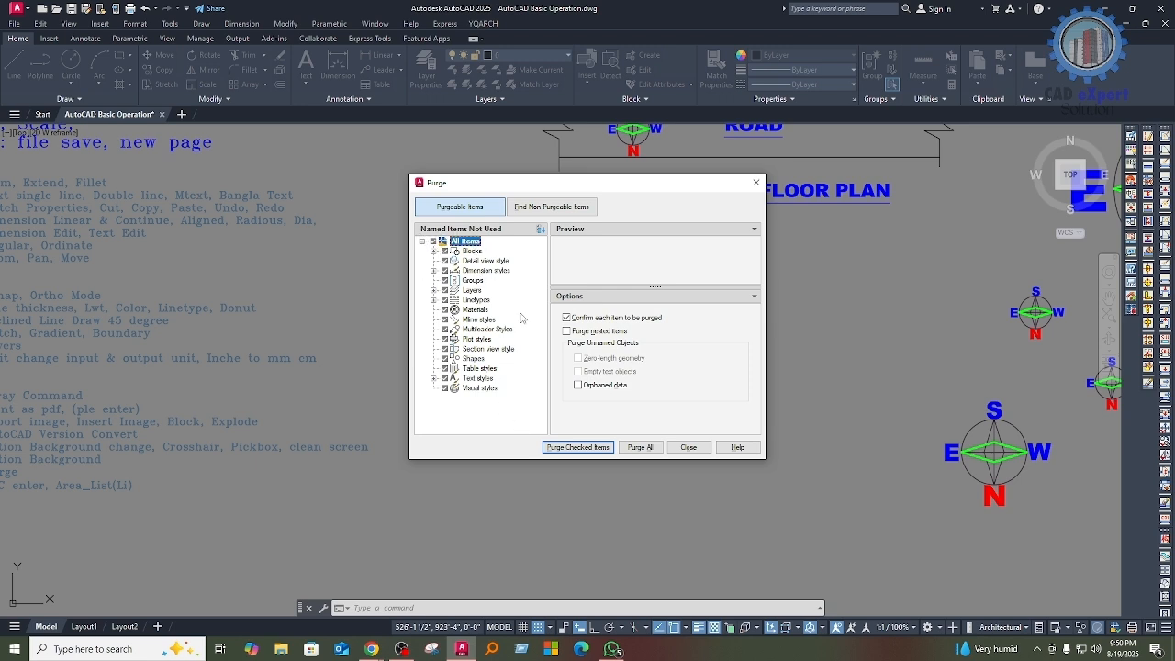
click(640, 450)
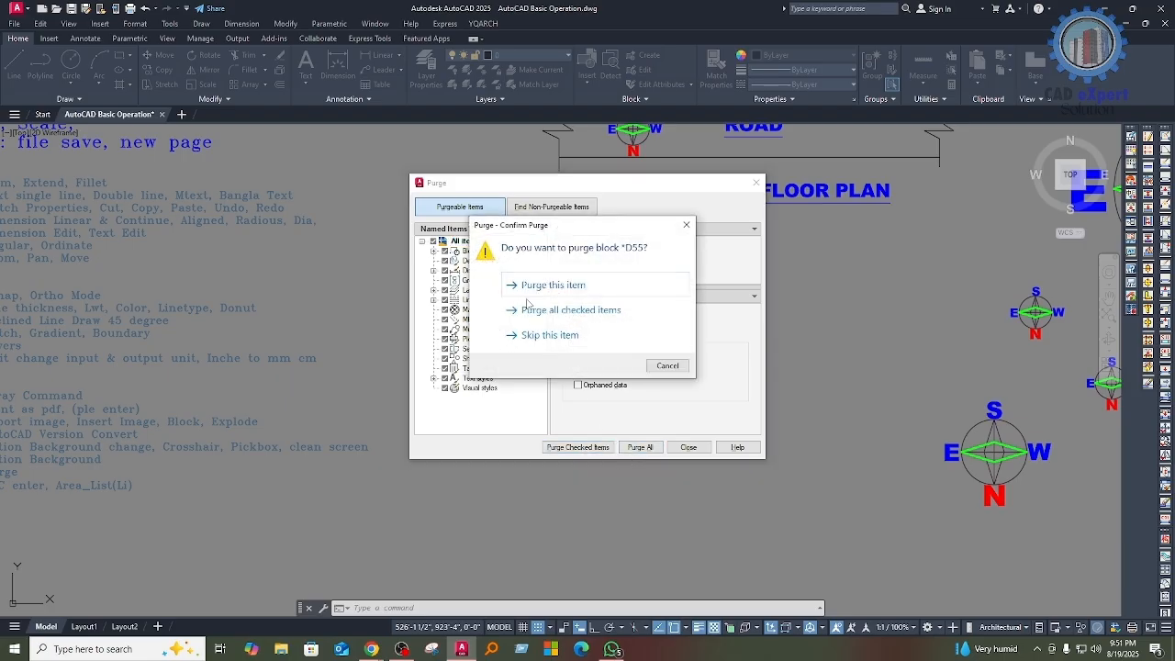
click(575, 310)
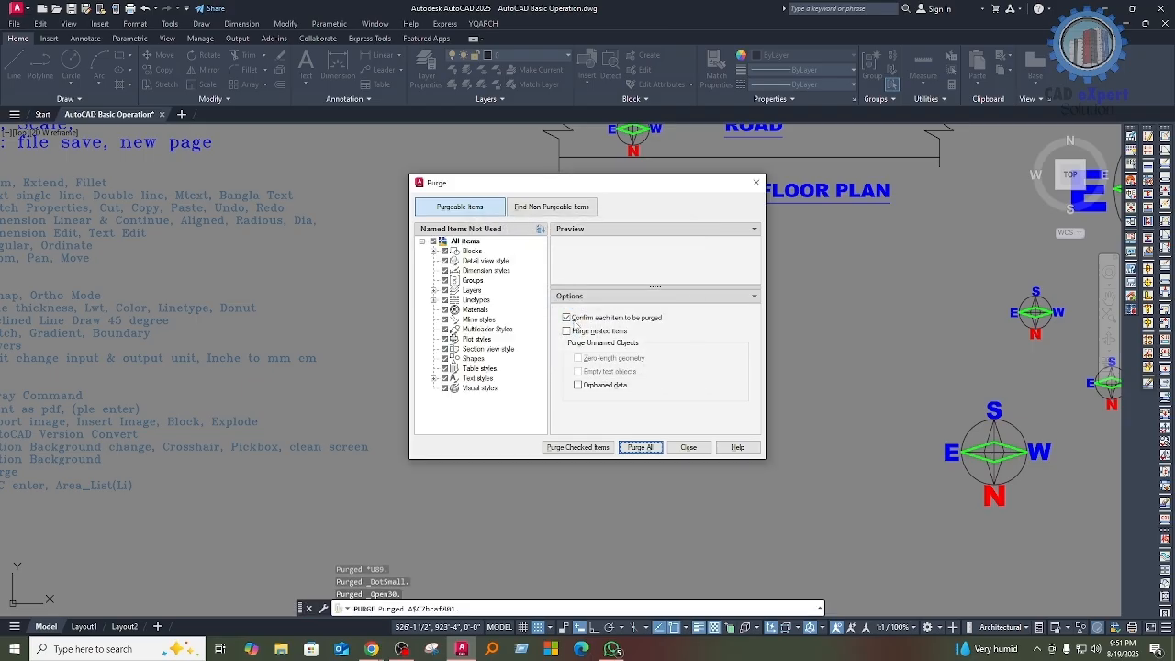
click(691, 448)
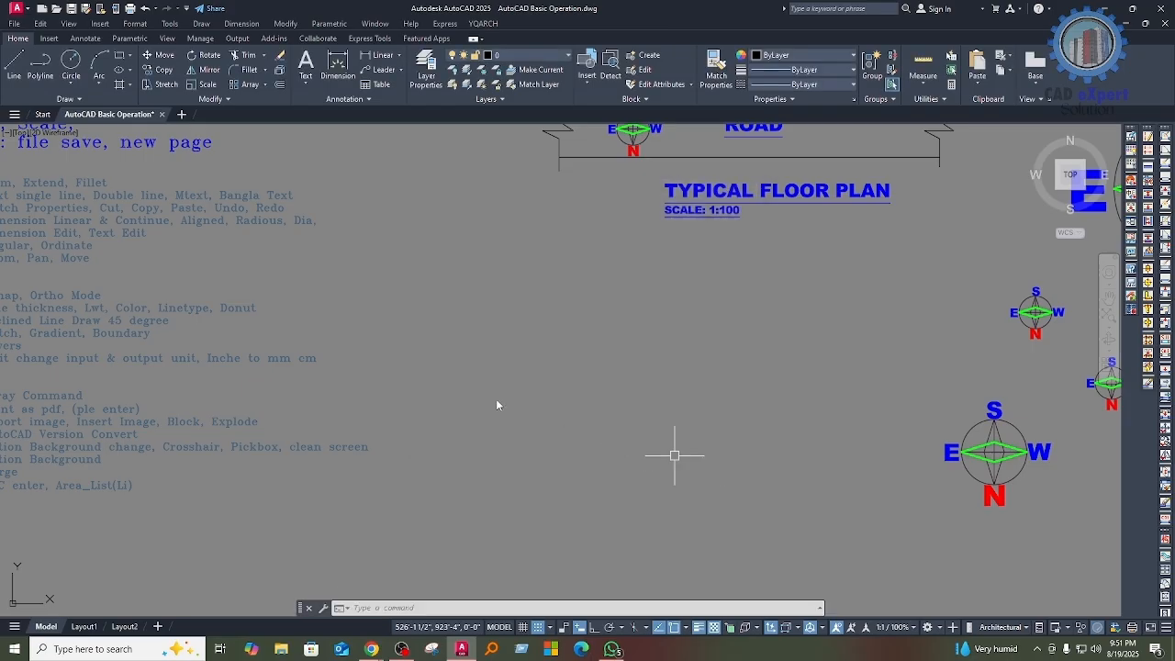
middle_drag(288, 283, 456, 325)
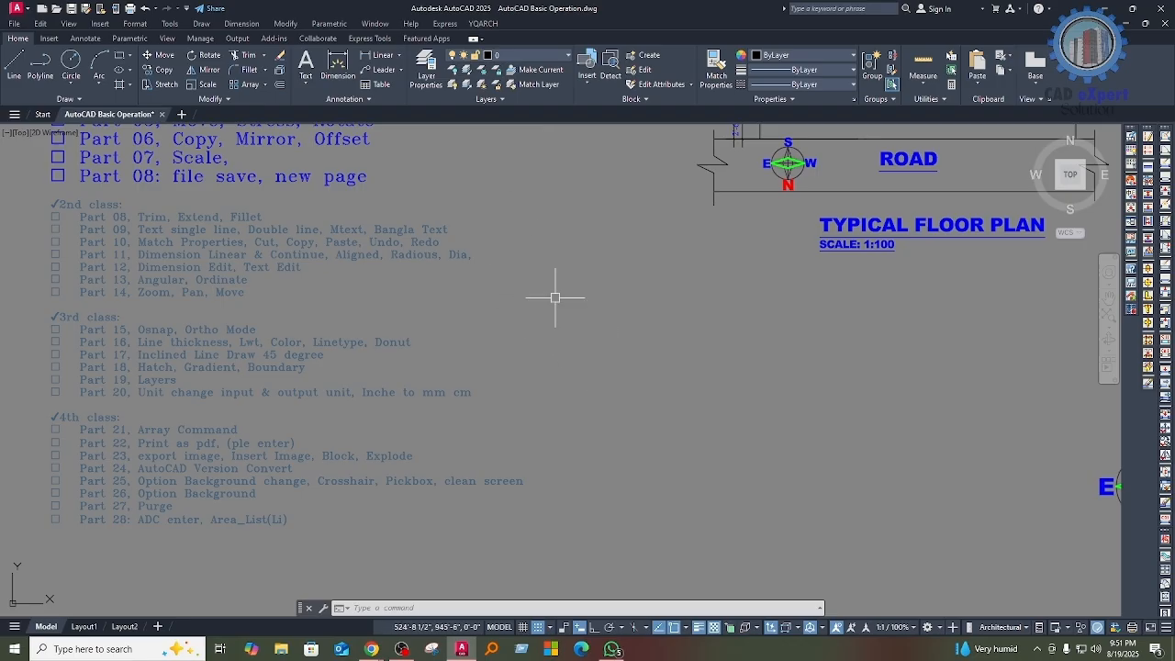
middle_drag(556, 352, 542, 388)
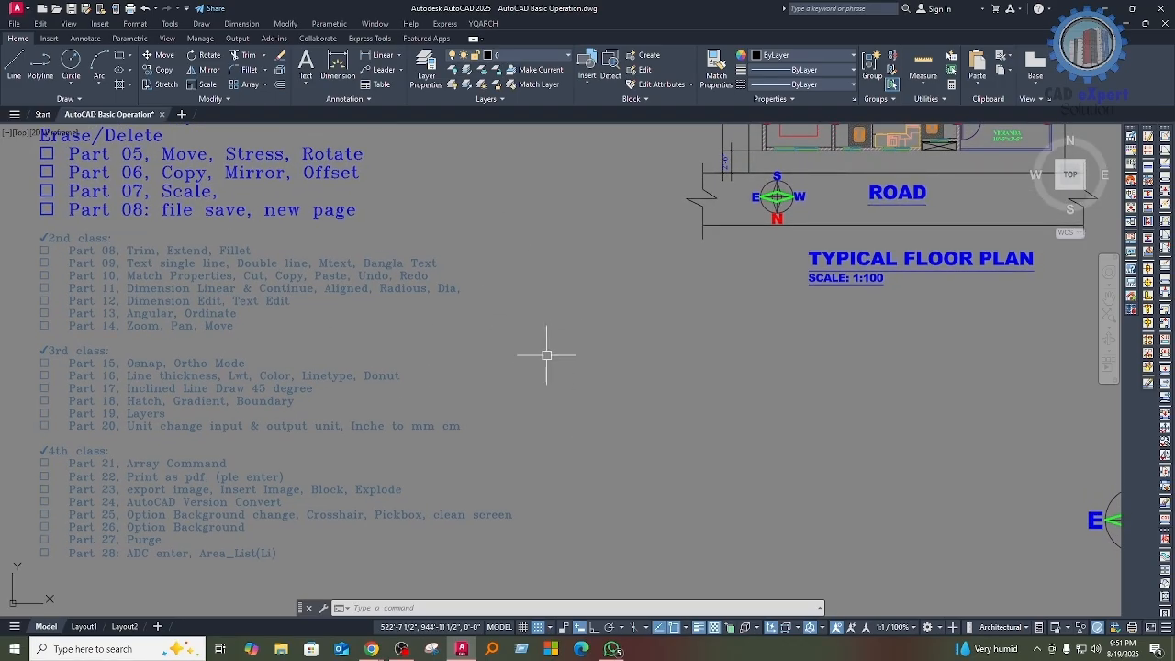
middle_drag(601, 366, 600, 352)
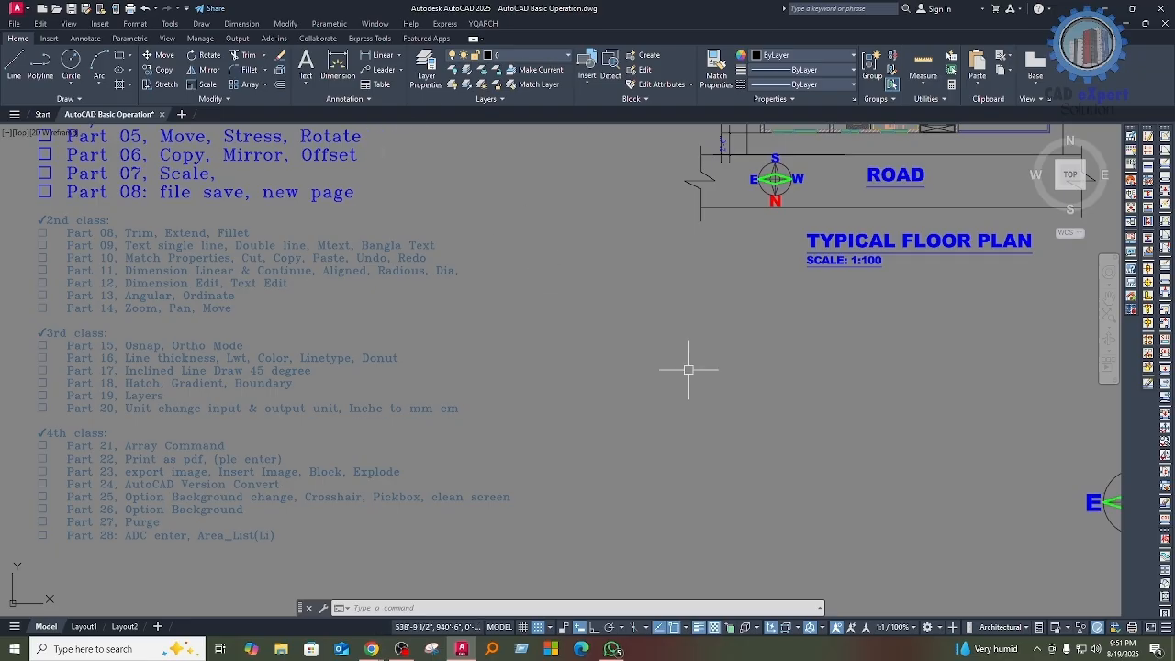
middle_drag(537, 375, 504, 384)
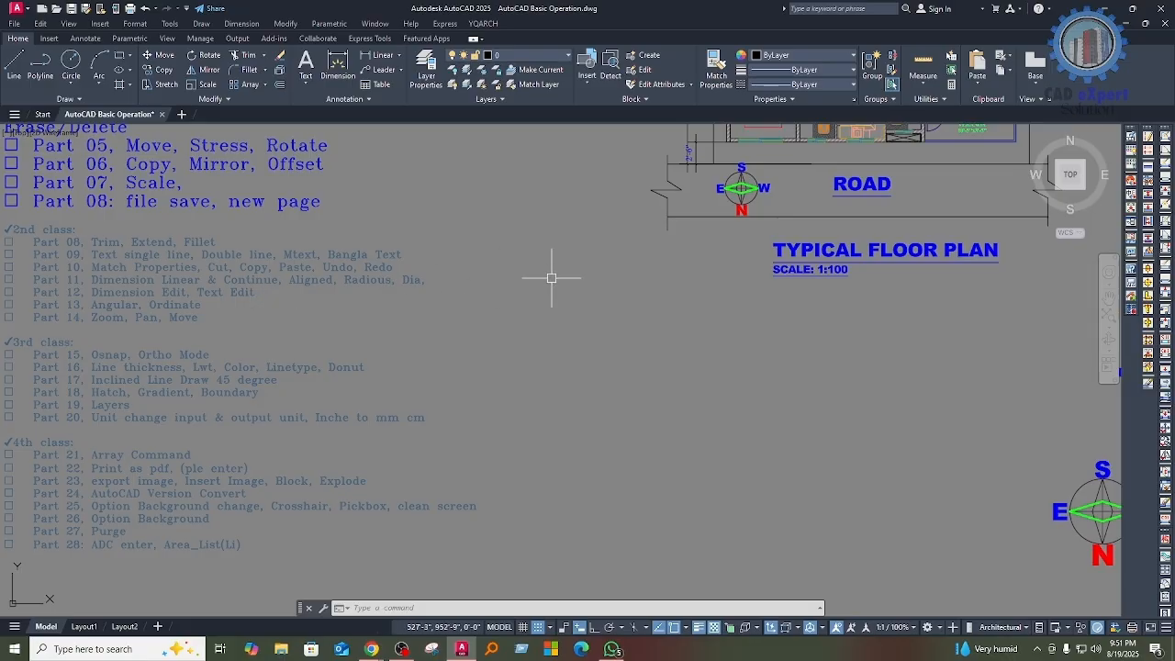
middle_drag(593, 325, 592, 318)
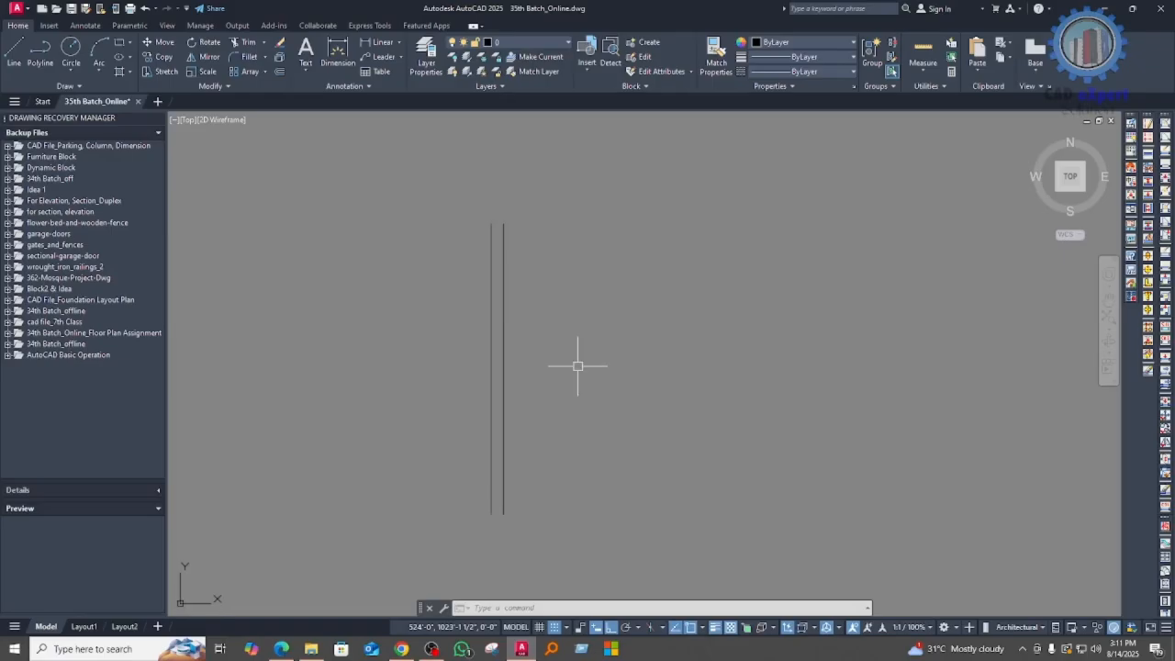
Step: Examine the upper ends of the two parallel vertical lines in the 35th Batch_Online drawing
scroll(509, 249, up, 3)
mouse_move(509, 286)
middle_down()
mouse_move(506, 250)
mouse_move(517, 273)
middle_up()
scroll(480, 247, down, 3)
scroll(500, 234, down, 2)
scroll(521, 220, up, 4)
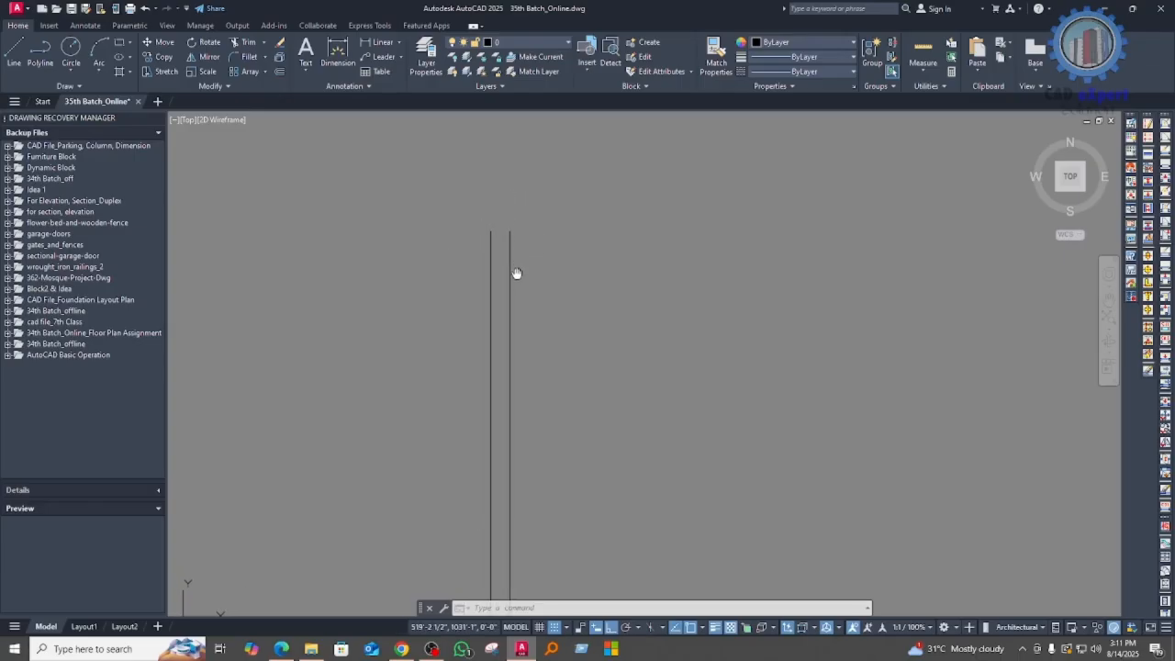
scroll(498, 263, up, 2)
middle_drag(498, 263, 508, 283)
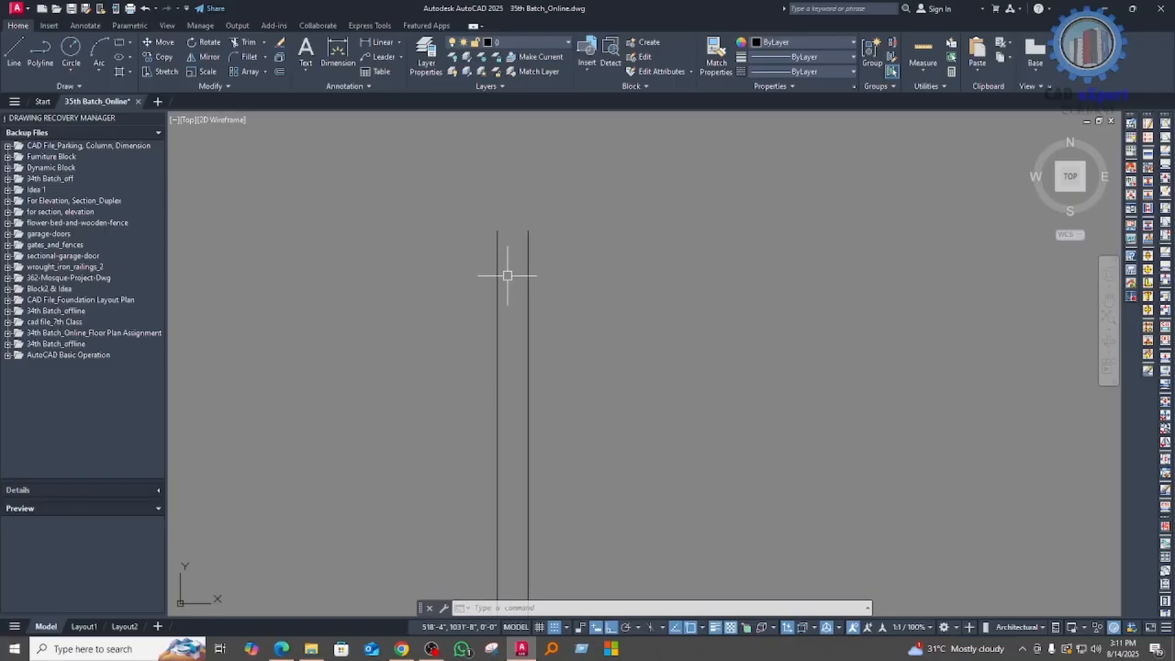
middle_drag(667, 316, 644, 253)
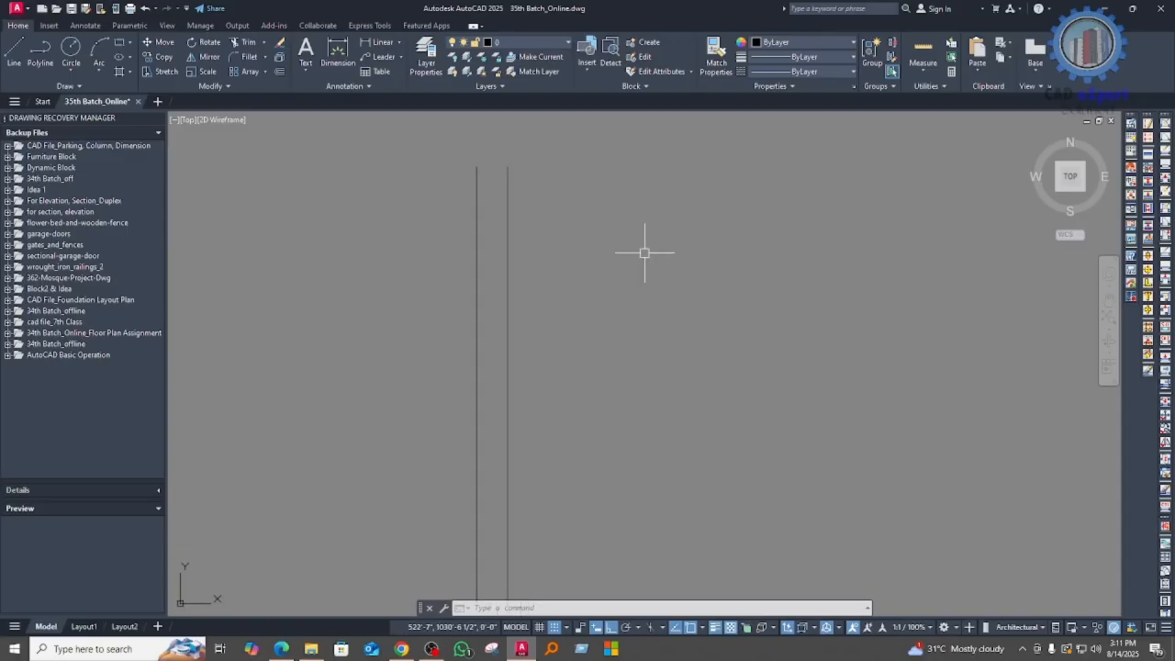
Step: Draw a breakline across the upper ends of the two parallel vertical lines, placing the break symbol at the midpoint
text(R)
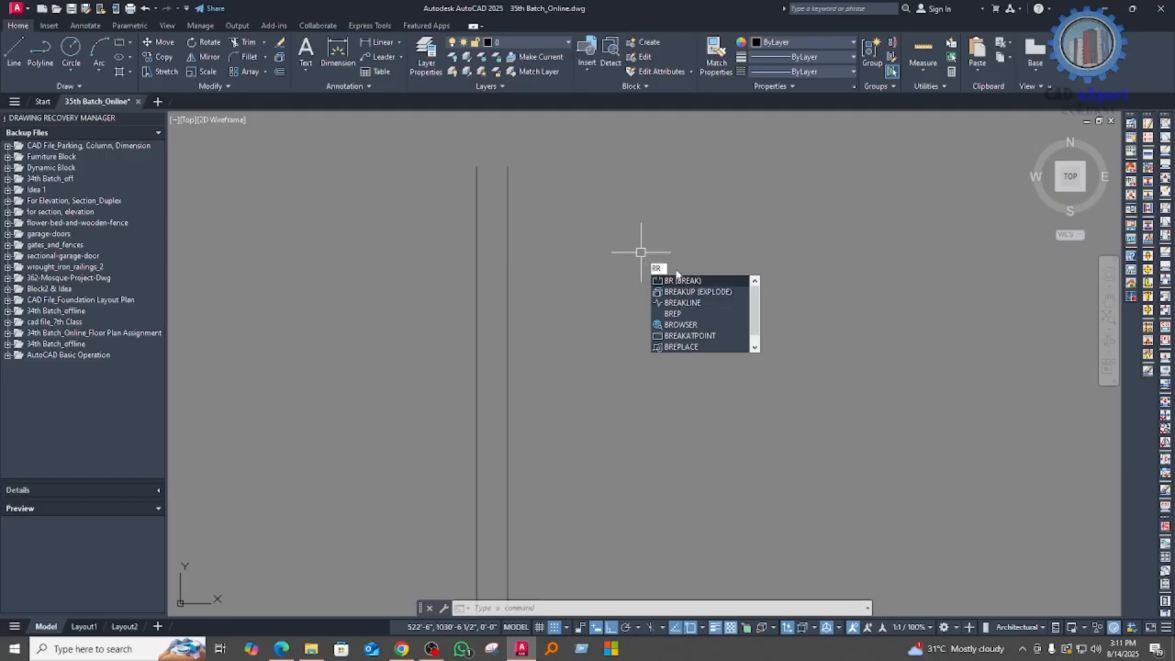
click(679, 303)
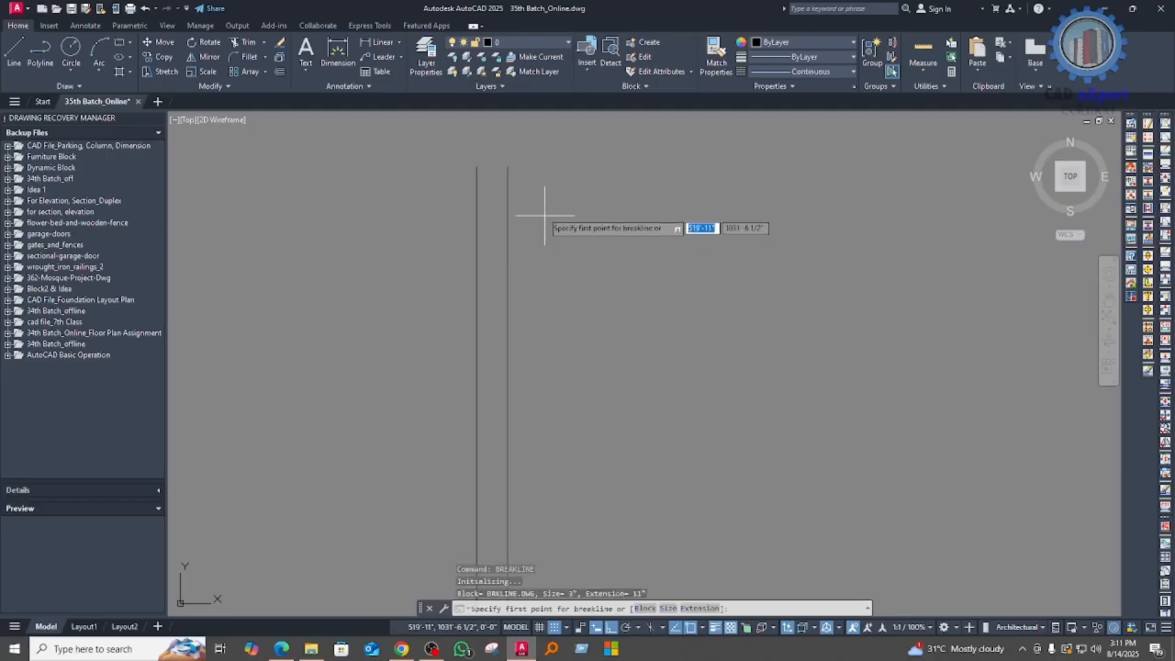
scroll(473, 163, up, 3)
middle_drag(473, 163, 482, 250)
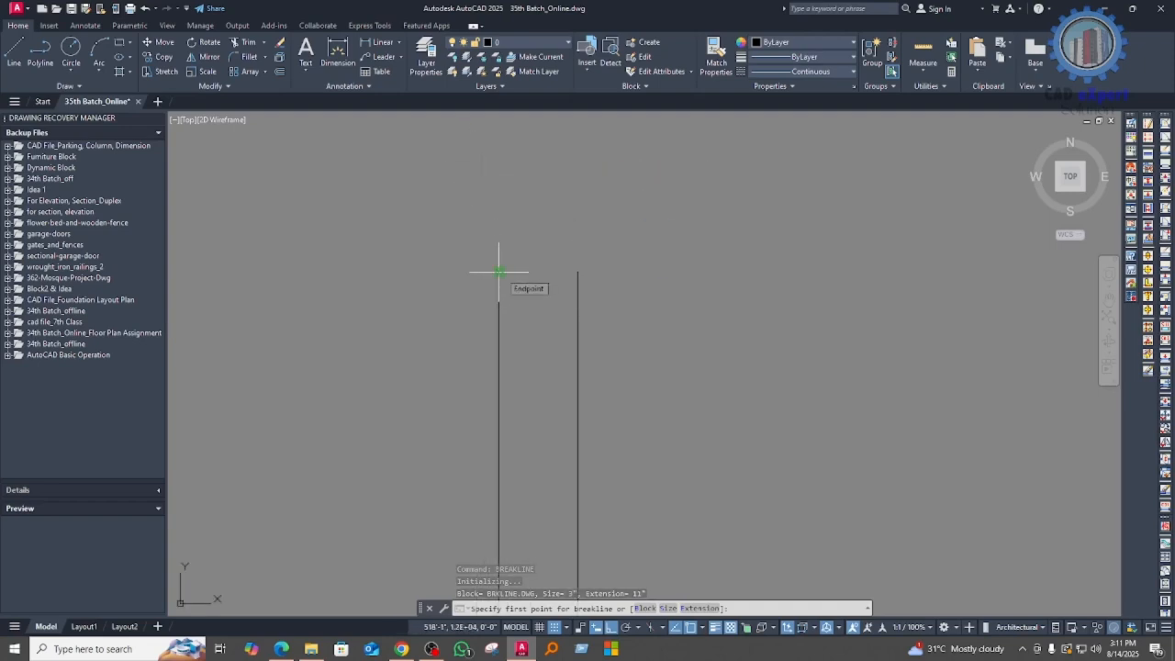
click(498, 271)
click(577, 271)
scroll(540, 270, up, 4)
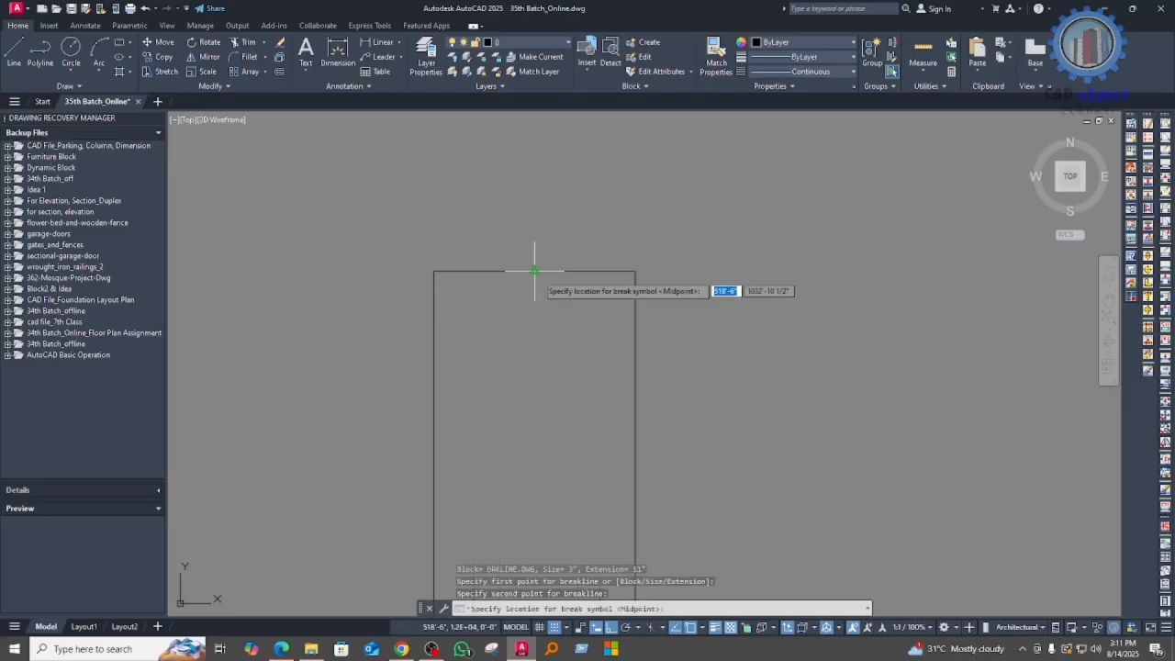
click(539, 272)
scroll(554, 294, down, 4)
scroll(546, 312, up, 4)
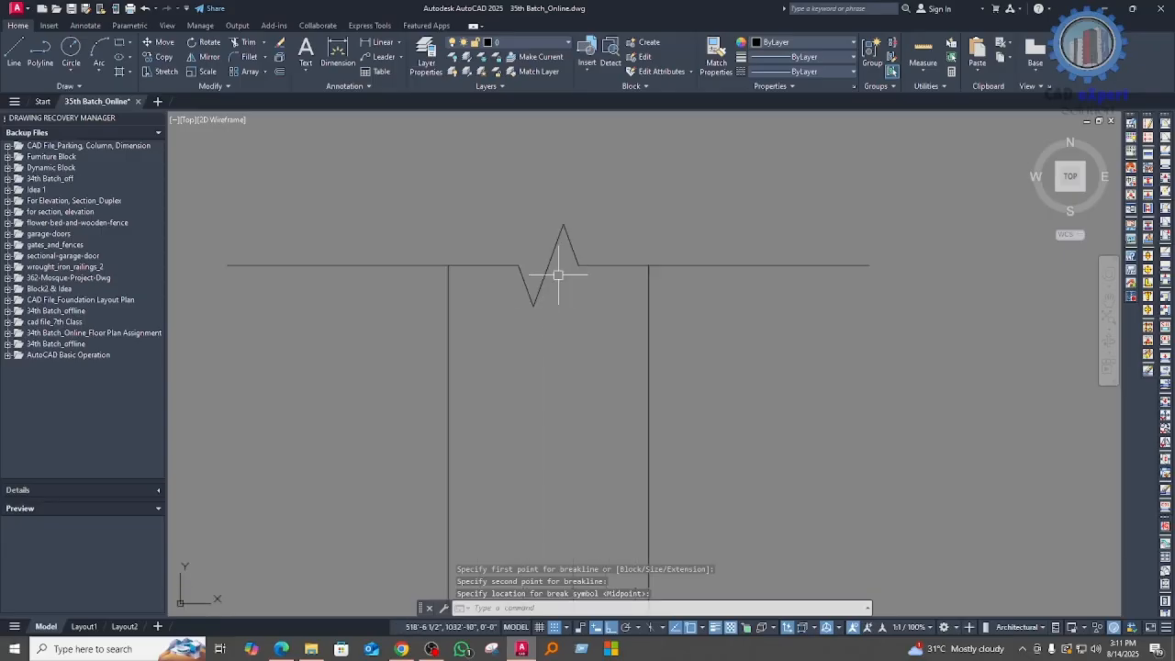
Step: Shorten both ends of the breakline by stretching its end points inward, closer to the two vertical lines
click(578, 254)
scroll(621, 293, down, 4)
scroll(576, 309, up, 3)
scroll(587, 310, down, 2)
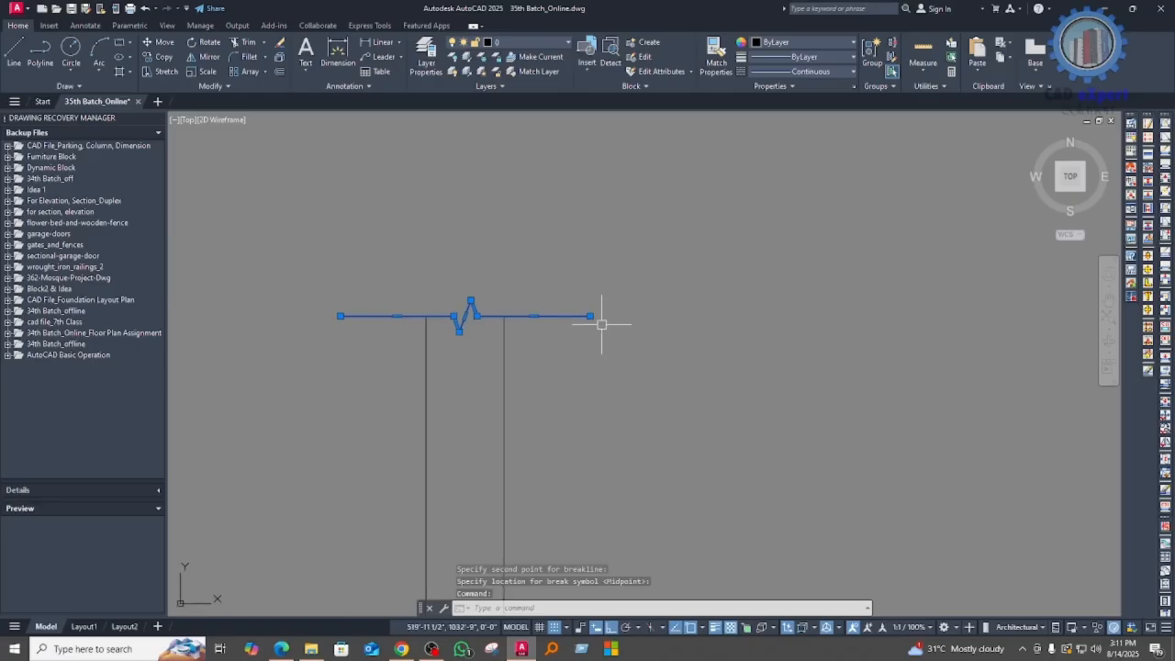
click(590, 316)
click(534, 316)
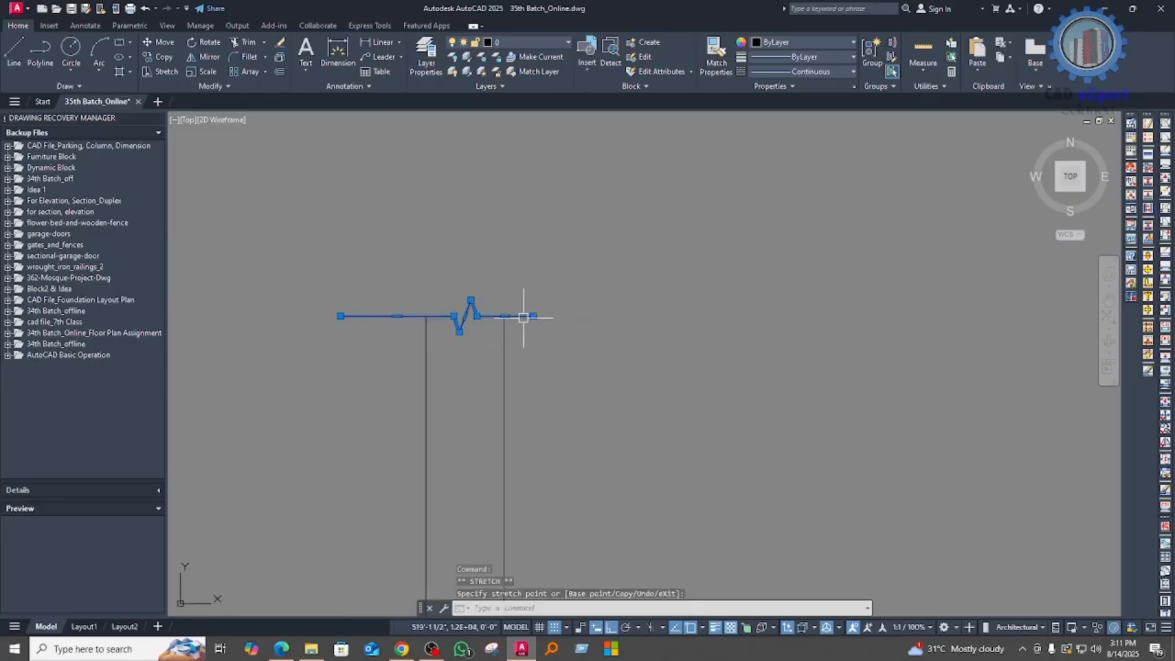
click(340, 315)
click(396, 316)
scroll(457, 328, up, 4)
middle_drag(515, 358, 535, 316)
scroll(536, 315, down, 4)
key(Escape)
Step: Examine the shortened breakline and the full length of the two vertical lines below it
middle_drag(588, 352, 620, 282)
scroll(558, 216, up, 4)
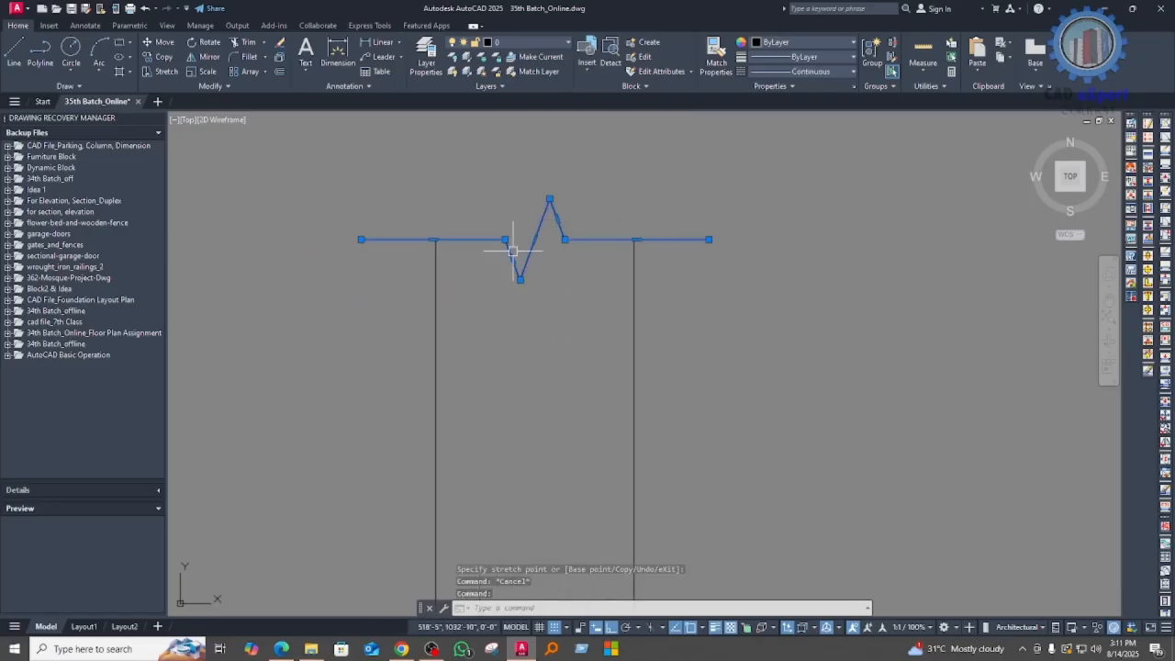
scroll(550, 279, down, 6)
middle_drag(546, 278, 603, 257)
key(Escape)
scroll(601, 250, up, 6)
scroll(601, 317, down, 4)
middle_drag(582, 318, 582, 263)
scroll(587, 270, down, 4)
middle_drag(600, 365, 571, 242)
scroll(571, 242, down, 2)
middle_drag(539, 330, 539, 399)
Step: Draw a single vertical line in the empty area to the right of the existing pair of lines
scroll(601, 347, up, 2)
middle_drag(602, 355, 586, 337)
text(l)
key(Return)
click(653, 207)
click(675, 477)
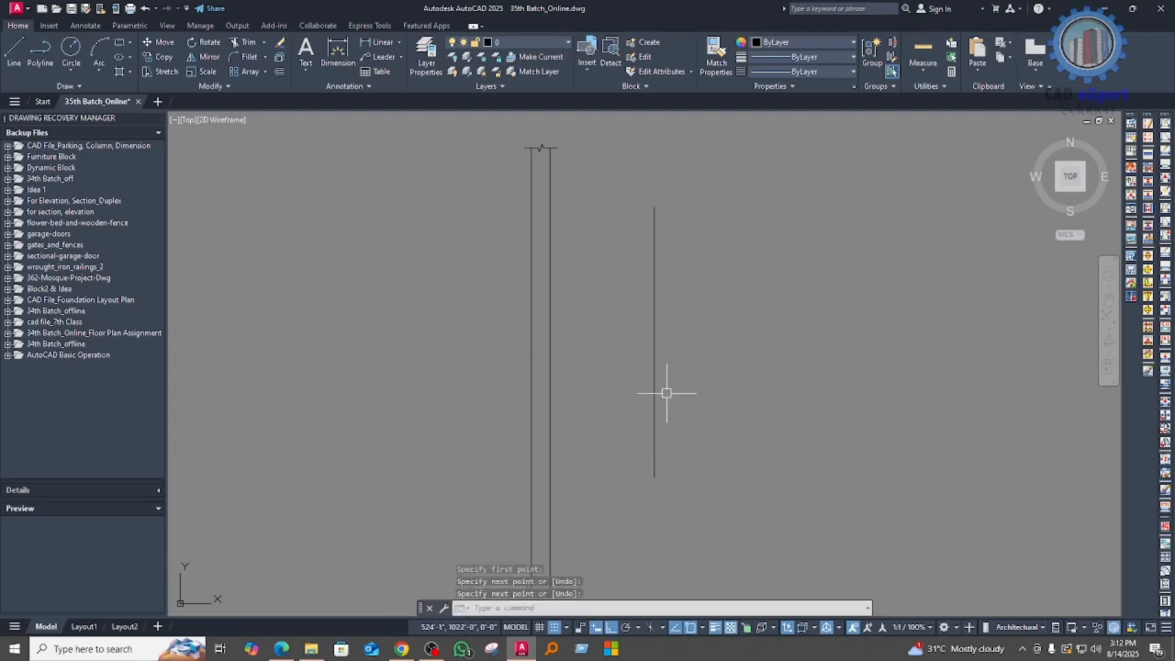
key(Escape)
Step: Offset the new vertical line 50' to its right
text(o)
key(Return)
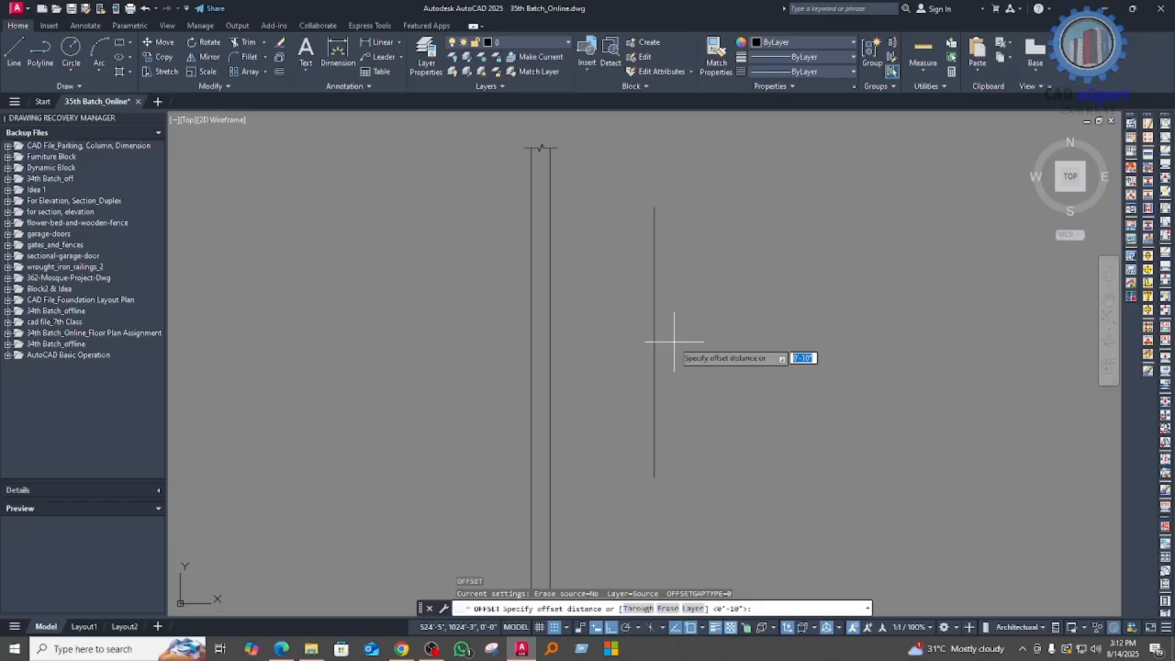
middle_drag(707, 394, 699, 401)
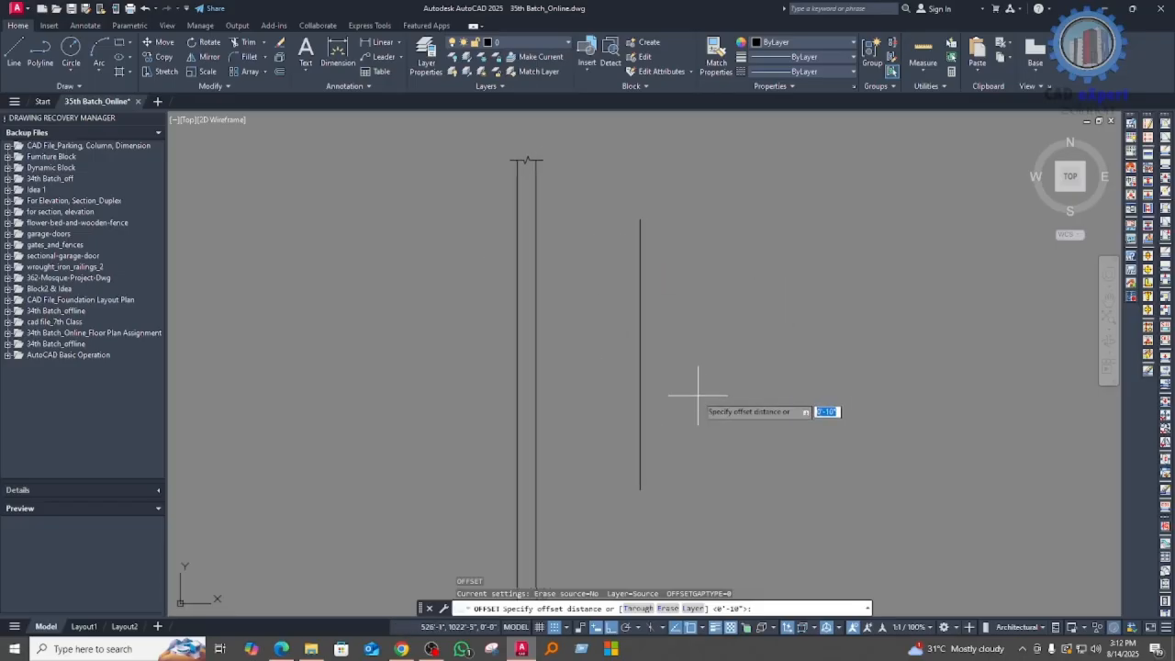
text(3/4)
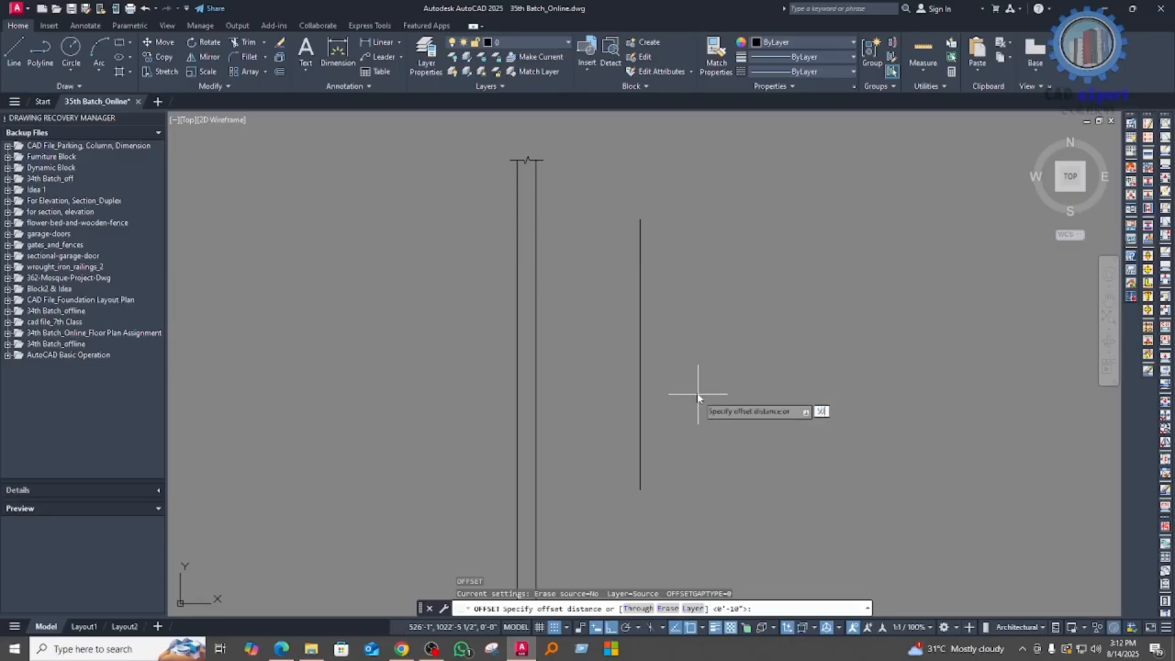
key(Return)
click(639, 347)
click(698, 395)
scroll(685, 396, down, 5)
middle_drag(815, 392, 739, 393)
scroll(644, 391, up, 5)
Step: Offset the same vertical line 50" to its right to form a wider parallel pair
key(Return)
key(Return)
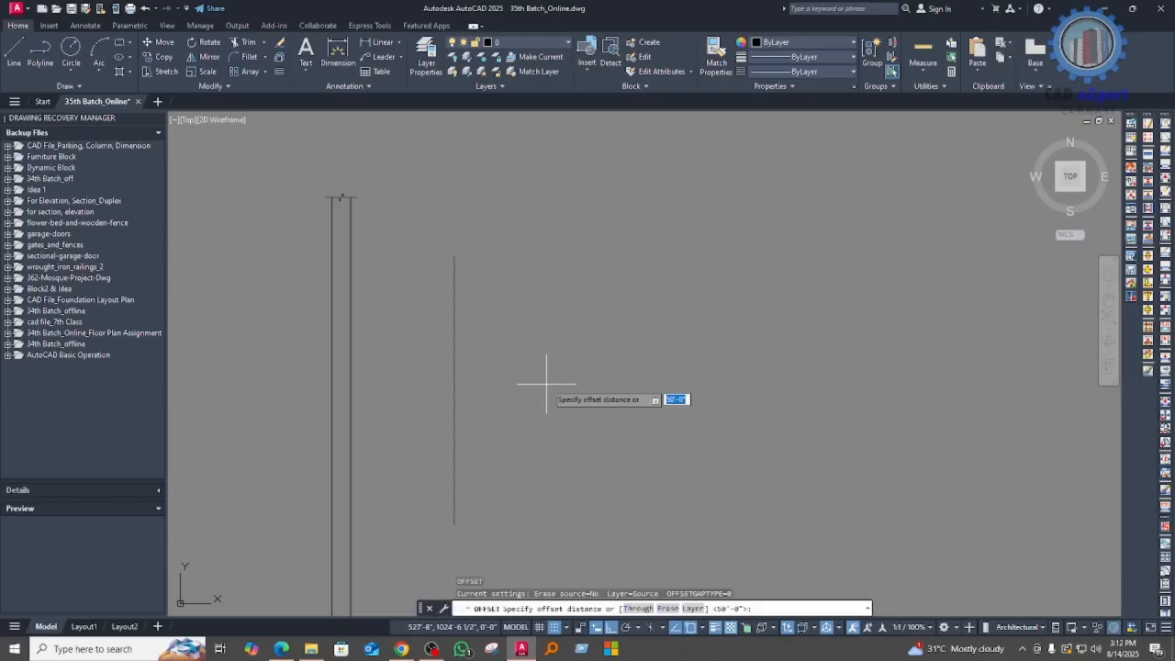
key(Return)
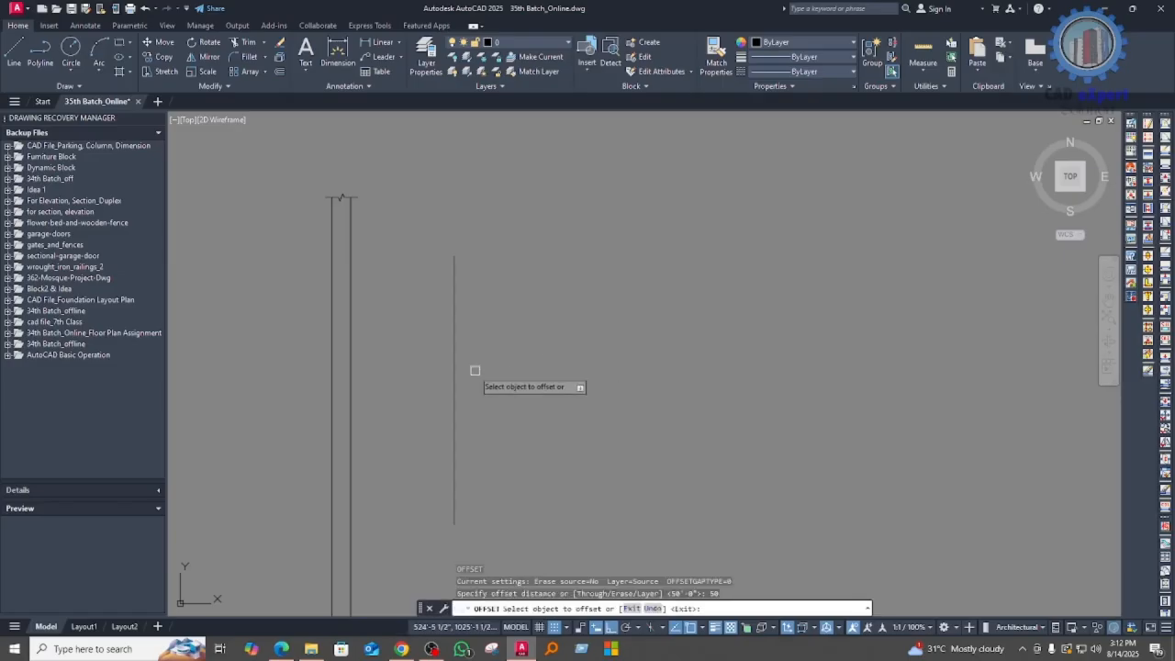
click(454, 358)
click(546, 347)
scroll(547, 347, up, 1)
middle_drag(545, 367, 603, 406)
scroll(601, 404, down, 2)
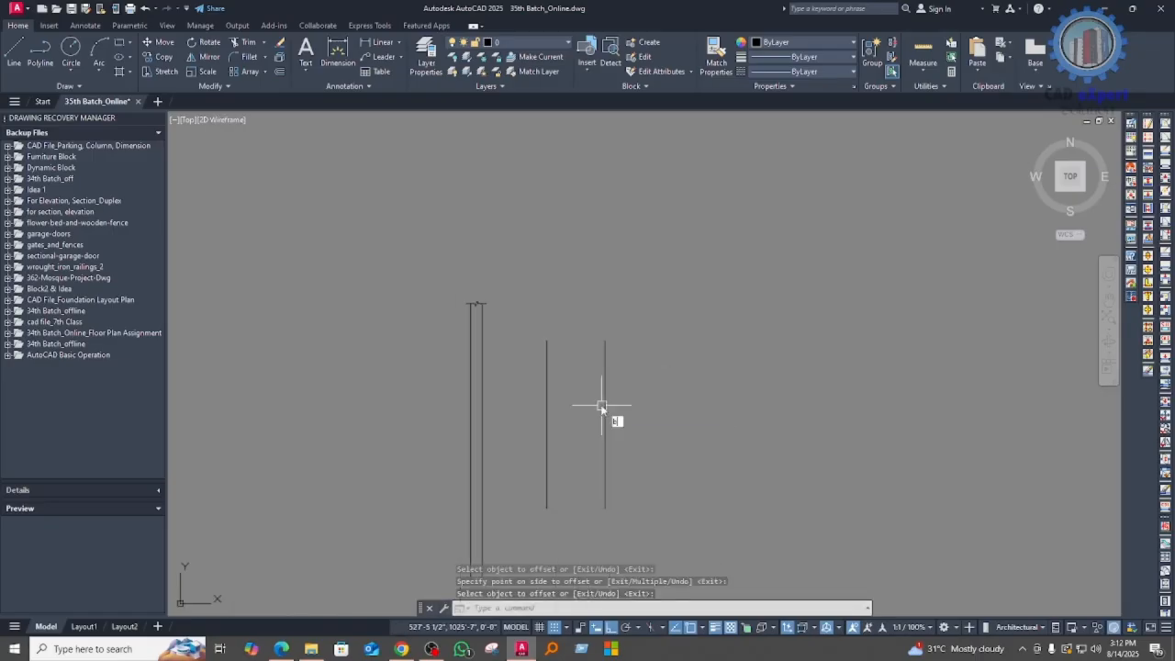
Step: Draw a breakline at the default symbol size across the upper ends of the wider pair, with the symbol midway
text(BR)
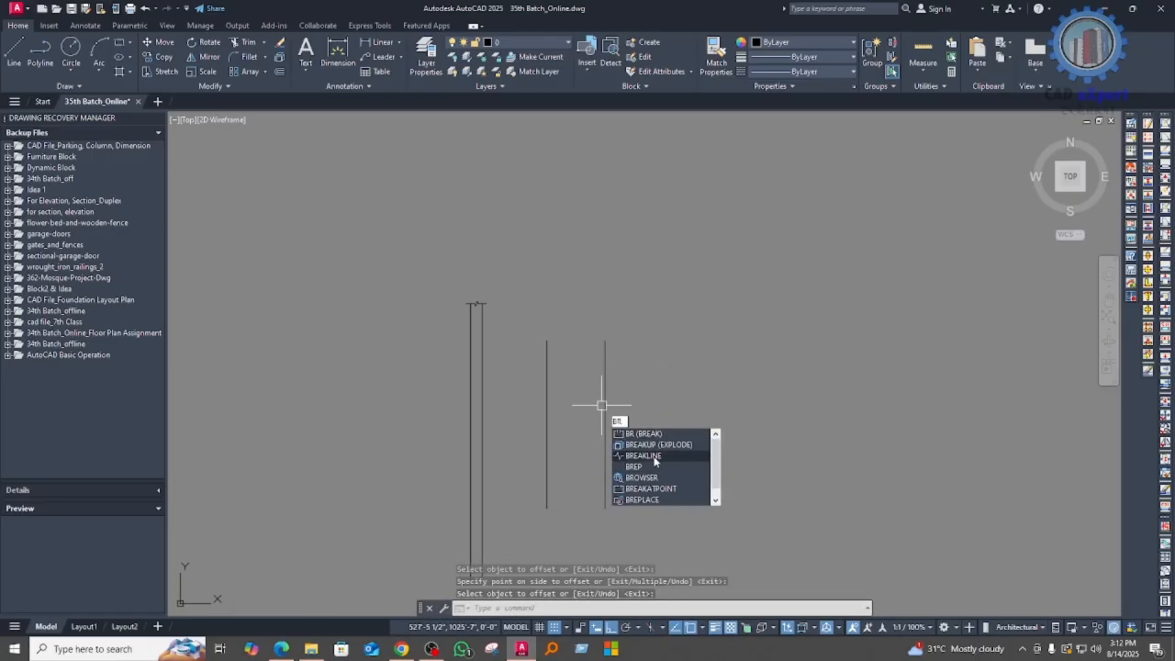
key(Return)
click(547, 340)
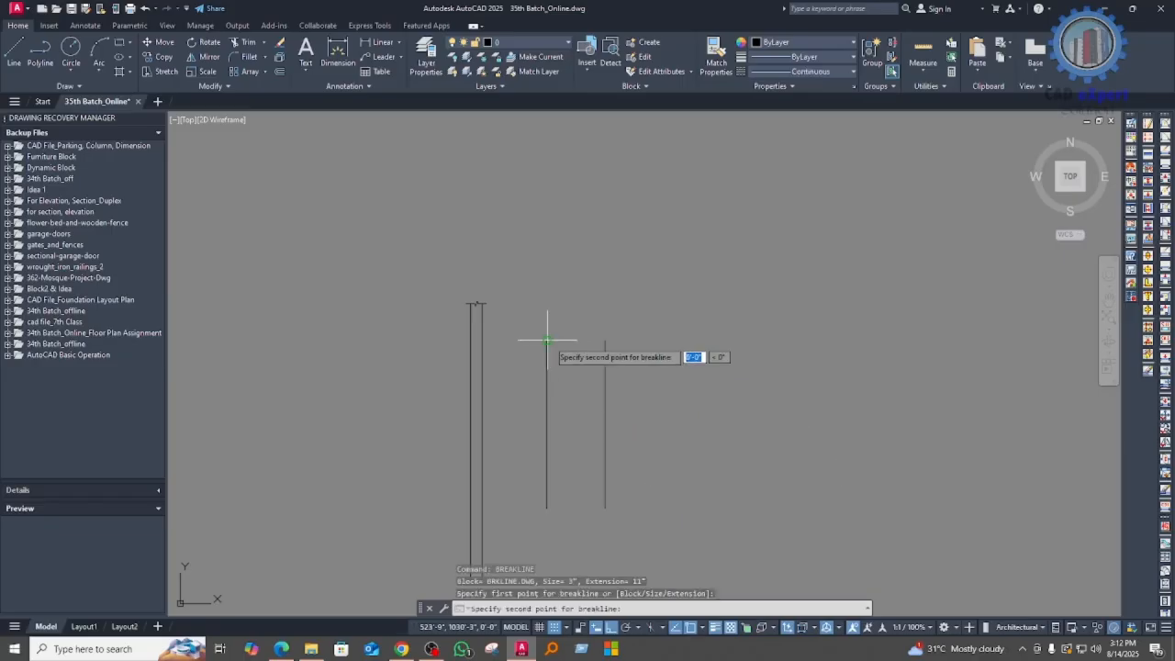
click(607, 340)
click(576, 340)
scroll(577, 348, up, 5)
scroll(711, 360, down, 2)
Step: Examine the size of the break symbol relative to the spacing of the wider pair of lines
click(834, 483)
click(503, 558)
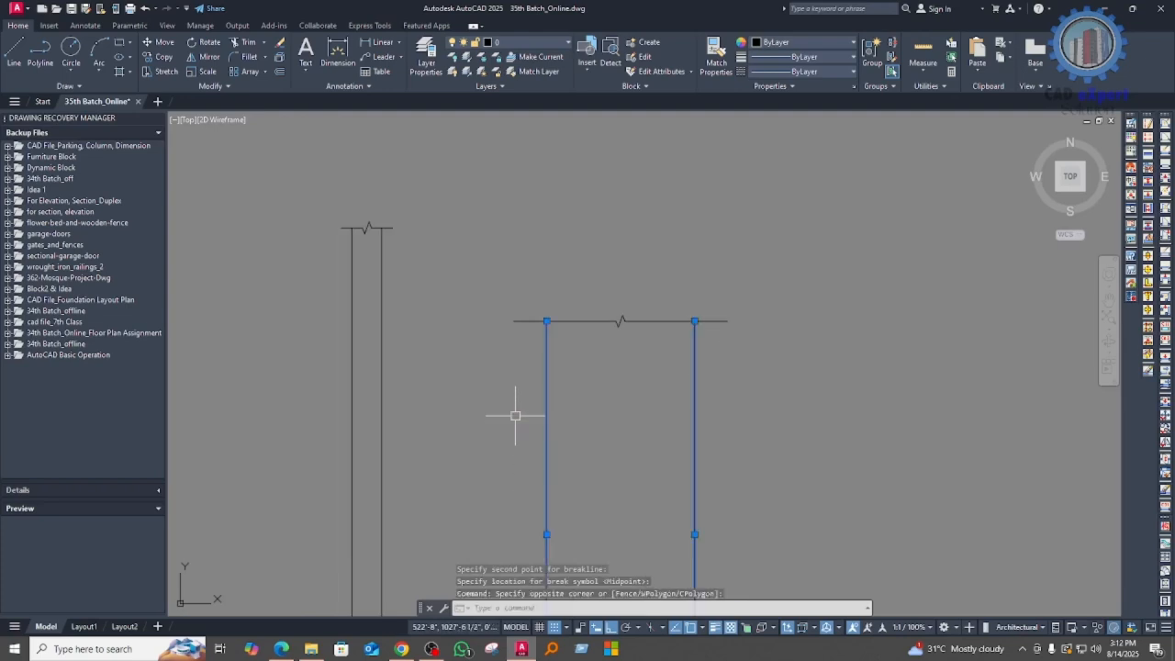
key(Escape)
scroll(622, 323, up, 4)
click(621, 322)
scroll(620, 406, down, 4)
key(Escape)
scroll(621, 376, up, 2)
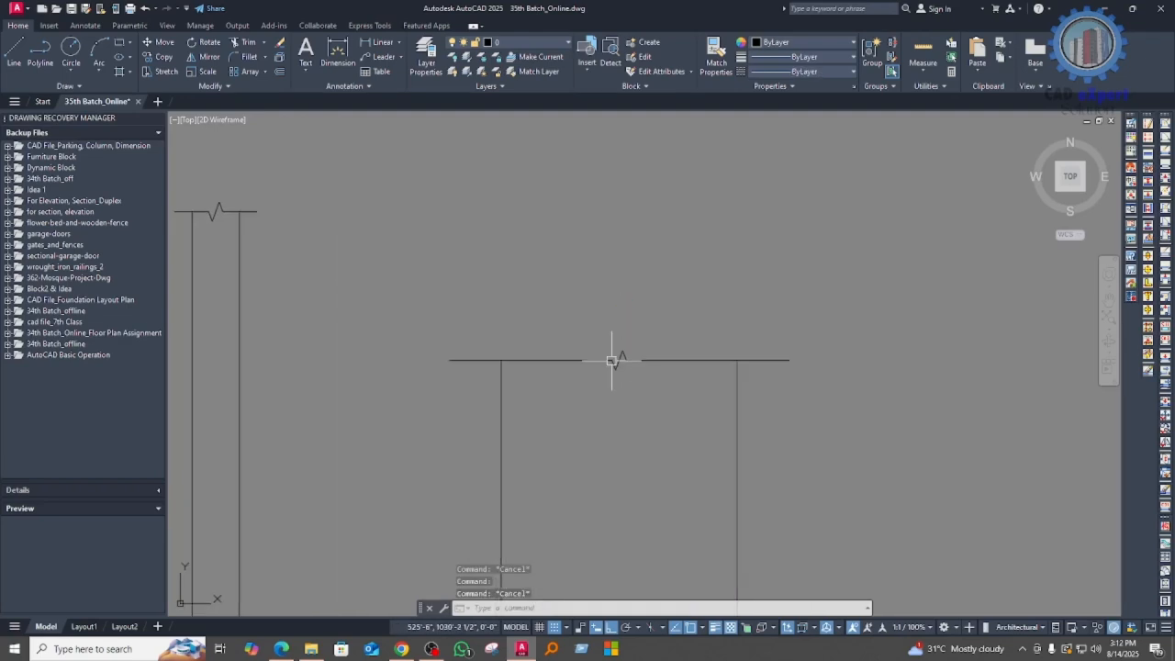
scroll(573, 386, down, 4)
middle_drag(581, 426, 584, 404)
Step: Erase the breakline across the wider pair of vertical lines
click(618, 387)
click(592, 335)
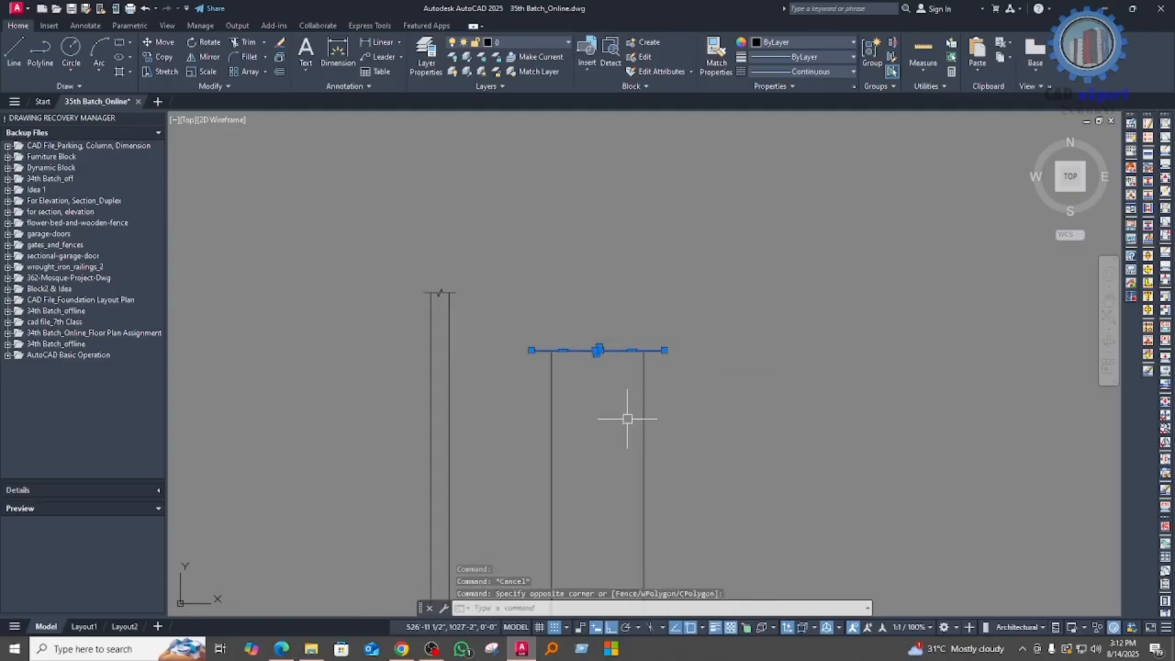
text(e)
key(Return)
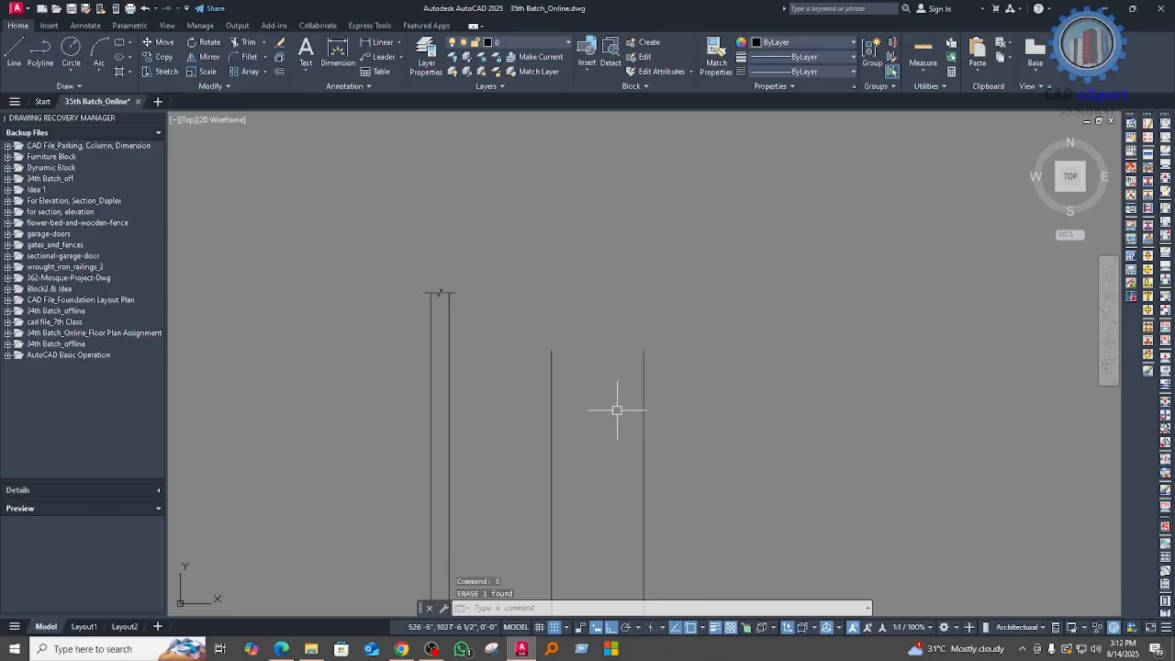
Step: Draw a breakline with symbol size 10 across the upper ends of the wider pair, placing the symbol at the midpoint
text(br)
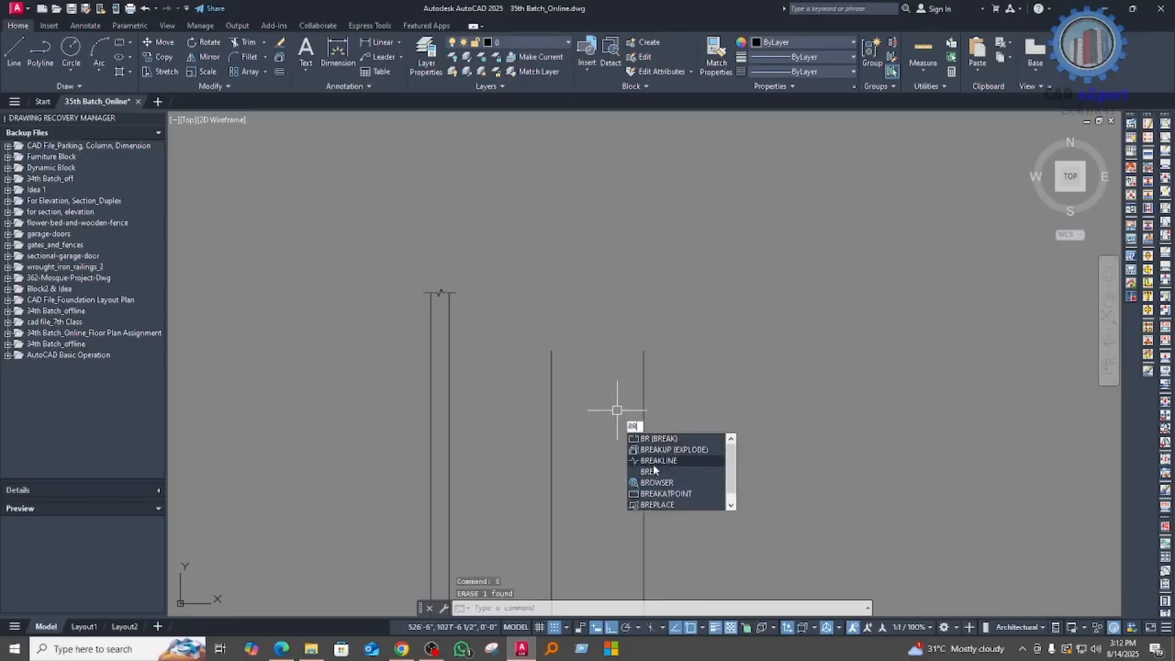
click(654, 462)
text(s)
key(Return)
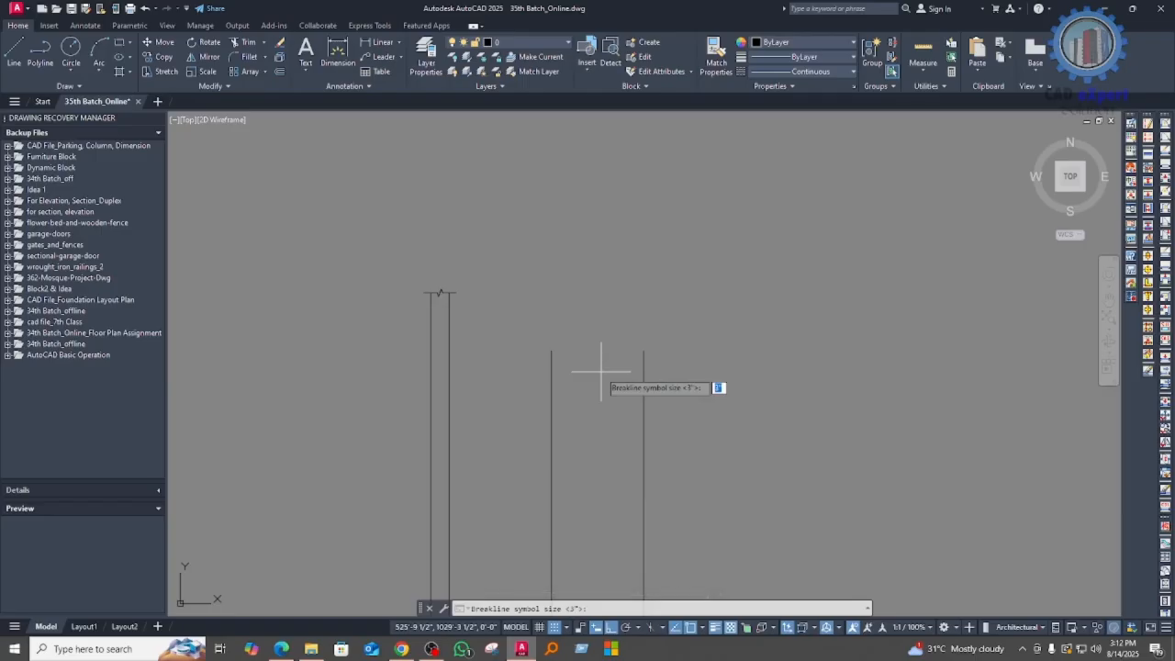
key(Return)
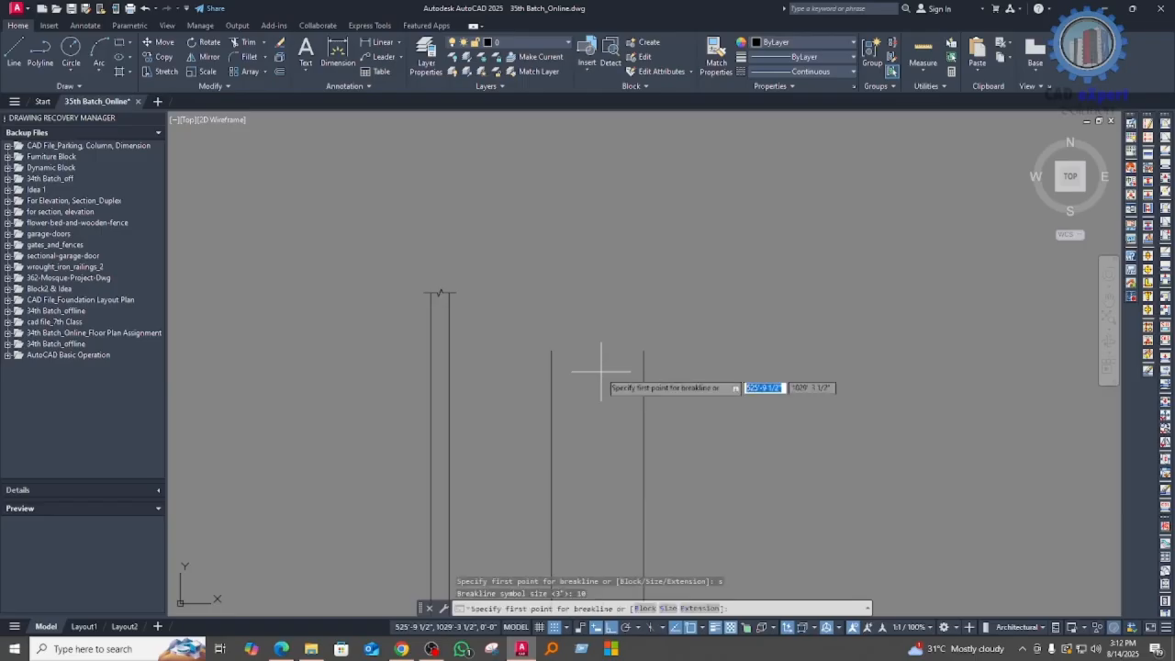
text(10)
key(Return)
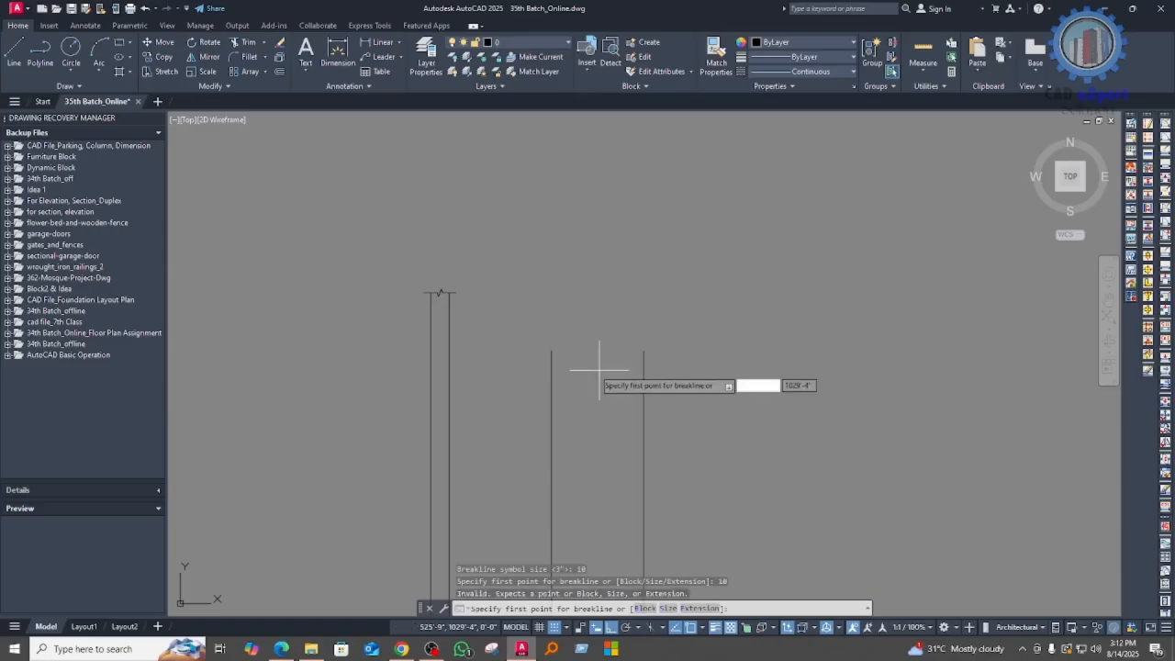
click(551, 350)
click(643, 350)
click(602, 351)
scroll(598, 365, up, 3)
scroll(666, 416, down, 2)
Step: Examine the larger break symbol and the two widely spaced lines it spans
middle_drag(678, 429, 647, 345)
click(785, 444)
click(498, 423)
key(Escape)
scroll(624, 296, up, 2)
click(624, 295)
key(Escape)
mouse_move(664, 437)
middle_down()
mouse_move(661, 457)
mouse_move(673, 448)
middle_up()
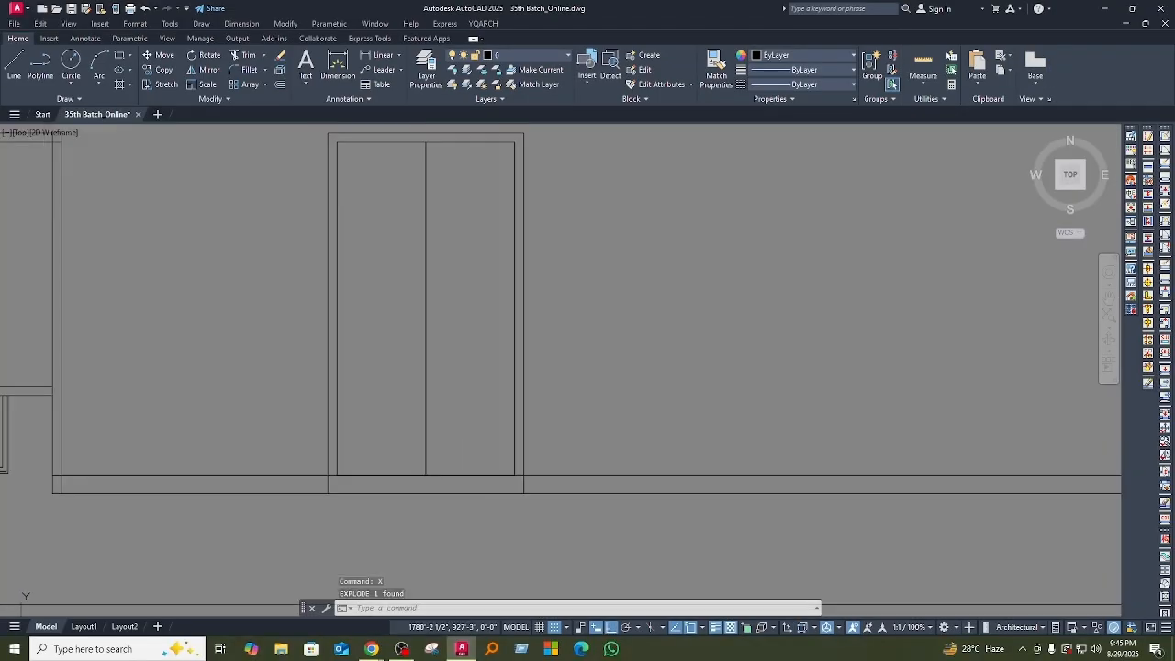
key(l)
key(Return)
key(Escape)
key(Escape)
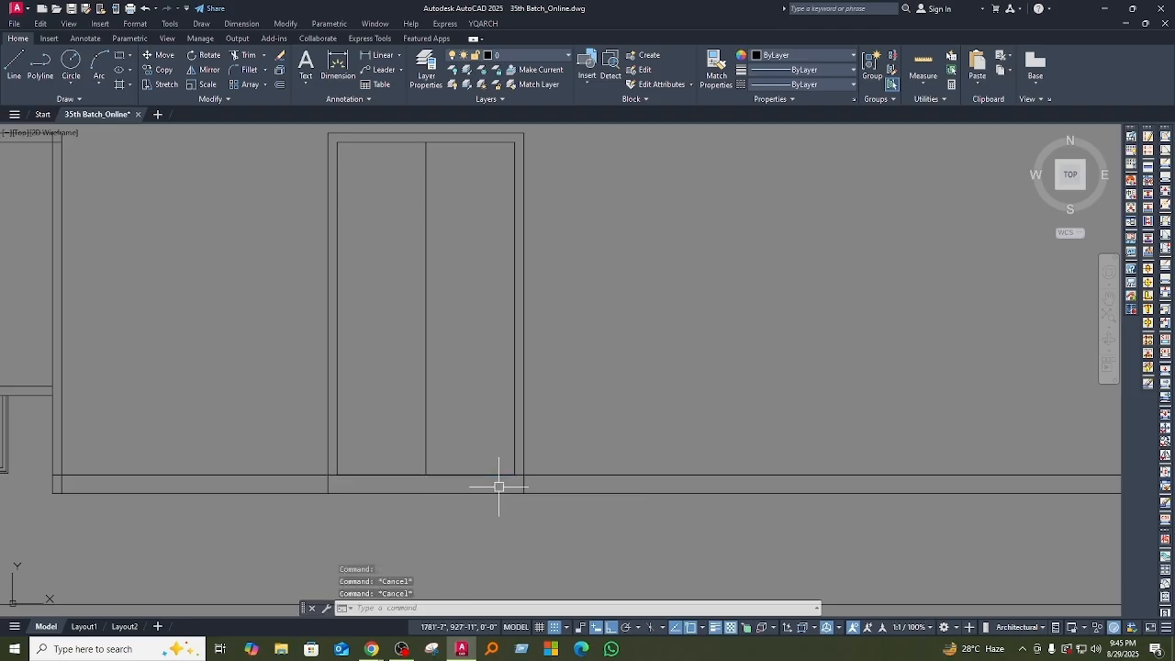
Step: Offset the bottom inner edge of the tall double-bay rectangle 3' upward
key(o)
key(Return)
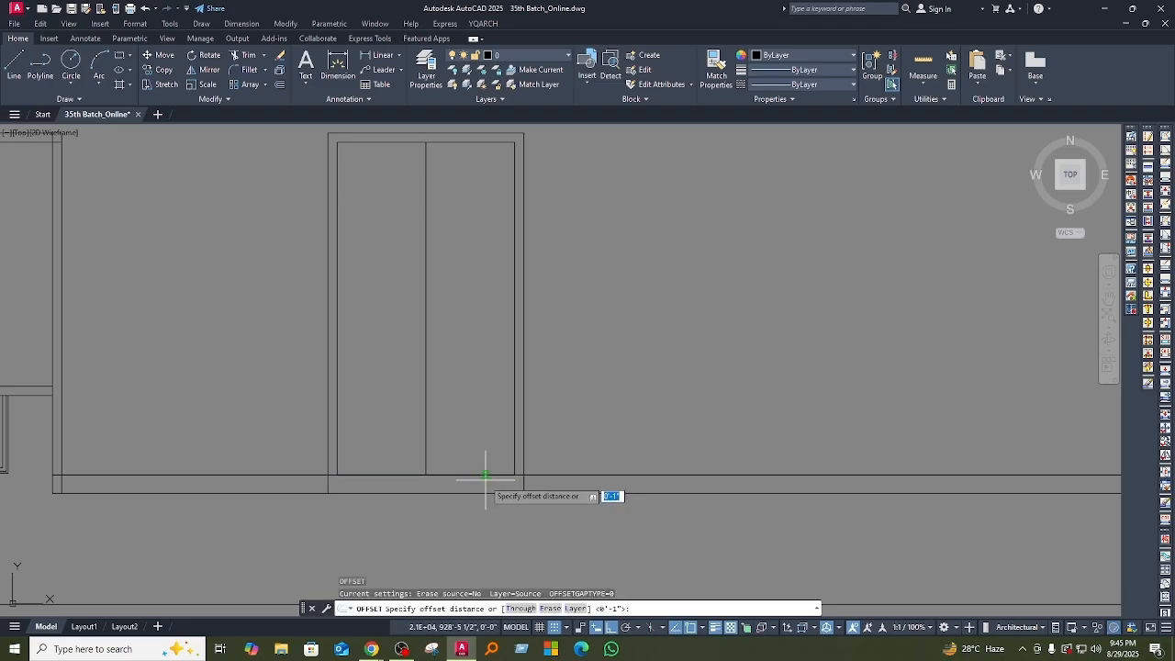
text(3')
key(Return)
click(478, 474)
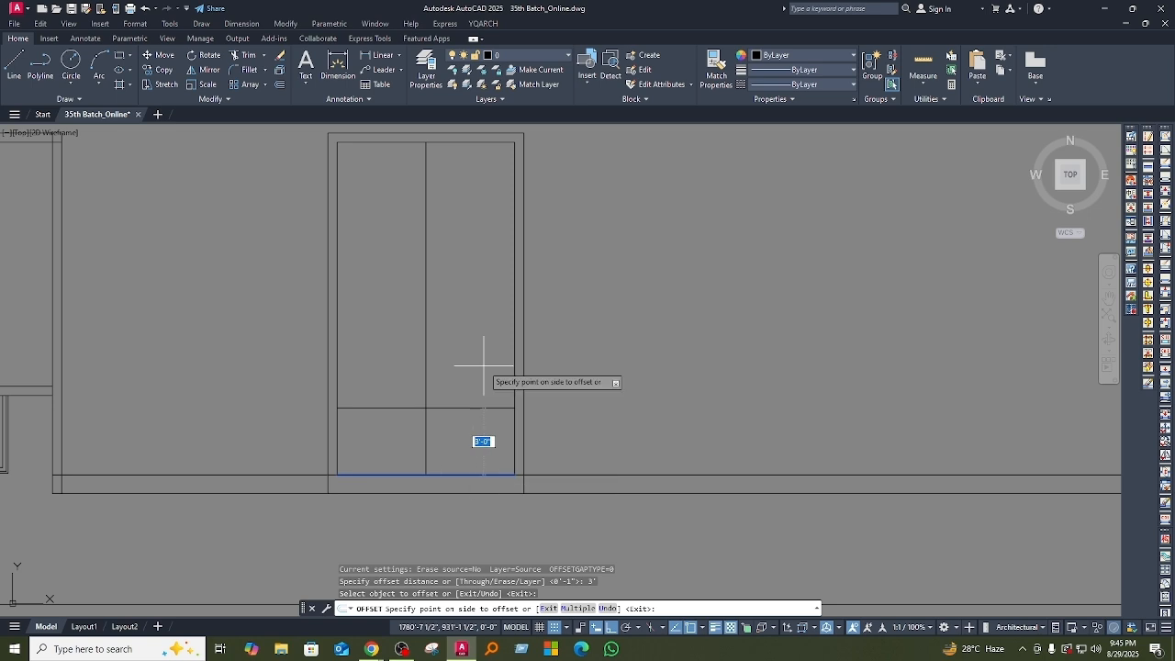
click(478, 375)
key(Escape)
Step: Offset the horizontal line inside the rectangle 10" upward to start the row of parallel lines
scroll(435, 427, up, 2)
scroll(581, 493, down, 2)
scroll(455, 438, down, 1)
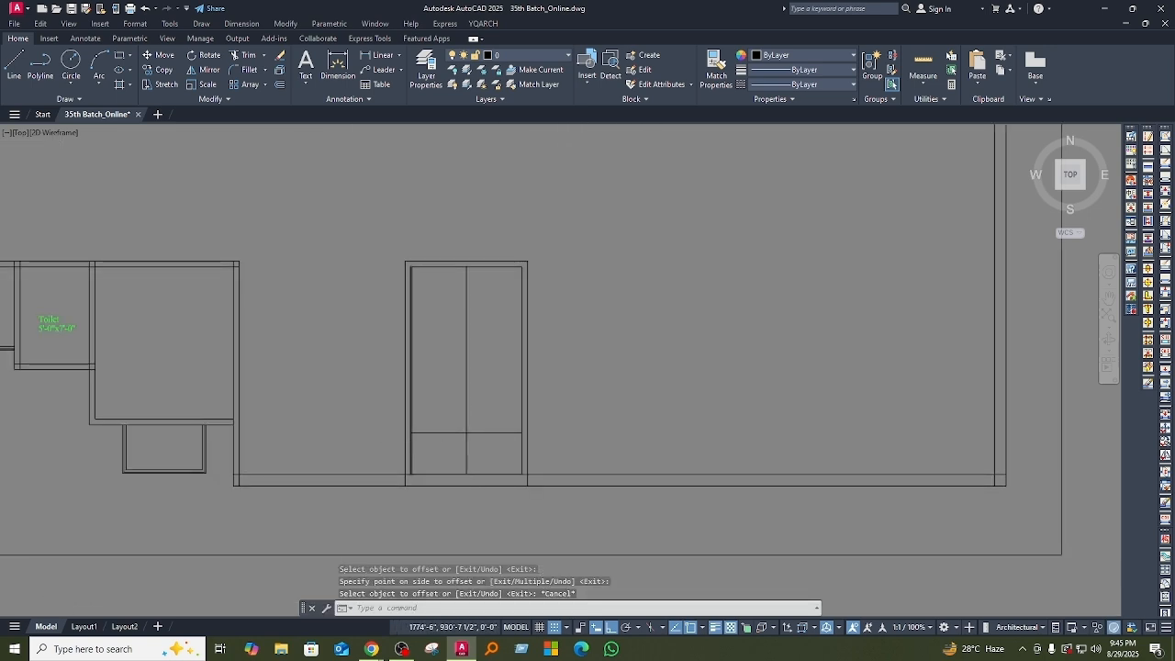
scroll(422, 446, up, 5)
middle_drag(459, 453, 485, 478)
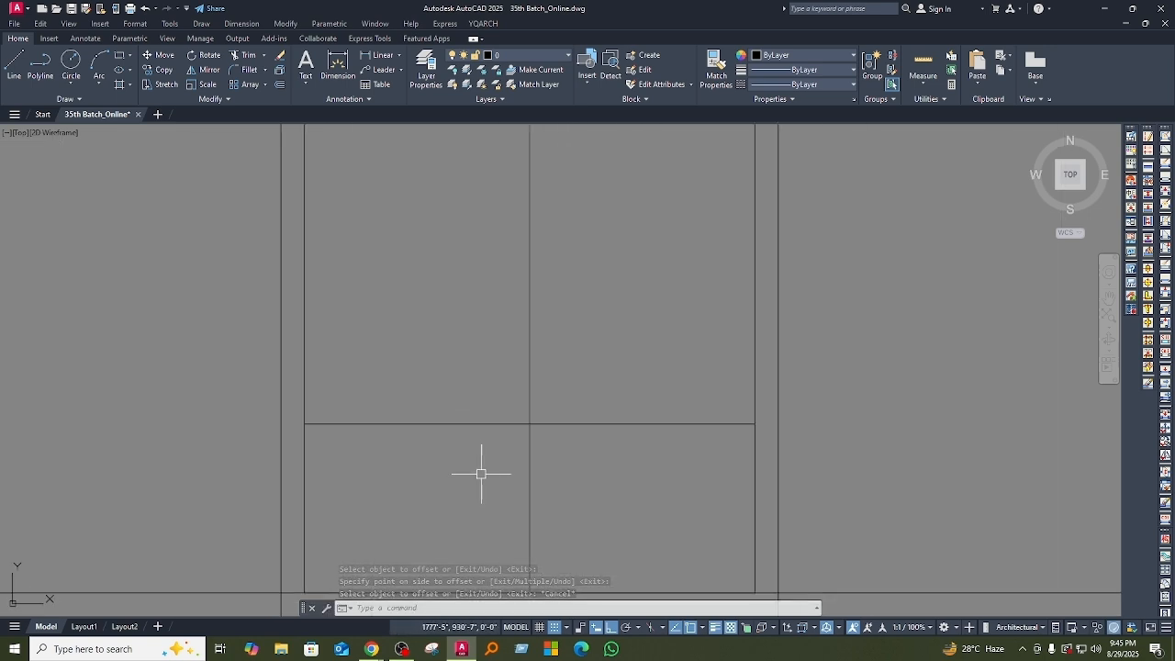
scroll(391, 463, down, 4)
text(o)
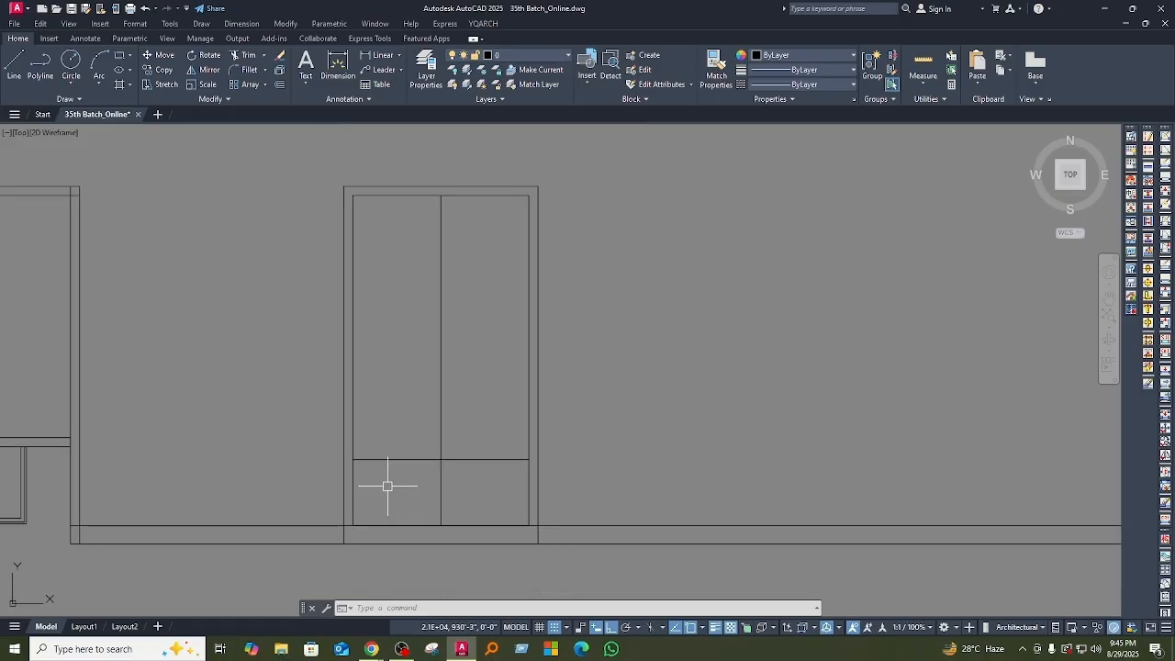
key(Return)
text(1)
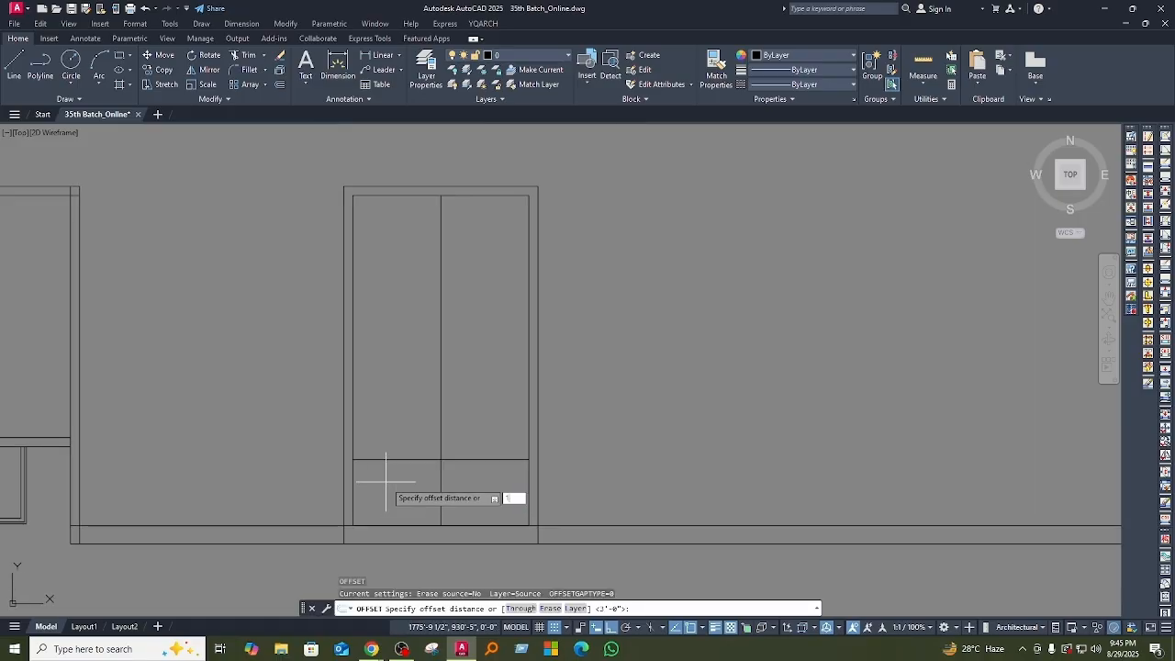
text(0)
key(Return)
click(396, 459)
click(412, 440)
key(Escape)
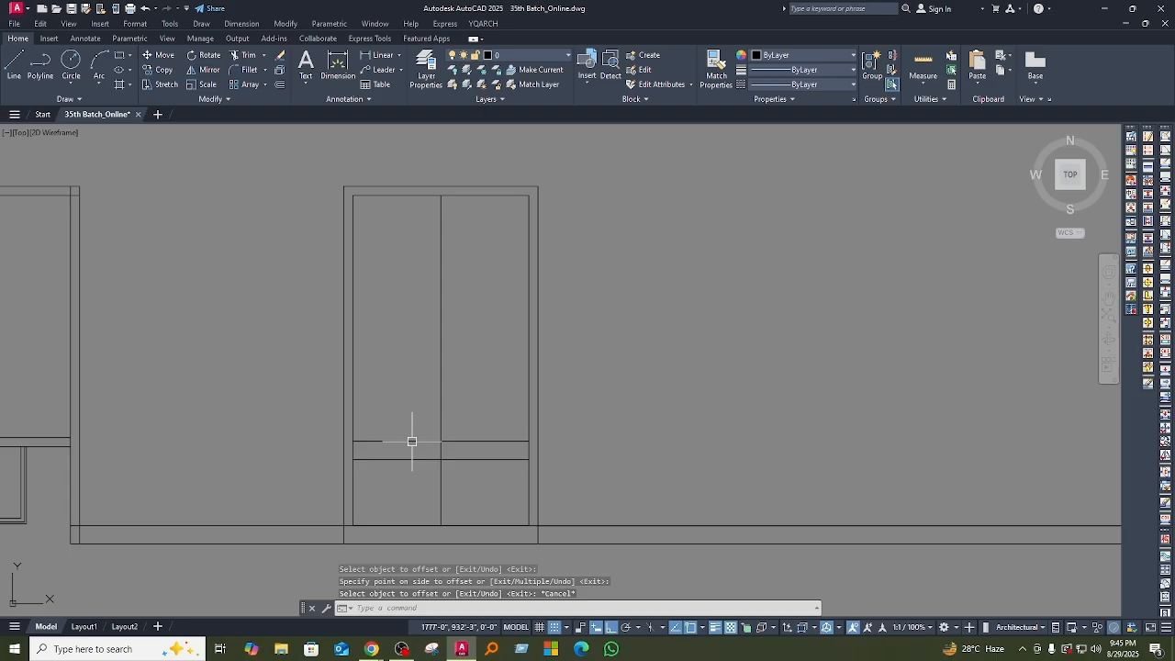
Step: Keep offsetting the topmost horizontal line 10" upward inside the rectangle, adding eight more evenly spaced lines
key(Return)
key(Return)
click(413, 441)
click(413, 420)
click(413, 423)
click(404, 410)
click(403, 404)
click(402, 390)
click(404, 386)
click(403, 376)
click(404, 370)
click(407, 327)
click(402, 351)
click(412, 330)
click(412, 331)
click(412, 310)
click(414, 313)
click(414, 257)
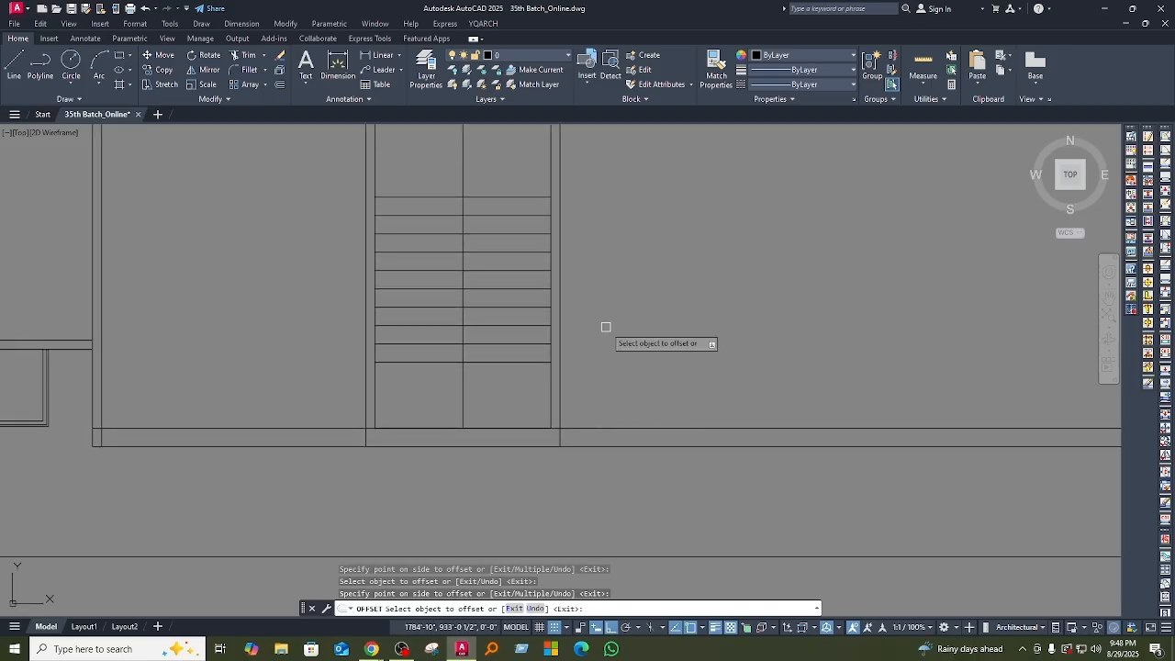
Step: End the Offset command and examine the row of evenly spaced horizontal lines inside the tall double-bay rectangle
middle_drag(605, 328, 575, 468)
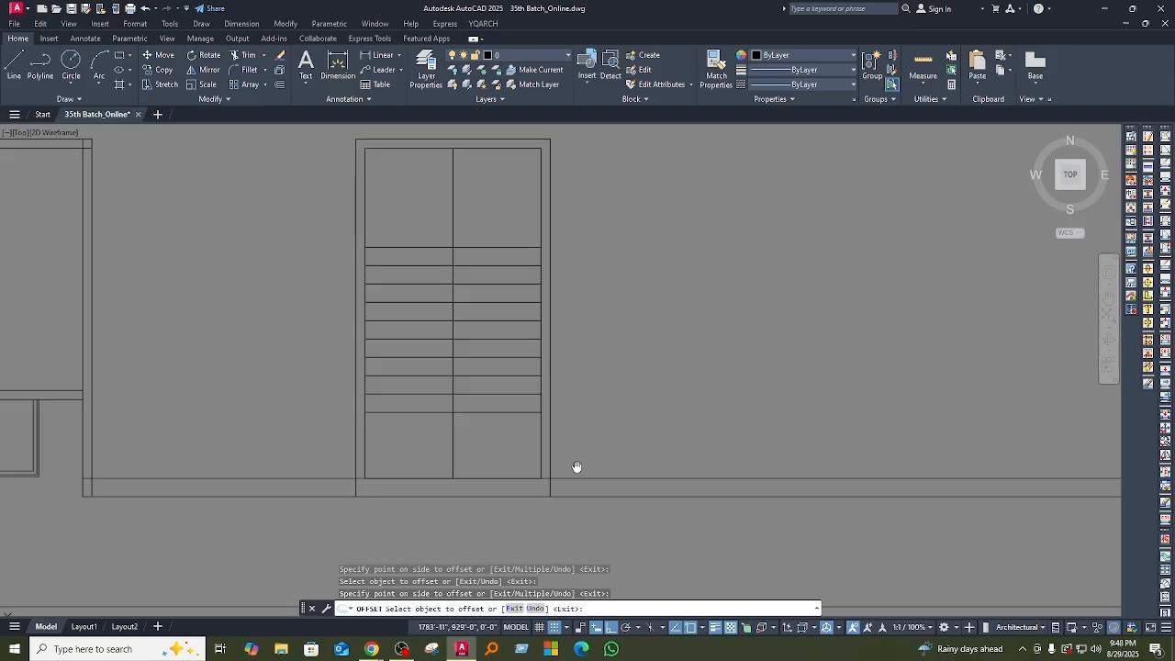
middle_drag(514, 333, 518, 397)
key(Escape)
key(Escape)
middle_drag(573, 369, 574, 370)
scroll(484, 374, up, 2)
mouse_move(485, 373)
middle_down()
mouse_move(483, 363)
mouse_move(466, 366)
middle_up()
key(Return)
scroll(466, 345, down, 2)
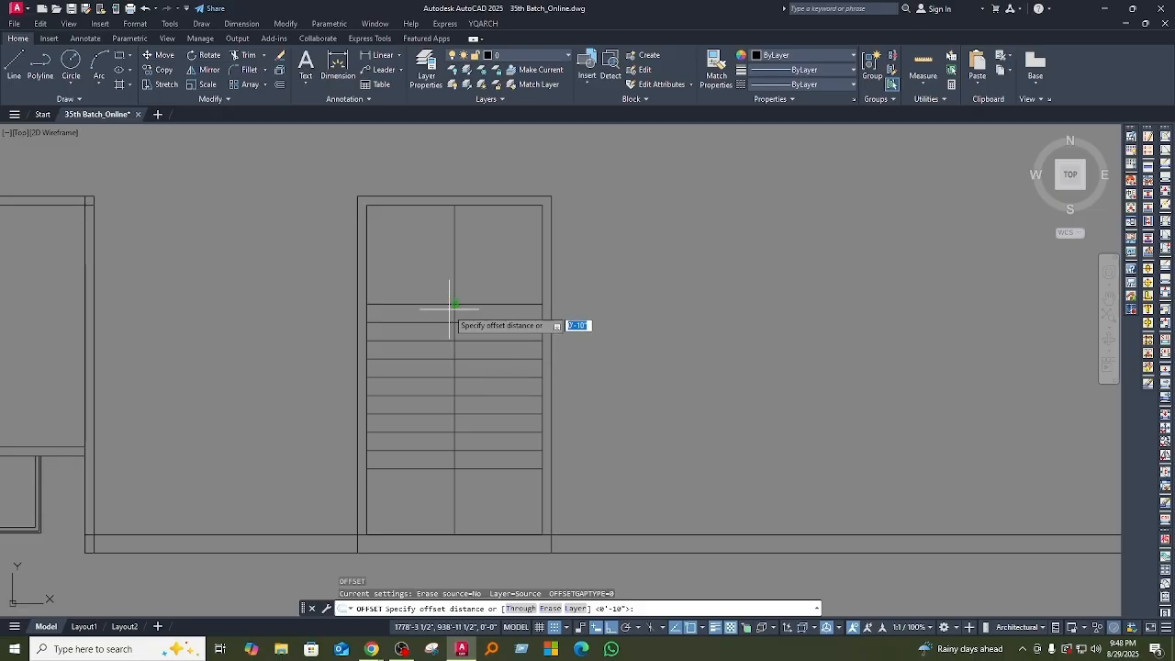
key(Escape)
key(Escape)
key(Escape)
click(417, 483)
click(379, 273)
key(Escape)
key(Escape)
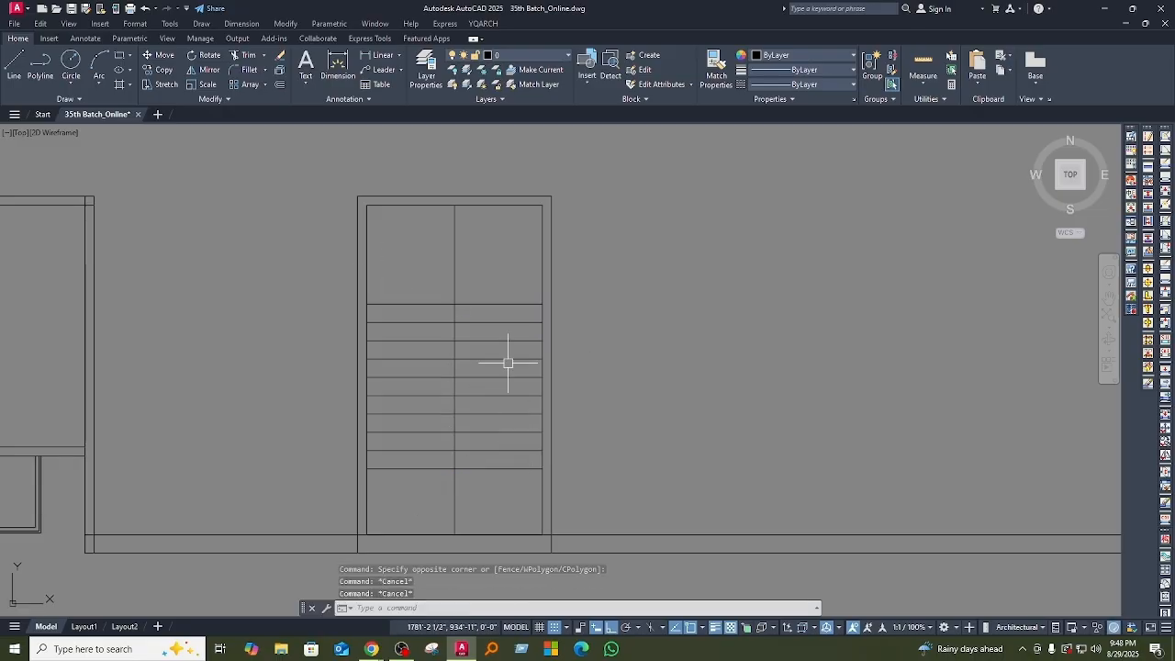
middle_drag(514, 405, 486, 366)
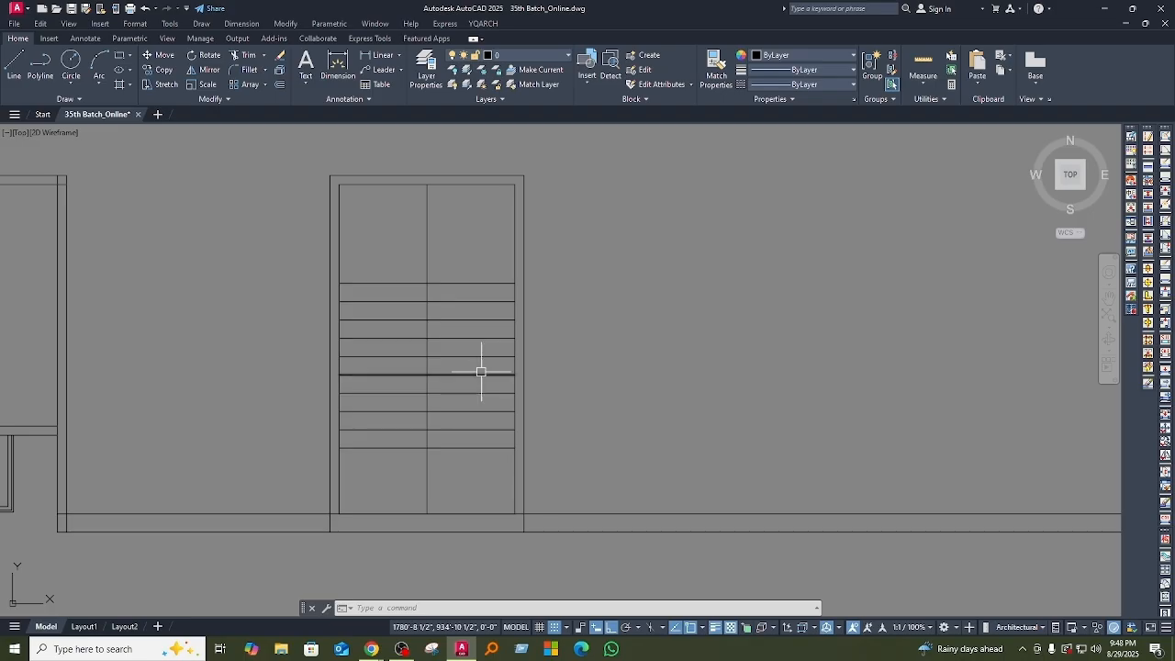
middle_drag(480, 373, 480, 390)
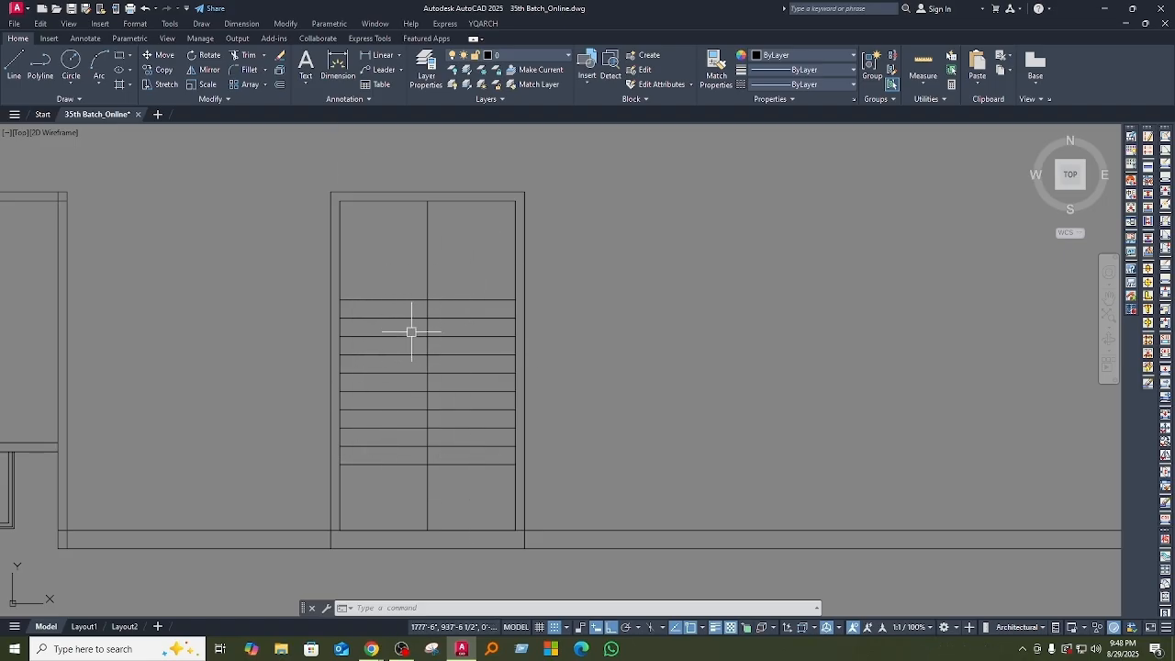
middle_drag(498, 392, 498, 374)
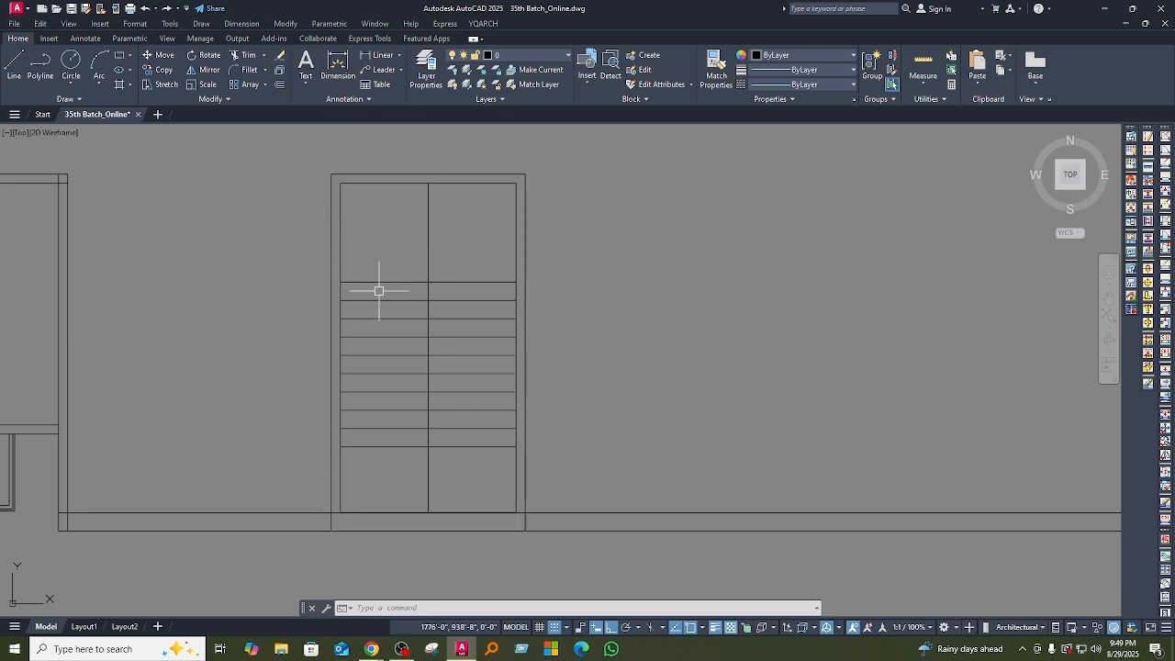
Step: Offset the vertical centre line of the double-bay rectangle 3" to each side
middle_drag(381, 404, 377, 385)
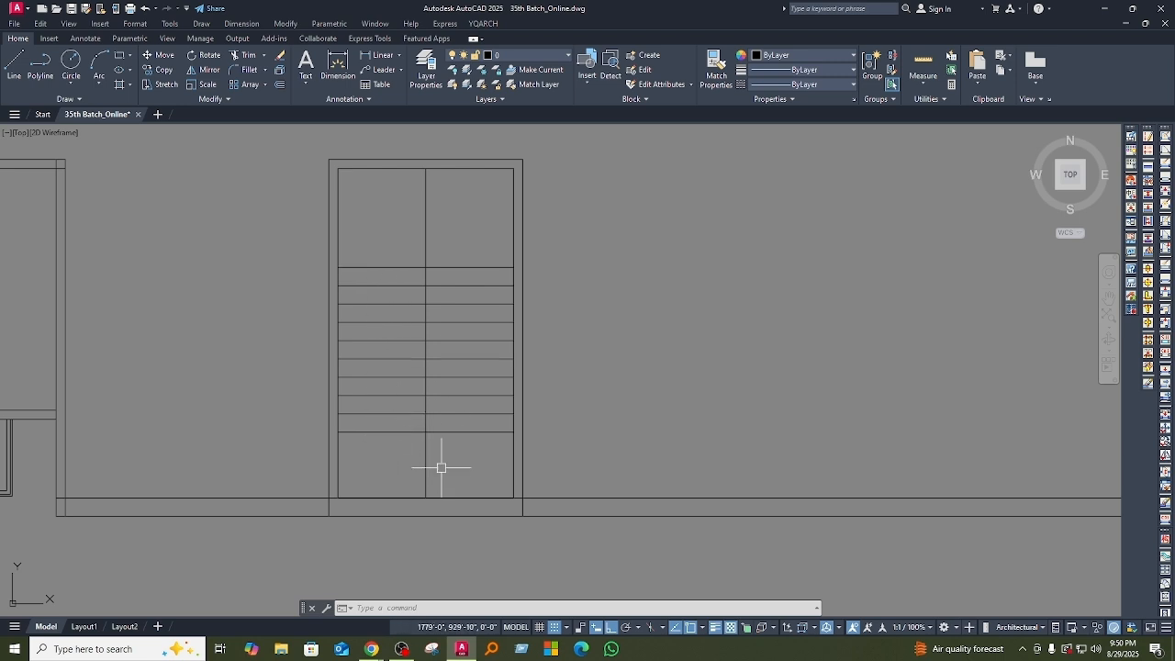
text(o)
key(Return)
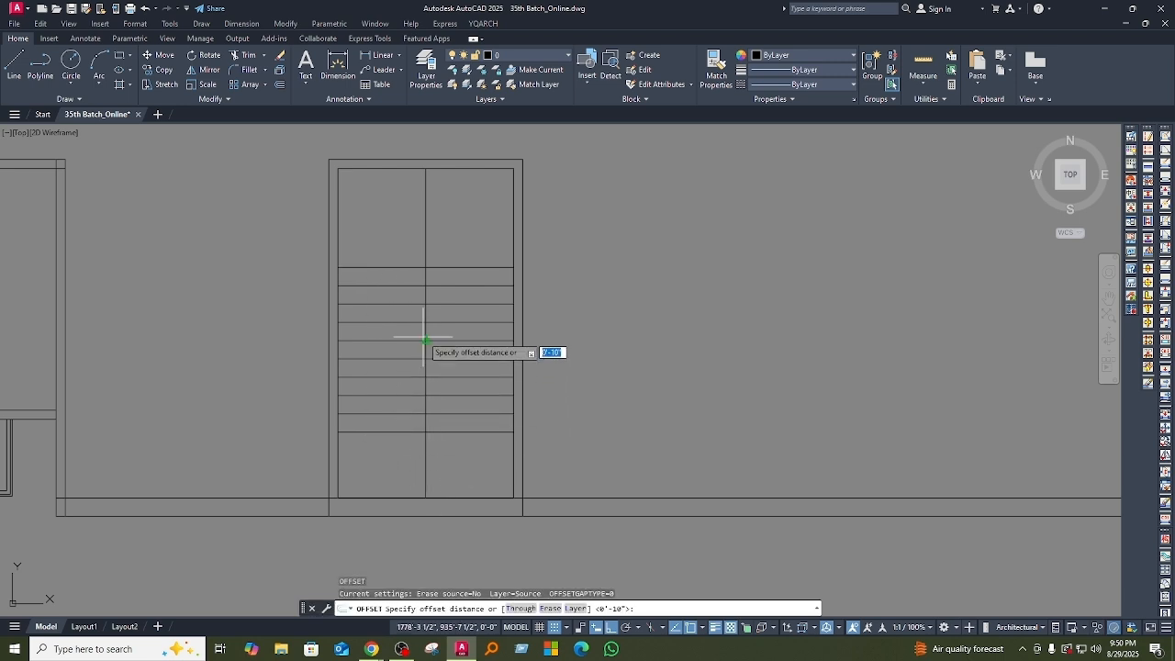
text(3)
key(Return)
click(425, 466)
click(462, 453)
click(424, 446)
click(377, 446)
key(Escape)
scroll(424, 430, up, 4)
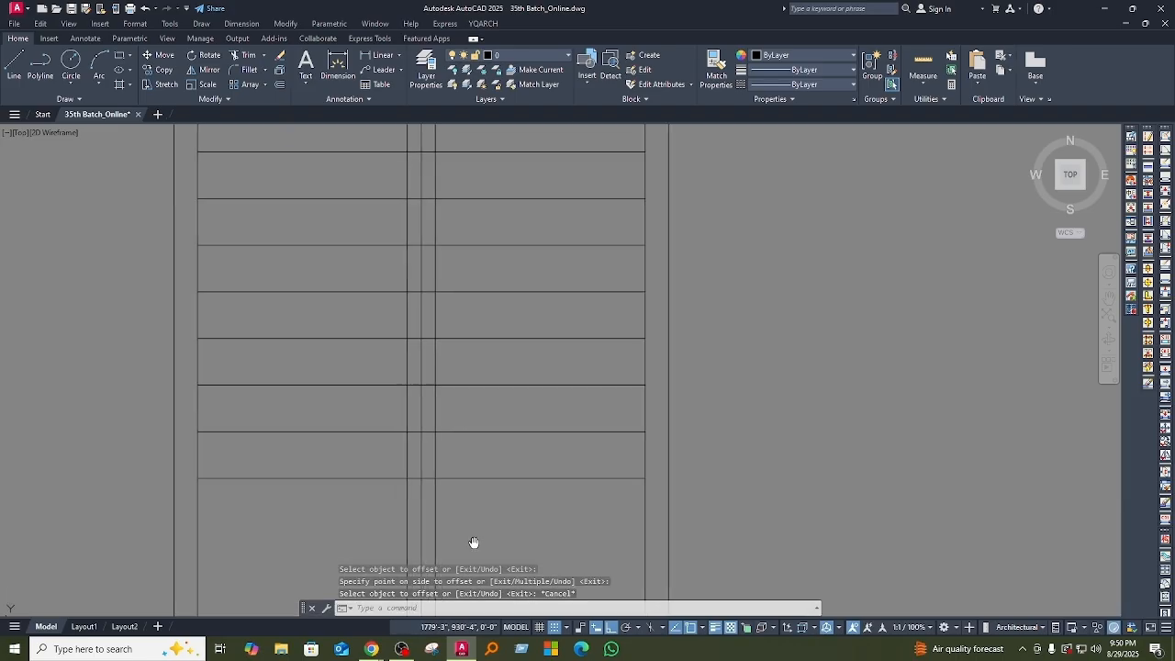
Step: Offset the lowest and topmost horizontal tread lines 3" outward from the row
key(Return)
key(Return)
click(456, 487)
click(458, 472)
scroll(446, 477, down, 5)
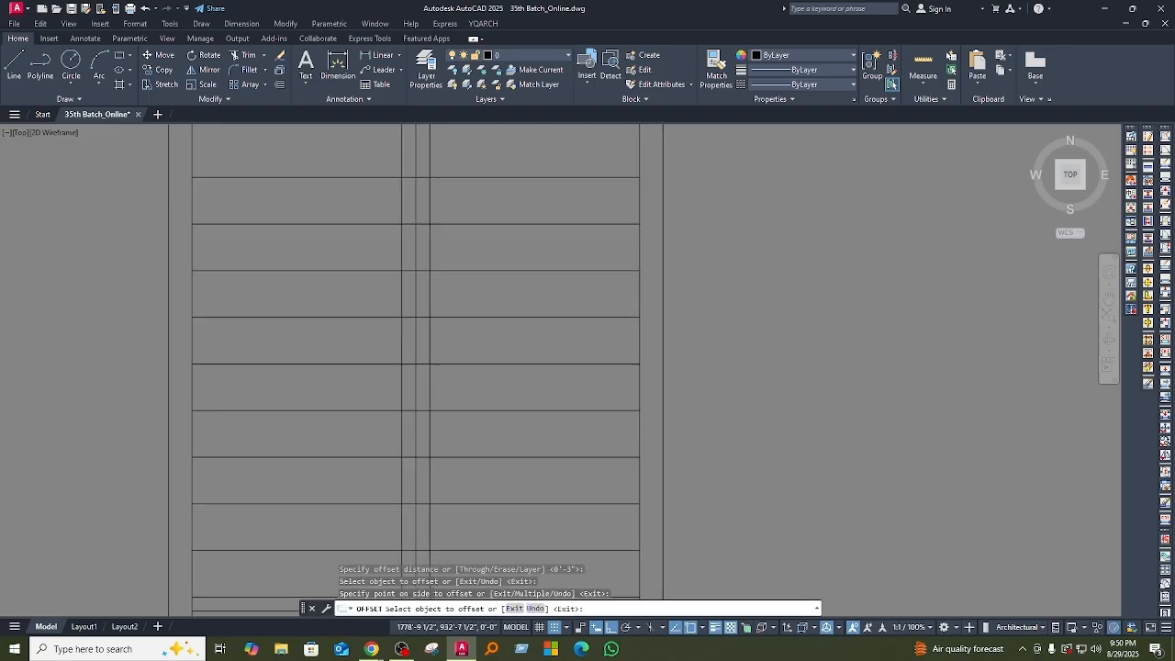
key(Escape)
scroll(435, 360, up, 4)
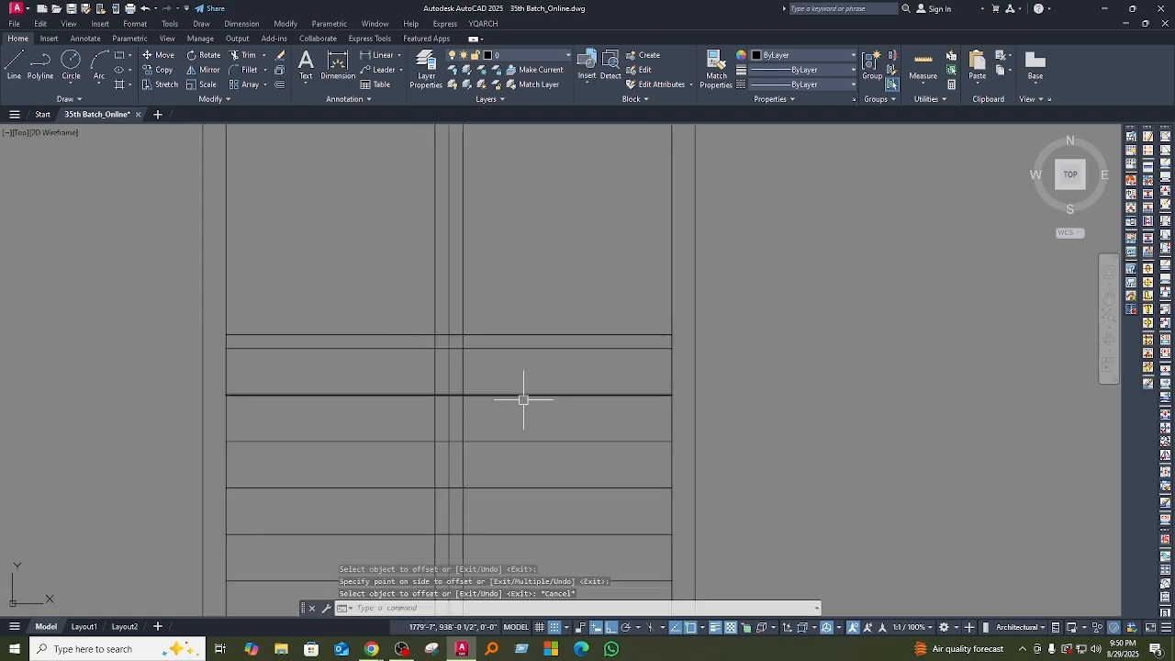
Step: Draw a rectangle between the outer offset intersections, from the upper-left crossing to the lower-right crossing around the stair centre line
text(rec)
key(Return)
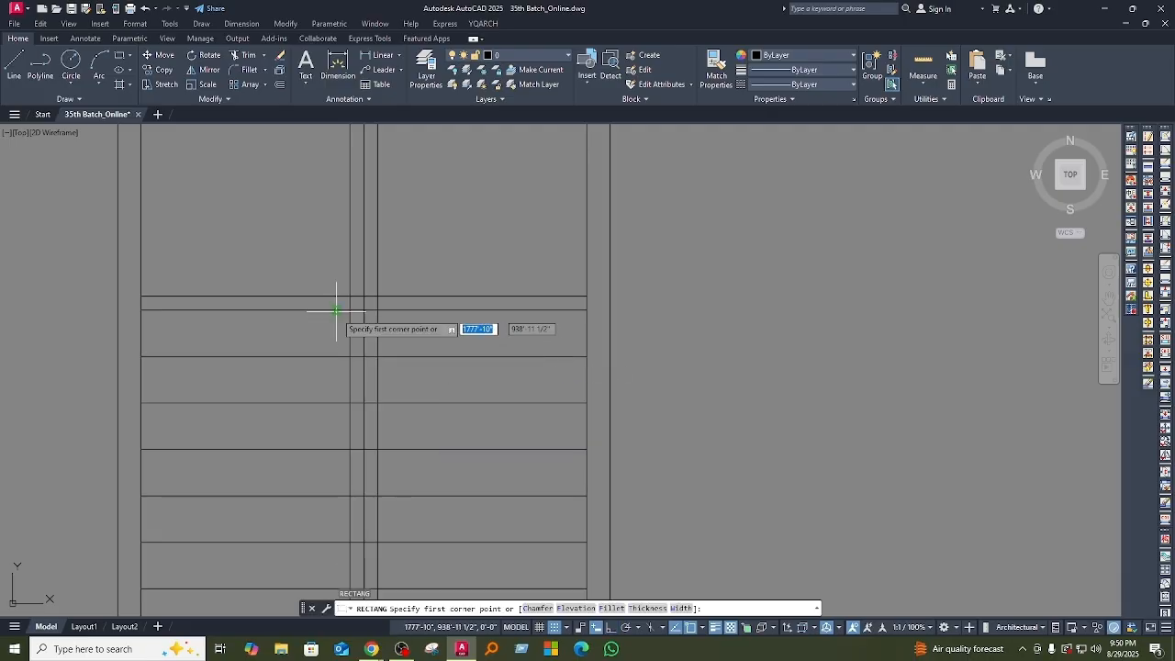
click(349, 296)
scroll(432, 477, down, 4)
middle_drag(433, 479, 405, 294)
scroll(383, 401, up, 4)
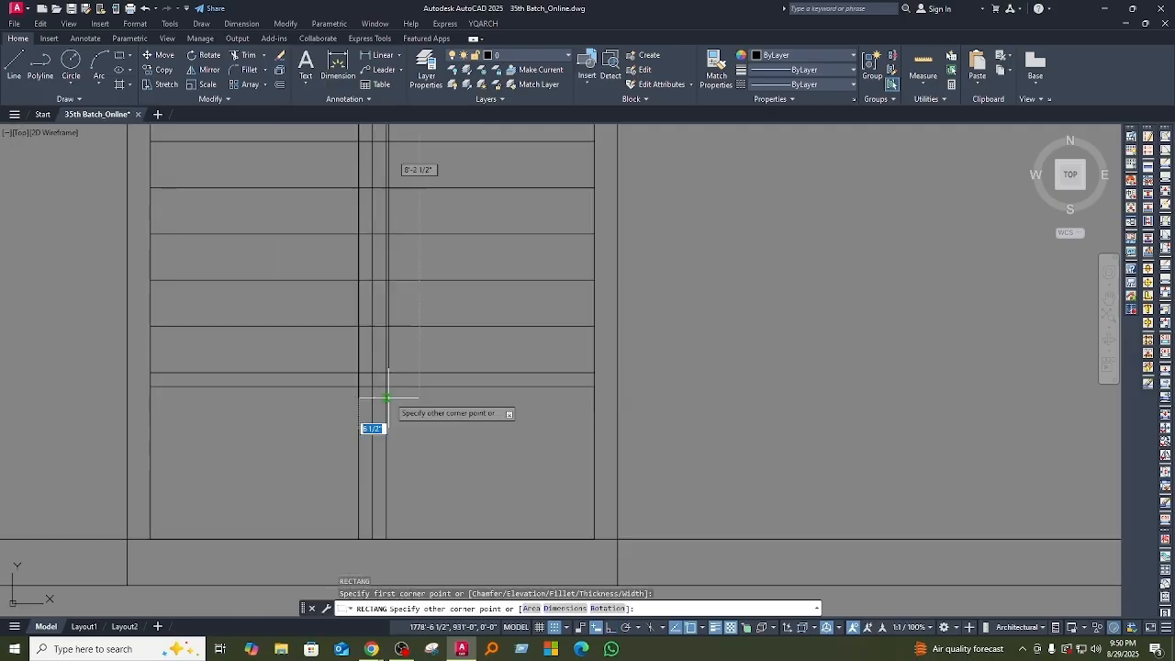
click(387, 386)
scroll(390, 439, down, 2)
key(Escape)
Step: Erase the two outer horizontal helper lines above and below the row of treads
key(Escape)
Step: Erase the three full-height vertical guide lines running through the middle of the stair
click(420, 462)
click(347, 455)
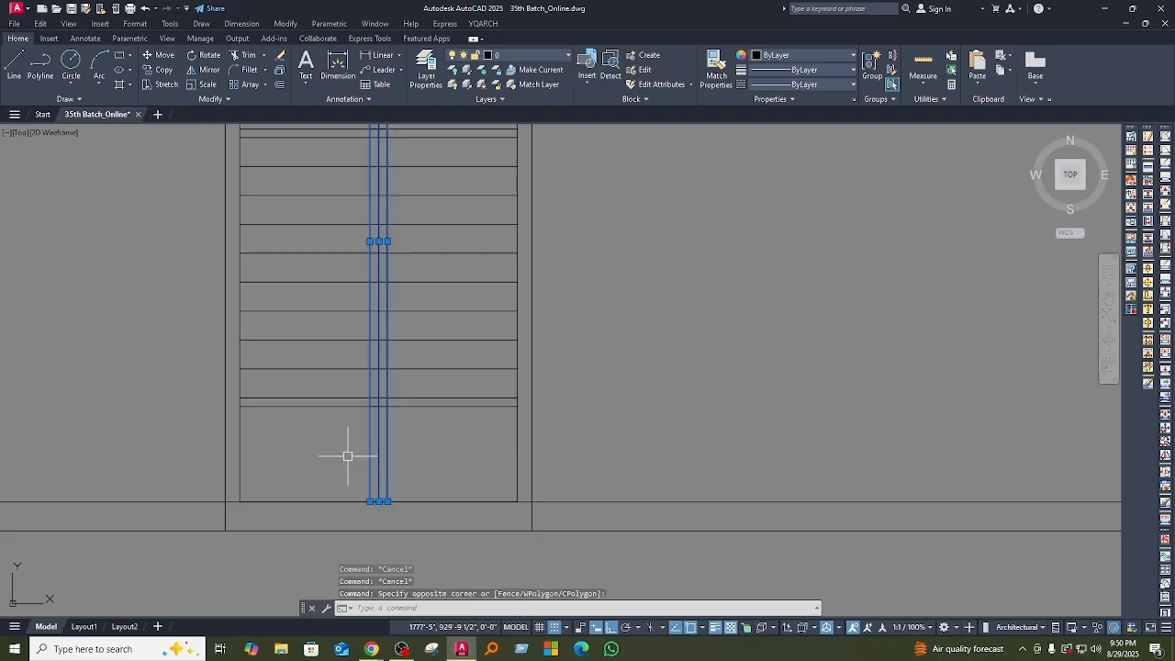
middle_drag(405, 479, 409, 527)
text(e)
key(Return)
middle_drag(333, 446, 360, 506)
click(367, 513)
click(360, 238)
text(e)
mouse_move(380, 375)
middle_down()
mouse_move(359, 432)
mouse_move(384, 435)
middle_up()
key(Return)
key(Escape)
key(Escape)
Step: Trim all tread line segments inside the narrow central rectangle with a fence running down its length
text(t or)
key(Return)
scroll(377, 259, up, 2)
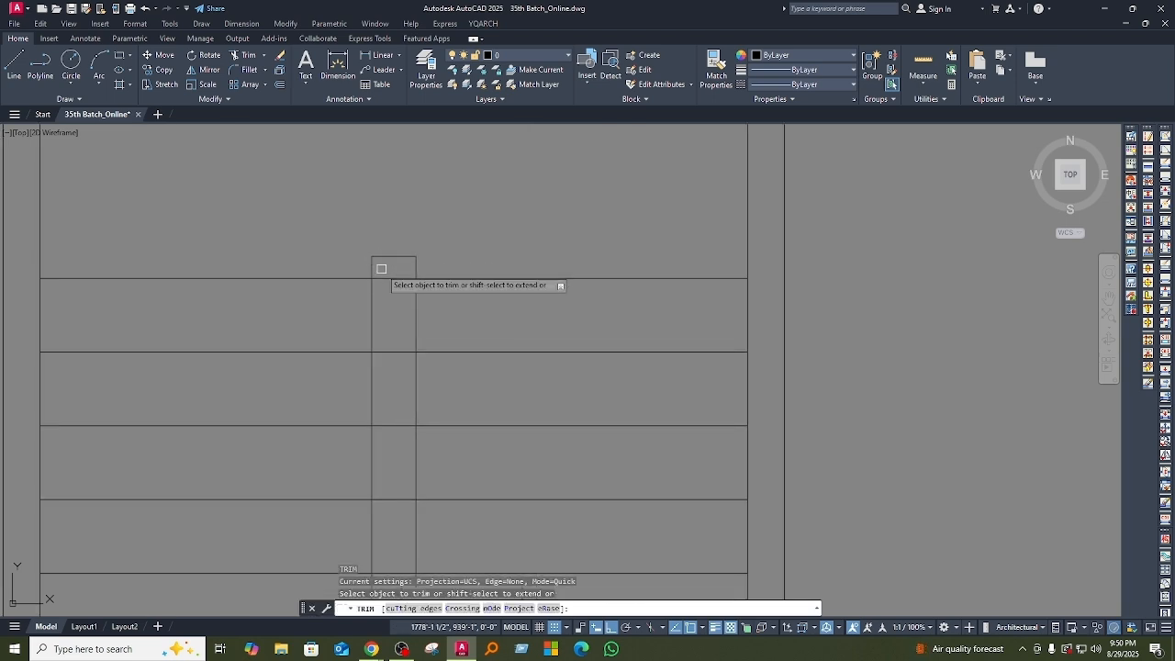
click(384, 267)
scroll(413, 459, down, 2)
middle_drag(411, 473, 393, 319)
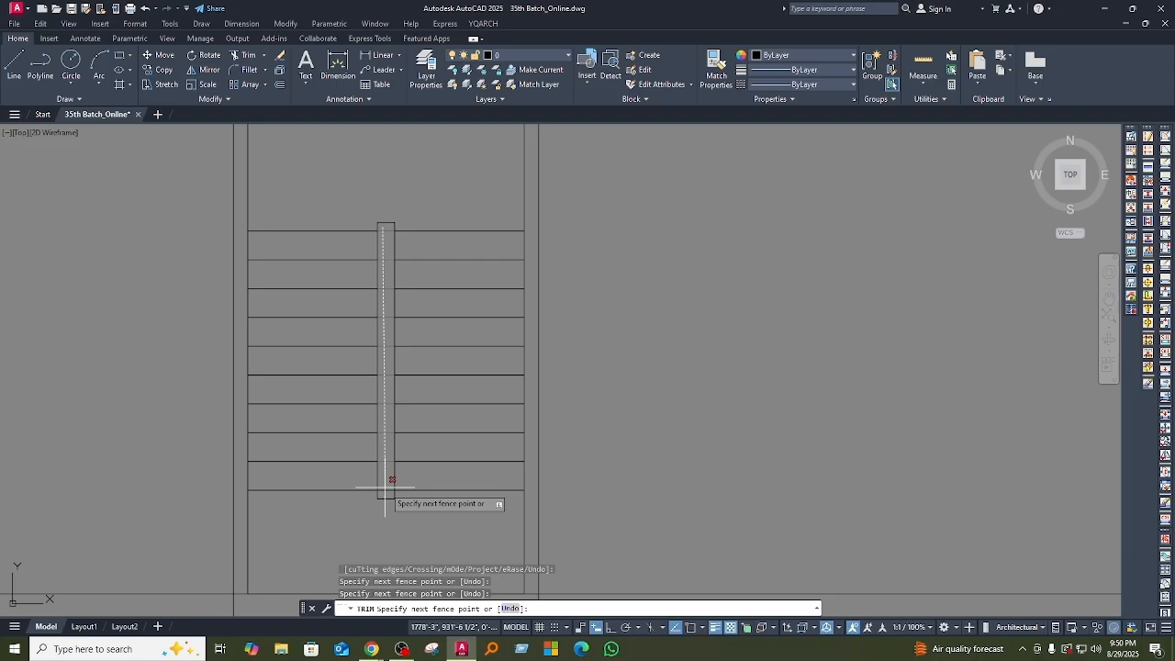
click(390, 494)
middle_drag(408, 434, 408, 465)
key(Return)
scroll(391, 416, up, 2)
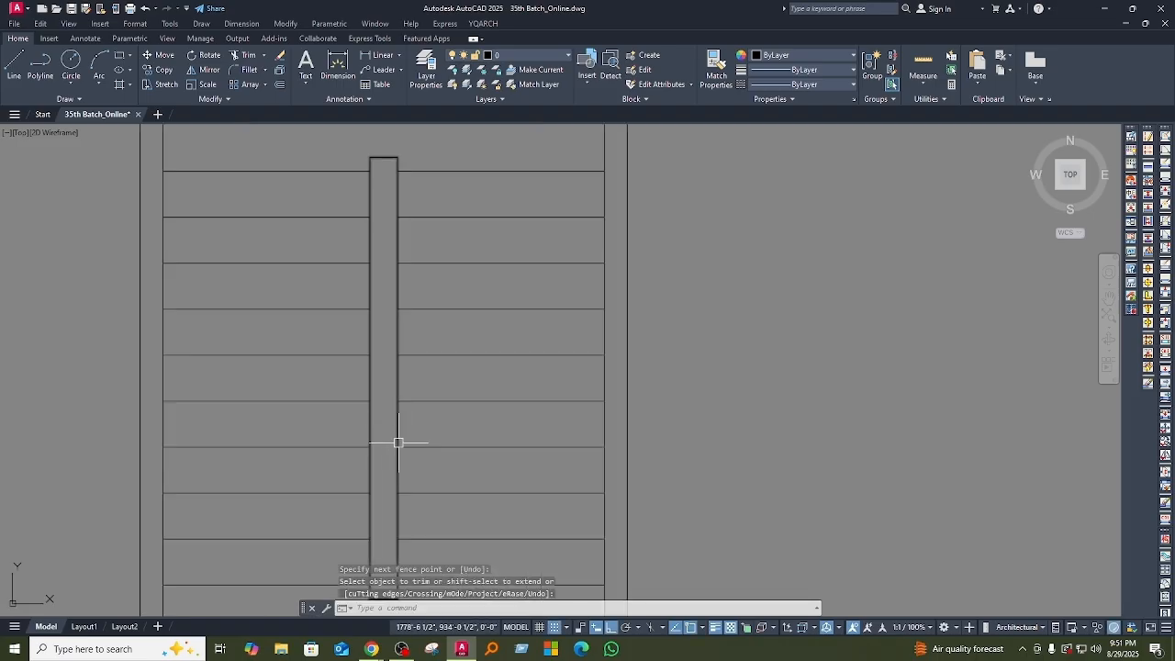
Step: Offset the narrow central rectangle 1" inward to form the stair railing outline
key(Return)
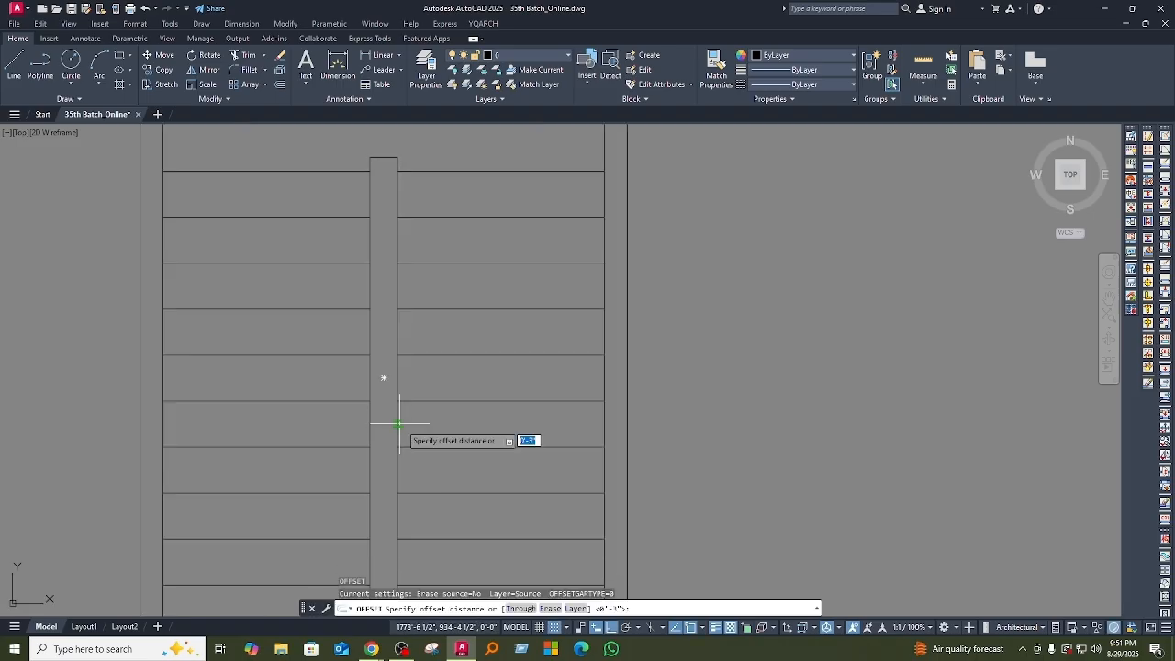
text(1)
key(Return)
click(398, 409)
click(390, 420)
scroll(392, 432, down, 4)
middle_drag(423, 473, 388, 488)
key(Escape)
key(Escape)
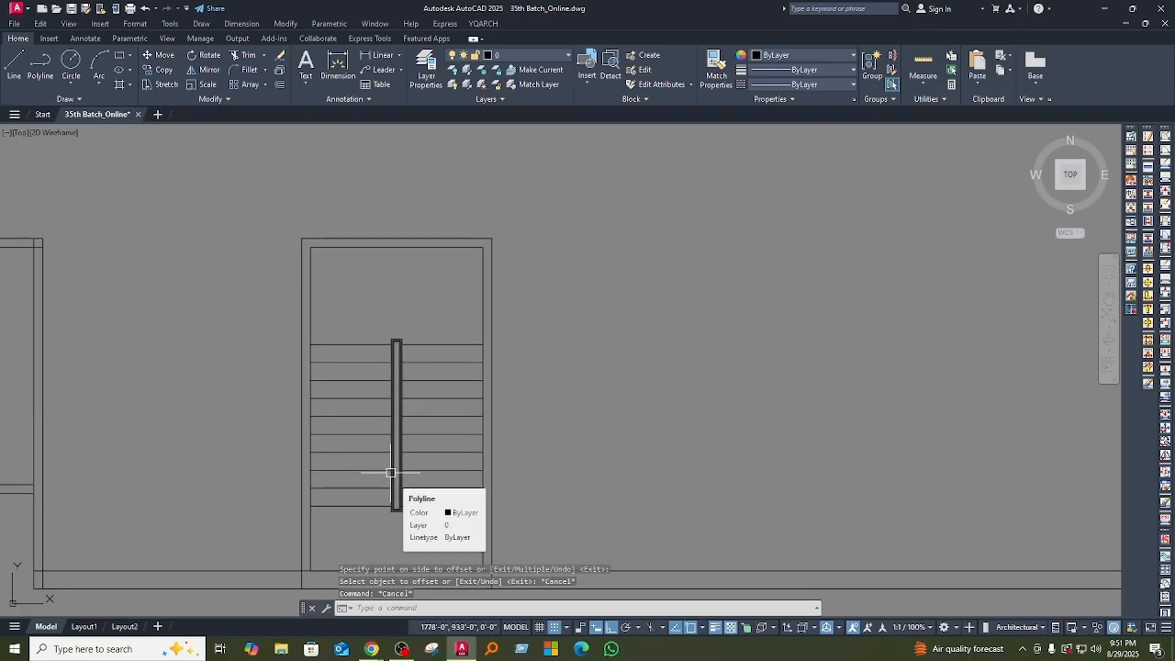
right_click(390, 473)
key(Escape)
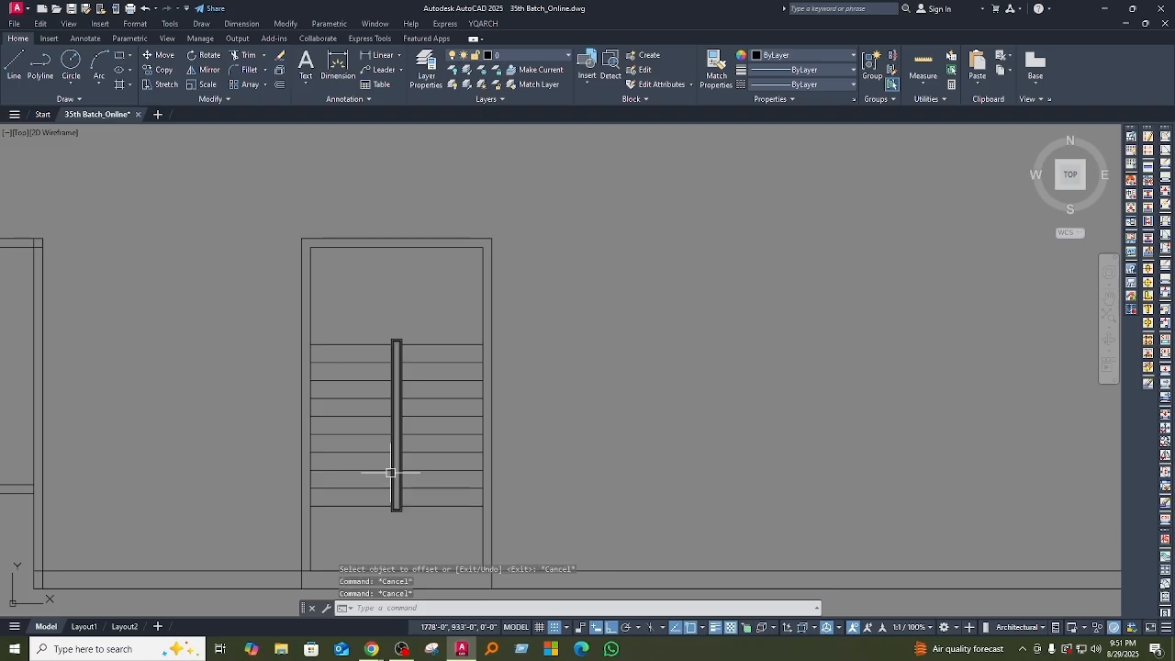
Step: Draw a U-shaped polyline from the middle of the left flight's top tread down, across the lower landing and up the right flight
text(pl)
key(Return)
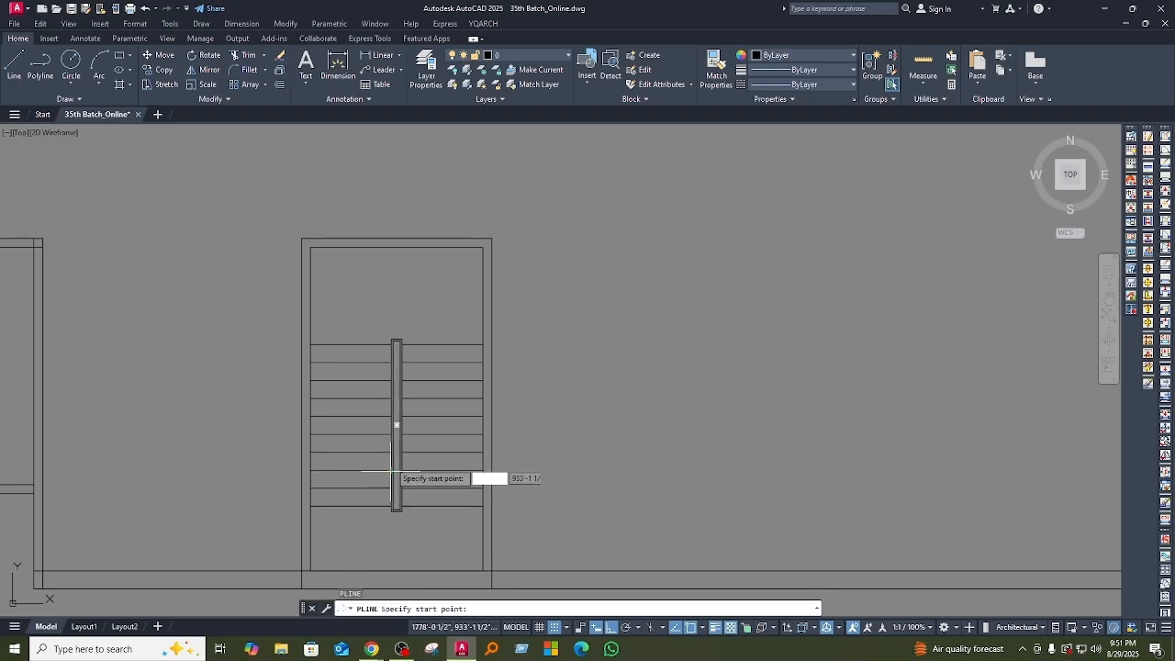
click(350, 343)
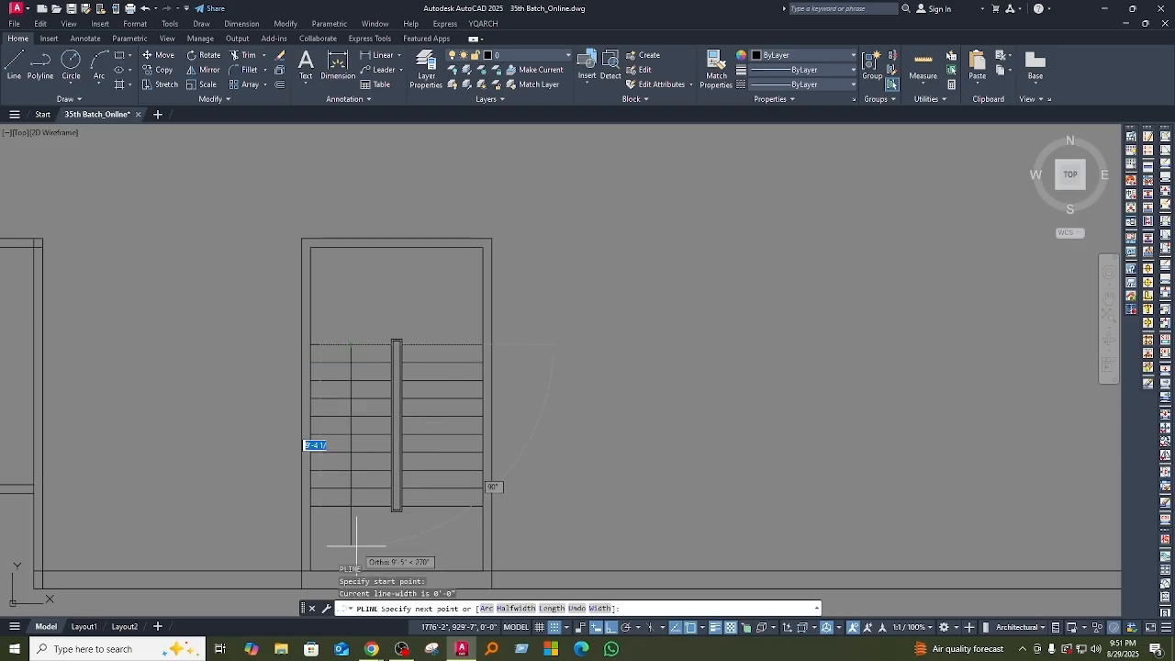
middle_drag(354, 542, 340, 462)
click(337, 423)
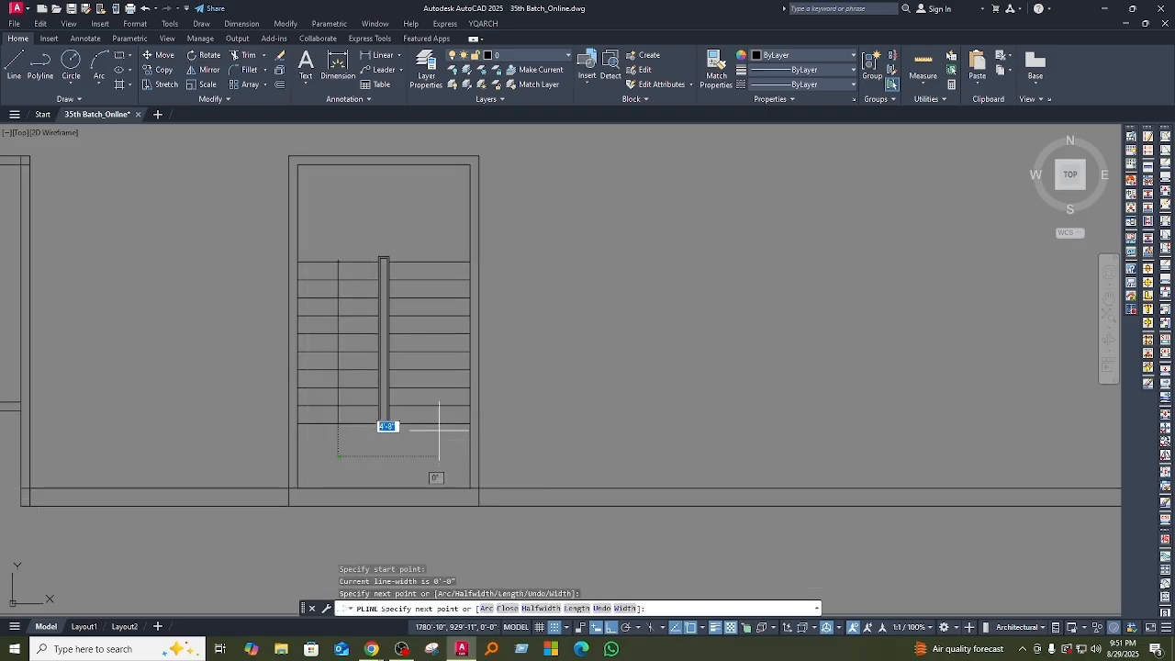
click(429, 456)
click(429, 297)
scroll(435, 320, up, 5)
key(Escape)
Step: Draw a triangular polyline arrowhead with Ortho off at the upper end of the right flight's direction line
scroll(388, 500, up, 2)
text(pl)
key(Return)
click(386, 391)
middle_drag(459, 438, 458, 454)
key(F8)
click(472, 446)
scroll(413, 442, up, 4)
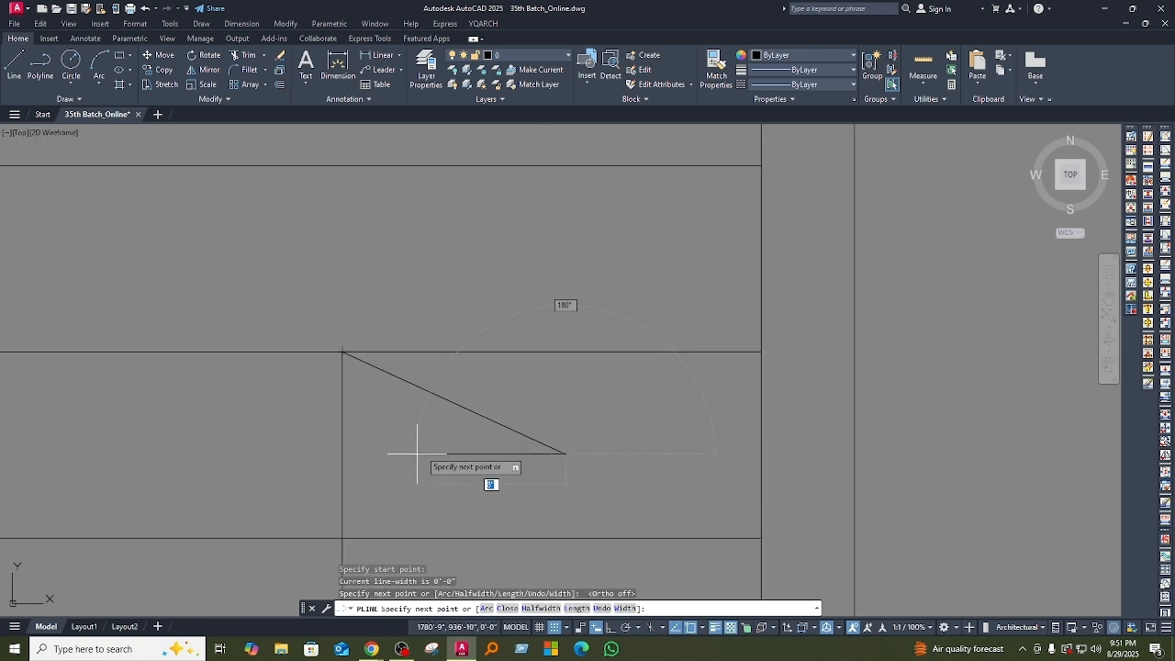
click(466, 451)
click(343, 353)
scroll(478, 459, down, 4)
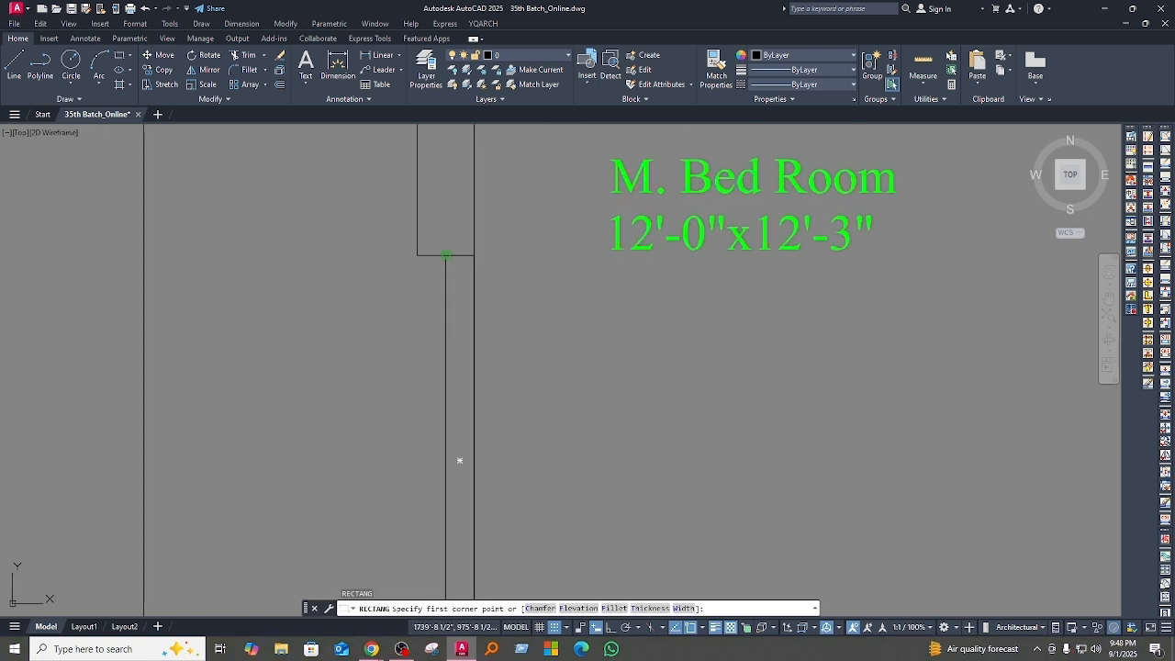
Step: Draw a rectangle about 5" wide and 3'-0" long in the thin wall beside the M. Bed Room label, starting at the wall corner
click(446, 255)
click(474, 461)
middle_drag(469, 380, 462, 417)
scroll(446, 302, up, 2)
middle_drag(446, 302, 450, 436)
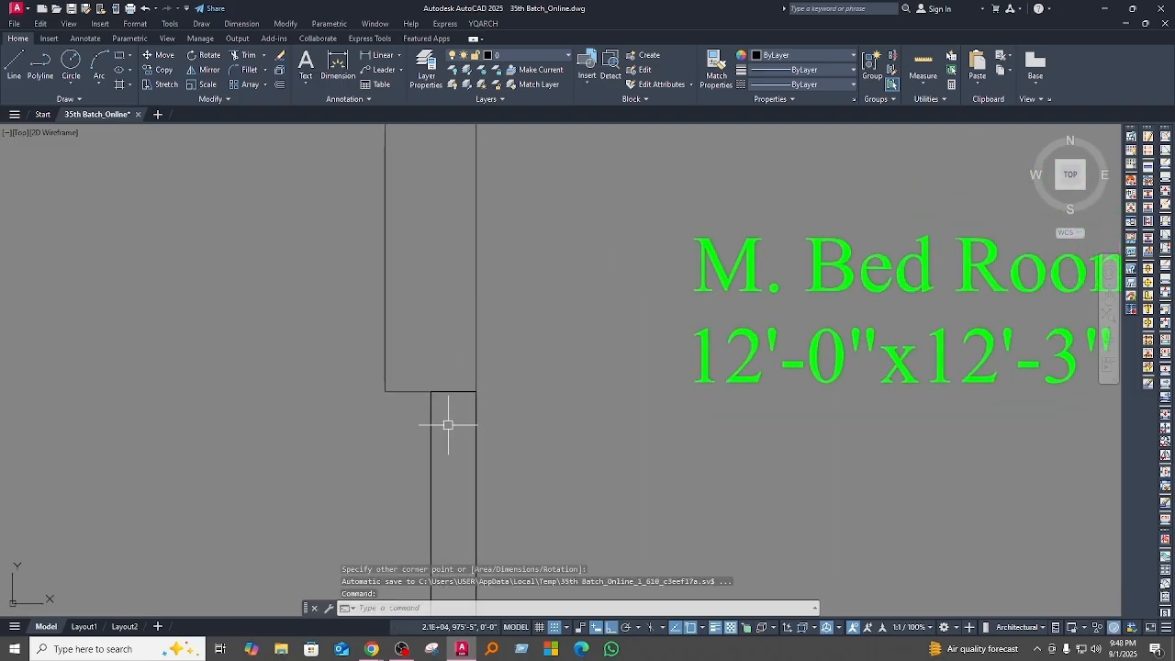
Step: Try to draw a polyline along the narrow wall rectangle's top edge and 2.5" down its right side
key(Return)
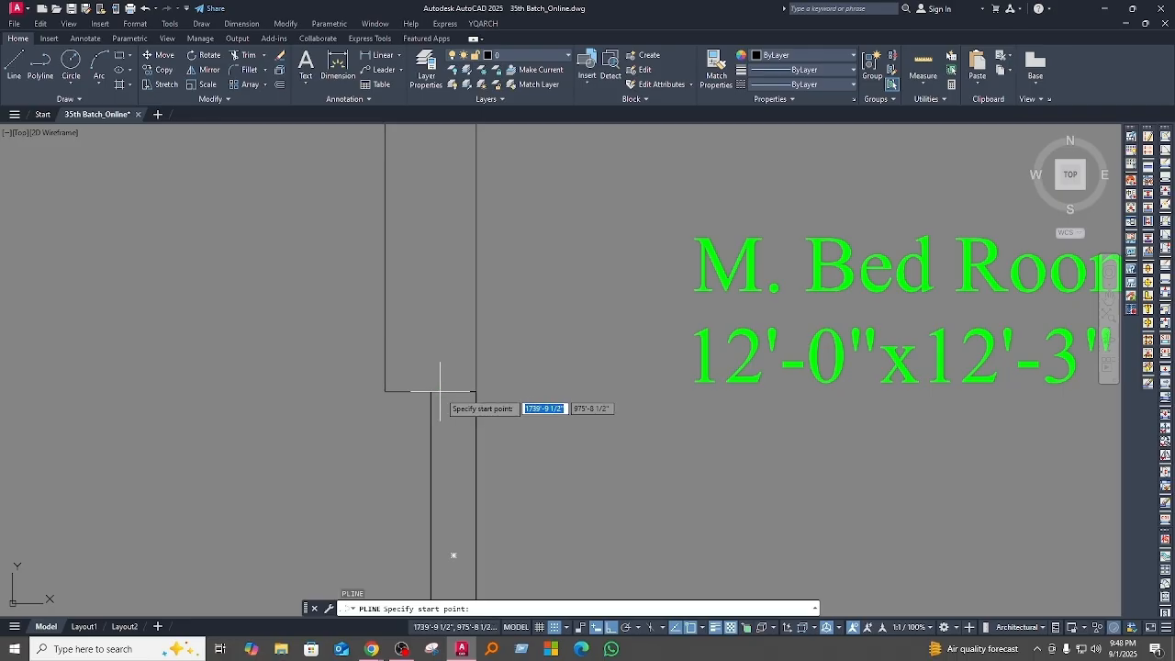
click(431, 392)
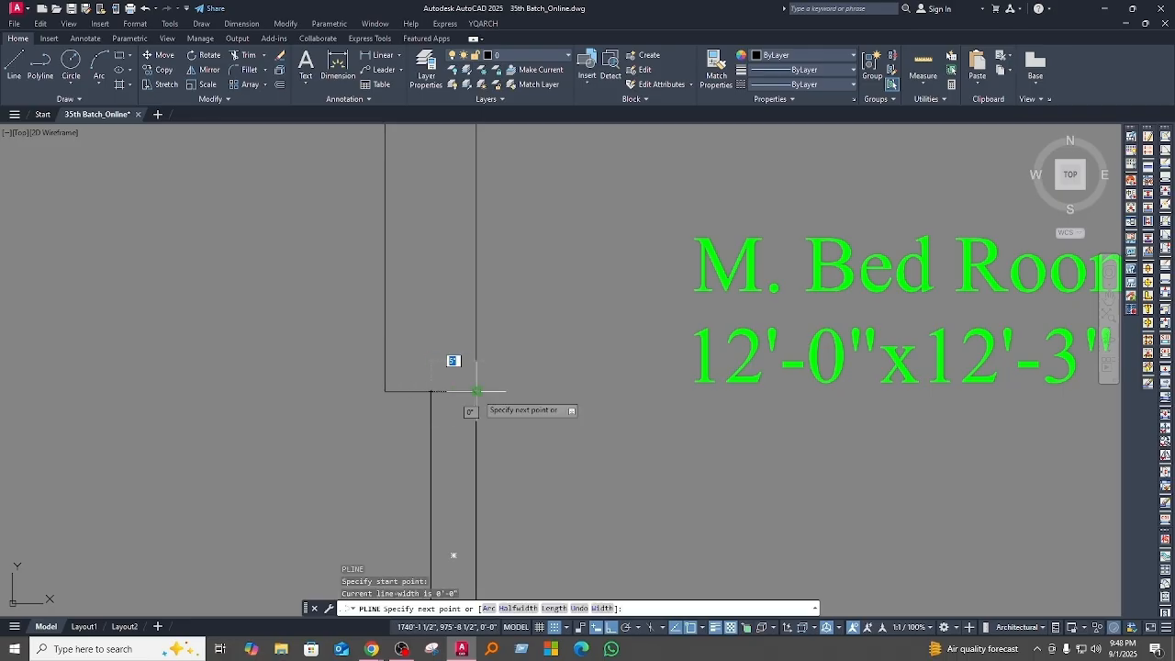
click(476, 391)
scroll(476, 432, up, 4)
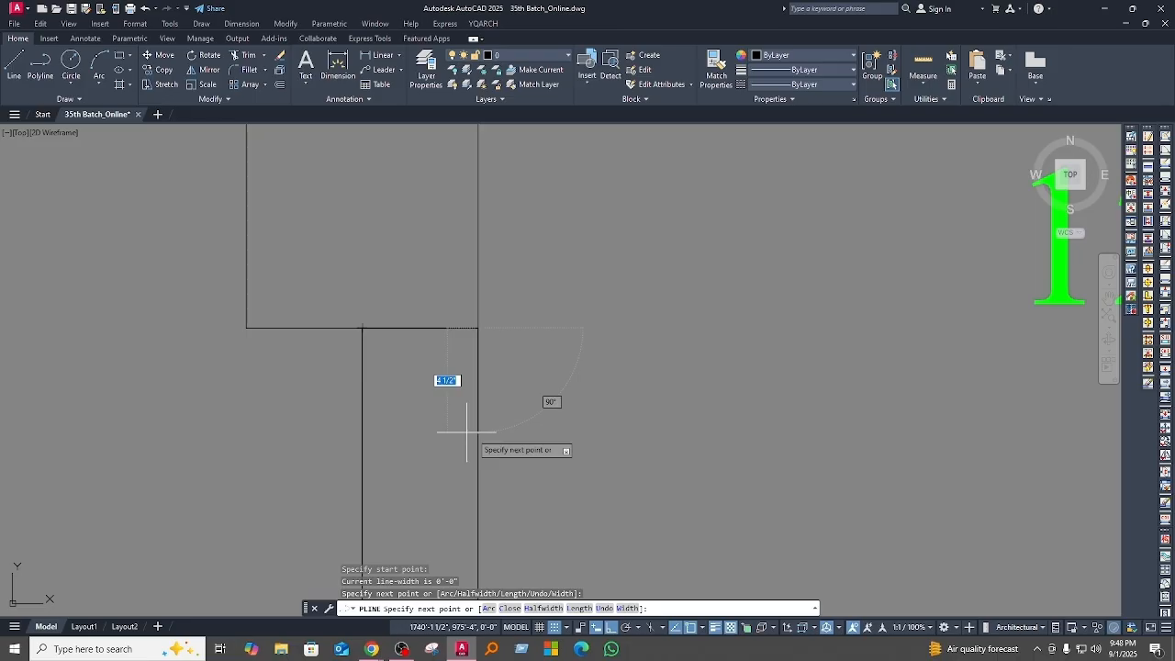
text(2.5)
key(Return)
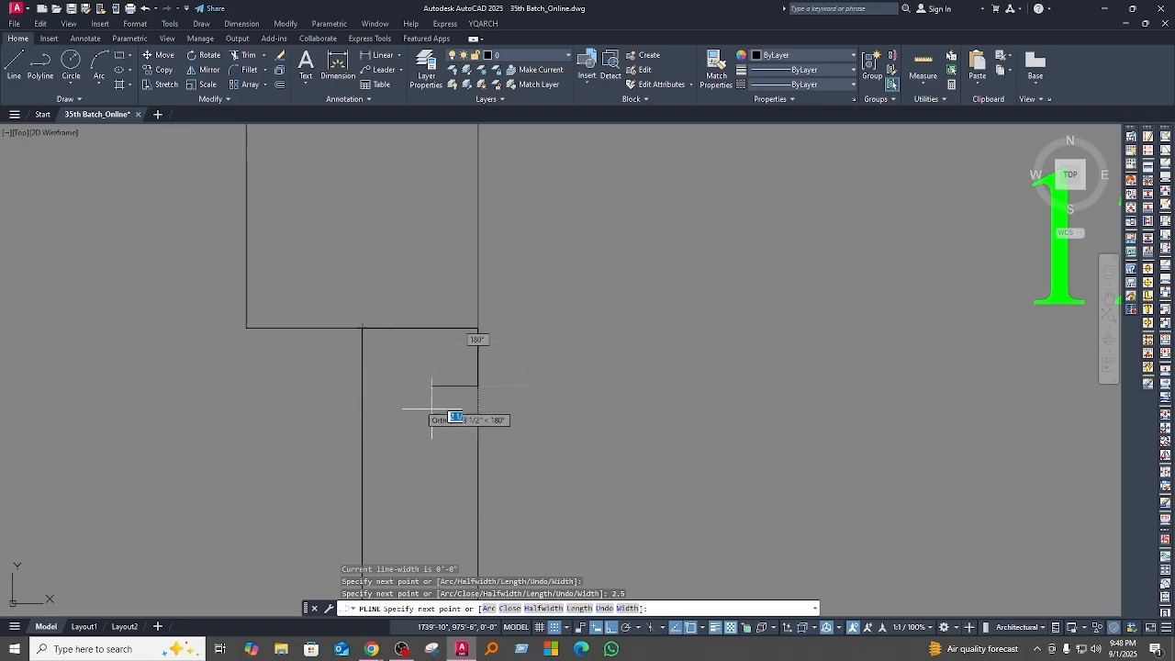
scroll(464, 384, up, 4)
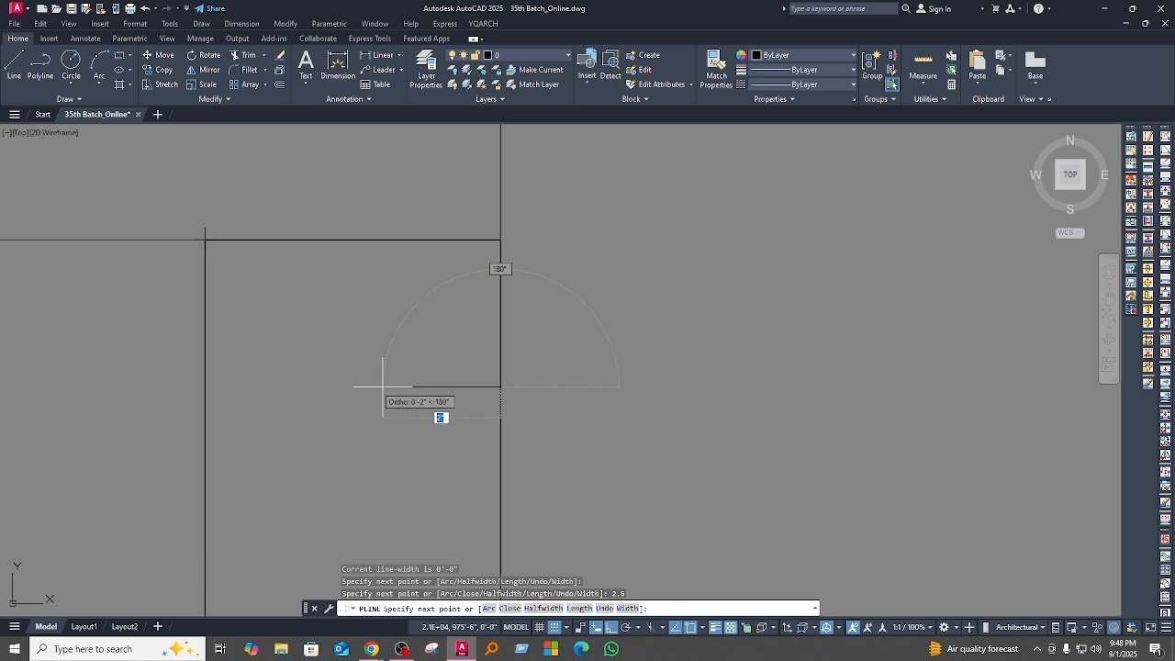
scroll(386, 386, down, 3)
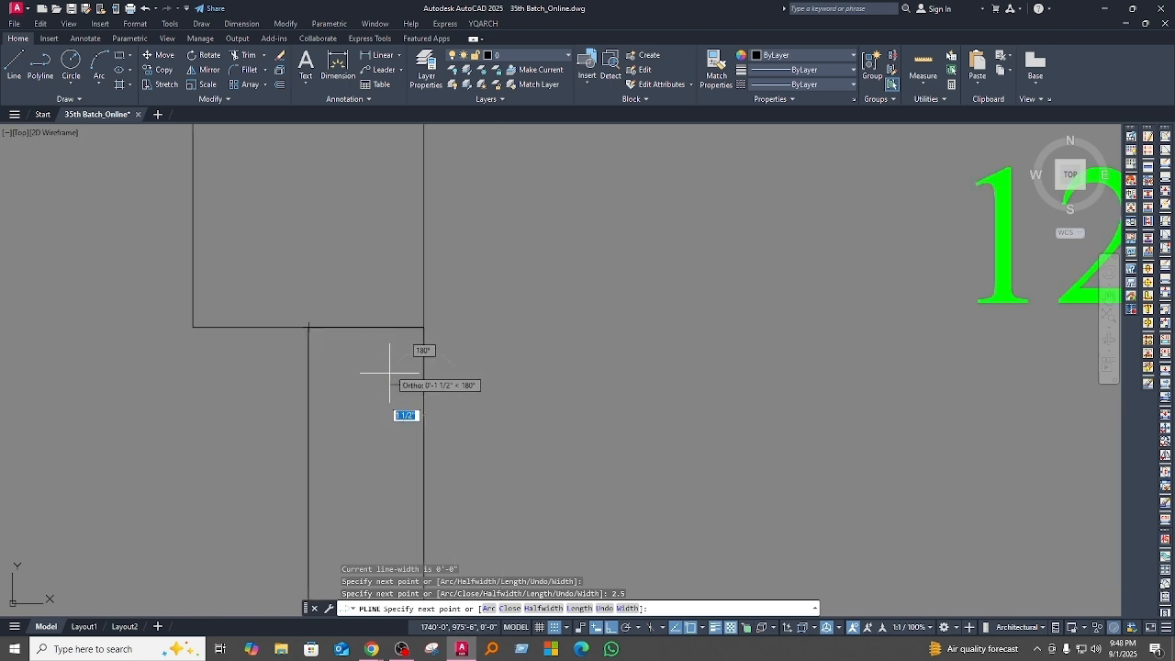
scroll(383, 365, up, 2)
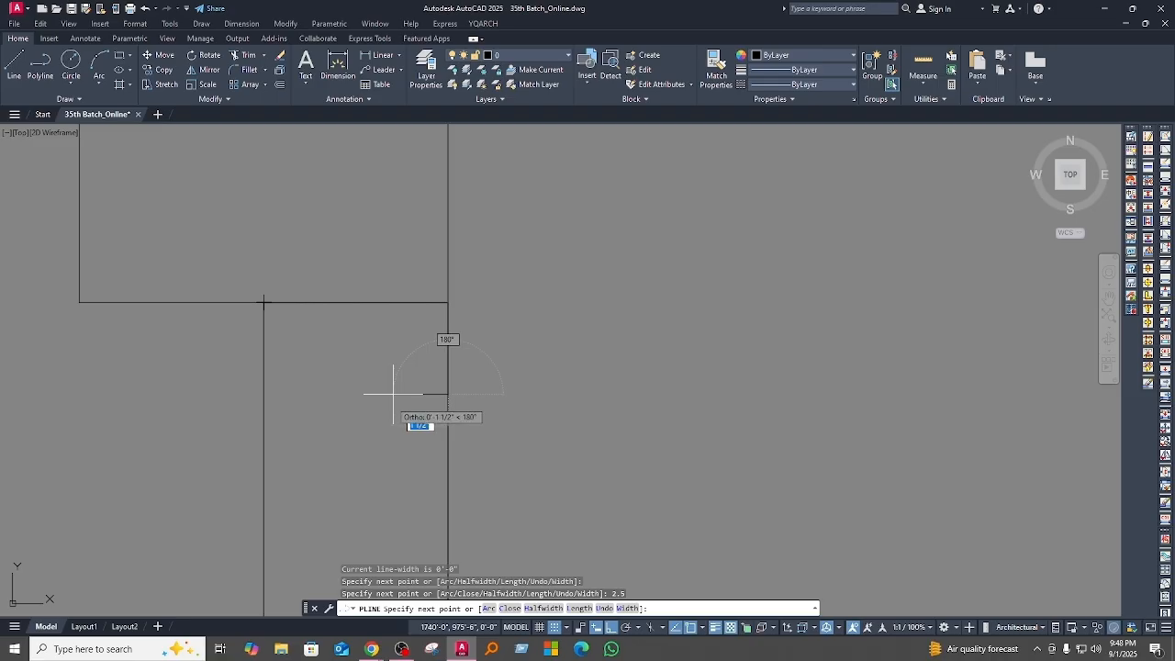
Step: Cancel the polyline and erase its segments from the wall rectangle's top corner
key(Escape)
click(388, 303)
middle_drag(377, 372, 377, 296)
key(Return)
Step: Draw a vertical line through the wall rectangle, from the midpoint of its top edge to the midpoint of its bottom edge
scroll(351, 262, down, 5)
text(l)
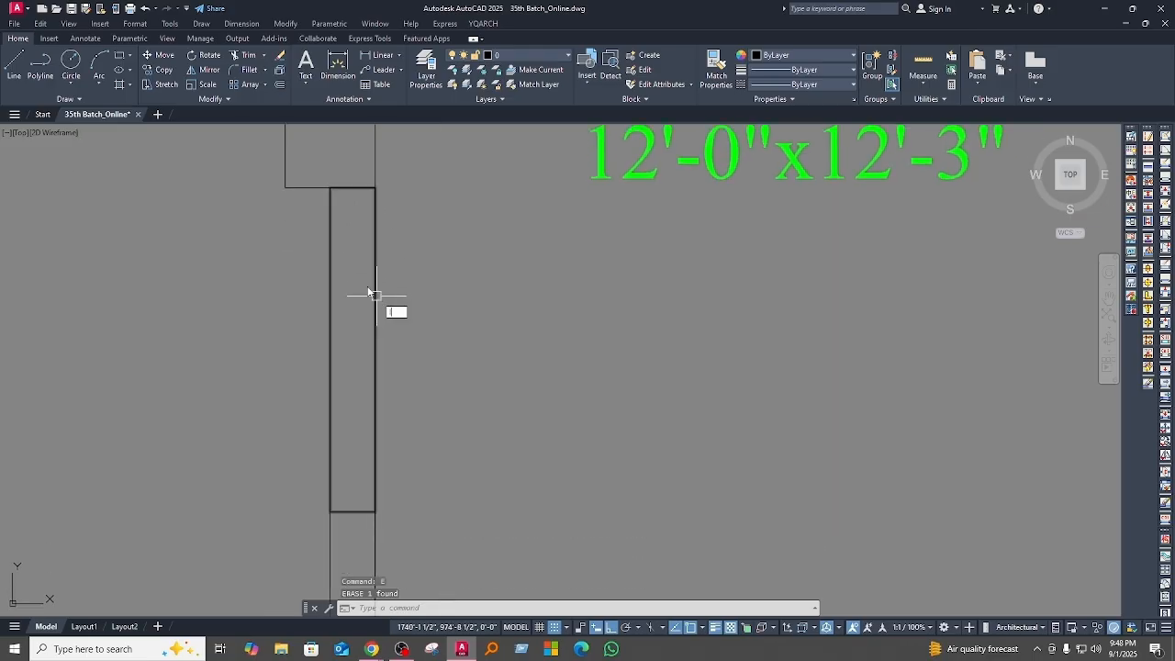
key(Return)
click(352, 188)
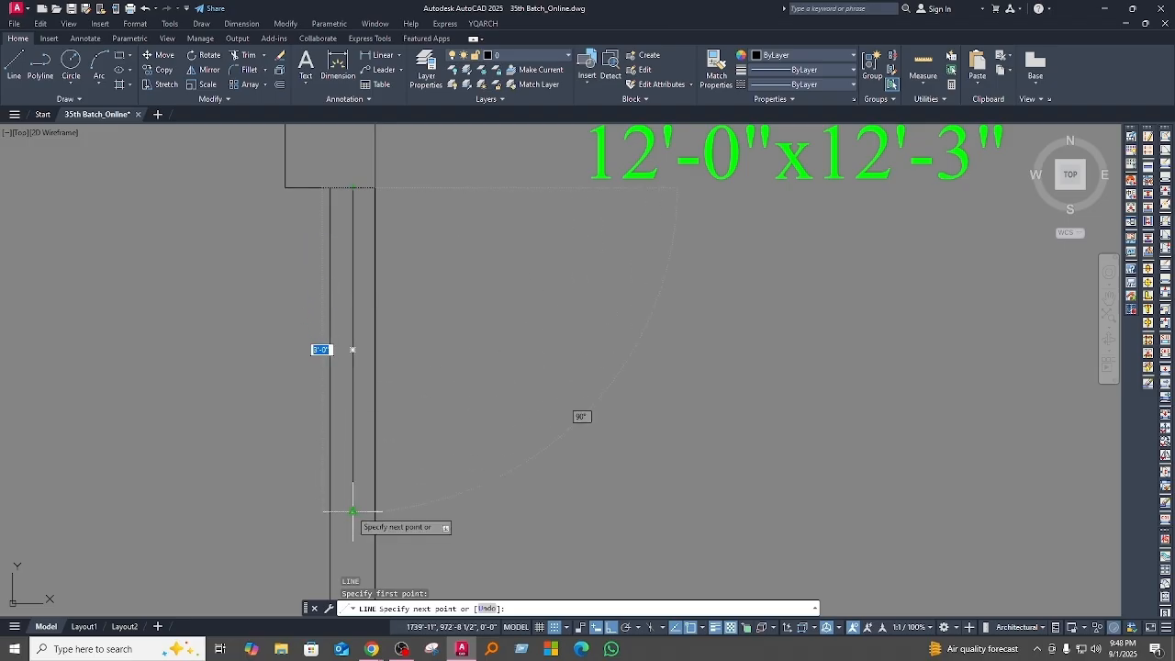
middle_drag(464, 375, 459, 414)
key(Escape)
scroll(392, 372, down, 3)
Step: Start a polyline at the centre line's top end, run it to the wall rectangle's top right corner, then 2.5" down
scroll(392, 372, up, 8)
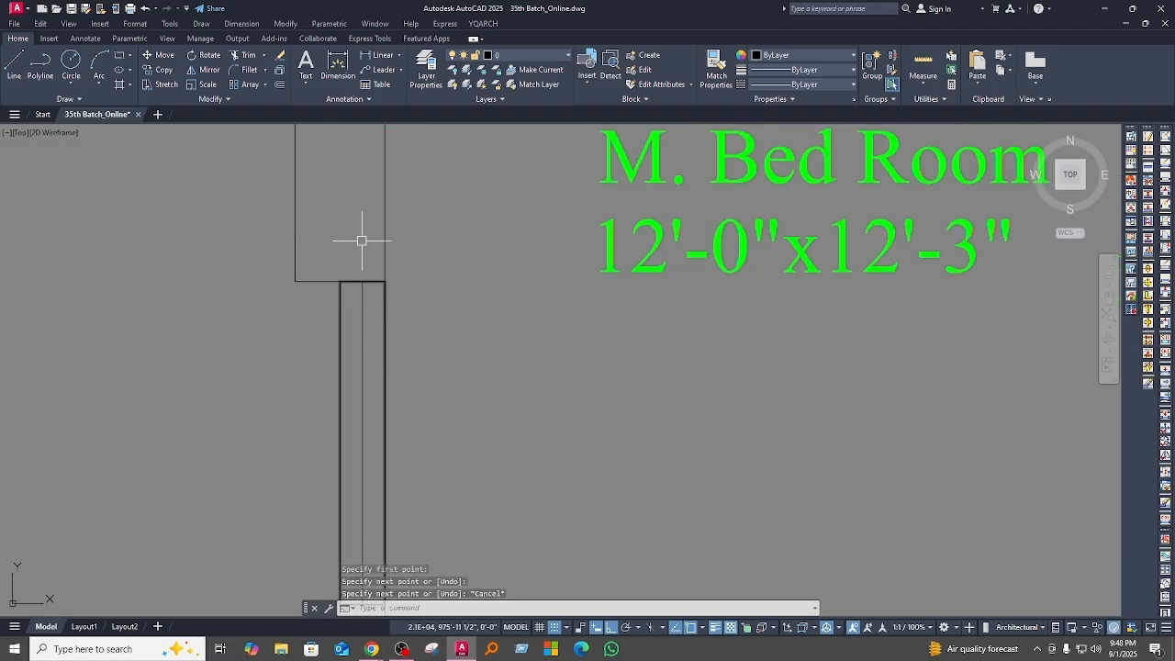
middle_drag(370, 315, 407, 367)
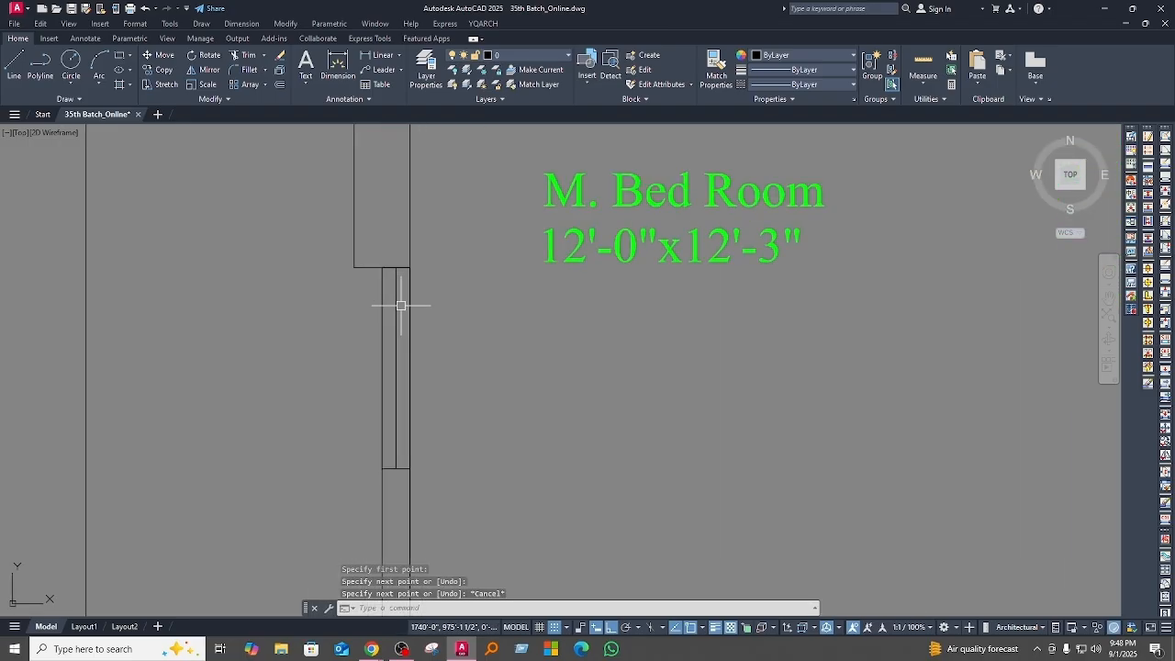
middle_drag(446, 329, 437, 267)
scroll(436, 267, down, 4)
scroll(419, 257, up, 4)
middle_drag(411, 292, 409, 409)
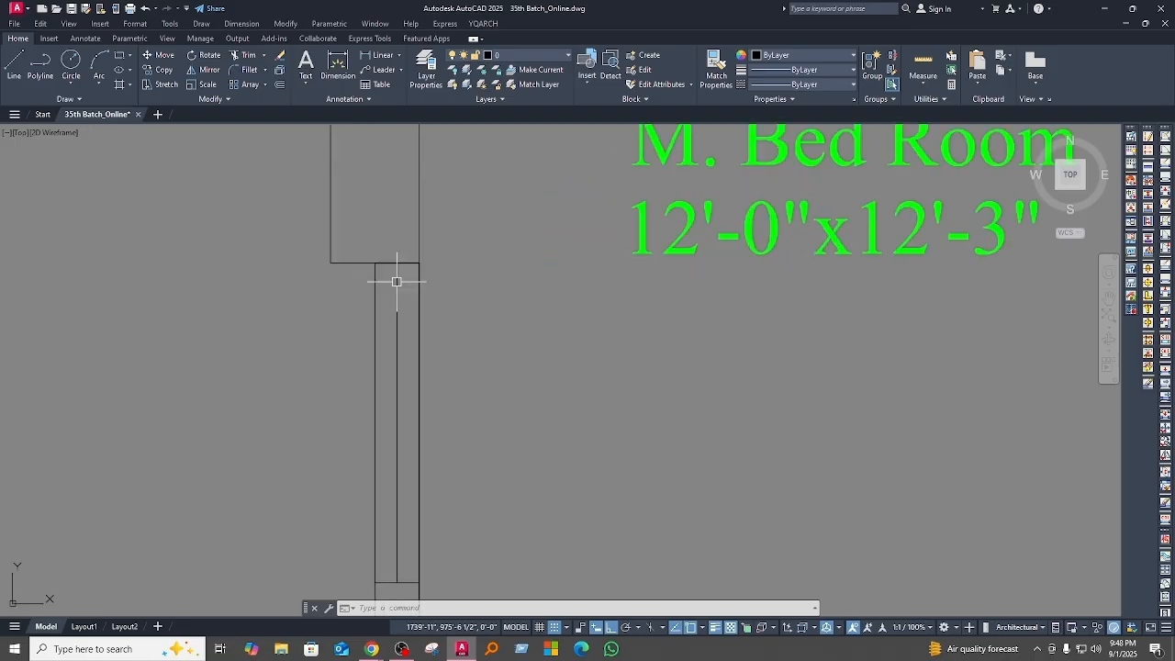
scroll(406, 276, up, 4)
middle_drag(407, 276, 407, 350)
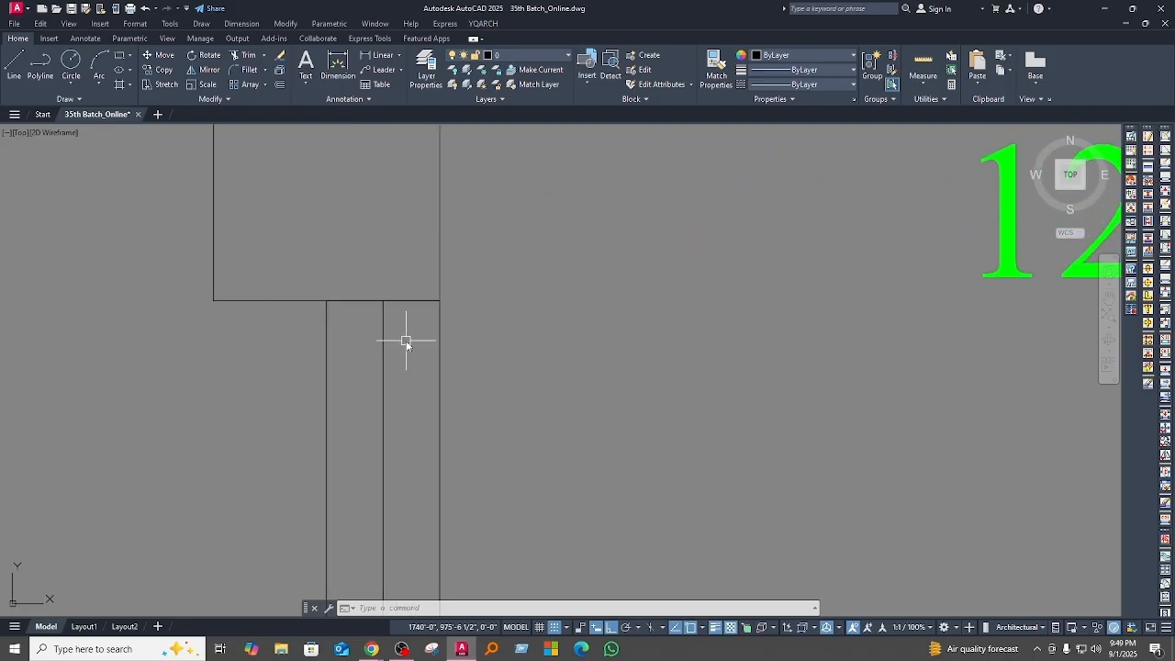
key(Return)
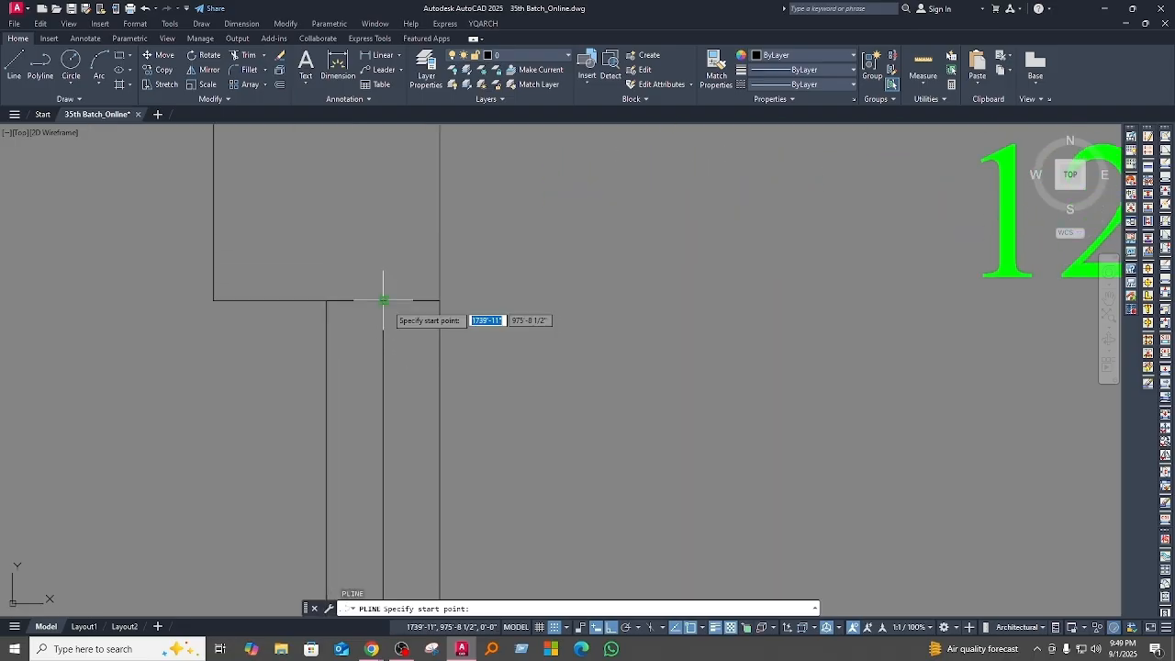
click(383, 300)
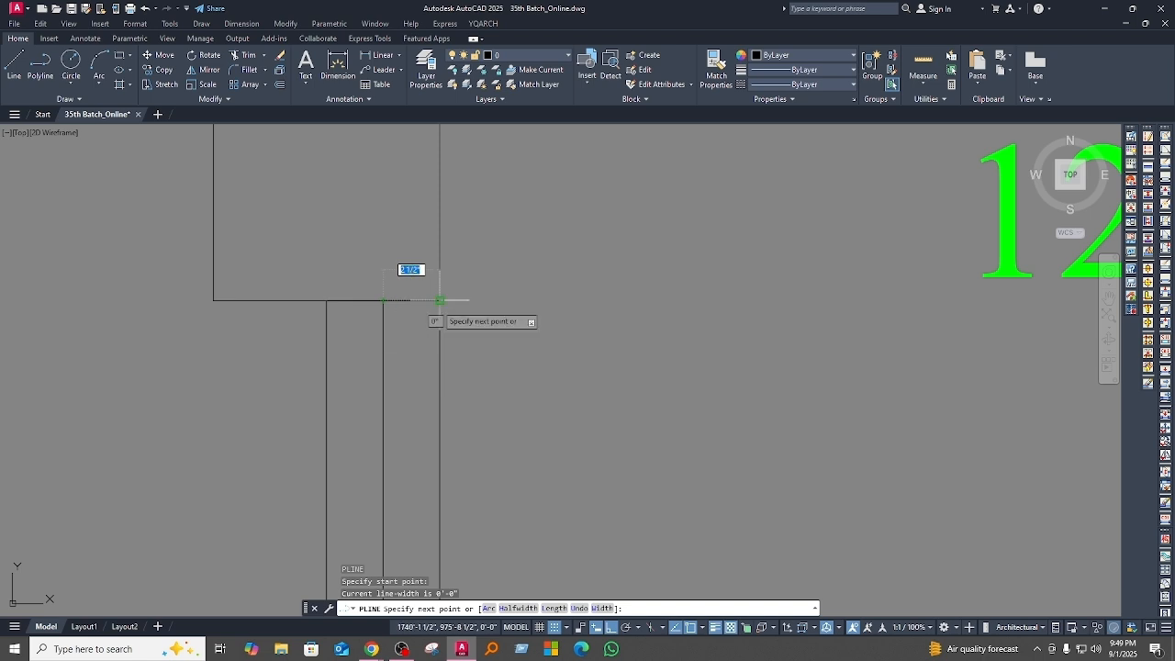
click(440, 300)
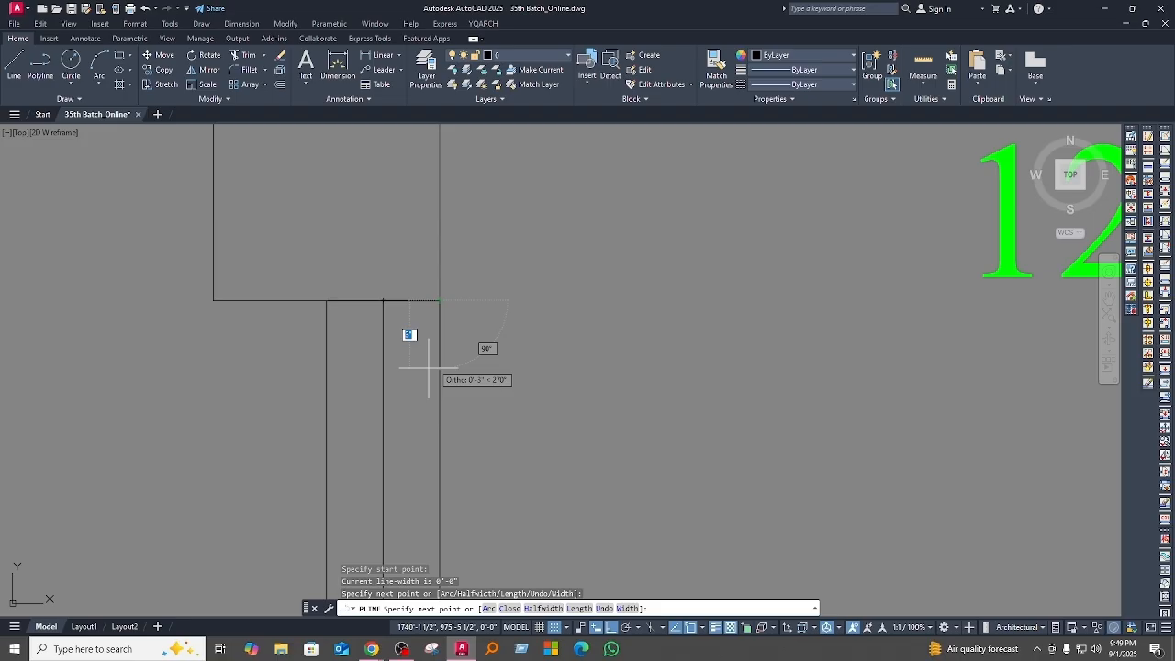
text(2.5)
key(Return)
Step: Continue the polyline 1" left, 1" up, 0.5" left, 1" down and across to the centre line, then close it into a notched frame
scroll(413, 344, up, 5)
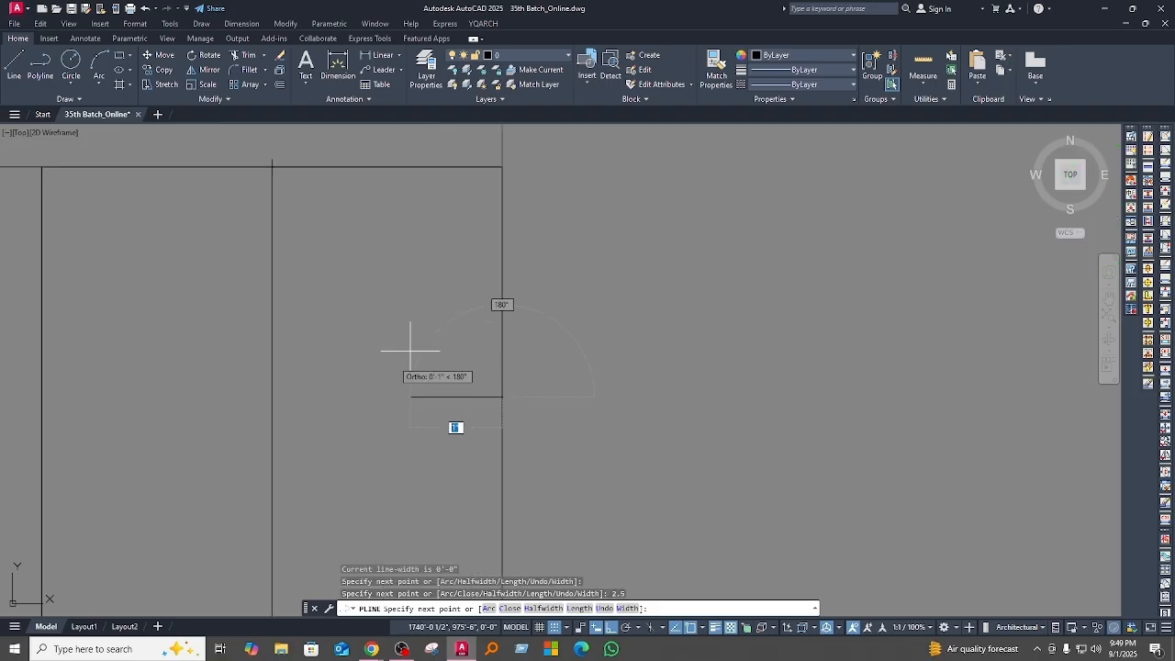
key(Return)
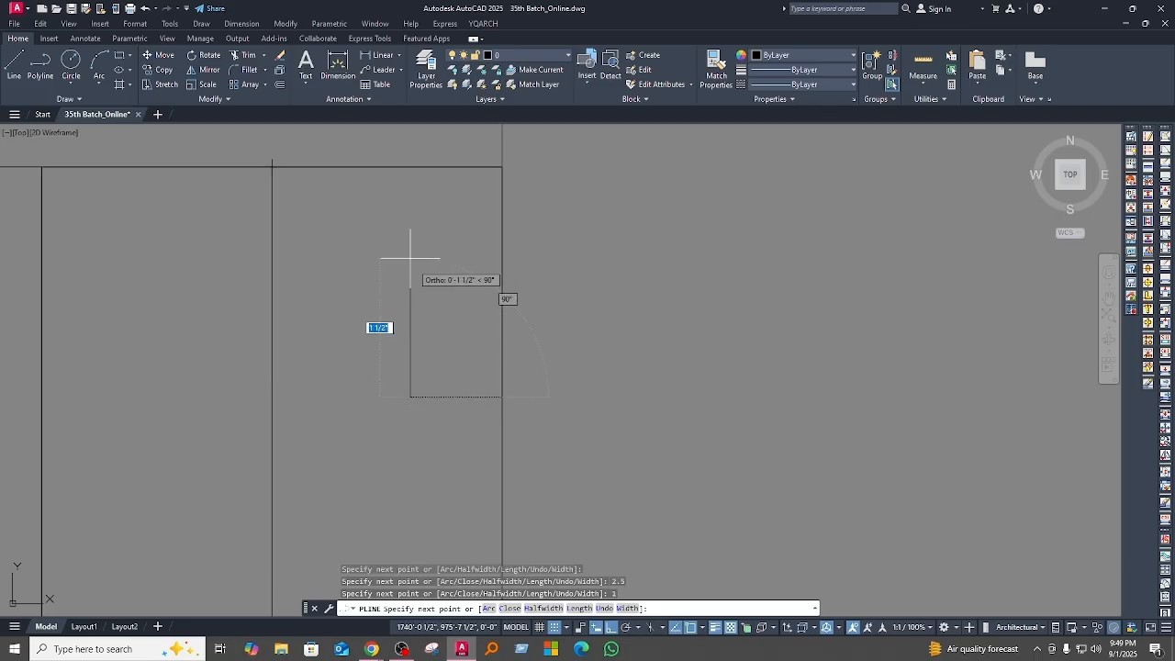
text(1)
key(Return)
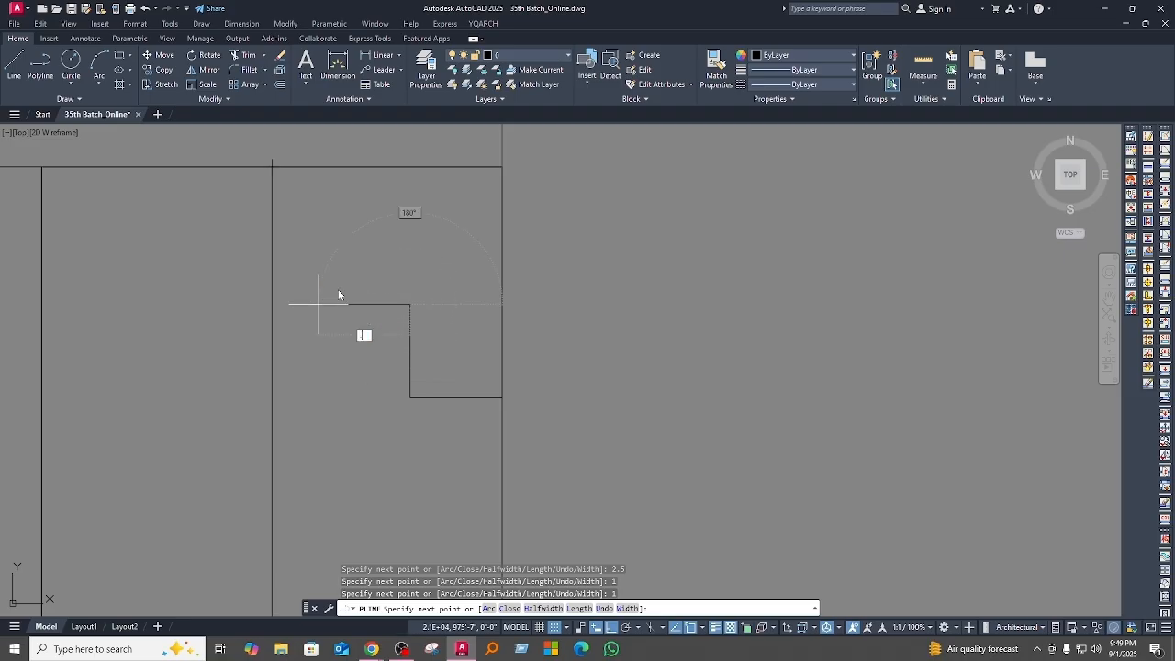
key(Return)
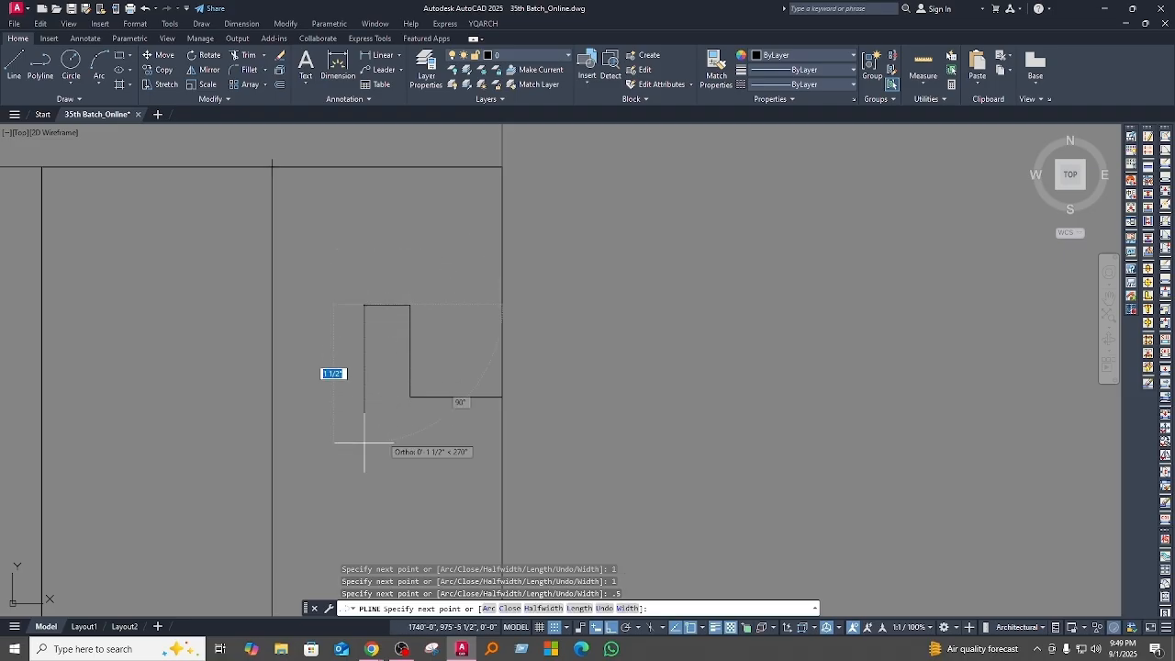
text(1)
key(Return)
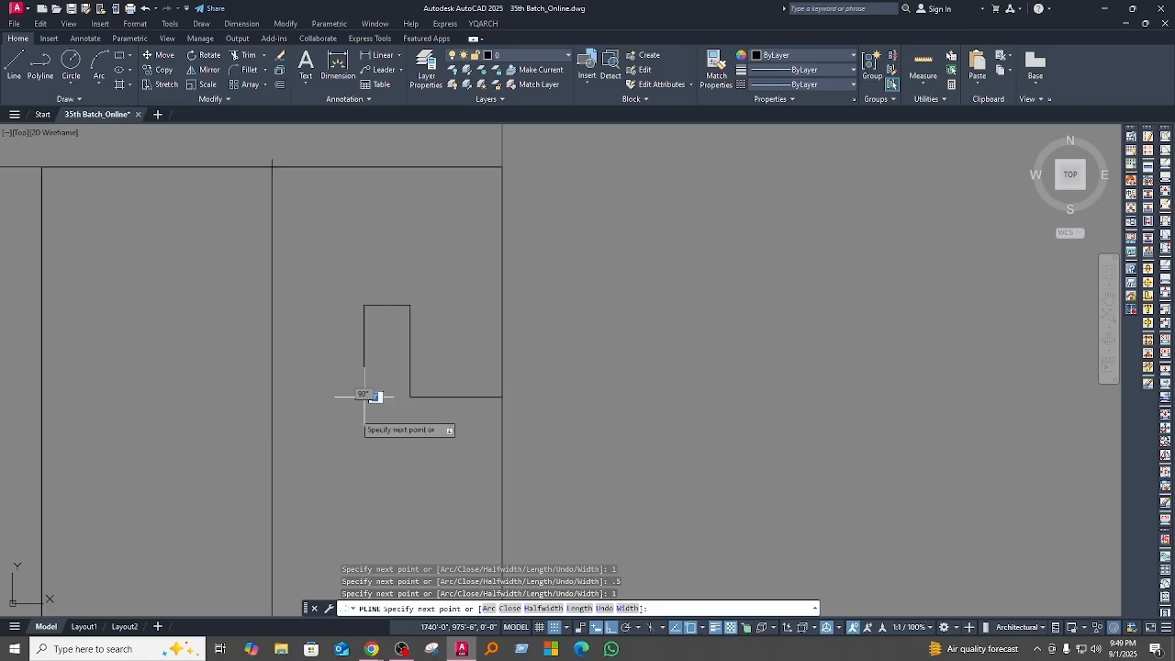
click(271, 397)
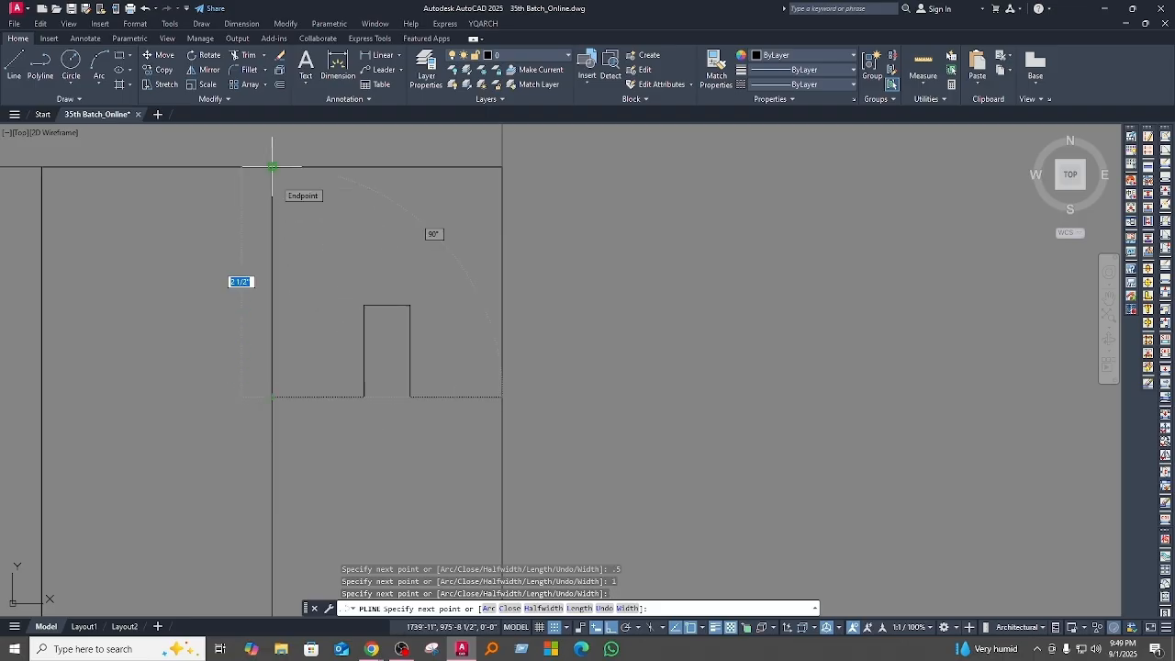
text(c)
key(Return)
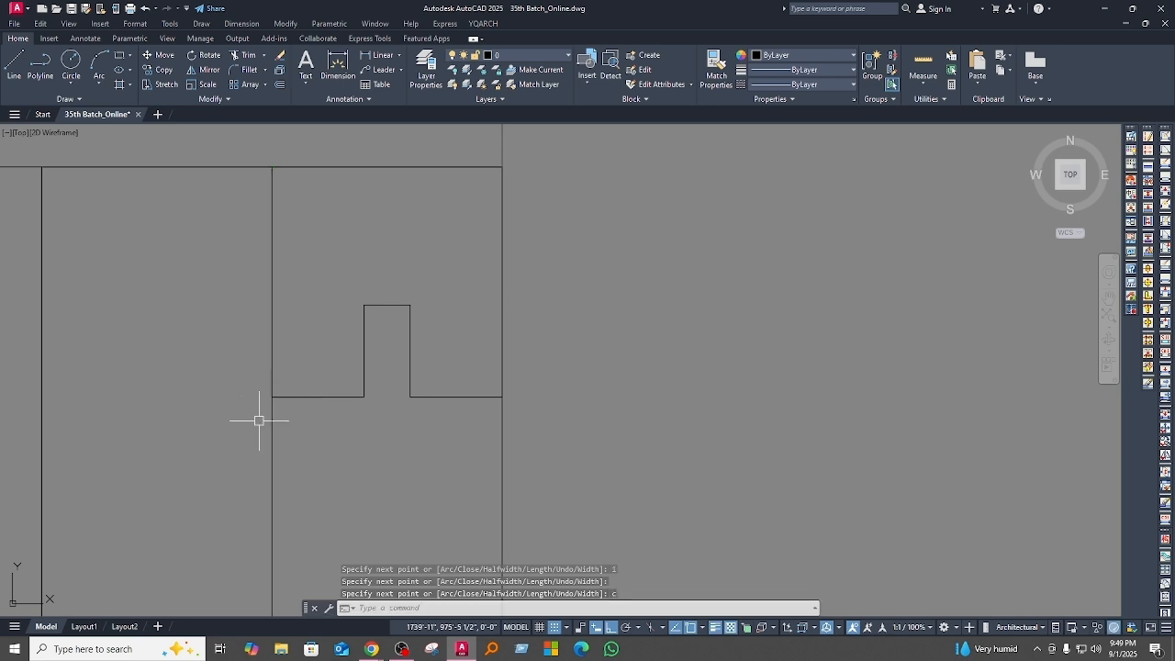
Step: Set the notched frame polyline's colour to green
click(364, 336)
scroll(287, 439, down, 4)
middle_drag(302, 449, 400, 355)
scroll(446, 421, down, 2)
middle_drag(442, 425, 421, 361)
key(Escape)
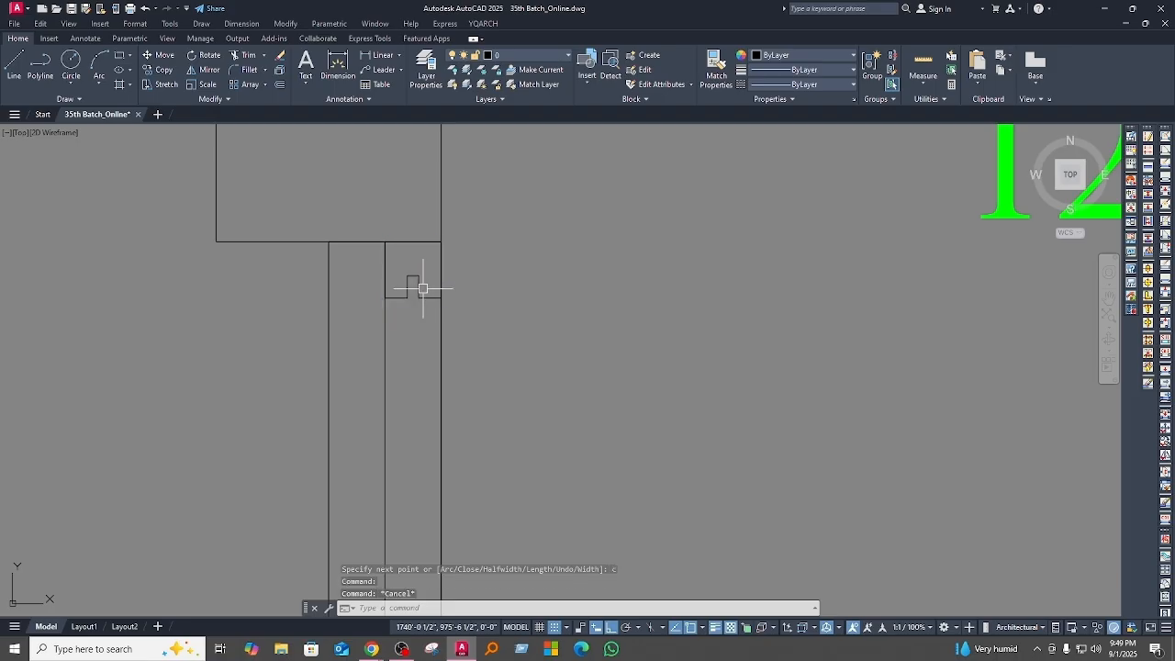
click(420, 292)
click(824, 57)
click(781, 180)
key(Escape)
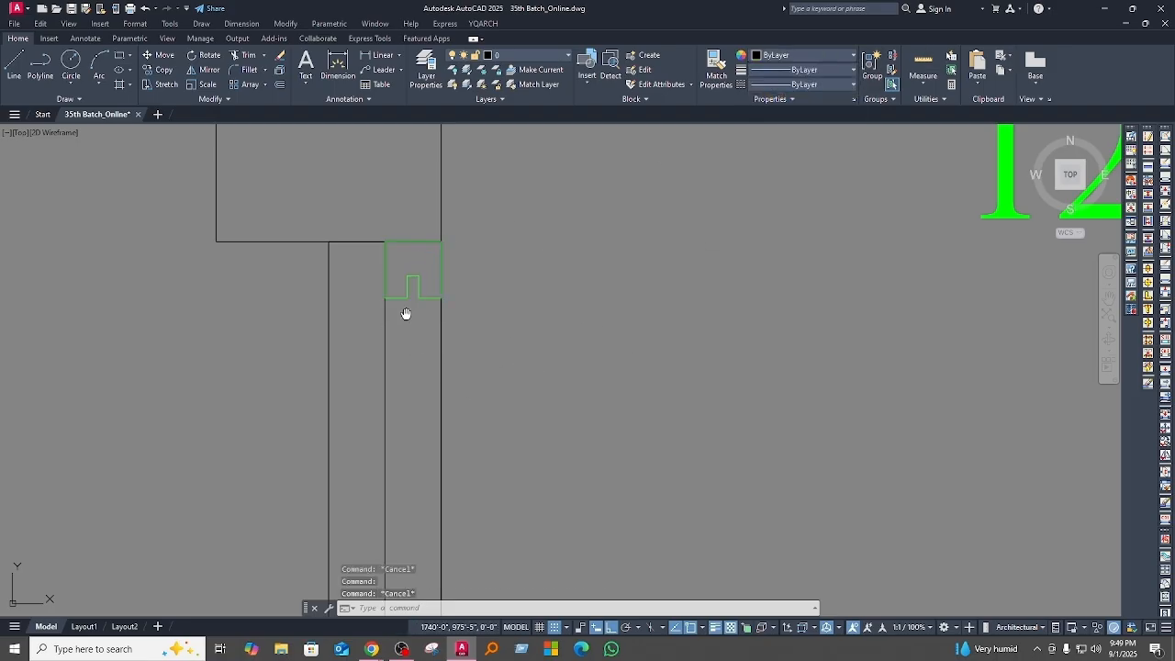
Step: Mirror the green frame about a horizontal line through the centre line's midpoint, keeping the original
middle_drag(406, 314, 412, 270)
scroll(412, 264, down, 3)
click(413, 264)
middle_drag(453, 380, 447, 308)
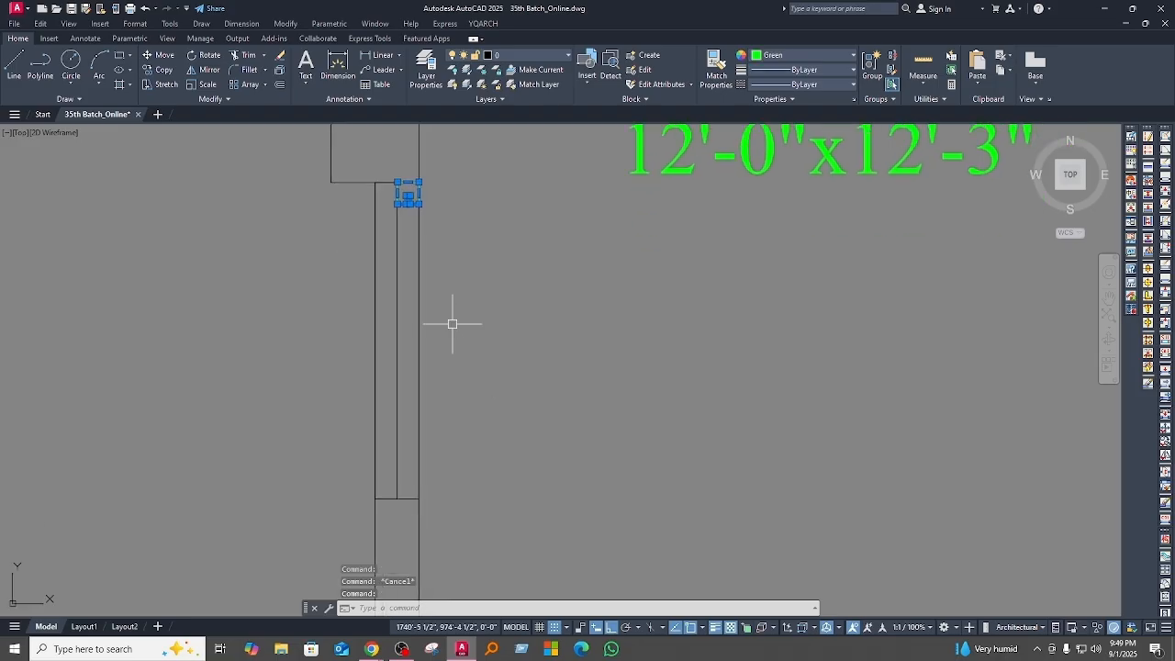
text(i)
key(Return)
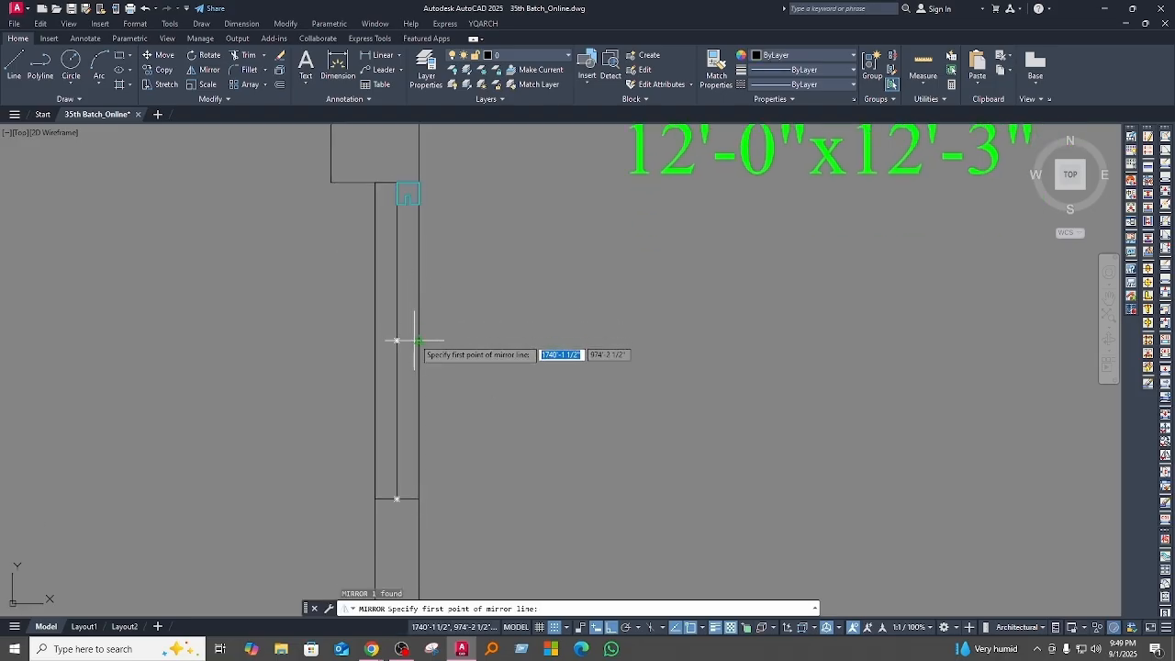
click(397, 341)
click(451, 337)
key(Return)
Step: Draw a narrow glass rectangle between the two green frames, from the upper notch's corner to the opposite corner of the lower notch
middle_drag(449, 360, 446, 380)
text(rec)
key(Return)
scroll(407, 207, up, 7)
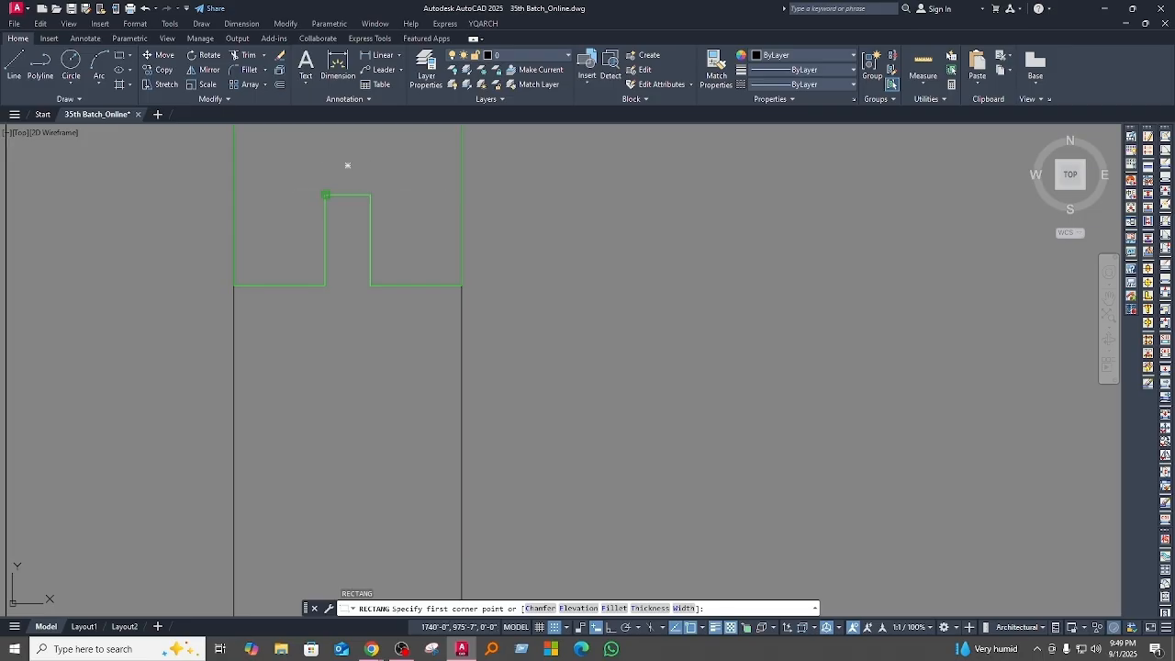
click(325, 194)
scroll(431, 470, down, 6)
middle_drag(428, 469, 409, 314)
scroll(410, 294, down, 4)
middle_drag(392, 420, 387, 303)
scroll(395, 464, up, 4)
click(404, 476)
scroll(404, 475, down, 4)
Step: Set the narrow glass rectangle's colour to cyan
click(388, 407)
middle_drag(705, 91, 704, 157)
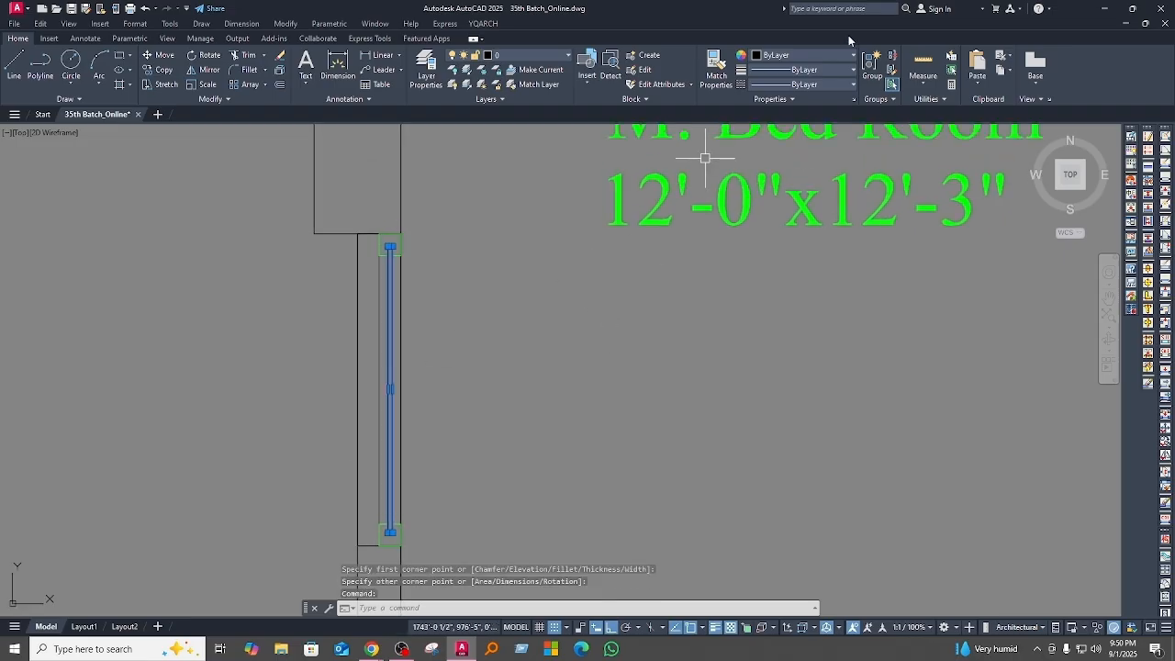
click(803, 56)
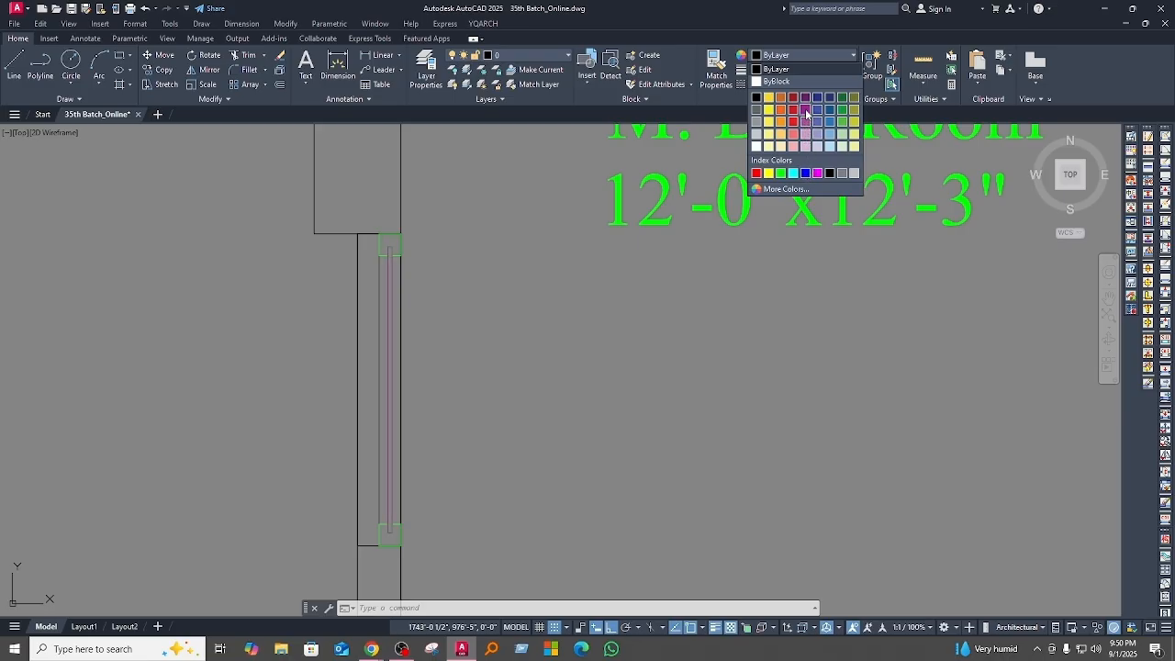
click(792, 172)
key(Escape)
scroll(412, 432, down, 4)
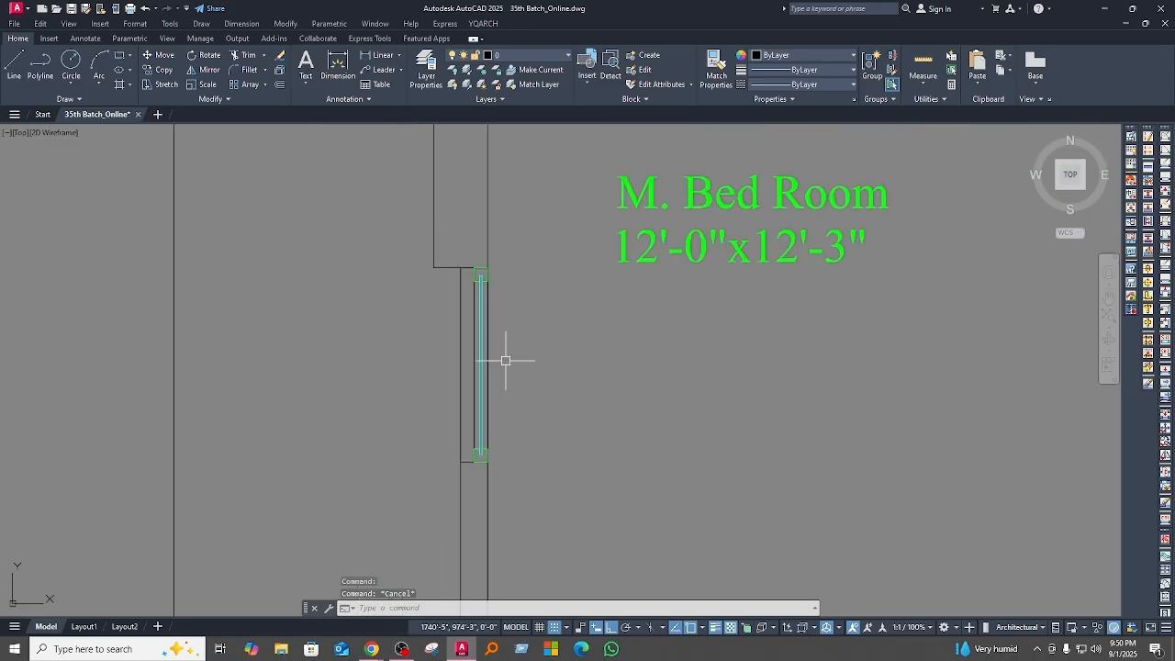
Step: Copy the frames, glass and centre line from the panel's top right corner to its bottom left corner, forming the second sliding panel
click(462, 246)
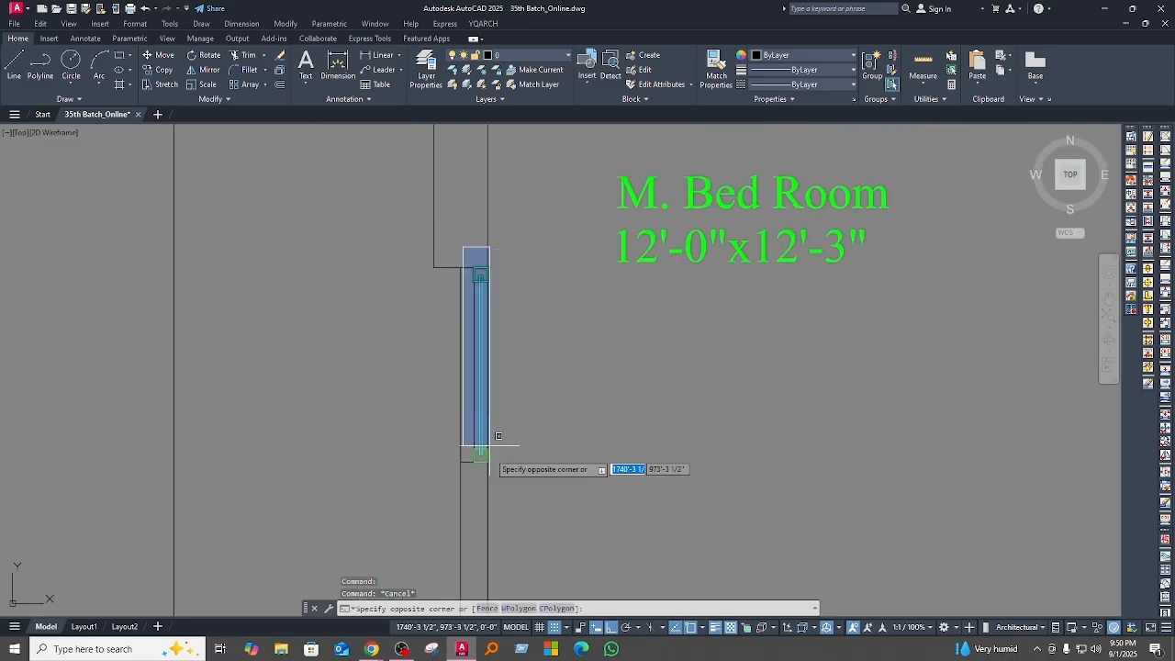
click(521, 490)
middle_drag(521, 490, 472, 460)
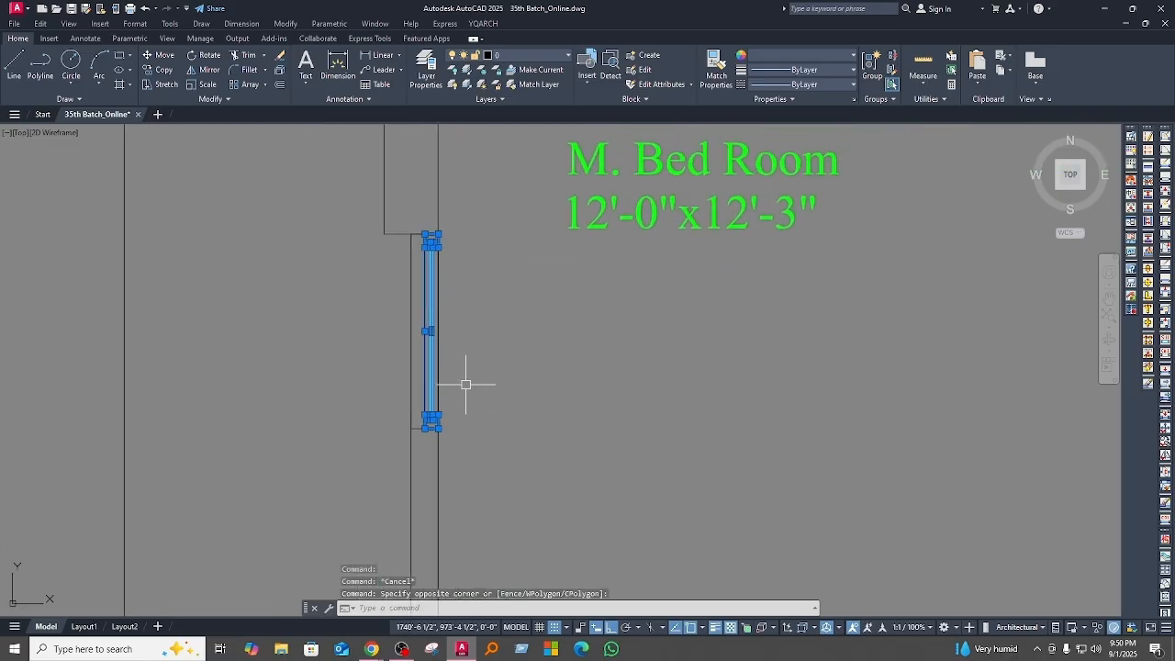
scroll(467, 407, up, 2)
text(c)
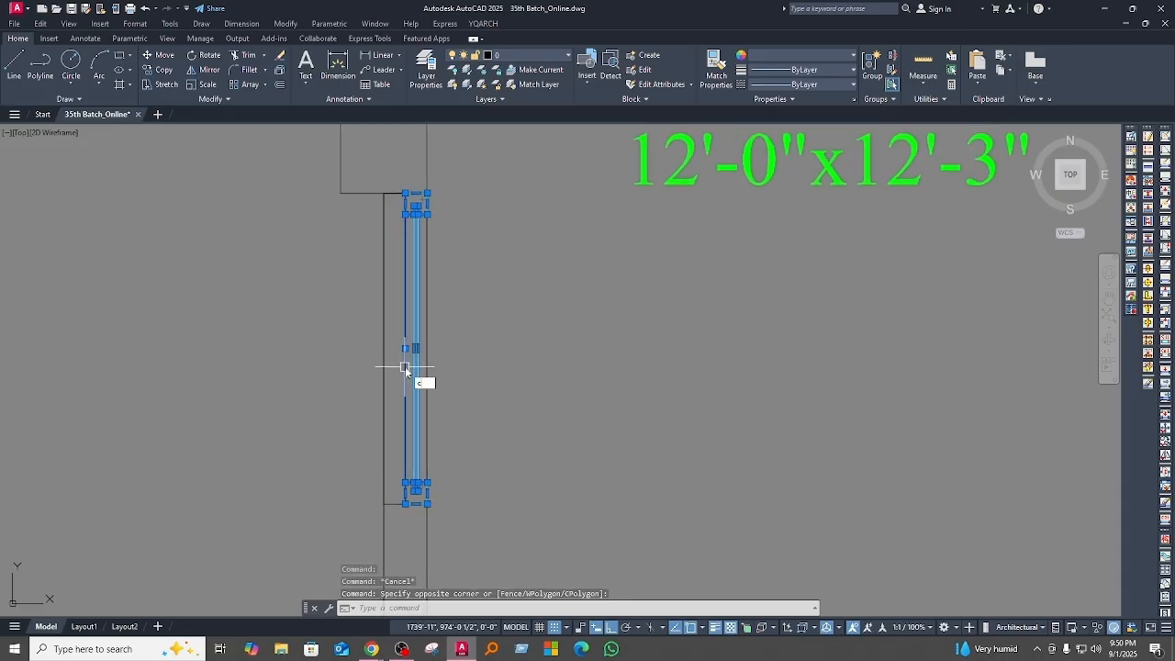
text(o)
key(Return)
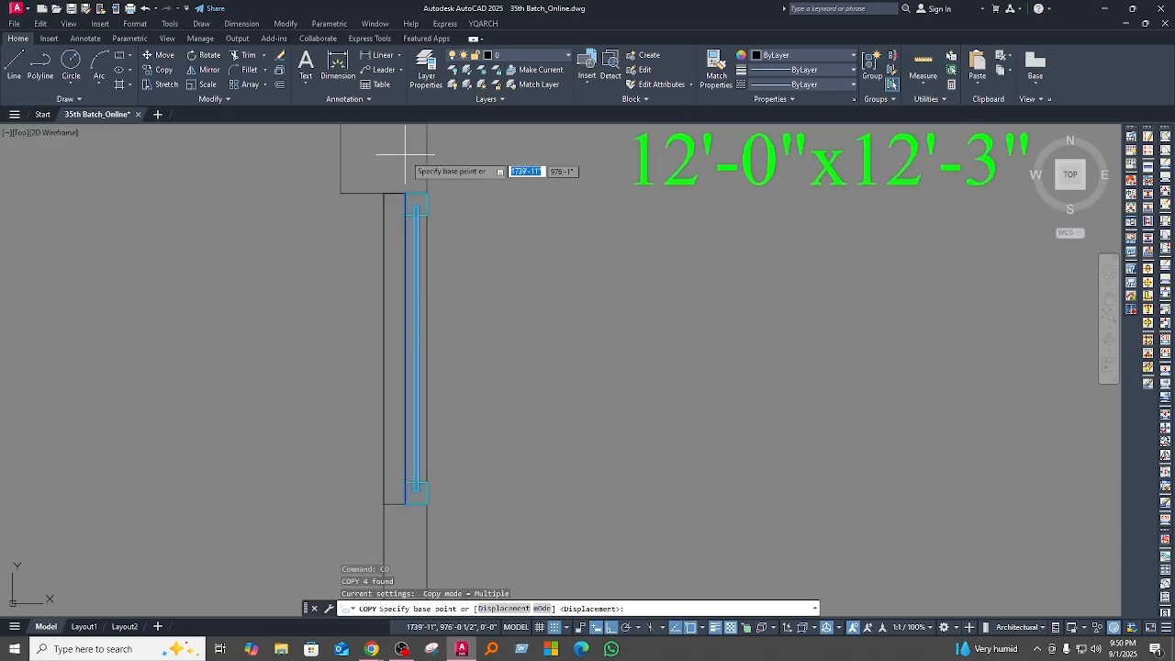
scroll(413, 167, up, 2)
click(429, 205)
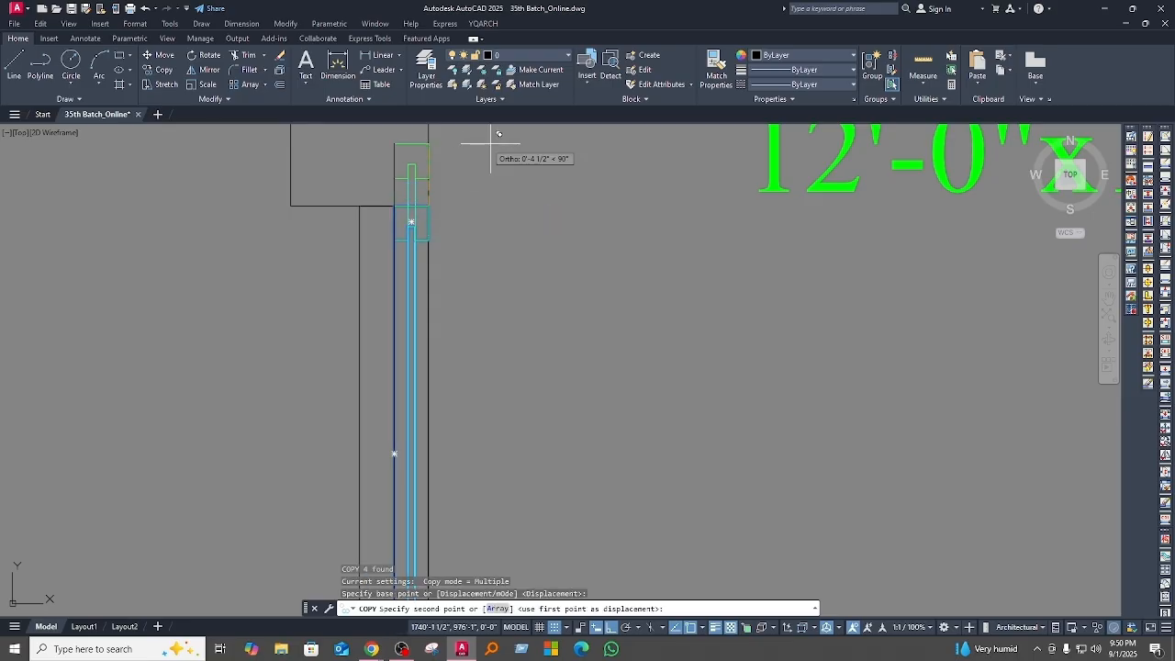
scroll(472, 284, down, 3)
scroll(464, 283, up, 2)
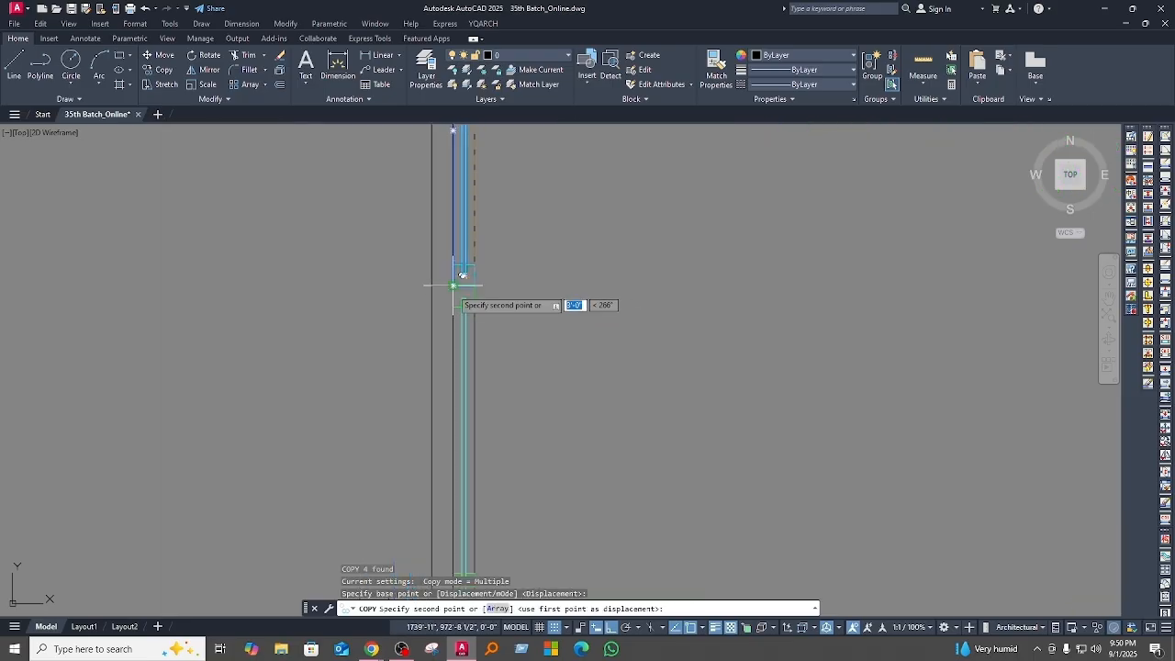
click(454, 286)
middle_drag(519, 361, 524, 402)
key(Return)
Step: Examine the two-panel sliding window in the wall beside the M. Bed Room label
scroll(524, 402, down, 2)
scroll(506, 411, up, 2)
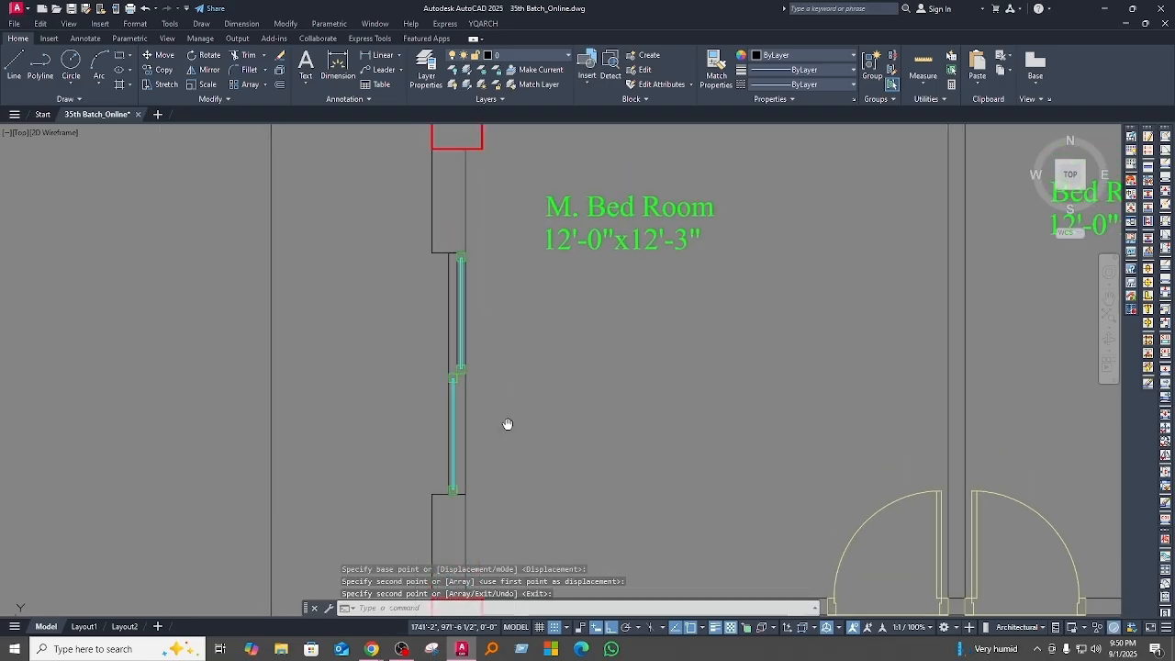
scroll(448, 389, up, 2)
middle_drag(542, 419, 494, 428)
scroll(441, 376, down, 2)
mouse_move(465, 322)
middle_down()
mouse_move(472, 394)
mouse_move(572, 340)
middle_up()
scroll(538, 275, up, 2)
middle_drag(538, 275, 489, 428)
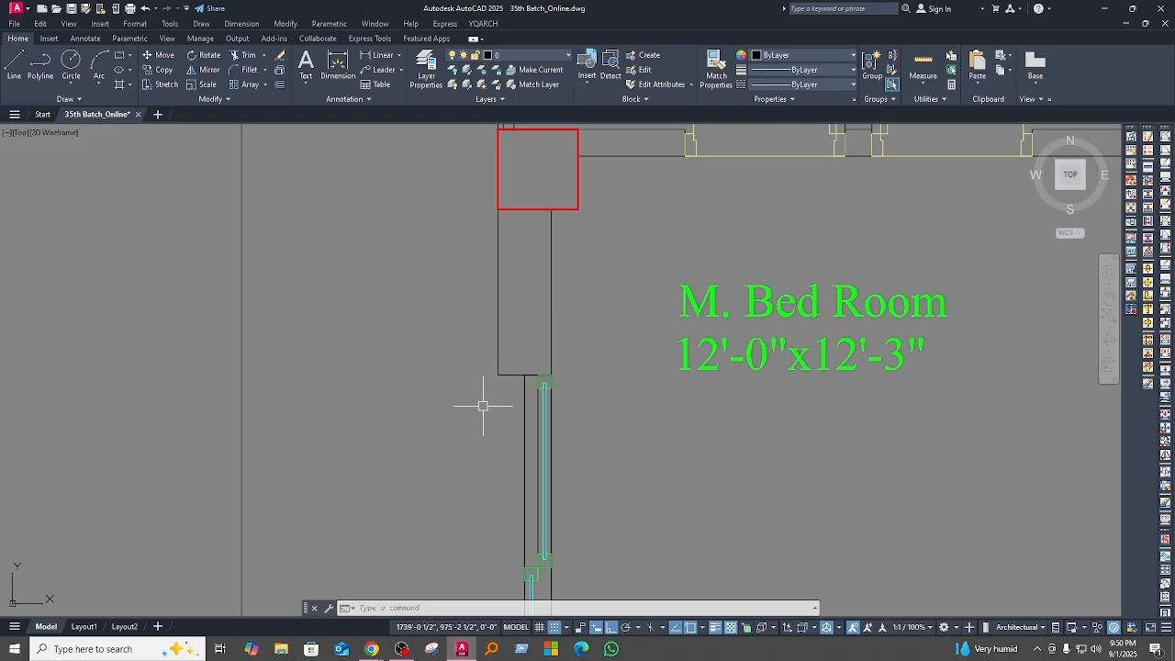
Step: Start a polyline near the wall corner at the sliding window's upper end
text(pl)
key(Return)
scroll(522, 368, up, 3)
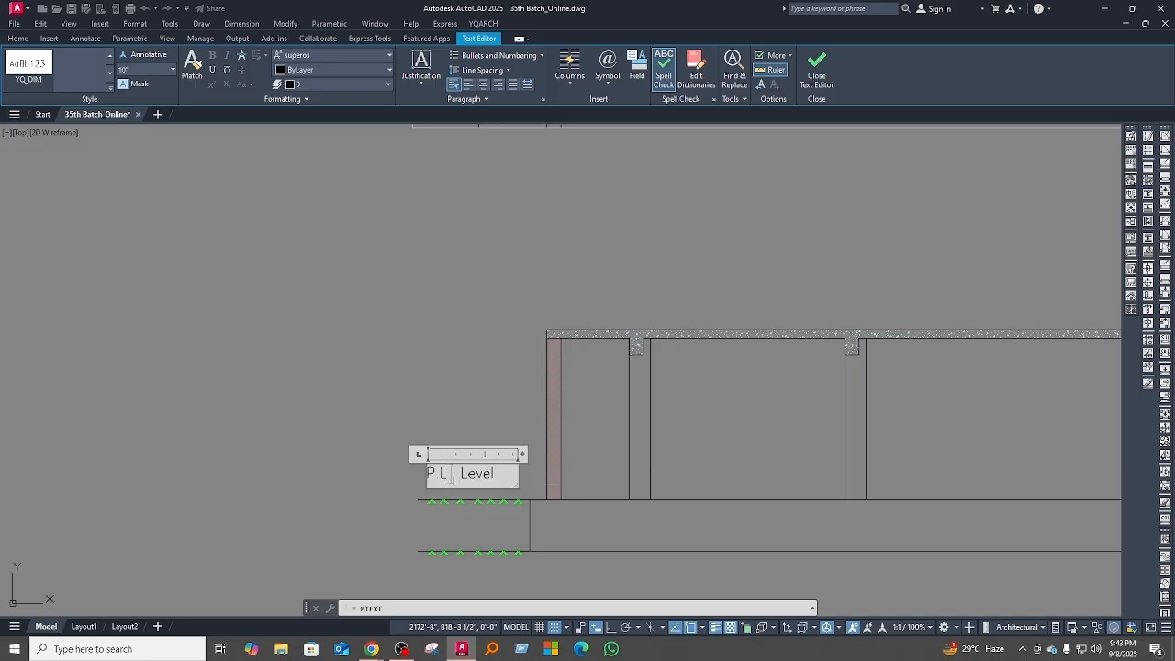
Step: Change the font of the whole P.L. Level label to times and finish editing the text
drag(516, 475, 326, 373)
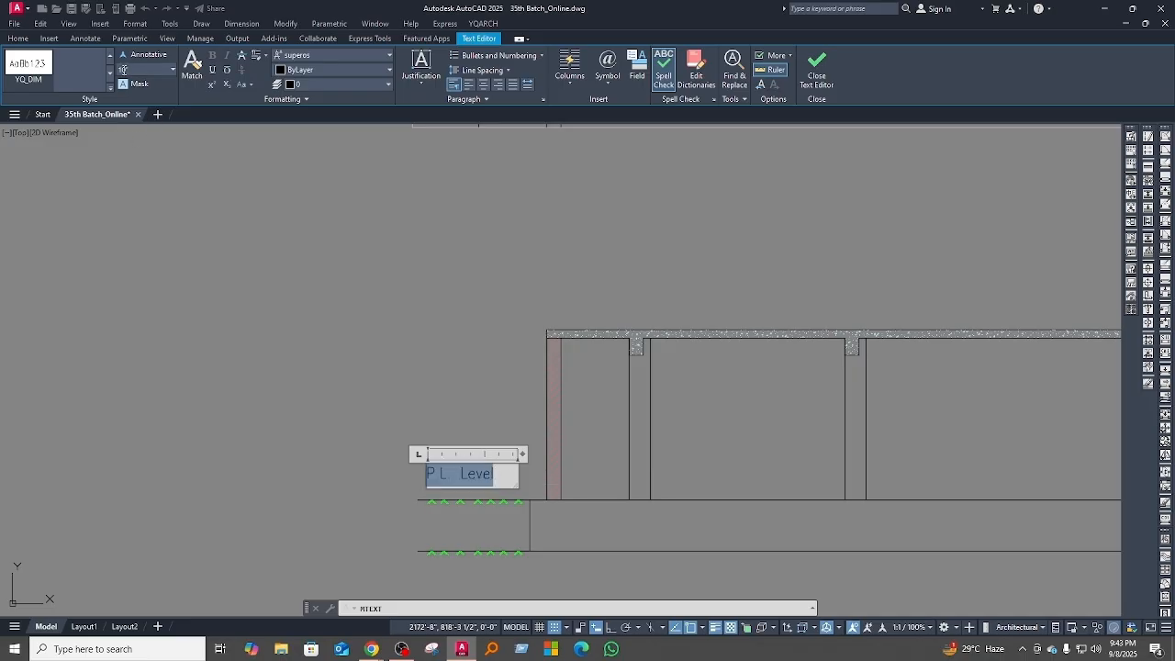
click(325, 54)
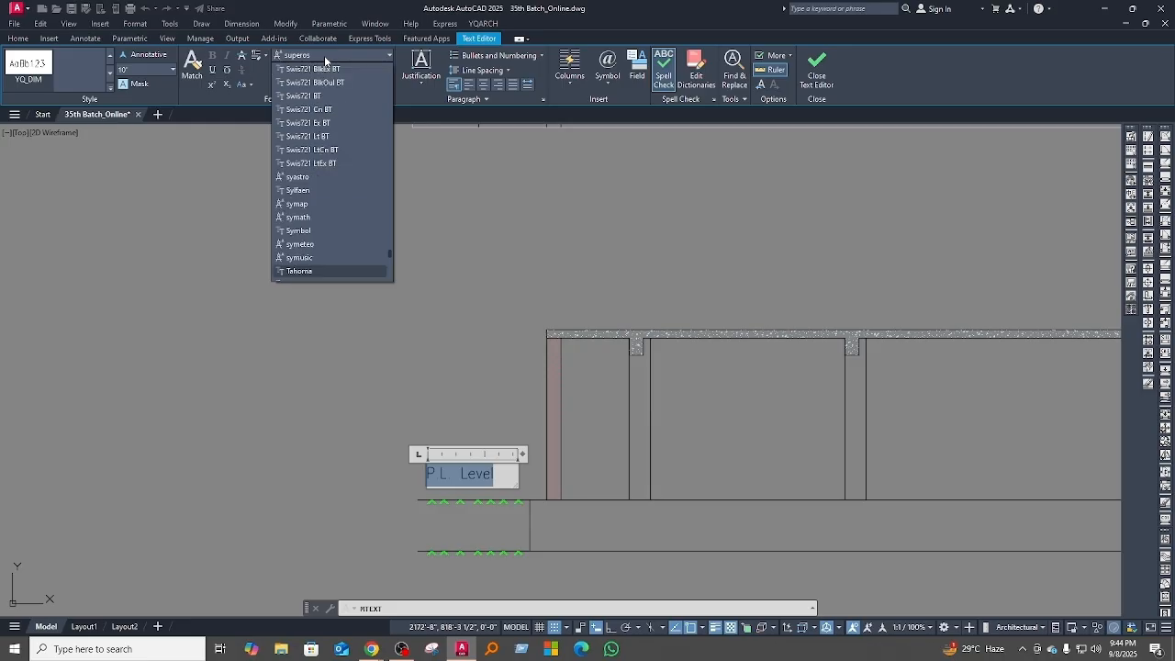
text(im)
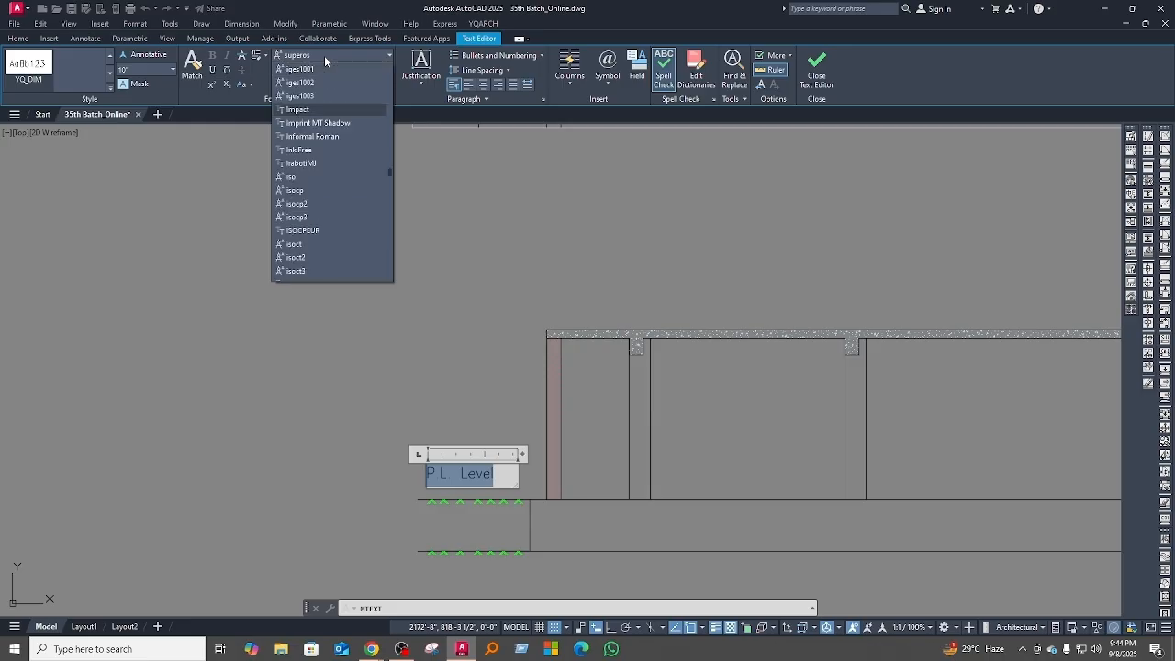
text(t)
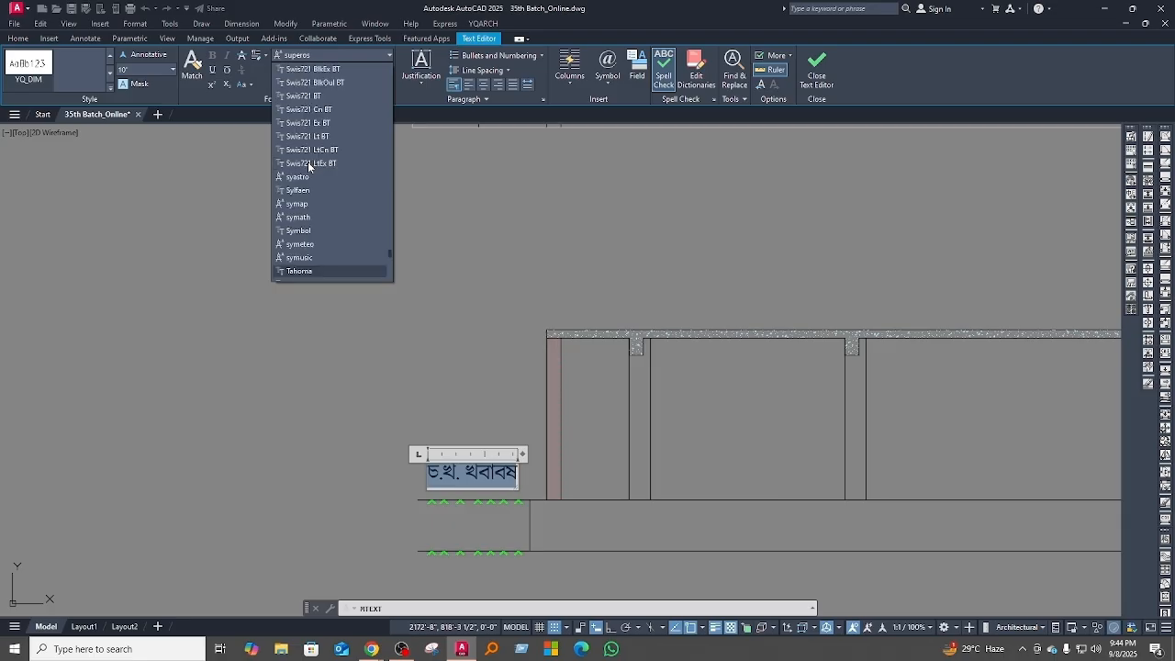
scroll(306, 248, down, 3)
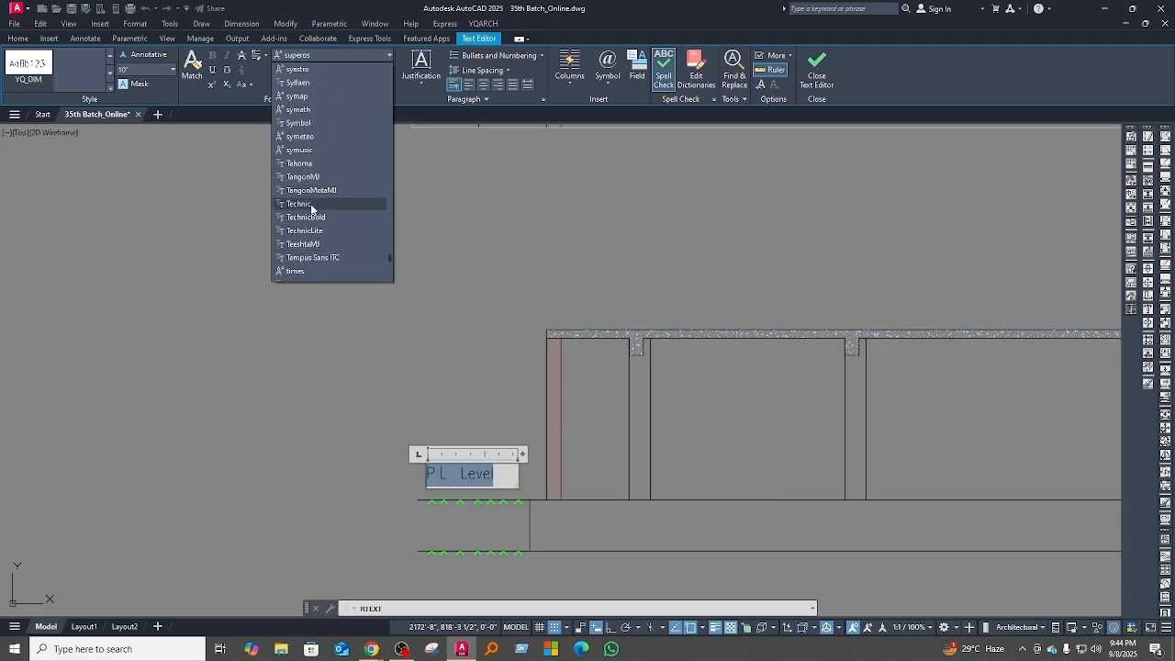
click(298, 273)
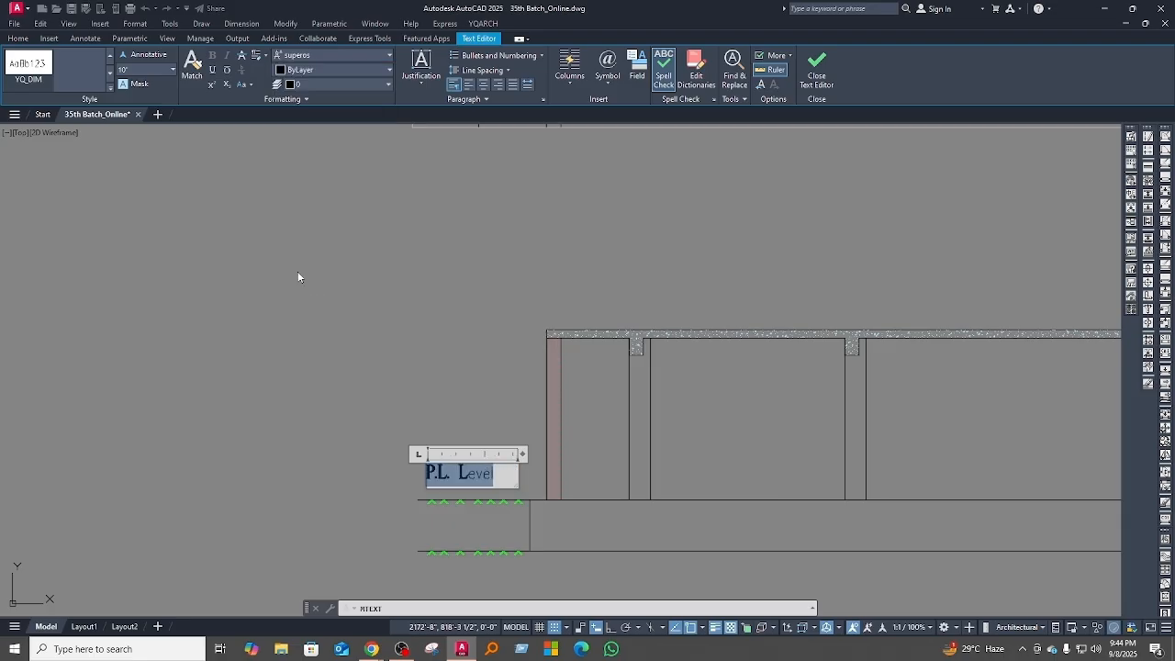
click(296, 471)
Step: Copy the P.L. Level label down to just above the lower level line
scroll(487, 474, up, 2)
click(487, 472)
middle_drag(447, 506, 439, 455)
text(co)
key(Return)
click(530, 397)
click(511, 499)
key(Escape)
Step: Change the copied label beside the lower level line to read "E.G.L Level"
click(457, 519)
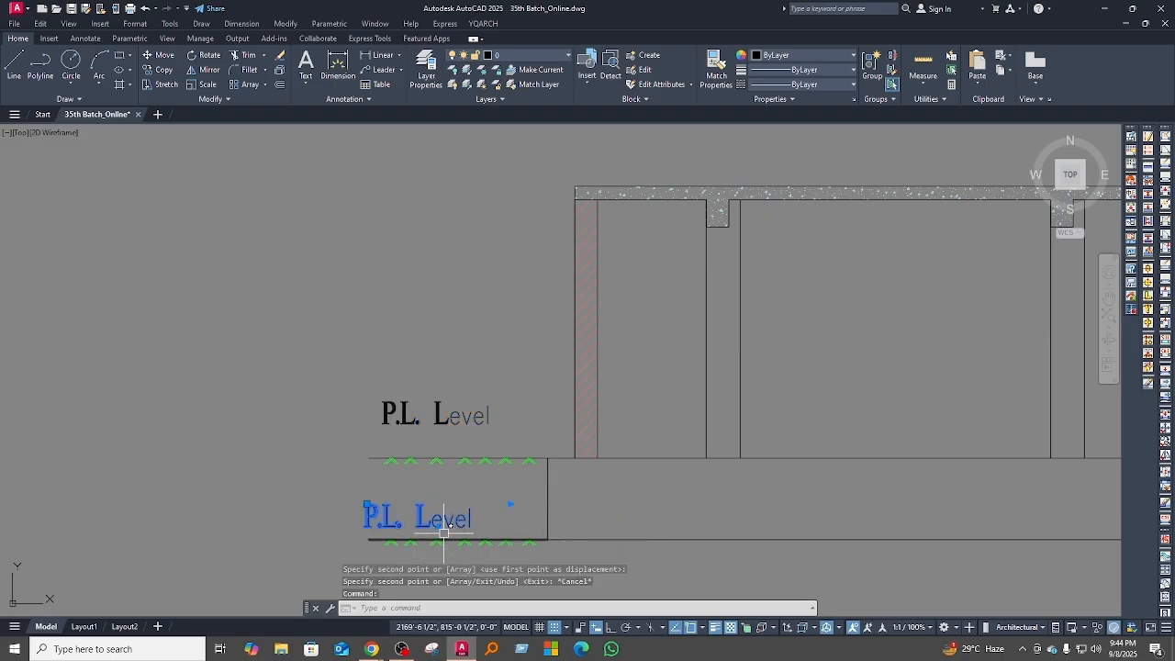
double_click(431, 519)
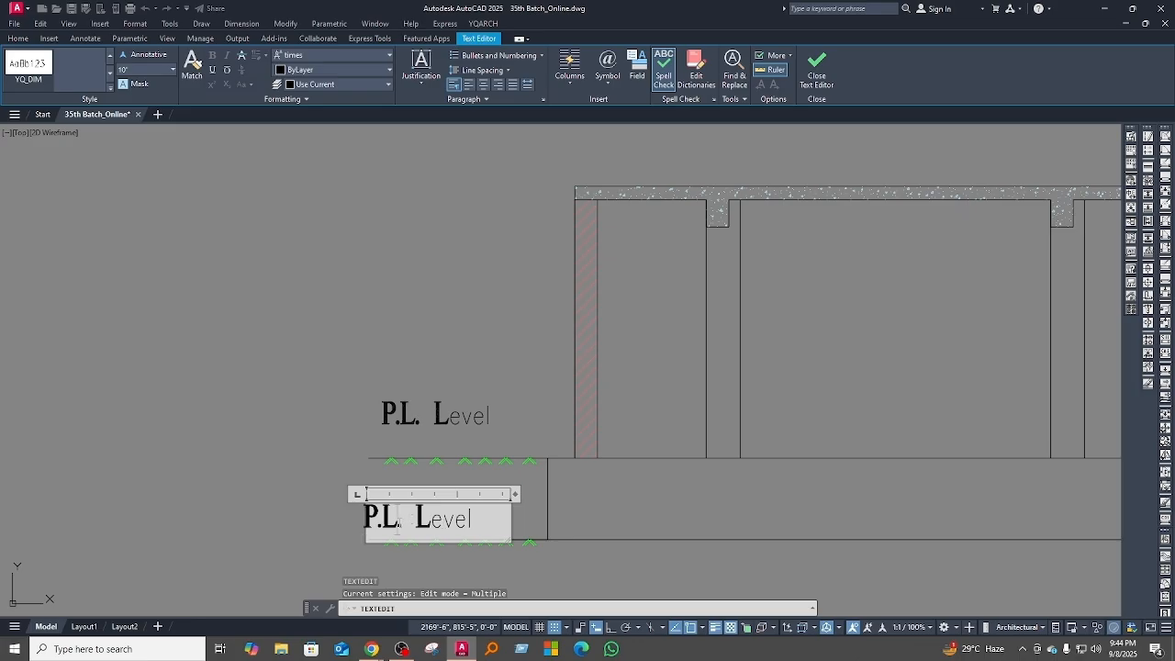
double_click(400, 522)
click(401, 523)
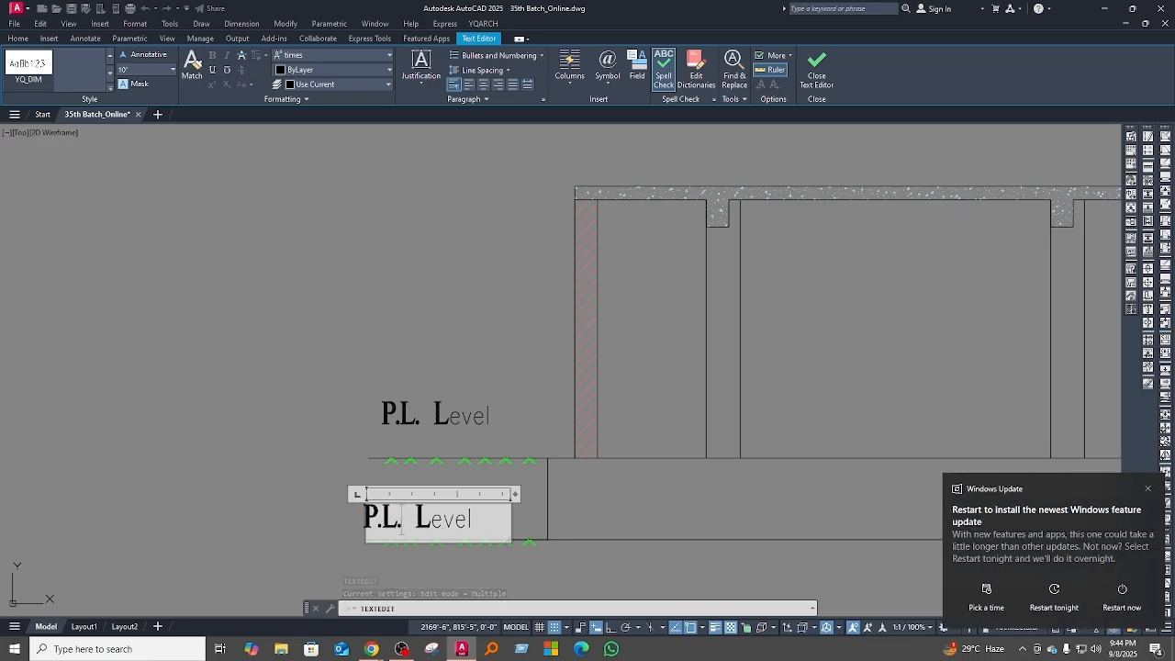
key(BackSpace)
key(BackSpace)
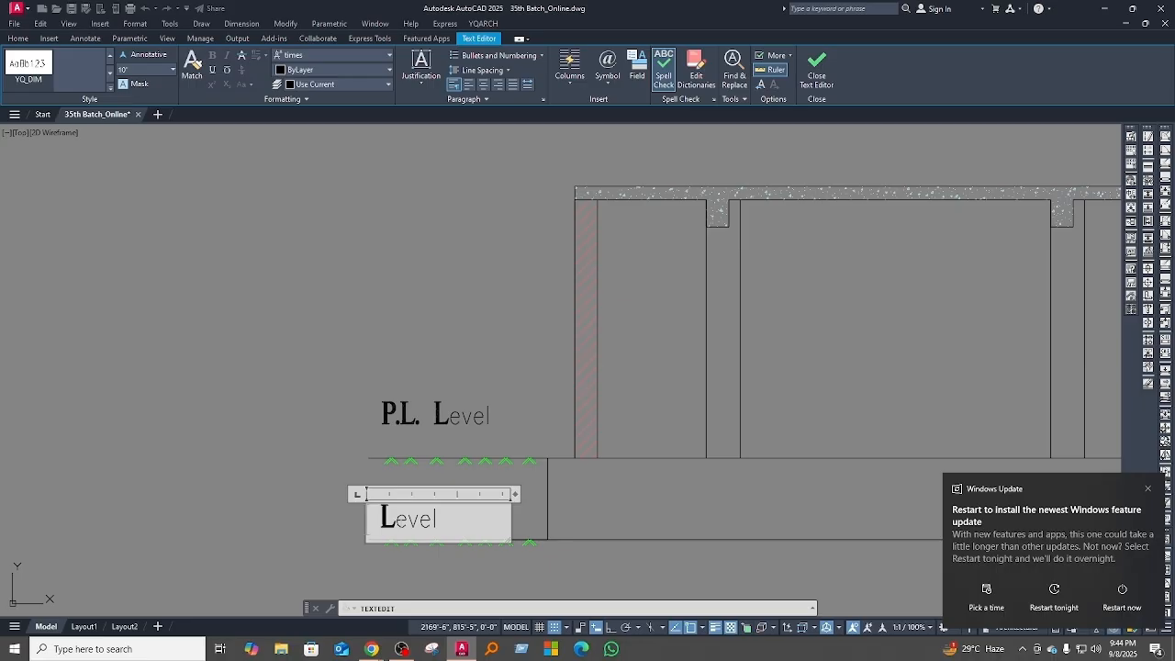
text(>)
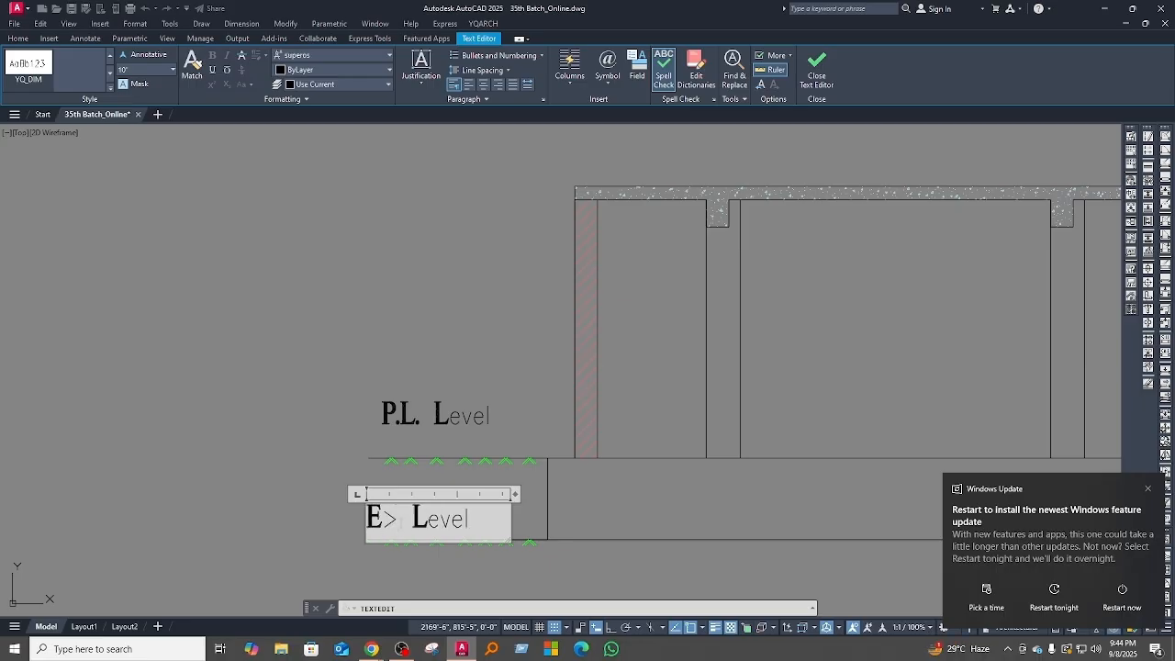
key(BackSpace)
text(.G.L)
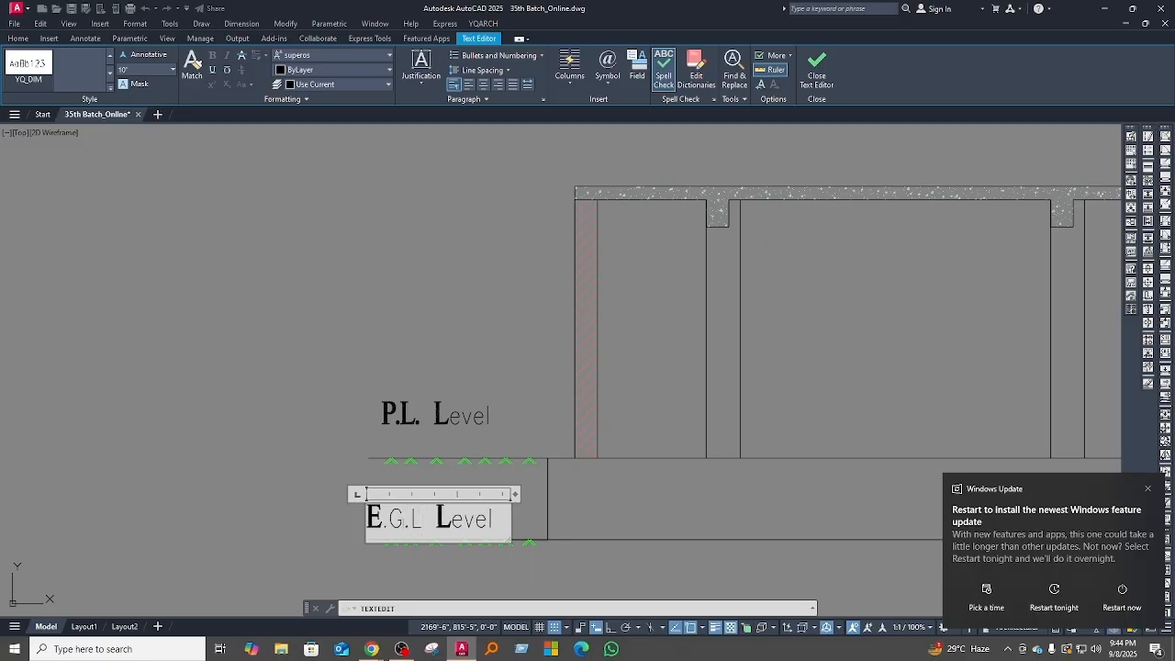
drag(422, 527, 366, 515)
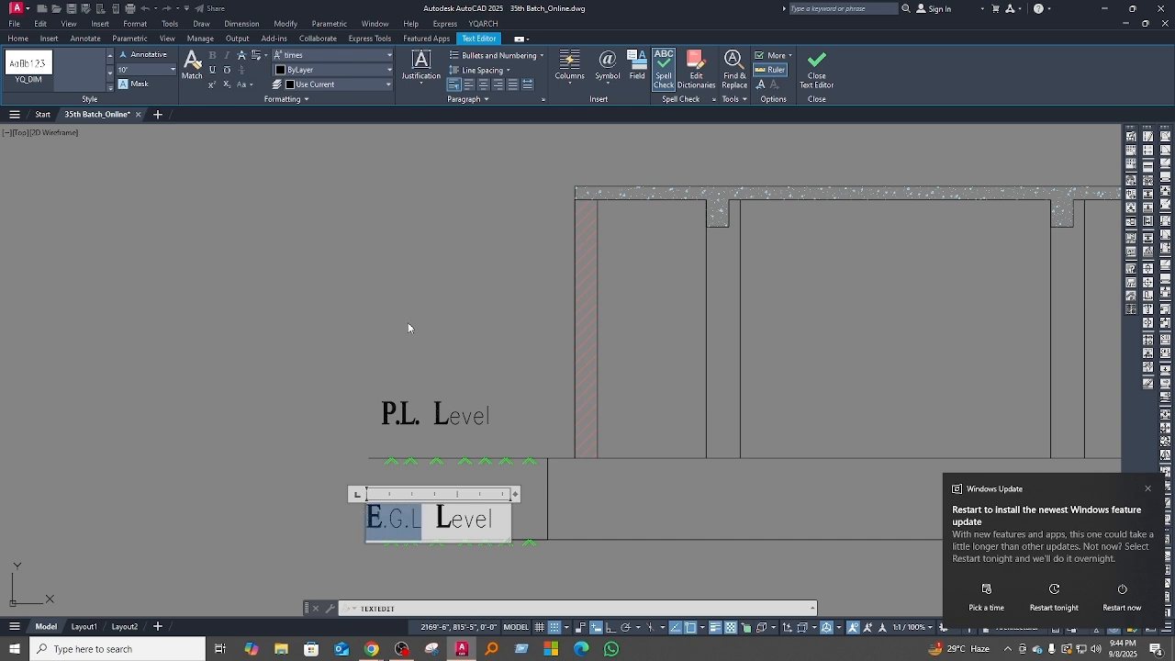
click(429, 523)
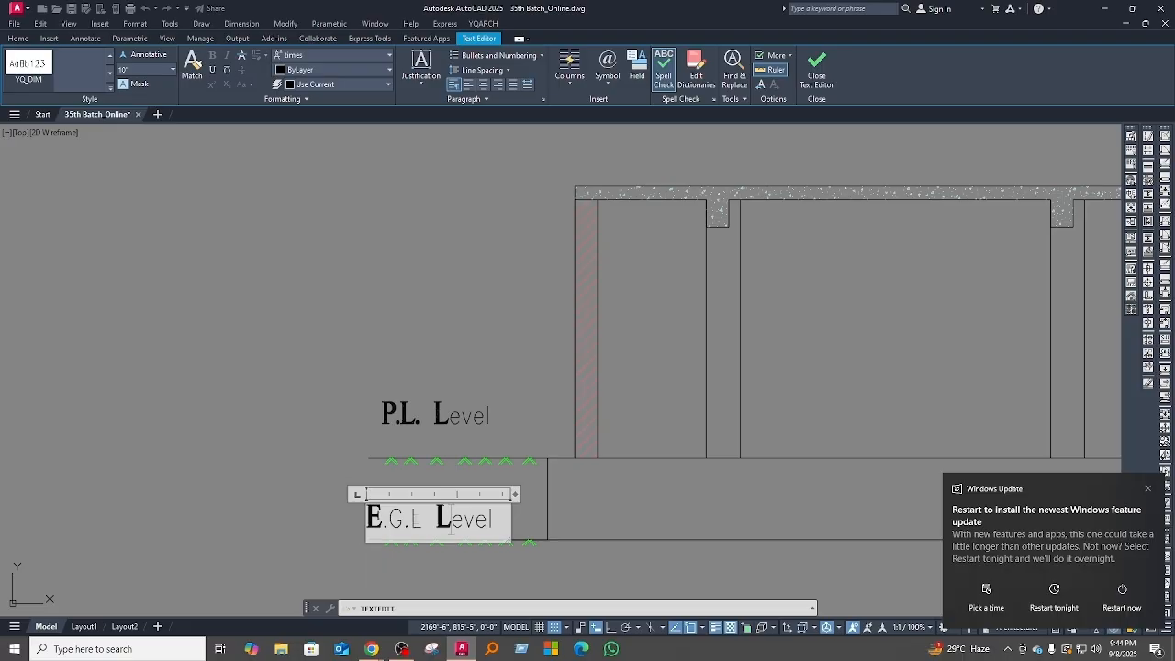
click(243, 446)
Step: Copy the selected section objects vertically to the floor slabs along the building section's outer wall
scroll(244, 446, down, 4)
scroll(467, 425, down, 4)
drag(753, 312, 450, 422)
text(co)
key(Return)
click(487, 179)
click(487, 284)
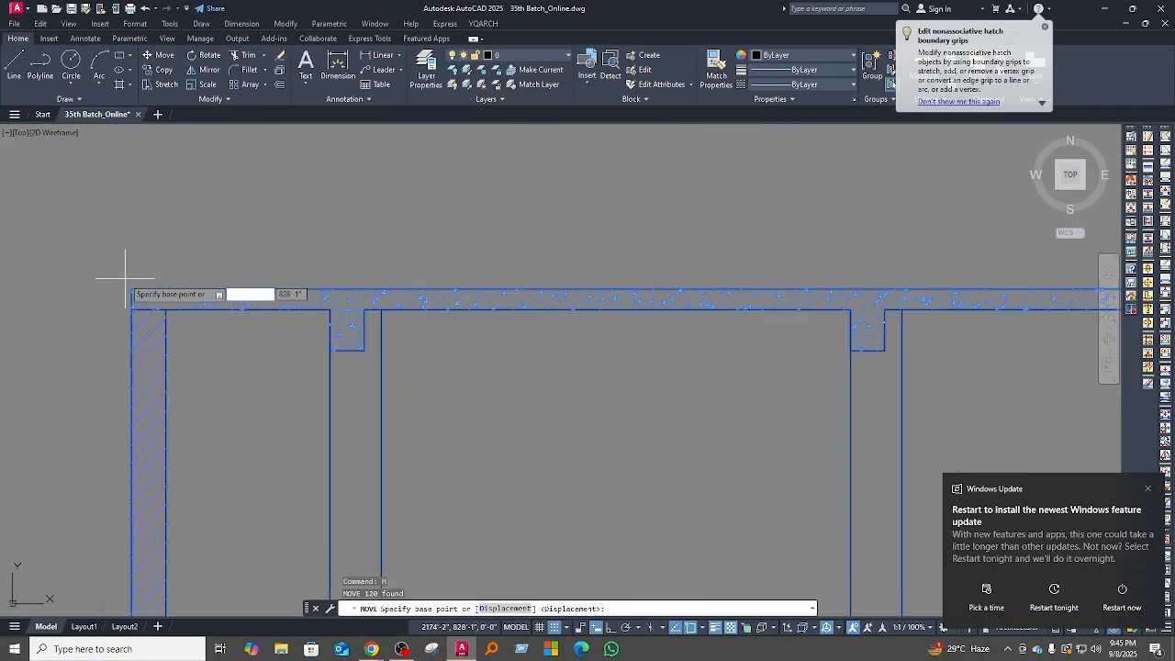
click(119, 267)
Step: Draw a line with an 8'6" segment on the building section, with ortho mode toggled
scroll(410, 288, down, 5)
scroll(531, 271, up, 10)
middle_drag(563, 410, 569, 357)
key(l)
key(Return)
click(390, 400)
click(390, 381)
key(F8)
text(8'6)
key(Return)
key(Escape)
Step: Offset the new section lines, extend them to their boundary and fillet their corner
scroll(463, 365, down, 5)
text(o)
click(438, 380)
click(398, 284)
text(ex)
click(517, 382)
scroll(400, 378, up, 5)
text(o)
click(523, 275)
text(f)
click(411, 303)
Step: Copy the selected section parts vertically to their new place in the building section
scroll(551, 349, down, 3)
click(624, 379)
click(563, 343)
scroll(633, 317, down, 3)
scroll(399, 349, up, 3)
text(co)
click(506, 528)
click(506, 314)
key(Escape)
Step: Match the properties of the copied section parts and add a connecting line beside them
scroll(572, 383, down, 3)
scroll(541, 403, up, 5)
text(ma)
click(540, 403)
scroll(541, 403, down, 5)
text(l)
click(550, 511)
text(odlih)
click(514, 346)
scroll(565, 364, down, 5)
text(l)
key(space)
key(Escape)
key(Escape)
Step: Offset the section edge and draw a line with a length of 6
scroll(492, 369, up, 5)
text(o)
scroll(741, 414, down, 8)
scroll(275, 349, up, 6)
text(l)
click(430, 281)
text(6)
key(Escape)
Step: Draw a line with a length of 3 and a further line joining the section's edges
scroll(313, 367, up, 2)
text(l)
click(272, 411)
text(3)
scroll(305, 313, down, 5)
key(Escape)
text(l)
click(288, 354)
scroll(739, 384, up, 4)
click(758, 379)
key(Escape)
Step: Select the needed detail in the drawing and copy it to its new position
scroll(761, 367, down, 4)
click(610, 359)
key(Escape)
scroll(554, 454, down, 3)
scroll(554, 453, down, 8)
scroll(597, 344, up, 4)
click(597, 344)
scroll(588, 344, up, 3)
click(502, 388)
text(co)
click(731, 354)
click(617, 403)
Step: Move the copied detail to its final position
text(m)
key(space)
click(618, 403)
click(675, 369)
scroll(498, 450, down, 6)
key(Escape)
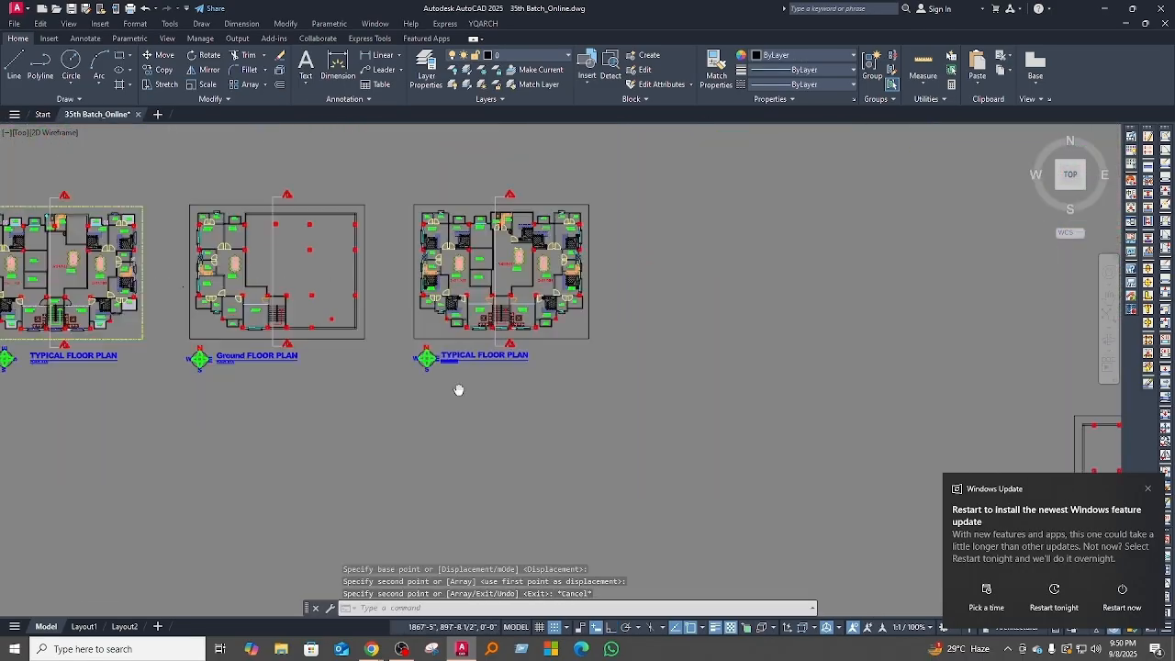
Step: Copy the north symbol and drawing title from the Typical Floor Plan to below the building section
text(co)
scroll(611, 477, down, 3)
middle_drag(611, 477, 669, 482)
key(Escape)
Step: Rotate the copied north symbol a quarter turn so that N points left, and turn ortho on
click(392, 394)
click(325, 323)
text(ro)
click(386, 364)
text(m)
key(F8)
Step: Match the properties of the north symbol's W letter onto its E and S letters
scroll(537, 243, up, 8)
click(478, 447)
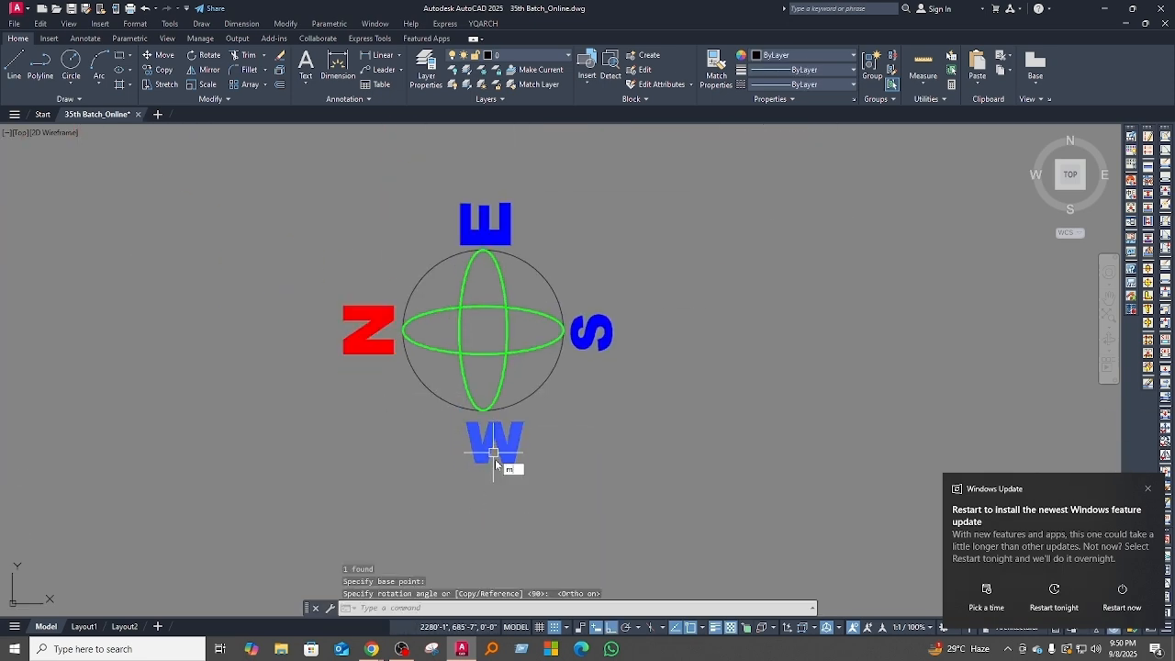
text(ma)
key(space)
click(493, 449)
click(485, 225)
click(592, 332)
key(Escape)
Step: Reposition the compass letters around the north symbol's circle
middle_drag(654, 338, 659, 358)
click(372, 353)
click(593, 394)
text(m)
click(611, 420)
Step: Scale the whole north symbol by a factor of 0.6
drag(633, 564, 344, 280)
text(sc)
click(490, 437)
text(.6)
scroll(548, 245, down, 10)
scroll(306, 316, up, 4)
Step: Change the title beside the north symbol to "Cross Section(D-D)", keeping the scale line below it
double_click(305, 328)
drag(711, 336, 99, 317)
text(Cross Section)
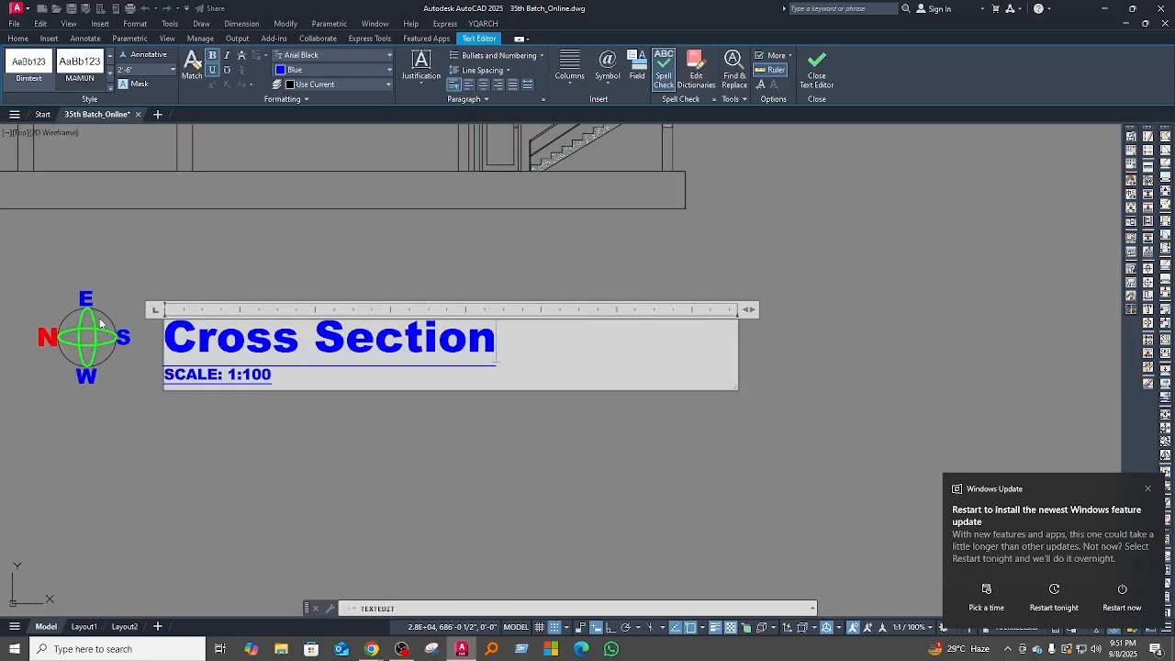
scroll(551, 402, down, 2)
text((D-D))
click(633, 450)
scroll(629, 426, down, 10)
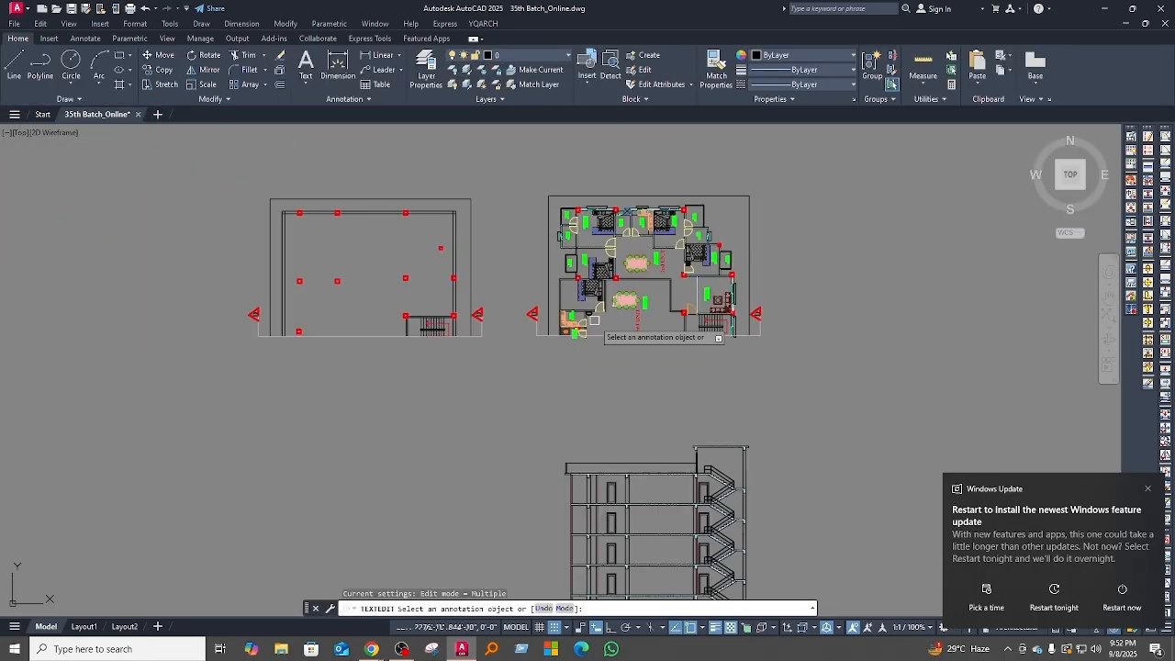
Step: Add continued floor-height dimensions along the outer side of the cross section
scroll(483, 290, up, 10)
click(529, 202)
click(523, 308)
click(85, 38)
click(339, 85)
scroll(595, 422, down, 5)
click(567, 359)
click(559, 435)
scroll(559, 435, up, 6)
click(514, 376)
key(Escape)
Step: Adjust the placement of the dimensions beside the cross section by stretching their grips
click(596, 387)
click(556, 387)
click(370, 389)
key(Escape)
scroll(505, 514, down, 10)
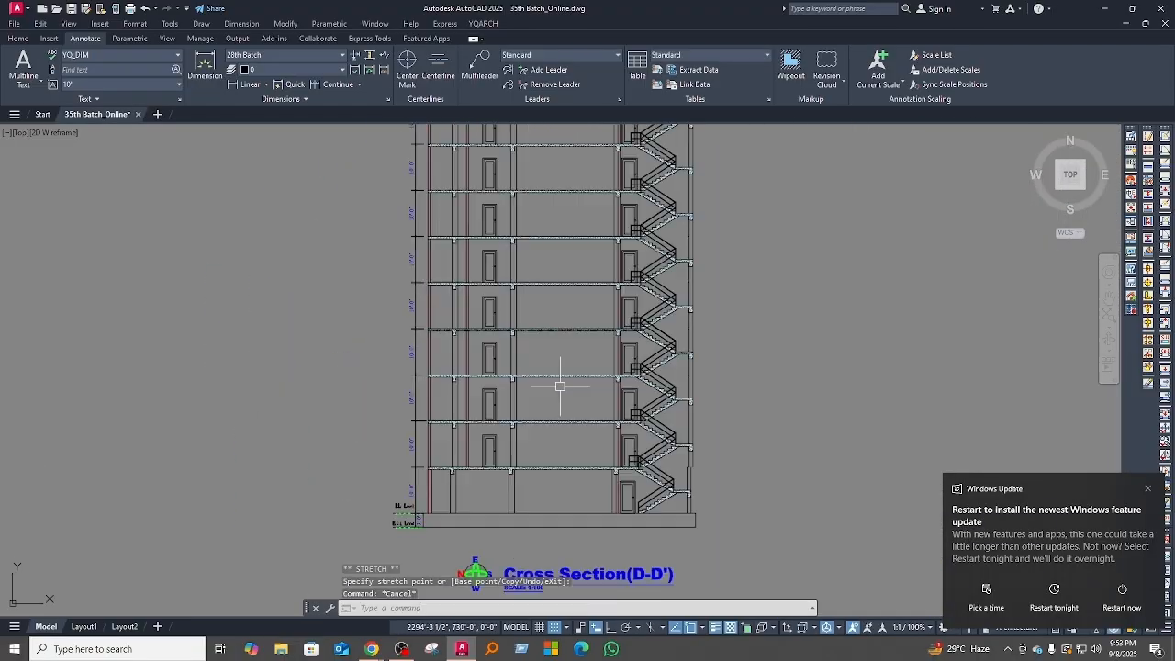
Step: Draw a short horizontal line across the outer stair wall beneath the landing to close off the landing beam
scroll(487, 394, up, 9)
scroll(590, 401, down, 2)
text(l)
key(space)
click(564, 475)
click(610, 475)
key(Escape)
scroll(551, 475, up, 5)
scroll(603, 473, down, 5)
scroll(642, 514, up, 5)
key(Escape)
scroll(550, 414, down, 8)
Step: Hatch the stair landing beam and match its properties to the existing concrete hatch
middle_drag(543, 353, 558, 409)
scroll(564, 485, up, 8)
text(h)
click(572, 437)
text(ma)
click(530, 498)
key(Escape)
click(475, 447)
key(Escape)
scroll(496, 565, down, 5)
Step: Draw a horizontal line outward from the outer stair wall and offset it to mark the window levels
text(l)
click(479, 545)
click(687, 544)
key(Escape)
scroll(523, 551, up, 3)
middle_drag(567, 315, 576, 460)
text(o)
key(Escape)
scroll(559, 428, down, 8)
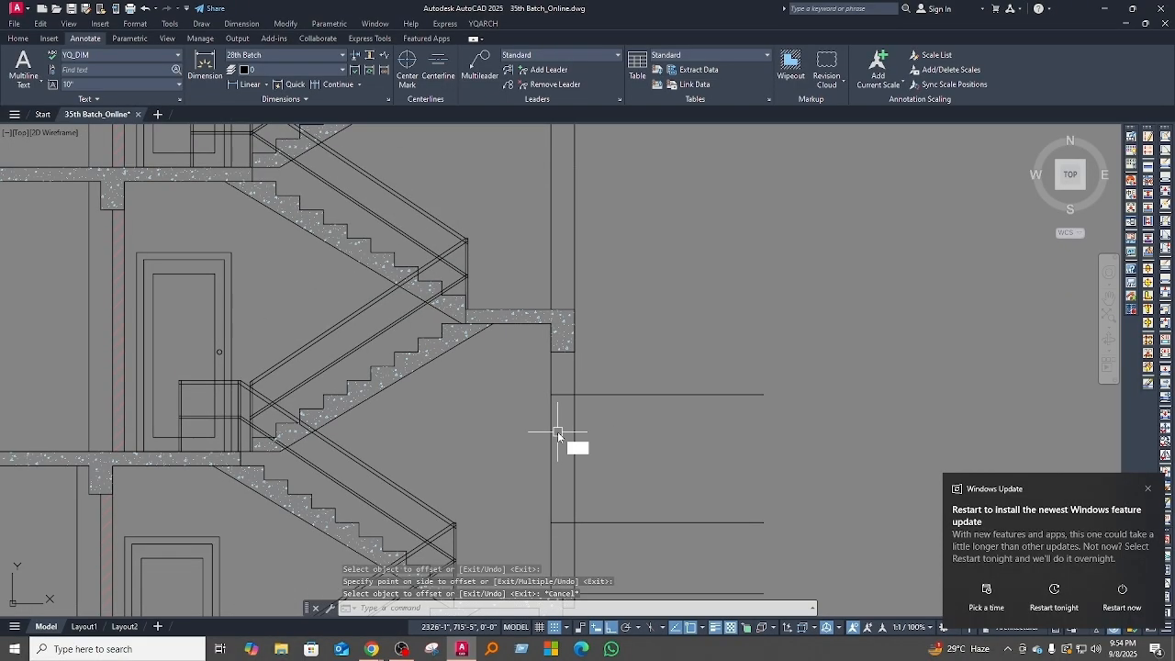
Step: Draw a vertical line between the window levels on the stair wall and offset it by 5 for the wall thickness
scroll(545, 320, up, 8)
text(l)
click(502, 287)
click(502, 488)
key(Escape)
text(o 5)
scroll(514, 378, up, 3)
scroll(541, 569, up, 6)
click(561, 401)
click(500, 367)
Step: Set the colour of the window lines in the stair wall to green
click(17, 38)
click(804, 55)
click(780, 116)
key(Escape)
scroll(514, 404, down, 6)
scroll(484, 446, up, 4)
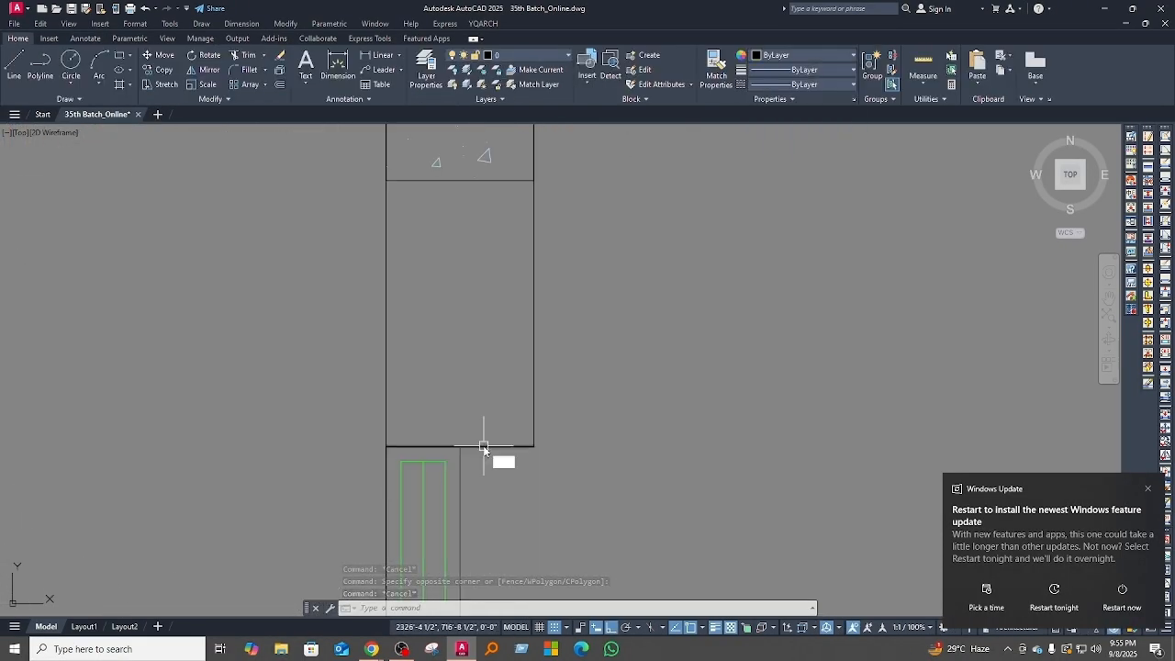
Step: Offset the window head line by 6 and join the corners with Fillet to shape the lintel and sunshade
key(space)
scroll(459, 431, down, 5)
text(o 6)
click(407, 490)
click(320, 396)
text(f)
click(563, 436)
click(587, 535)
Step: Trim the excess lines around the sunshade above the stair window
text(tr)
drag(607, 514, 617, 468)
click(488, 451)
key(Escape)
Step: Hatch the lintel and sunshade above the stair window, choosing the pattern and adjusting its scale
text(h)
click(646, 445)
click(250, 70)
click(455, 87)
key(Escape)
middle_drag(430, 380, 435, 477)
text(h)
click(583, 484)
click(250, 70)
click(443, 87)
key(space)
Step: Trim the continuous outer wall lines between the stair landings on the floors up to the roof slab
scroll(613, 409, down, 8)
middle_drag(611, 277, 600, 432)
text(tr)
drag(600, 432, 551, 427)
drag(594, 347, 542, 342)
click(588, 351)
mouse_move(619, 294)
middle_down()
mouse_move(609, 434)
mouse_move(631, 435)
middle_up()
click(538, 349)
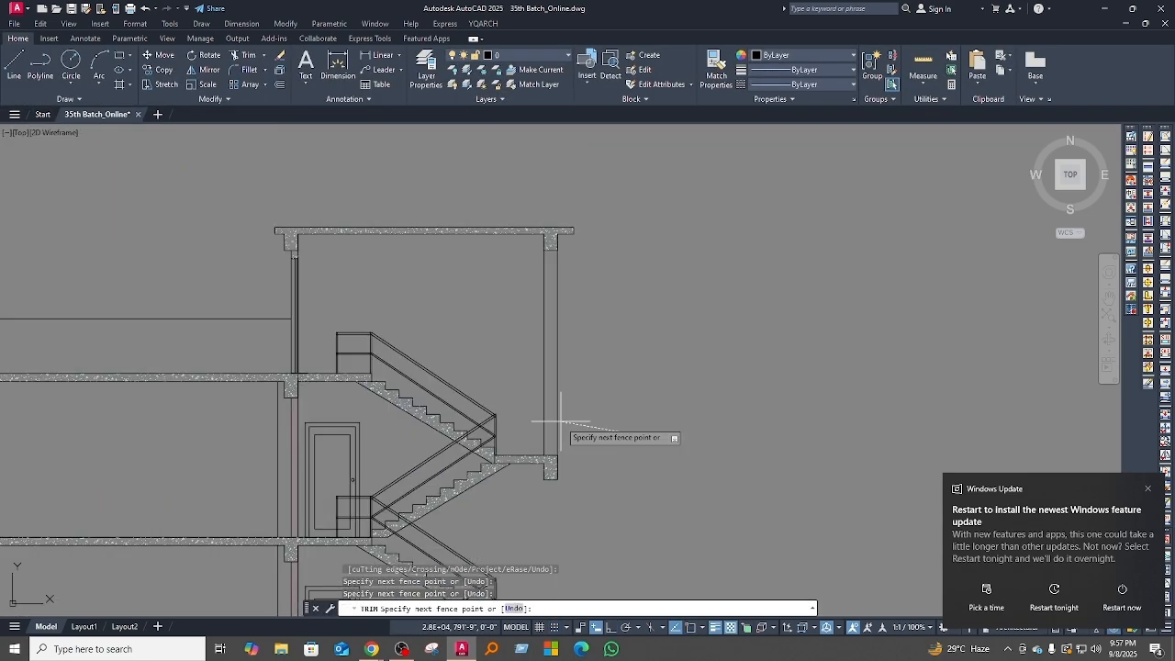
drag(645, 543, 571, 403)
middle_drag(679, 430, 597, 357)
Step: Move the window wall detail clear of the staircase and tidy its lines with Line and Fillet
text(m)
click(554, 483)
click(722, 482)
text(l f)
click(659, 318)
click(670, 345)
Step: Move the window wall detail back so that its outer base corner meets the landing's outer edge
drag(587, 284, 535, 459)
text(m)
click(554, 488)
click(466, 539)
click(516, 493)
click(435, 342)
text(m)
click(825, 466)
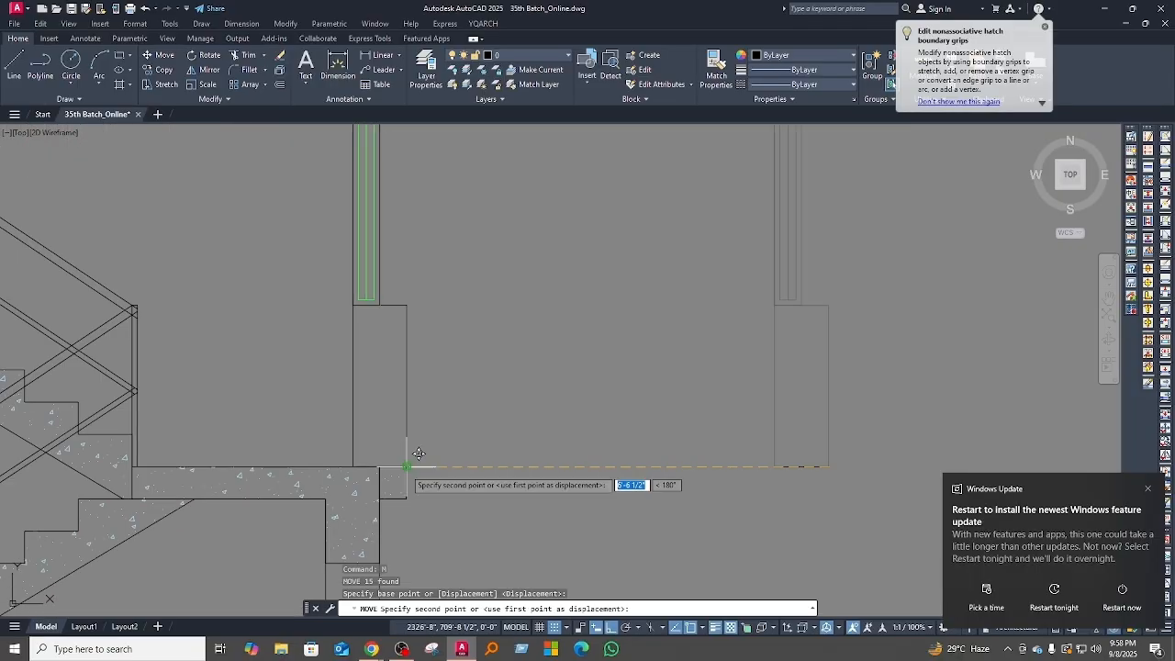
click(401, 466)
Step: Copy the stair window, sunshade and adjoining wall lines, without the full sill wall, to the landing one floor above
scroll(459, 467, down, 5)
click(498, 438)
click(456, 398)
mouse_move(521, 469)
middle_down()
mouse_move(518, 478)
mouse_move(557, 469)
middle_up()
scroll(518, 478, up, 4)
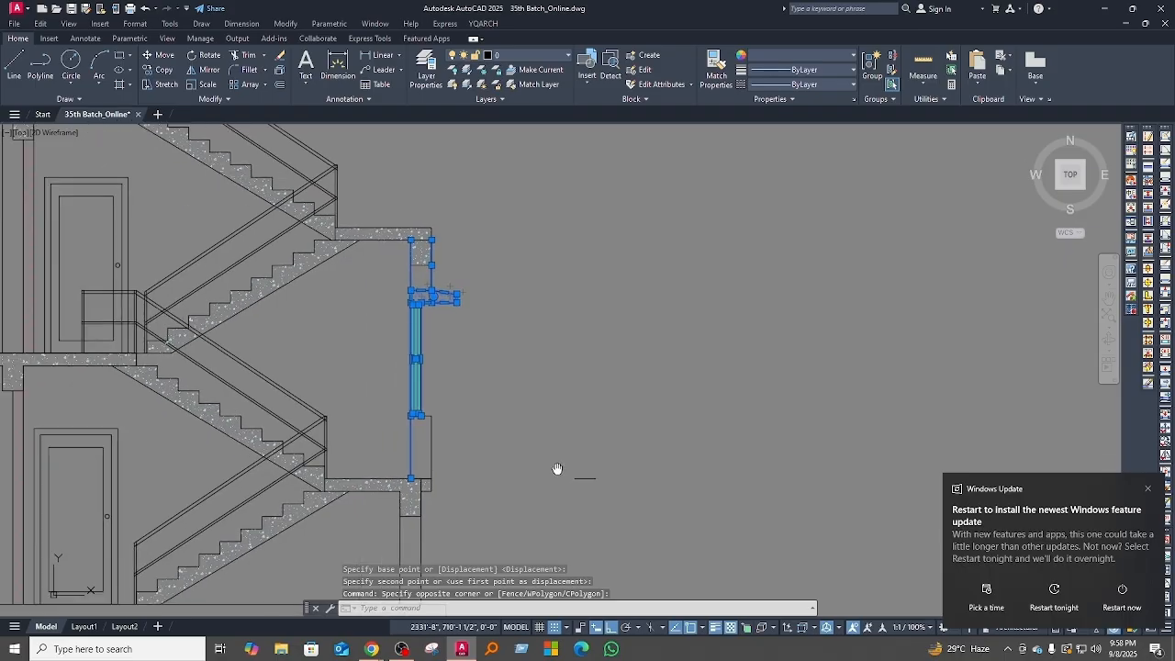
text(co)
key(space)
scroll(412, 491, up, 2)
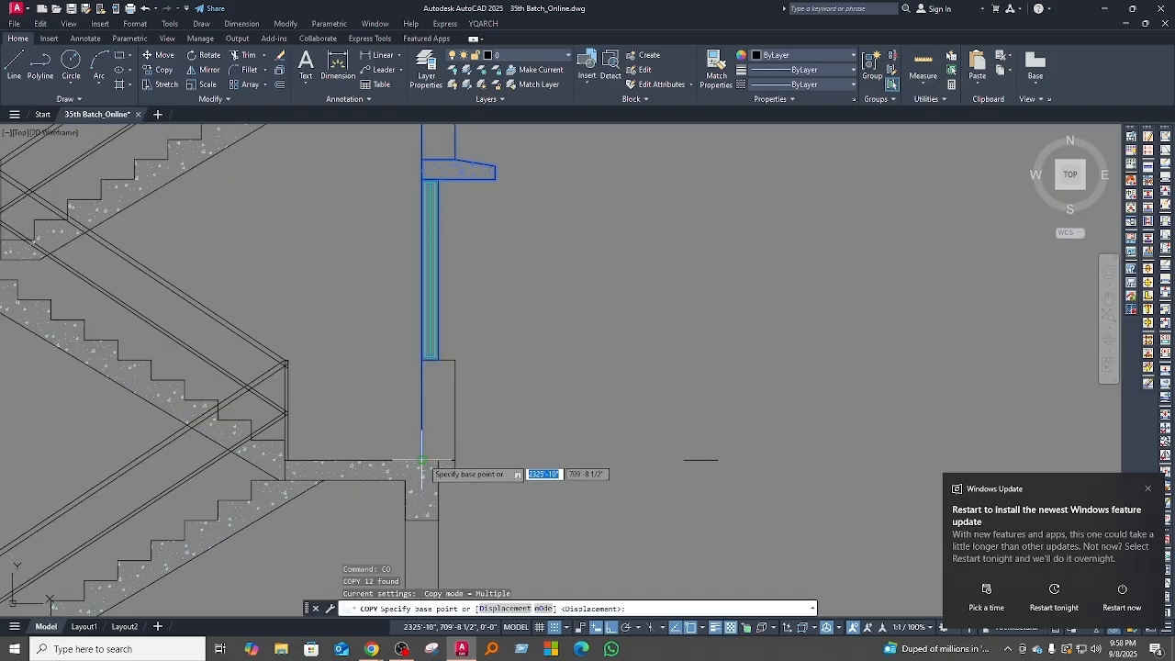
click(456, 459)
scroll(473, 513, down, 5)
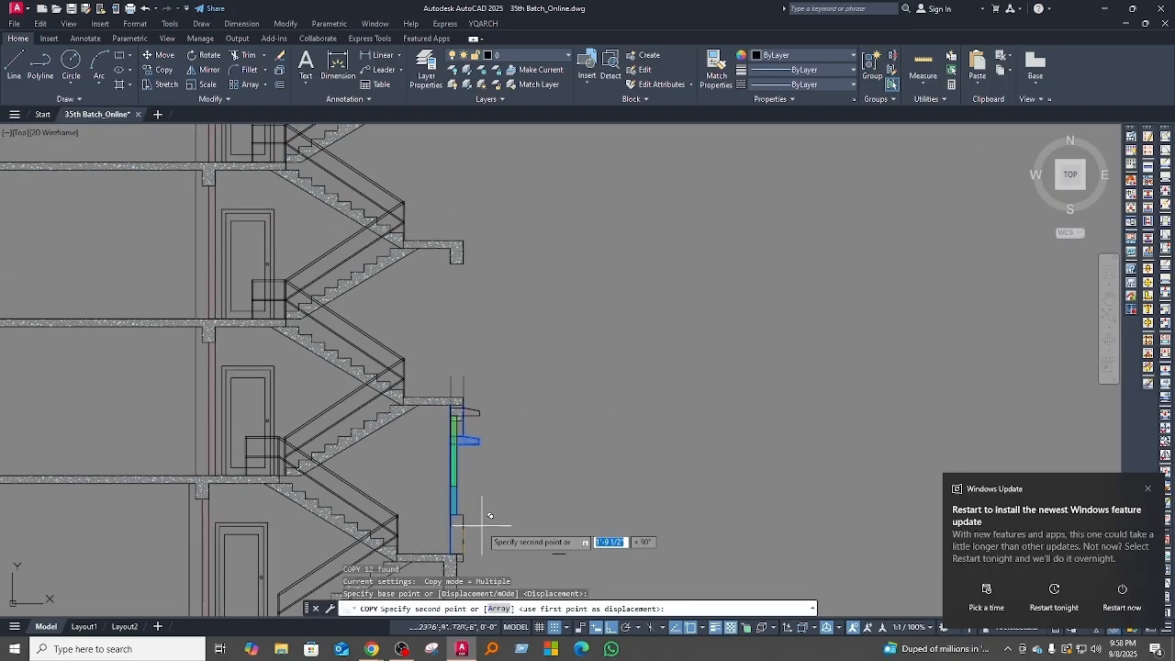
scroll(468, 418, up, 5)
scroll(477, 403, down, 3)
key(Escape)
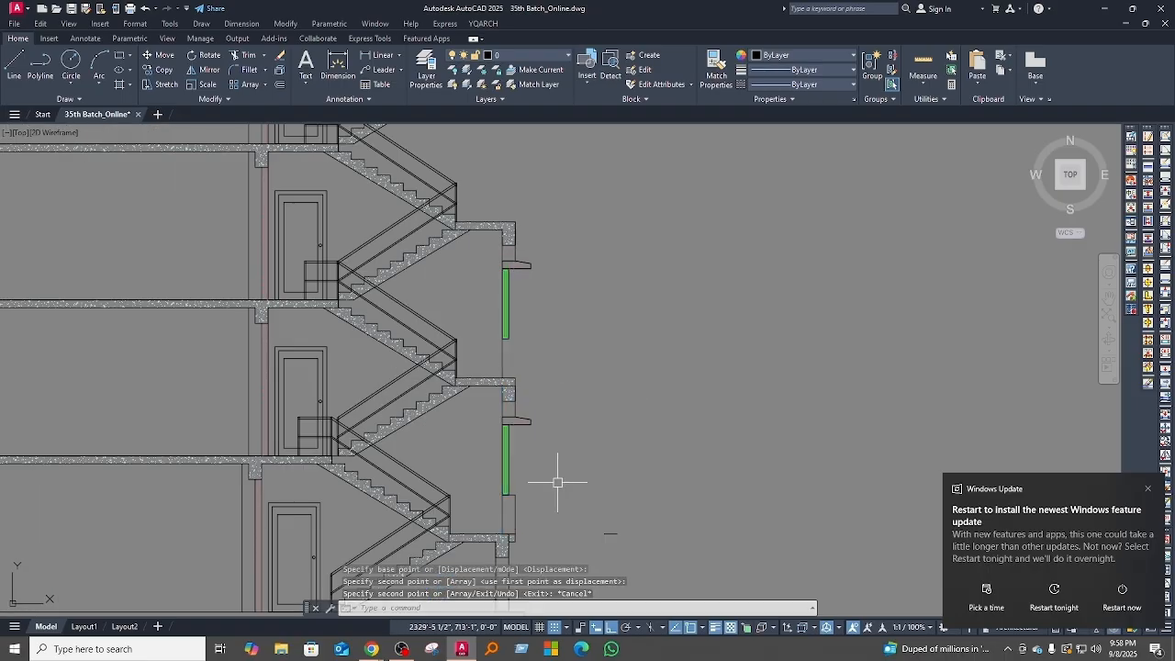
Step: Copy the complete stair window detail, including its sill wall, 10'-0" up to the next landing
click(485, 393)
scroll(518, 455, up, 3)
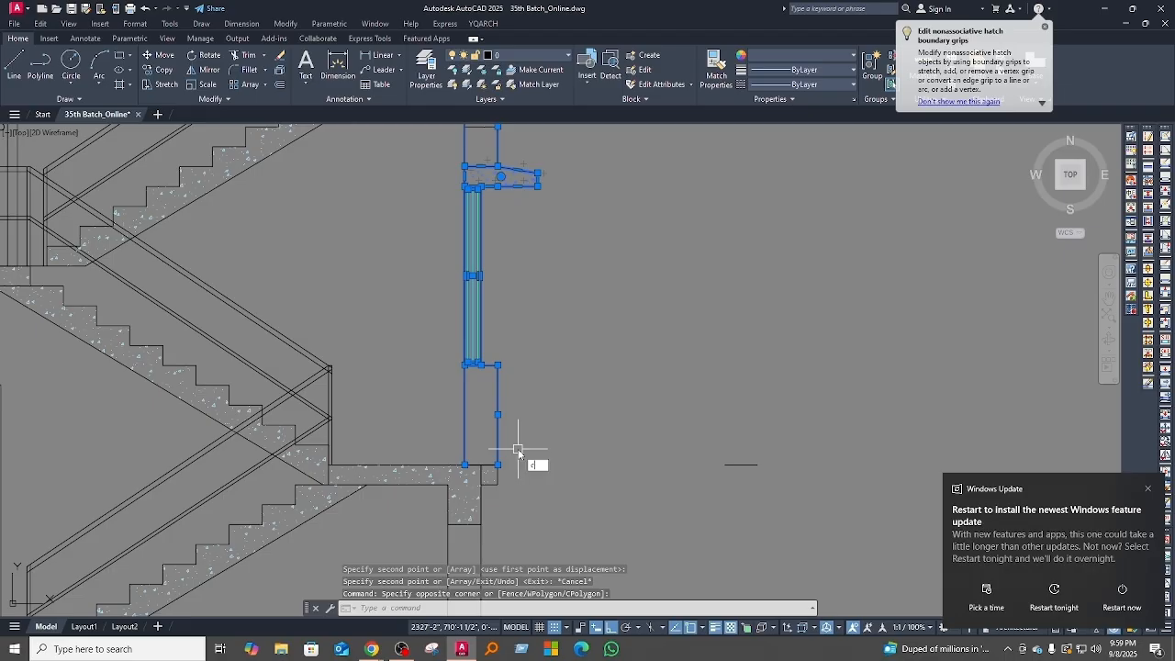
text(o)
key(BackSpace)
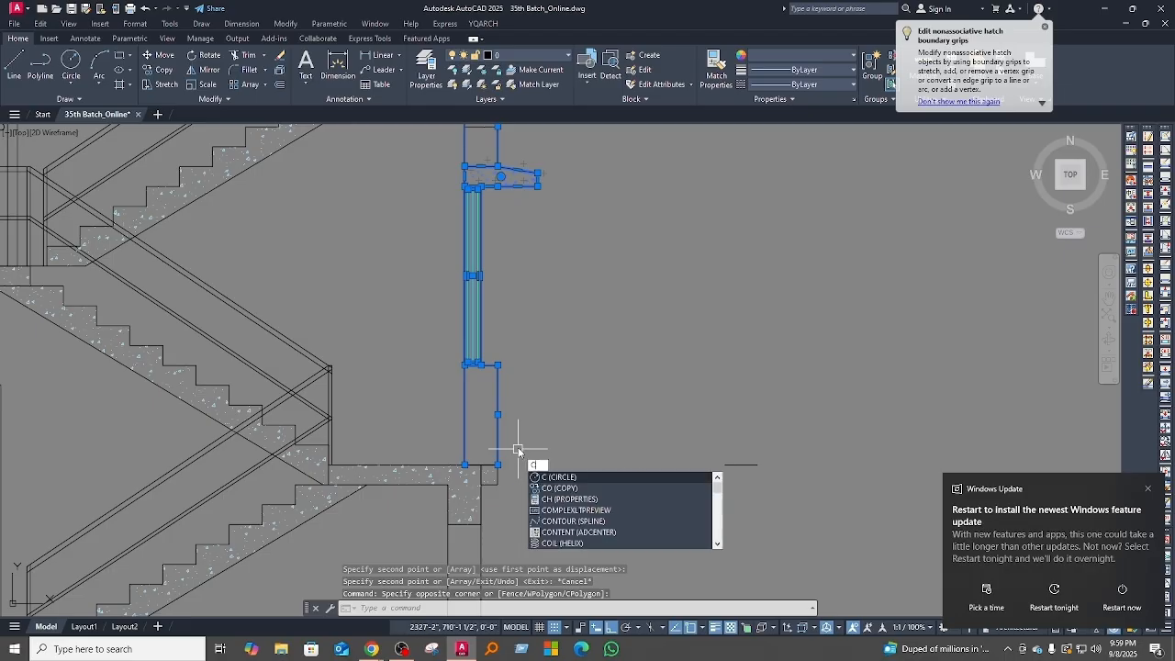
text(o)
key(space)
click(497, 464)
scroll(534, 401, down, 6)
middle_drag(534, 388, 487, 556)
scroll(524, 418, up, 6)
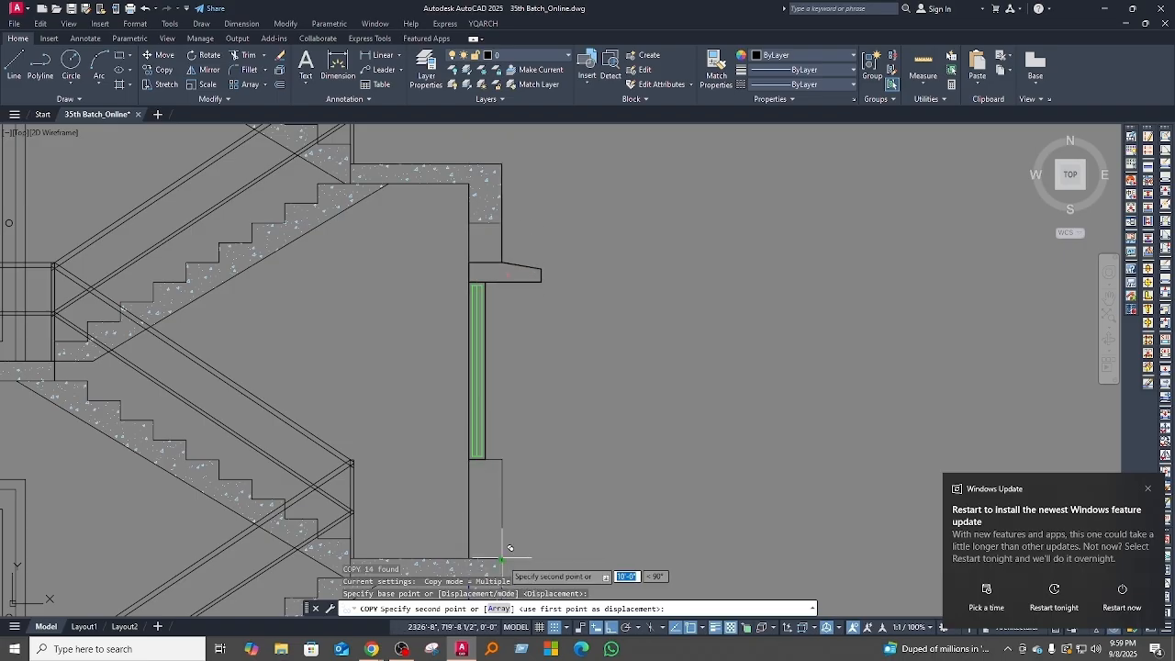
Step: Place further copies of the complete window detail at the outer corners of the next landings upward
scroll(549, 435, down, 2)
scroll(549, 435, down, 2)
scroll(503, 443, up, 5)
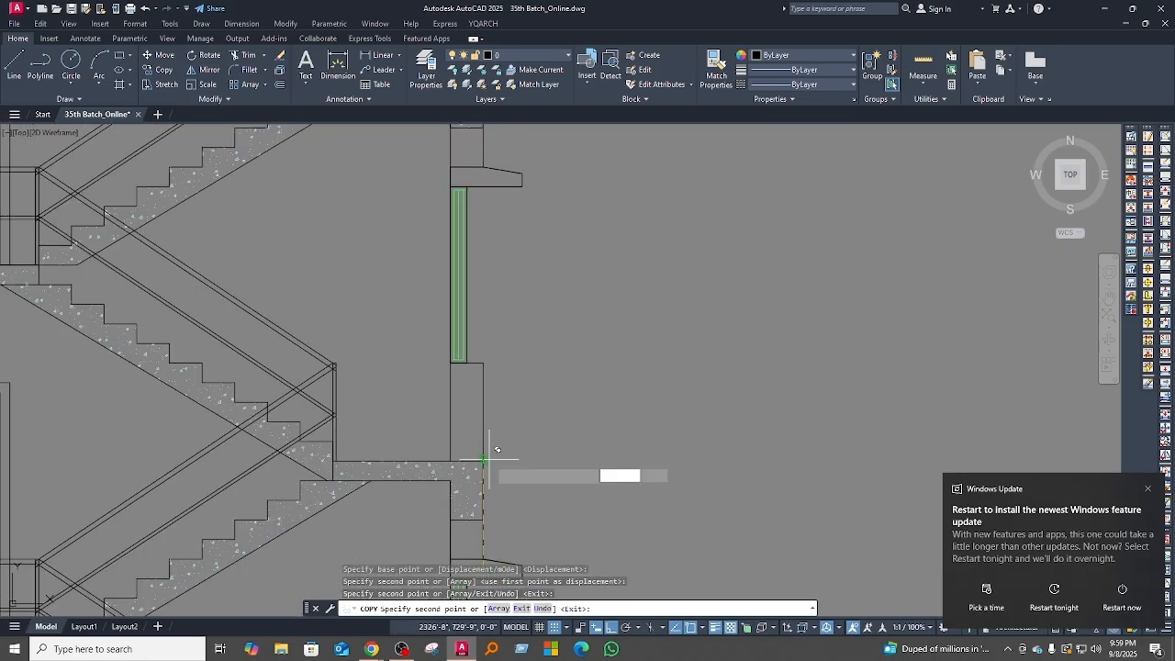
click(490, 459)
scroll(613, 418, down, 5)
middle_drag(617, 415, 603, 510)
click(545, 388)
scroll(626, 364, down, 4)
Step: Continue placing window detail copies on the remaining upper landings up to the topmost one below the roof slab
middle_drag(626, 365, 600, 493)
scroll(562, 449, up, 8)
click(588, 472)
scroll(629, 419, down, 5)
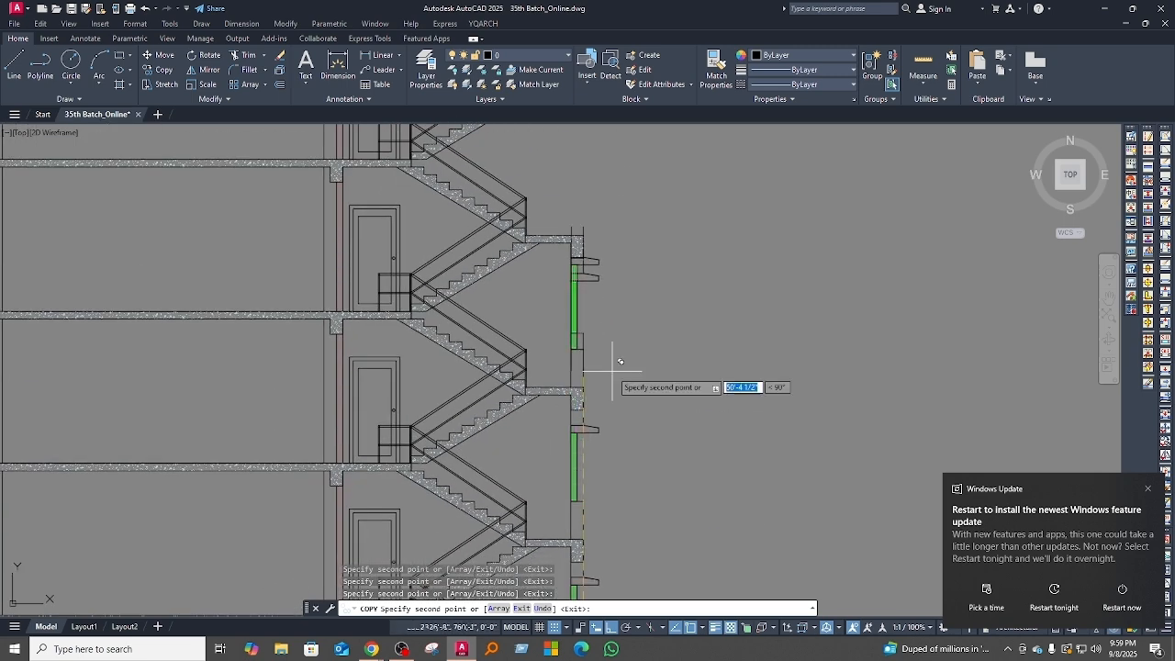
click(583, 386)
middle_drag(644, 320, 617, 467)
middle_drag(628, 345, 615, 482)
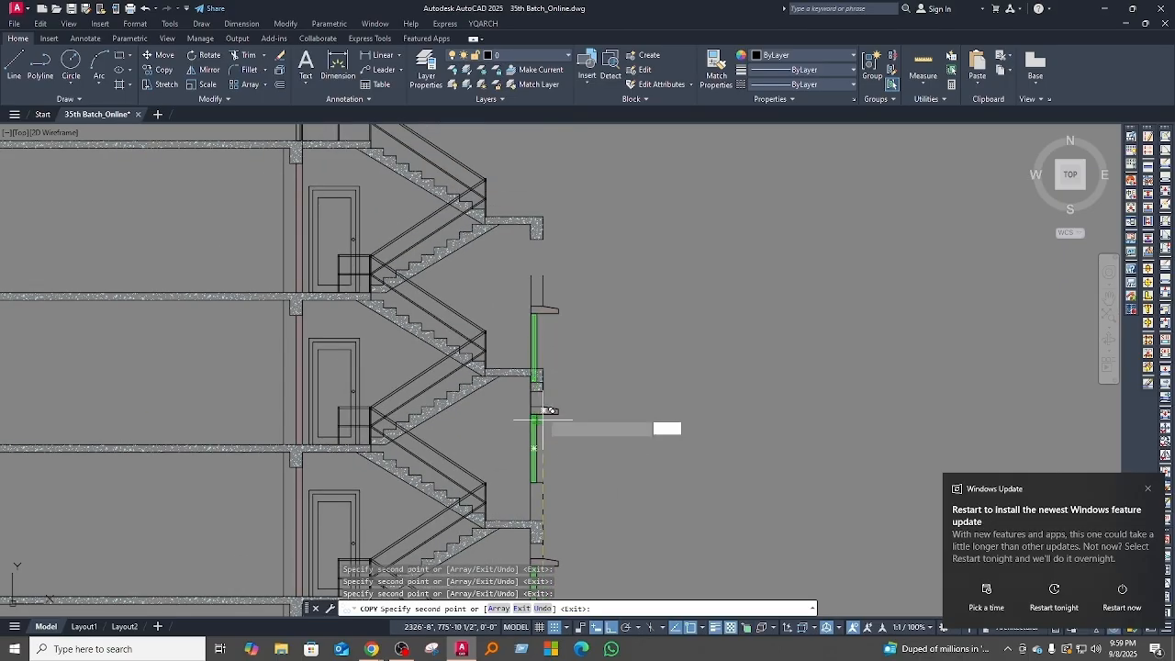
scroll(551, 358, down, 4)
scroll(580, 456, up, 4)
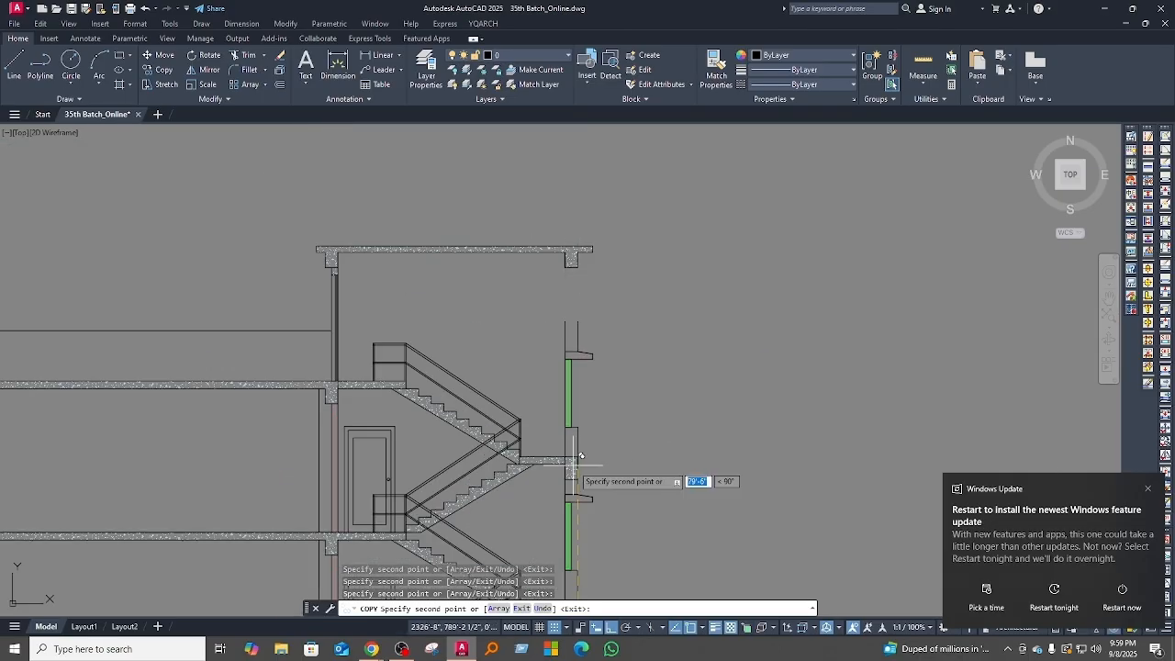
scroll(590, 446, down, 3)
key(Escape)
scroll(596, 349, up, 5)
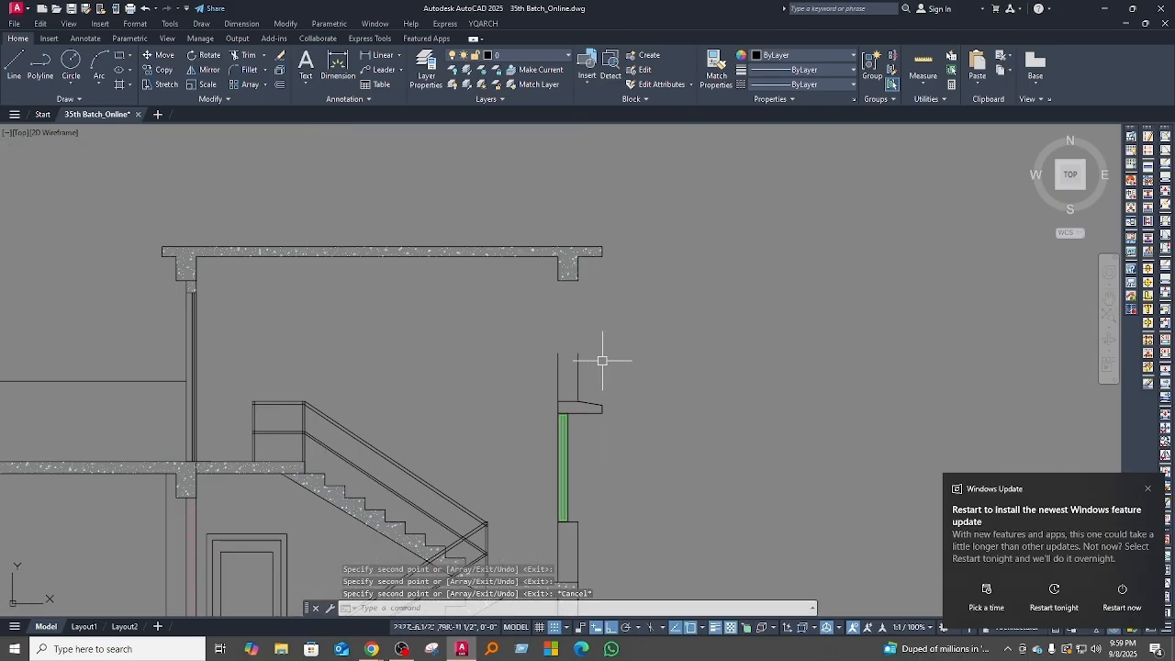
Step: Extend the stair wall's two vertical lines above the topmost window sunshade up to the roof beam
scroll(542, 358, up, 2)
text(ex)
key(space)
drag(663, 419, 521, 407)
scroll(736, 405, down, 4)
key(Escape)
key(Escape)
middle_drag(739, 453, 702, 399)
scroll(684, 374, down, 5)
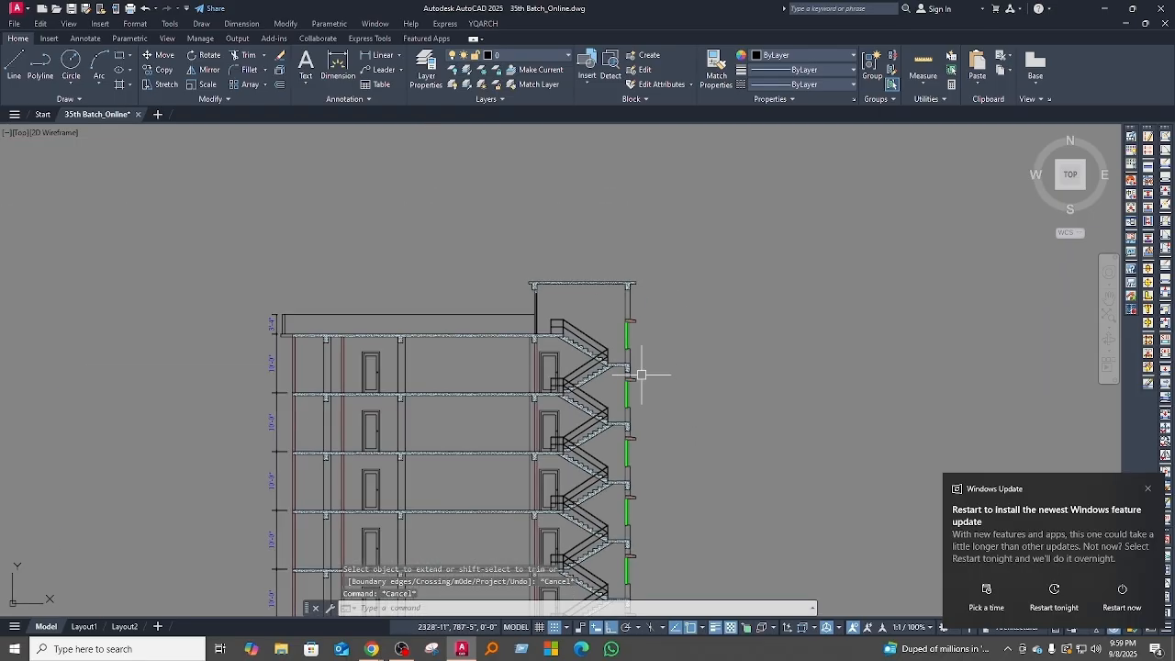
scroll(629, 446, up, 3)
scroll(534, 447, down, 2)
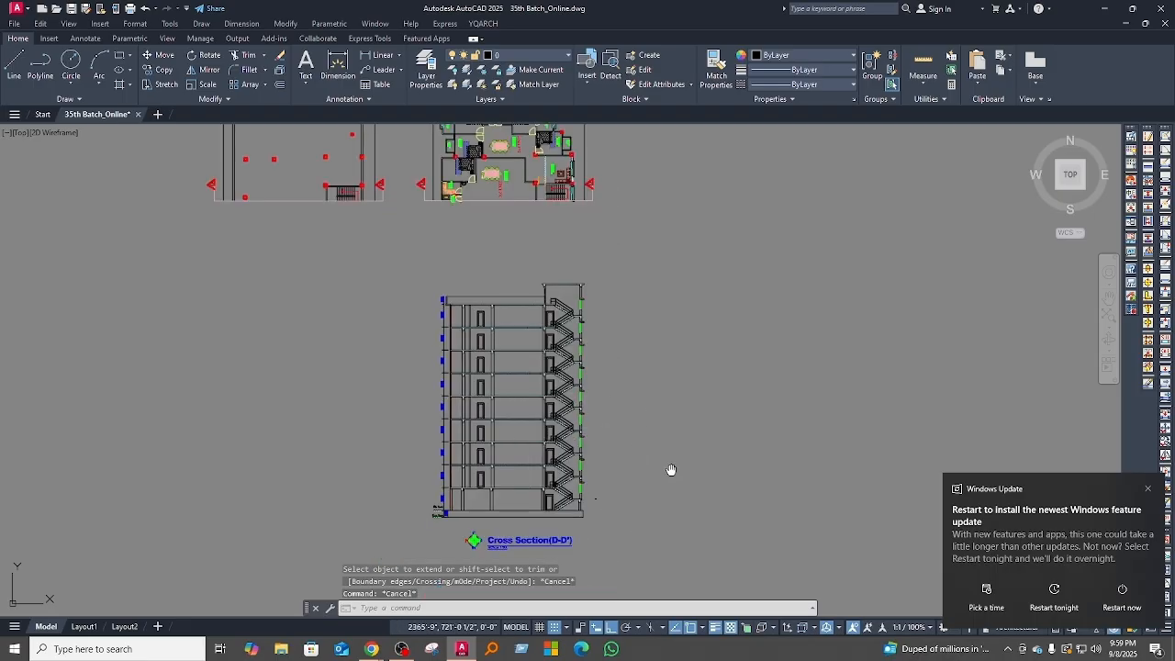
middle_drag(671, 472, 615, 422)
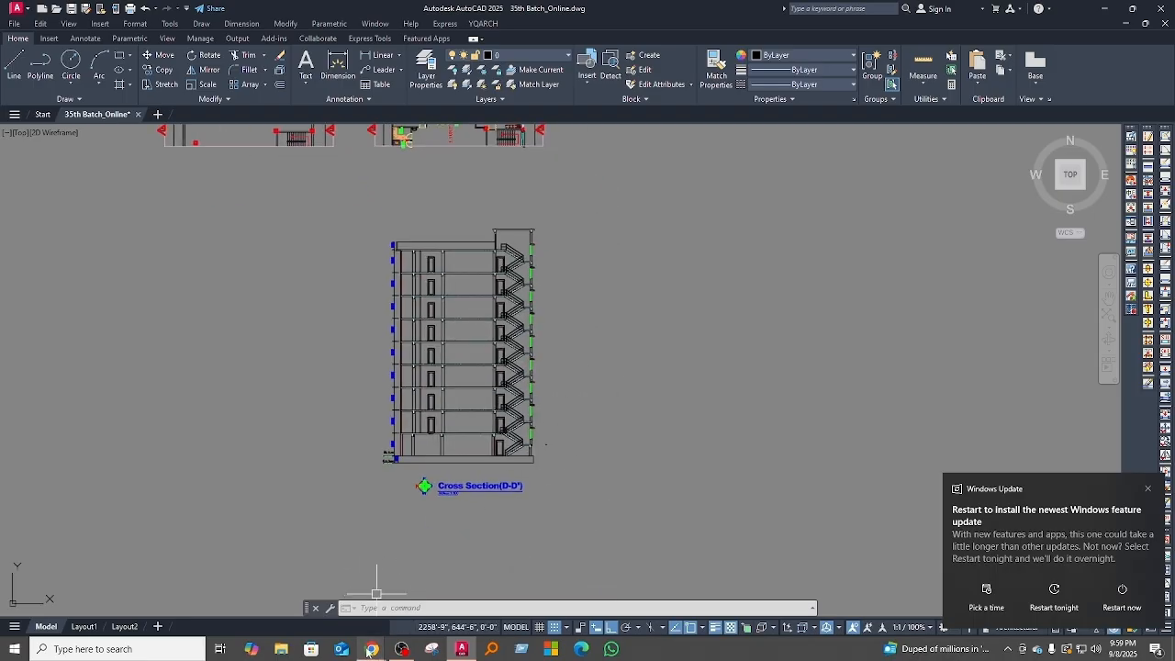
mouse_move(368, 650)
click(308, 597)
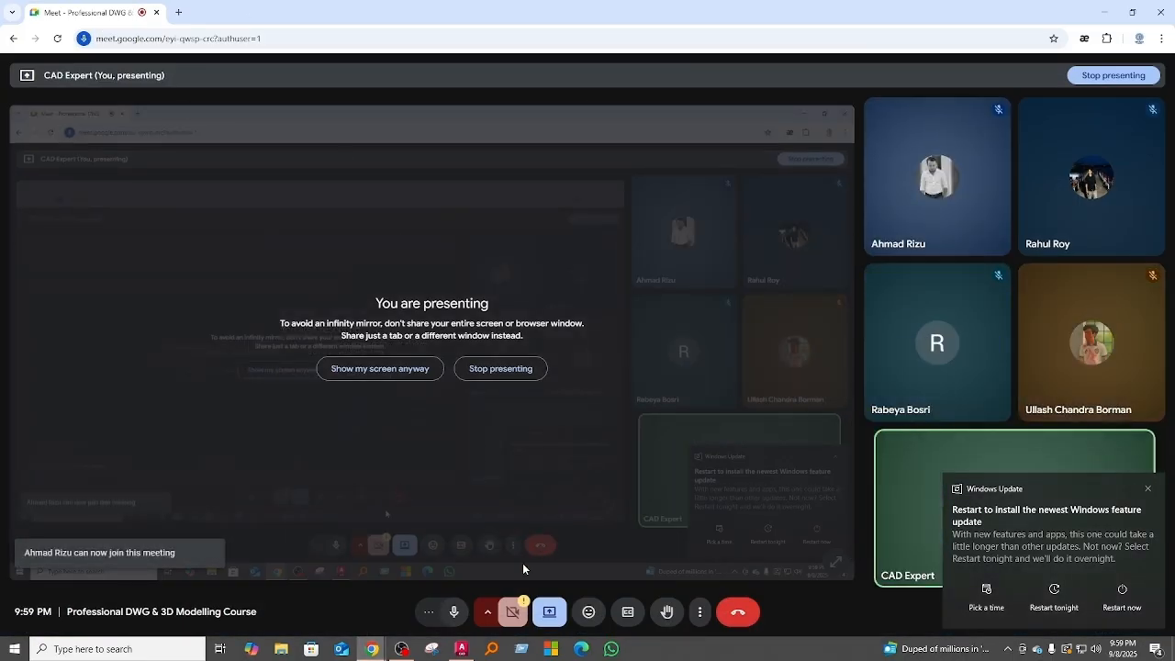
click(404, 646)
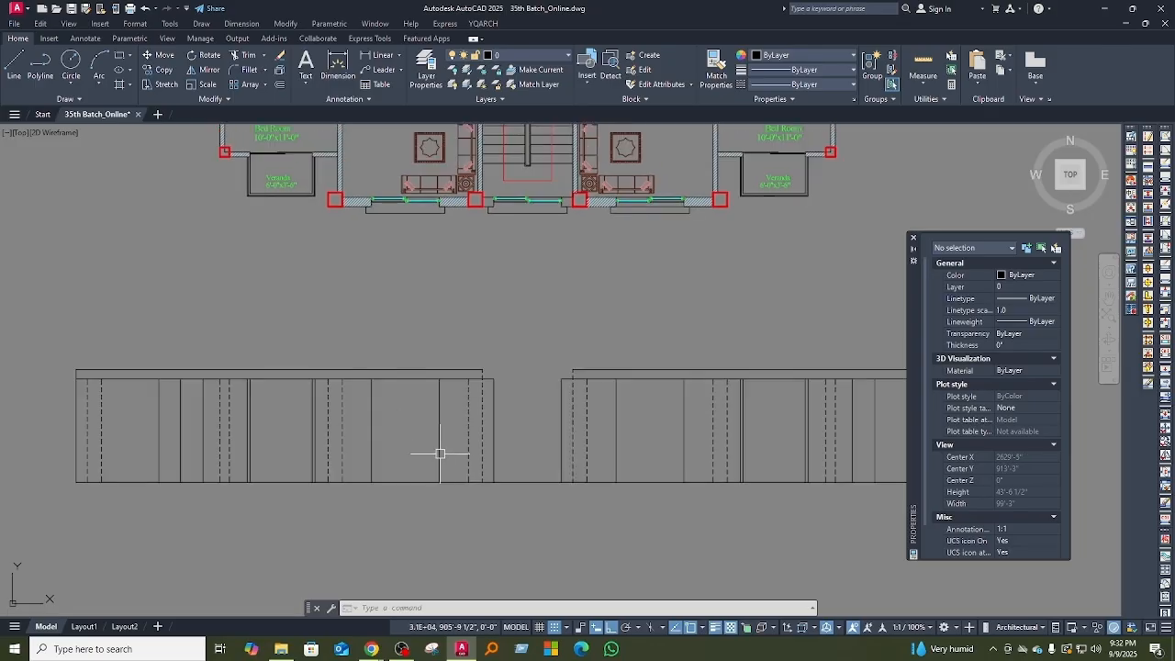
Step: Close the Properties palette and open the tool palettes beside the elevation projection lines below the floor plan
click(913, 237)
middle_drag(710, 345, 674, 367)
mouse_move(384, 465)
middle_down()
mouse_move(448, 463)
mouse_move(441, 420)
middle_up()
scroll(419, 481, up, 2)
scroll(423, 430, down, 2)
scroll(439, 431, up, 2)
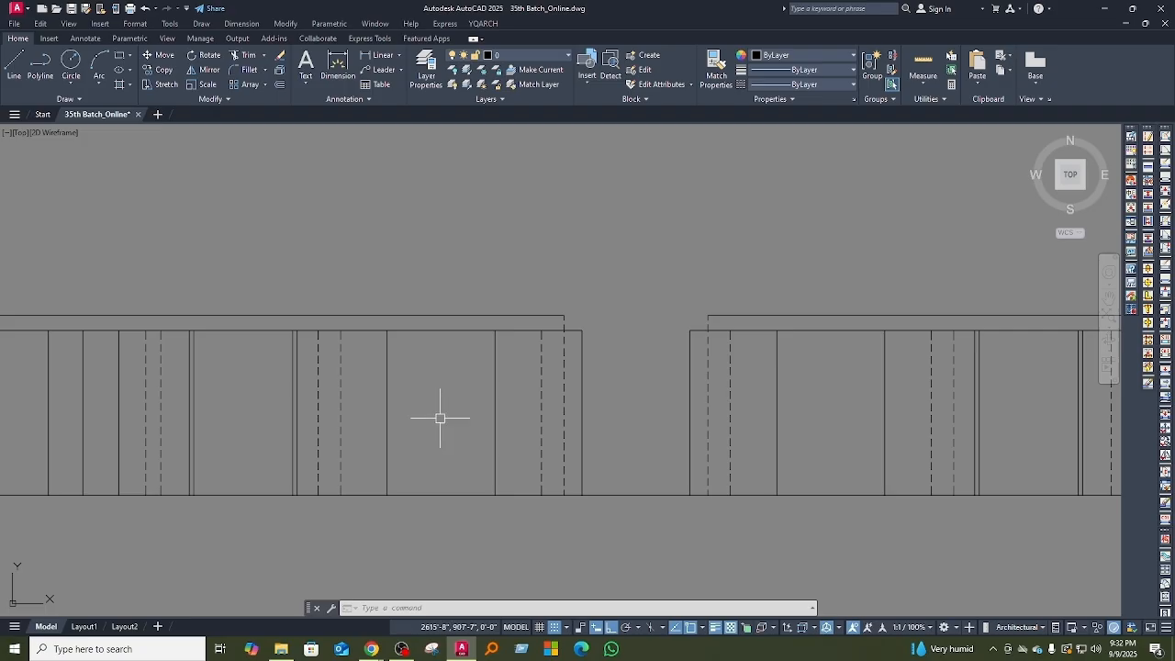
text(oo)
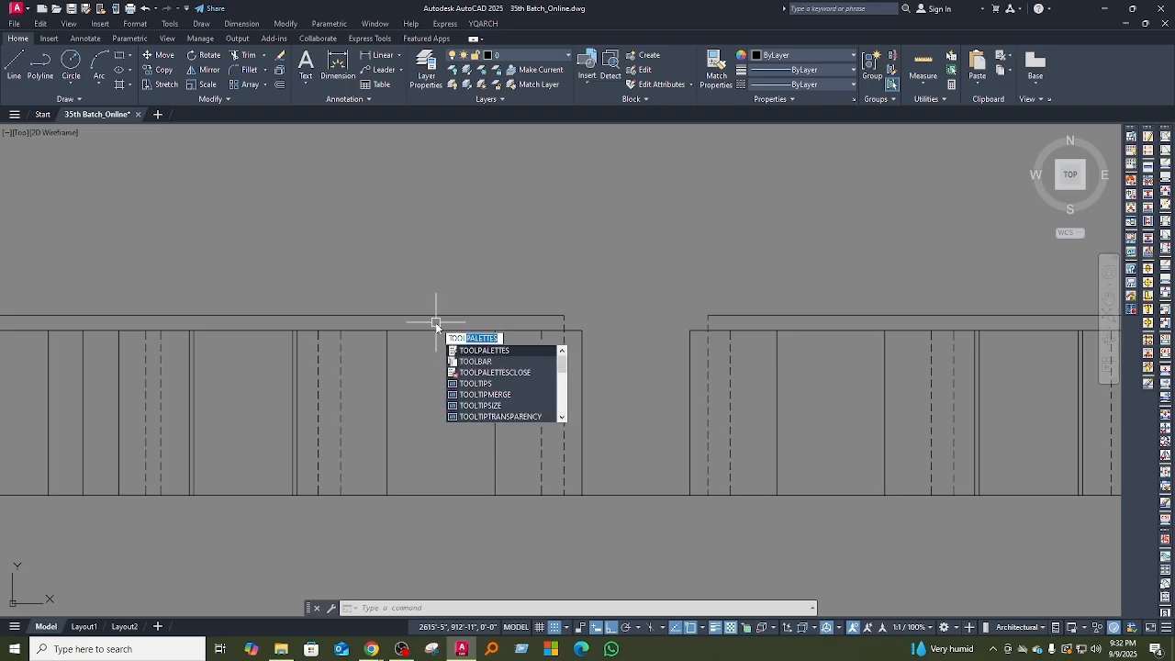
key(Return)
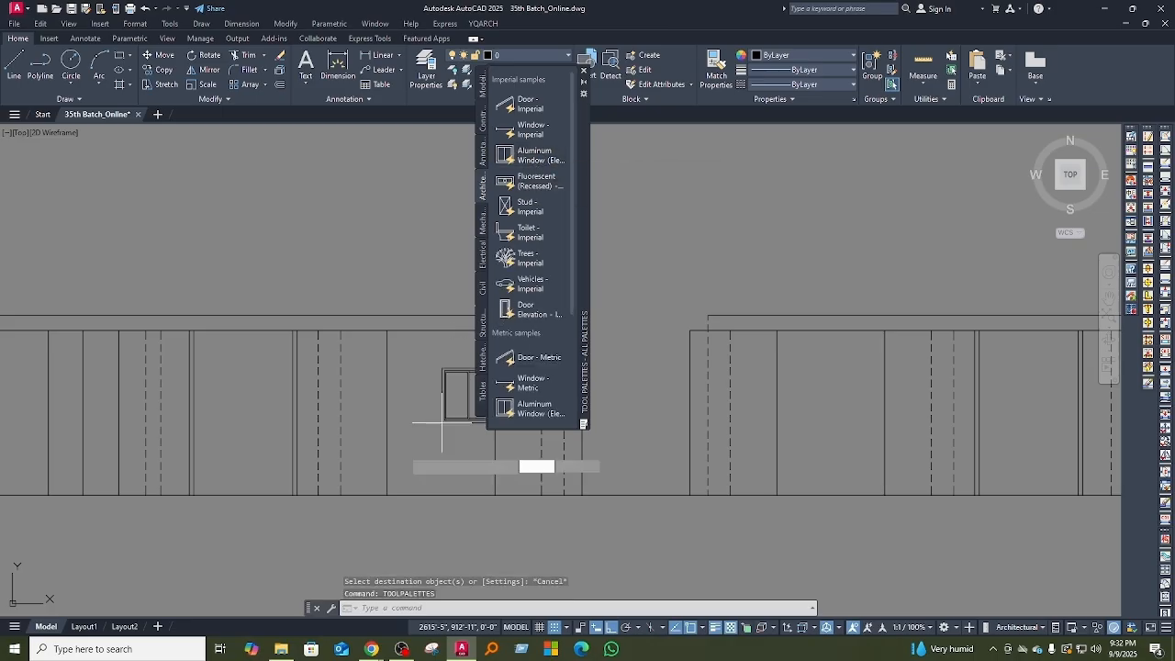
Step: Insert the imperial aluminum window elevation block where the drawing room window's left projection line meets the base line
mouse_move(385, 449)
middle_down()
mouse_move(204, 474)
mouse_move(303, 481)
middle_up()
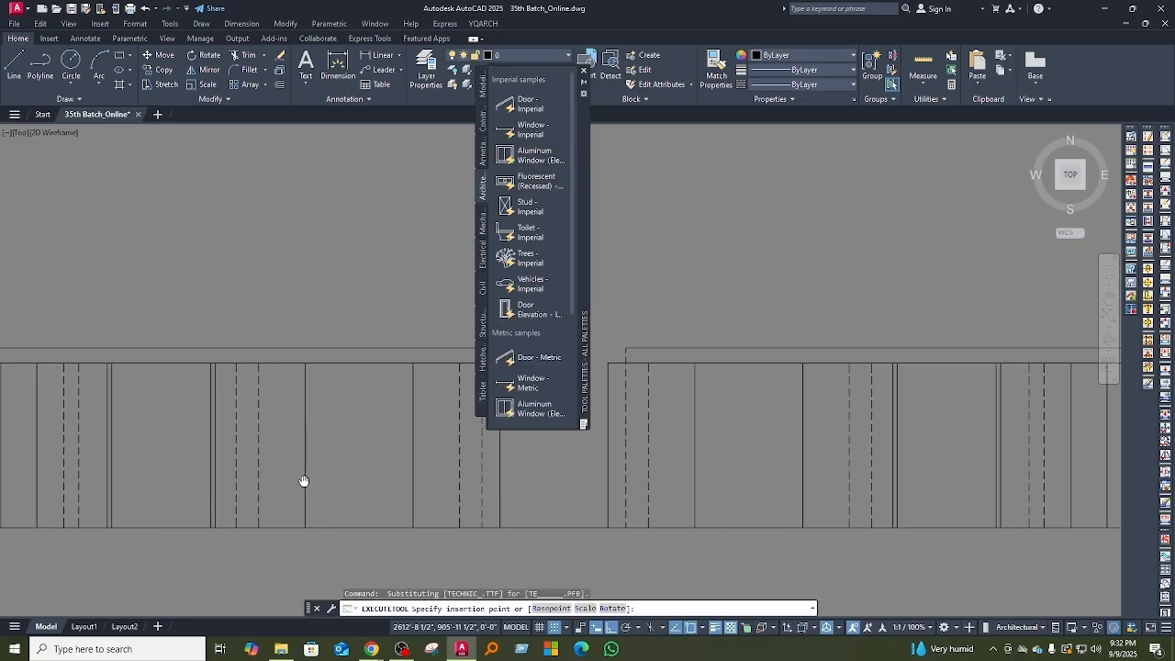
click(305, 527)
scroll(342, 488, up, 4)
click(370, 465)
middle_drag(358, 497, 361, 436)
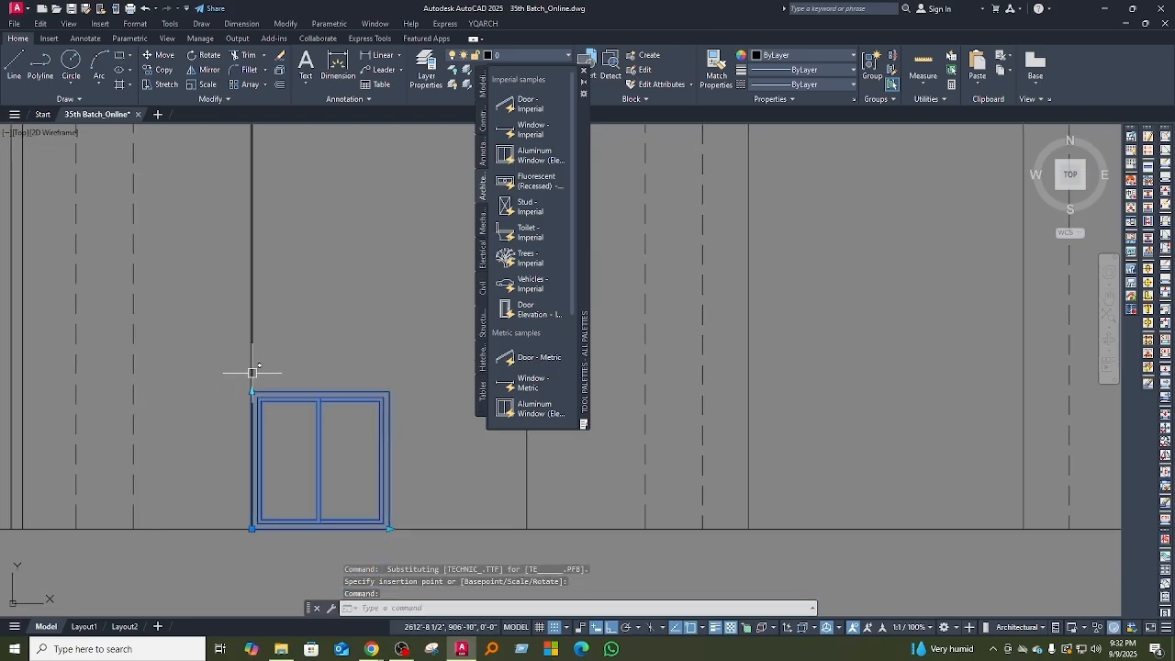
scroll(441, 490, down, 4)
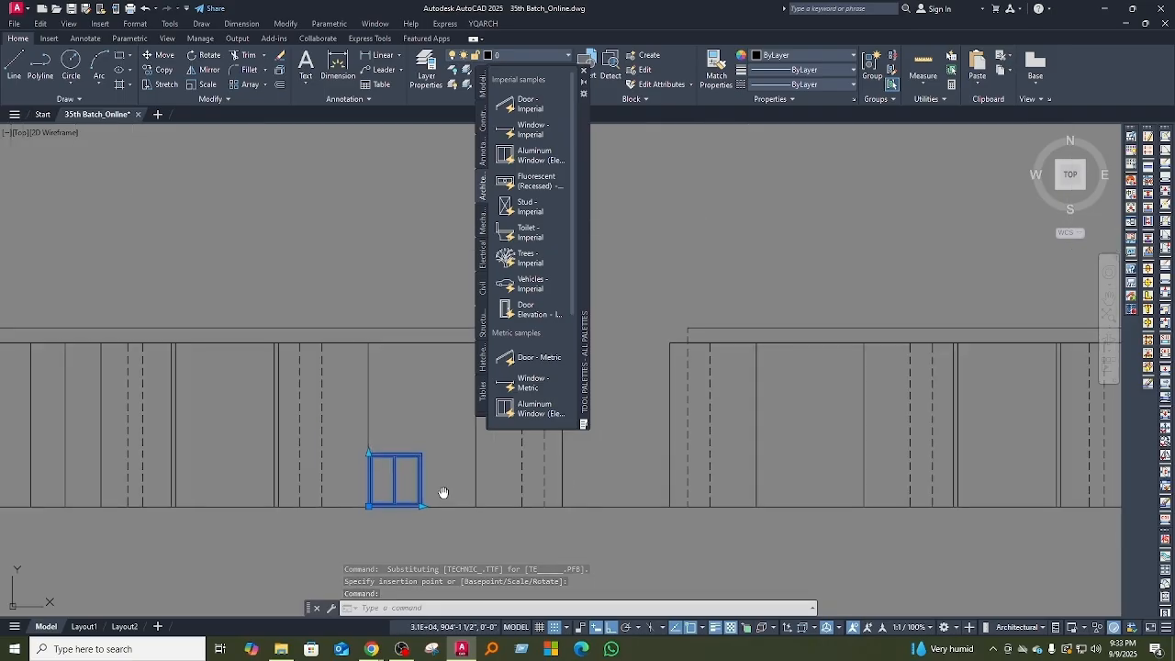
key(Escape)
Step: Offset the elevation's base line 30 inches upward to create the window sill line
scroll(385, 500, up, 1)
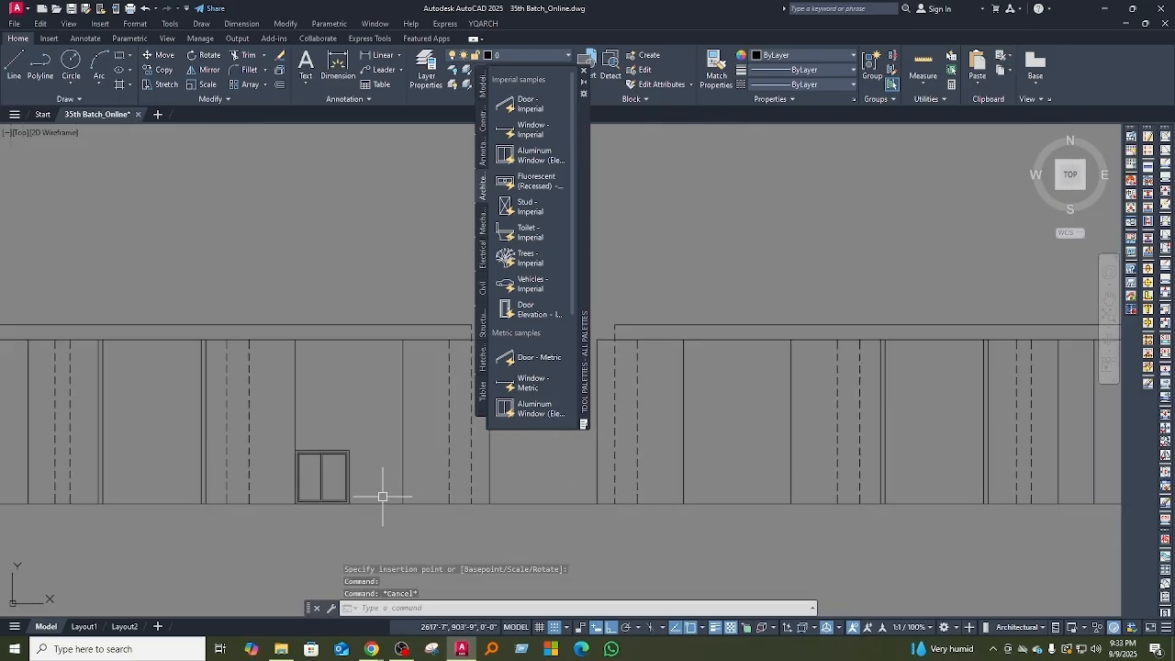
text(o)
key(Return)
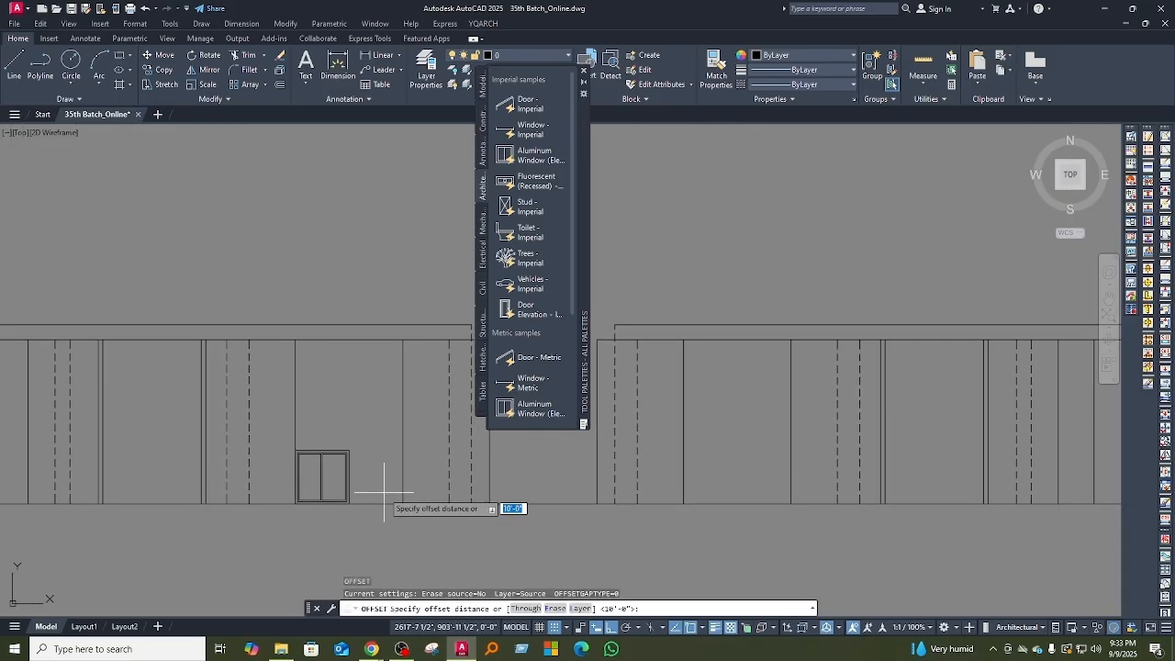
text(30)
key(Return)
click(384, 503)
click(376, 459)
middle_drag(376, 459, 383, 508)
key(Escape)
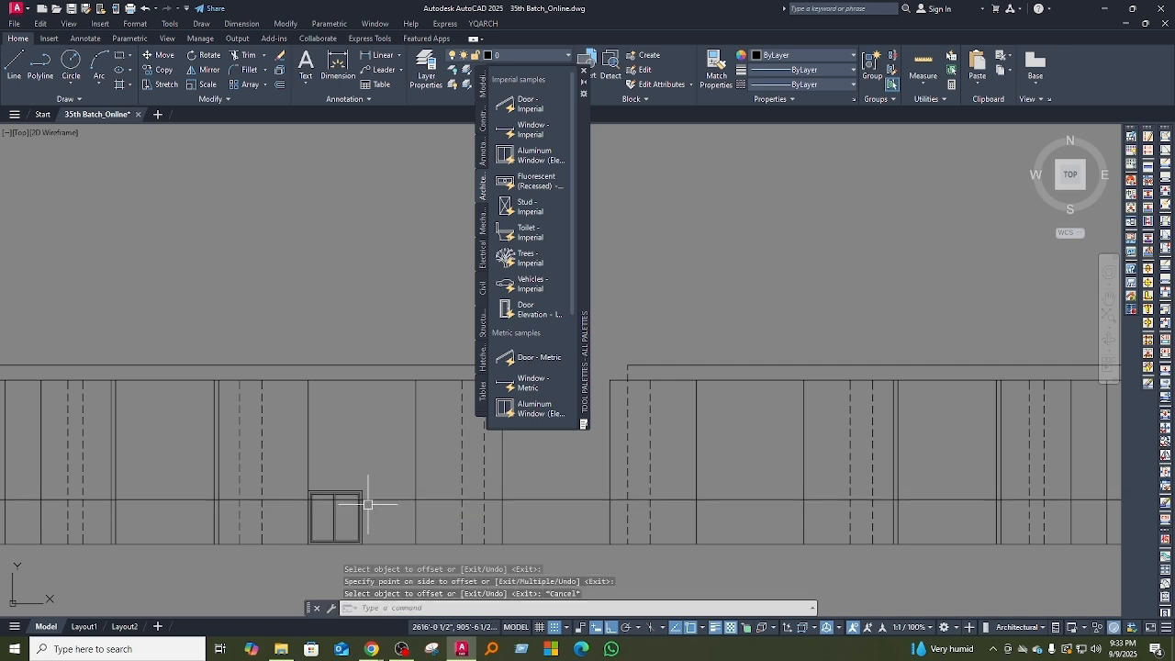
Step: Move the window block from its lower-left corner on the base line up to the sill line
click(360, 509)
middle_drag(388, 501, 385, 496)
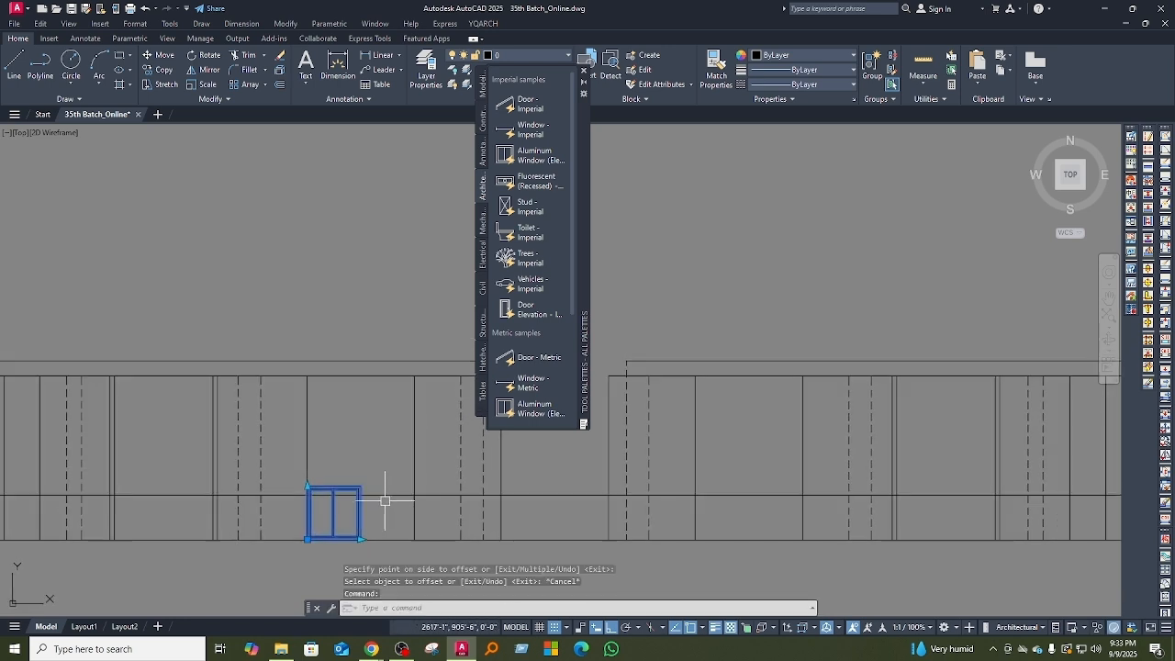
text(m)
key(Return)
click(307, 540)
click(307, 495)
middle_drag(419, 490, 409, 517)
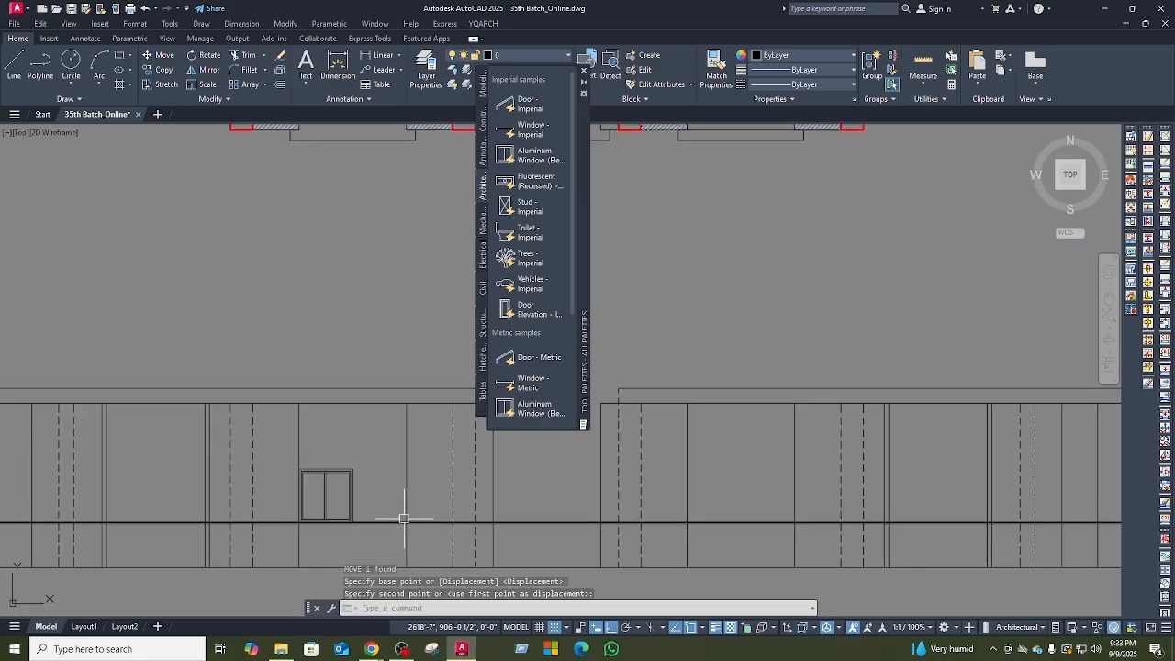
Step: Offset the sill line 4'-6" upward to create the window head line
text(o)
key(Return)
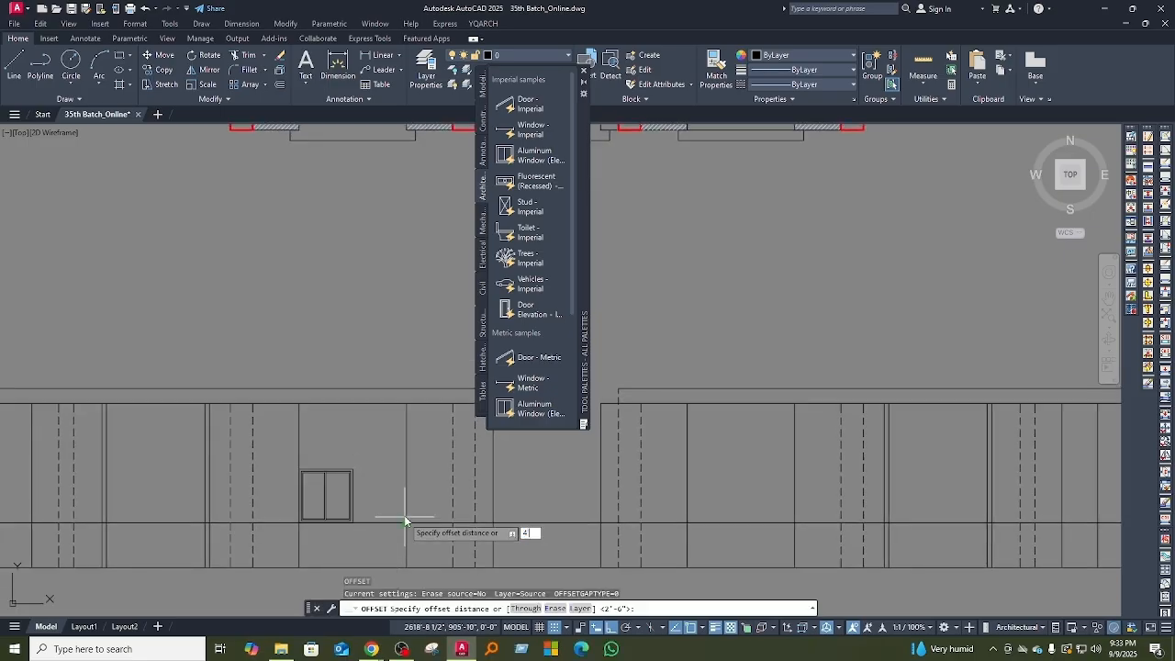
key(Return)
click(405, 523)
click(375, 412)
mouse_move(360, 501)
middle_down()
mouse_move(346, 467)
mouse_move(329, 462)
mouse_move(336, 443)
mouse_move(347, 459)
mouse_move(341, 489)
mouse_move(371, 434)
middle_up()
scroll(334, 435, up, 4)
scroll(303, 439, down, 4)
scroll(299, 448, up, 2)
key(Escape)
Step: Stretch the window block's height to the head line and try to widen it to the opening's right projection line
click(328, 465)
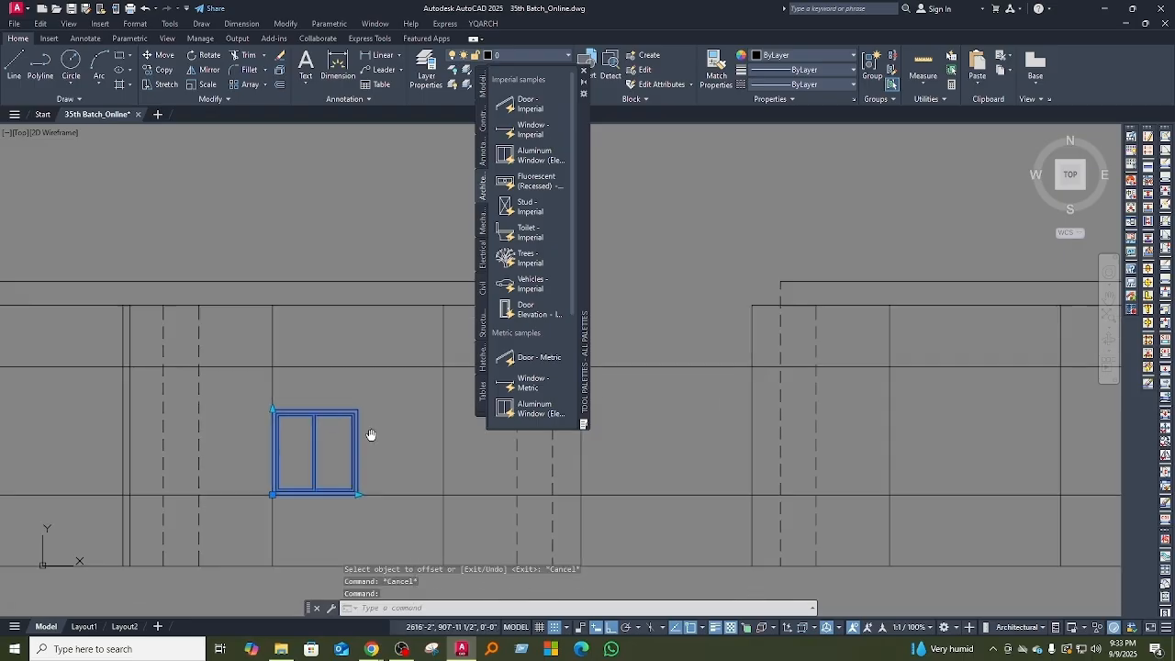
scroll(272, 401, up, 2)
click(272, 408)
click(270, 348)
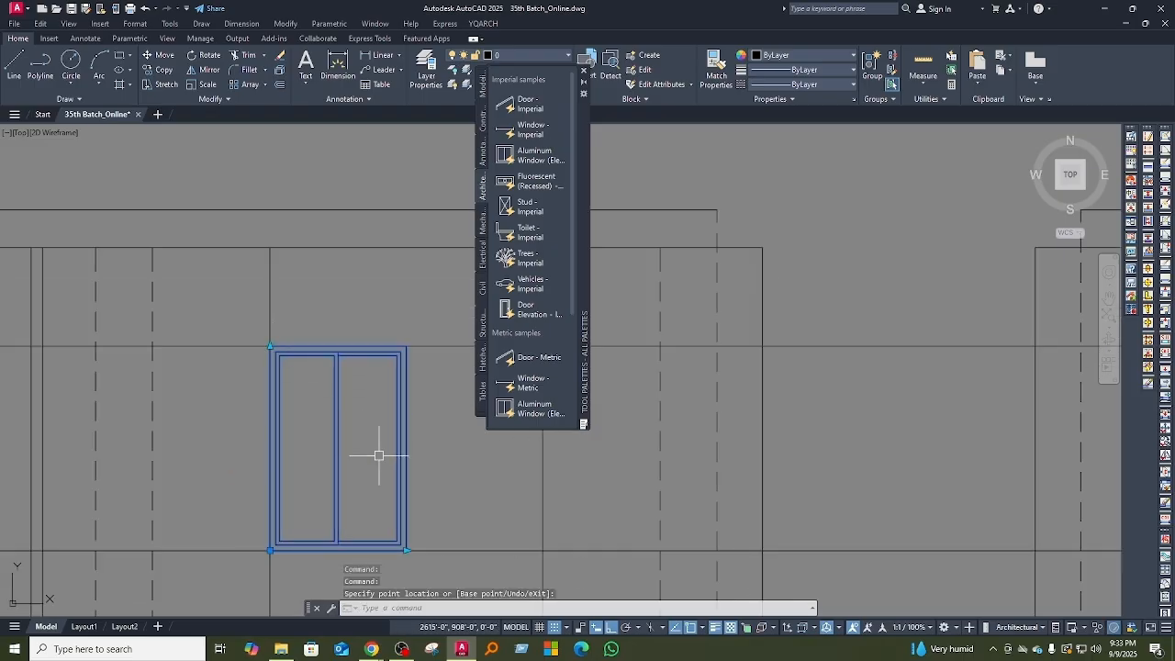
middle_drag(467, 567, 380, 542)
click(319, 523)
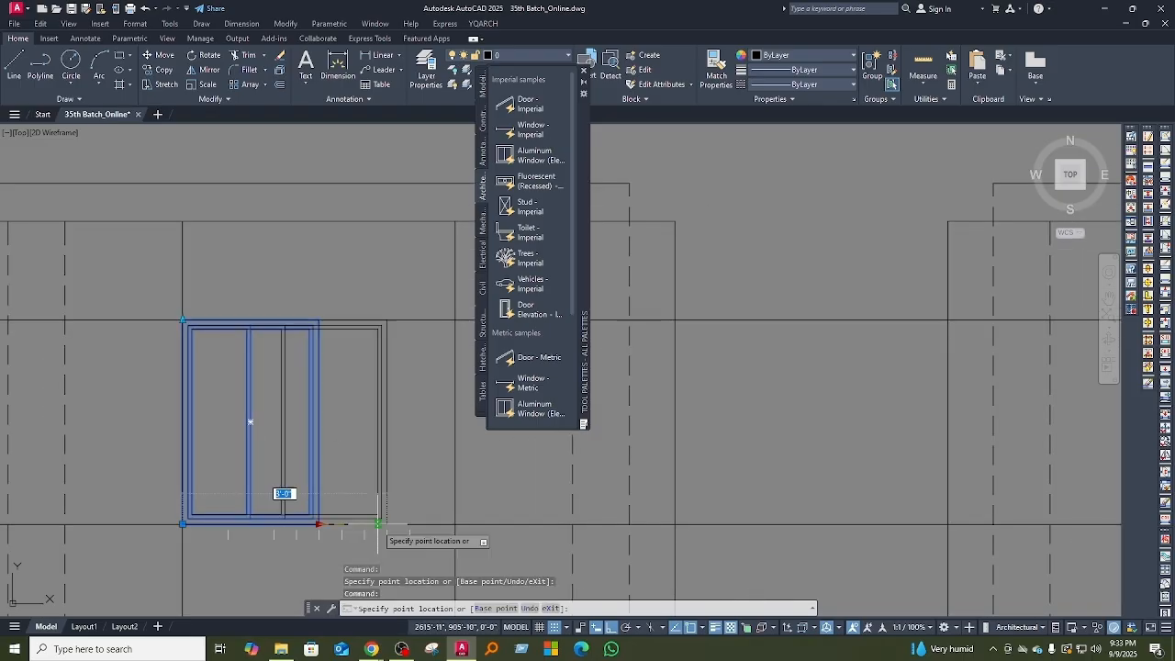
click(455, 524)
Step: Measure the left drawing room's window opening width on the floor plan with a linear dimension, without placing it
scroll(389, 503, down, 5)
scroll(354, 451, up, 3)
scroll(284, 457, down, 4)
scroll(275, 468, up, 8)
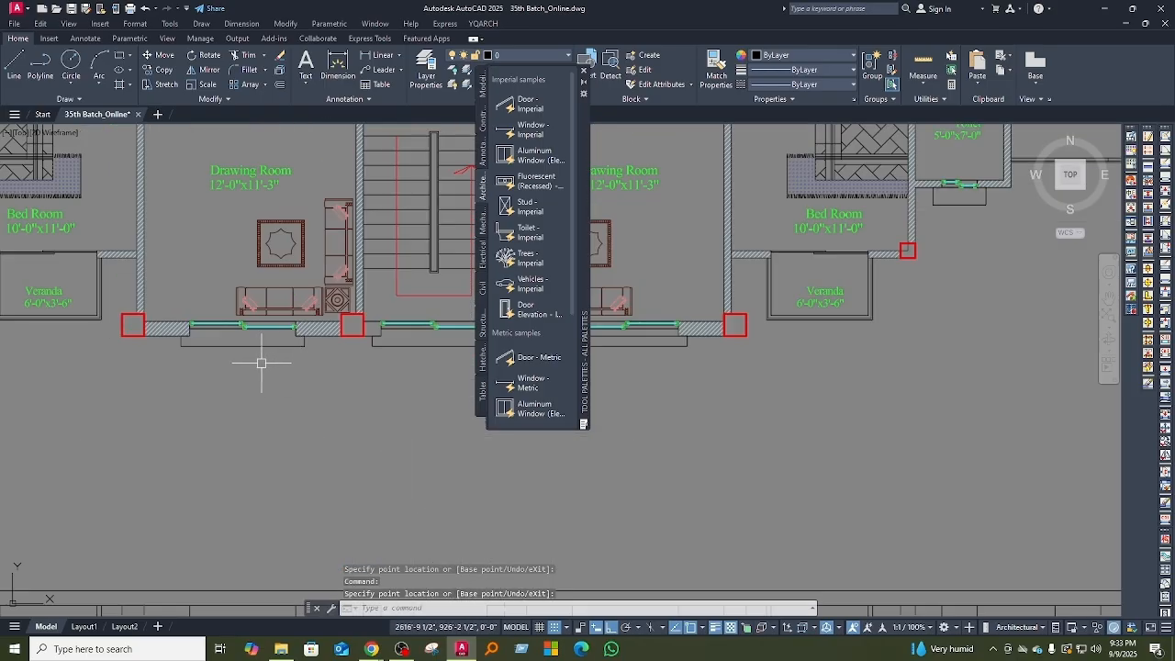
middle_drag(214, 425, 210, 402)
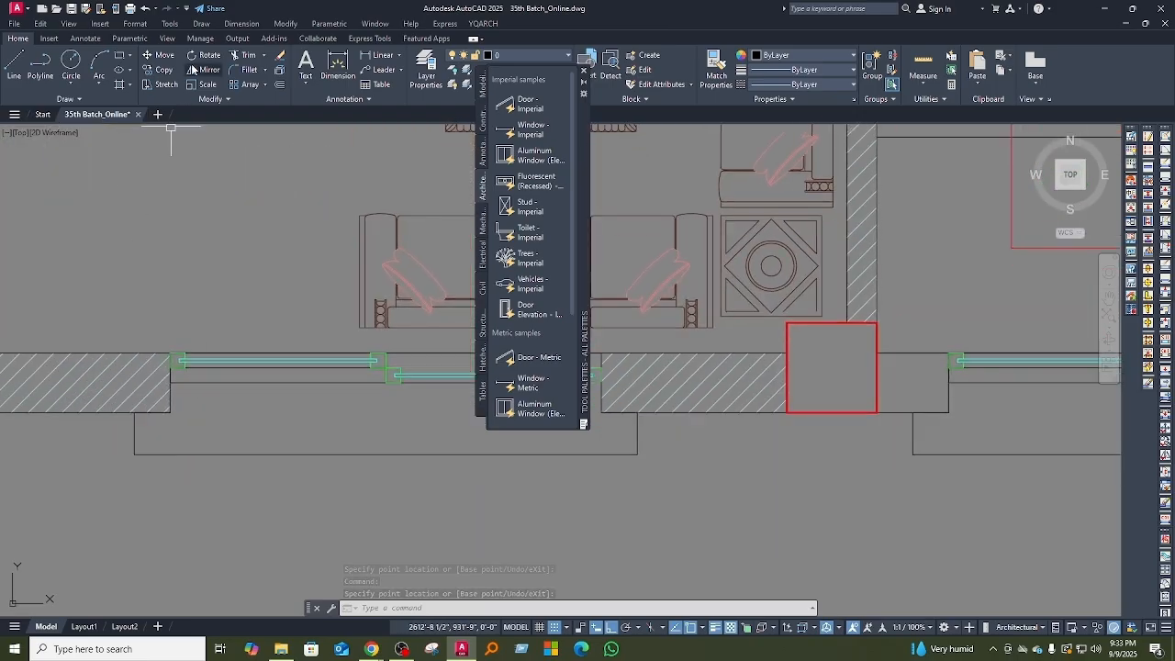
click(388, 58)
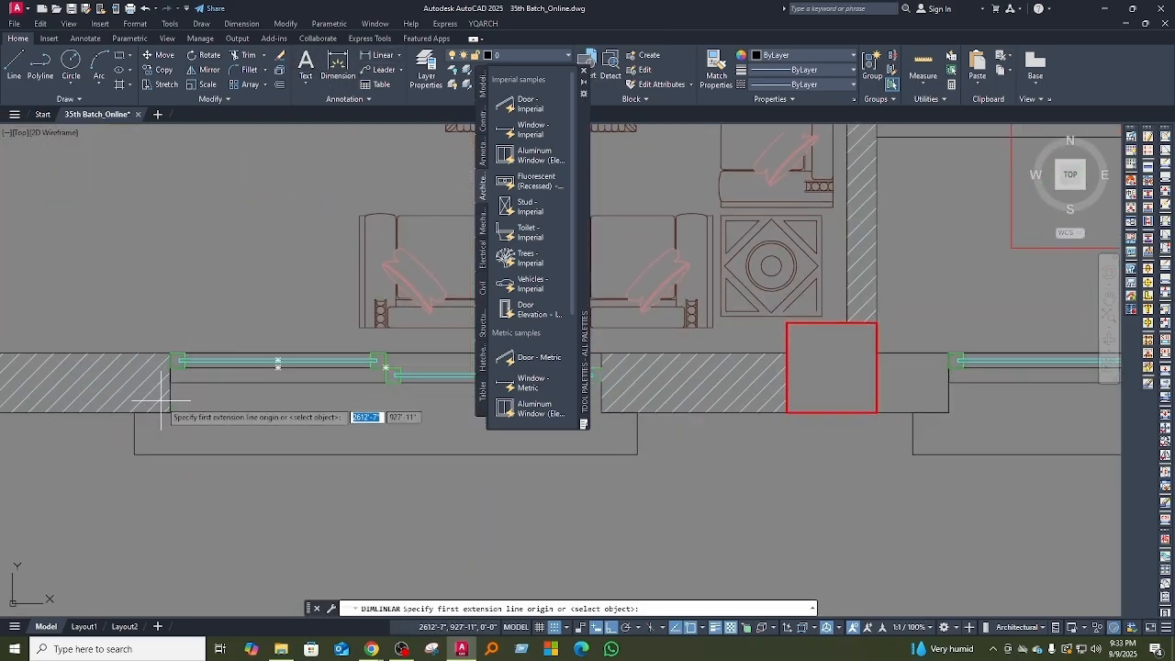
click(168, 401)
middle_drag(252, 416, 86, 388)
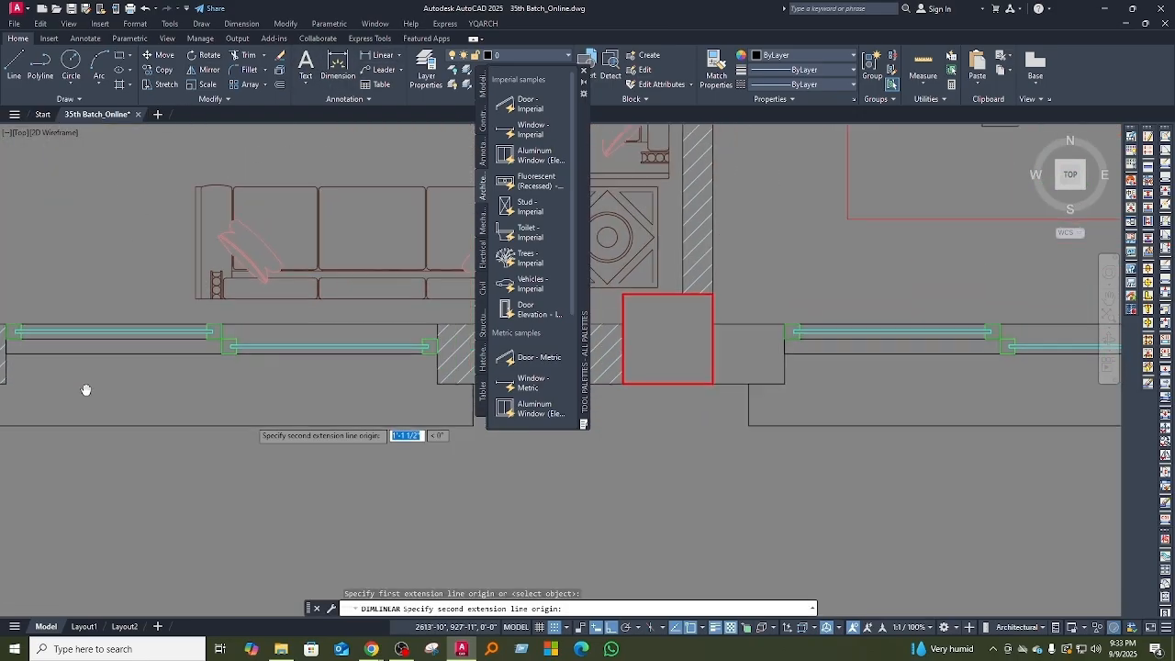
click(436, 384)
scroll(384, 425, down, 4)
key(Escape)
middle_drag(281, 469, 296, 333)
scroll(289, 333, down, 4)
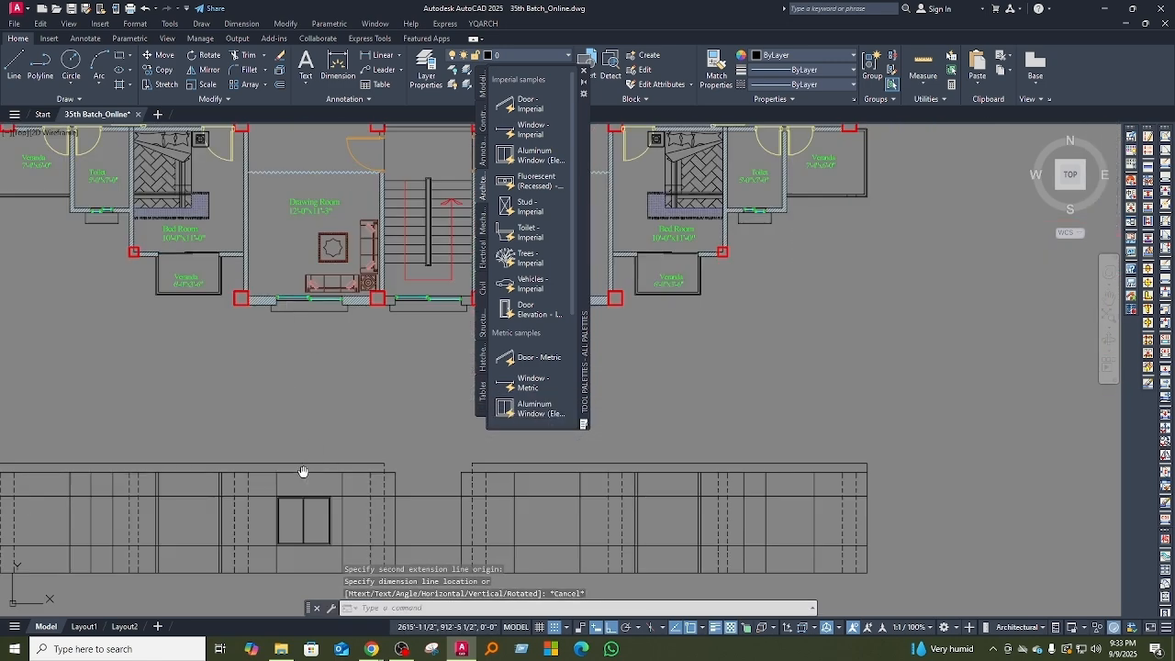
Step: Try again to stretch the window block's width toward the opening's right projection line
middle_drag(303, 472, 307, 345)
scroll(317, 405, up, 4)
click(358, 387)
scroll(358, 442, up, 2)
middle_drag(358, 446, 364, 472)
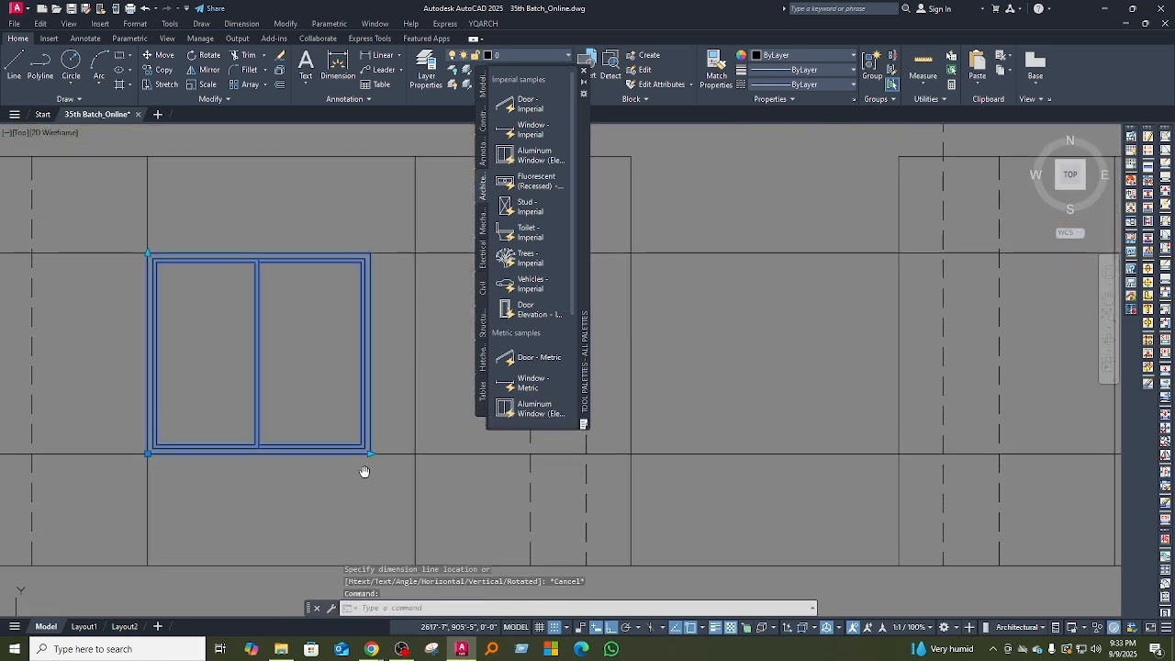
click(370, 453)
scroll(385, 458, down, 4)
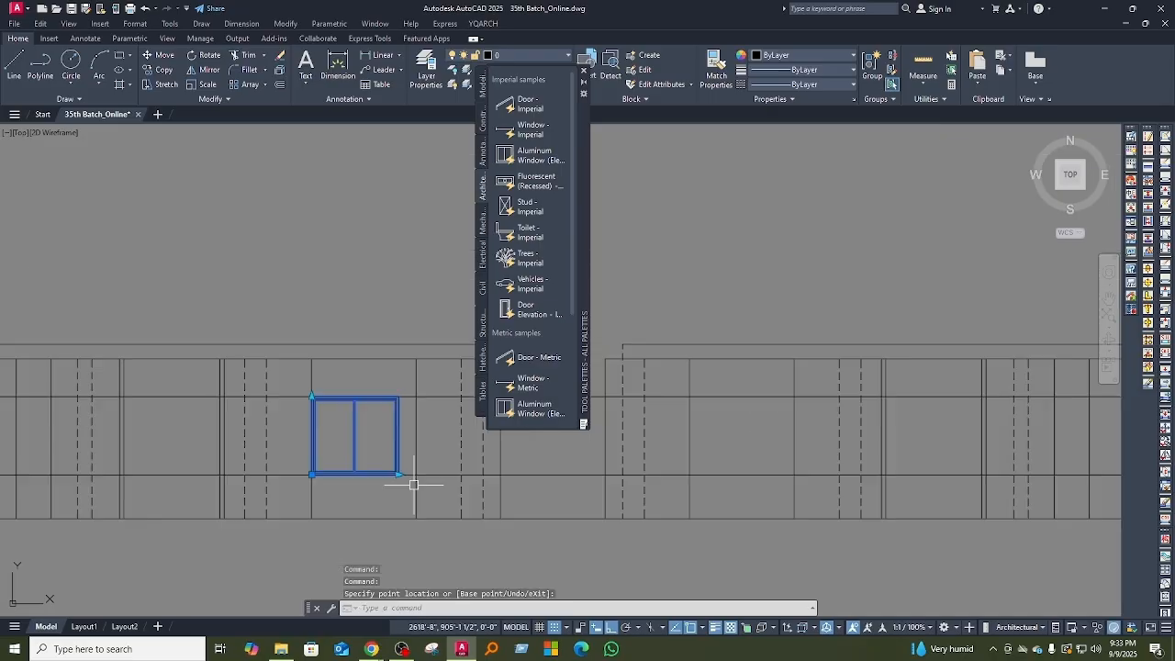
scroll(399, 465, up, 2)
middle_drag(401, 467, 354, 476)
key(Escape)
key(Escape)
Step: Erase the inserted aluminum window block from the elevation
click(413, 451)
click(356, 427)
text(e)
key(Return)
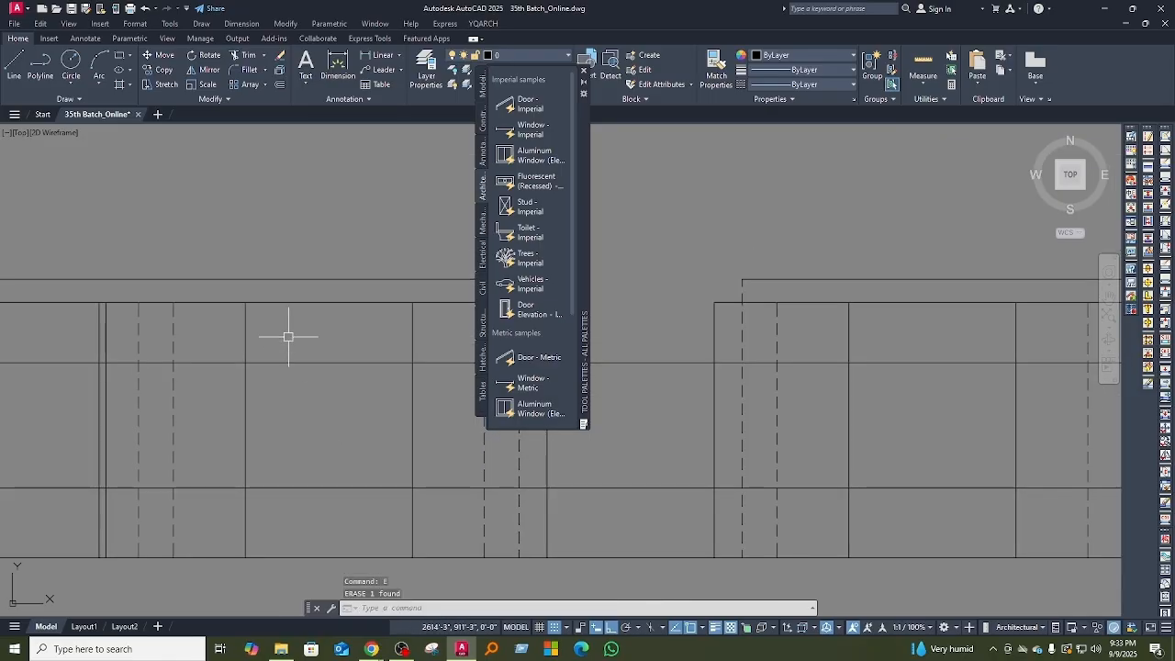
Step: Create a boundary polyline around the window opening enclosed by the projection, sill and head lines
text(bo)
key(Return)
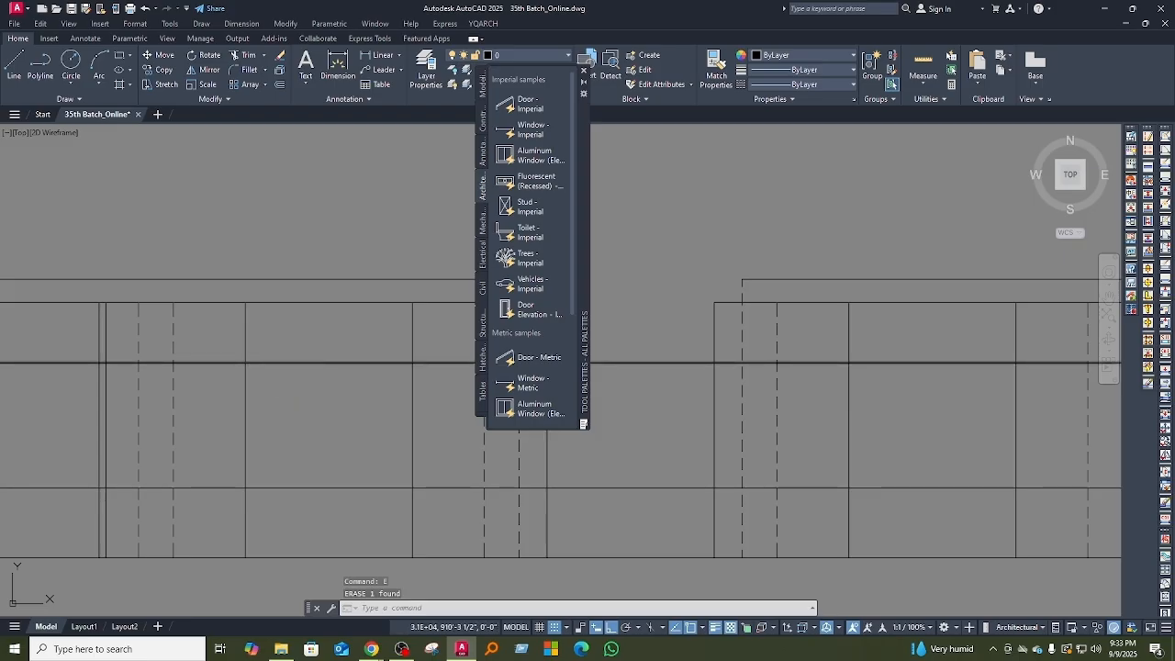
click(530, 410)
click(327, 425)
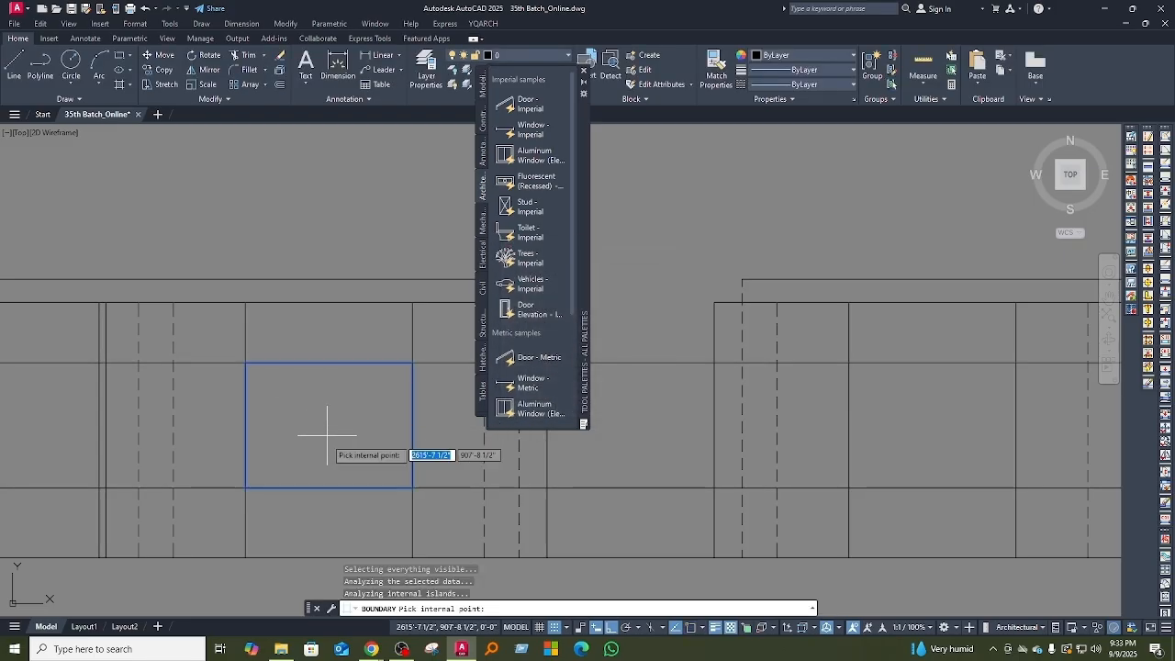
key(Return)
Step: Offset the window boundary 2.5 inches inward to form the window frame
text(o)
key(Return)
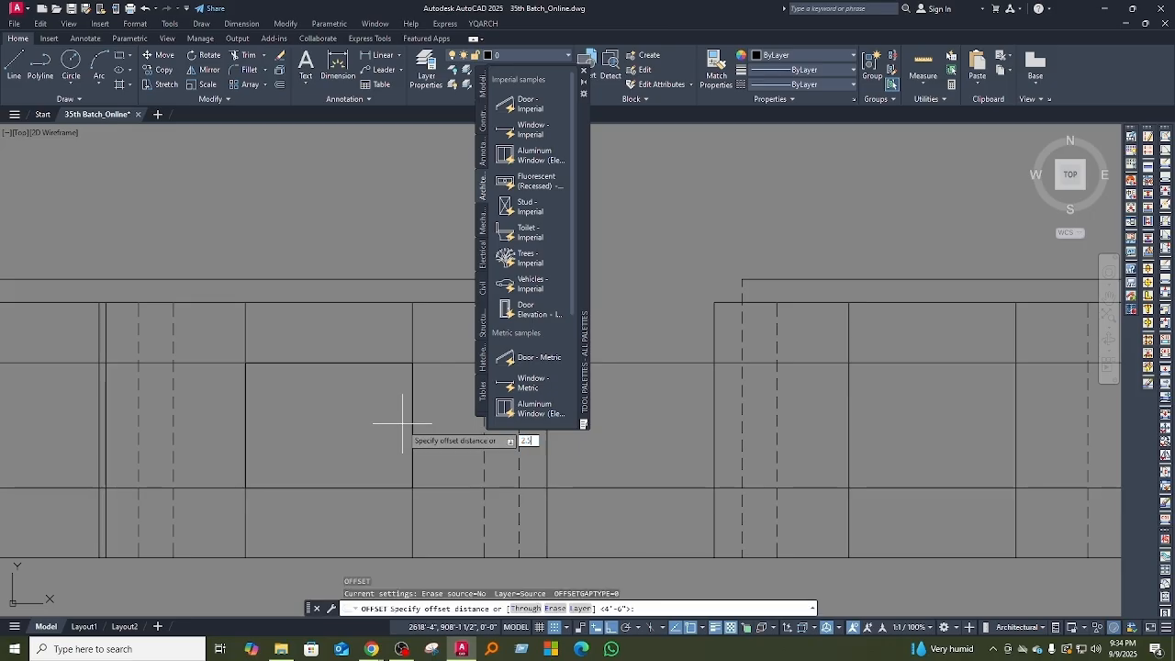
key(Return)
click(411, 427)
click(354, 427)
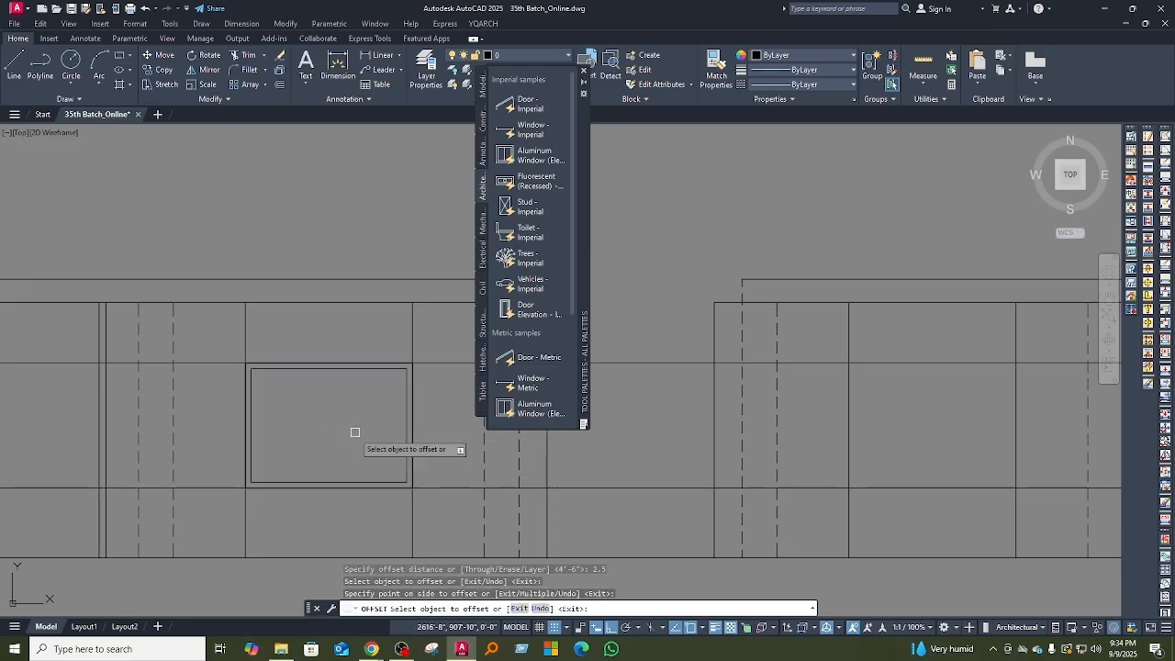
key(Escape)
Step: Draw a vertical line between the midpoints of the inner frame's bottom and top edges
middle_drag(282, 396, 282, 437)
mouse_move(341, 485)
middle_down()
mouse_move(338, 440)
mouse_move(345, 452)
middle_up()
scroll(304, 431, up, 2)
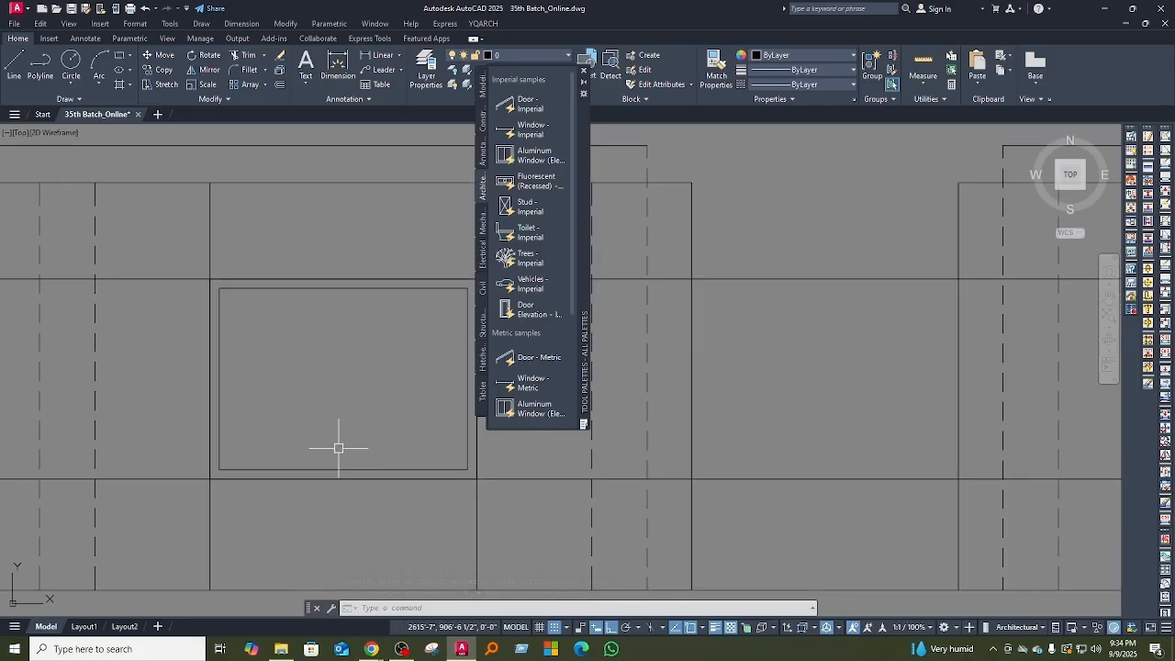
text(l)
key(Return)
click(343, 469)
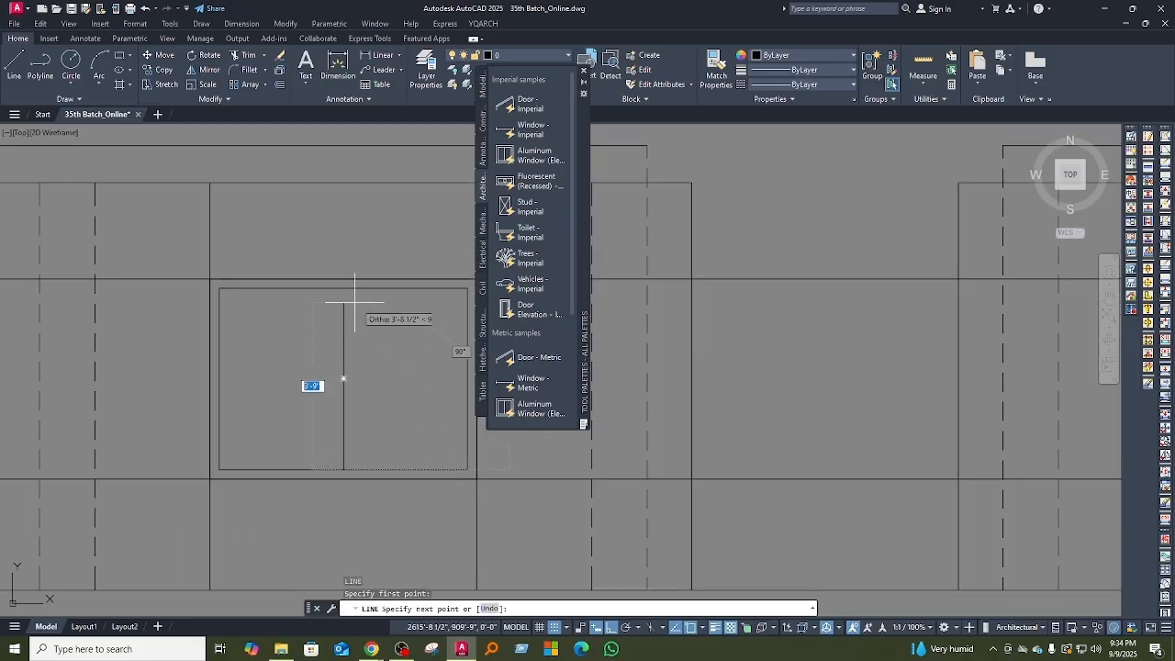
click(344, 287)
key(Return)
middle_drag(352, 377, 347, 412)
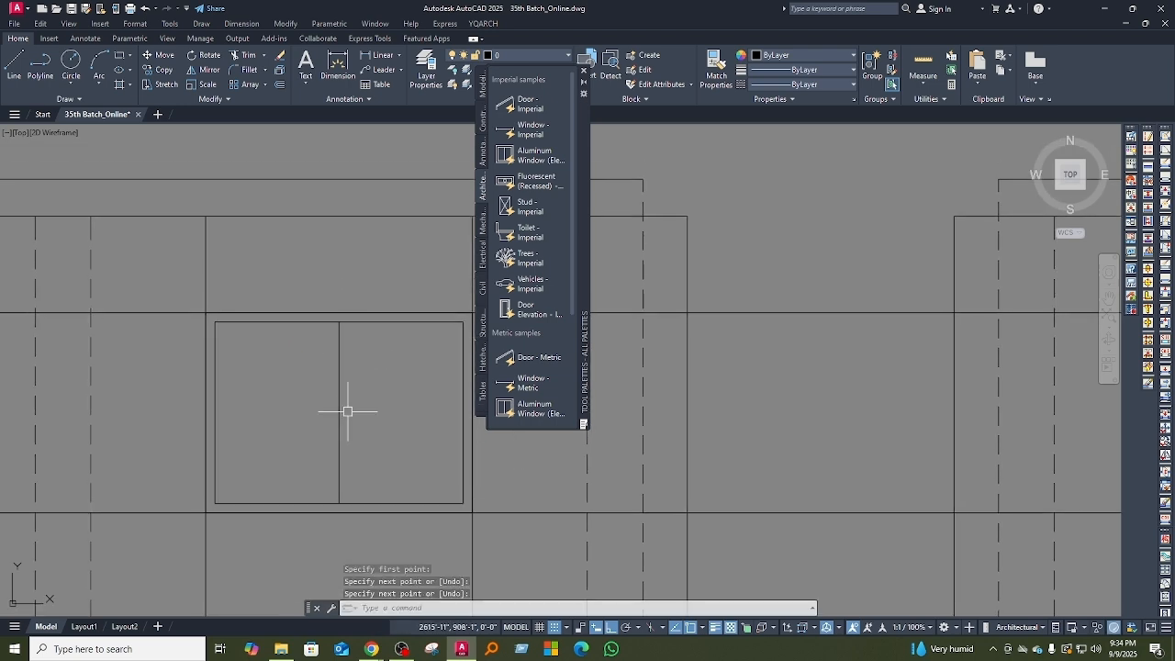
Step: Offset the window's vertical centre line 1.25 inches to both sides to form the mullion
text(o)
key(Return)
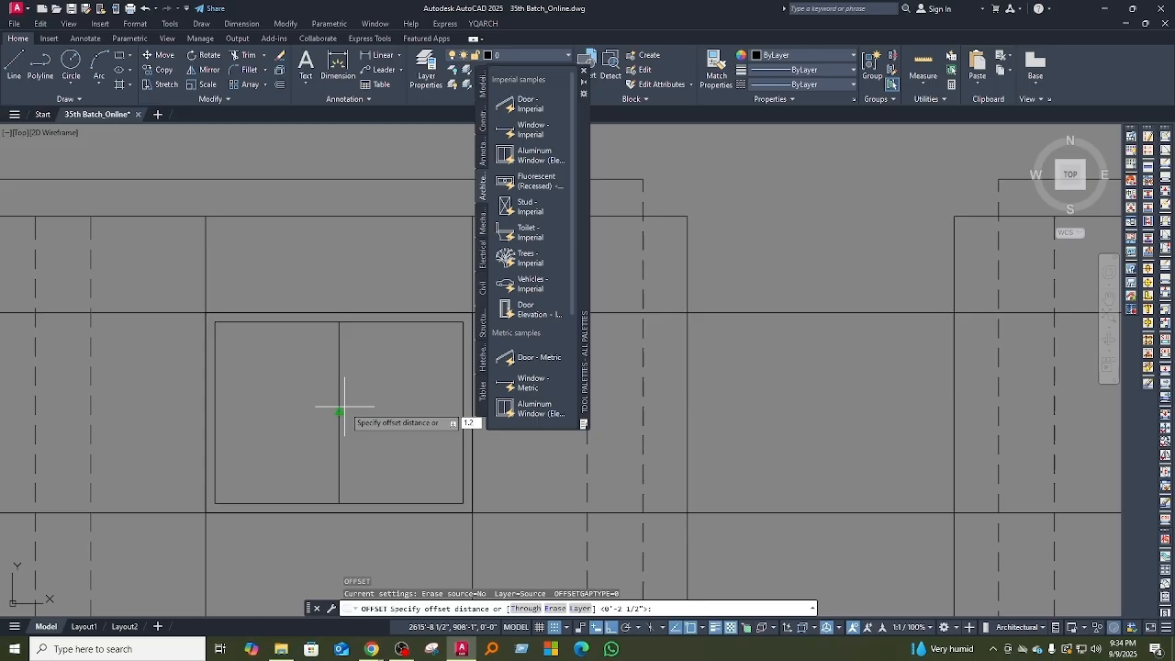
text(1.25)
key(Return)
click(339, 406)
click(369, 405)
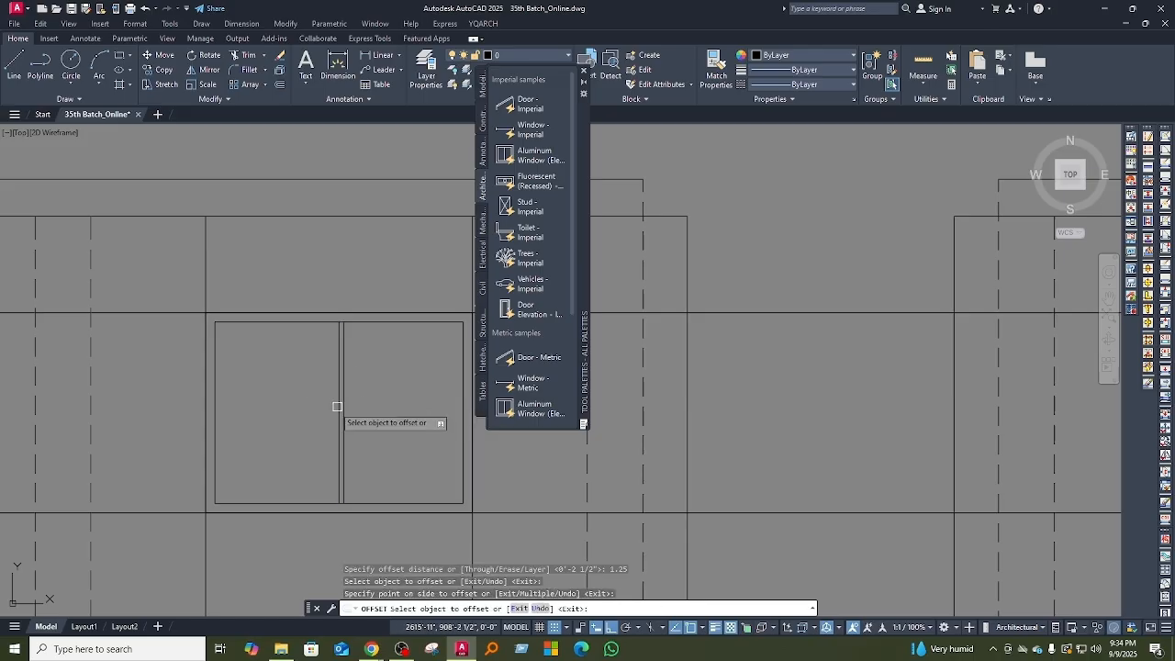
scroll(332, 412, up, 3)
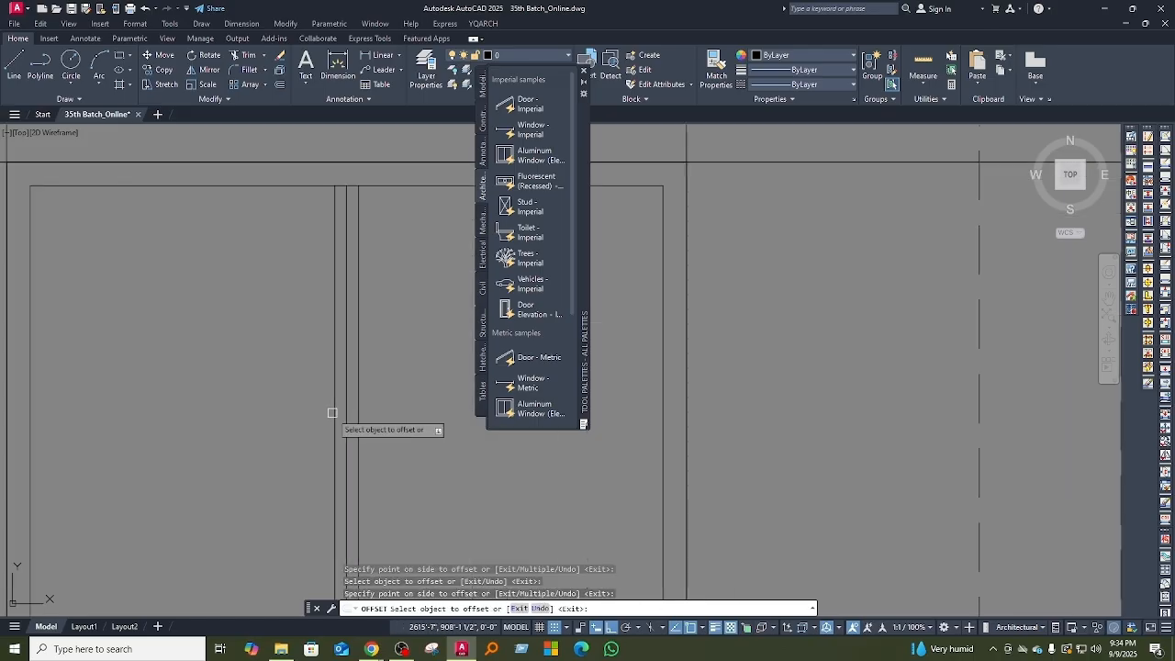
Step: Erase the original centre line between the two mullion lines
key(Escape)
click(348, 417)
scroll(354, 418, up, 1)
text(e)
key(Return)
scroll(336, 449, down, 2)
Step: Extend the right mullion line to the top and bottom edges of the outer window frame
text(ex)
key(Return)
click(332, 335)
middle_drag(333, 458, 329, 363)
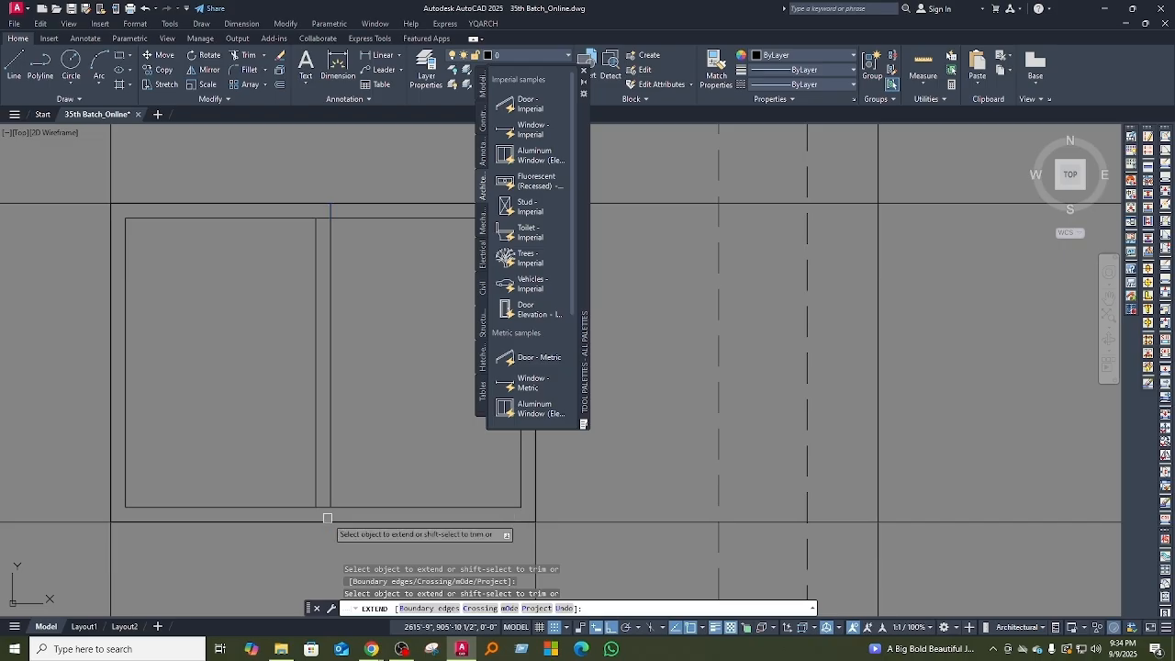
scroll(325, 523, up, 3)
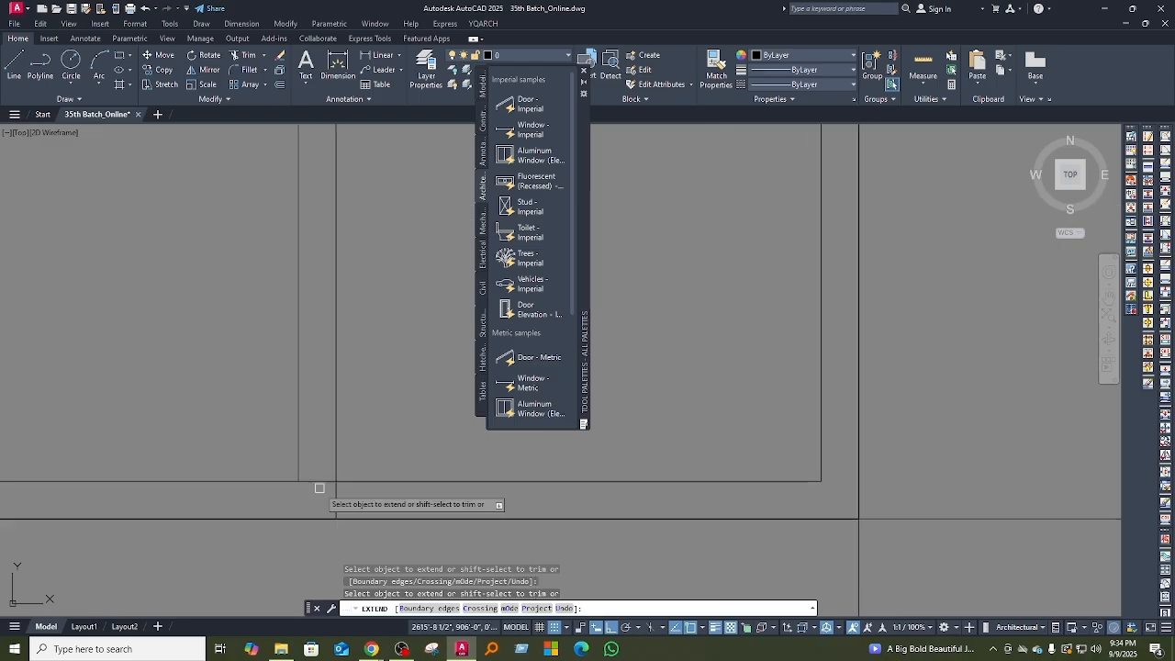
scroll(345, 478, down, 5)
scroll(344, 341, up, 5)
scroll(325, 379, down, 2)
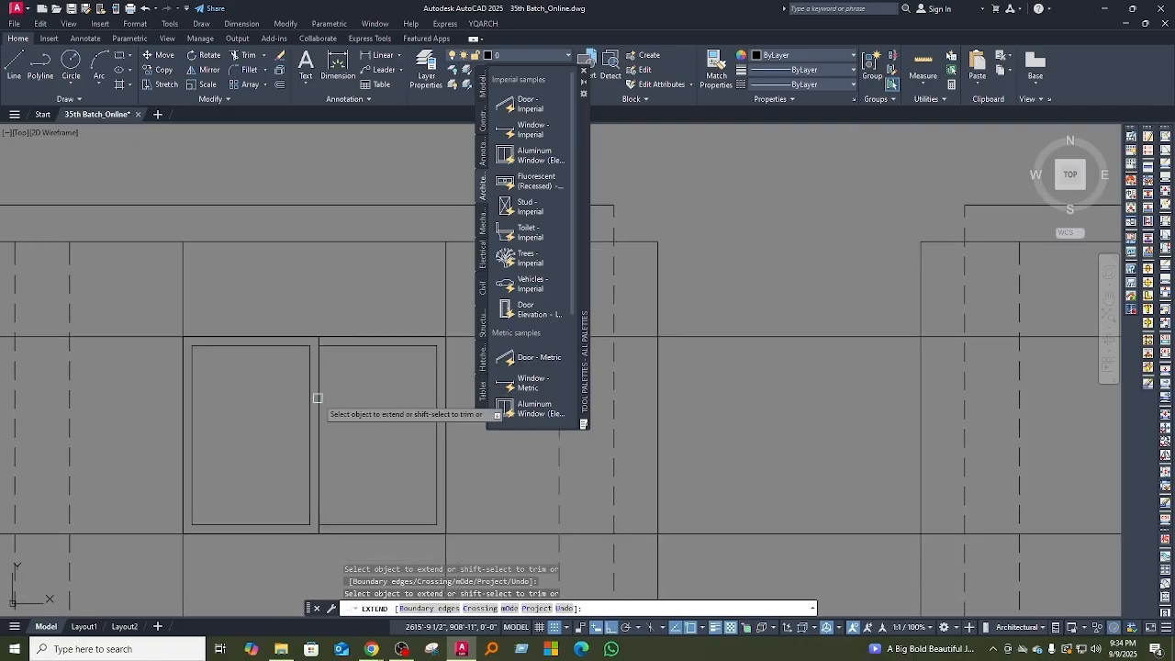
key(space)
Step: Offset the window head line 4 inches upward to form the sunshade thickness
middle_drag(330, 381, 333, 446)
middle_drag(394, 454, 300, 451)
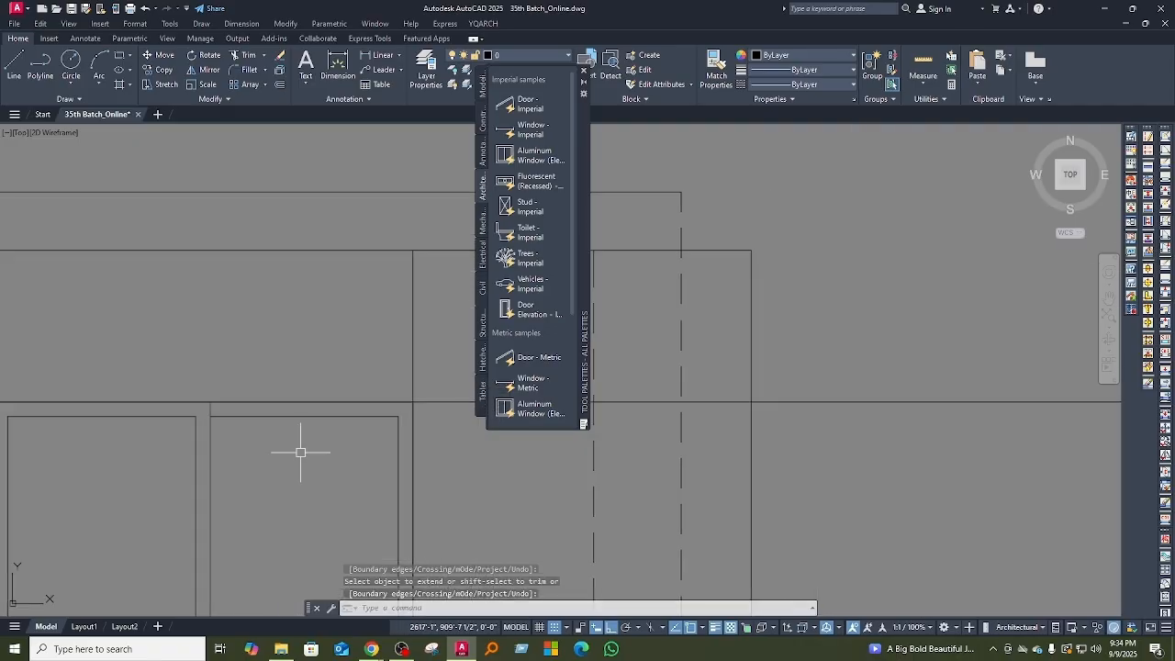
key(Return)
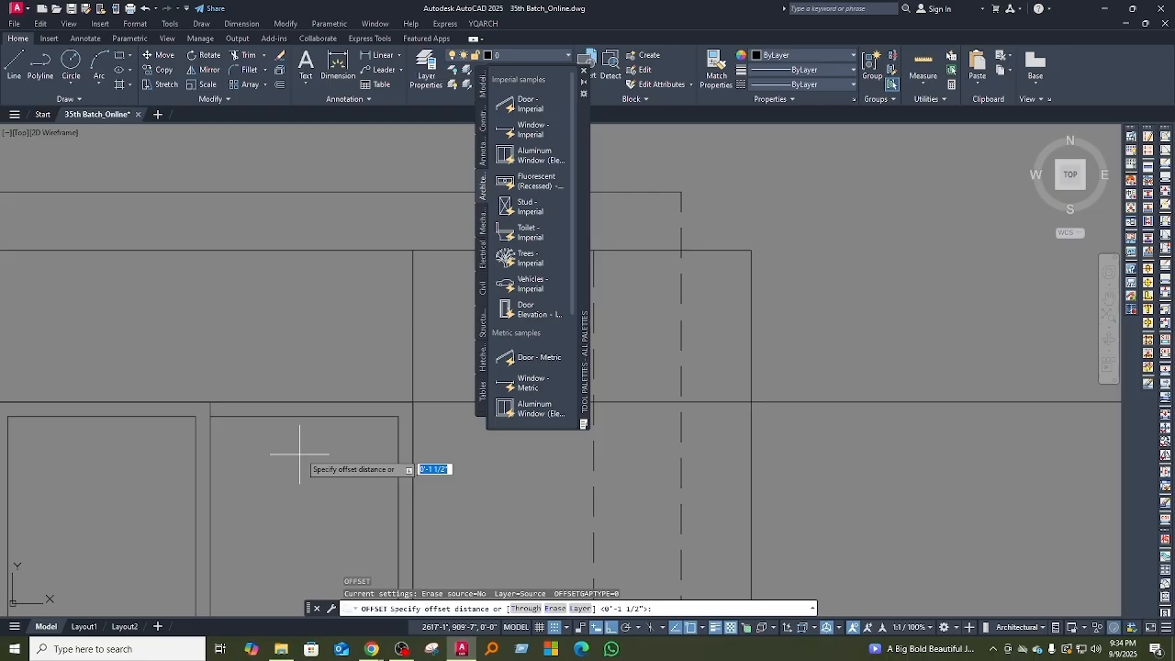
click(412, 402)
click(411, 343)
scroll(222, 402, down, 2)
middle_drag(248, 457, 273, 461)
key(Escape)
Step: Dimension the sunshade's overhang beyond the window opening edge in the floor plan with a linear dimension
scroll(235, 386, up, 1)
scroll(367, 422, up, 2)
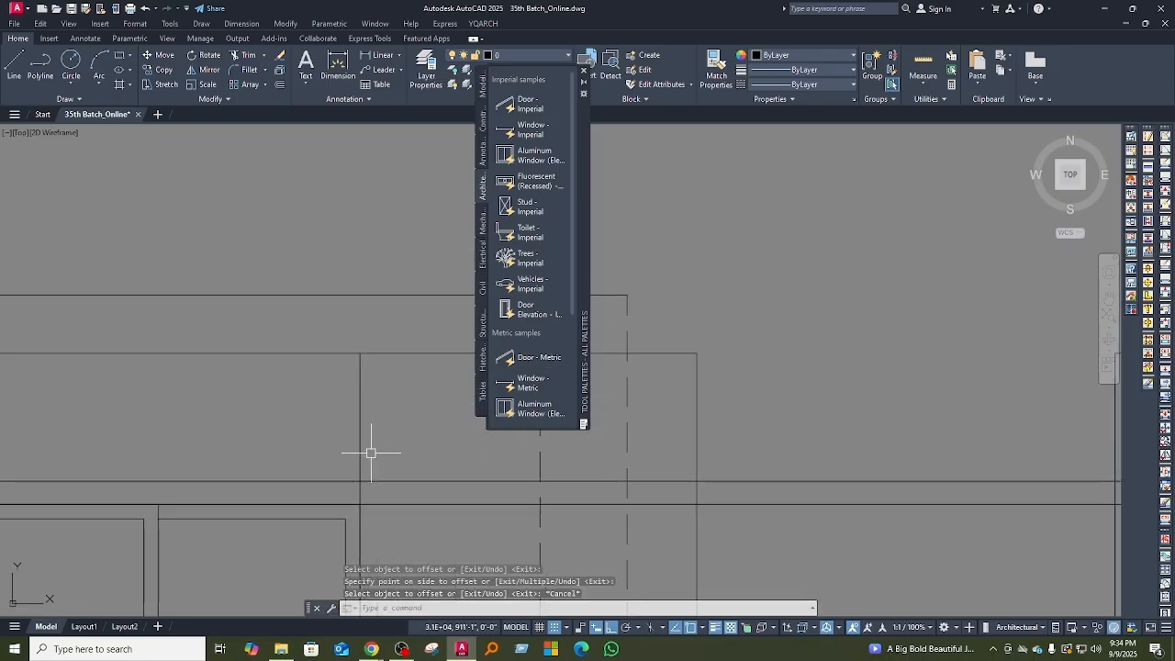
scroll(365, 454, down, 6)
middle_drag(321, 365, 326, 442)
scroll(359, 257, up, 3)
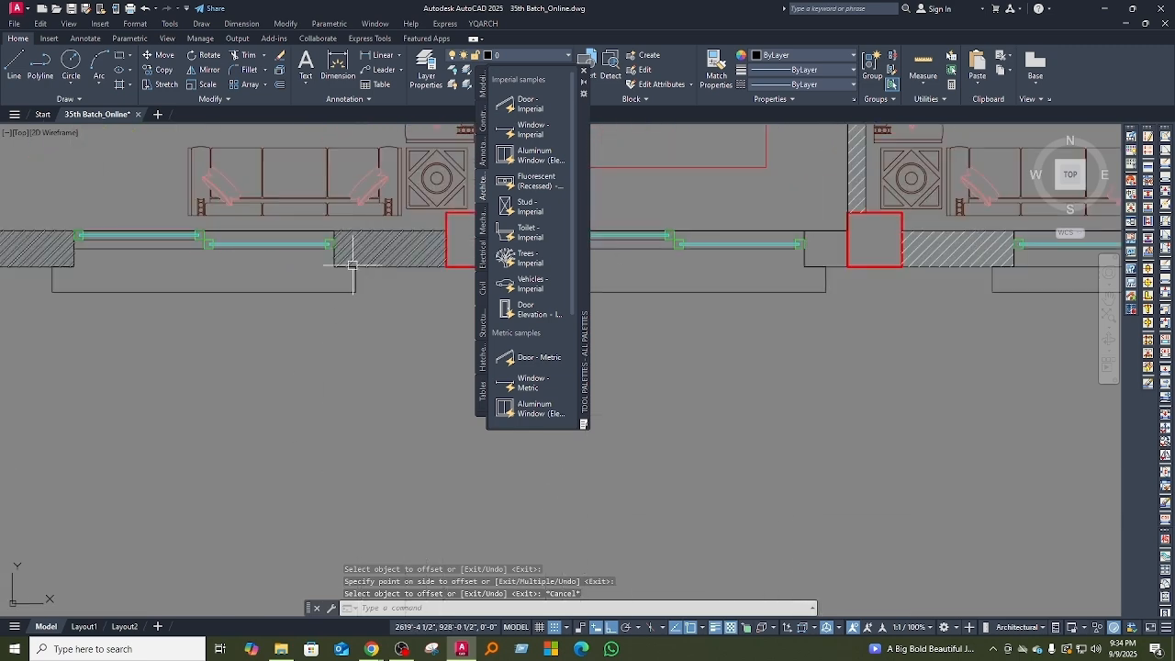
click(383, 57)
scroll(328, 267, up, 4)
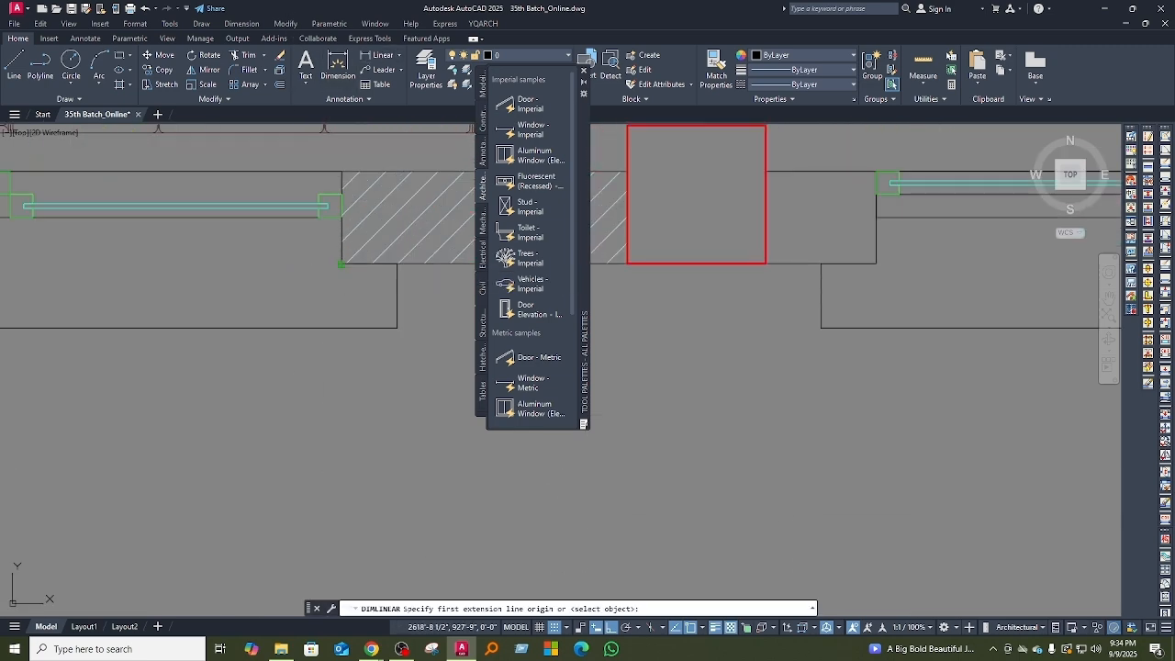
click(383, 264)
scroll(375, 303, down, 8)
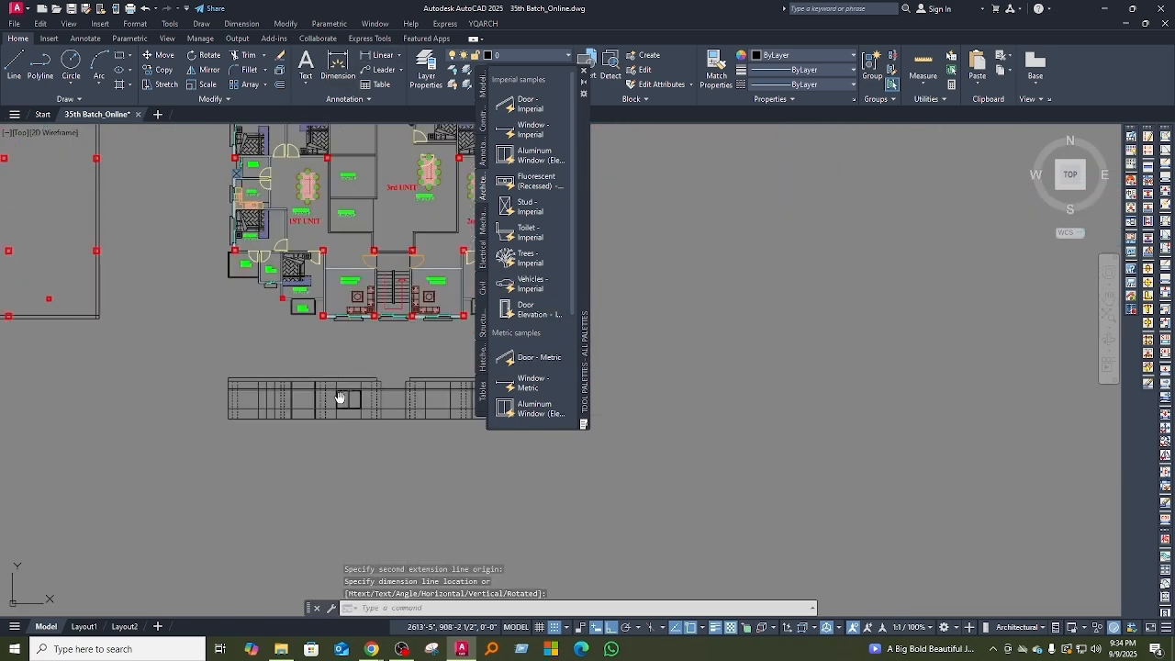
Step: Offset the vertical projection lines on both sides of the elevation window 6 inches outward
scroll(355, 304, up, 4)
scroll(404, 316, up, 6)
scroll(432, 298, down, 2)
middle_drag(331, 340, 374, 425)
middle_drag(390, 347, 367, 423)
key(Escape)
text(o)
key(Return)
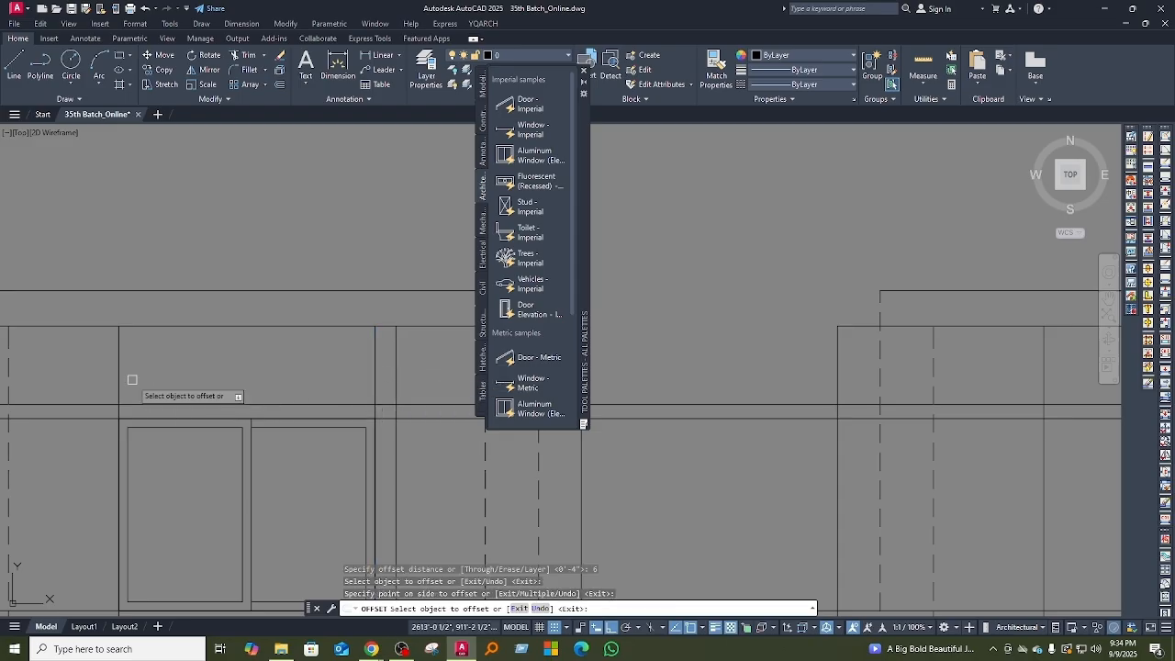
key(Escape)
middle_drag(116, 392, 115, 422)
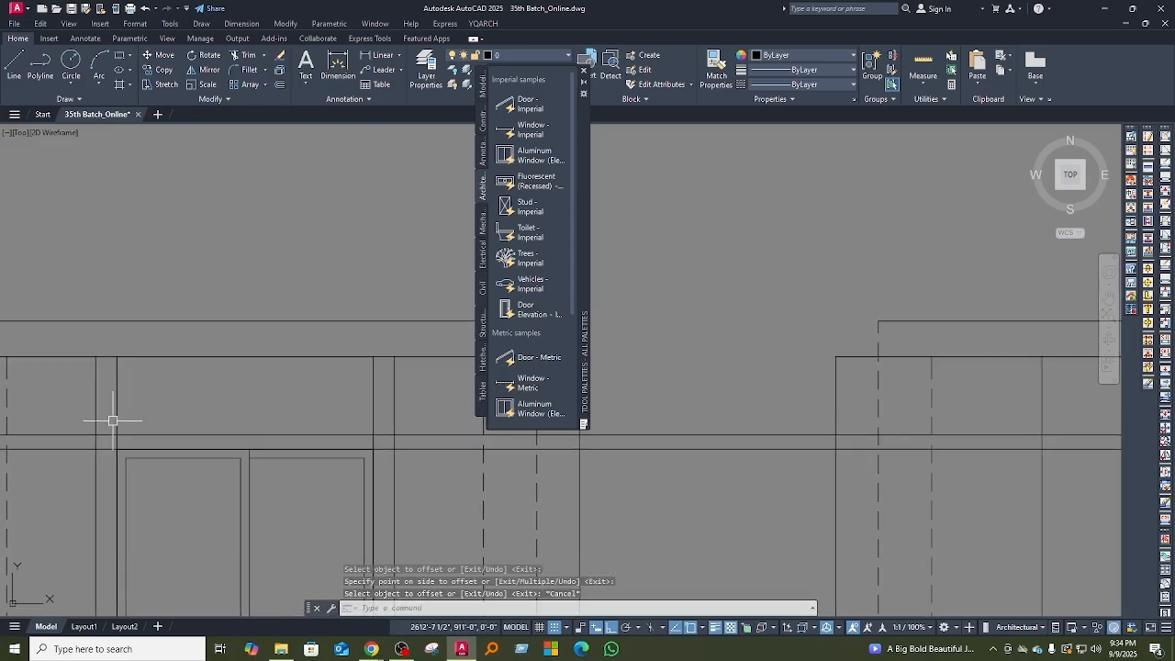
Step: Close the left end of the sunshade by filleting its two horizontal lines with the offset line at zero radius
text(f)
key(Return)
scroll(92, 438, up, 4)
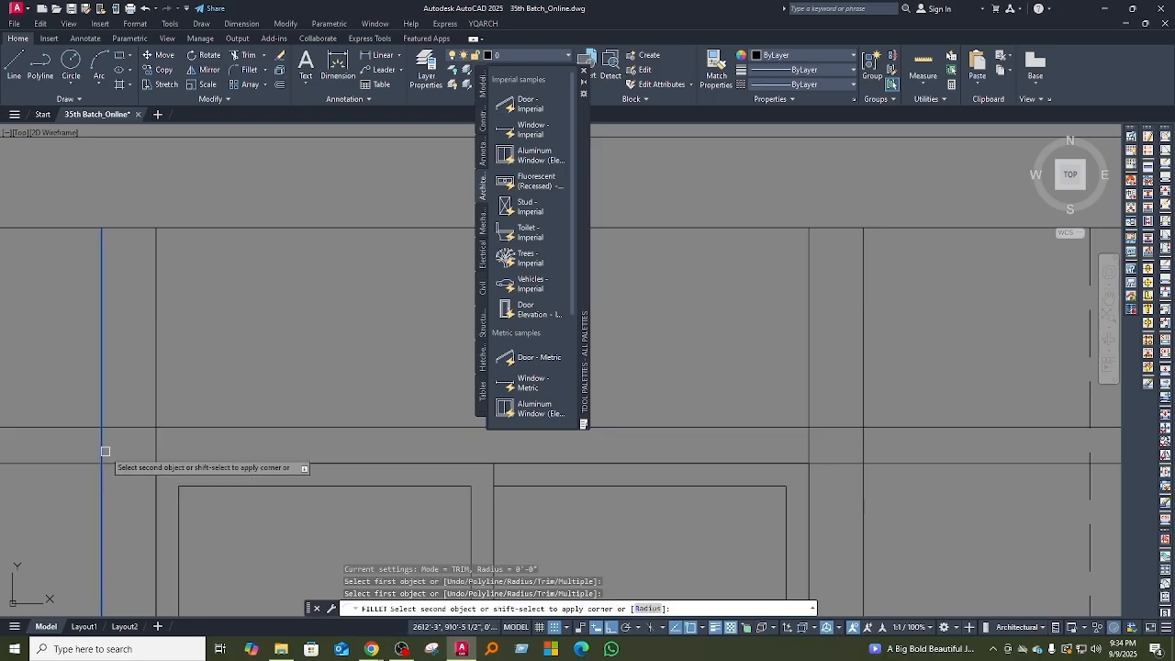
click(104, 450)
key(Return)
click(117, 461)
click(105, 449)
middle_drag(126, 456, 128, 470)
key(Return)
click(104, 454)
click(130, 443)
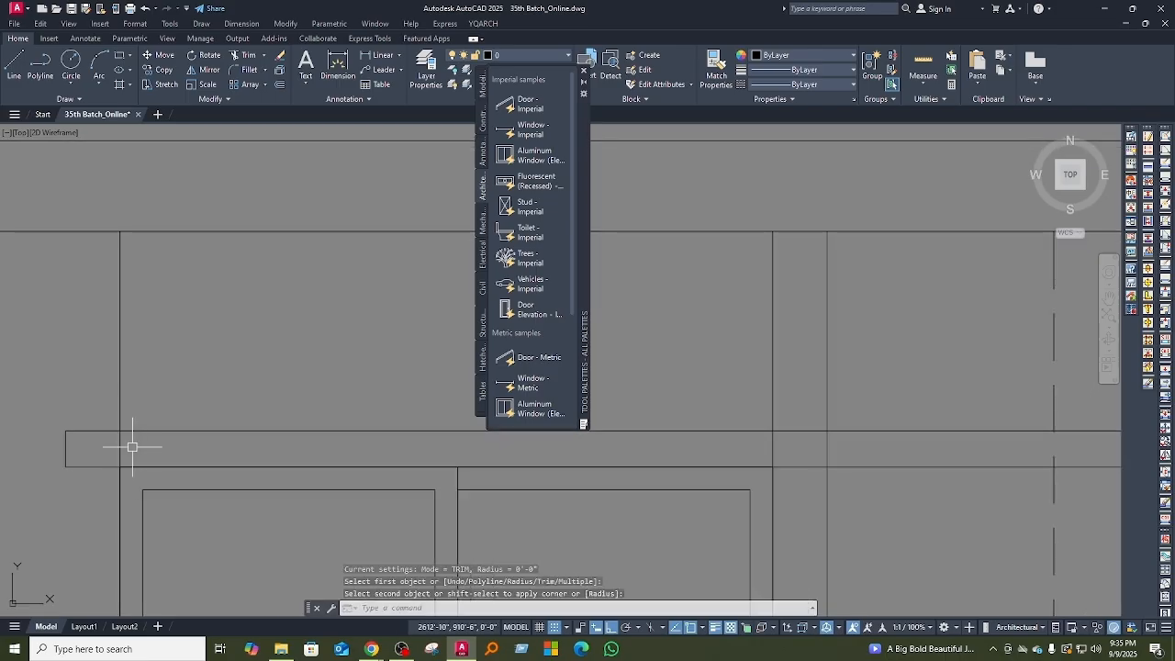
Step: Close the right end of the sunshade with zero-radius fillets between its horizontal lines and the offset line
middle_drag(247, 448, 128, 449)
scroll(127, 449, down, 2)
middle_drag(453, 468, 389, 484)
key(Return)
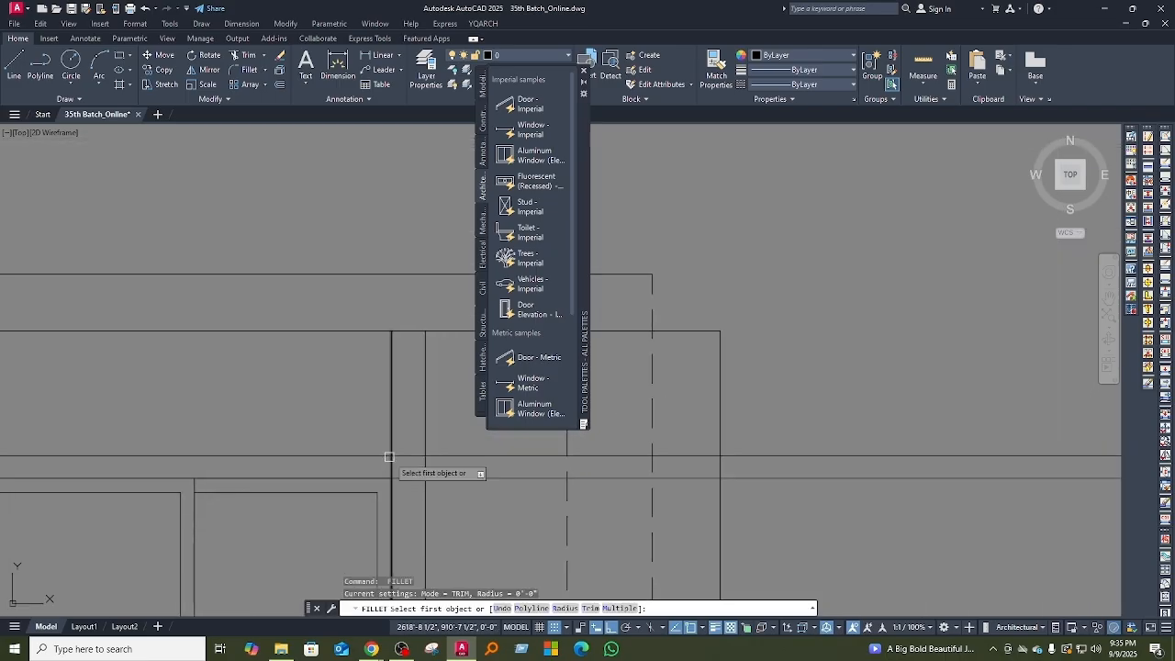
click(411, 455)
click(423, 493)
key(Return)
click(423, 479)
click(423, 470)
Step: Erase the two vertical projection lines running along the window's sides
scroll(394, 450, down, 3)
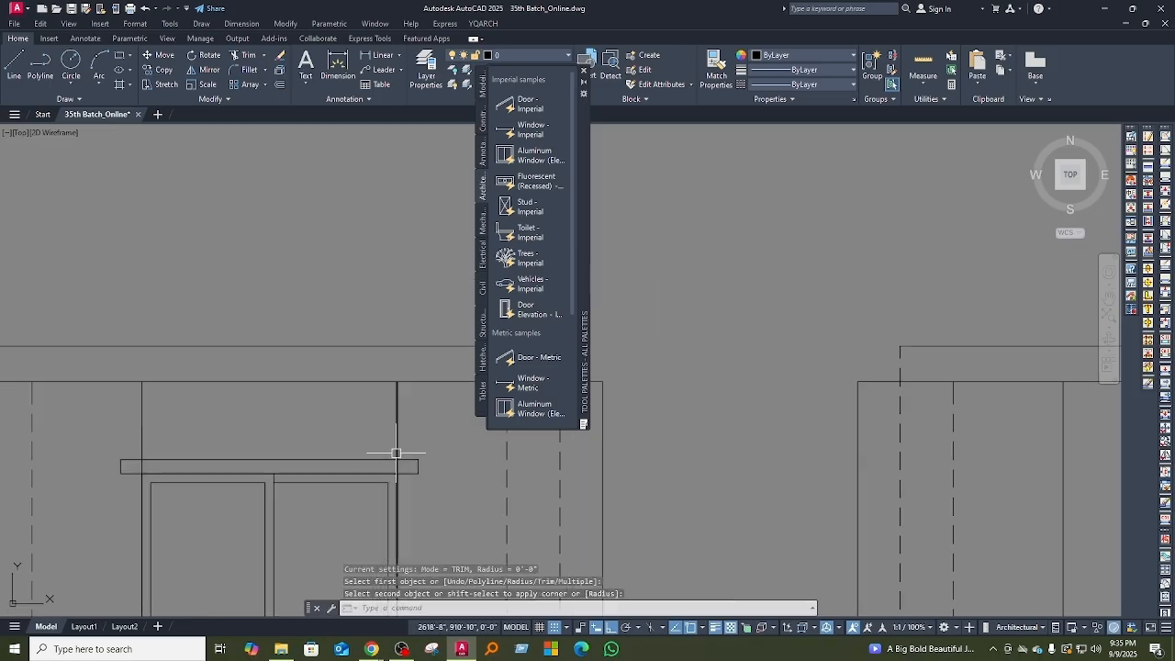
middle_drag(312, 465, 308, 451)
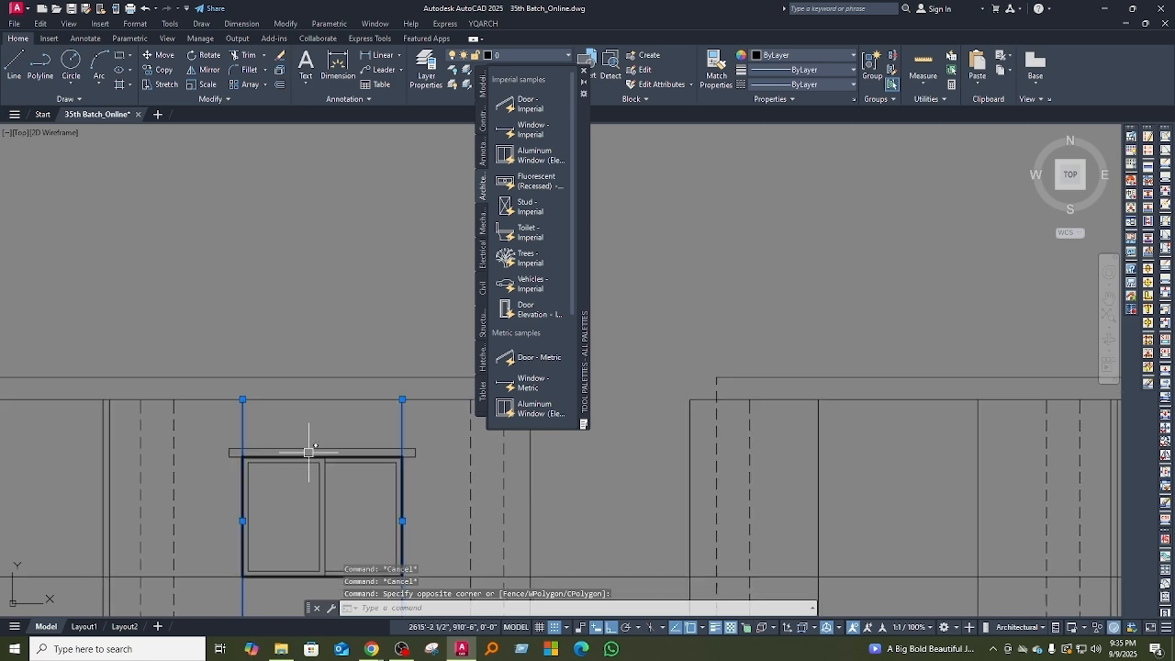
key(Return)
scroll(308, 452, down, 4)
mouse_move(362, 490)
middle_down()
mouse_move(343, 442)
mouse_move(348, 461)
mouse_move(307, 493)
mouse_move(277, 466)
middle_up()
scroll(340, 440, up, 2)
click(233, 394)
scroll(332, 459, up, 4)
key(Escape)
key(Escape)
scroll(316, 471, down, 4)
scroll(276, 466, up, 4)
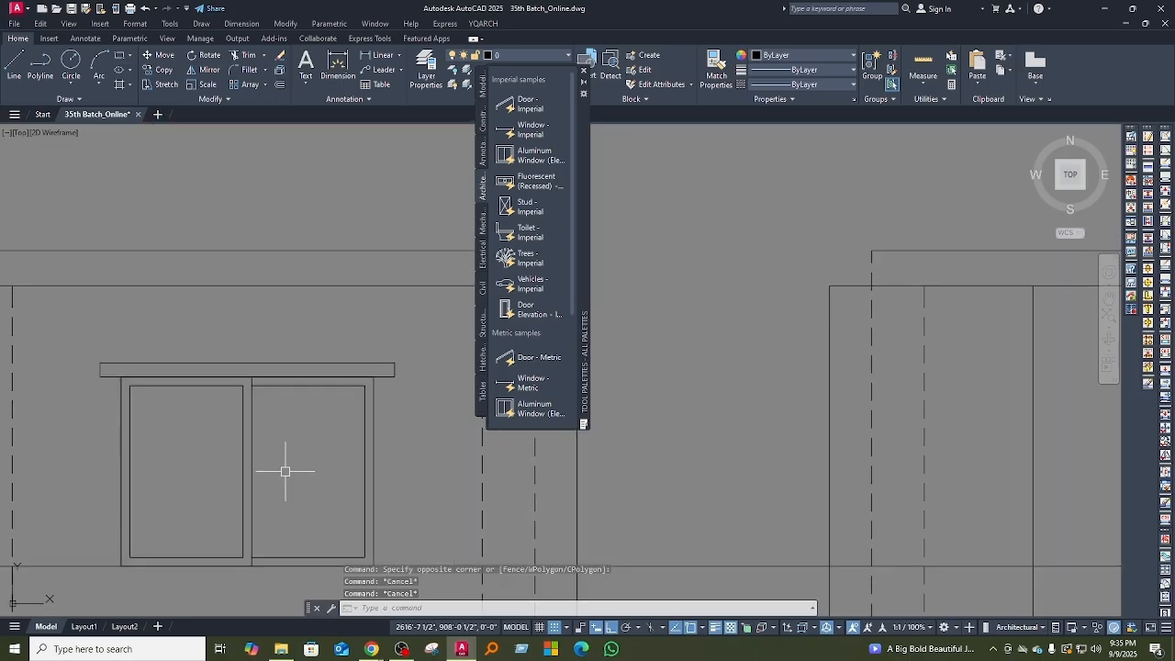
Step: Draw a short diagonal glazing line in the window's right panel with ortho turned off
middle_drag(292, 453, 296, 423)
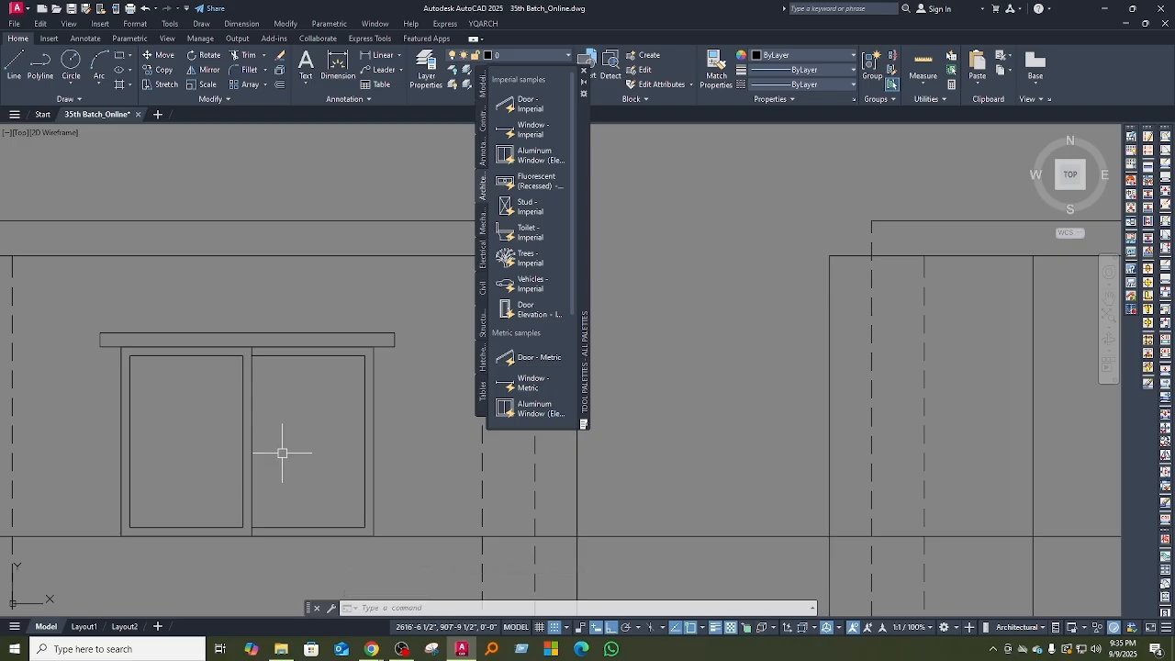
middle_drag(322, 461, 322, 468)
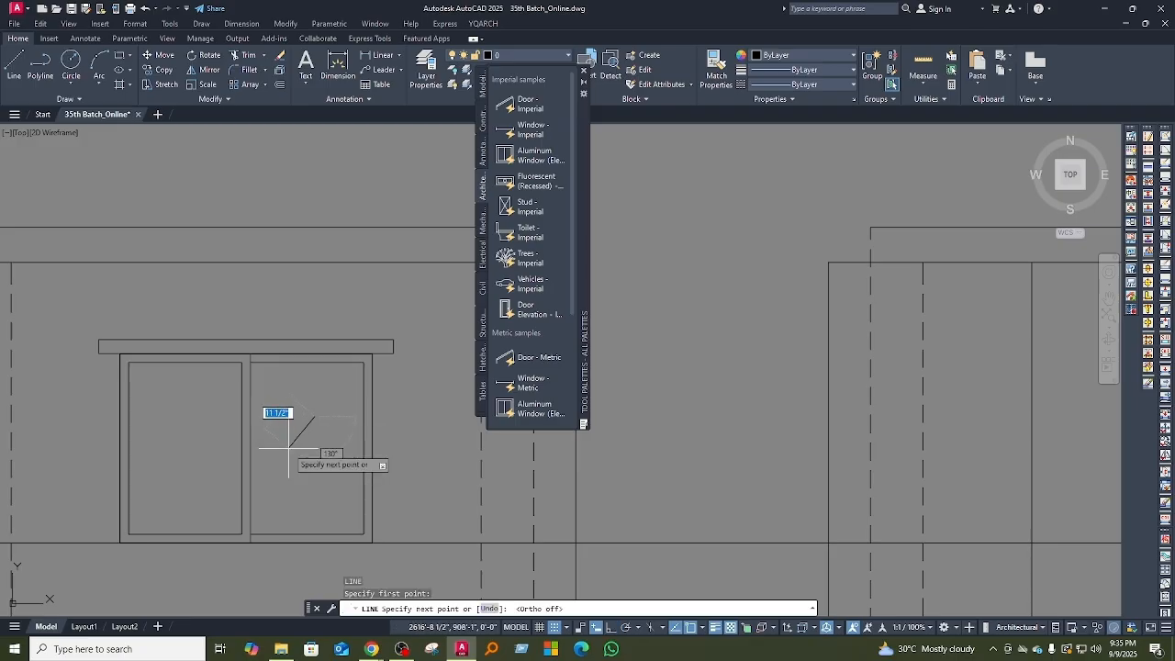
key(Return)
scroll(330, 424, up, 2)
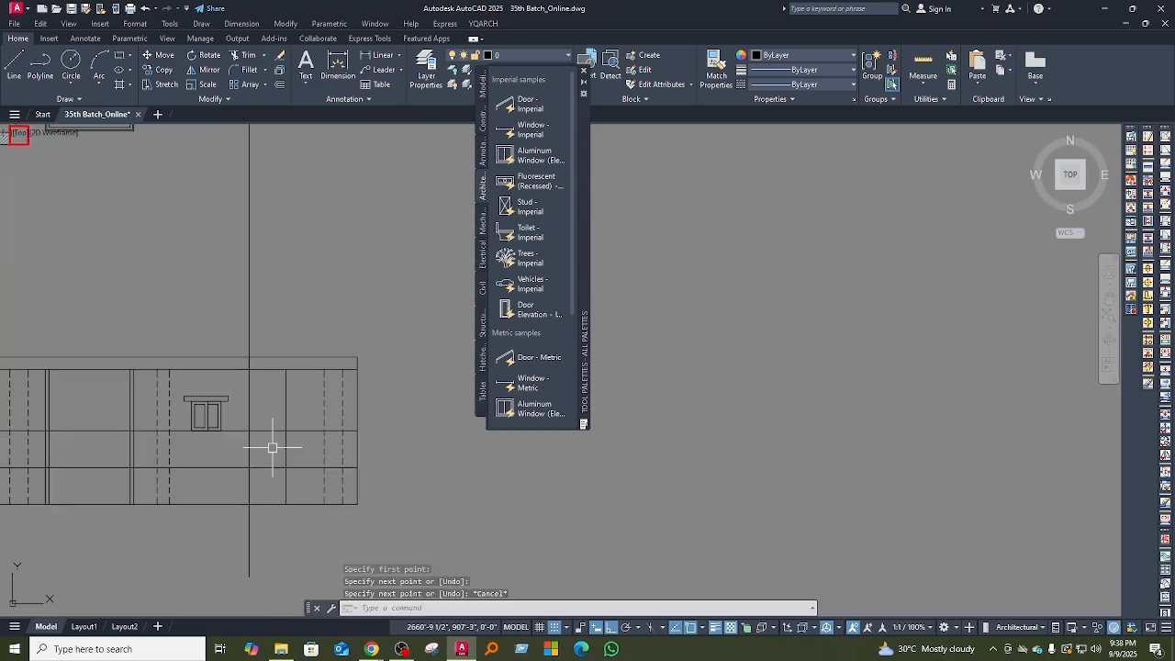
Step: Insert the imperial Door Elevation block in the end balcony bay and mirror the balcony railing to the opposite end
click(529, 310)
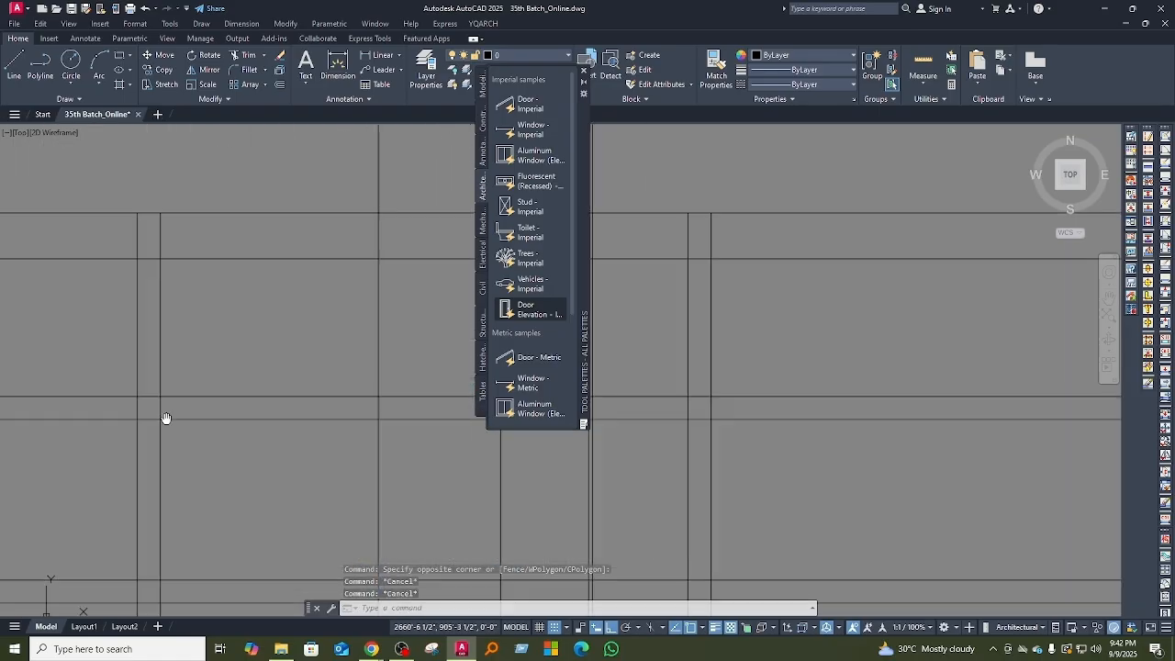
click(177, 451)
scroll(208, 441, down, 3)
scroll(174, 401, up, 2)
scroll(202, 389, down, 3)
scroll(206, 379, up, 3)
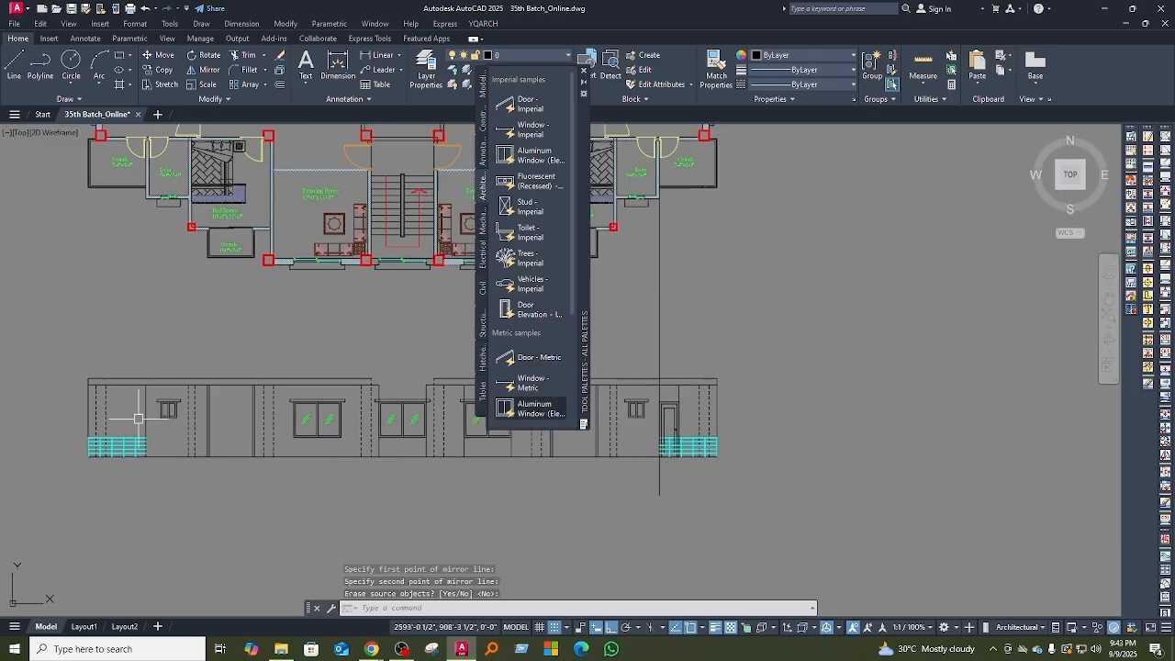
Step: Erase and trim the unneeded lines around the end balcony and its door
scroll(426, 527, up, 5)
text(e)
key(Return)
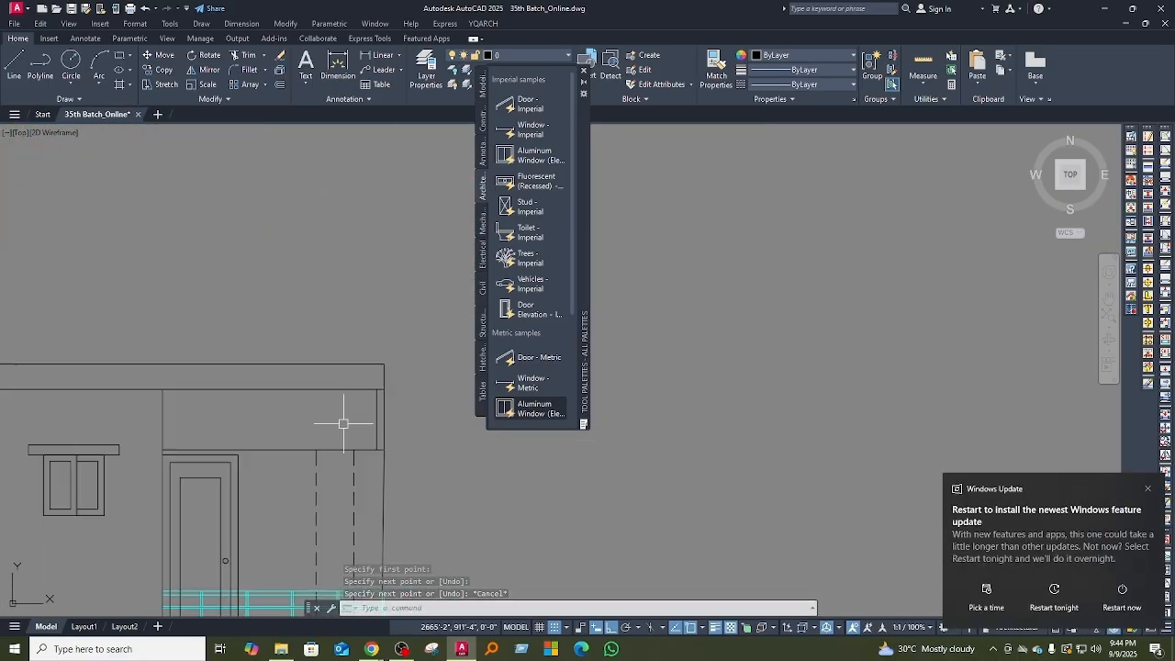
scroll(343, 423, down, 10)
Step: Mirror the finished end balcony details to the opposite end of the elevation
text(mi)
key(Return)
click(317, 497)
scroll(230, 472, up, 8)
scroll(230, 471, down, 5)
scroll(318, 465, down, 5)
scroll(142, 349, up, 5)
middle_drag(173, 372, 307, 128)
scroll(294, 462, down, 2)
Step: Offset the floor line 7 feet upward and create a boundary around the glazed door opening
text(o)
key(Return)
text(bo)
key(Return)
click(242, 459)
key(Return)
scroll(220, 493, up, 5)
Step: Offset the door opening boundary inward to form the frame and extend the mullion line to the outer frame
text(o)
key(Return)
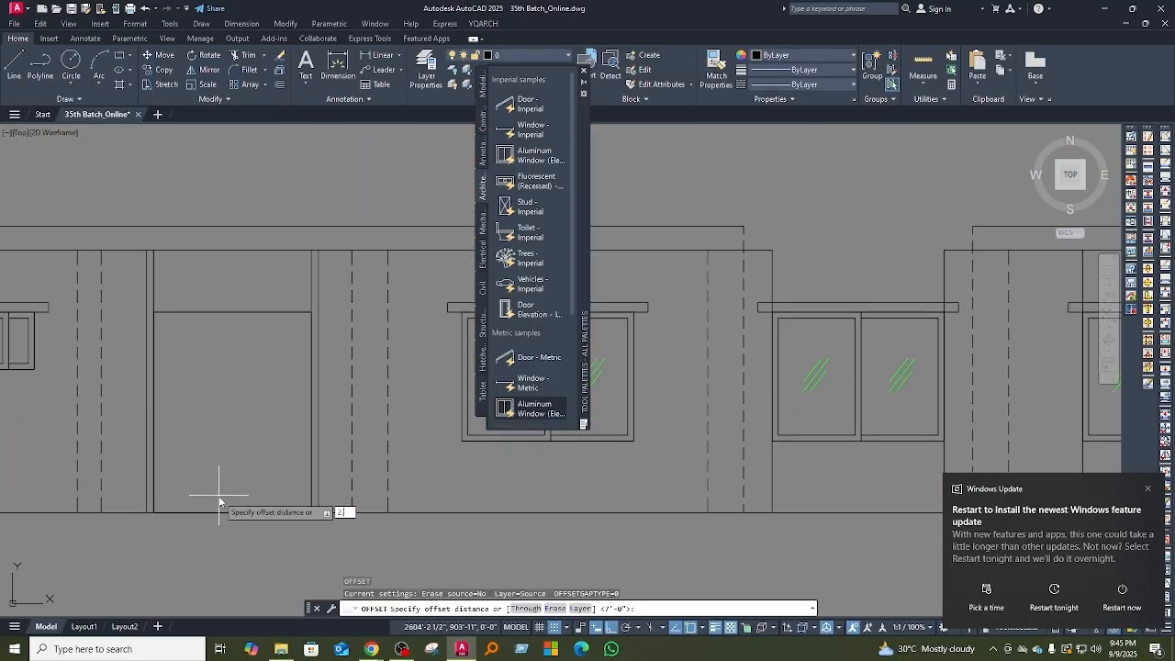
scroll(226, 469, up, 4)
text(ex)
key(Return)
mouse_move(238, 437)
middle_down()
mouse_move(294, 395)
mouse_move(257, 464)
middle_up()
scroll(257, 465, down, 4)
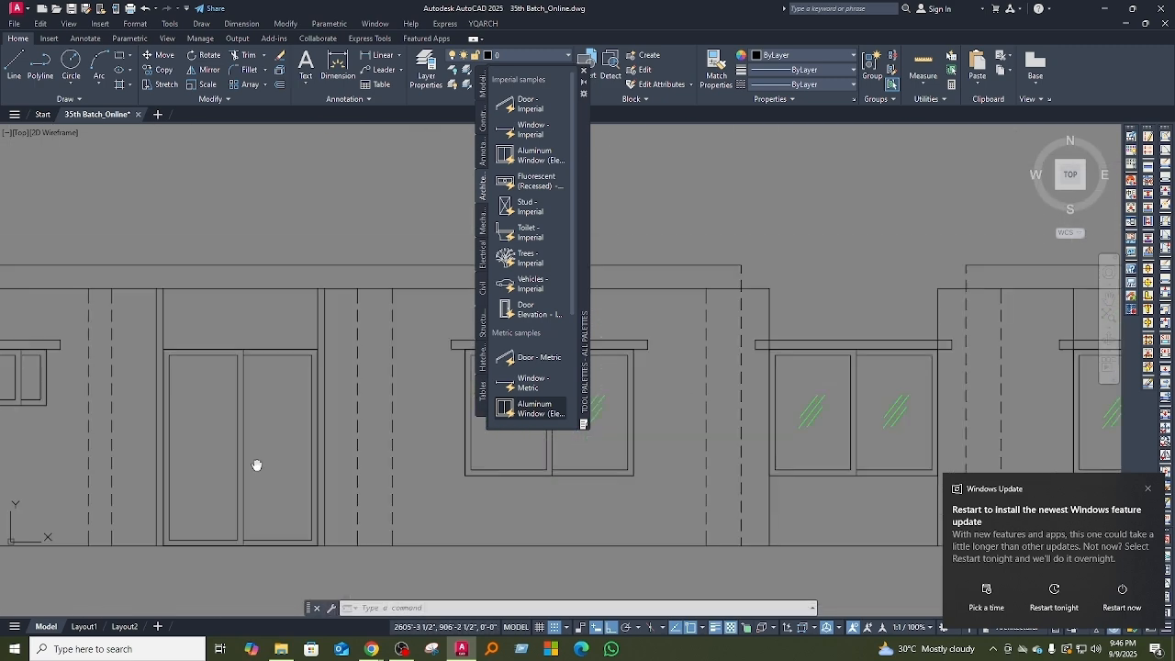
text(co)
key(Return)
click(343, 531)
click(267, 475)
text(e)
Step: Draw diagonal glass reflection lines on the glazed door panel and set their color to yellow
key(Return)
scroll(287, 590, up, 4)
text(l)
key(Return)
click(275, 441)
click(315, 390)
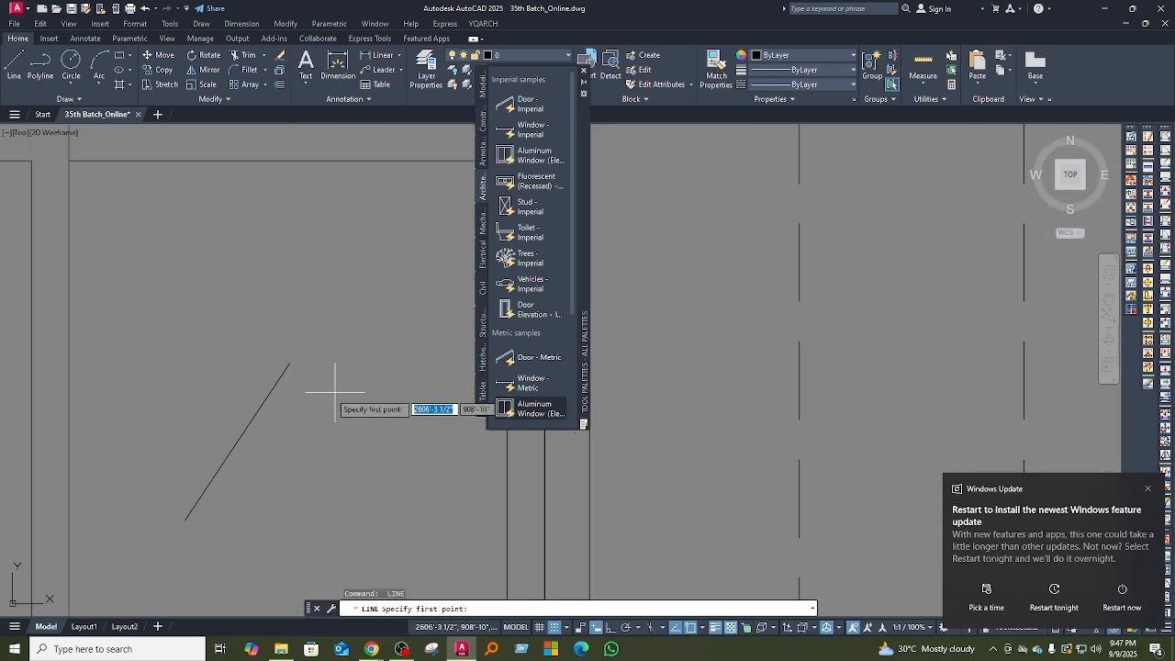
scroll(267, 477, down, 6)
click(267, 456)
click(803, 55)
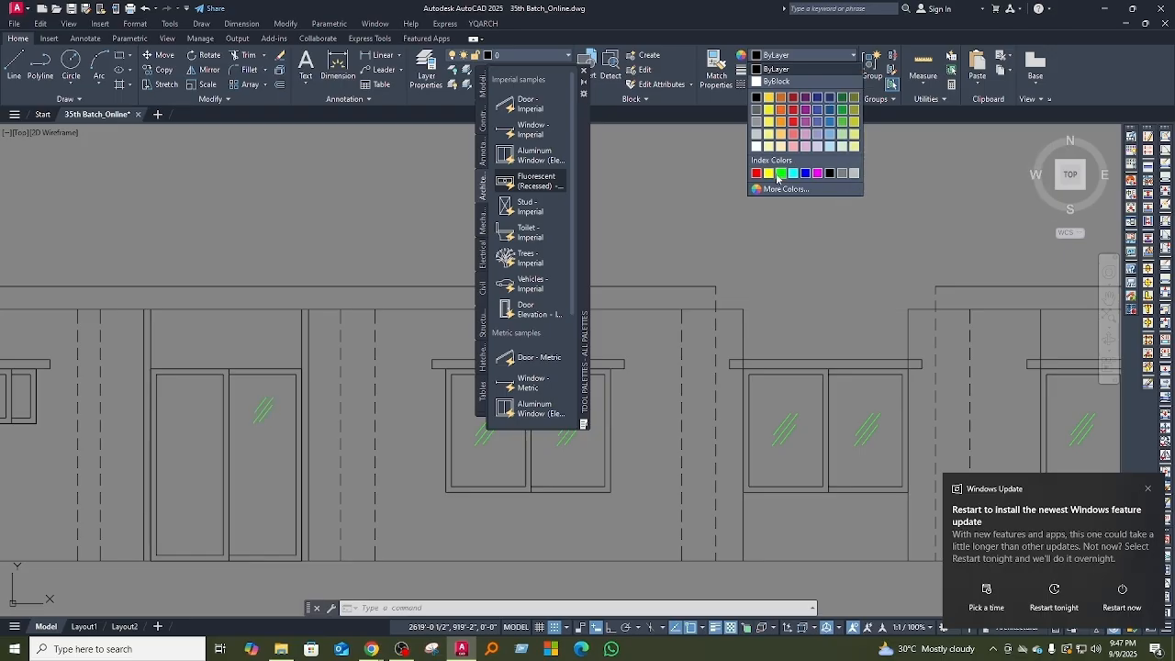
click(769, 100)
Step: Copy the yellow glass reflection lines to the other parts of the glazed door's two panels
text(co)
key(Return)
click(275, 543)
click(65, 490)
scroll(217, 506, down, 5)
scroll(217, 506, up, 3)
Step: Copy the balcony railing from the end balcony to the front of the glazed door
middle_drag(218, 505, 308, 529)
text(co)
key(Return)
click(99, 504)
middle_drag(652, 452, 173, 508)
scroll(188, 510, up, 5)
click(381, 538)
Step: Trim the copied railing to the width of the glazed door balcony and erase the excess pieces
text(tr)
key(Return)
text(t)
key(Return)
click(332, 420)
middle_drag(367, 445, 365, 394)
click(371, 394)
click(358, 504)
Step: Copy the railing post lines to the other edge of the glazed door balcony
key(Return)
key(Delete)
scroll(384, 505, down, 4)
click(312, 386)
click(346, 574)
text(co)
Step: Trim the overlapping rail and post lines at the edges of the glazed door railing
key(Return)
scroll(341, 559, up, 2)
click(278, 448)
key(Escape)
scroll(226, 435, up, 10)
text(tr)
key(Return)
scroll(165, 404, up, 2)
drag(195, 426, 168, 428)
middle_drag(831, 211, 198, 364)
drag(271, 326, 183, 326)
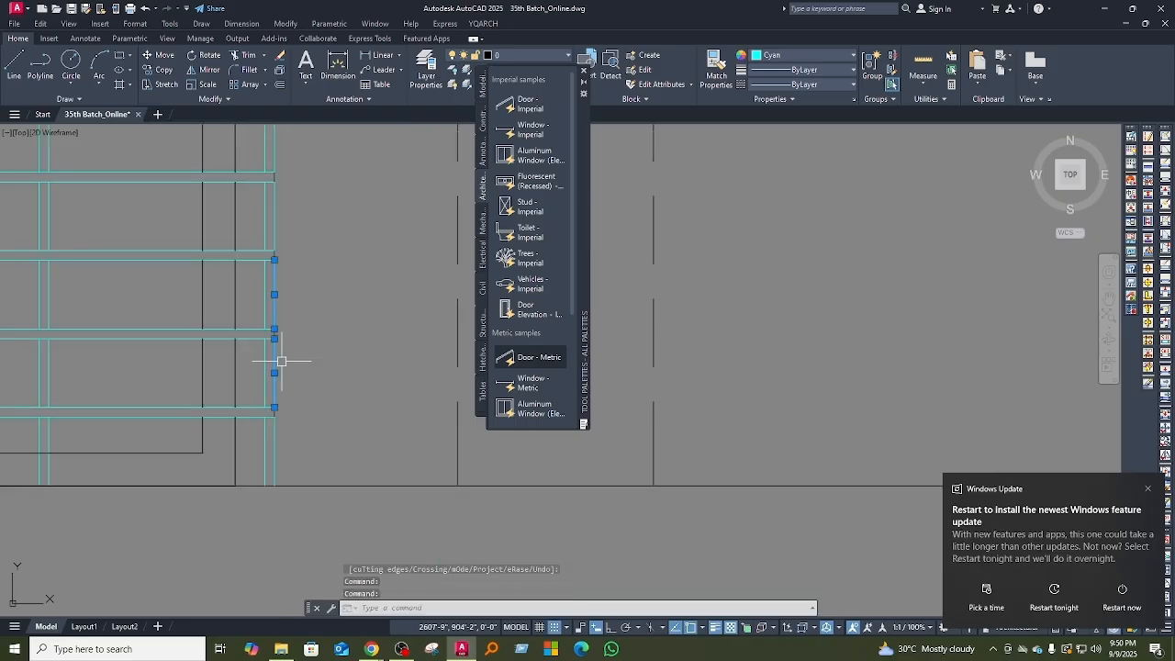
scroll(315, 402, down, 6)
scroll(314, 405, up, 6)
scroll(358, 418, down, 5)
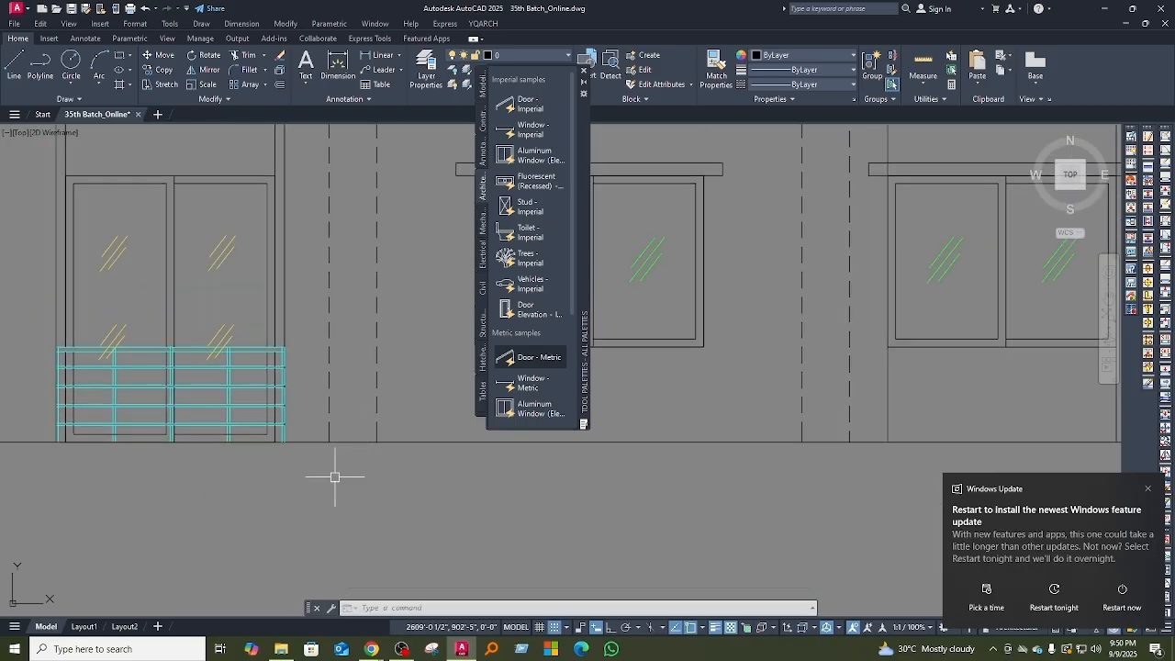
Step: Copy the detailed glazed door and railing objects to the balcony opening on the opposite side
click(179, 220)
click(349, 479)
text(co)
key(Return)
scroll(346, 482, up, 6)
click(318, 419)
Step: Draw the missing closing line and trim the excess lines around the copied balcony railing
text(l)
key(Return)
scroll(406, 446, down, 4)
text(tr)
key(Return)
scroll(208, 458, up, 5)
middle_drag(208, 459, 356, 488)
key(Escape)
scroll(356, 488, down, 5)
Step: Copy the remaining balcony details to their matching place in the elevation and erase two leftover lines
click(202, 391)
click(363, 571)
text(co)
key(Return)
click(205, 498)
scroll(417, 428, down, 4)
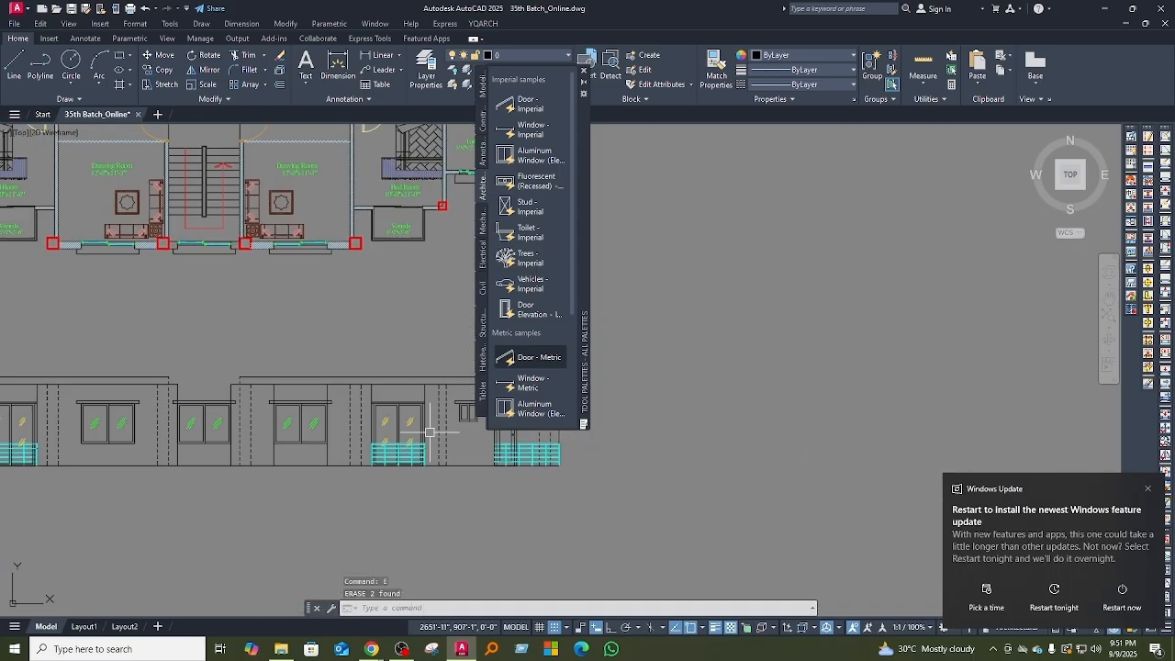
Step: Examine the whole elevation against the floor plan and clear the Windows Update notification
scroll(379, 342, up, 2)
middle_drag(220, 596, 207, 412)
middle_drag(380, 186, 278, 420)
scroll(318, 412, down, 2)
scroll(318, 412, down, 4)
scroll(197, 403, up, 3)
scroll(198, 404, down, 2)
scroll(198, 404, up, 2)
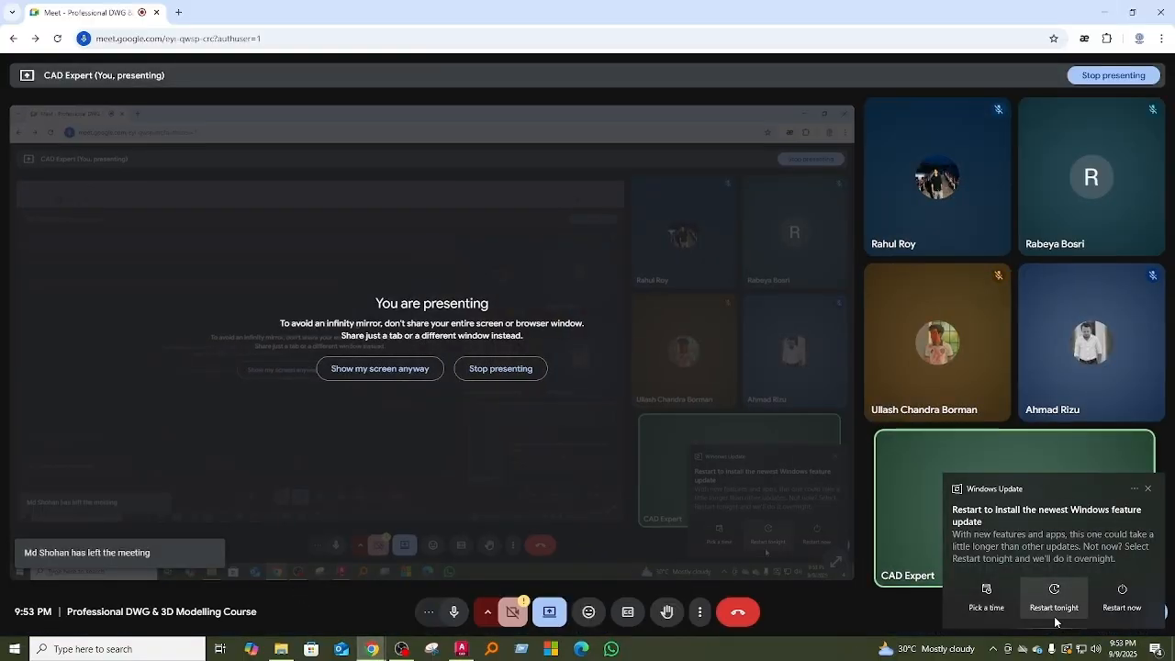
click(1054, 606)
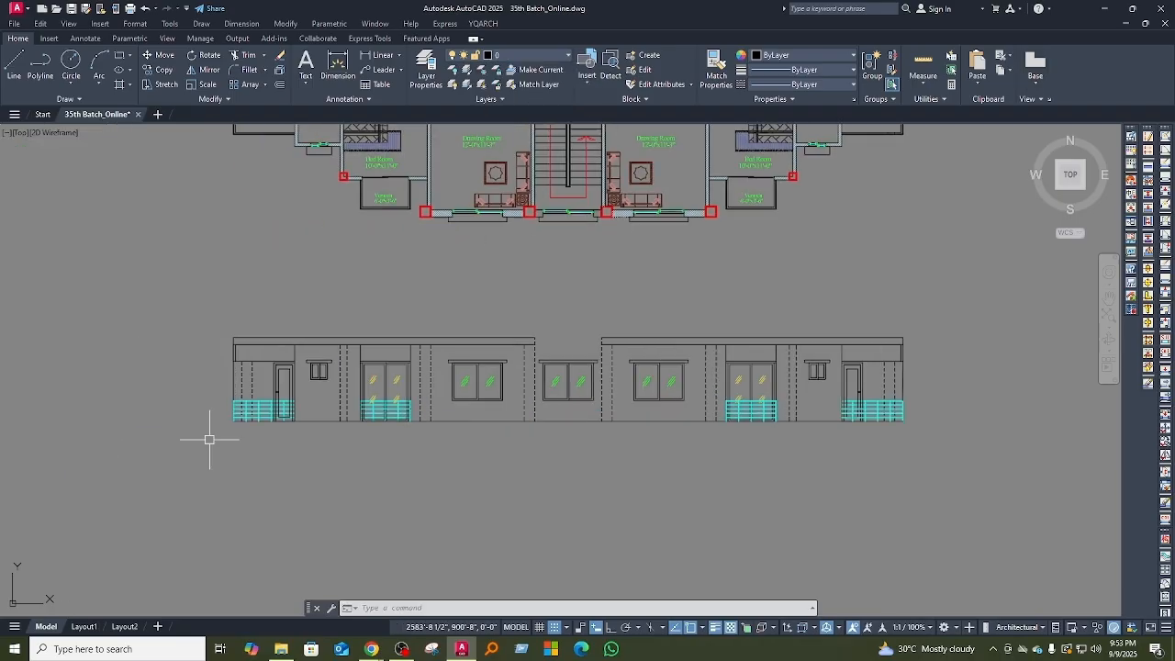
scroll(554, 486, up, 2)
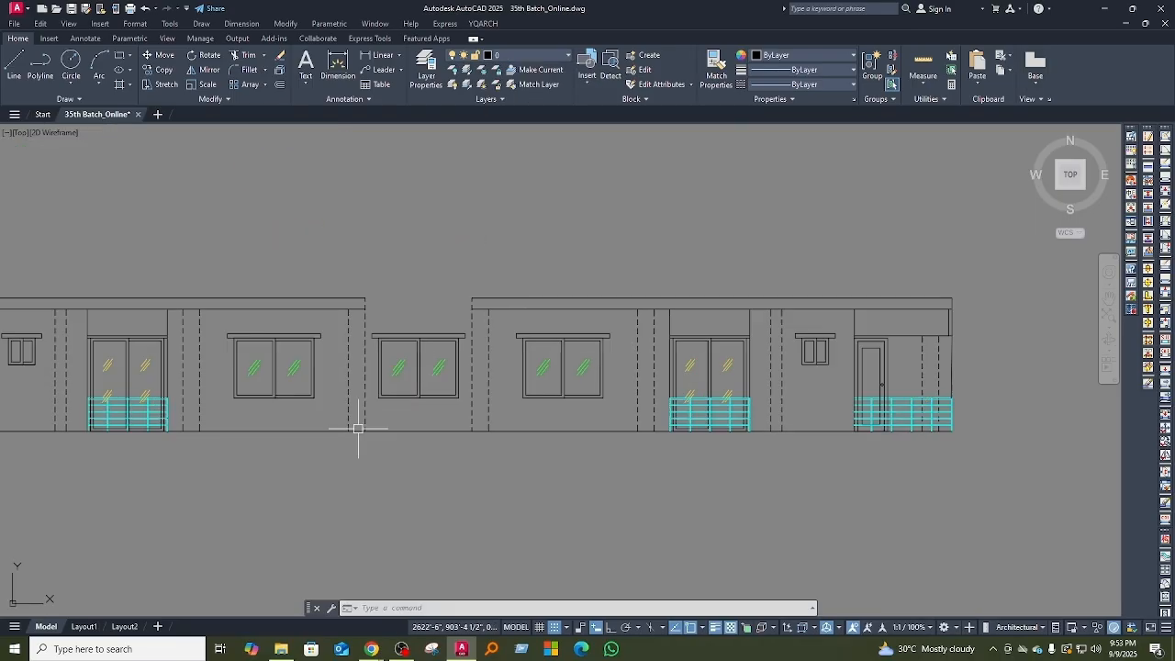
scroll(424, 486, down, 2)
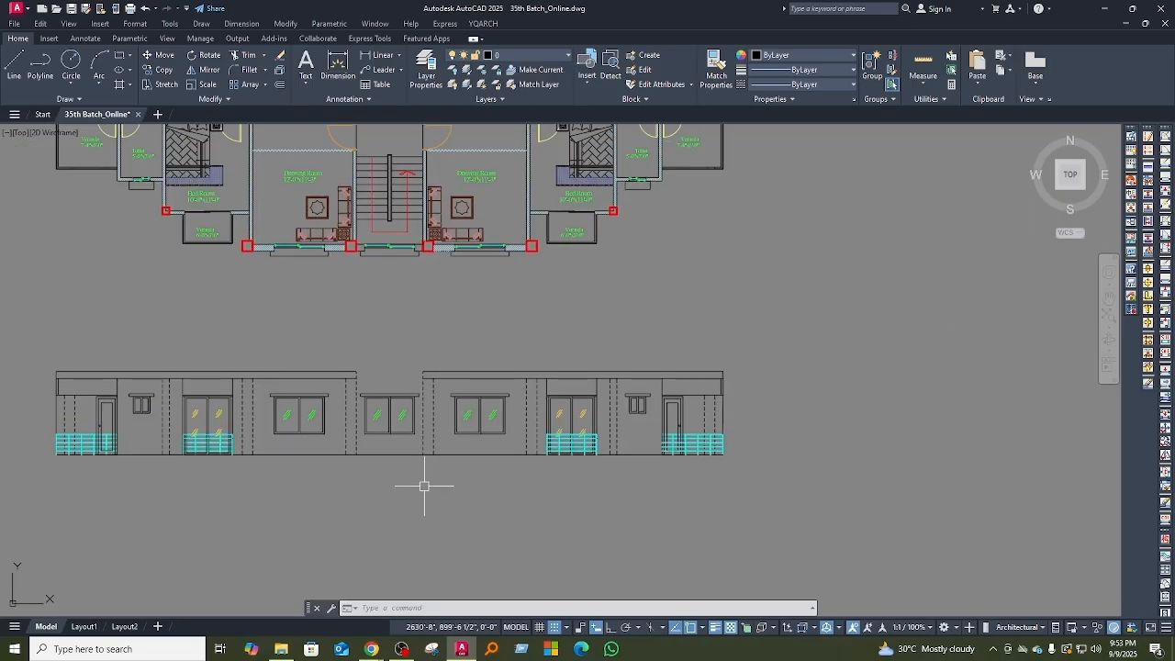
mouse_move(559, 528)
middle_down()
mouse_move(542, 542)
mouse_move(655, 535)
middle_up()
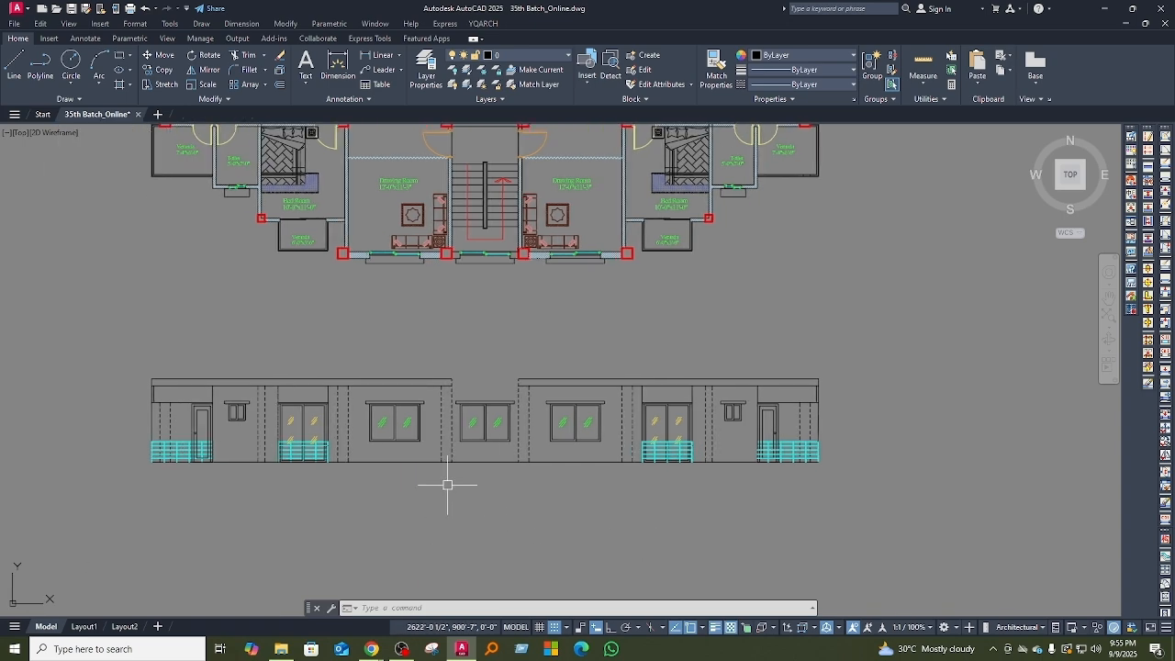
Step: Copy the finished elevation to the space below the ground floor plan
scroll(447, 396, up, 5)
scroll(407, 419, down, 10)
click(372, 413)
click(702, 525)
text(co)
click(765, 333)
click(410, 333)
key(Escape)
Step: Check a distance with a linear dimension and erase the windows, doors and railings from the parking half of the copied elevation
scroll(443, 330, up, 6)
scroll(551, 432, down, 4)
scroll(551, 432, up, 2)
text(dli)
middle_drag(454, 468, 496, 325)
scroll(496, 325, down, 2)
click(424, 446)
click(497, 496)
key(Delete)
scroll(477, 474, up, 3)
click(541, 401)
key(Delete)
scroll(431, 465, down, 3)
Step: Draw a vertical projection line from the plan's column beside the stairs down through the ground floor elevation
text(l)
click(395, 321)
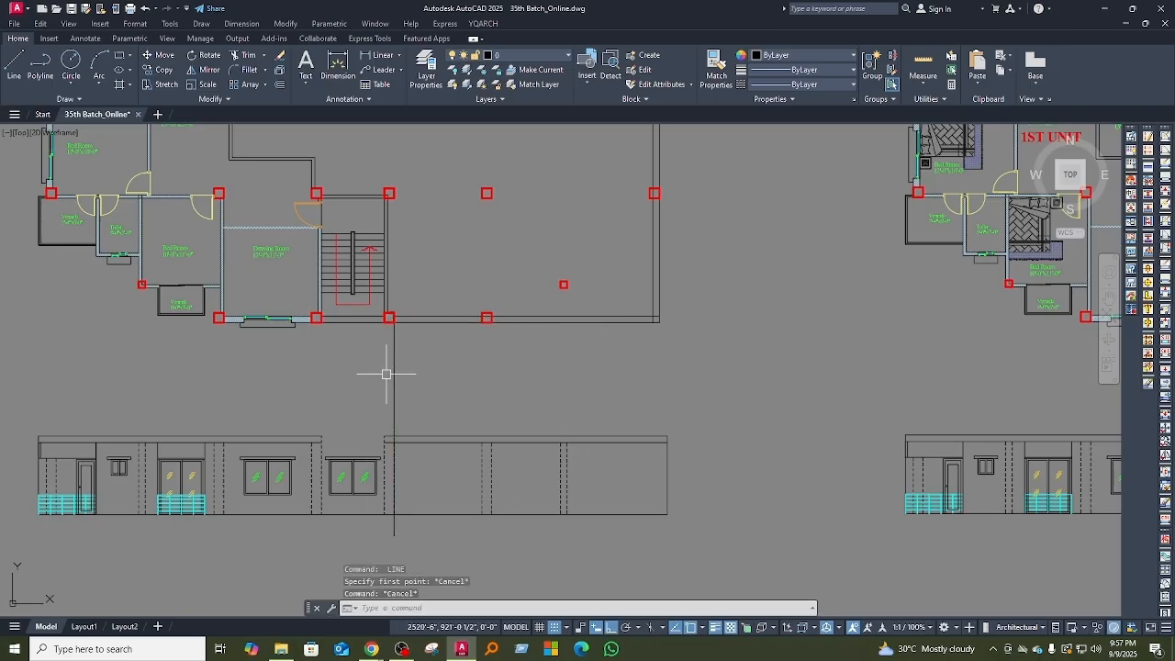
scroll(494, 458, down, 8)
scroll(453, 406, up, 8)
Step: Copy a door block to the parking front wall and mirror it to form the double-leaf gate
click(648, 236)
scroll(648, 147, up, 4)
text(co)
key(Escape)
scroll(670, 327, up, 2)
click(644, 423)
scroll(643, 432, up, 2)
click(616, 433)
text(mi)
middle_drag(616, 433, 511, 456)
Step: Move the gate doors into place between the columns, trim the wall lines across the opening and erase the leftovers
scroll(511, 456, down, 2)
text(m)
scroll(480, 477, down, 2)
text(tr)
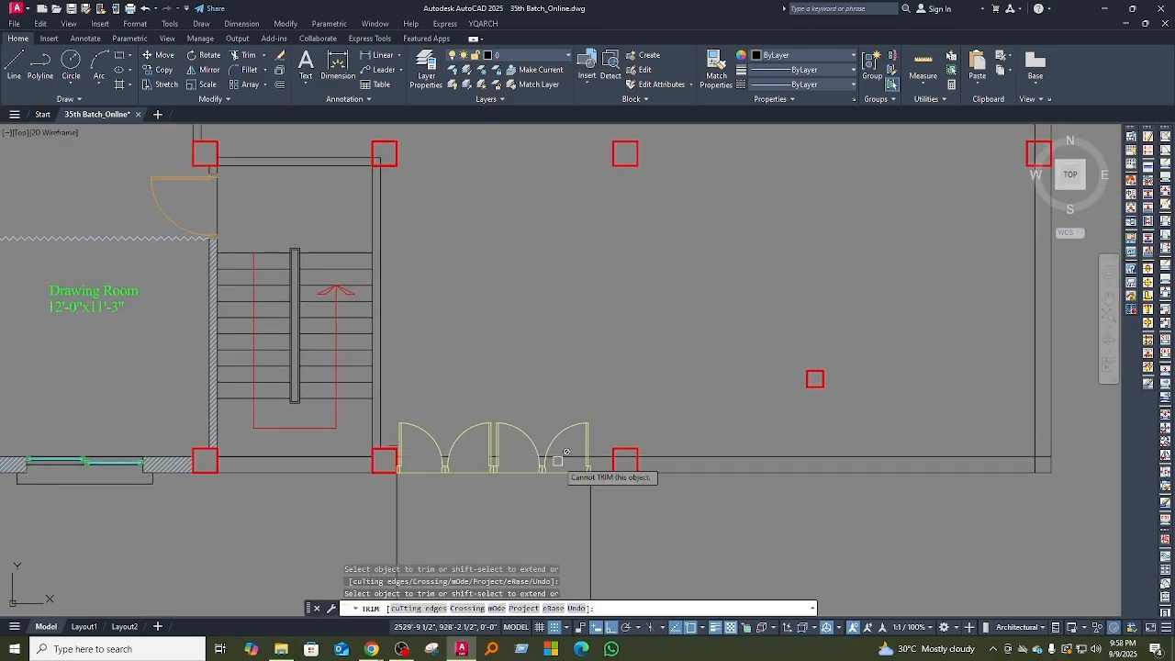
click(523, 459)
key(Escape)
scroll(523, 459, down, 4)
click(649, 402)
click(526, 353)
key(Delete)
scroll(432, 490, up, 3)
middle_drag(433, 490, 458, 468)
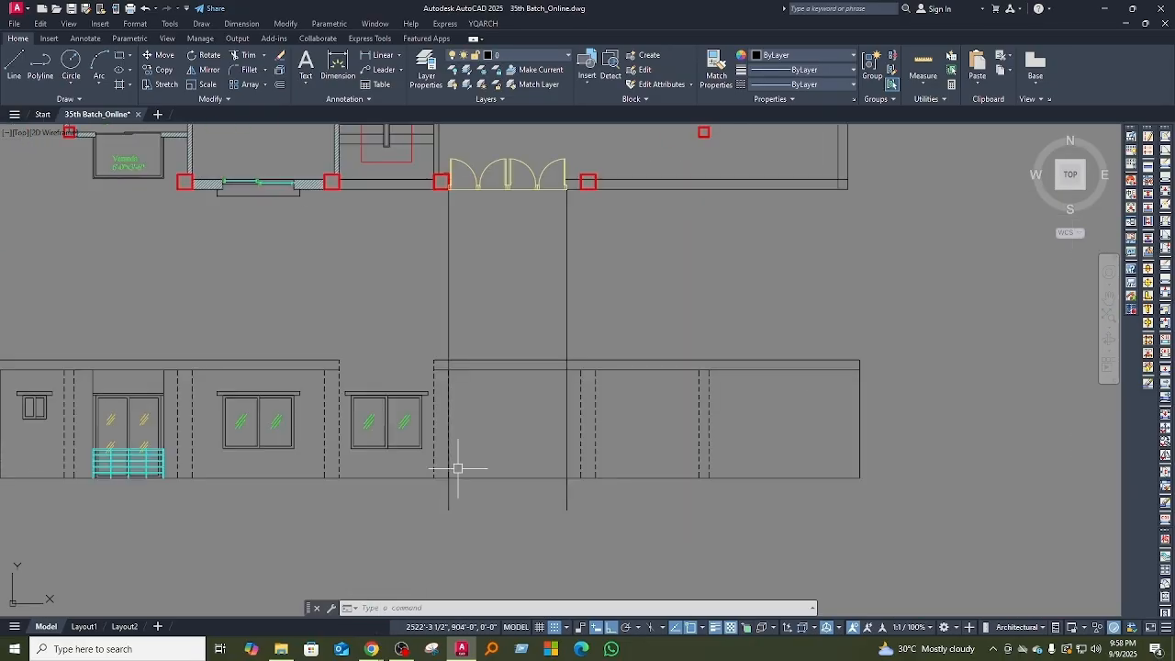
middle_drag(520, 442, 528, 462)
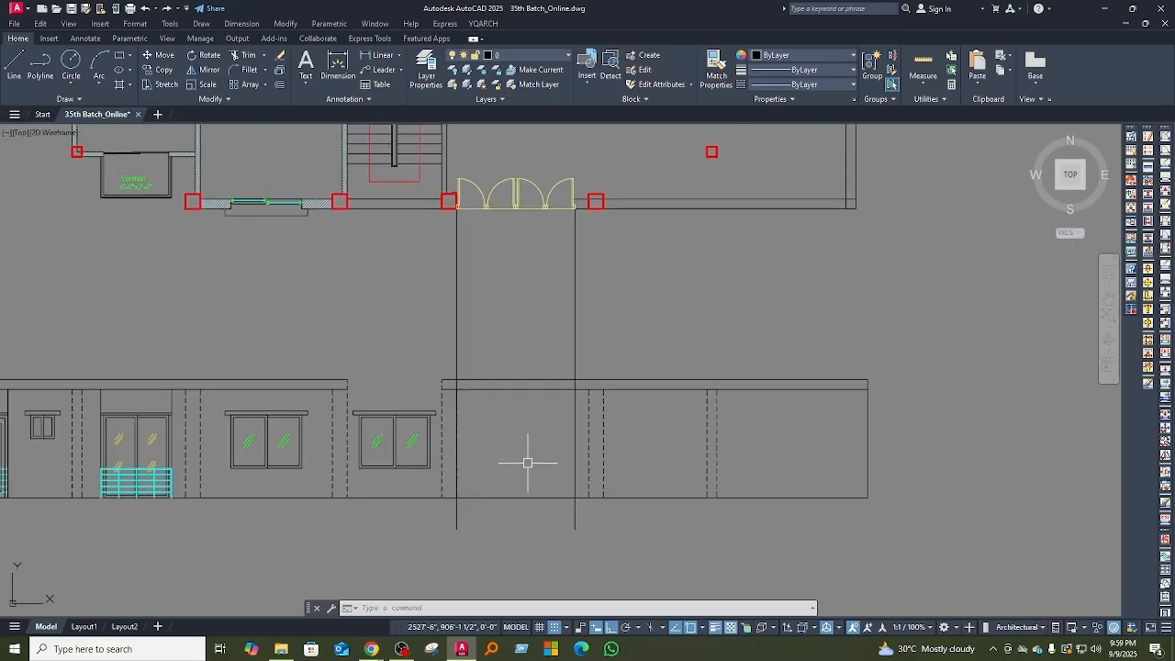
Step: Open the 34th Batch_Online.dwg drawing as a source for the gate elevation
scroll(432, 414, up, 1)
scroll(441, 495, down, 5)
scroll(443, 469, up, 4)
scroll(423, 482, down, 5)
click(56, 8)
click(505, 307)
click(736, 451)
scroll(290, 416, down, 2)
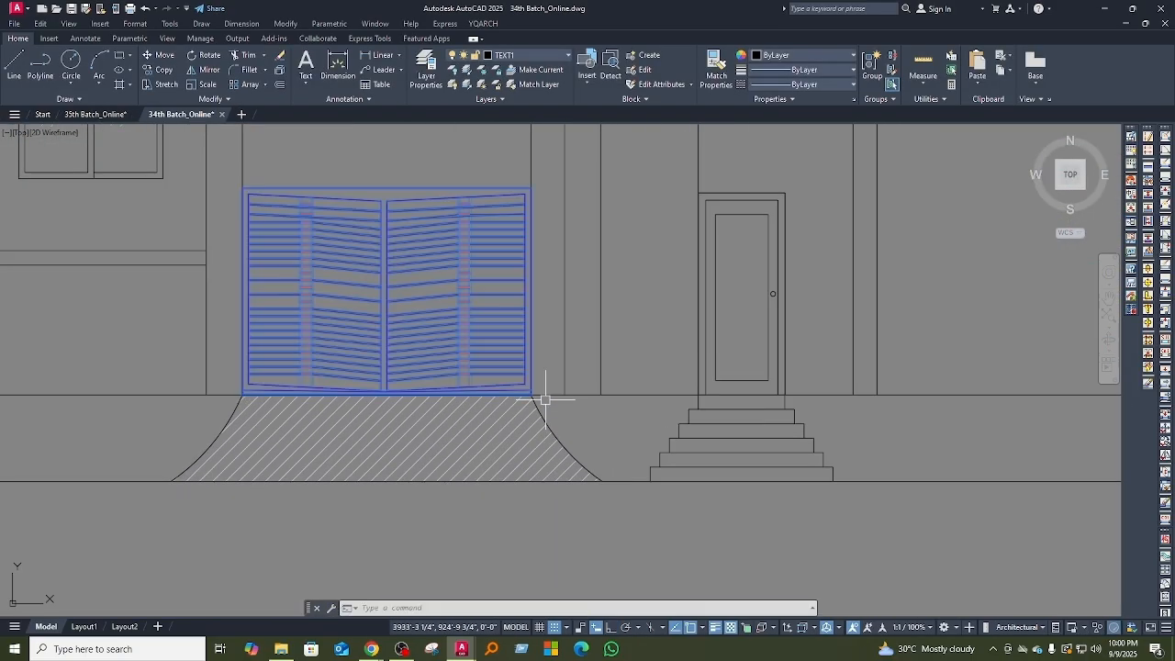
Step: Offset the ground line below the ground floor elevation and draw a short vertical plinth edge just beyond its right end
scroll(616, 407, down, 6)
text(o)
key(Return)
key(Escape)
text(l)
key(Return)
click(590, 435)
text(o)
key(Return)
scroll(493, 409, down, 5)
click(745, 443)
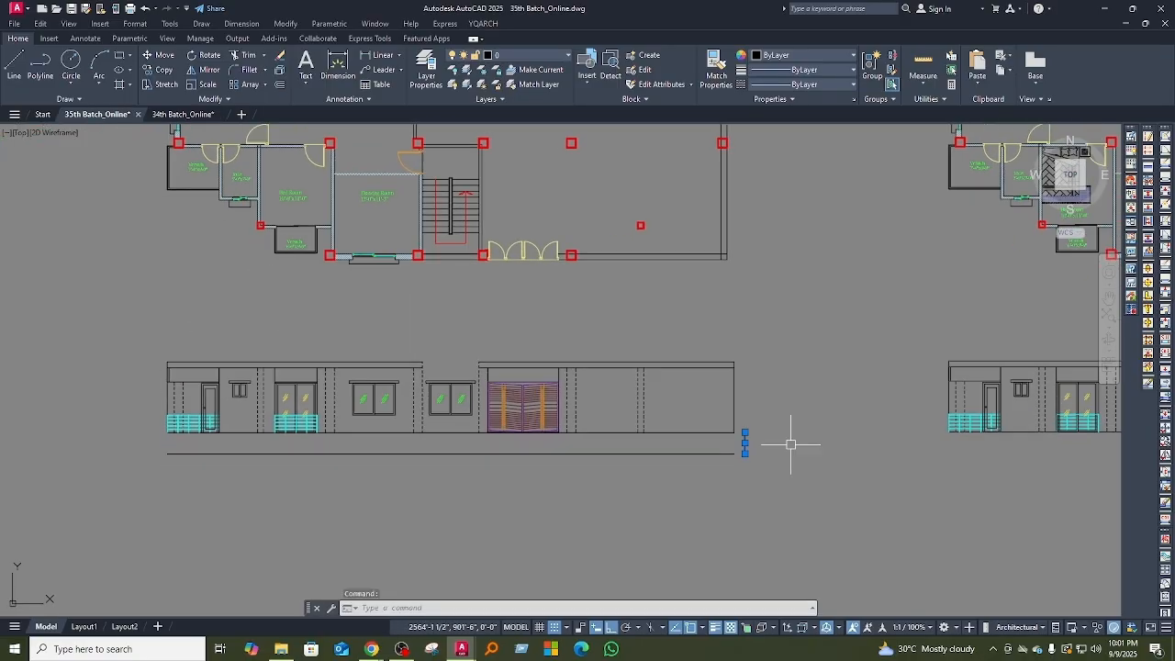
Step: Mirror the plinth edge to the other end of the ground floor elevation and fillet its corners with the horizontal plinth lines
text(mi)
key(Return)
click(398, 458)
click(398, 479)
text(f)
key(Return)
click(168, 459)
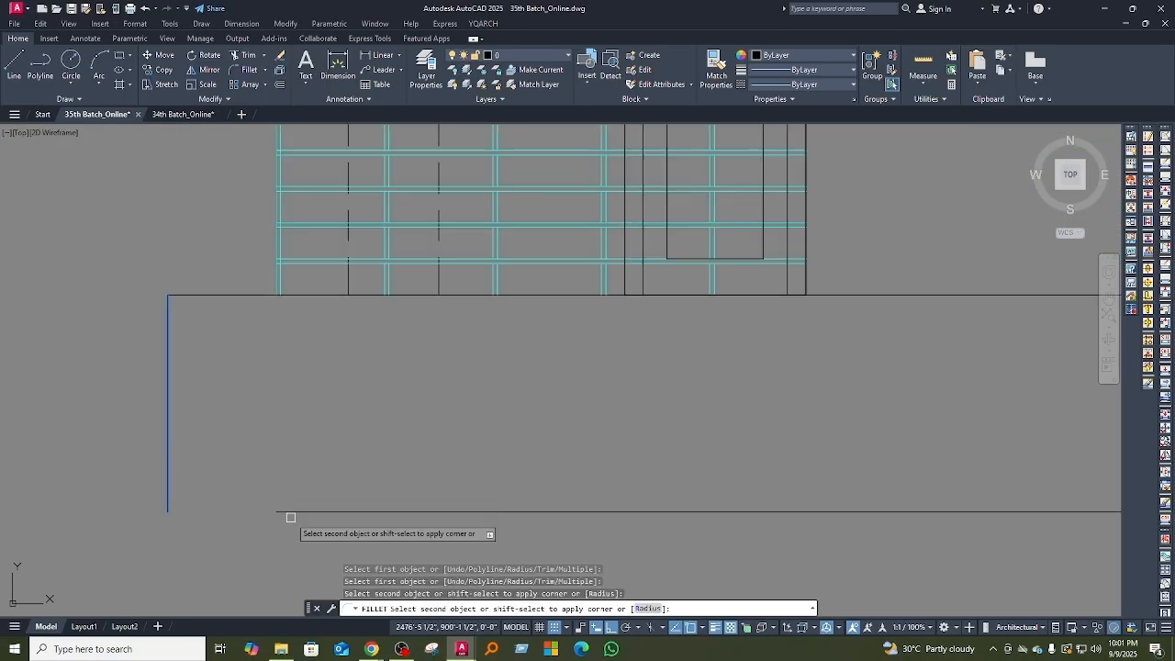
click(288, 510)
Step: Copy the needed element from 34th Batch_Online.dwg into 35th Batch_Online.dwg and move it into place by the ground floor elevation
key(ctrl+Tab)
click(354, 480)
key(ctrl+c)
key(ctrl+Tab)
key(ctrl+v)
text(m)
key(Return)
click(339, 439)
Step: Copy the window in the stair bay between the two halves of the typical floor elevation
scroll(340, 439, up, 3)
drag(336, 303, 449, 422)
scroll(448, 422, down, 10)
drag(308, 390, 577, 514)
scroll(578, 422, up, 10)
drag(390, 381, 532, 482)
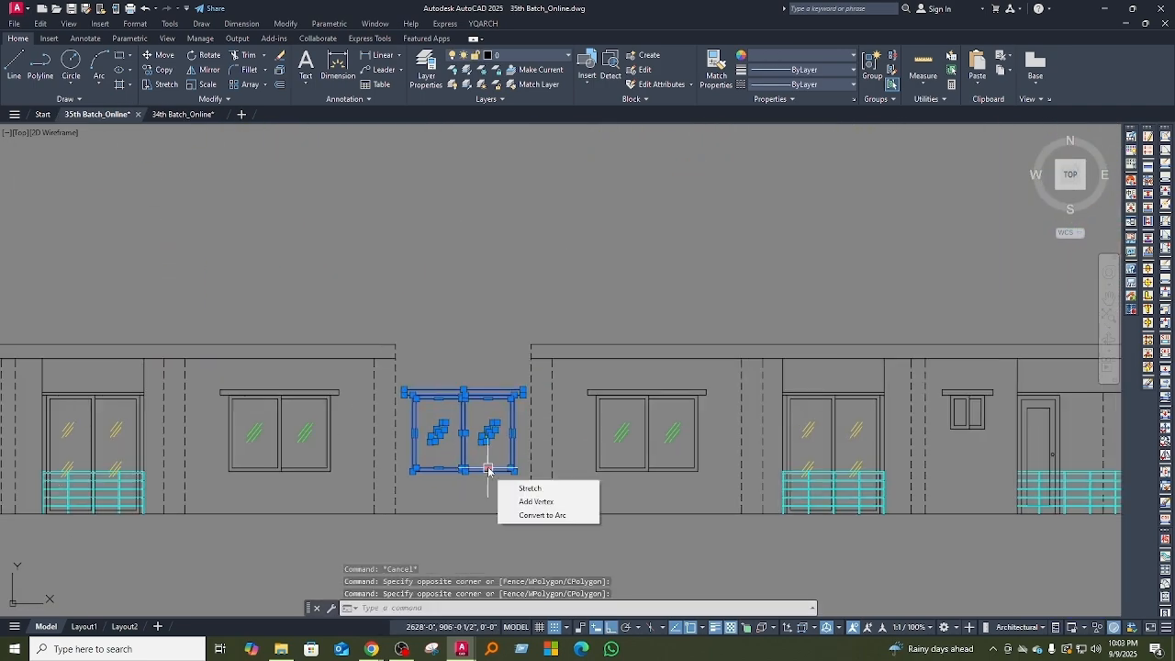
text(co)
key(Return)
click(554, 286)
scroll(554, 392, up, 5)
click(554, 392)
click(487, 404)
click(466, 236)
click(517, 375)
key(Escape)
Step: Move the copied elevation part into position at the stair bay
scroll(110, 306, down, 10)
drag(110, 306, 359, 365)
text(m)
key(Return)
click(140, 309)
click(439, 407)
Step: Draw a vertical line up from the stair bay's roof corner and offset lines for the stair headroom's walls and roof
text(l)
key(Return)
click(569, 464)
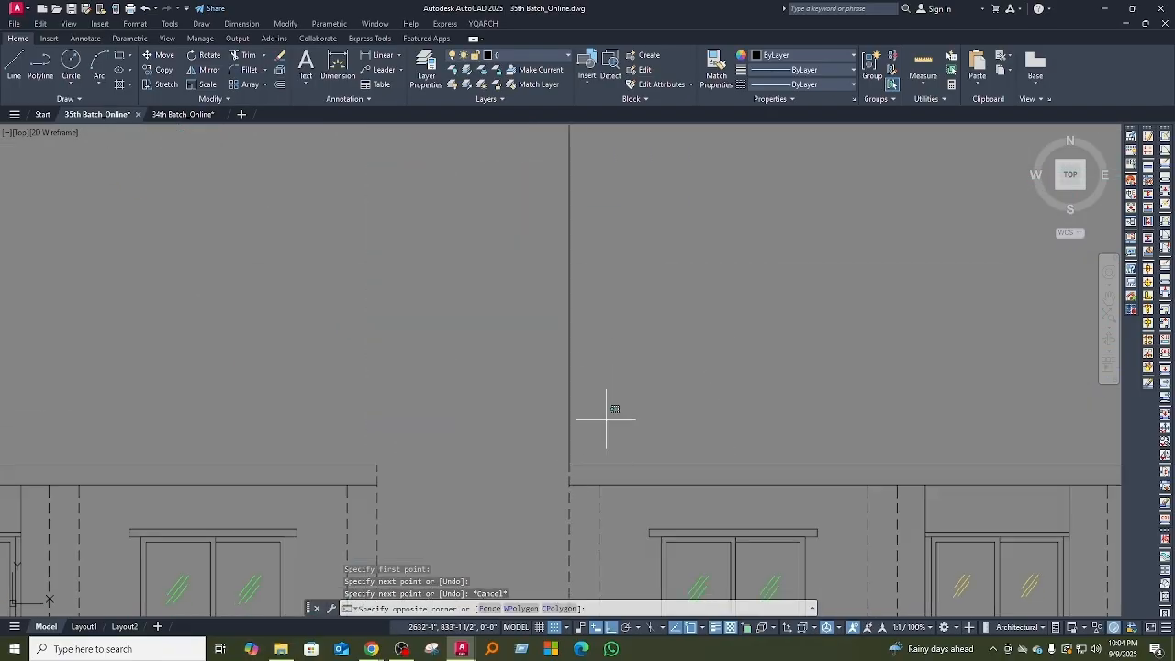
click(569, 260)
scroll(569, 276, down, 5)
text(o)
key(Return)
click(547, 375)
click(428, 375)
scroll(500, 353, up, 5)
text(o)
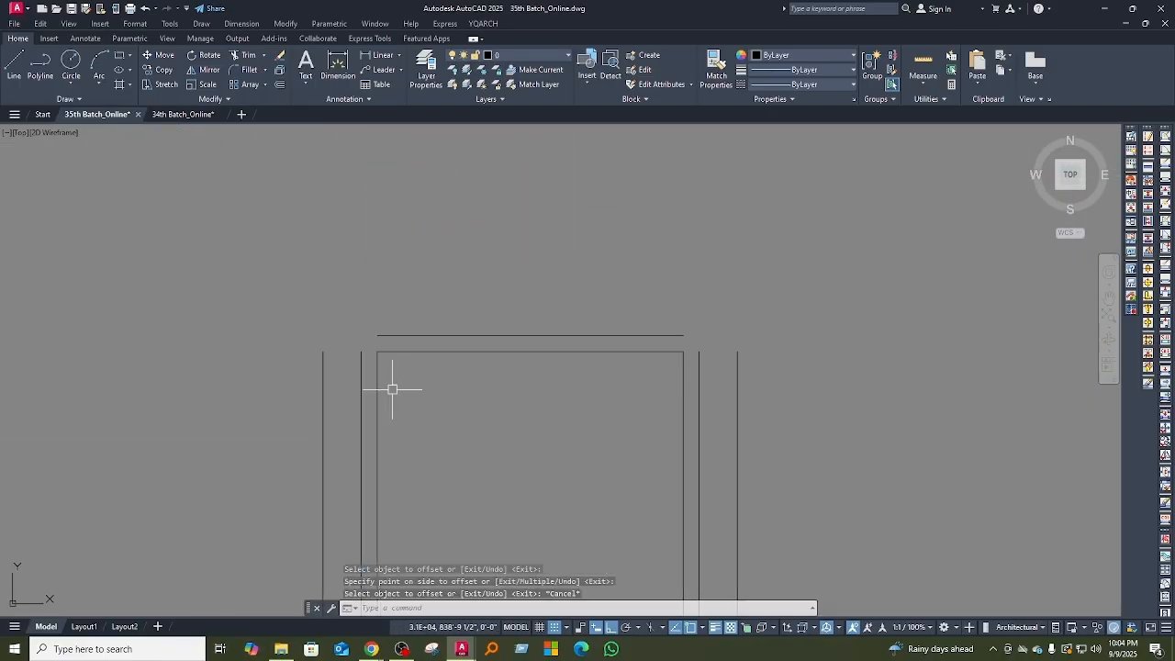
click(325, 345)
Step: Draw the roof slab's projection with a polyline at the left end of the top floor elevation
scroll(325, 345, down, 5)
text(pl)
key(Return)
click(304, 457)
click(173, 437)
key(Return)
scroll(351, 336, down, 10)
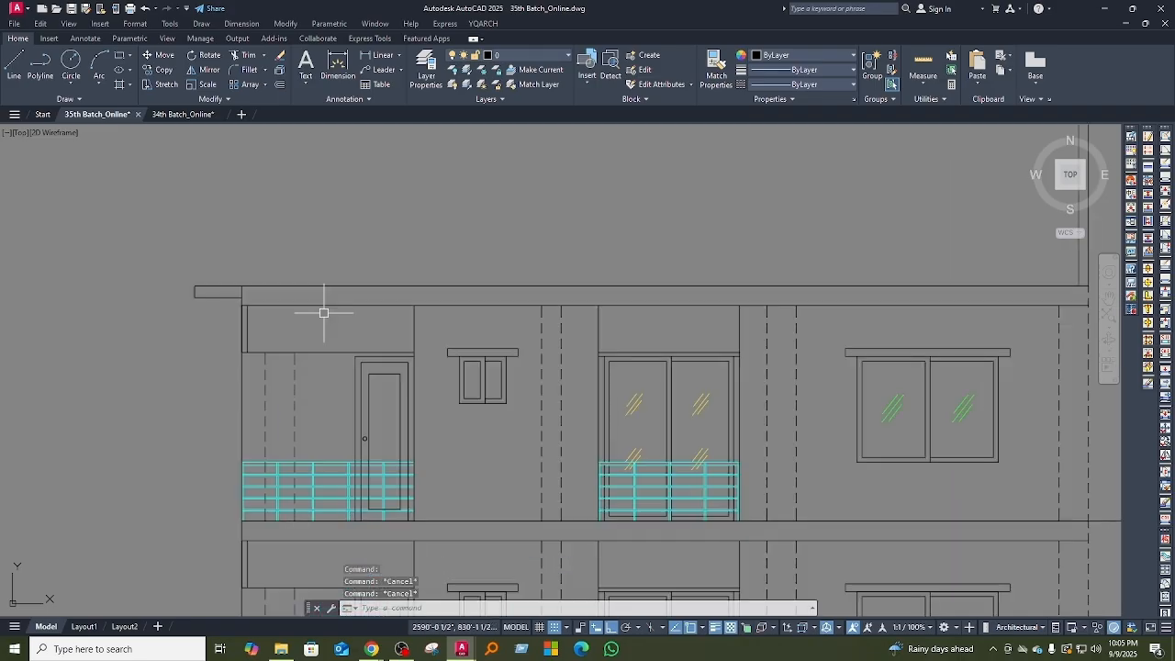
Step: Undo the last edits around the roof of the elevation
middle_drag(442, 343, 461, 239)
key(ctrl+z)
key(ctrl+z)
key(ctrl+z)
key(ctrl+z)
key(ctrl+z)
key(ctrl+z)
key(ctrl+z)
key(ctrl+z)
key(ctrl+z)
key(ctrl+z)
Step: Stretch part of the typical floor elevation by 4"
text(s)
key(Return)
click(969, 386)
scroll(78, 375, up, 3)
scroll(336, 388, down, 5)
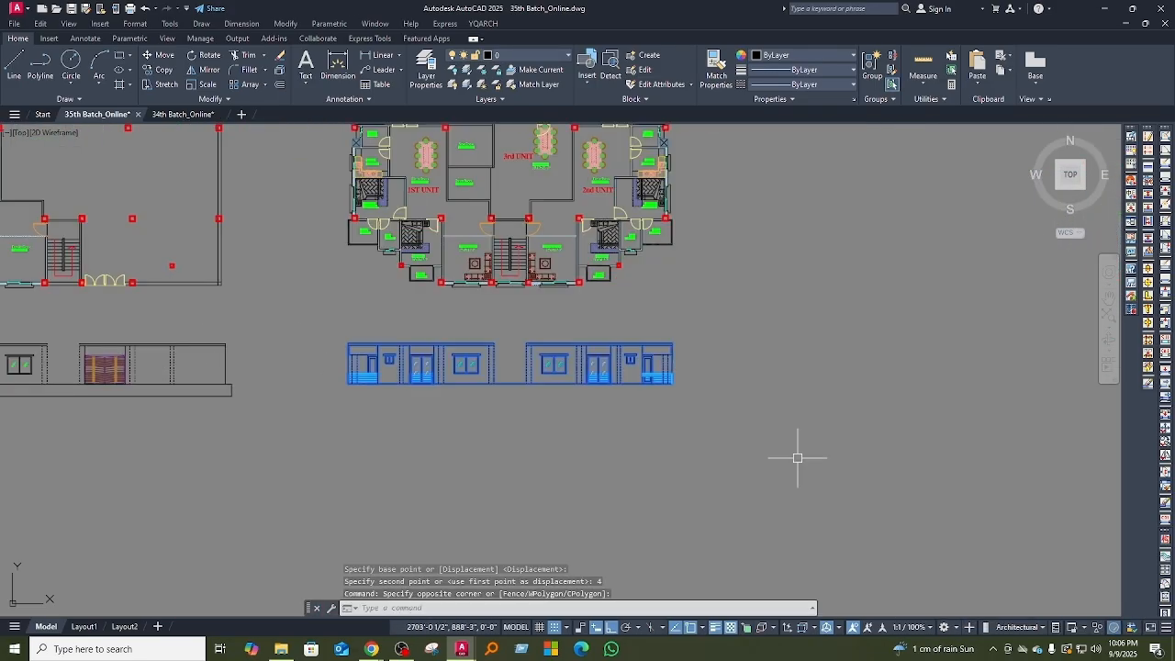
Step: Draw a line at the stair bay, offset lines by 4'6" and 6" for the landing band, and trim the excess
key(Escape)
scroll(435, 302, down, 5)
text(l)
key(Return)
click(493, 285)
scroll(541, 319, up, 8)
text(o)
key(Return)
text(4'6)
key(Return)
click(333, 478)
text(6)
click(346, 411)
text(tr)
scroll(325, 393, up, 3)
Step: Offset a guide line by 2'6" and copy the window with its sunshade into place in the stair bay
text(o2'6)
click(401, 450)
scroll(456, 435, down, 5)
scroll(513, 435, up, 5)
text(co)
click(590, 450)
click(519, 480)
text(m)
scroll(564, 429, down, 10)
Step: Path-array the typical floor elevation along the vertical line with 10 items at 10'-0" spacing
drag(459, 417, 725, 491)
text(ar)
key(Return)
text(pa)
key(Return)
click(419, 267)
scroll(268, 397, down, 7)
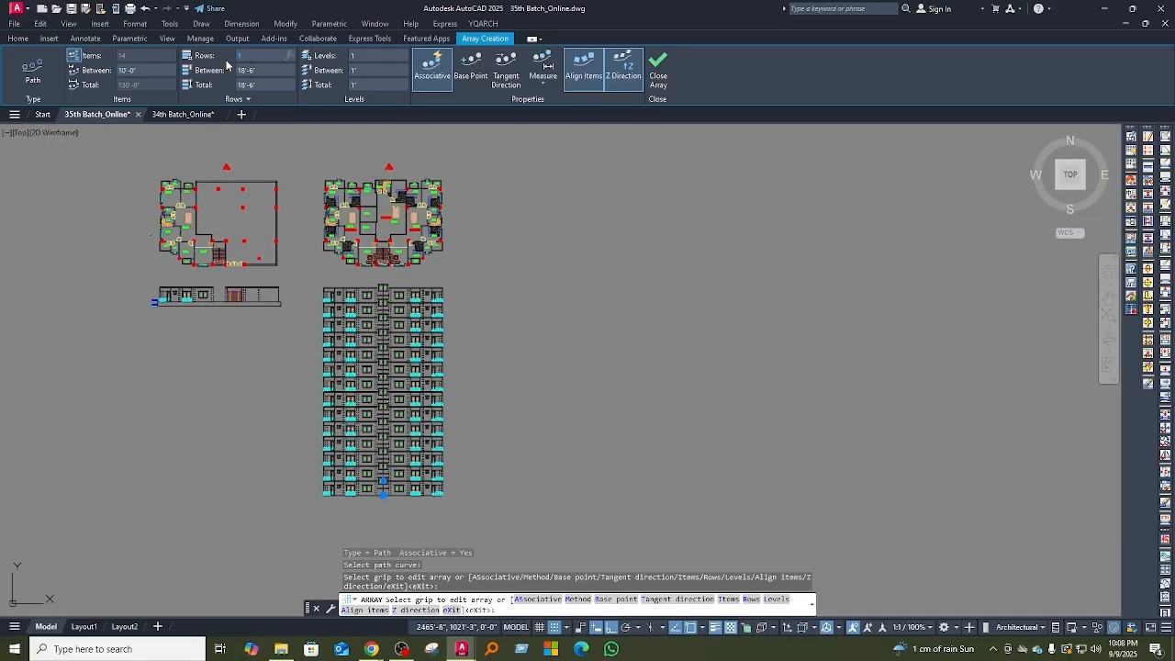
key(ctrl+z)
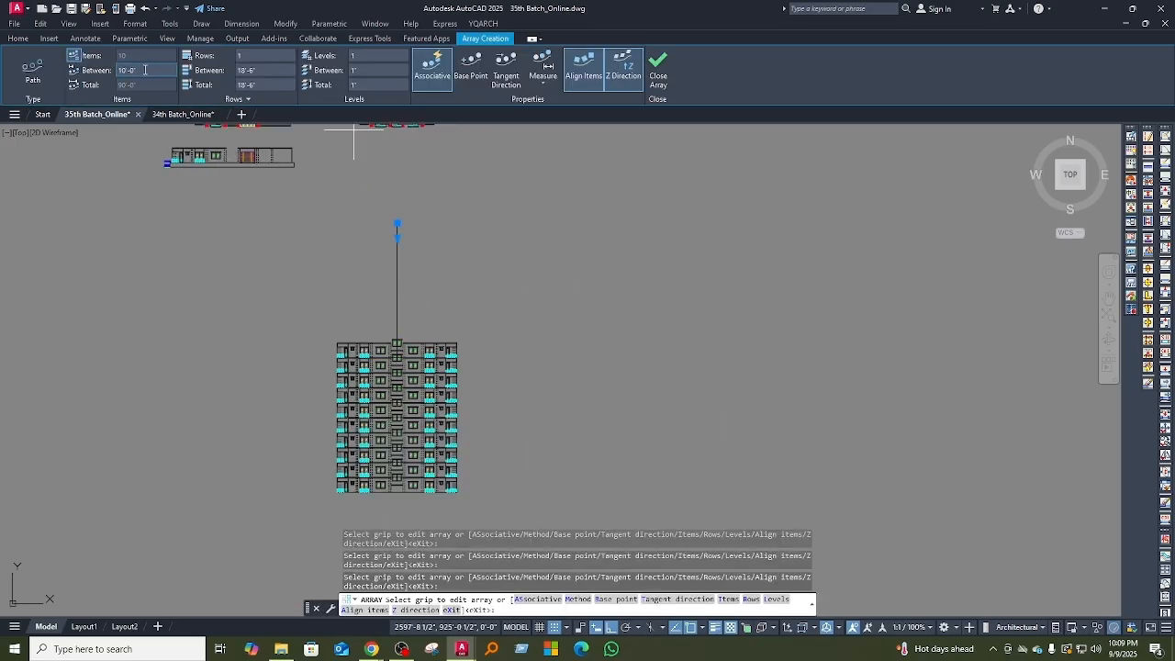
key(Return)
Step: Erase the leftover lines from the stacked floor elevations and trim the overlapping ones
scroll(401, 448, up, 5)
middle_drag(477, 399, 493, 392)
scroll(452, 362, down, 5)
scroll(355, 394, up, 2)
click(84, 306)
click(887, 443)
scroll(515, 441, up, 4)
middle_drag(192, 483, 412, 430)
text(e)
key(Return)
scroll(397, 482, up, 2)
text(tr)
key(Return)
scroll(396, 482, down, 5)
key(Escape)
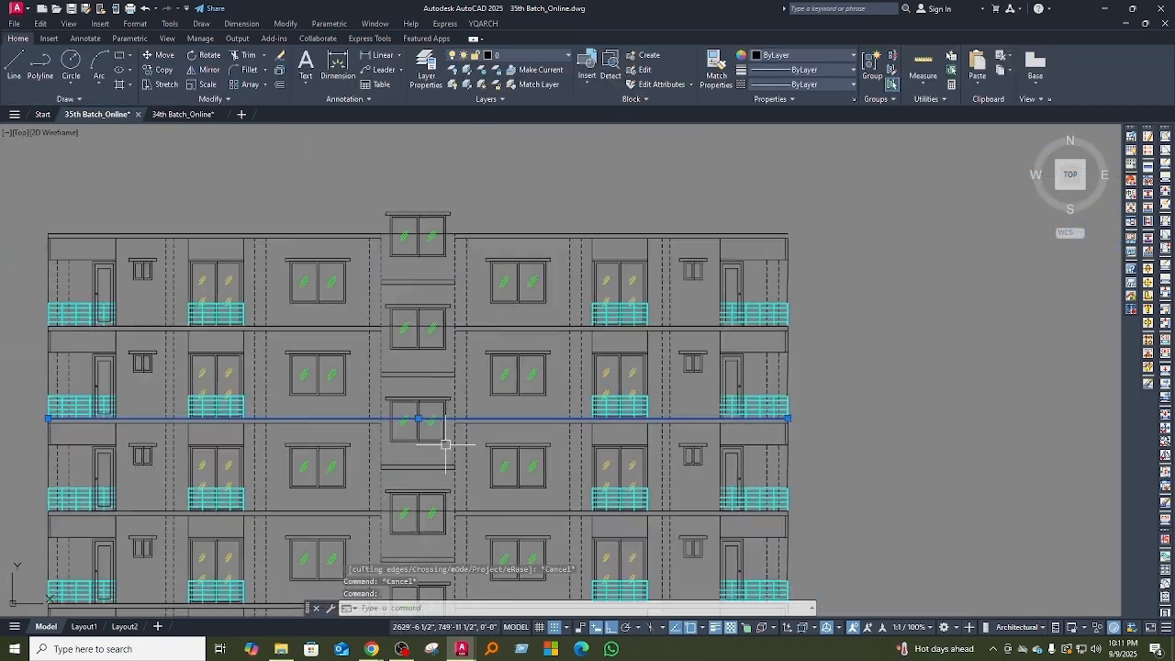
Step: Clear the lines crossing the stair bay at three levels and move the remaining piece into place
scroll(403, 396, up, 4)
click(348, 161)
click(347, 251)
click(346, 341)
scroll(347, 410, down, 5)
text(m)
key(Return)
click(336, 309)
Step: Draw an 8'6" line for the stair headroom wall above the roof
text(l)
key(Return)
click(355, 535)
text(8'6)
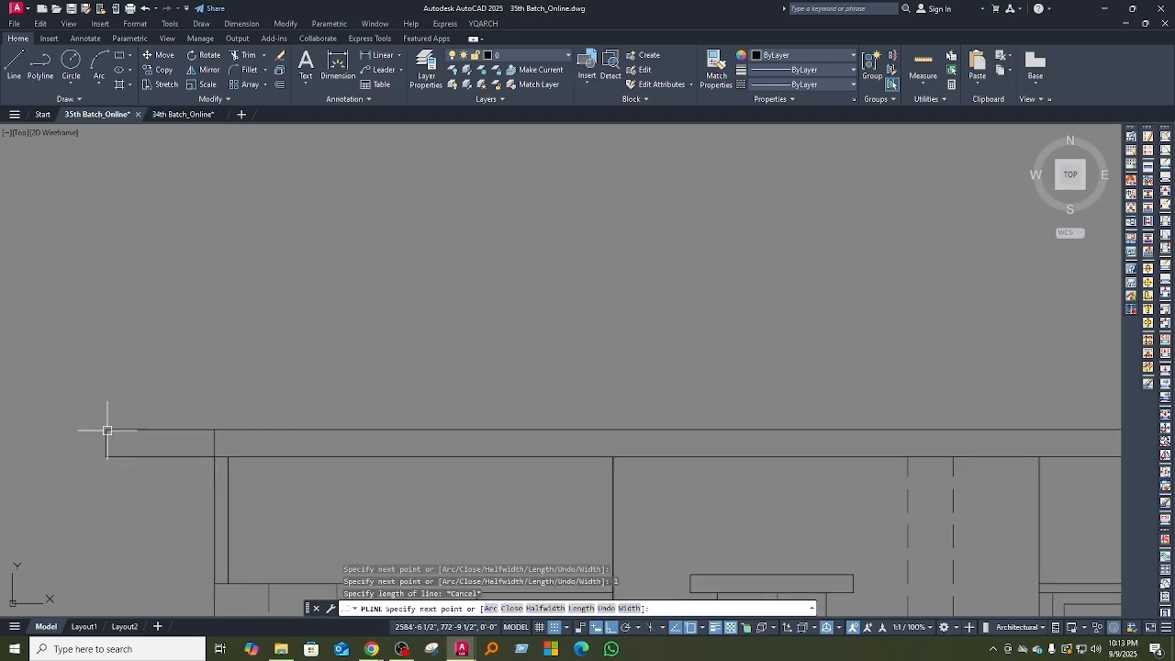
key(Escape)
key(Escape)
Step: Start the parapet outline 3" in from the roof slab's left corner and draw its outer face 3'4" high
text(l)
key(Return)
click(107, 428)
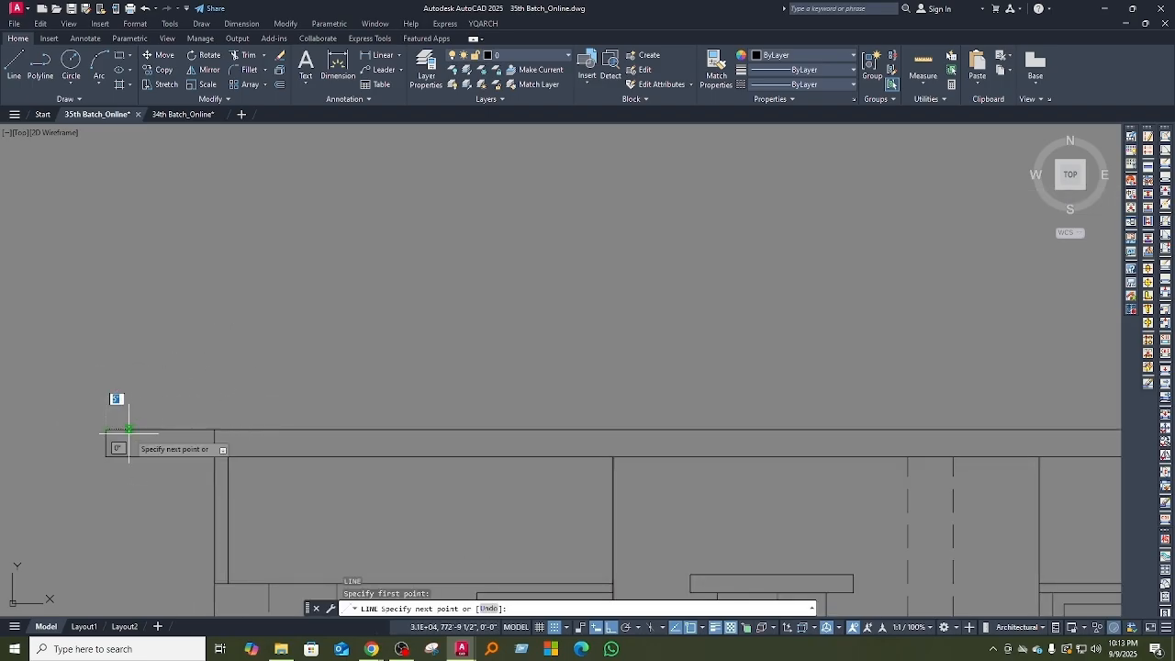
key(Return)
middle_drag(147, 319, 160, 475)
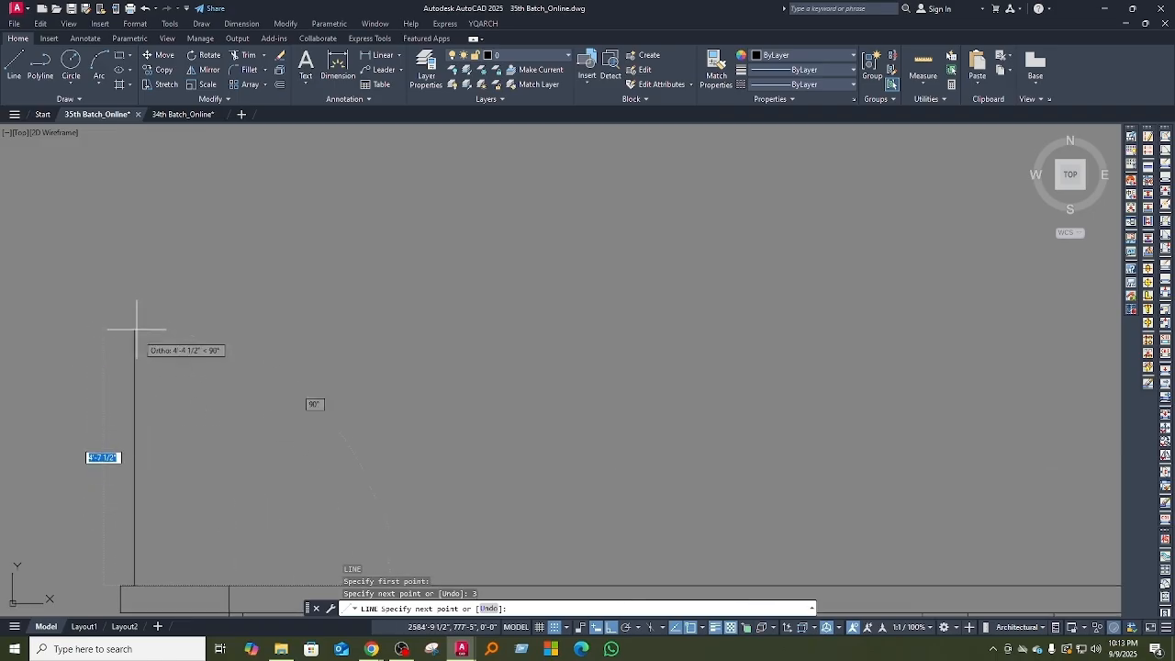
text(2)
key(BackSpace)
text(3)
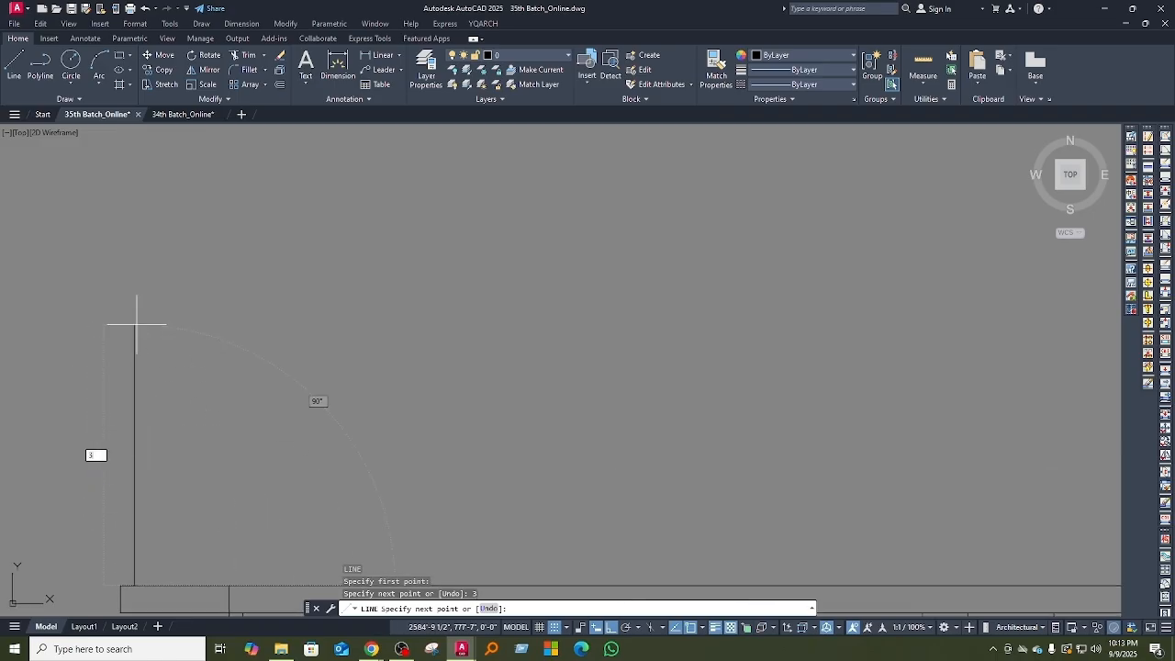
text('4)
key(Return)
scroll(294, 420, down, 4)
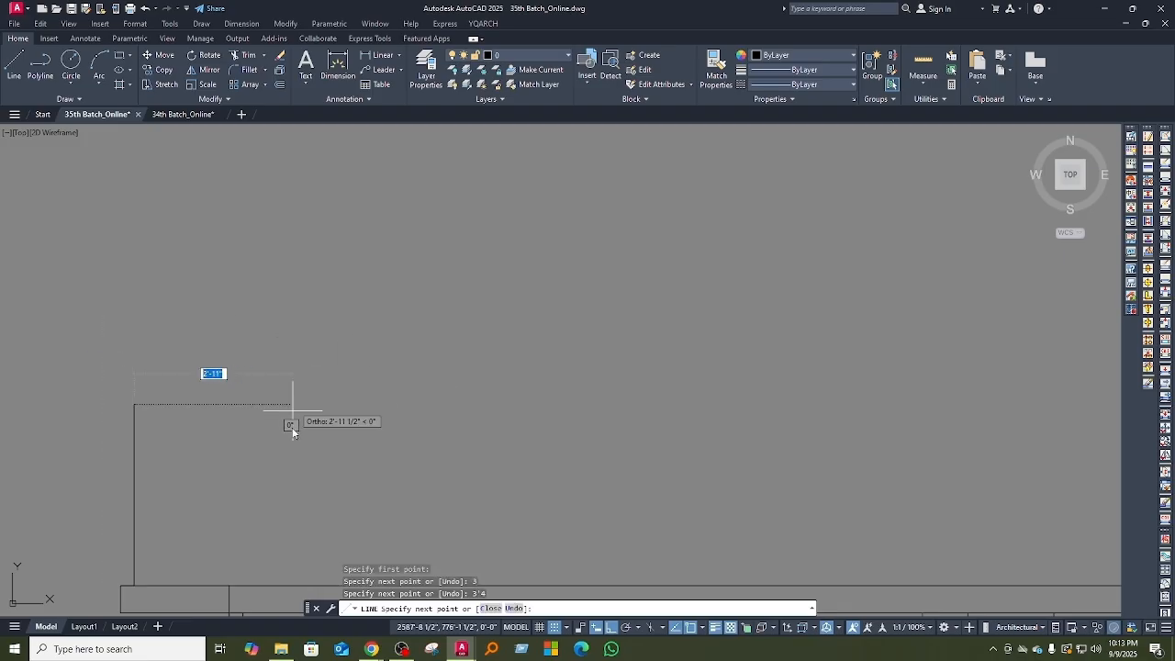
Step: Draw the parapet's 5" wide top and close its inner face down to the roof slab
text(5)
key(Return)
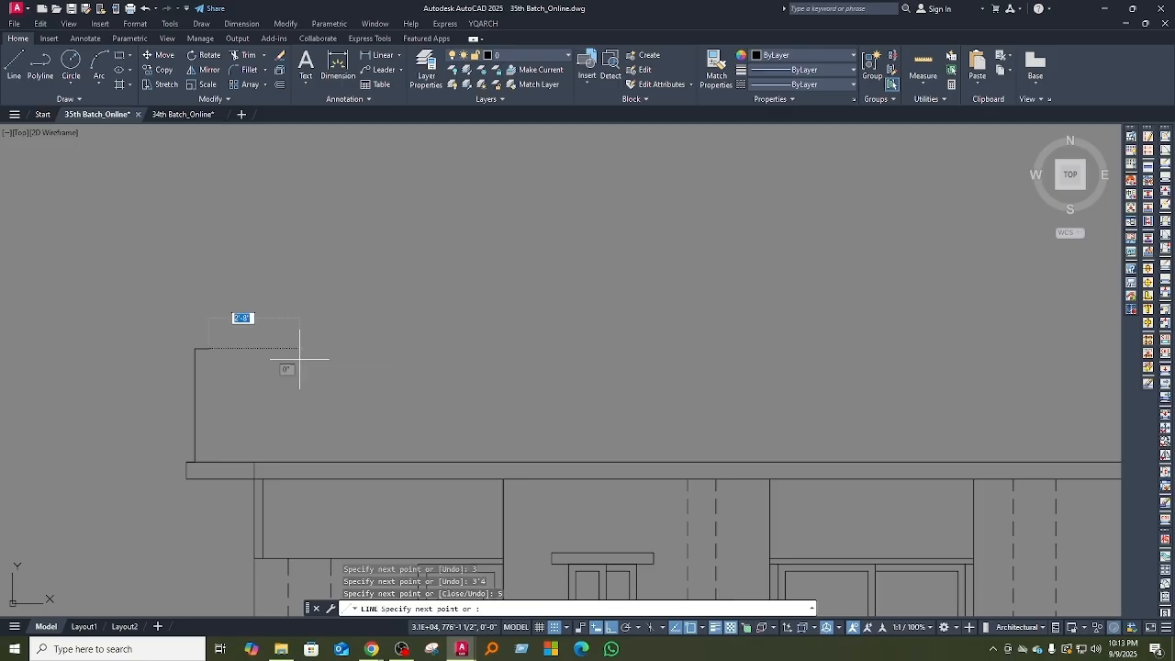
key(Return)
scroll(266, 458, down, 3)
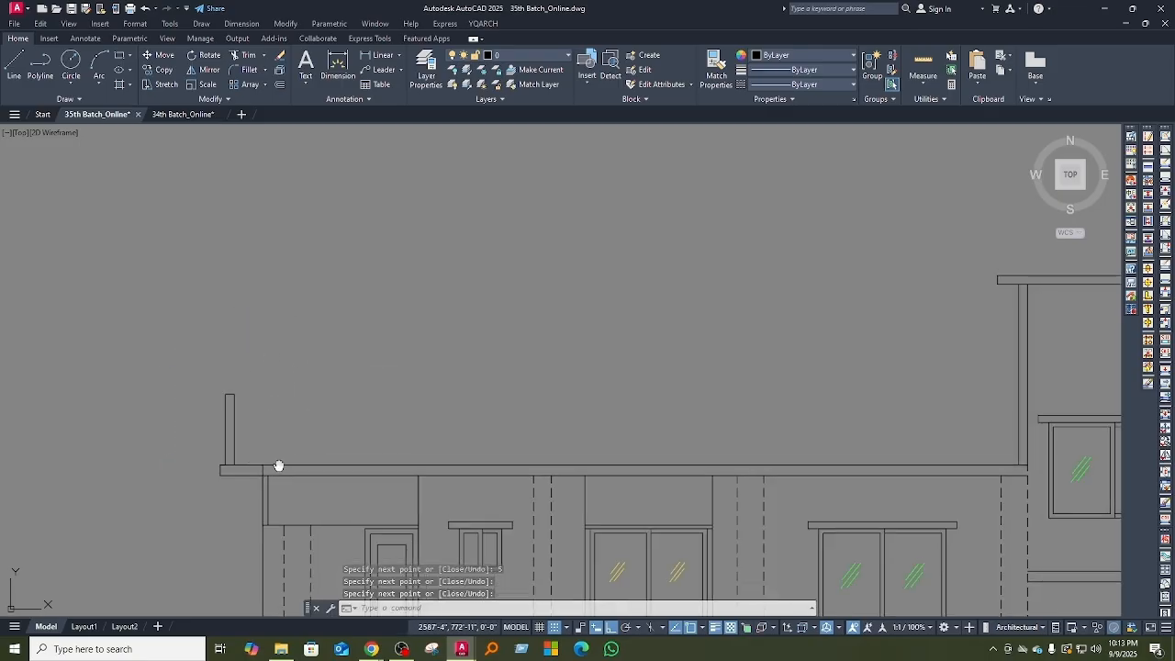
Step: Draw the parapet's horizontal top line from the left parapet across to the stair headroom wall
key(Return)
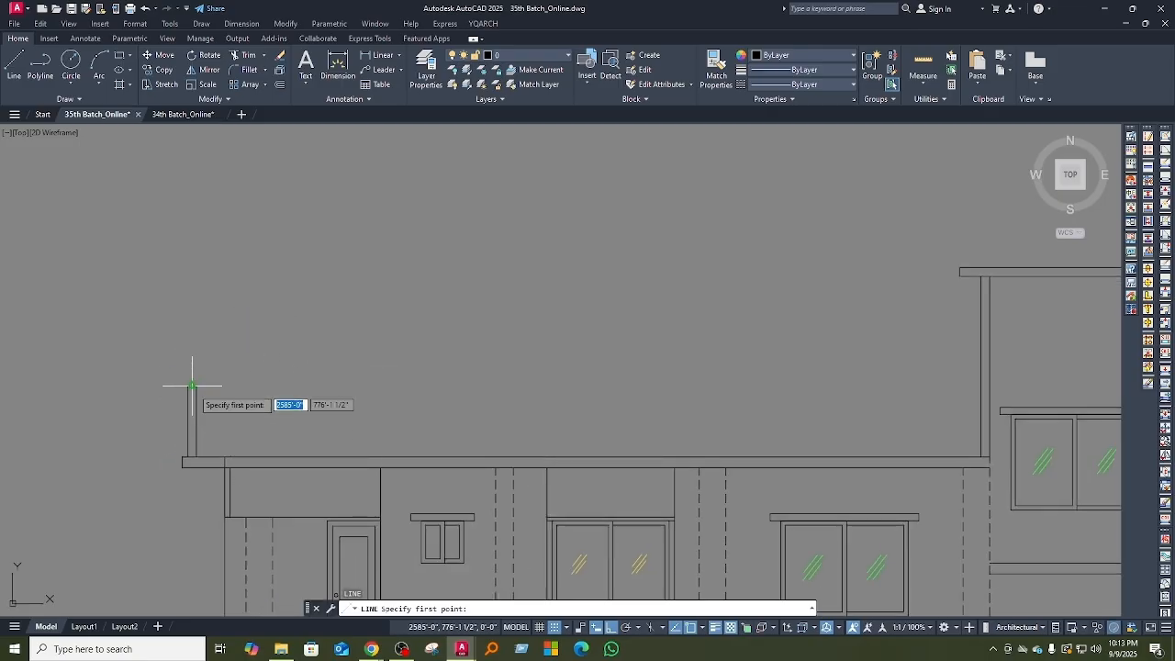
scroll(364, 435, down, 3)
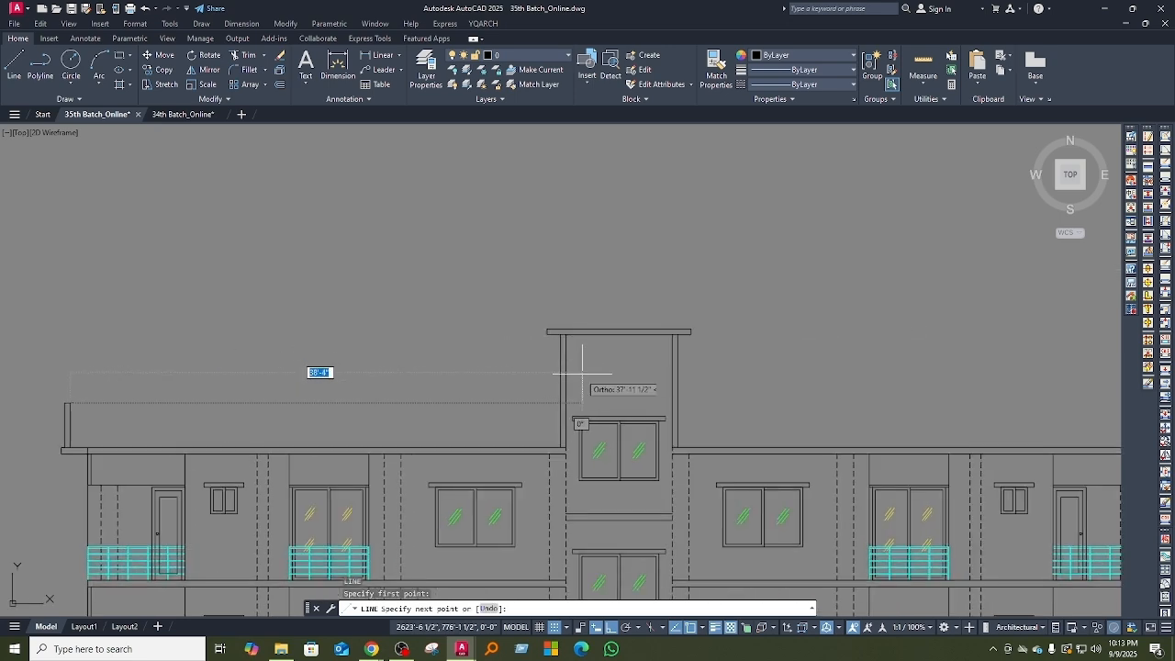
click(561, 402)
middle_drag(561, 402, 275, 401)
key(Escape)
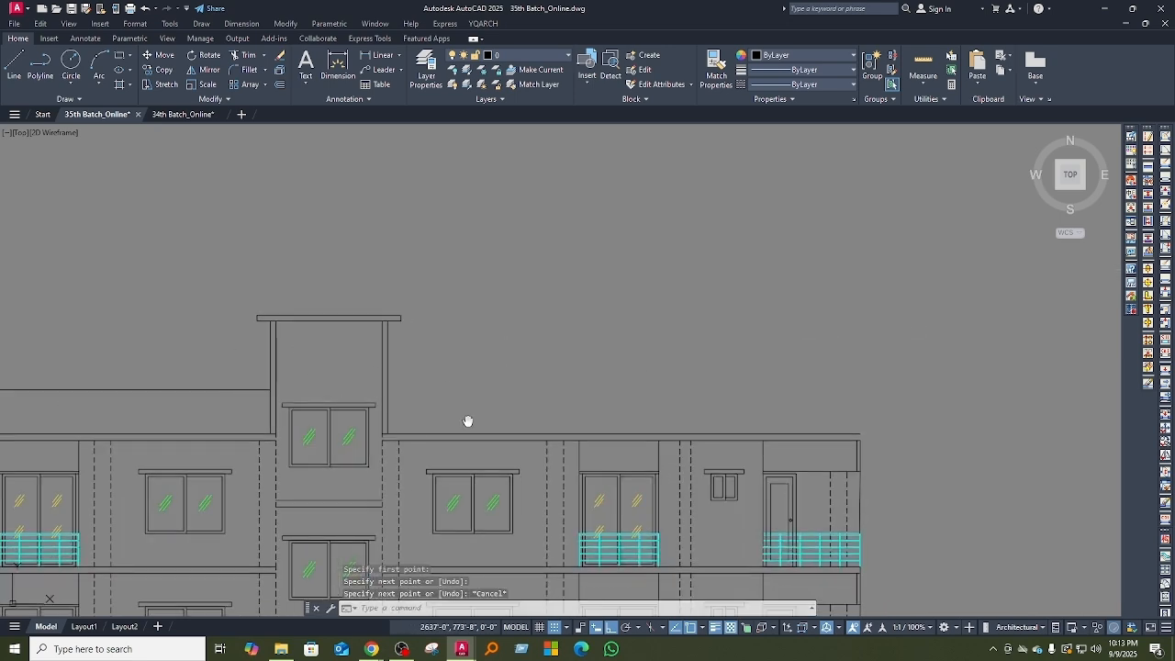
Step: Mirror the left parapet, its top line and the roof slab's left end about the stair headroom's vertical centreline, keeping the originals
middle_drag(472, 421, 684, 361)
middle_drag(267, 338, 376, 380)
click(376, 380)
click(114, 347)
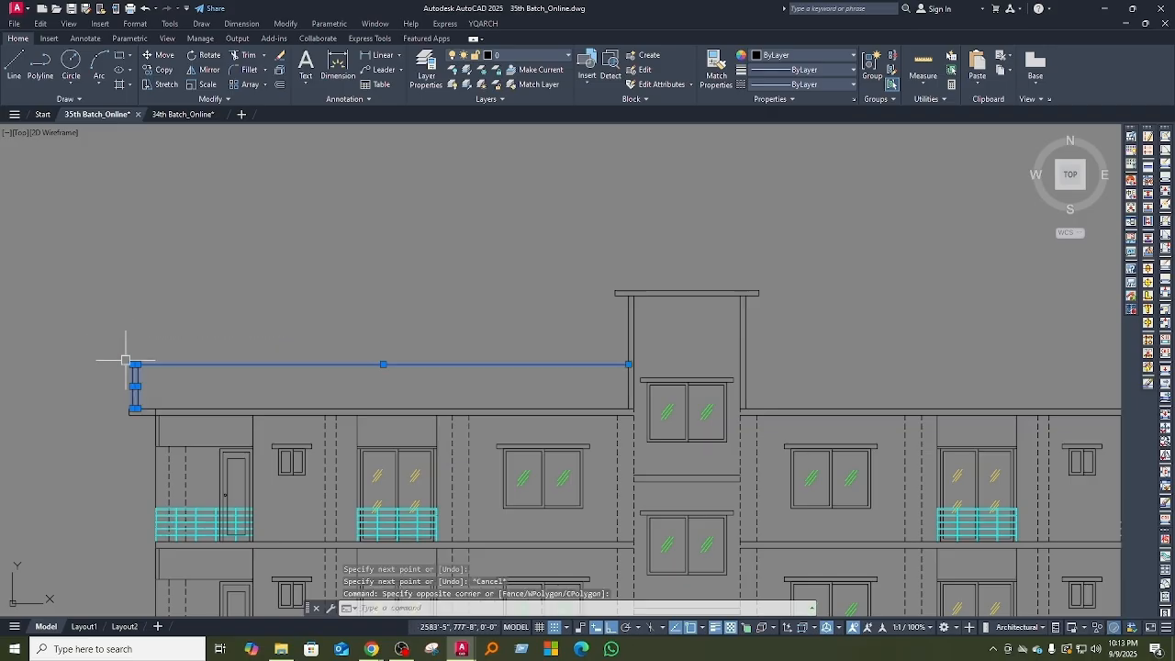
scroll(144, 406, up, 4)
click(144, 407)
click(136, 372)
scroll(167, 411, down, 2)
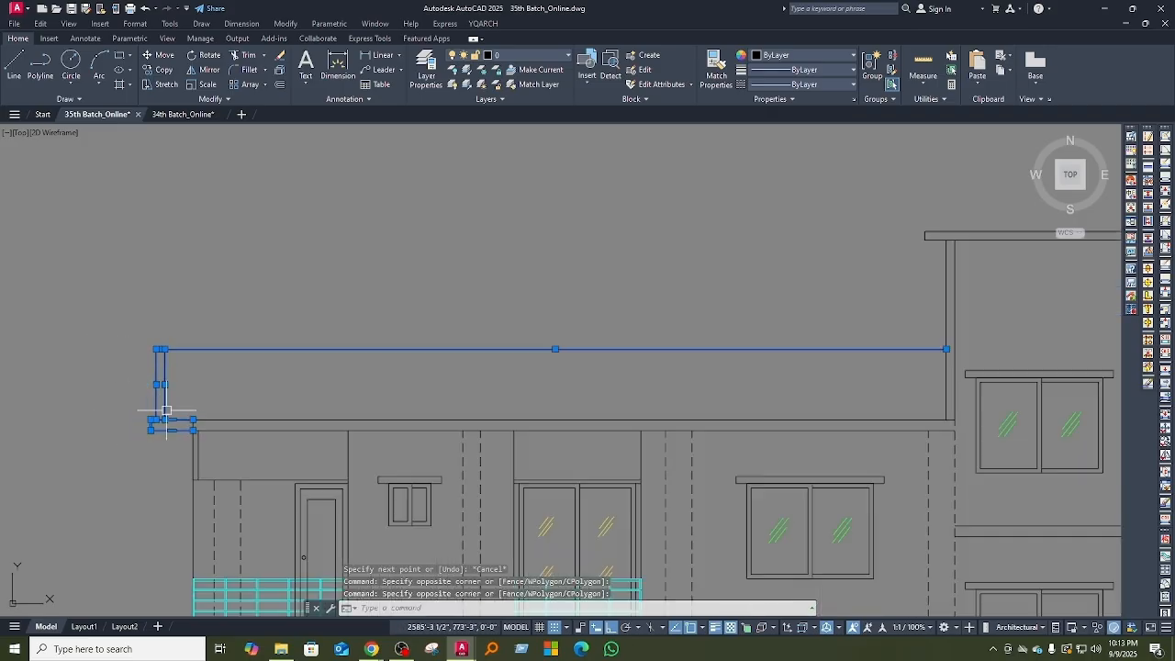
key(Return)
scroll(167, 415, down, 3)
scroll(407, 359, up, 4)
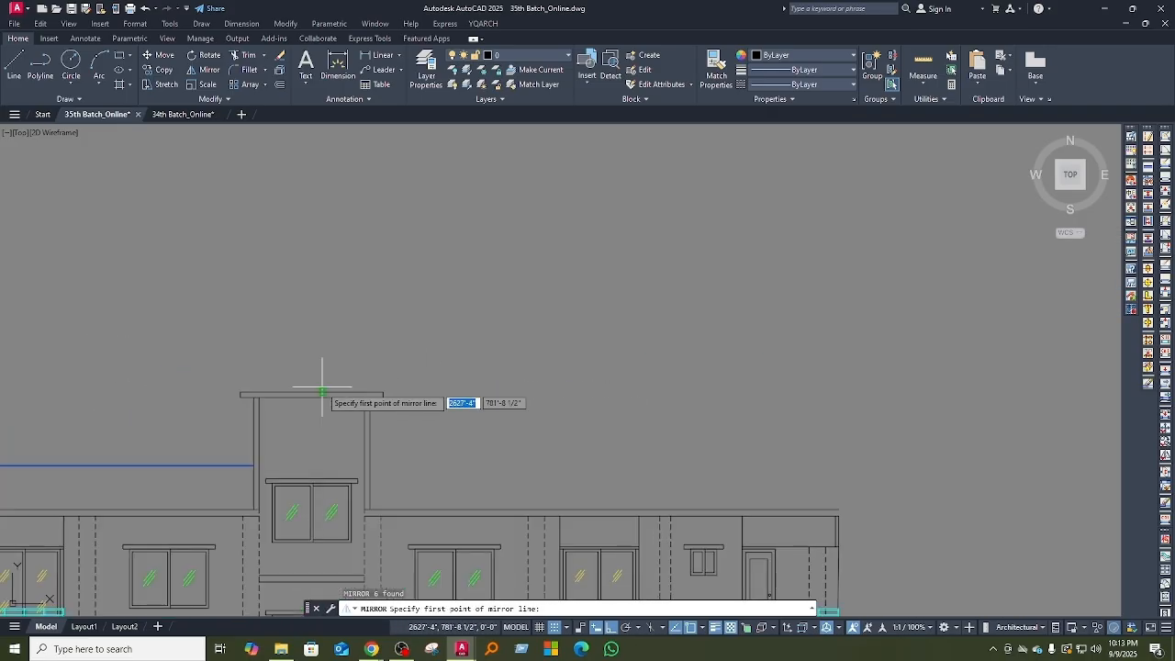
click(311, 392)
click(310, 257)
Step: Look over the whole building elevation, from the mirrored roof parapet down to the ground floor
scroll(760, 427, down, 3)
middle_drag(761, 426, 588, 220)
scroll(592, 392, down, 3)
middle_drag(636, 435, 640, 395)
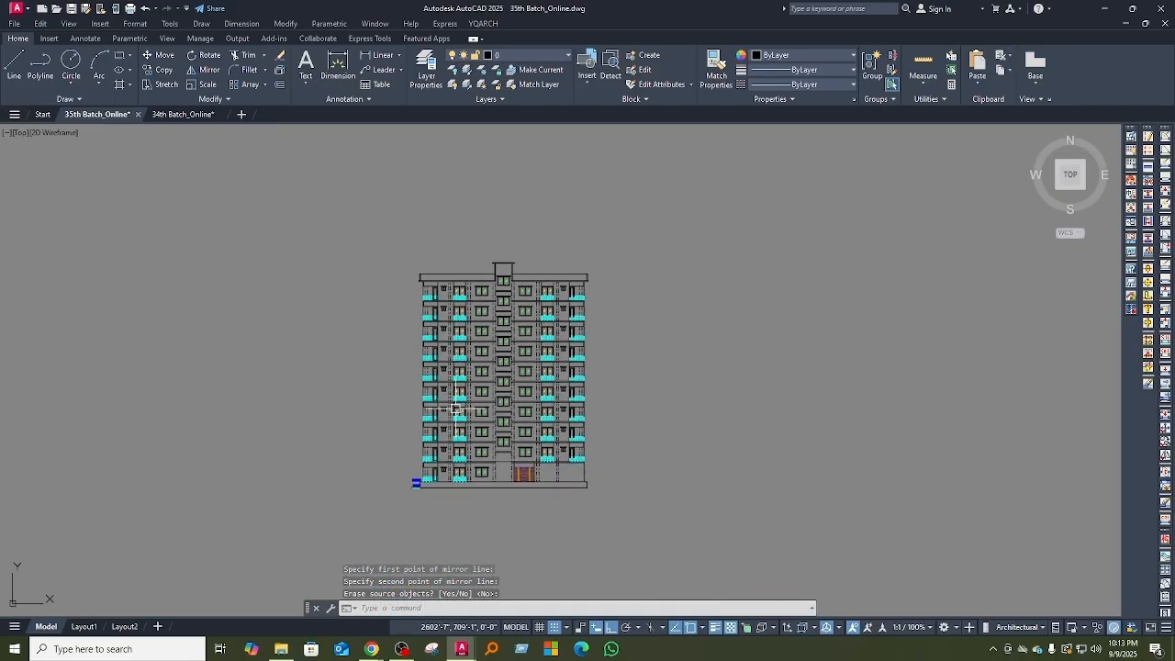
scroll(456, 409, up, 3)
middle_drag(600, 464, 592, 452)
scroll(592, 452, down, 3)
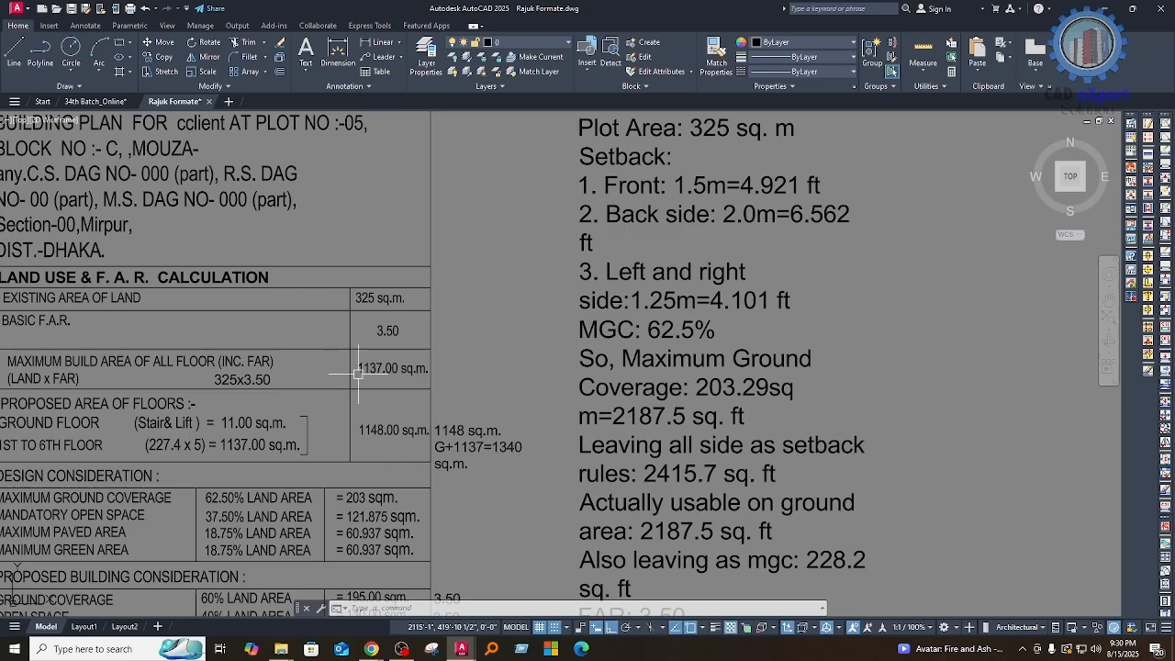
Step: Examine the maximum build area and proposed floor area rows of the land use and F.A.R. calculation
middle_drag(370, 378, 441, 381)
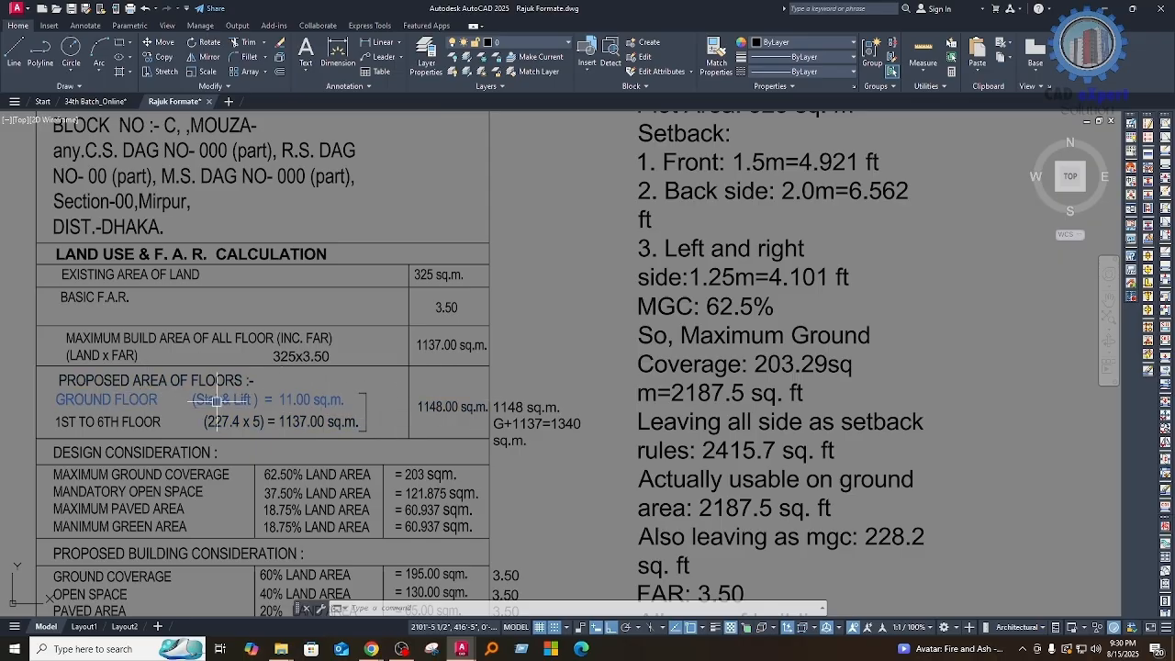
middle_drag(315, 422, 312, 402)
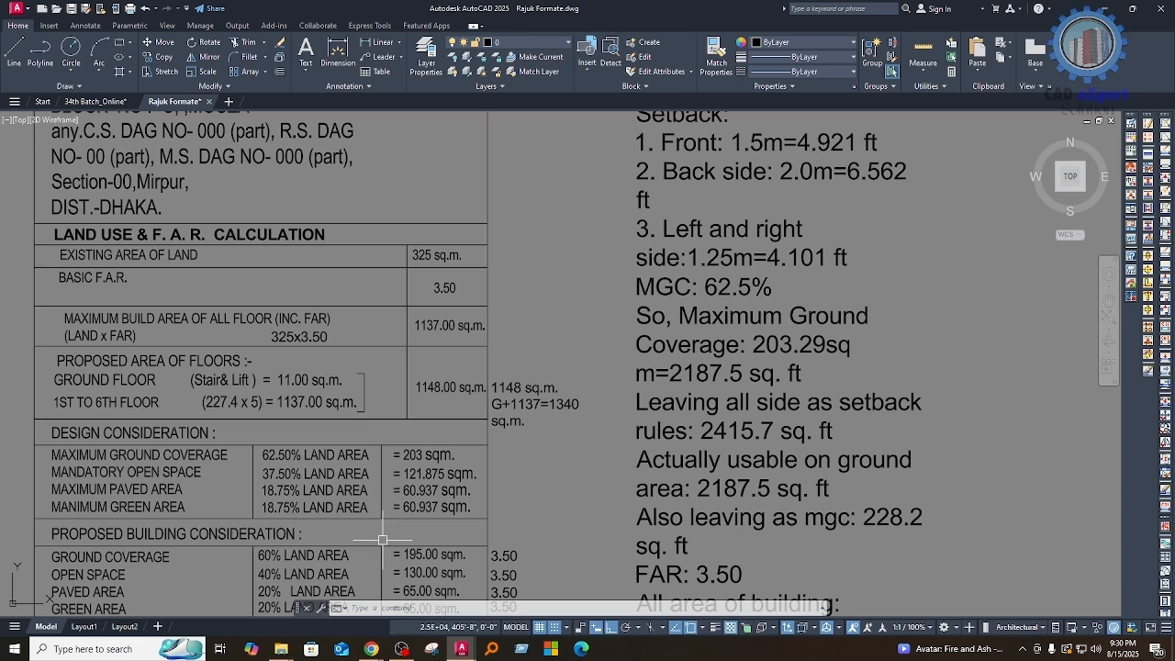
Step: Switch to the Google Meet call, admit the waiting participant and return to the Rajuk Formate drawing
click(371, 649)
click(310, 595)
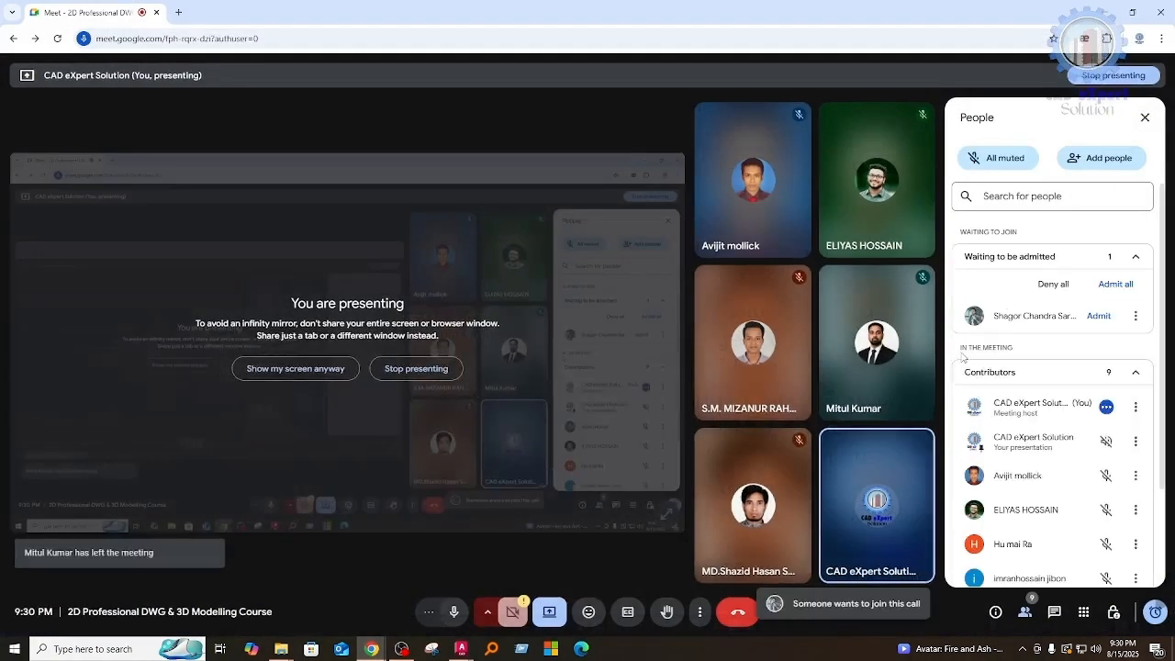
click(1099, 315)
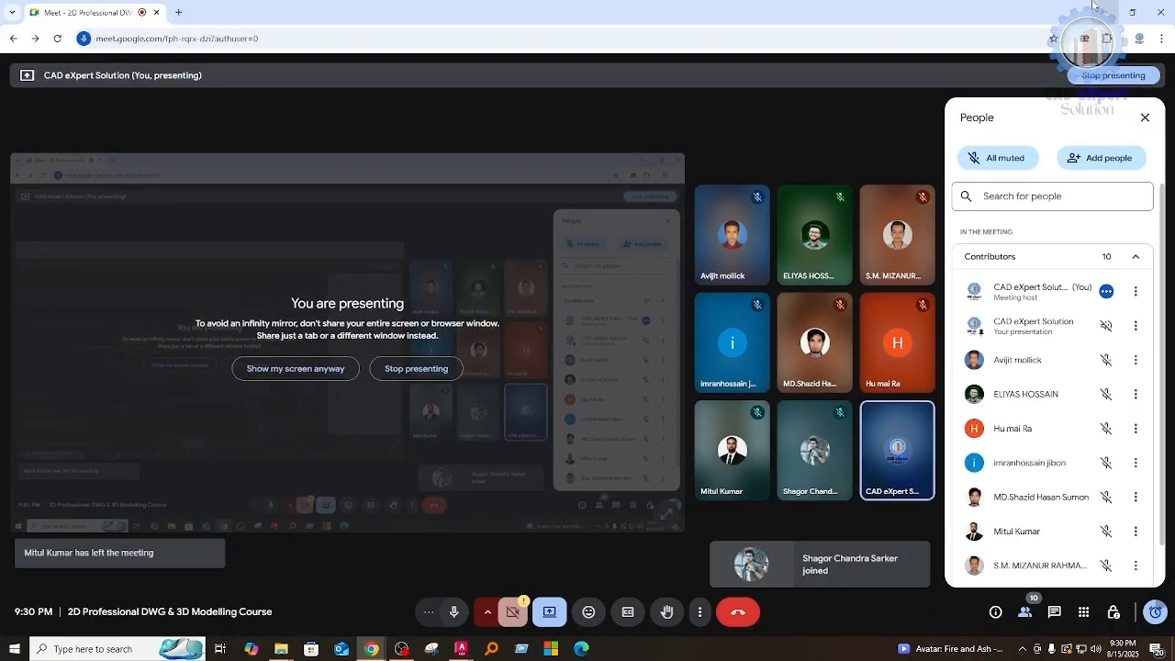
click(1101, 11)
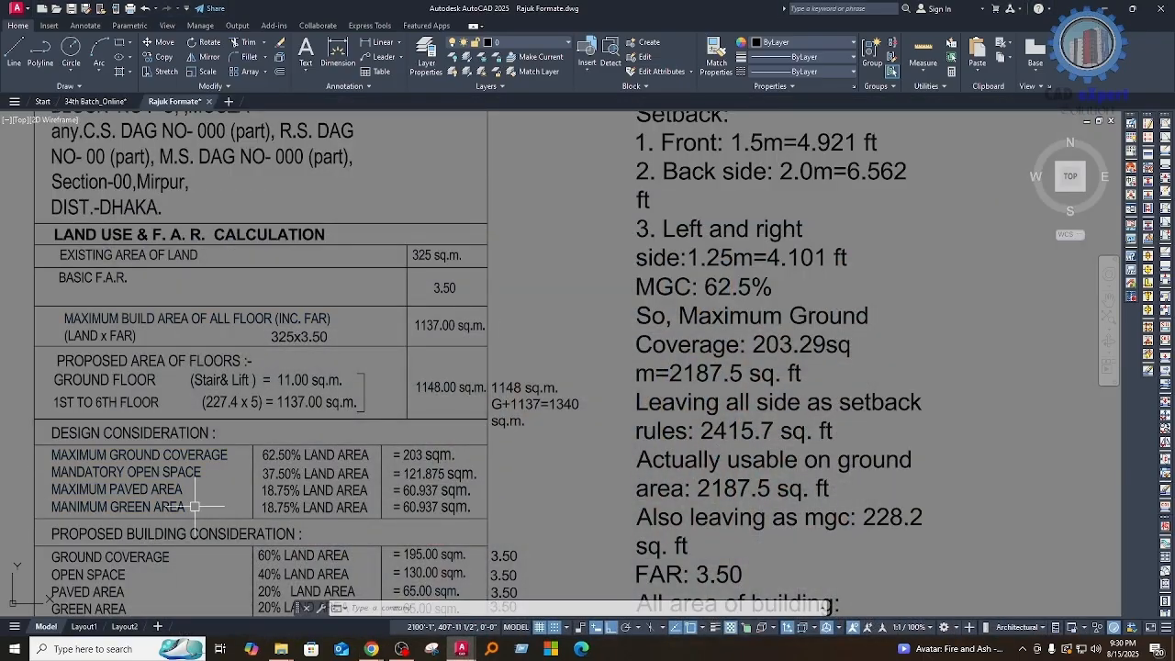
Step: Review the 1st to 6th floor area calculation and the combined proposed floor area in the F.A.R. table
middle_drag(361, 468, 368, 449)
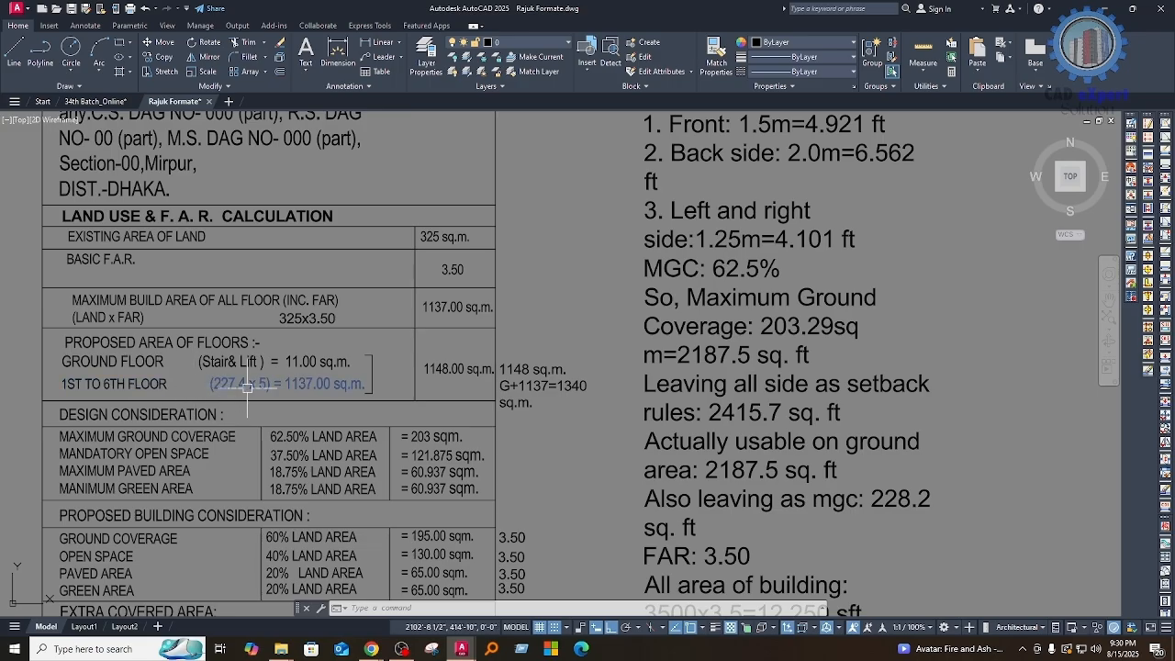
middle_drag(279, 399, 283, 393)
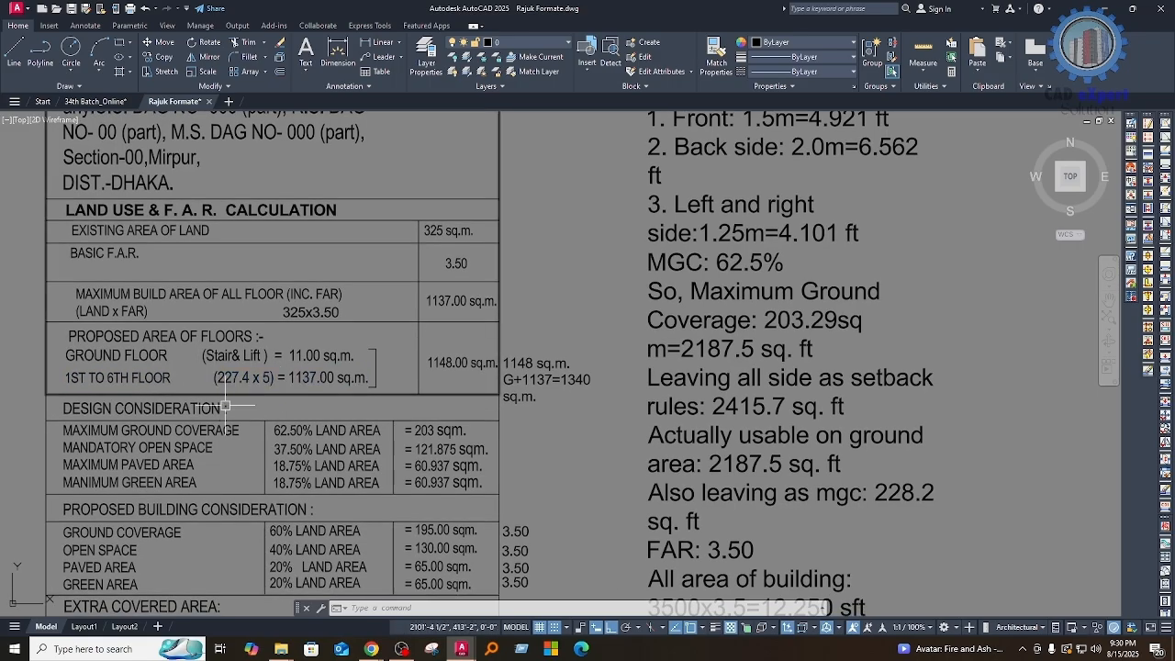
mouse_move(553, 512)
middle_down()
mouse_move(542, 418)
mouse_move(486, 383)
mouse_move(537, 487)
middle_up()
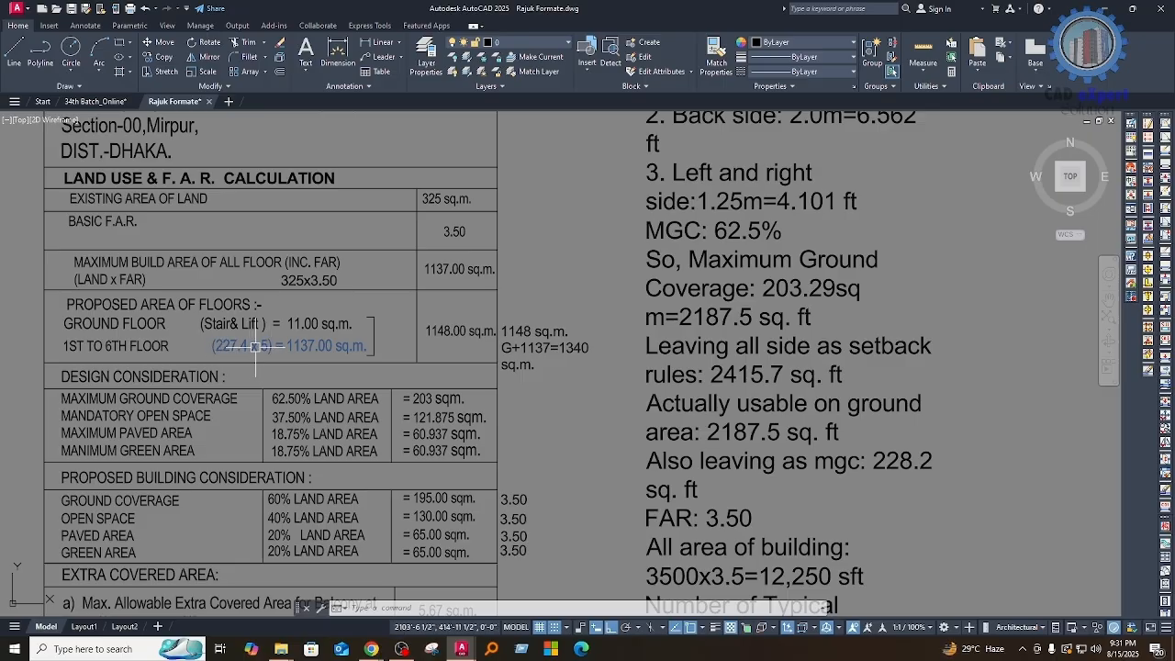
middle_drag(368, 364, 385, 356)
click(449, 331)
key(Escape)
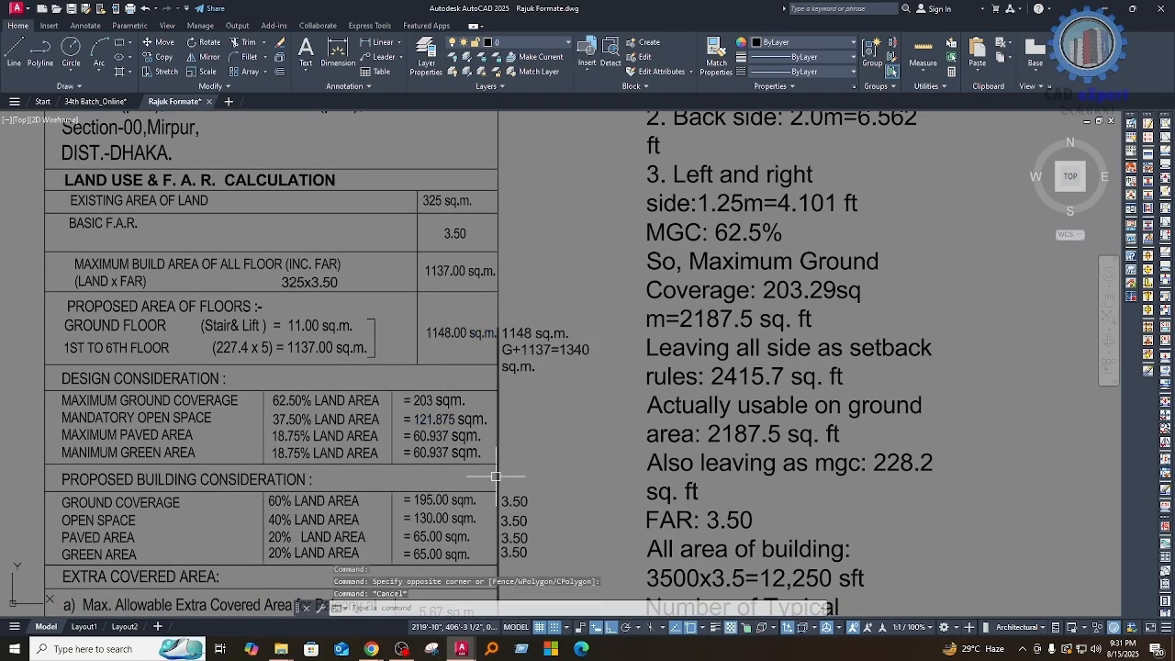
Step: Read the Design Consideration entries for maximum ground coverage, mandatory open space, maximum paved area and minimum green area
middle_drag(488, 474, 486, 404)
middle_drag(205, 388, 204, 385)
middle_drag(366, 362, 368, 345)
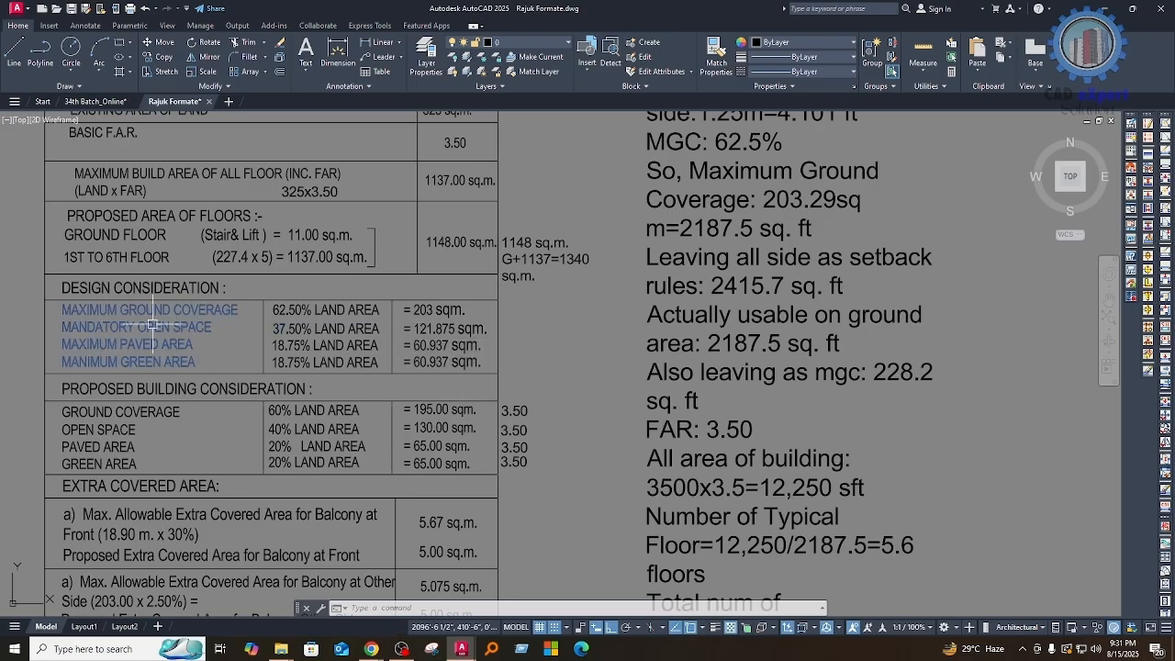
middle_drag(260, 315, 265, 350)
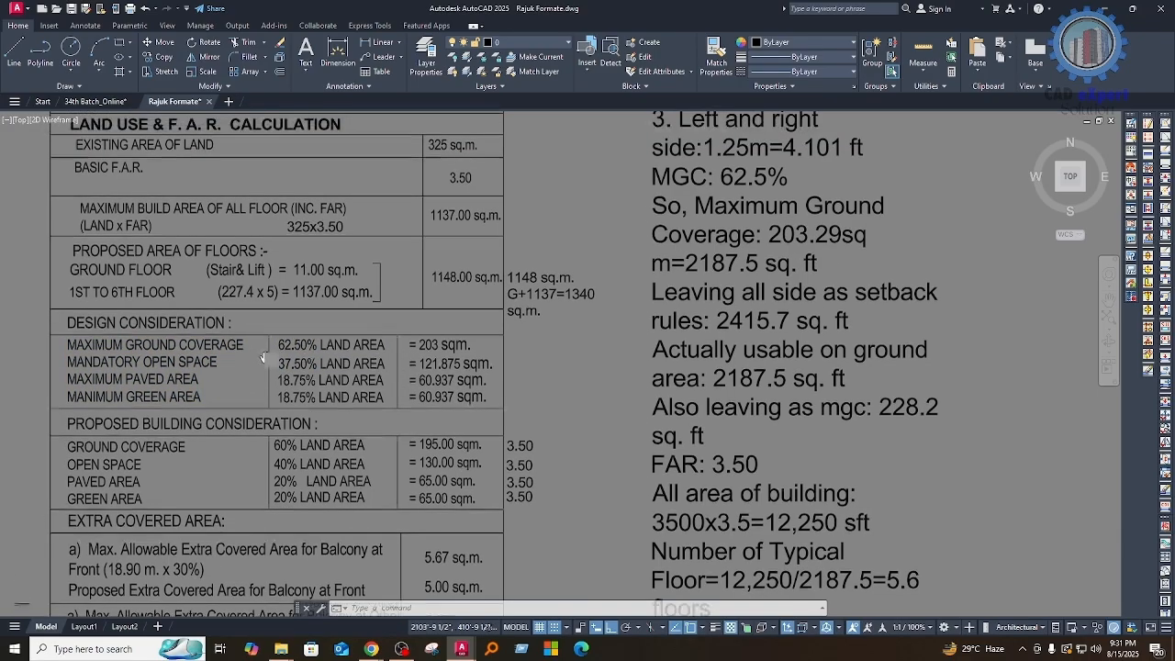
scroll(295, 355, up, 2)
scroll(332, 338, down, 2)
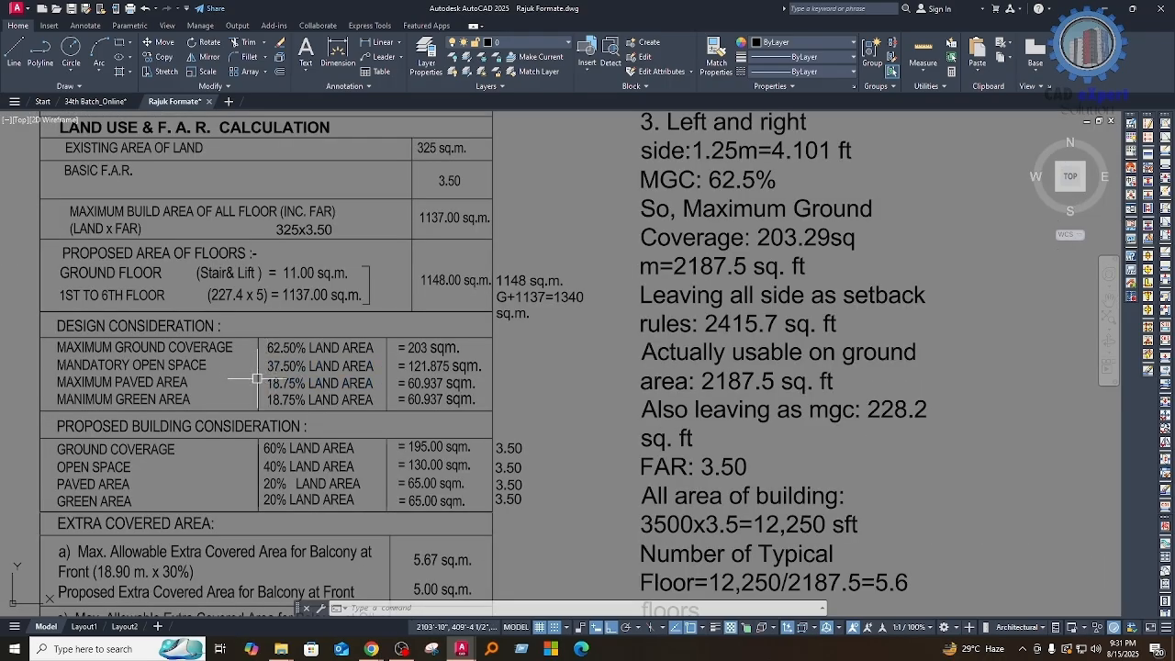
middle_drag(327, 382, 330, 369)
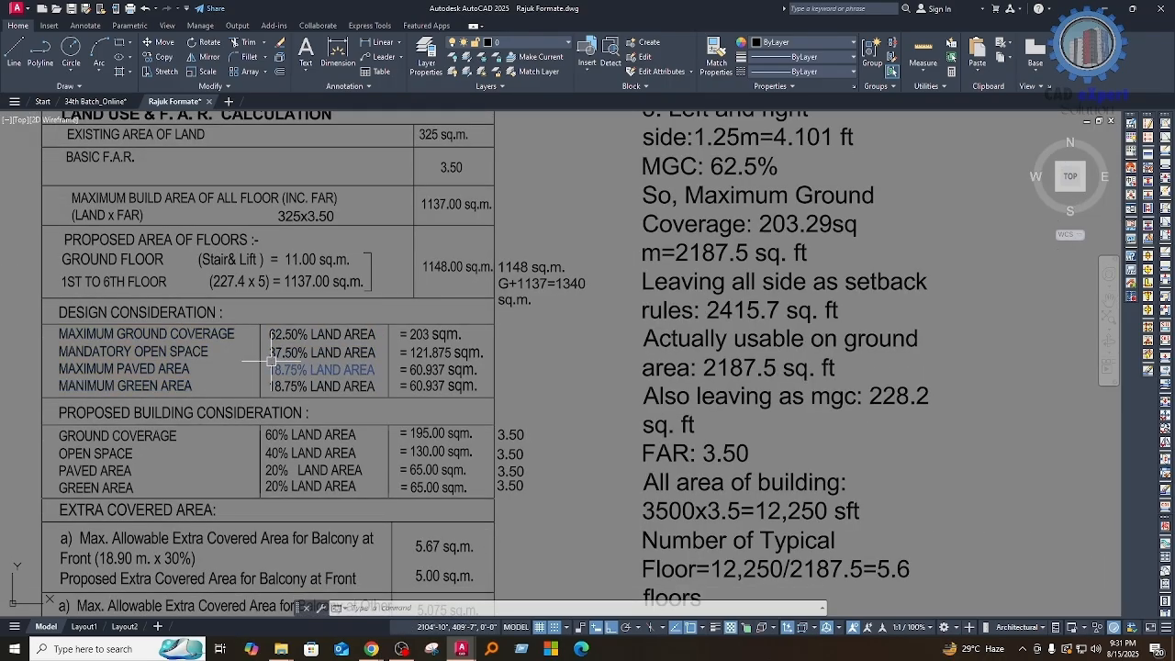
middle_drag(271, 392, 274, 378)
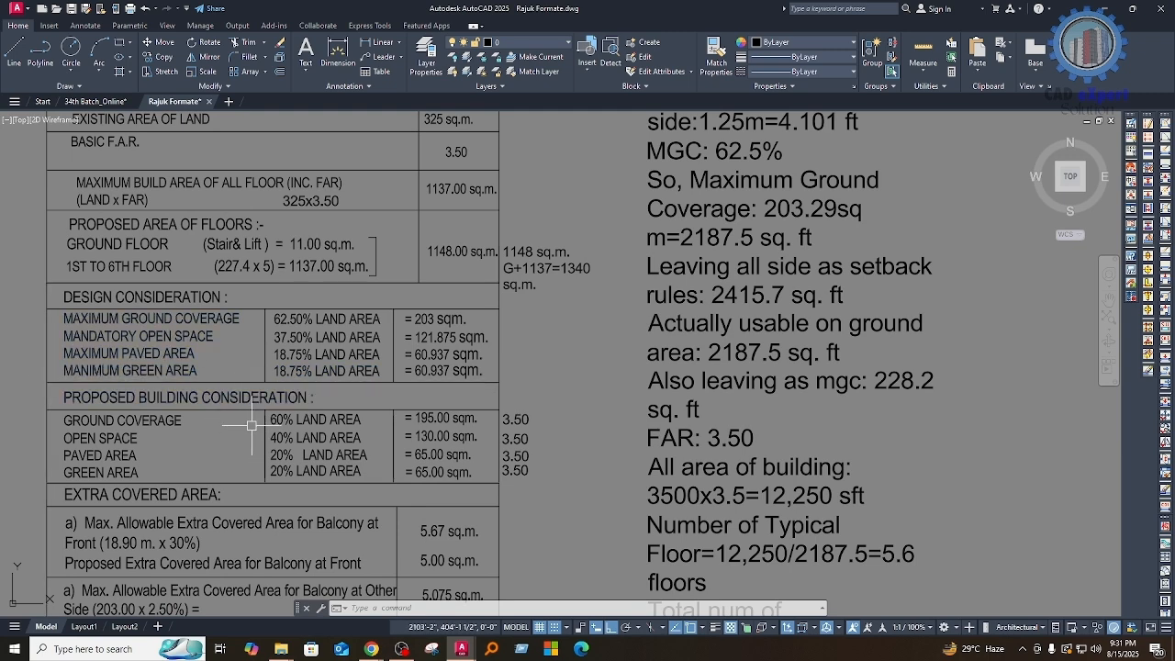
mouse_move(279, 378)
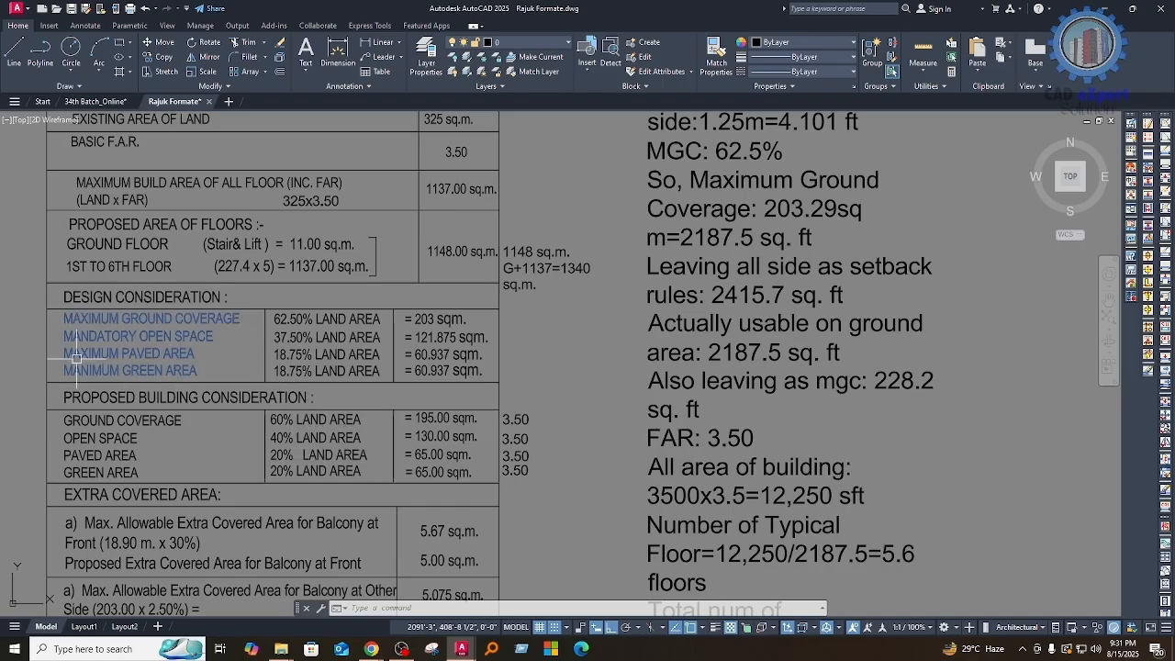
scroll(97, 353, up, 2)
mouse_move(234, 356)
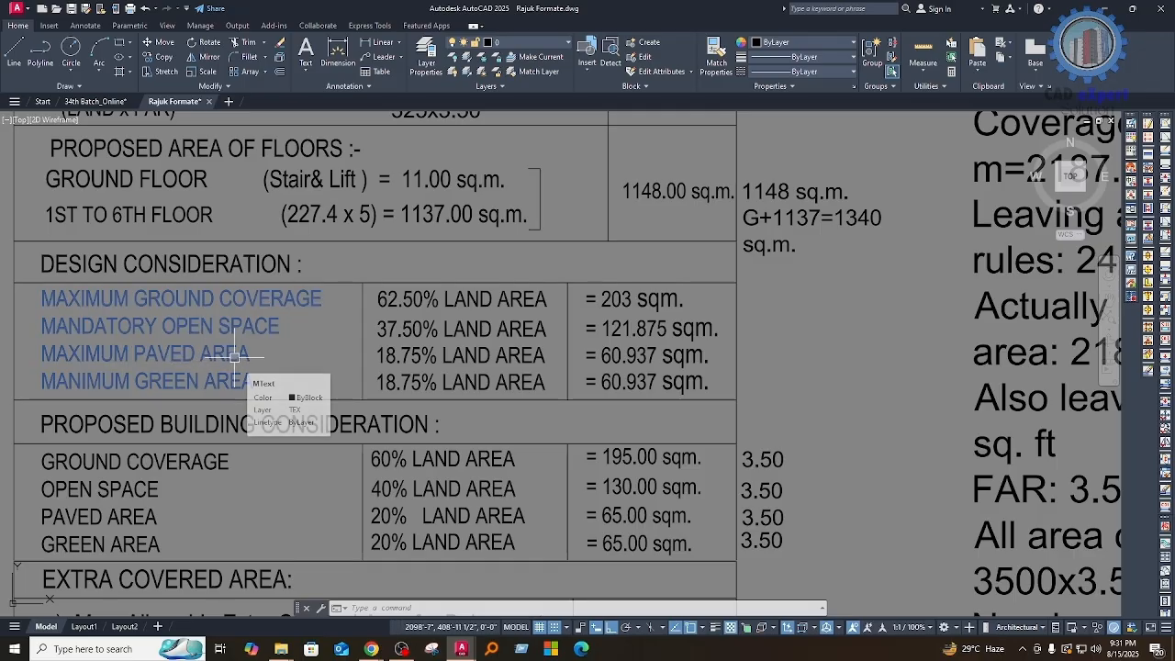
scroll(234, 358, down, 3)
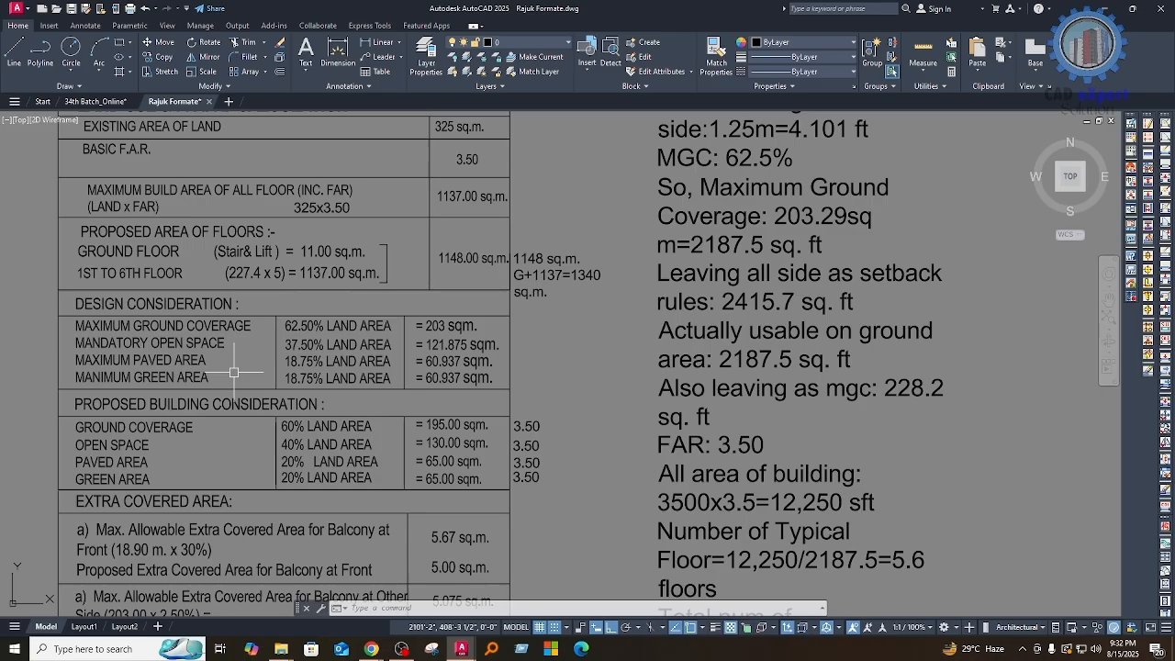
Step: Examine the land-area percentages and resulting areas in the Design Consideration table
middle_drag(322, 417, 318, 385)
scroll(292, 291, up, 4)
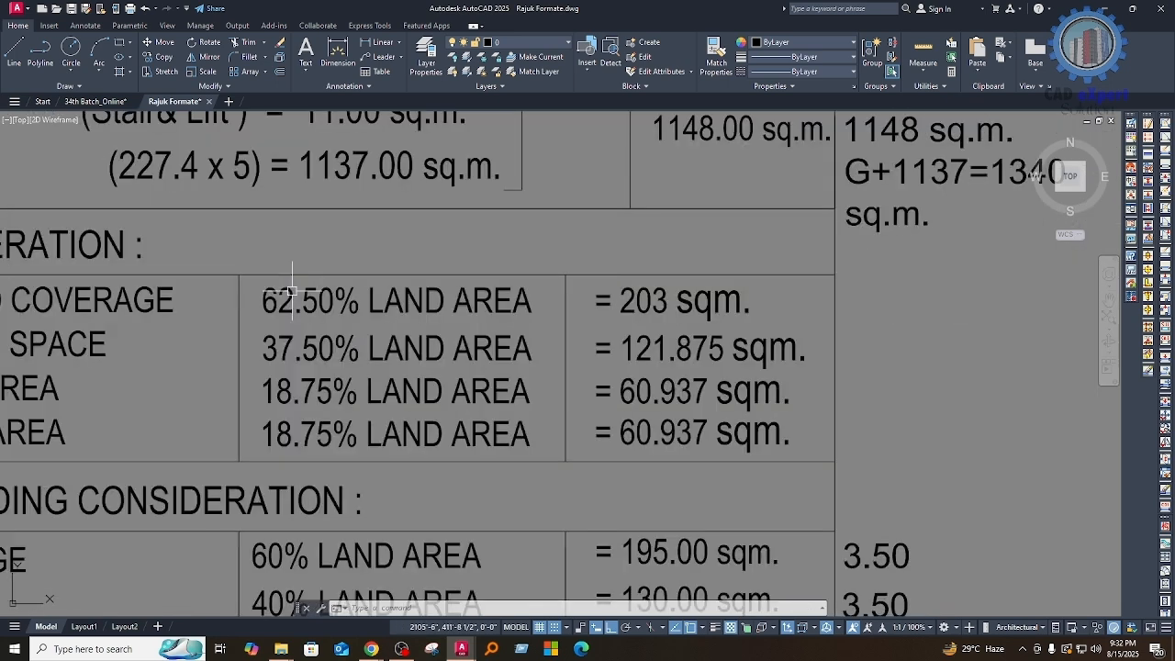
scroll(292, 291, down, 2)
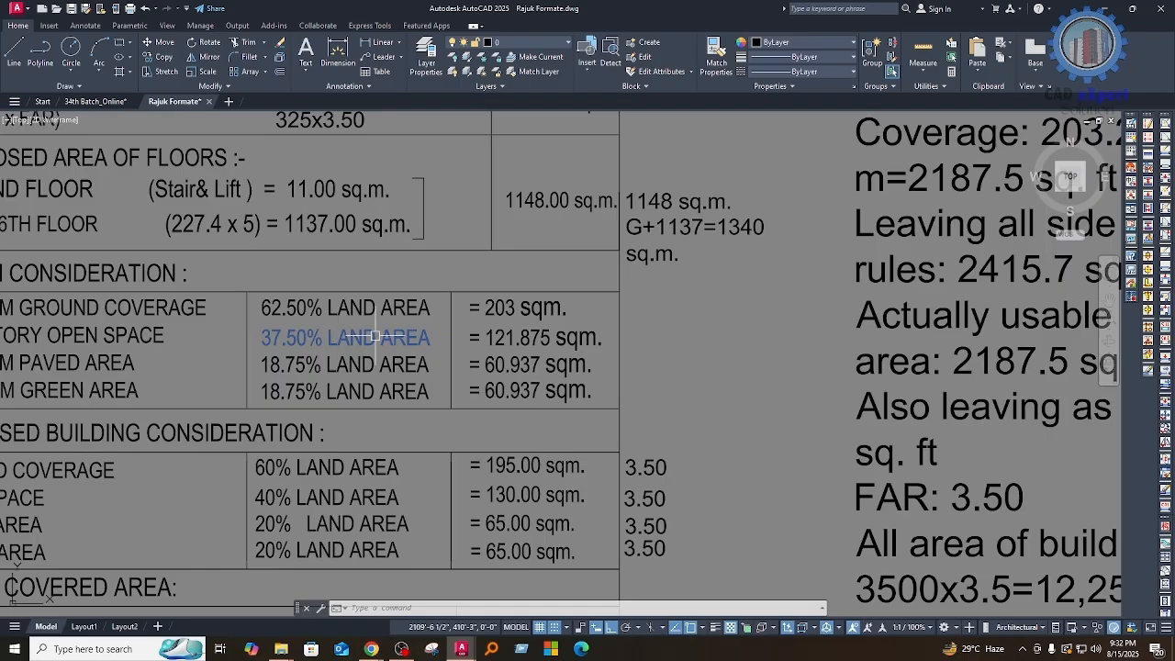
middle_drag(568, 386, 562, 329)
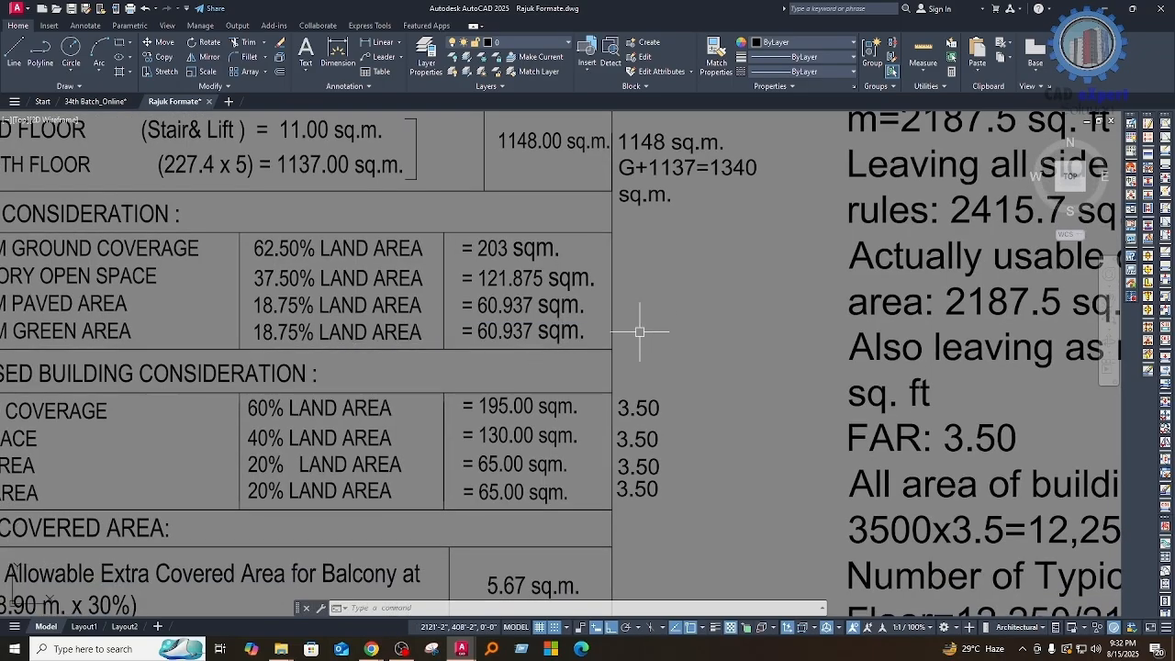
middle_drag(615, 427, 705, 389)
middle_drag(328, 267, 360, 309)
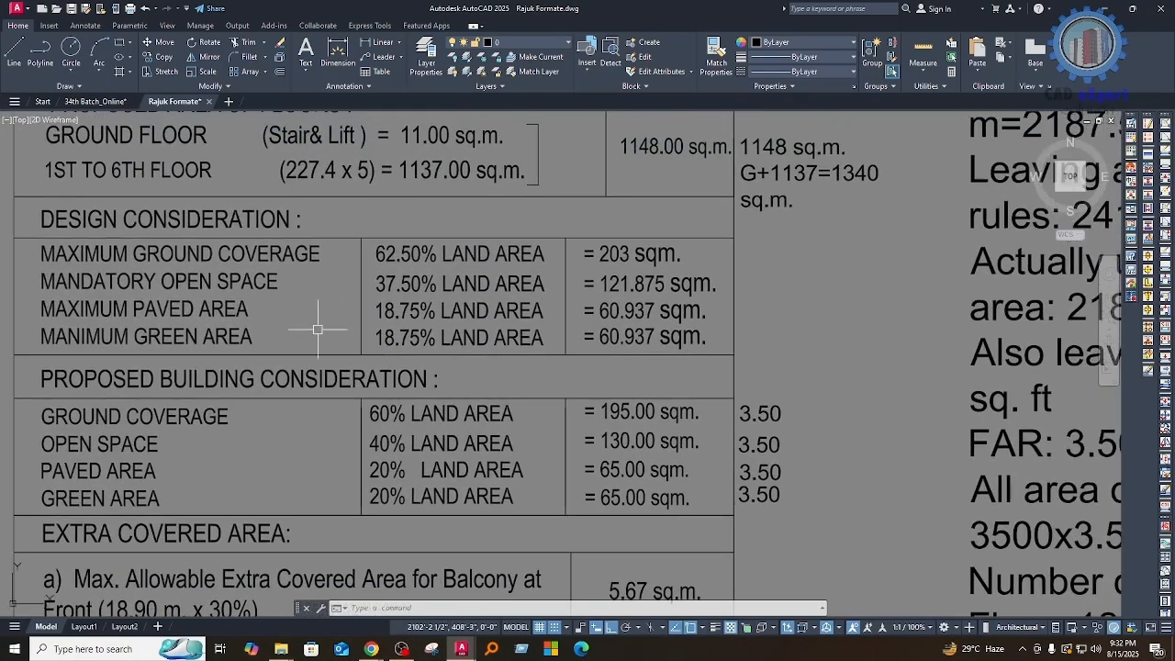
click(31, 210)
click(722, 368)
key(Escape)
Step: Review the Proposed Building Consideration percentages and areas for ground coverage, open space, paved area and green area
middle_drag(405, 379, 423, 327)
middle_drag(581, 427, 579, 382)
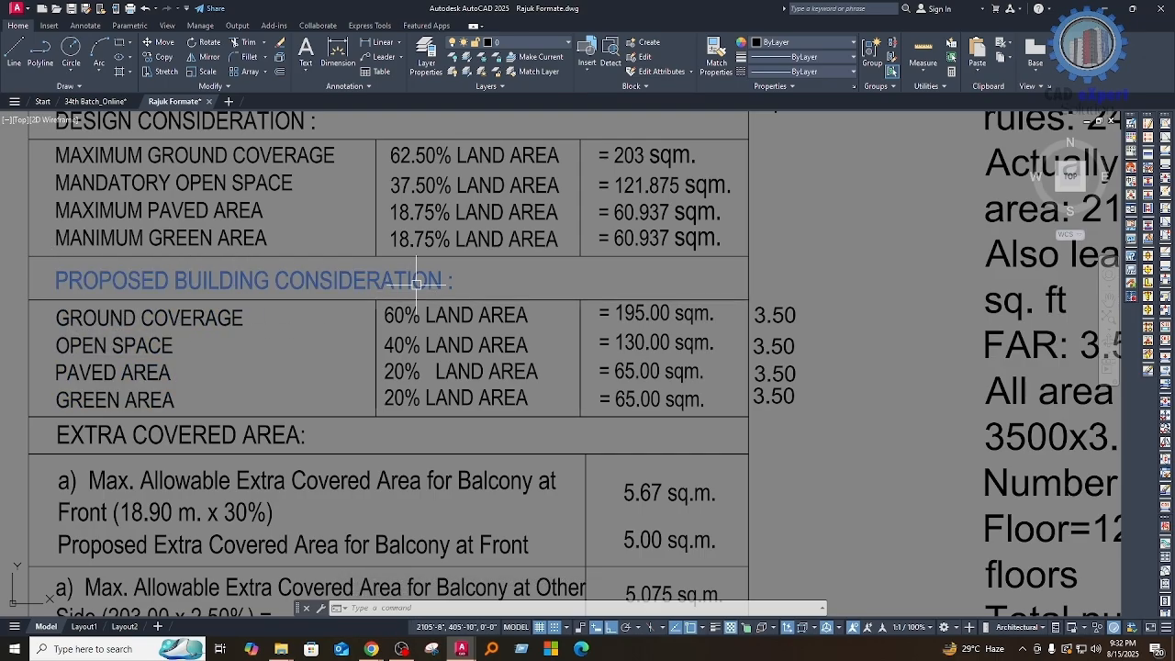
middle_drag(284, 344, 212, 346)
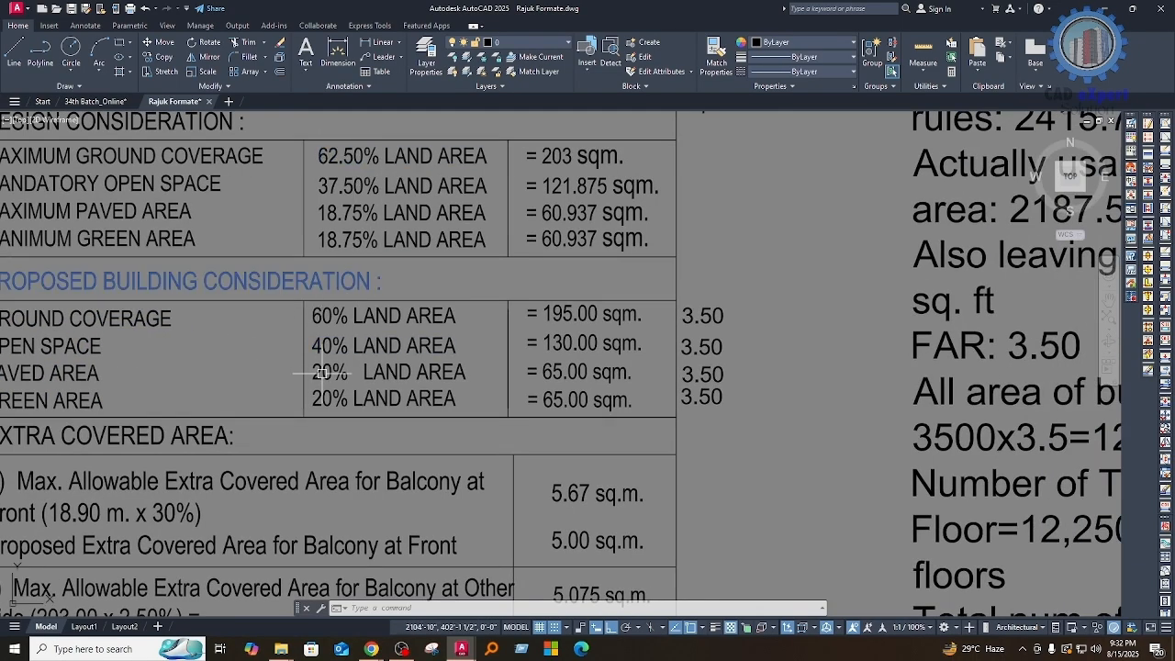
middle_drag(553, 341, 607, 350)
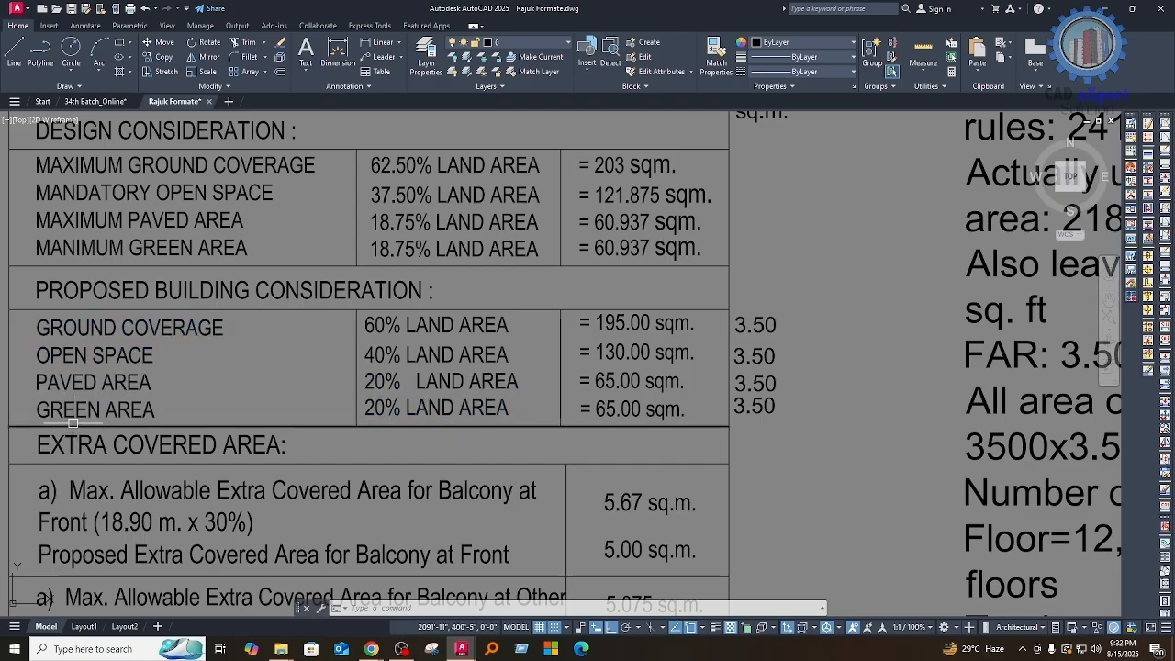
middle_drag(574, 380, 498, 325)
click(467, 300)
click(597, 450)
key(Escape)
Step: Read the Extra Covered Area rows for the allowable and proposed balcony areas at the front and other side
middle_drag(520, 465, 595, 368)
middle_drag(181, 456, 352, 416)
middle_drag(473, 434, 386, 400)
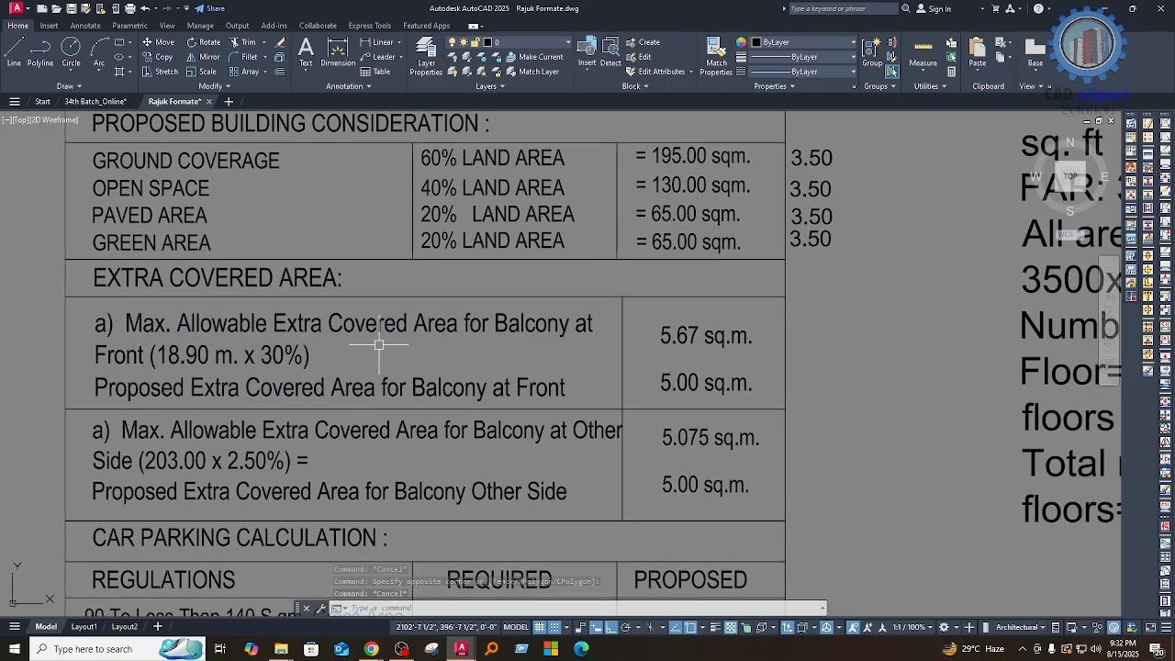
middle_drag(482, 364, 416, 366)
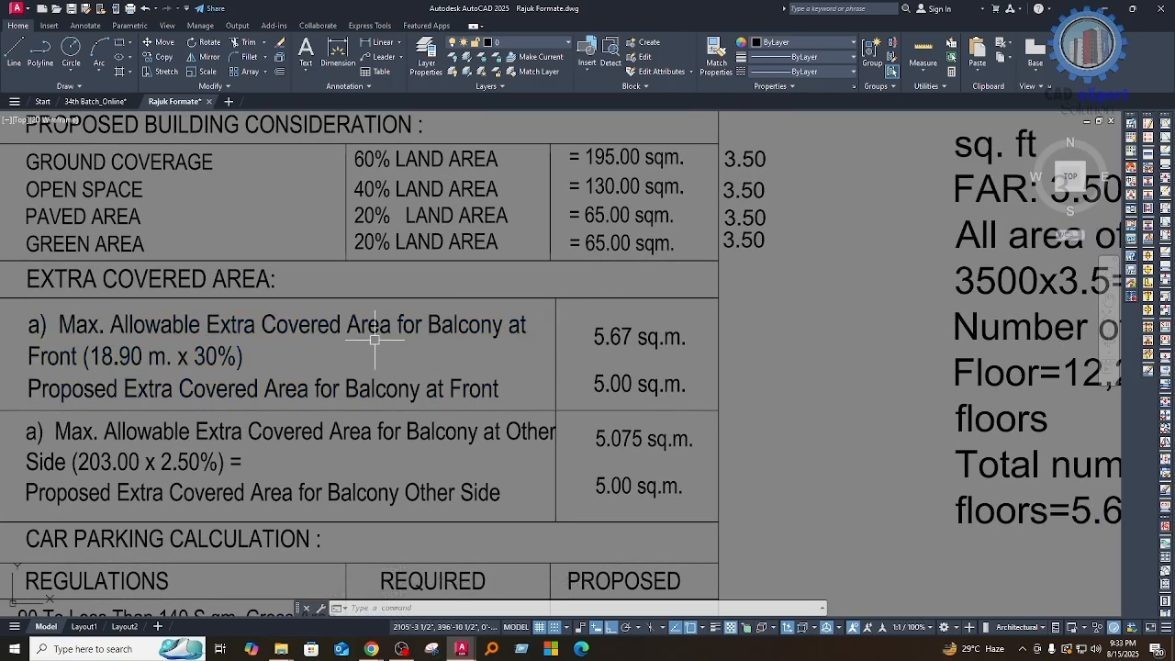
mouse_move(169, 340)
middle_down()
mouse_move(193, 345)
mouse_move(177, 347)
middle_up()
Step: Examine the Area Analysis table's F.A.R. included, F.A.R. excluded and total areas for the ground and upper floors
scroll(177, 347, down, 4)
mouse_move(585, 405)
middle_down()
mouse_move(254, 386)
mouse_move(98, 349)
middle_up()
middle_drag(659, 442, 262, 389)
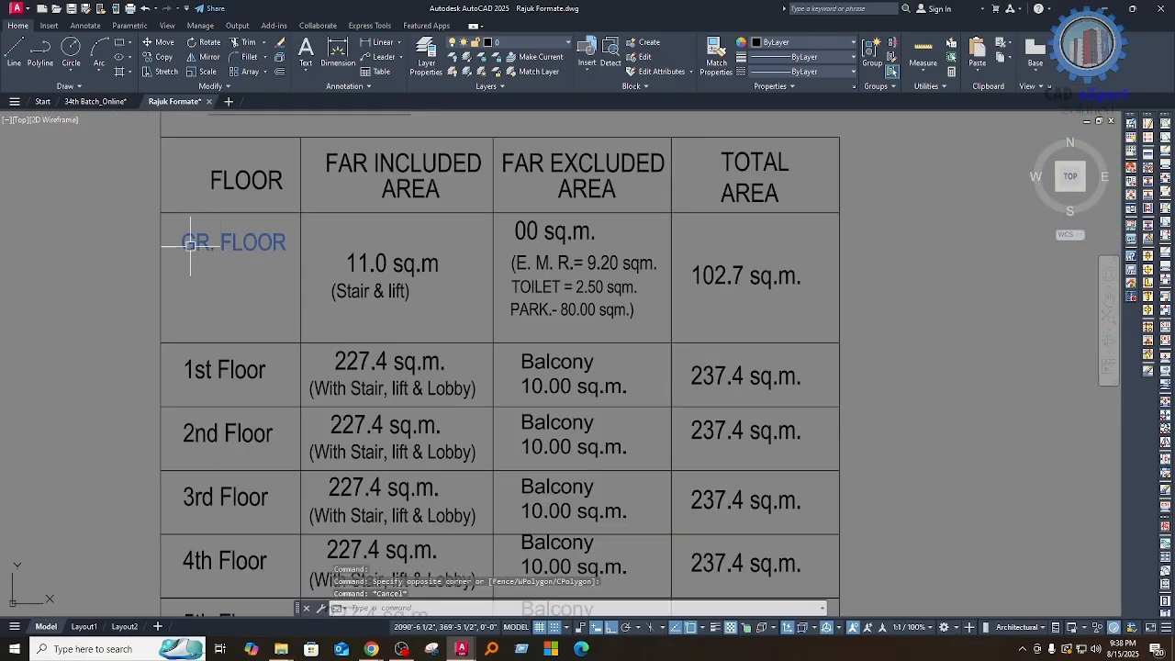
middle_drag(243, 383, 235, 336)
middle_drag(262, 478, 259, 404)
middle_drag(443, 285, 446, 434)
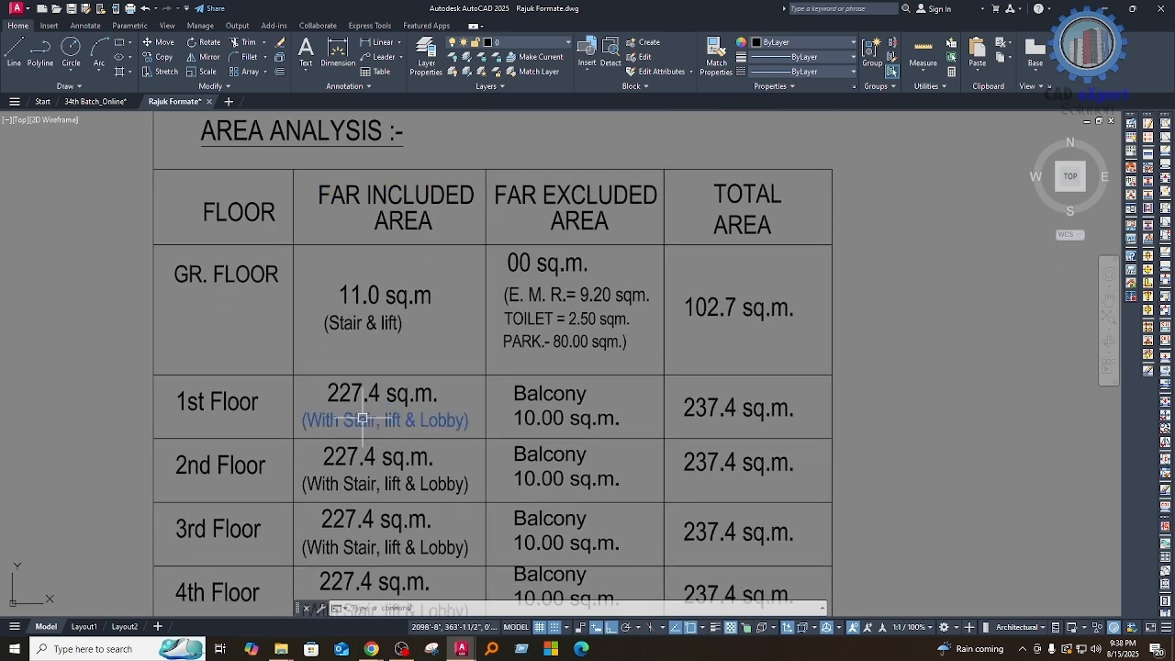
click(311, 381)
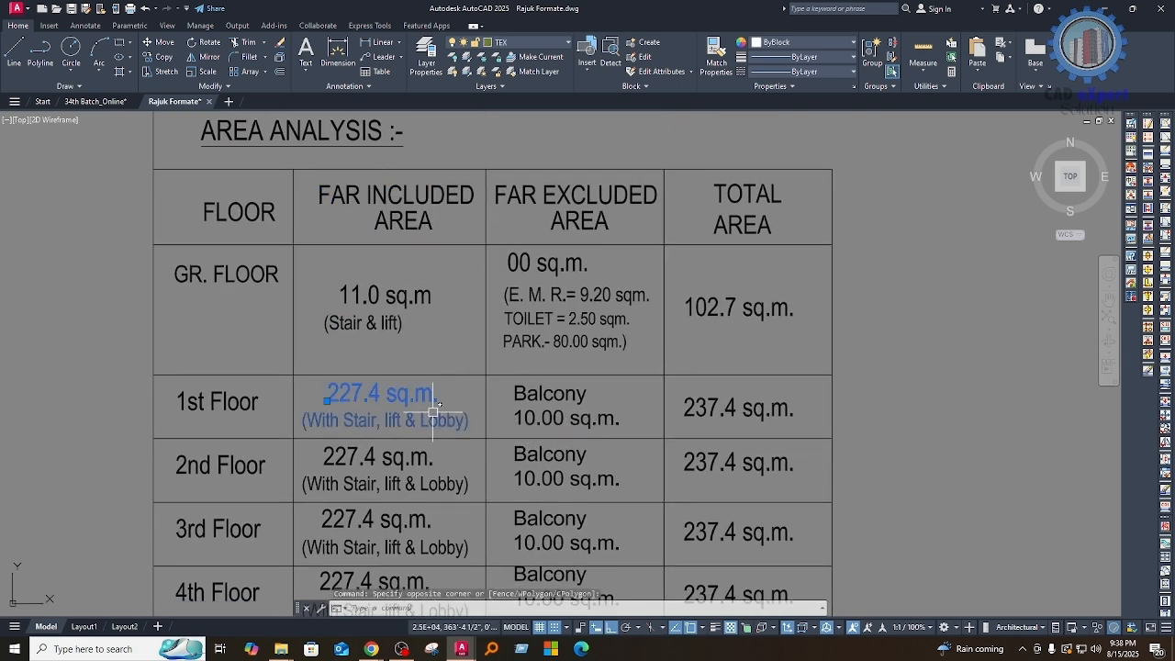
key(Escape)
Step: Check the typical floor area against the 1st to 6th floor entry under Proposed Area of Floors
scroll(401, 376, down, 4)
middle_drag(481, 356, 465, 481)
middle_drag(406, 159, 402, 348)
scroll(402, 273, up, 7)
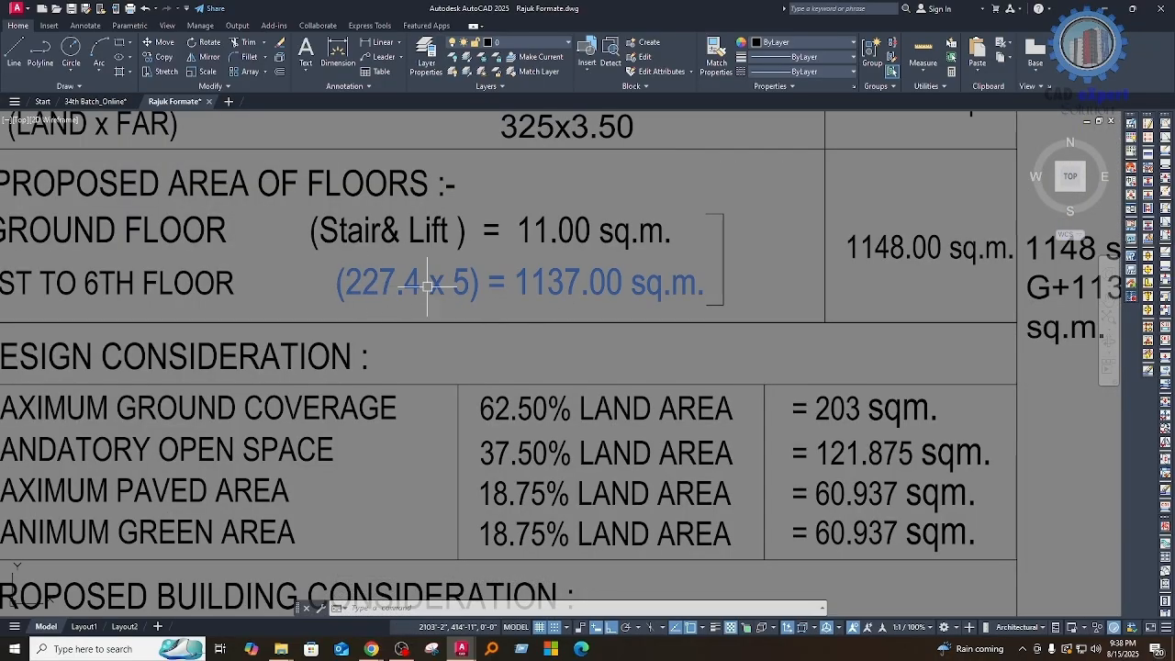
Step: Compare the 1st to 6th floor entry under Proposed Area of Floors with the 1st Floor row of the Area Analysis table
click(395, 316)
click(370, 266)
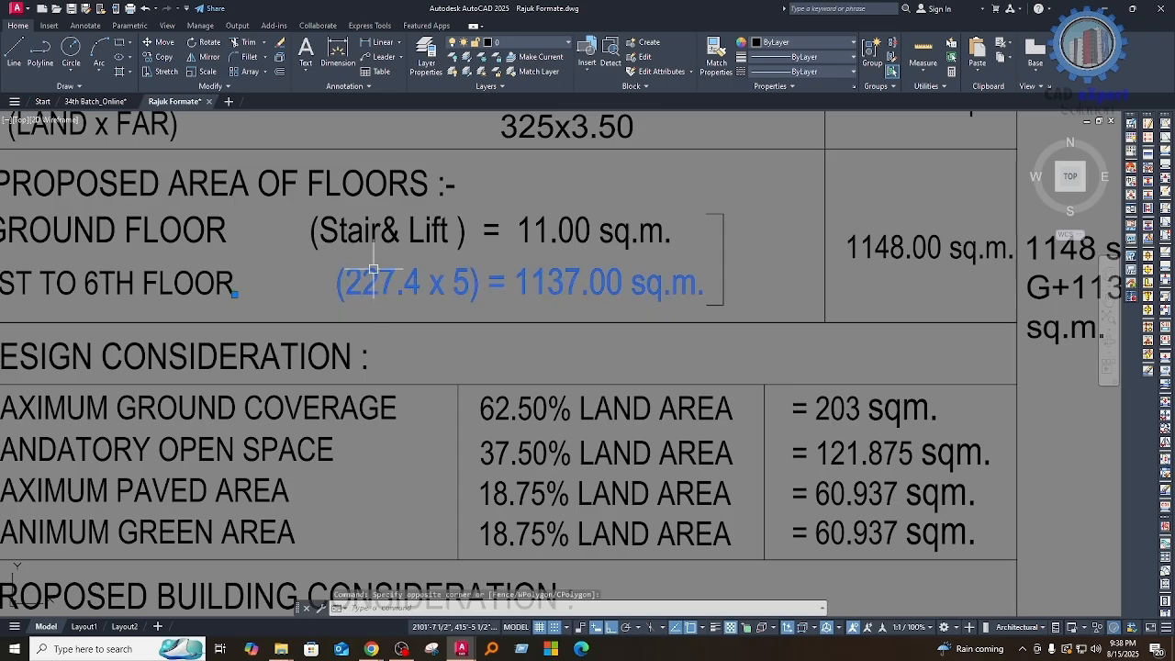
key(Escape)
scroll(460, 320, down, 8)
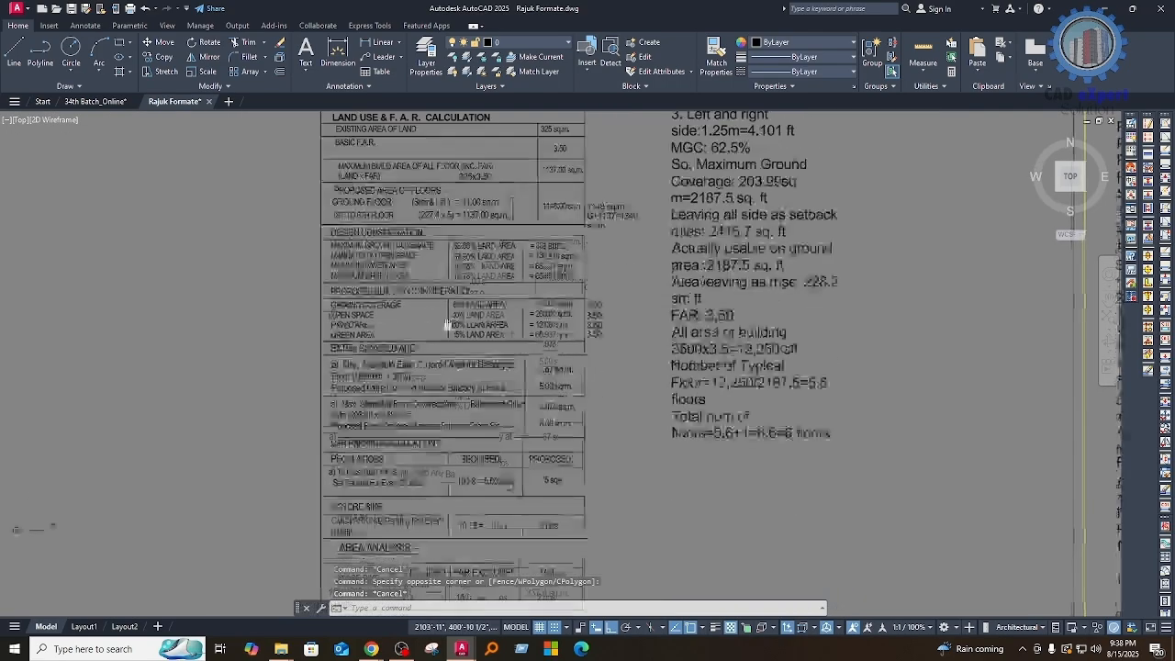
scroll(426, 494, up, 6)
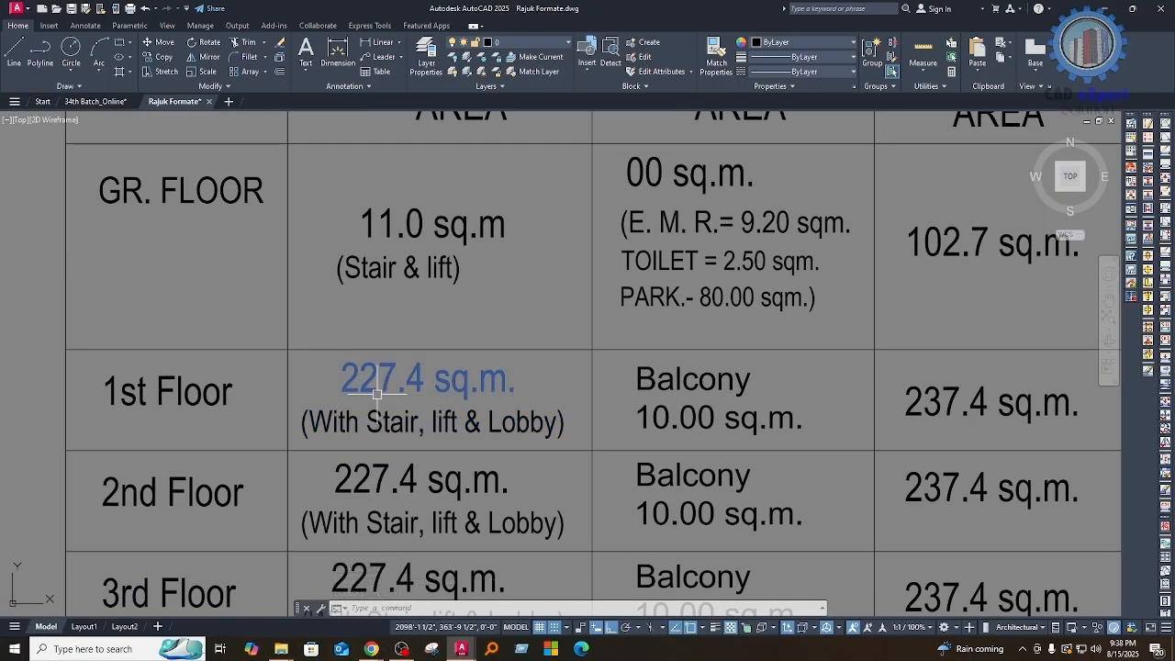
mouse_move(608, 401)
middle_down()
mouse_move(485, 412)
mouse_move(407, 399)
middle_up()
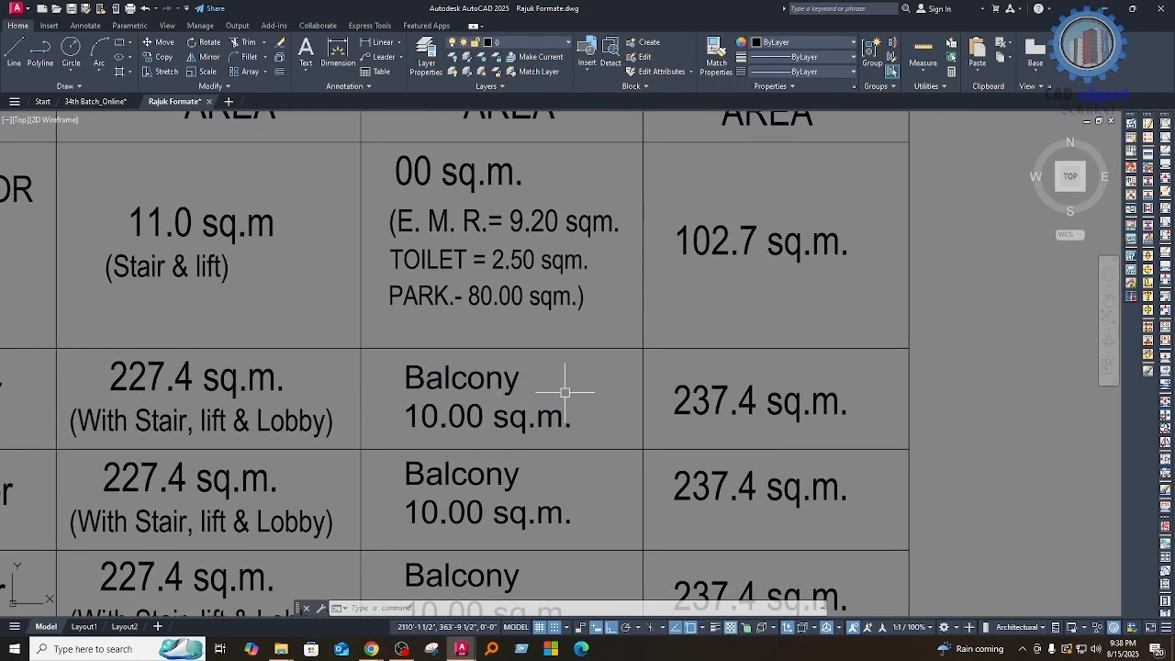
middle_drag(564, 391, 563, 426)
middle_drag(404, 454, 371, 495)
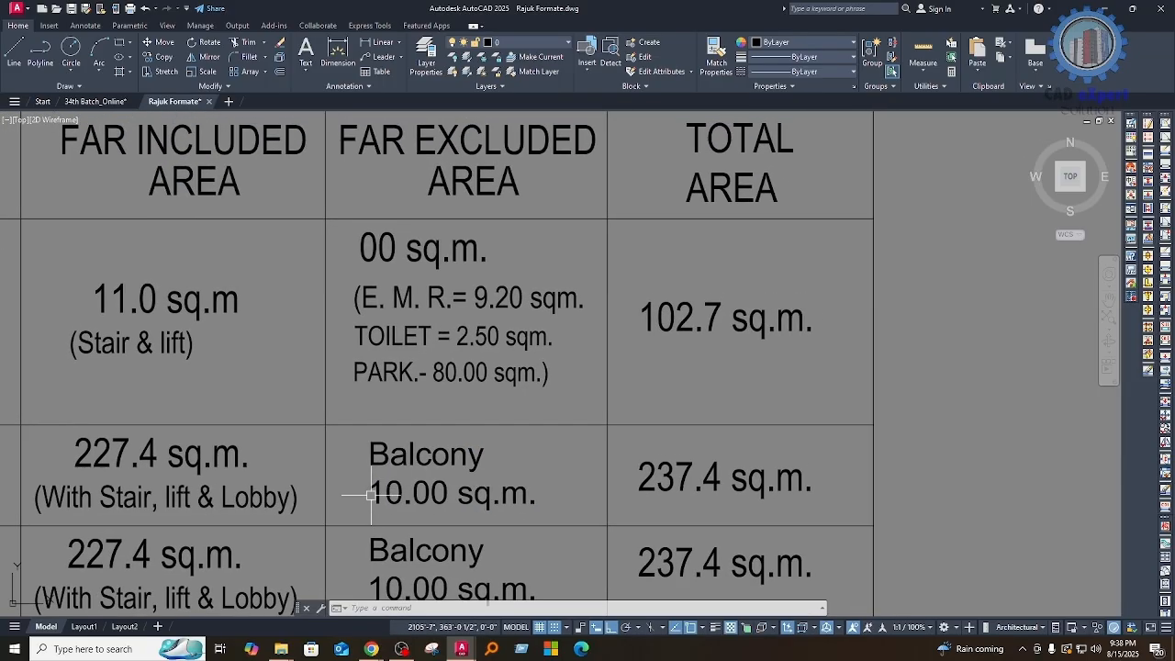
middle_drag(583, 481, 543, 510)
Step: Check the proposed front and other-side balcony areas against the 1st Floor balcony entry in the Area Analysis table
scroll(413, 450, down, 4)
middle_drag(524, 381, 483, 489)
middle_drag(485, 283, 453, 501)
scroll(435, 388, up, 4)
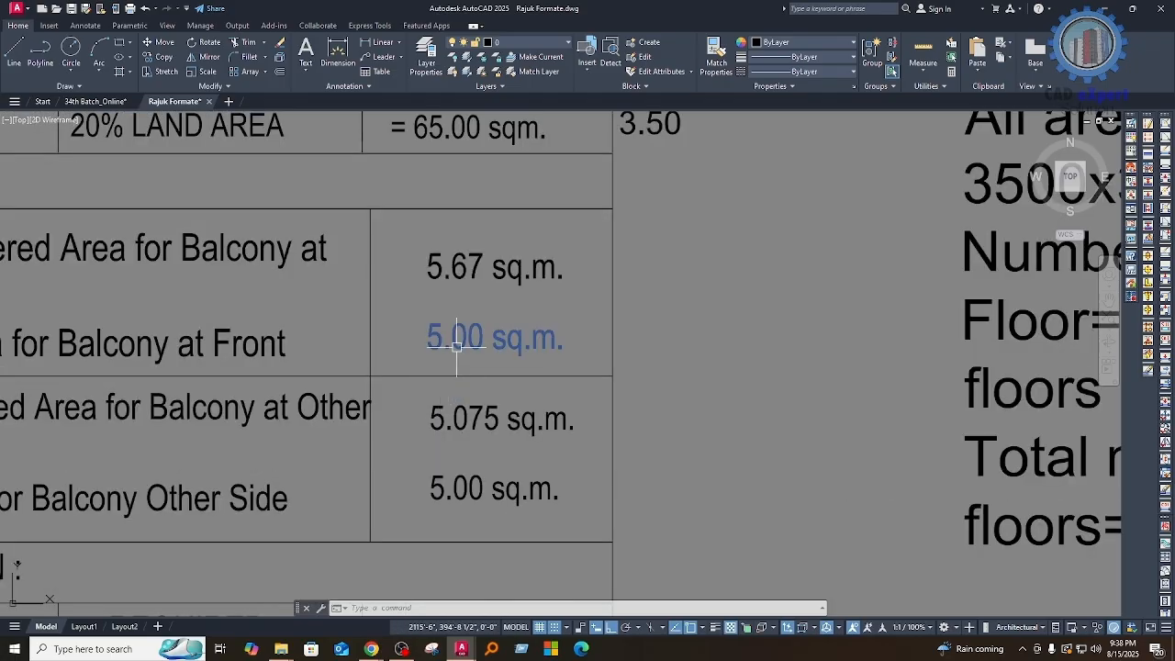
key(Escape)
click(452, 496)
scroll(582, 333, down, 2)
middle_drag(565, 456, 562, 296)
scroll(563, 297, down, 4)
middle_drag(445, 527, 438, 400)
scroll(438, 401, up, 4)
mouse_move(545, 404)
middle_down()
mouse_move(546, 466)
mouse_move(561, 468)
middle_up()
scroll(476, 427, up, 2)
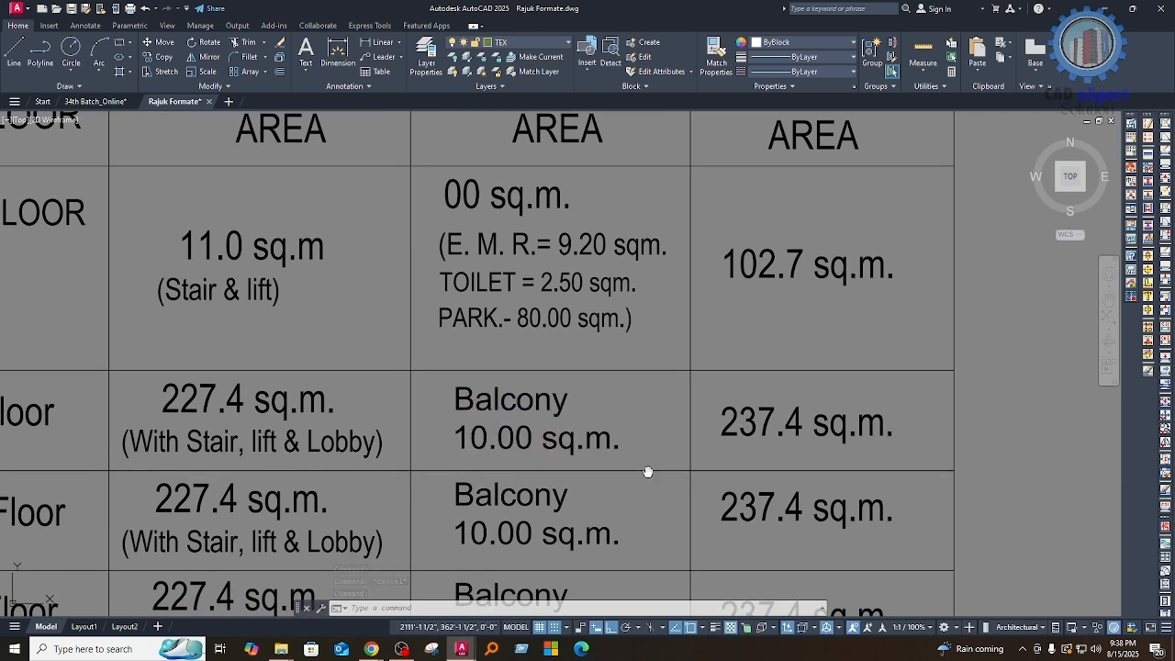
middle_drag(648, 471, 606, 454)
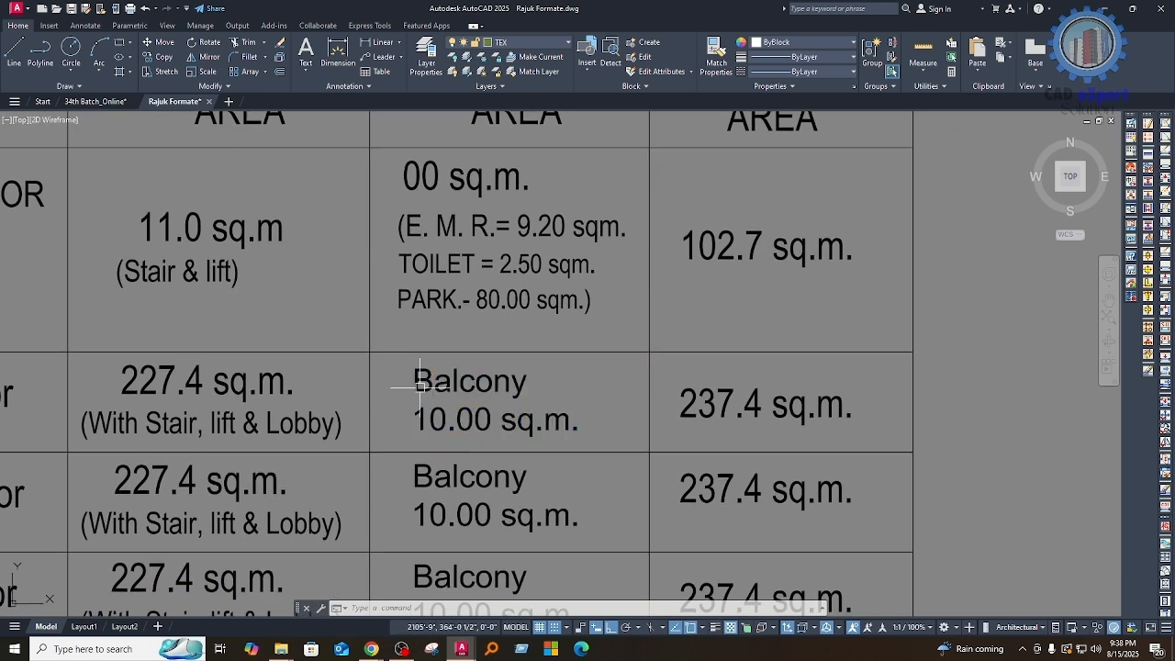
Step: Review how F.A.R. included and excluded areas add up per floor in the Area Analysis table, down to the total floor area
middle_drag(518, 449, 554, 445)
click(551, 427)
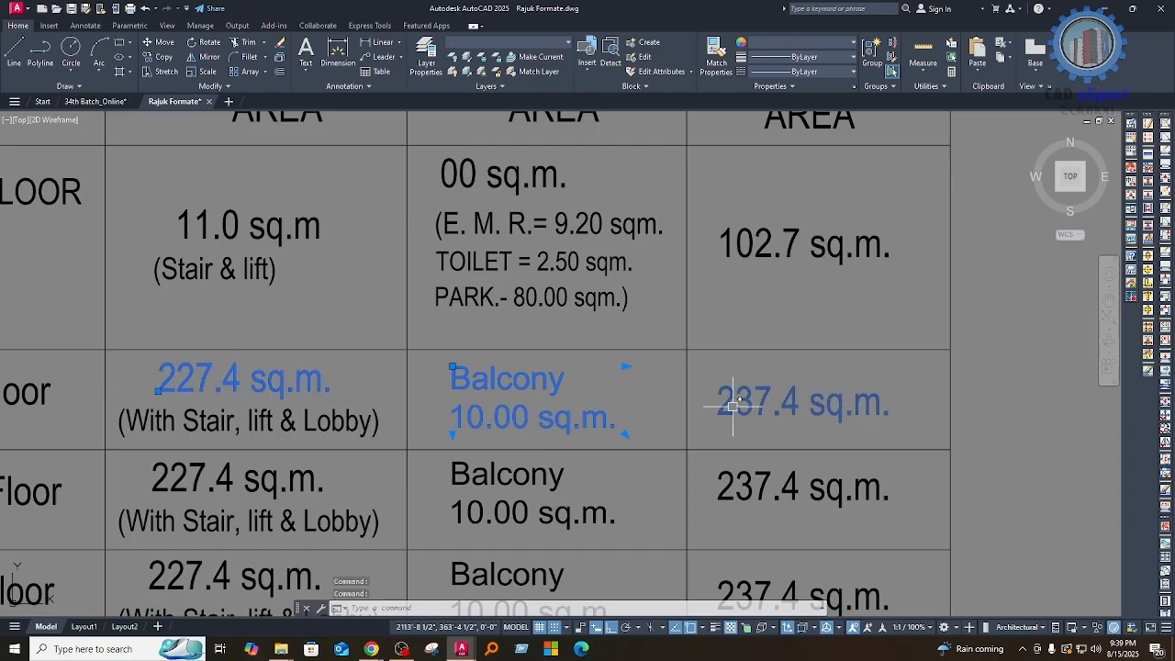
middle_drag(536, 439, 595, 398)
key(Escape)
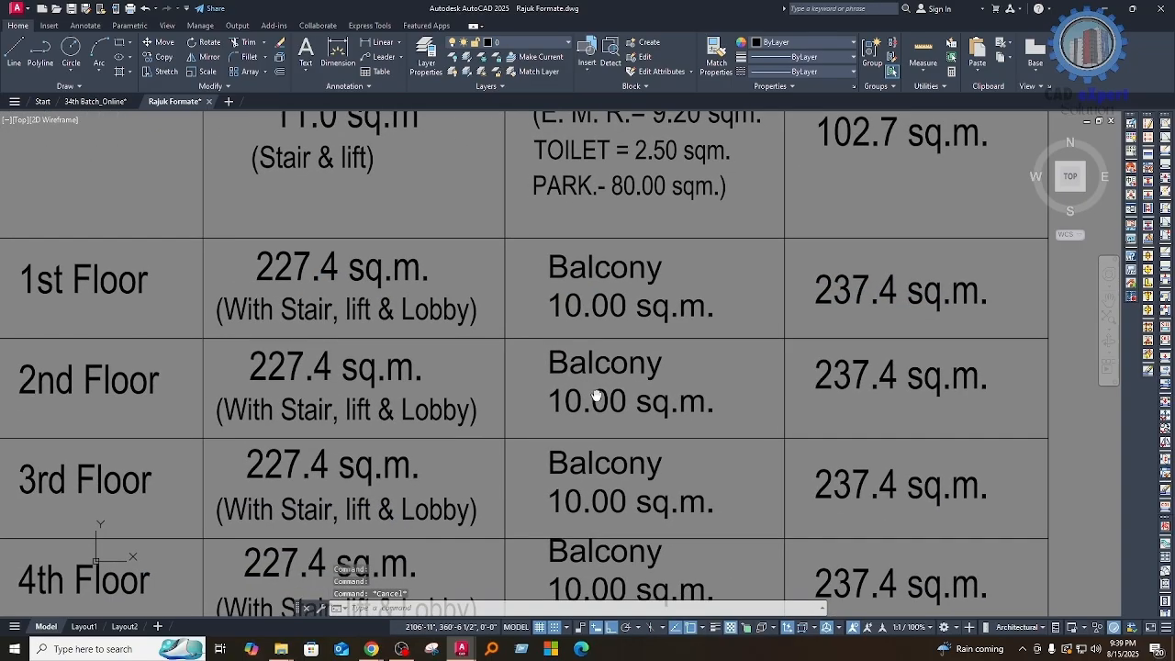
scroll(317, 301, down, 2)
middle_drag(181, 431, 184, 390)
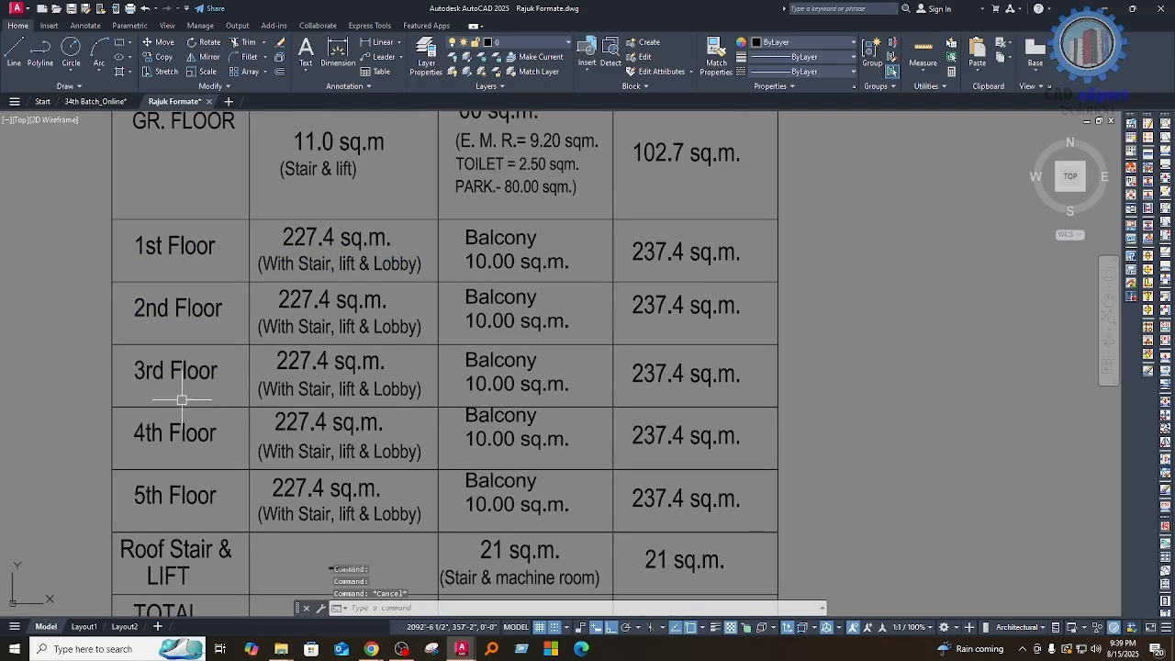
middle_drag(359, 477, 366, 437)
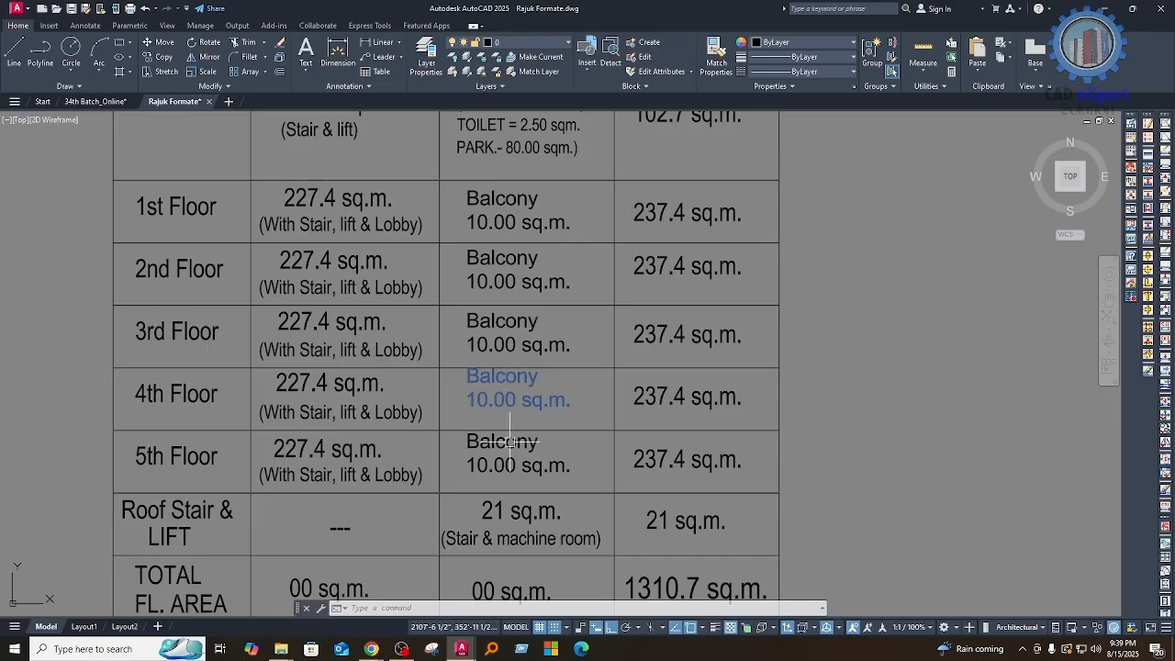
middle_drag(583, 495, 465, 471)
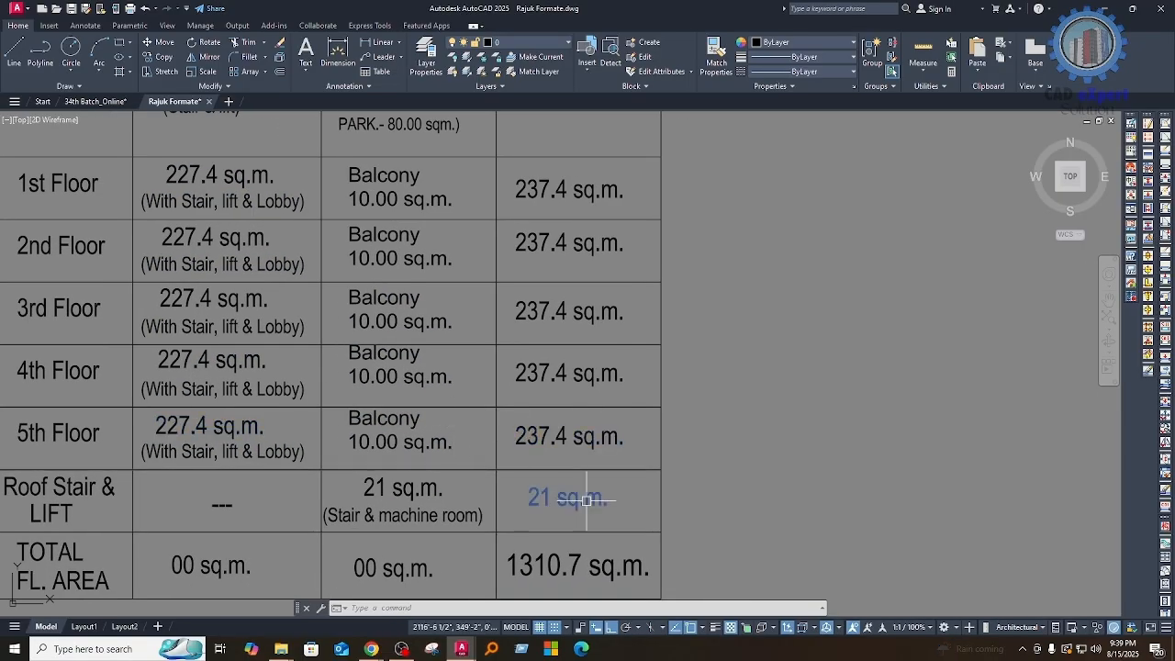
middle_drag(572, 490, 606, 404)
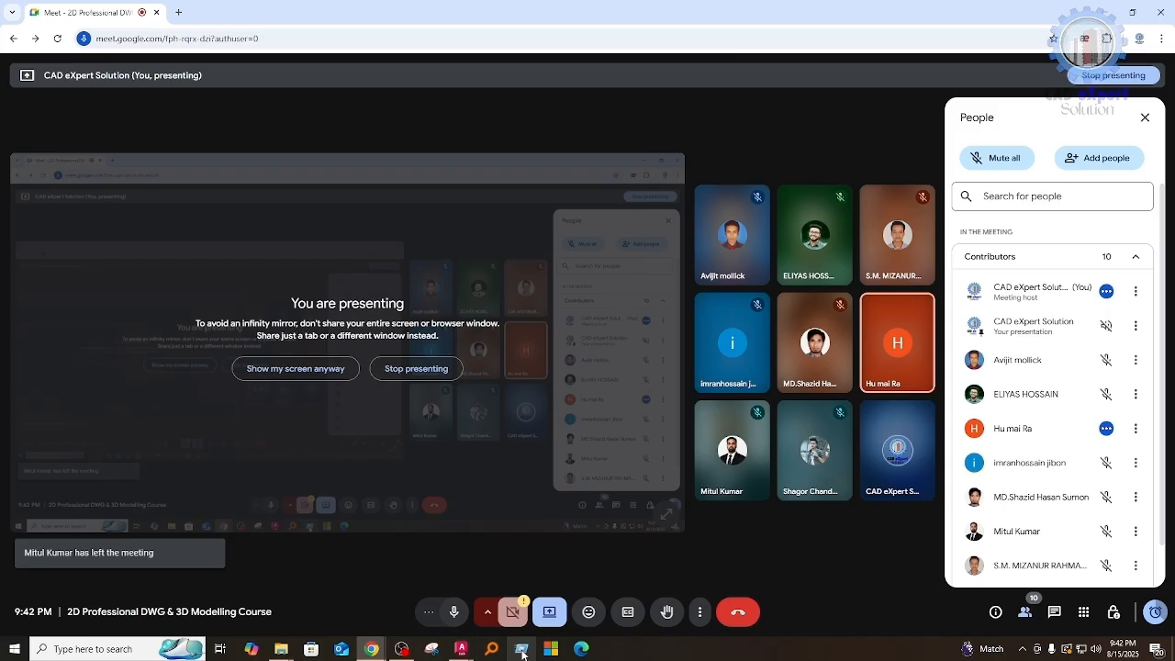
click(14, 653)
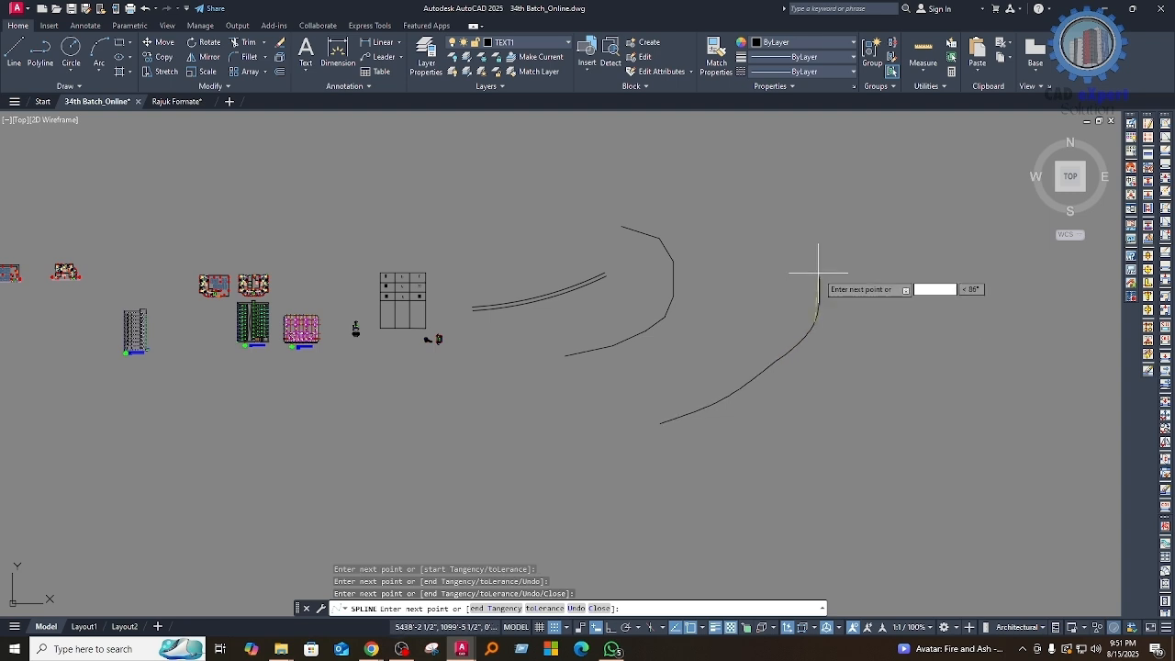
Step: Draw a long wavy spline in the empty space beyond the existing arc and polyline
click(921, 185)
middle_drag(1092, 285, 647, 303)
click(892, 245)
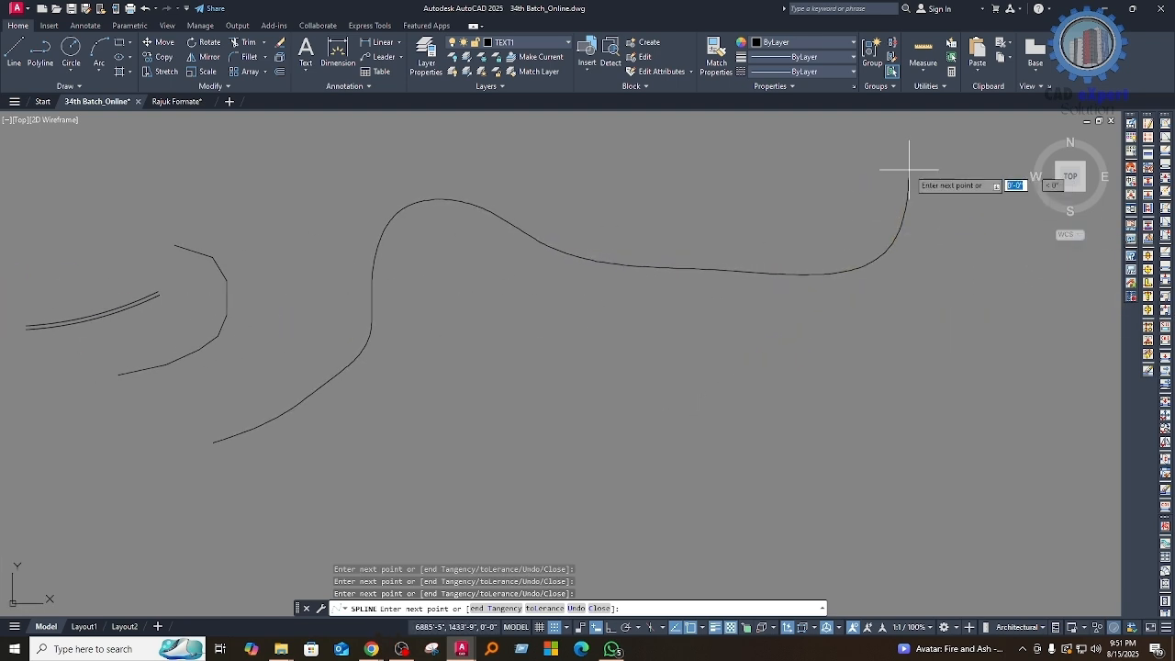
click(923, 146)
key(Return)
scroll(781, 412, down, 4)
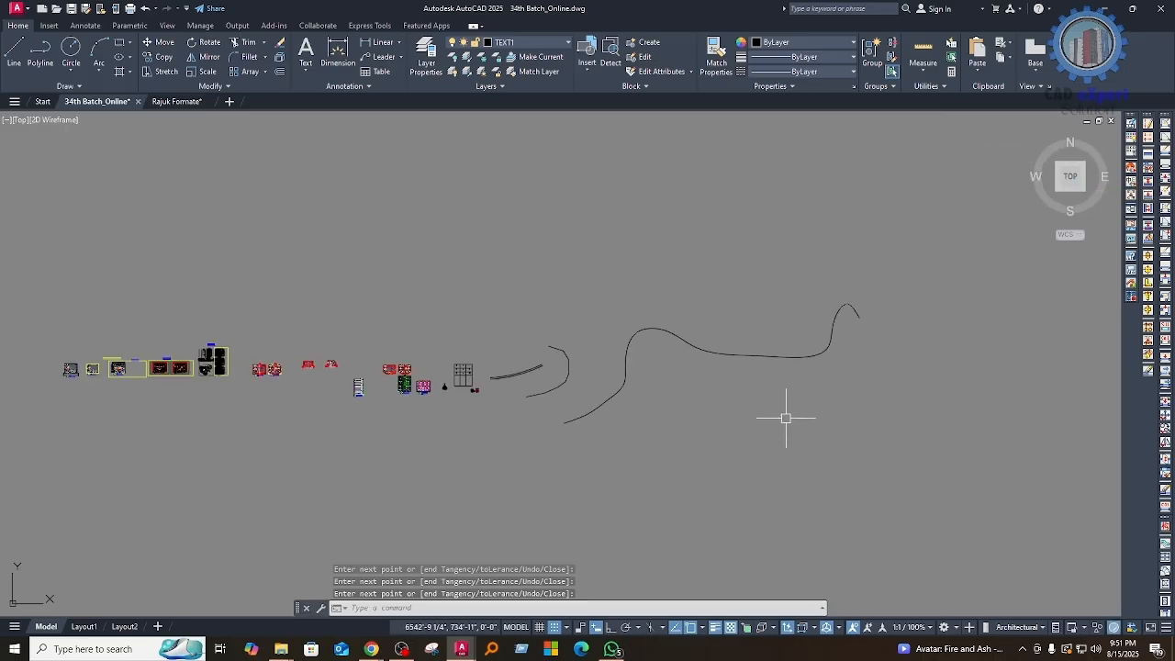
middle_drag(781, 412, 772, 438)
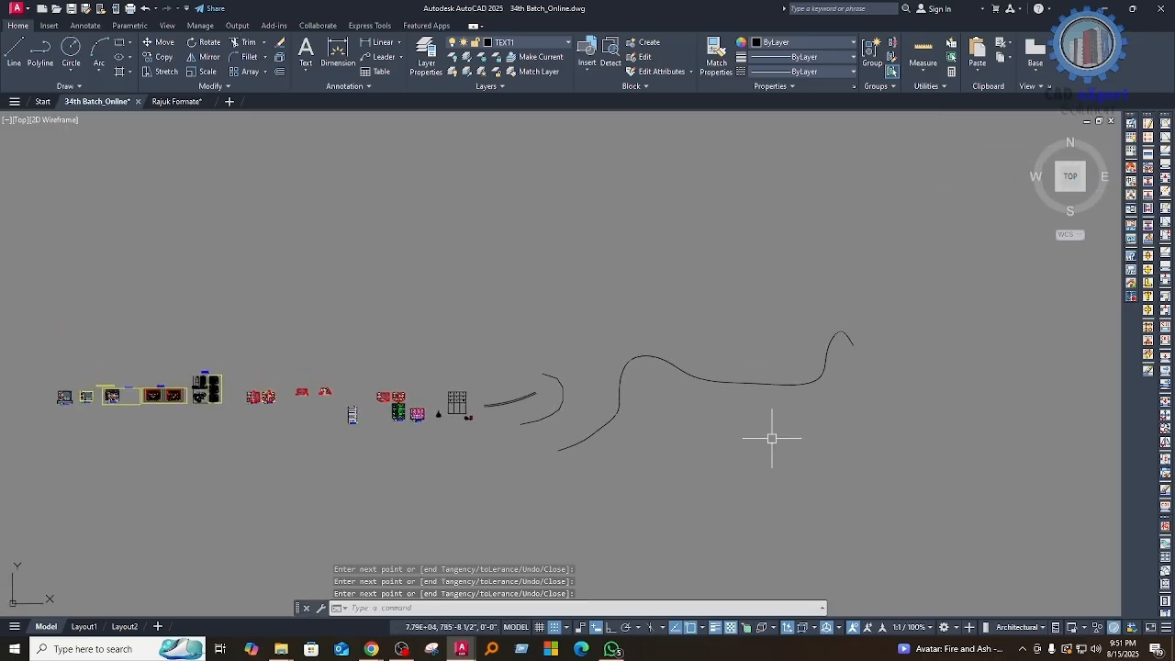
Step: Offset the long wavy spline by 10' to create a parallel curve
text(o)
key(Return)
key(Return)
click(681, 368)
click(621, 398)
Step: Inspect the spline and its offset copy along their full length, up to the far curved end
scroll(613, 410, up, 8)
scroll(616, 359, down, 3)
mouse_move(591, 543)
middle_down()
mouse_move(616, 359)
mouse_move(591, 464)
mouse_move(532, 551)
middle_up()
scroll(570, 364, up, 2)
middle_drag(658, 350, 404, 522)
scroll(587, 456, down, 4)
middle_drag(679, 472, 514, 404)
scroll(570, 413, up, 3)
scroll(551, 487, down, 6)
scroll(720, 395, up, 4)
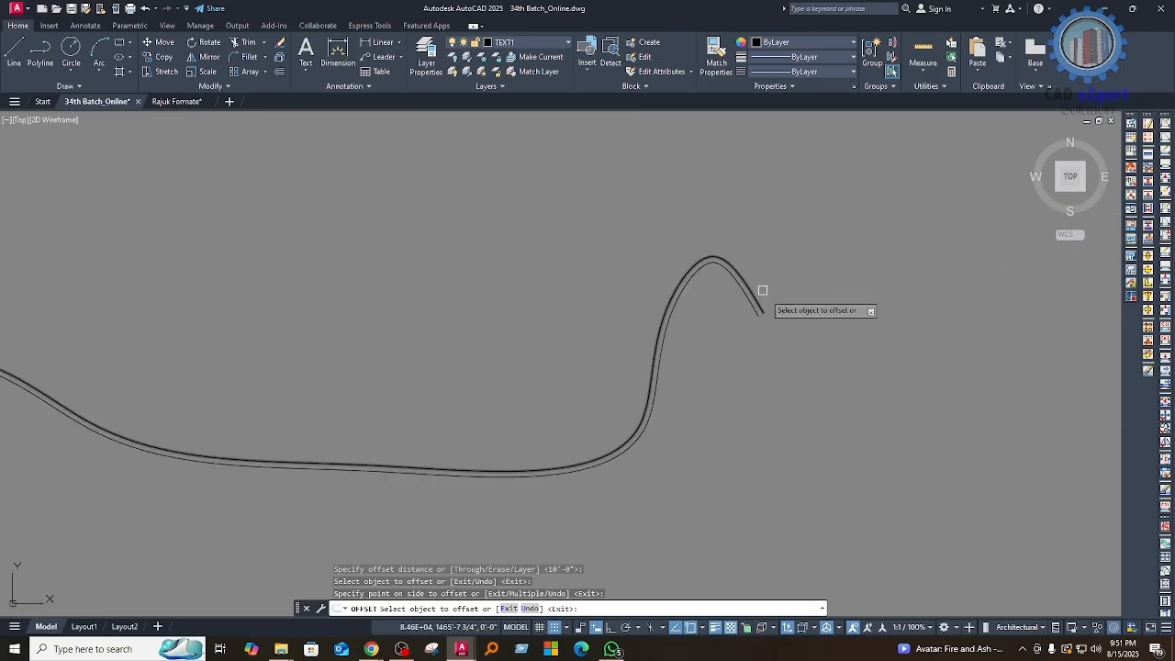
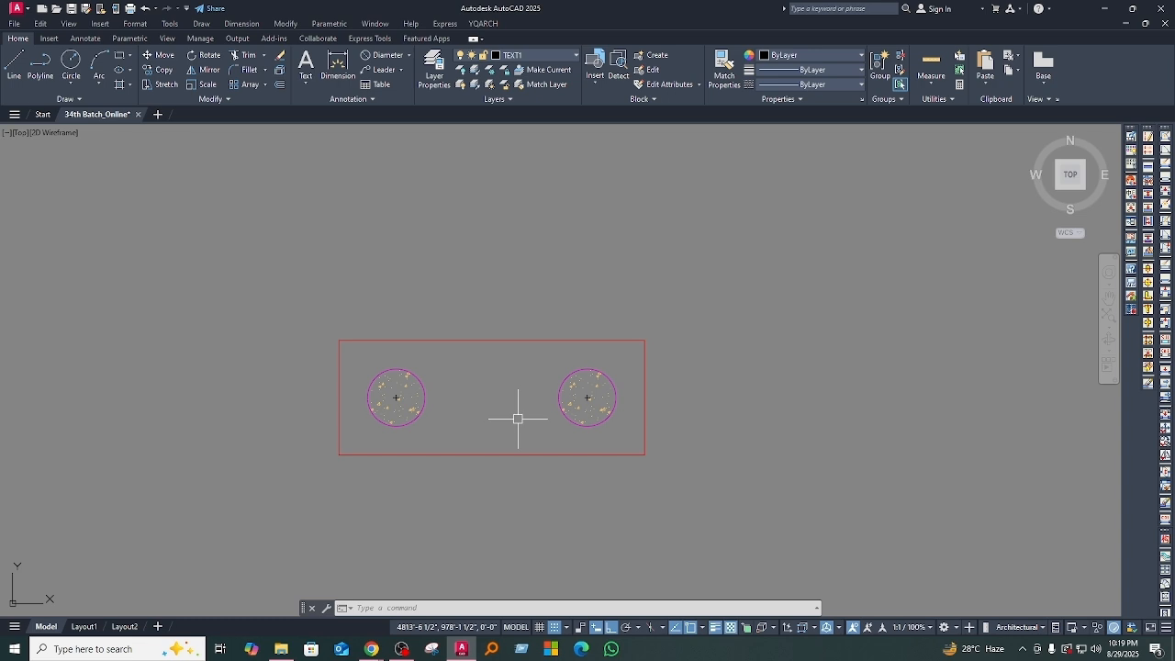
Step: Draw a horizontal line in the empty space between the rectangle with two hatched circles and the foundation plan
middle_drag(587, 458, 291, 389)
scroll(391, 415, down, 1)
middle_drag(560, 307, 530, 341)
text(l)
key(space)
click(499, 355)
click(734, 347)
key(Escape)
middle_drag(608, 345, 483, 396)
scroll(441, 368, down, 4)
scroll(384, 309, up, 4)
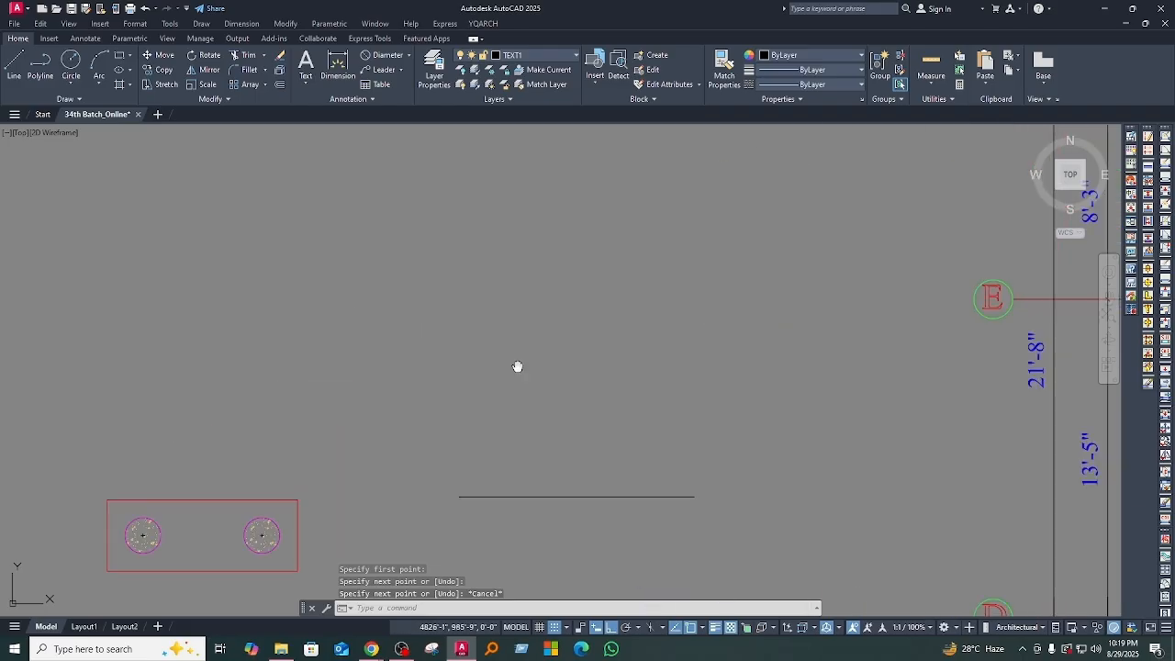
scroll(483, 353, down, 2)
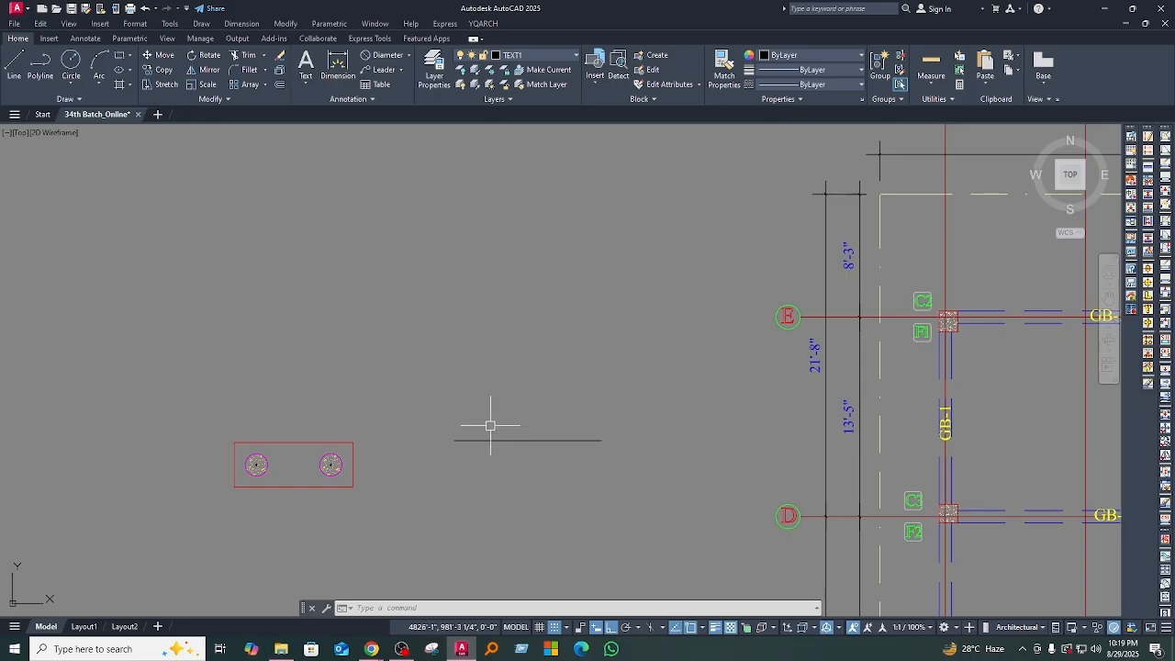
Step: Erase the horizontal line beside the rectangle with the two hatched circles
click(550, 482)
click(507, 420)
middle_drag(508, 459, 503, 389)
text(e)
key(space)
scroll(236, 437, up, 4)
middle_drag(401, 436, 408, 474)
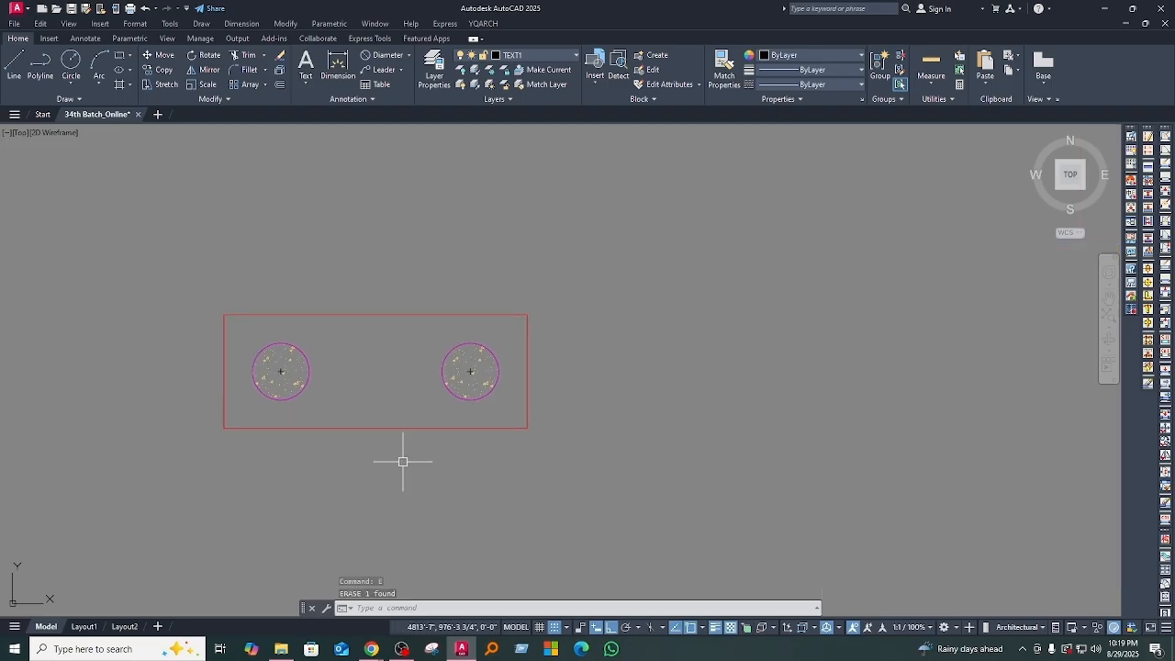
Step: Draw a construction line at an angle of 60° through the centre of the left hatched circle
text(xl)
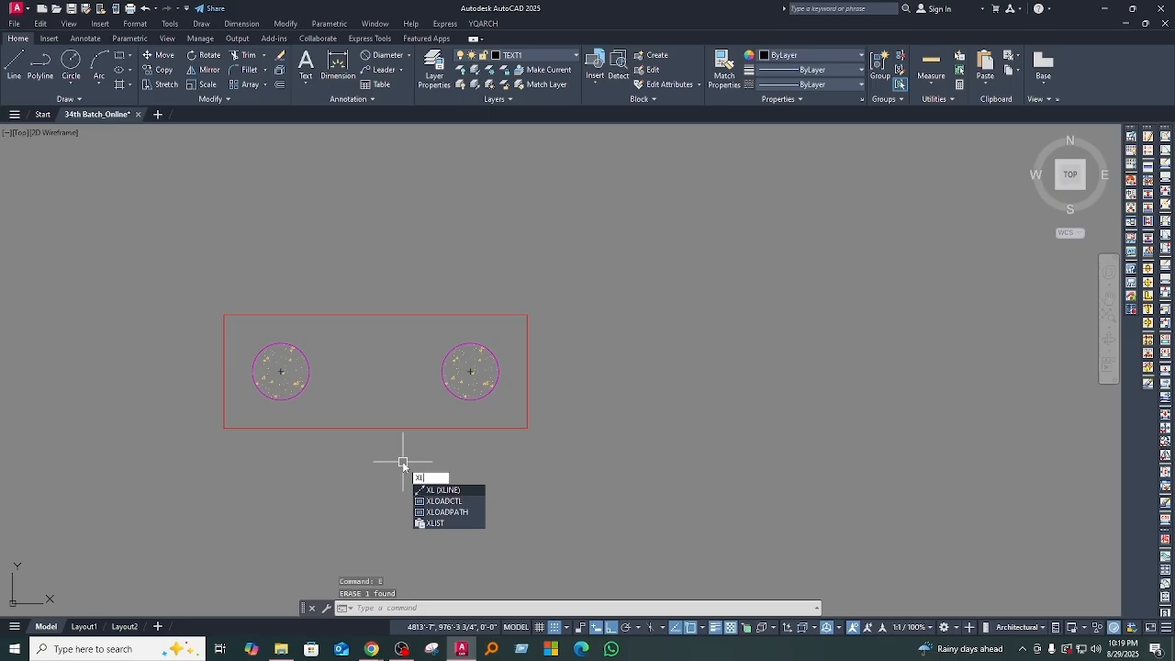
key(Return)
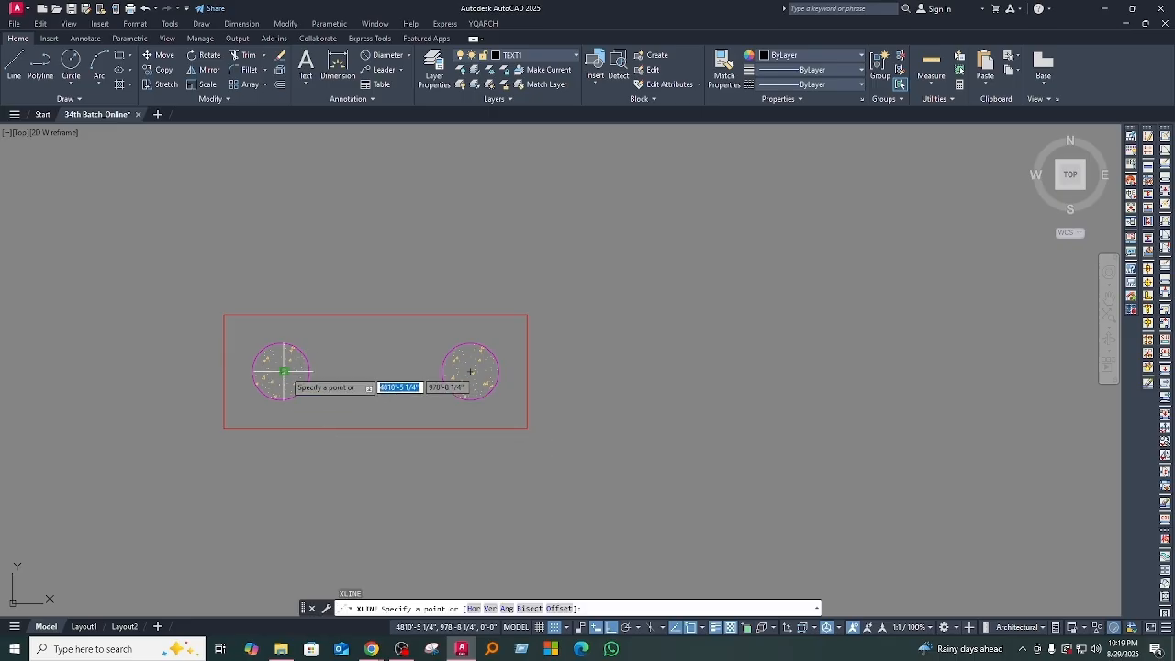
key(Return)
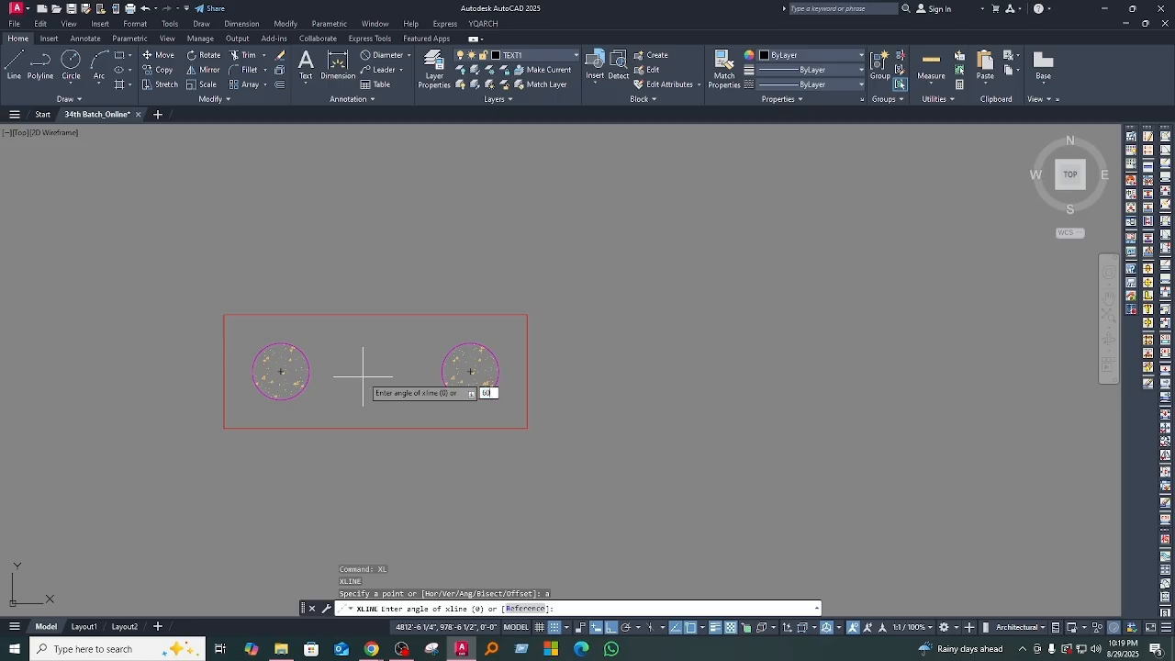
key(Return)
scroll(288, 372, up, 4)
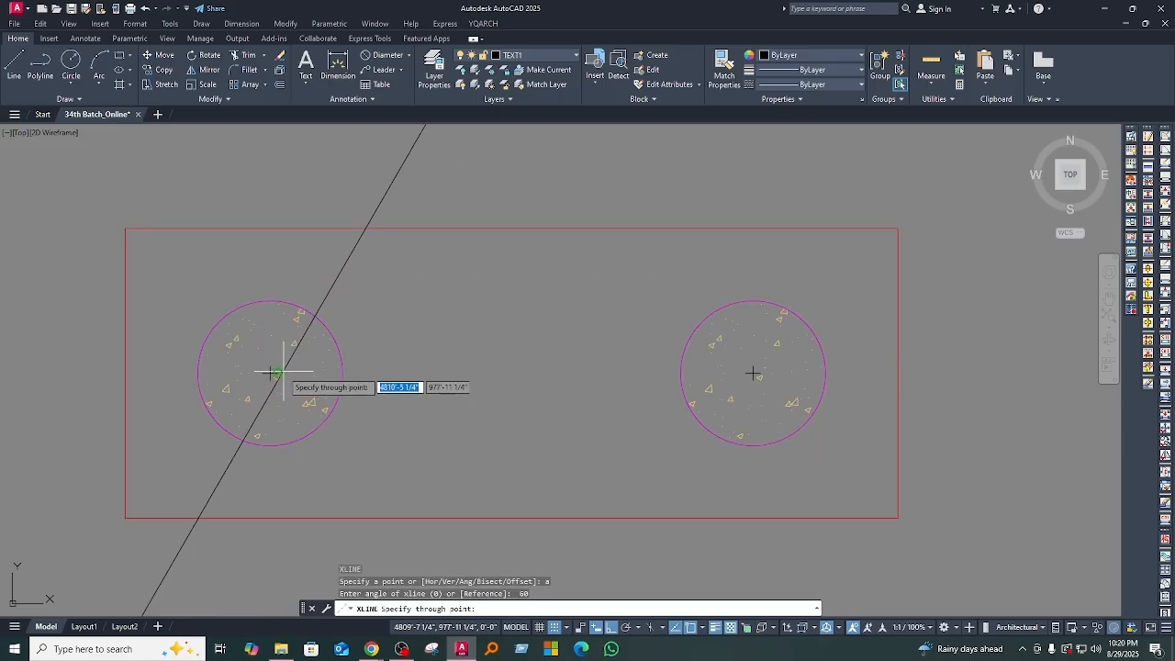
scroll(419, 414, down, 4)
middle_drag(419, 414, 431, 426)
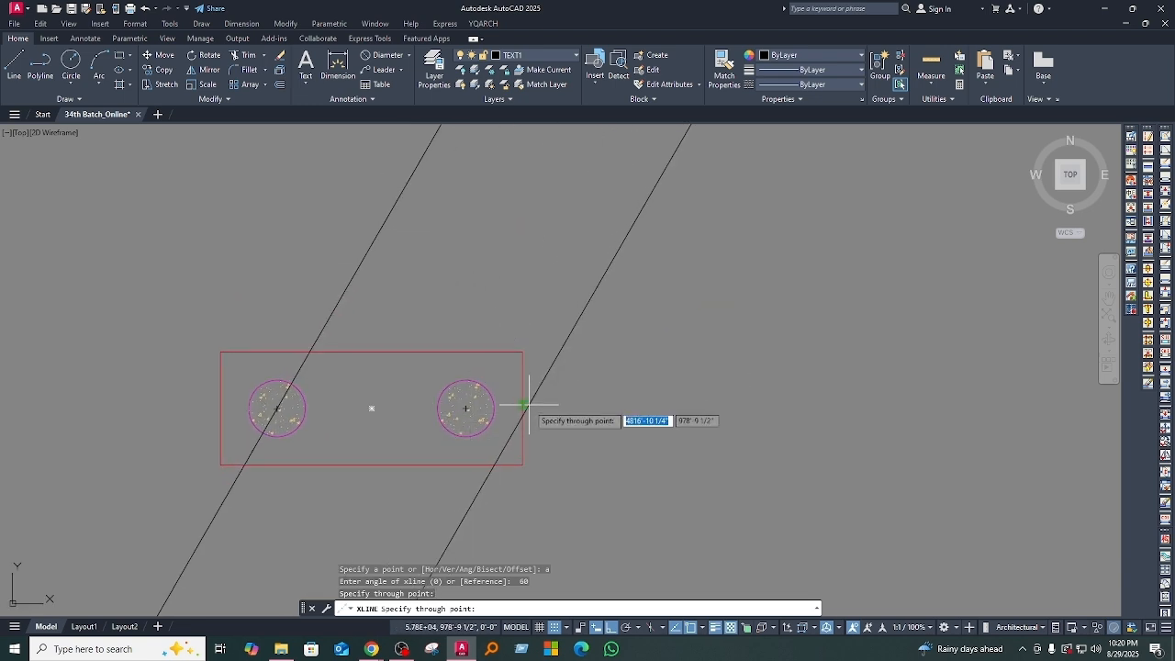
key(Escape)
key(Escape)
key(Escape)
middle_drag(430, 428, 459, 406)
text(X)
key(Escape)
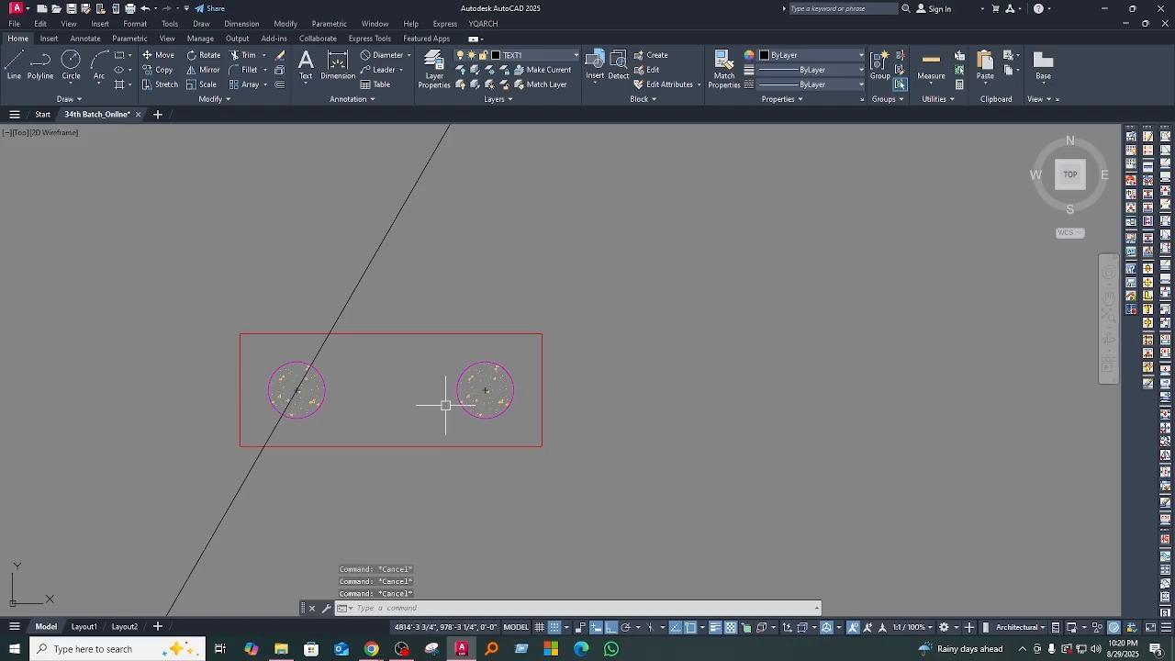
Step: Draw a construction line at an angle of -60° through the centre of the right hatched circle
key(Return)
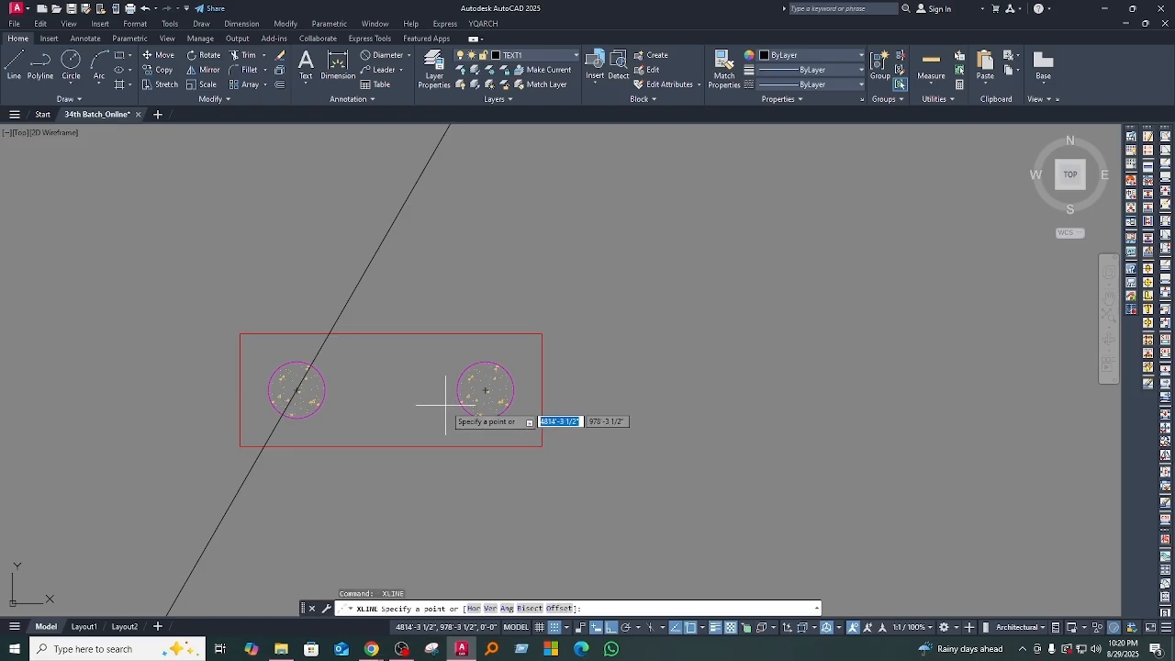
text(a)
key(Return)
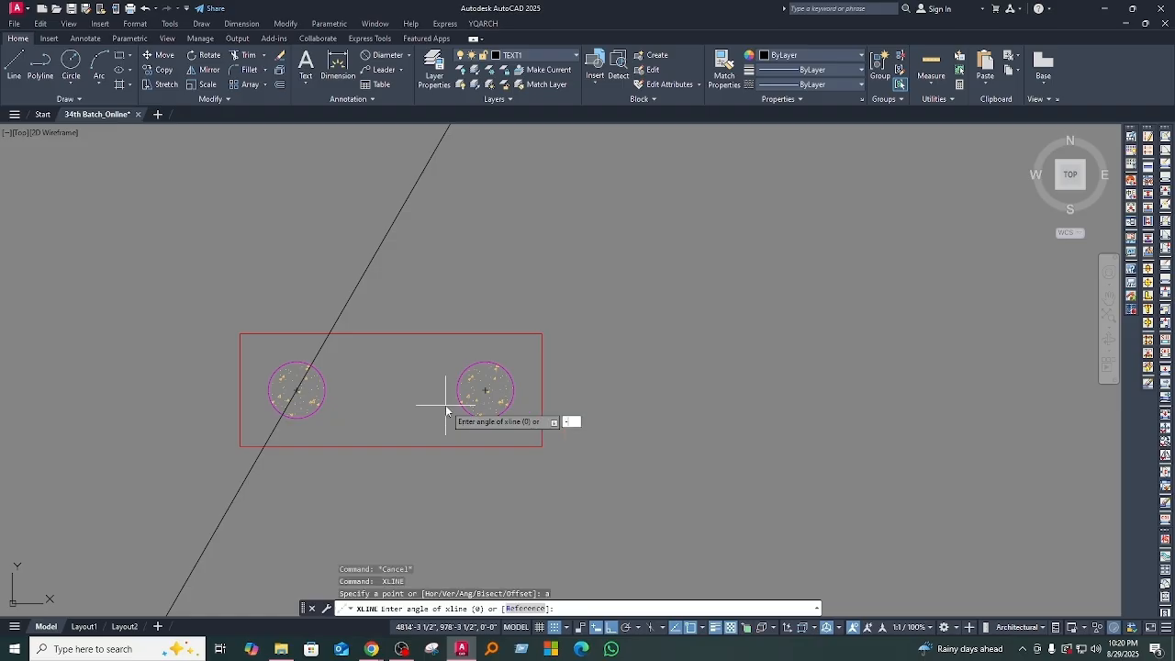
key(Return)
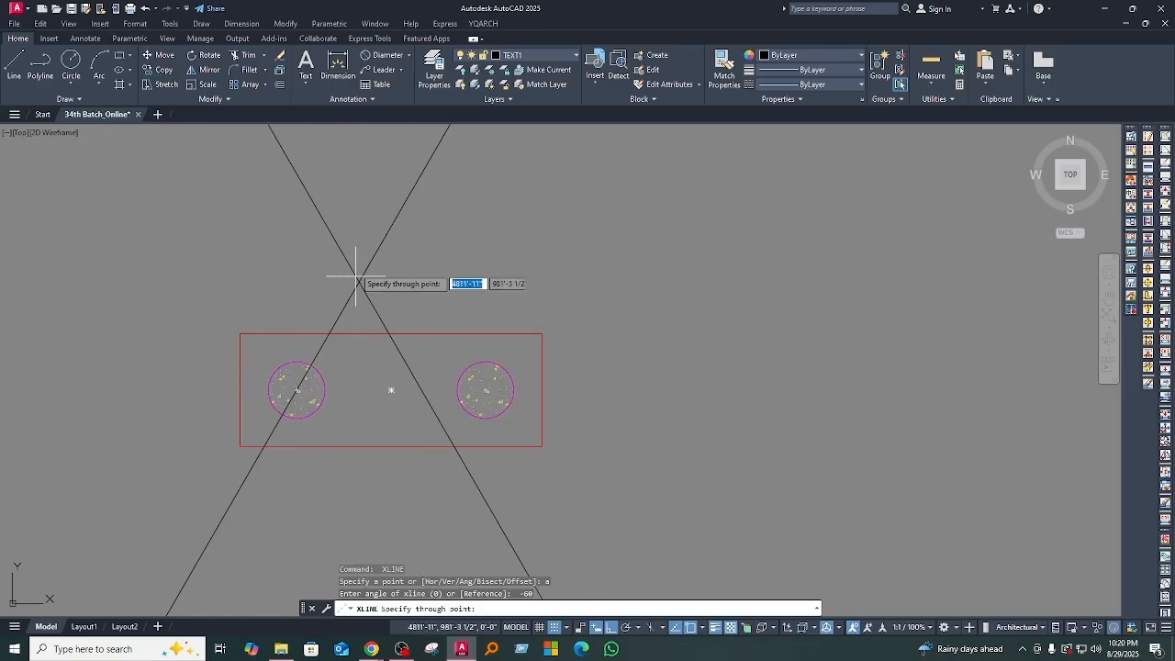
scroll(482, 420, up, 4)
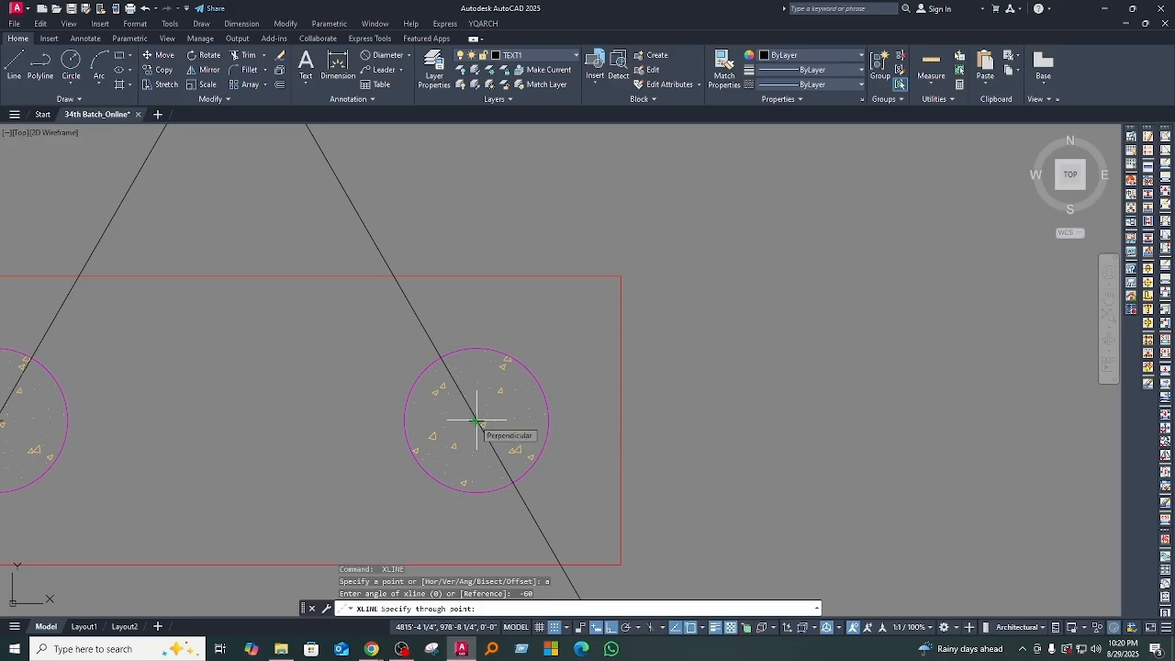
click(476, 421)
scroll(615, 418, down, 5)
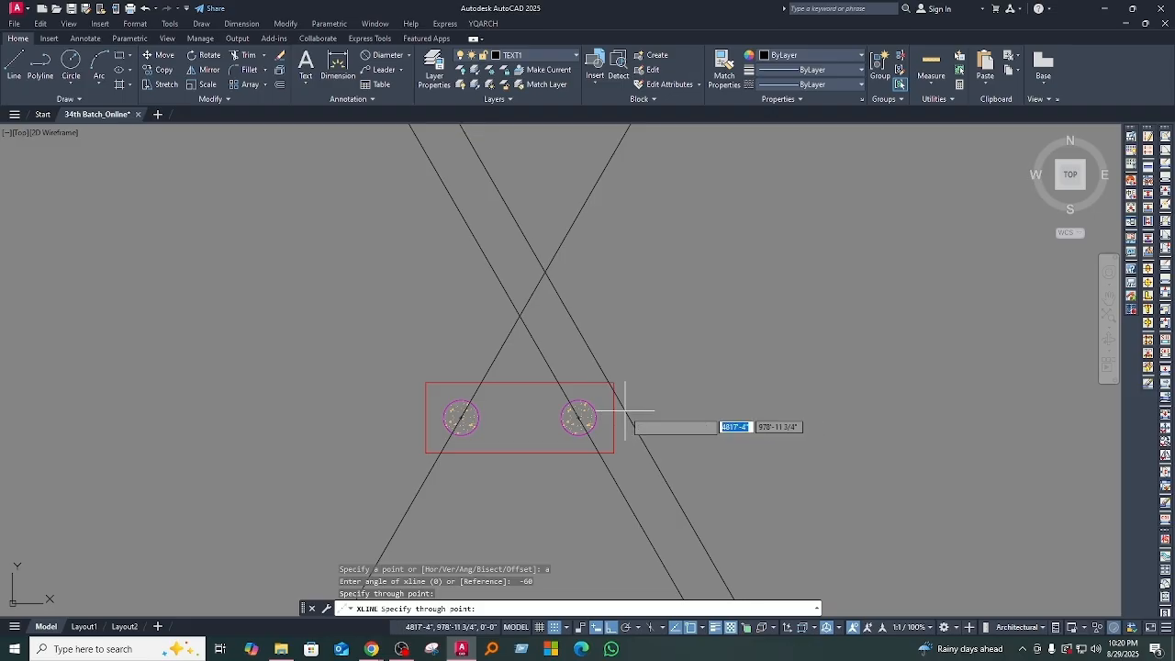
key(Return)
Step: Draw a line joining the centres of the two hatched circles as the triangle's base
text(l)
key(Return)
scroll(507, 432, up, 5)
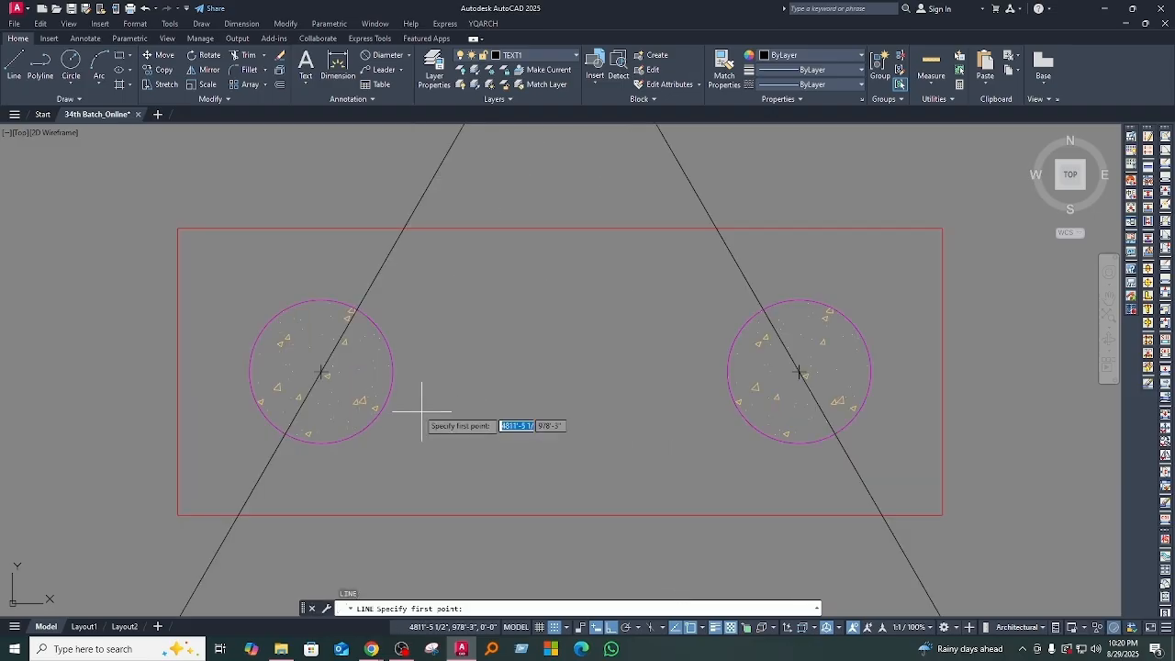
scroll(321, 372, up, 6)
click(322, 362)
scroll(551, 379, down, 8)
middle_drag(778, 397, 471, 407)
scroll(535, 393, up, 5)
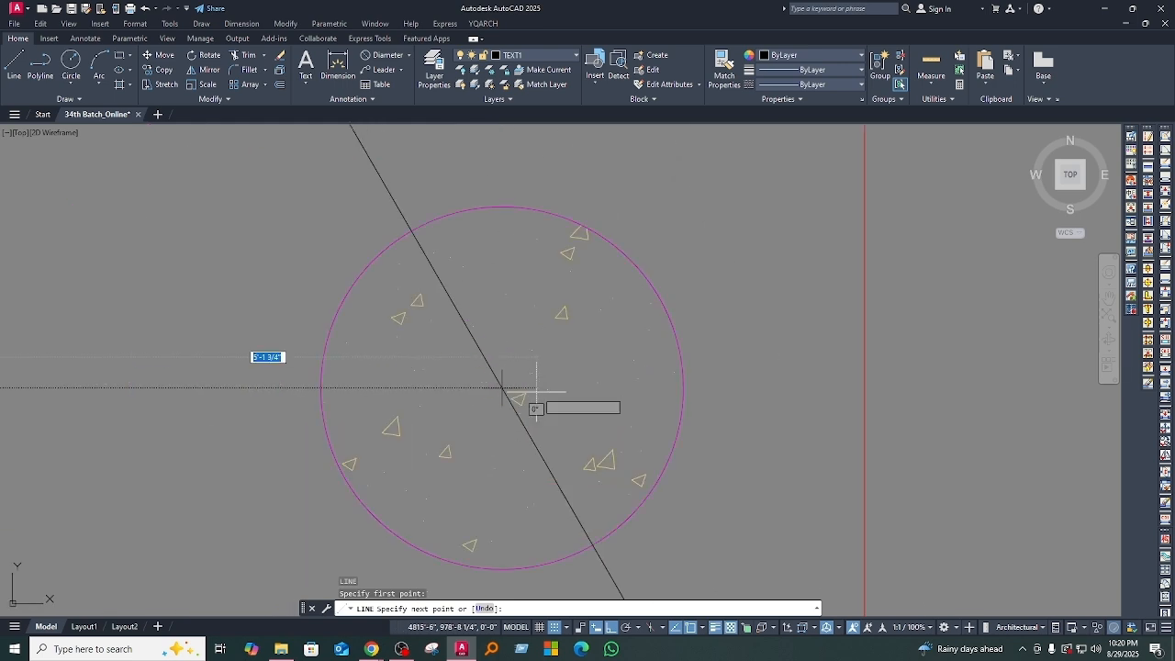
click(533, 389)
scroll(587, 401, down, 7)
key(Return)
scroll(488, 381, down, 6)
middle_drag(498, 395, 499, 389)
scroll(555, 420, up, 3)
middle_drag(554, 429, 551, 425)
Step: Trim both construction lines above their crossing point and below the red rectangle's lower edge
text(tr)
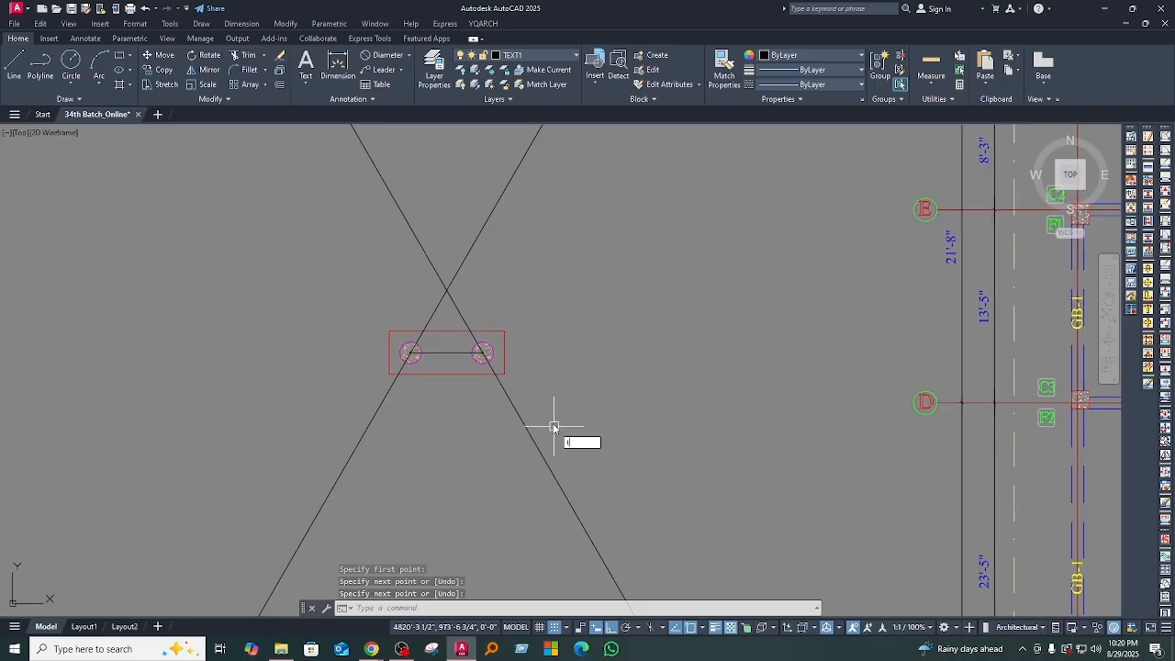
key(Return)
scroll(498, 388, up, 2)
click(327, 384)
middle_drag(441, 234, 435, 329)
drag(453, 305, 414, 277)
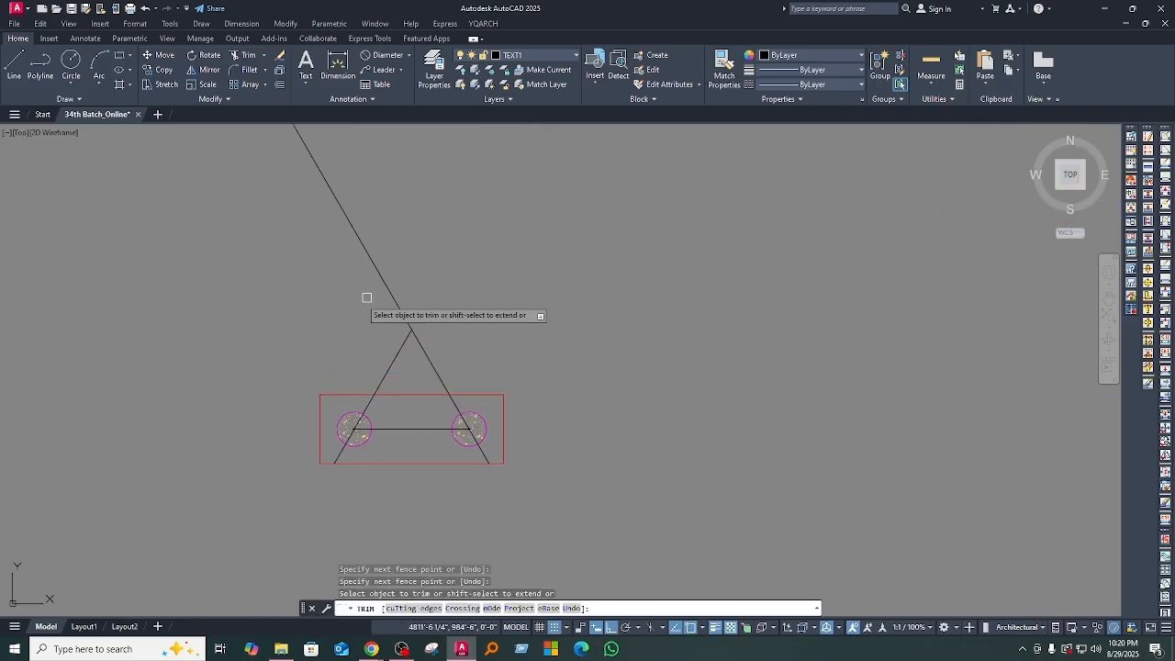
click(389, 291)
Step: Trim the lower tails of the two sloping lines back to the outlines of the hatched circles
middle_drag(462, 446, 490, 409)
scroll(472, 424, up, 4)
click(469, 410)
click(185, 403)
scroll(283, 401, up, 2)
middle_drag(290, 403, 332, 498)
key(space)
click(173, 409)
scroll(316, 498, down, 2)
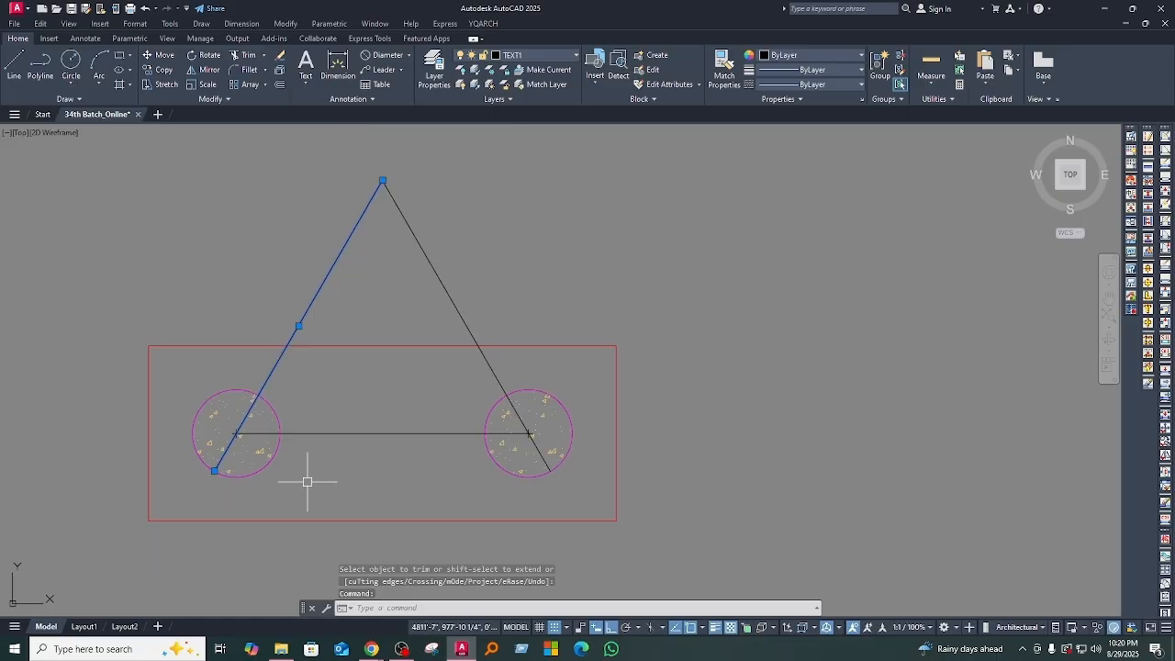
scroll(214, 471, up, 2)
click(219, 471)
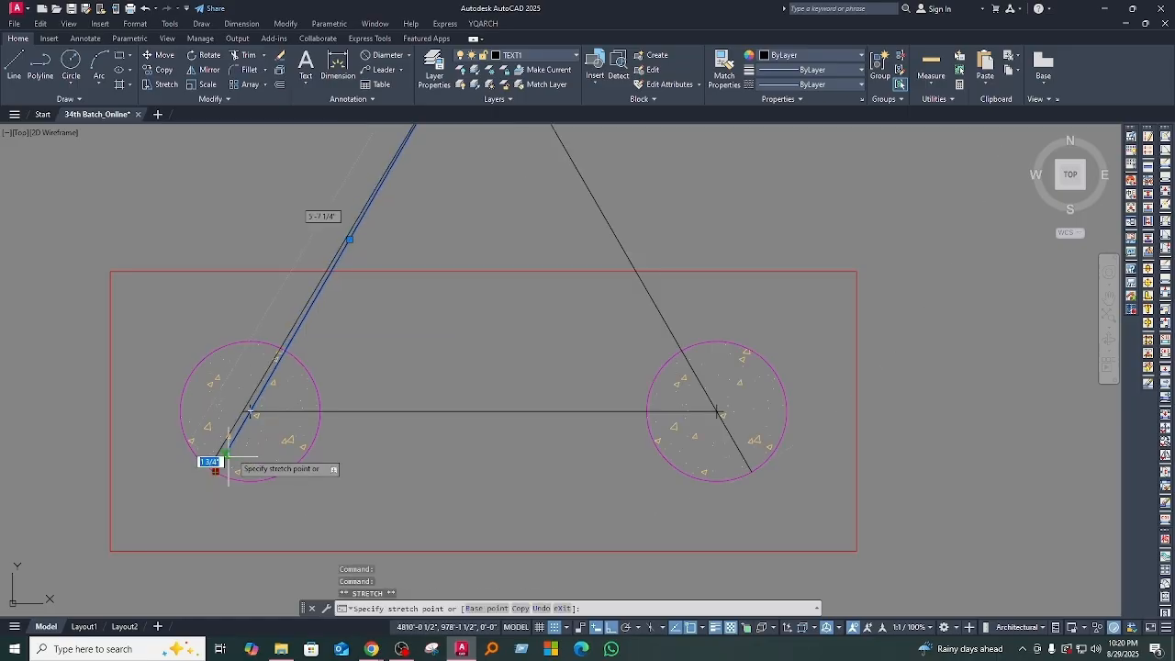
scroll(237, 415, up, 5)
key(Escape)
Step: Trim the remaining tails of the sloping lines inside the circles so the triangle ends at the circle centres
scroll(223, 419, down, 6)
scroll(542, 450, up, 5)
scroll(550, 462, up, 2)
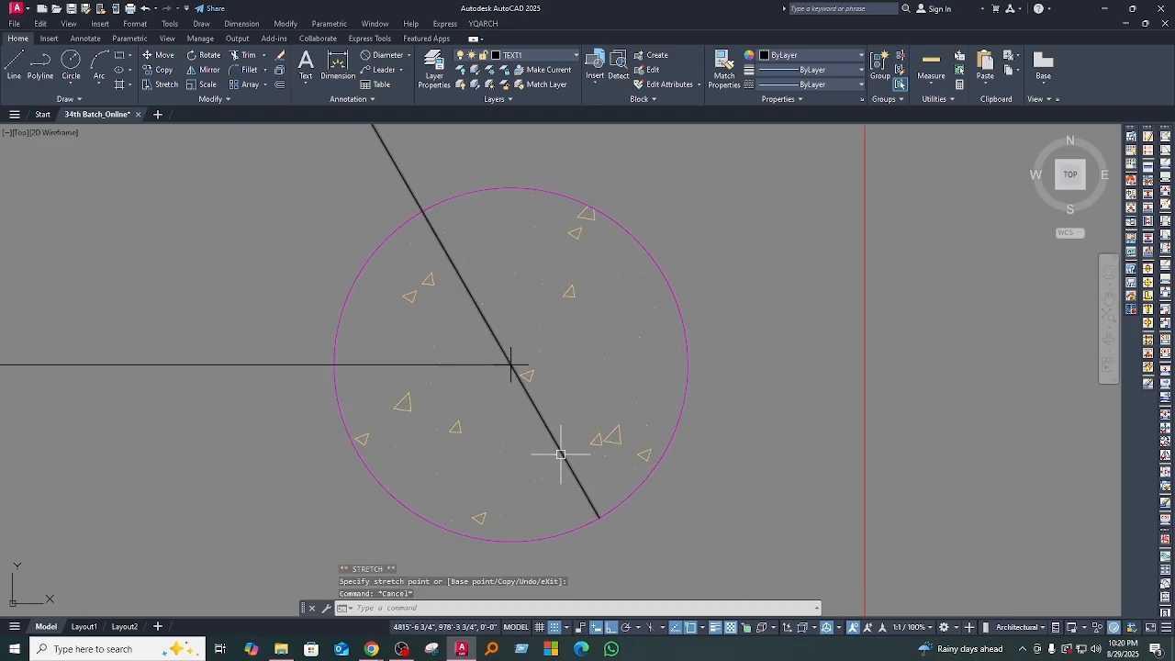
text(tr)
key(Return)
scroll(605, 481, down, 4)
key(Escape)
scroll(484, 471, down, 3)
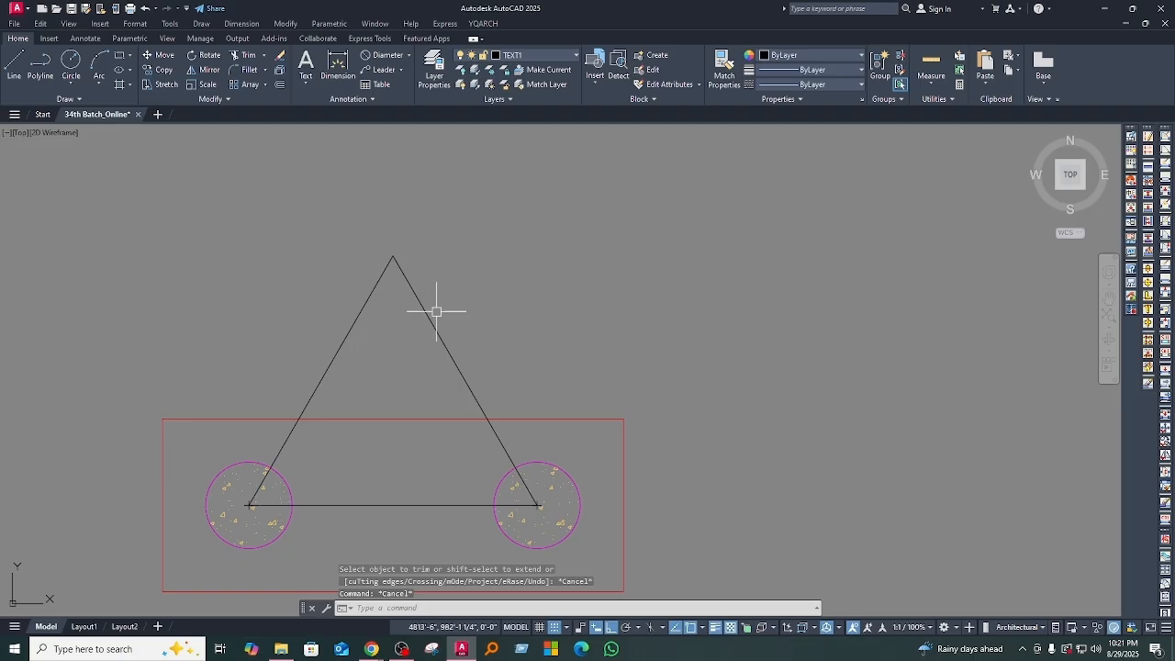
click(498, 358)
click(327, 320)
click(419, 524)
key(Escape)
key(Escape)
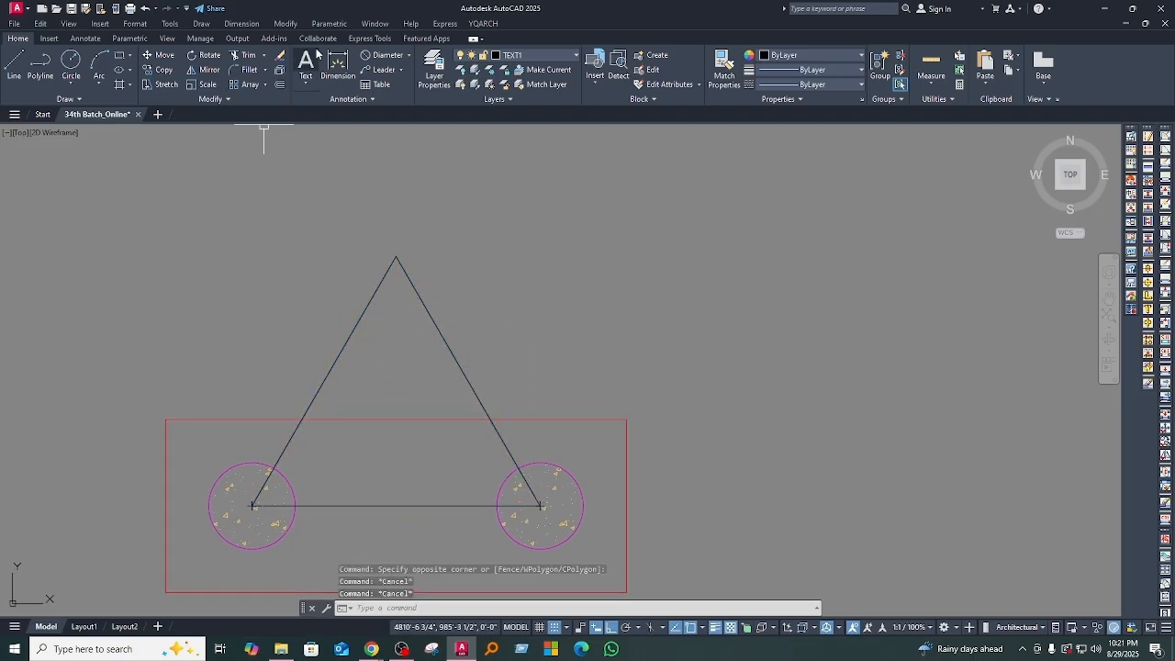
Step: Add an aligned dimension along the outside of the triangle's right sloping side
click(410, 56)
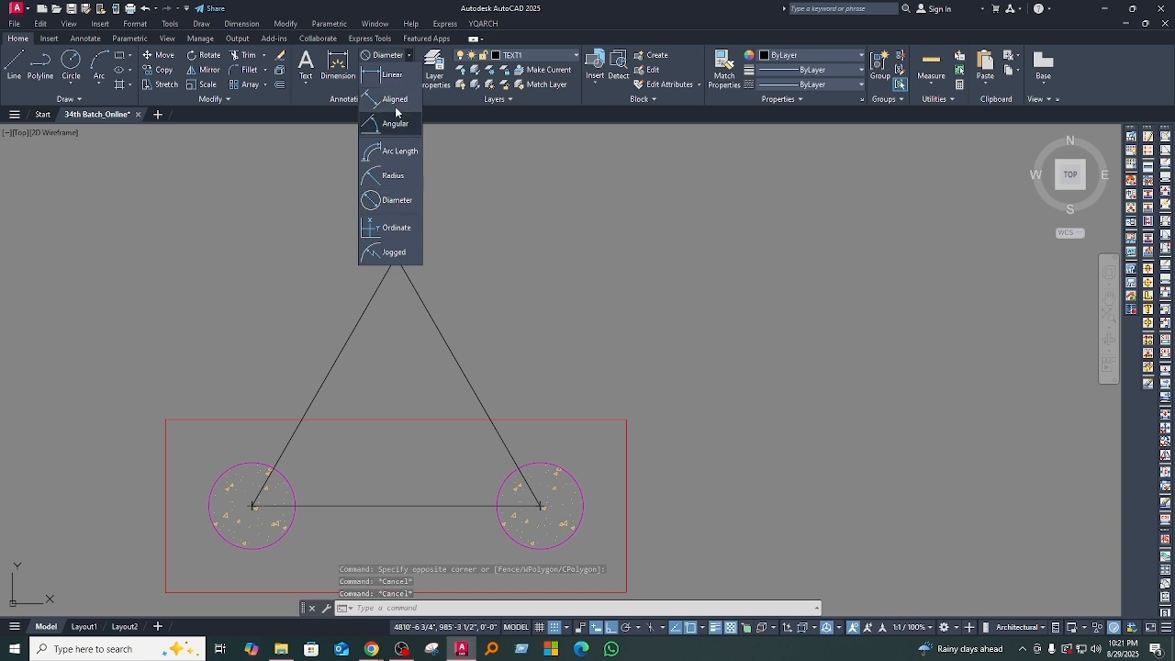
click(394, 100)
key(Return)
click(460, 360)
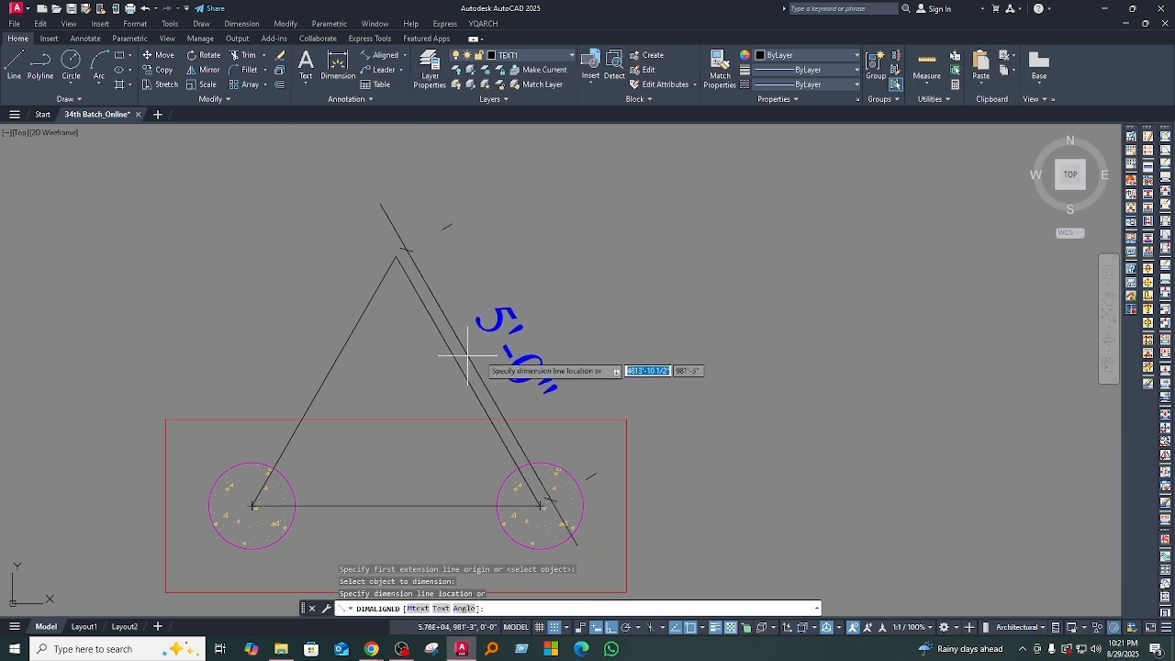
click(493, 353)
key(Return)
Step: Add aligned dimensions to the triangle's left sloping side and its base
key(Return)
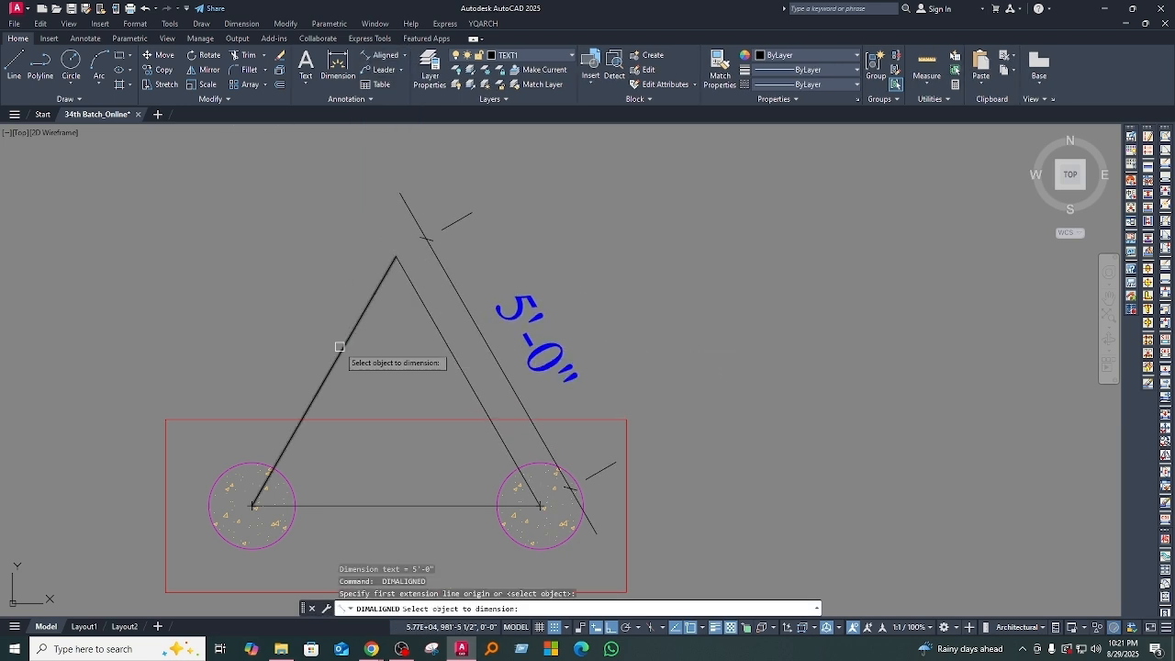
click(343, 340)
click(310, 333)
middle_drag(382, 389, 354, 328)
key(Return)
key(Return)
click(379, 444)
click(377, 503)
mouse_move(497, 274)
middle_down()
mouse_move(498, 246)
mouse_move(525, 356)
middle_up()
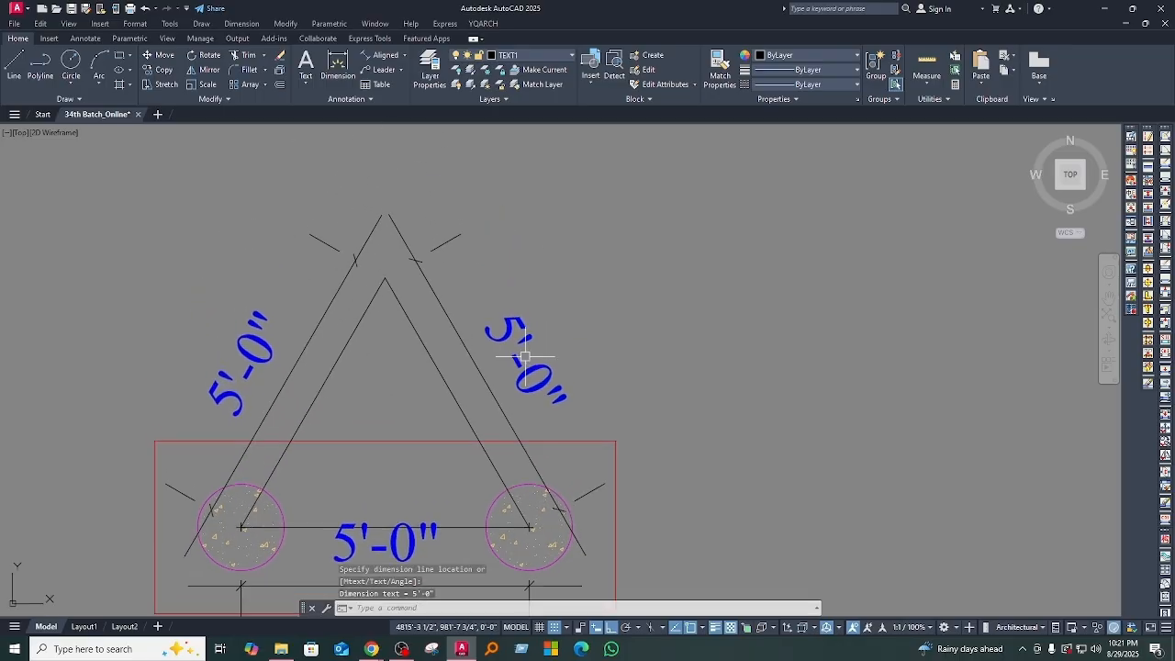
Step: Copy the right hatched circle from its centre to the apex of the triangle
click(524, 491)
scroll(528, 496, down, 2)
text(co)
key(Return)
click(519, 521)
scroll(523, 525, down, 4)
click(438, 424)
scroll(524, 419, down, 3)
key(Escape)
scroll(520, 462, up, 3)
middle_drag(521, 462, 504, 415)
scroll(504, 415, up, 2)
click(666, 425)
click(213, 464)
middle_drag(436, 486, 420, 334)
scroll(390, 413, down, 4)
scroll(412, 413, up, 4)
click(414, 423)
click(393, 377)
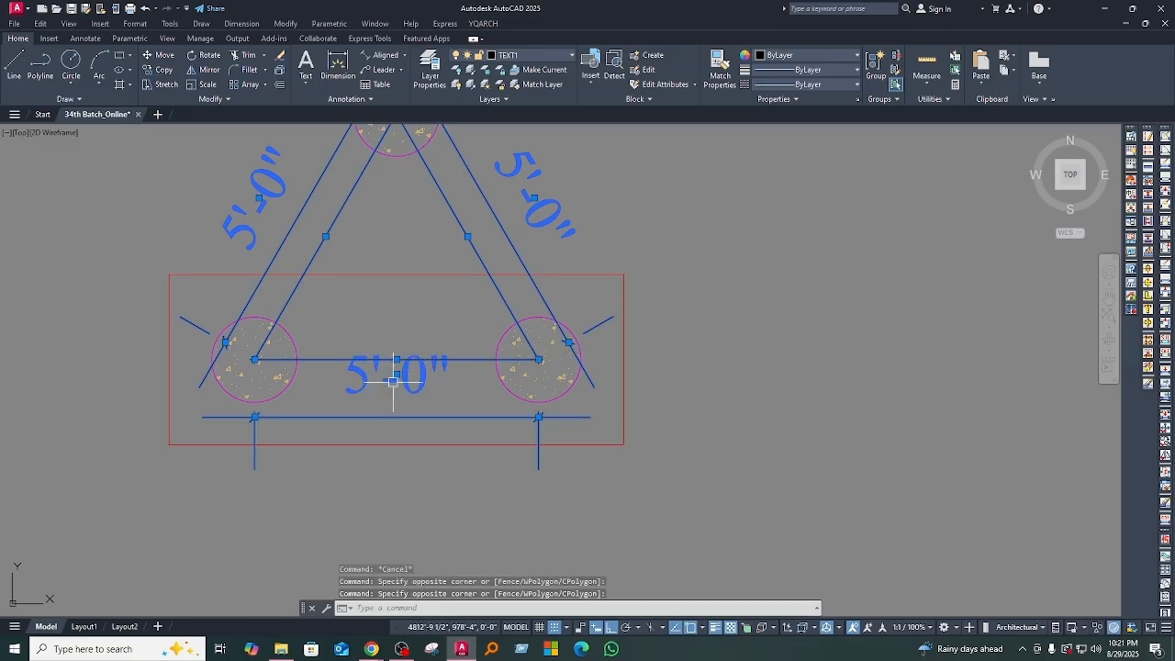
middle_drag(393, 378, 384, 428)
key(Escape)
key(Escape)
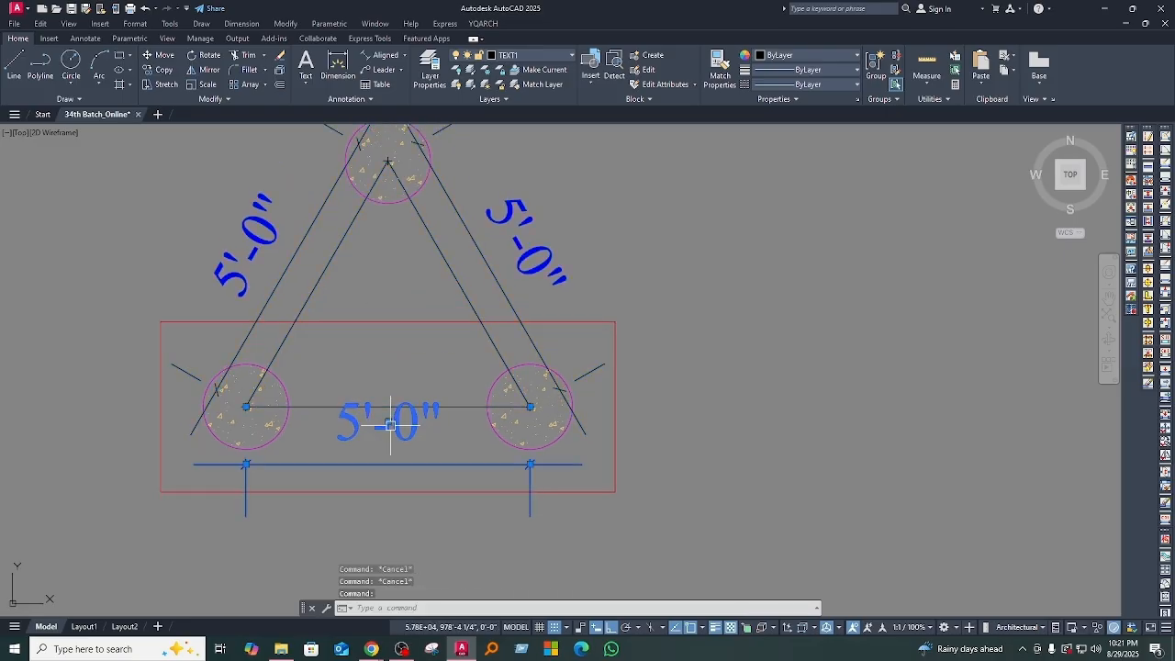
Step: Erase the three aligned dimensions around the triangle
click(277, 281)
click(480, 236)
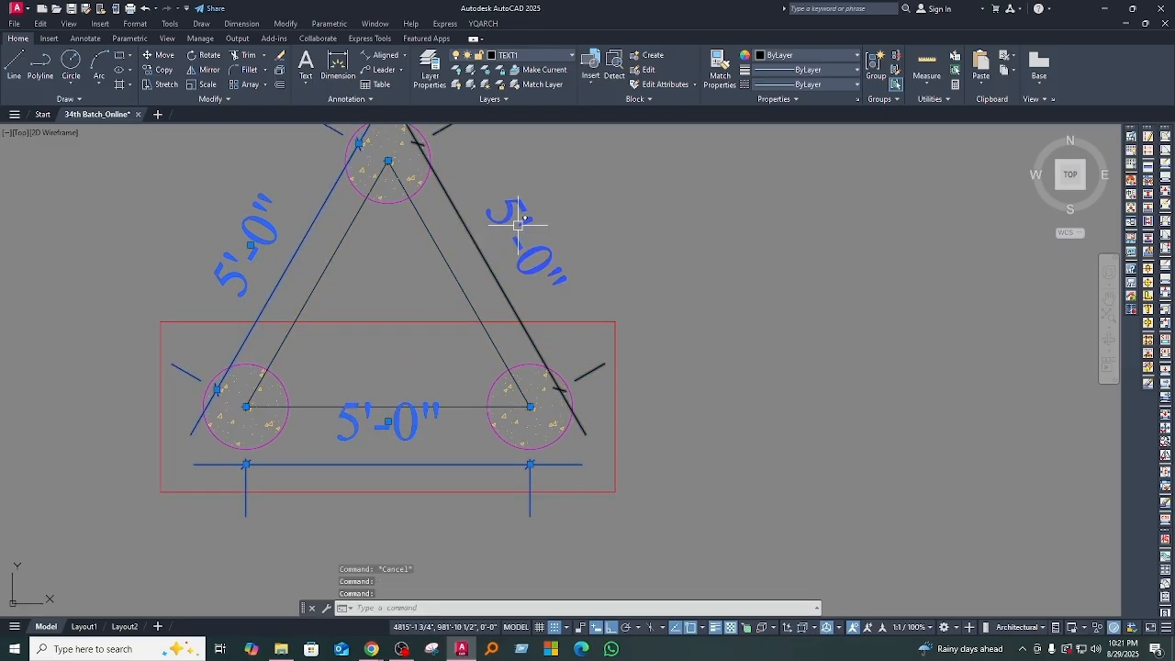
mouse_move(472, 283)
middle_down()
mouse_move(440, 381)
mouse_move(476, 395)
mouse_move(489, 373)
middle_up()
text(E)
key(Return)
scroll(422, 381, down, 2)
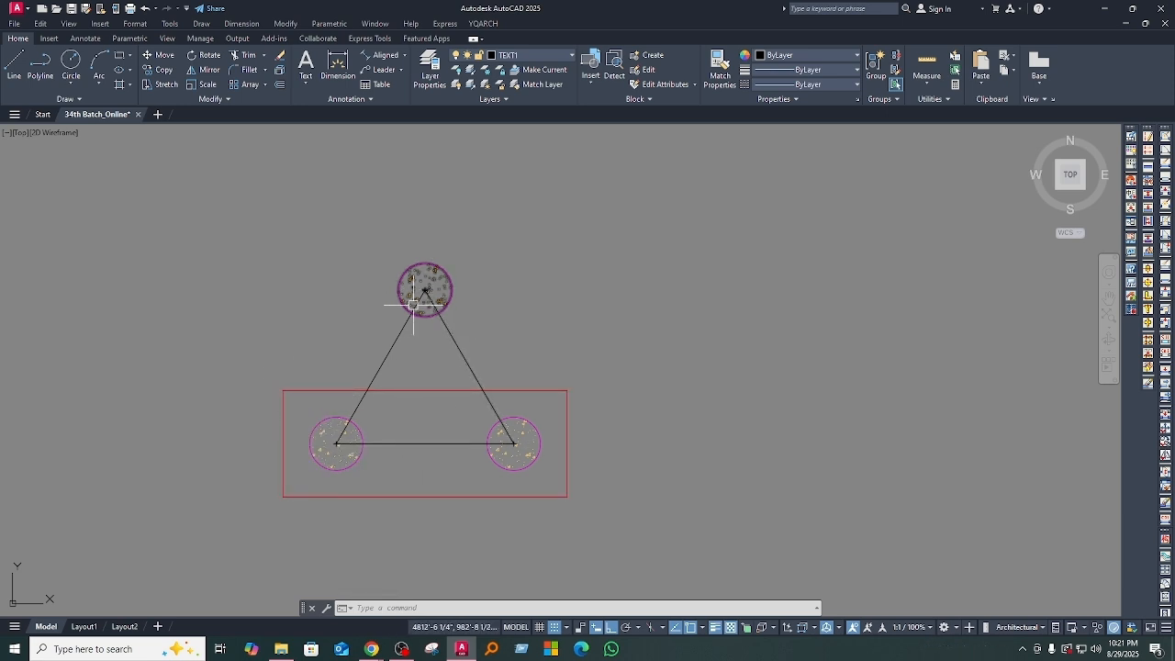
Step: Offset the triangle's two sloping sides outward by 1'-6"
middle_drag(473, 403, 464, 464)
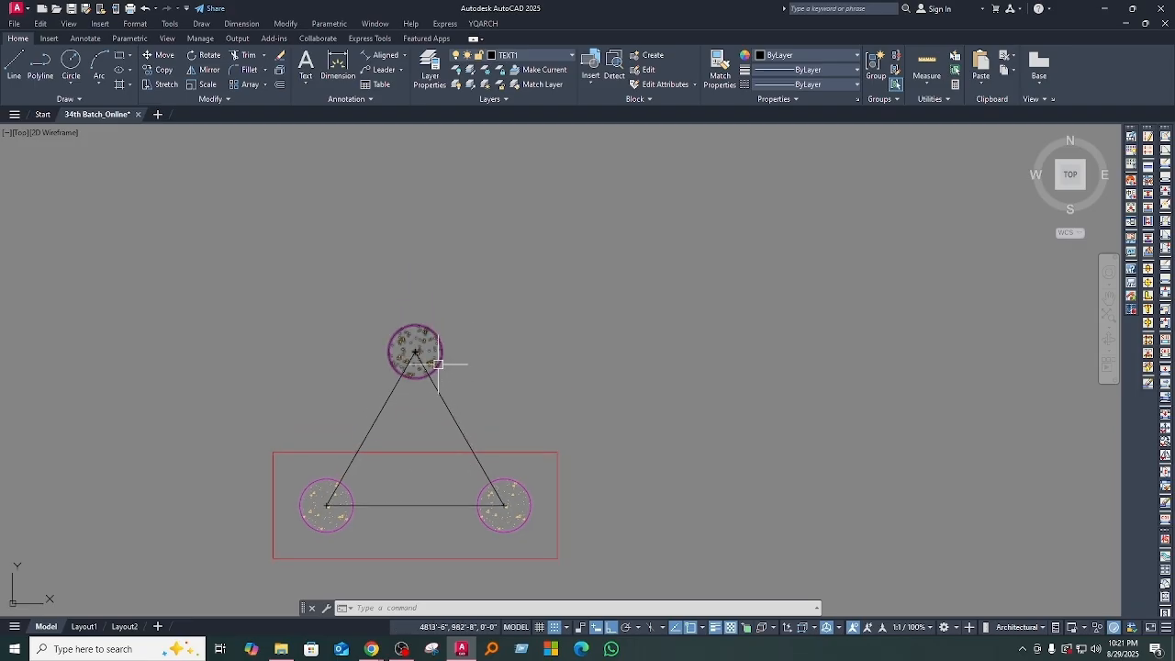
mouse_move(471, 420)
middle_down()
mouse_move(468, 455)
mouse_move(421, 390)
middle_up()
text(o)
key(Return)
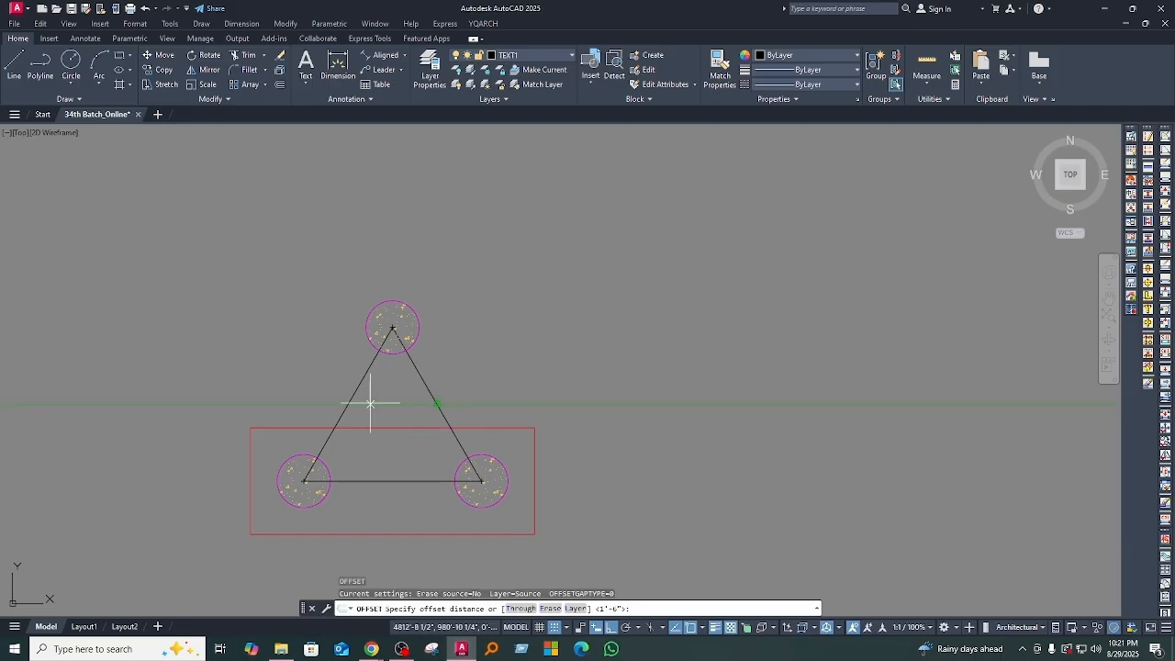
key(Return)
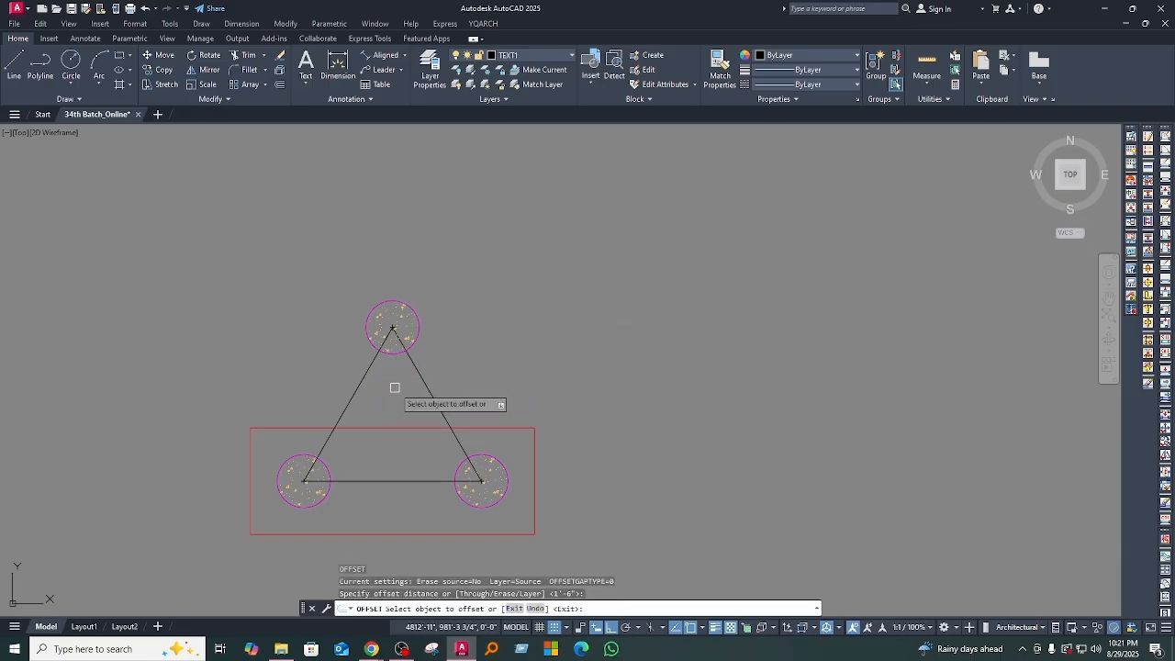
click(419, 372)
click(587, 321)
click(368, 369)
click(278, 328)
middle_drag(512, 359, 502, 348)
key(Escape)
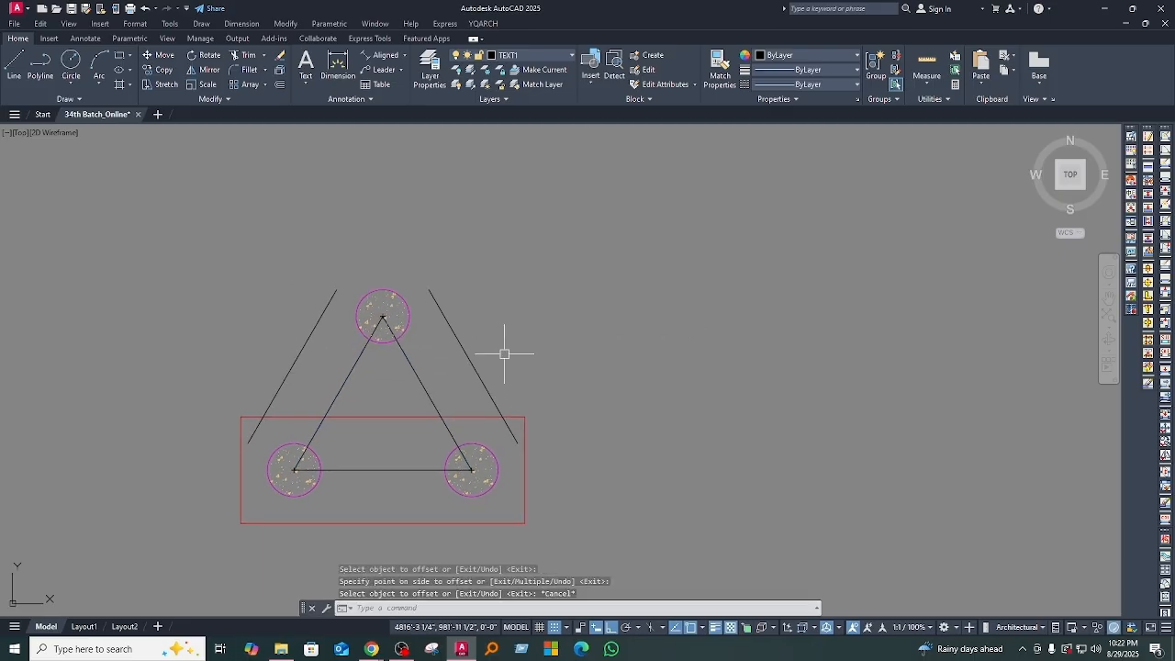
Step: Extend the lower ends of both outer sloping lines to the red rectangle's vertical sides
middle_drag(548, 469, 550, 408)
middle_drag(328, 380, 328, 424)
text(x)
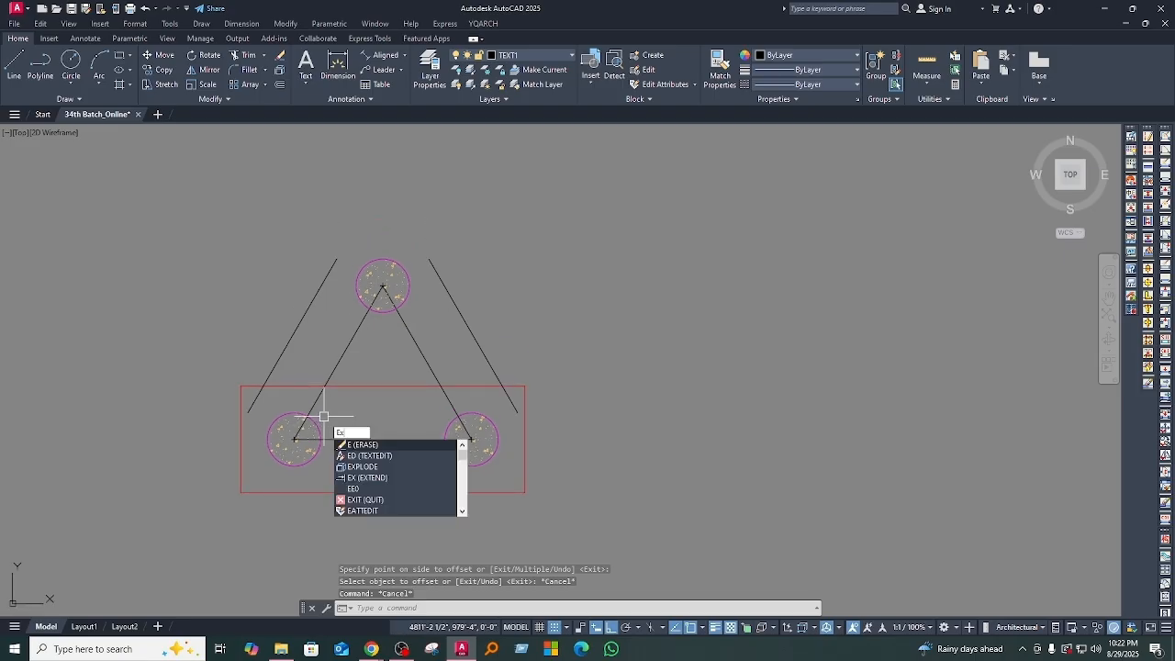
key(Return)
click(275, 365)
click(476, 343)
middle_drag(596, 431, 598, 456)
key(Escape)
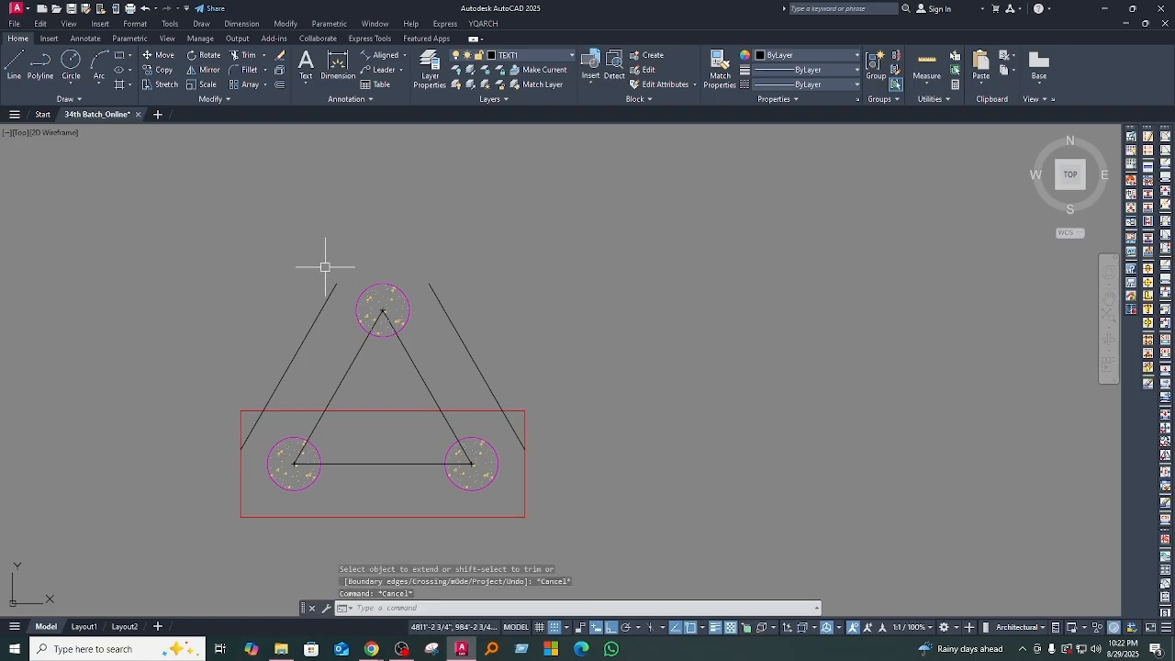
middle_drag(477, 417, 475, 402)
text(ex)
key(Return)
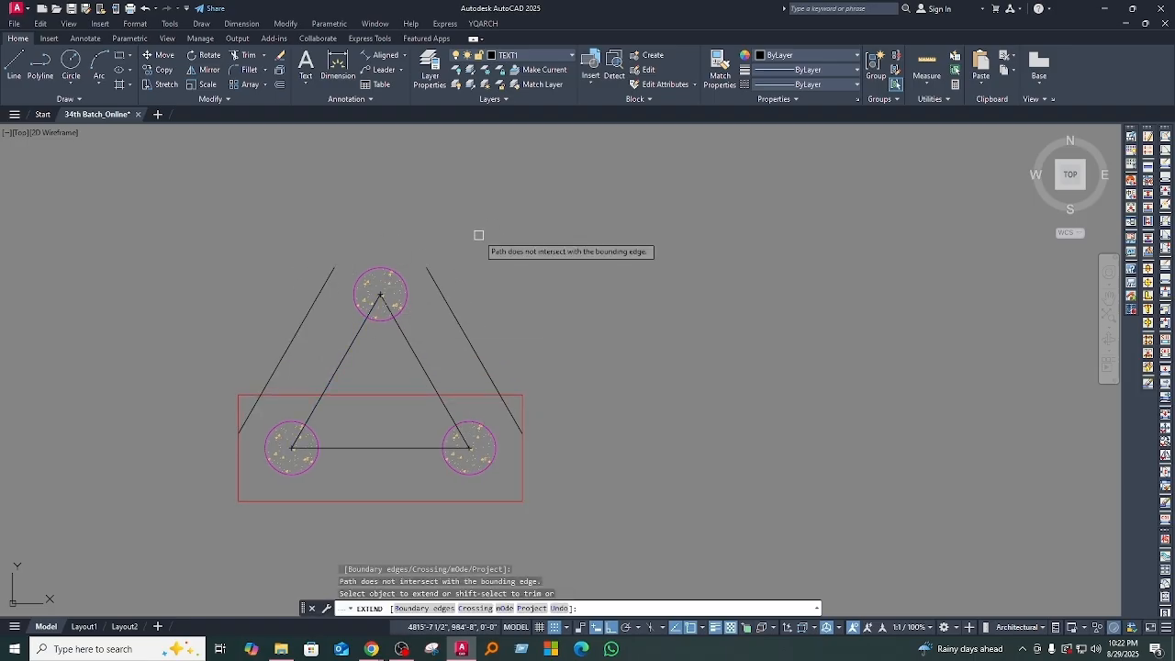
key(Escape)
Step: Fillet the two outer sloping lines with radius 0 so they join at a point above the top pile
middle_drag(441, 396, 441, 403)
text(f)
key(Return)
click(309, 329)
click(448, 308)
scroll(569, 376, down, 2)
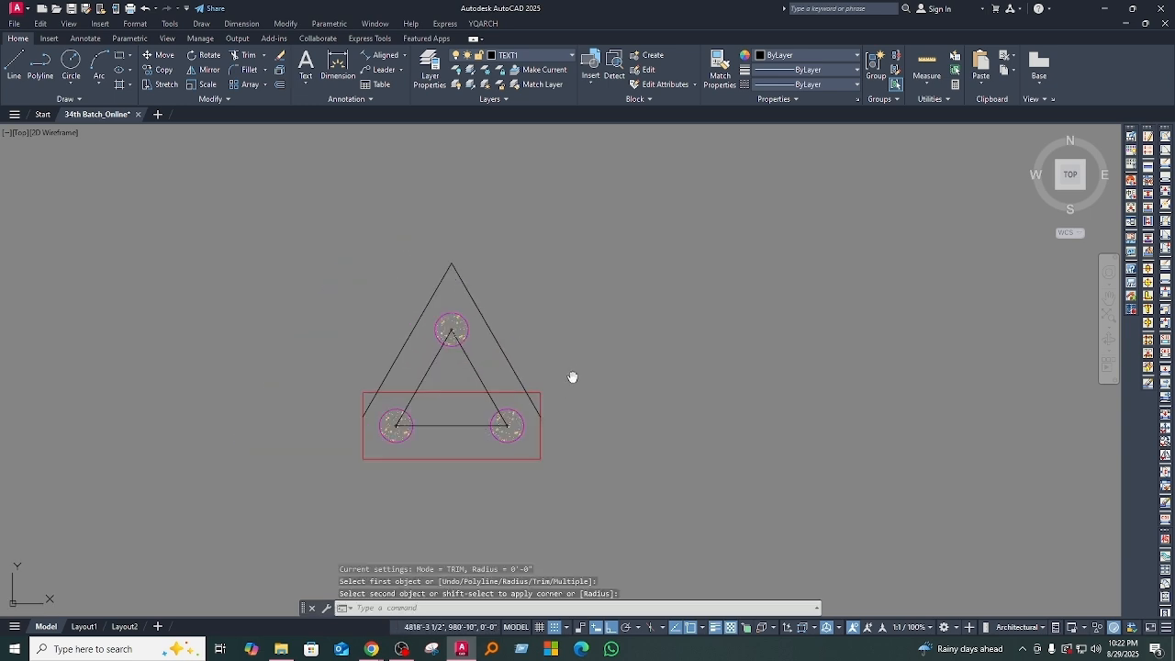
Step: Examine the outer triangle and the points where its sloping lines meet the rectangle's sides
scroll(450, 310, up, 2)
scroll(504, 407, down, 2)
middle_drag(506, 407, 491, 319)
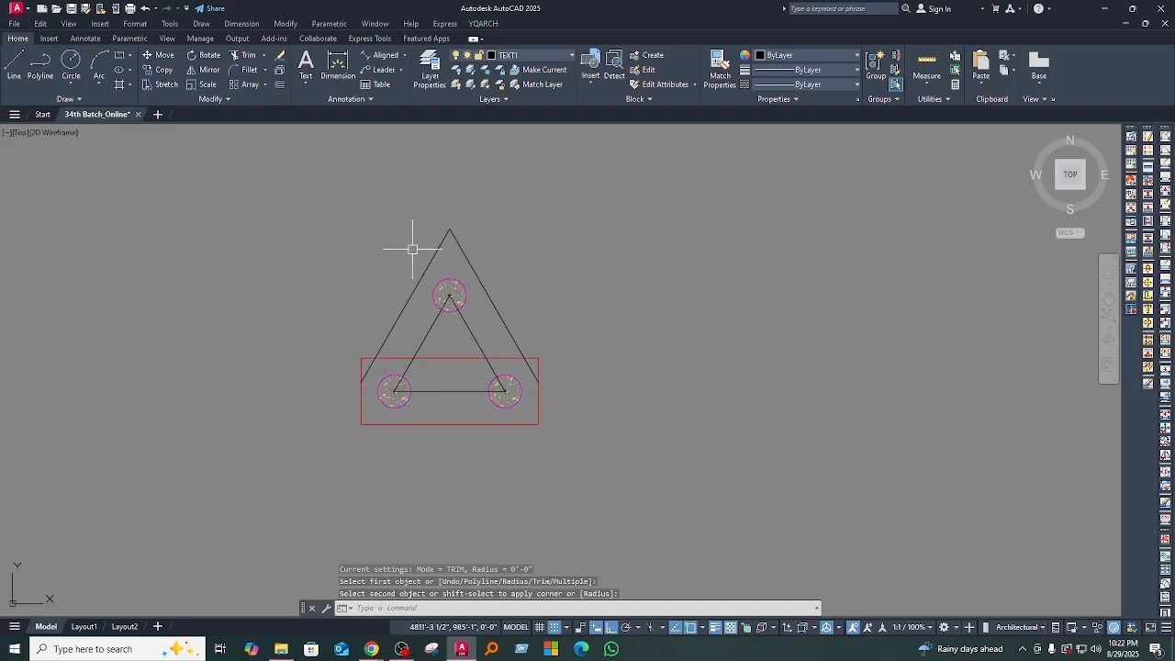
middle_drag(529, 354, 537, 382)
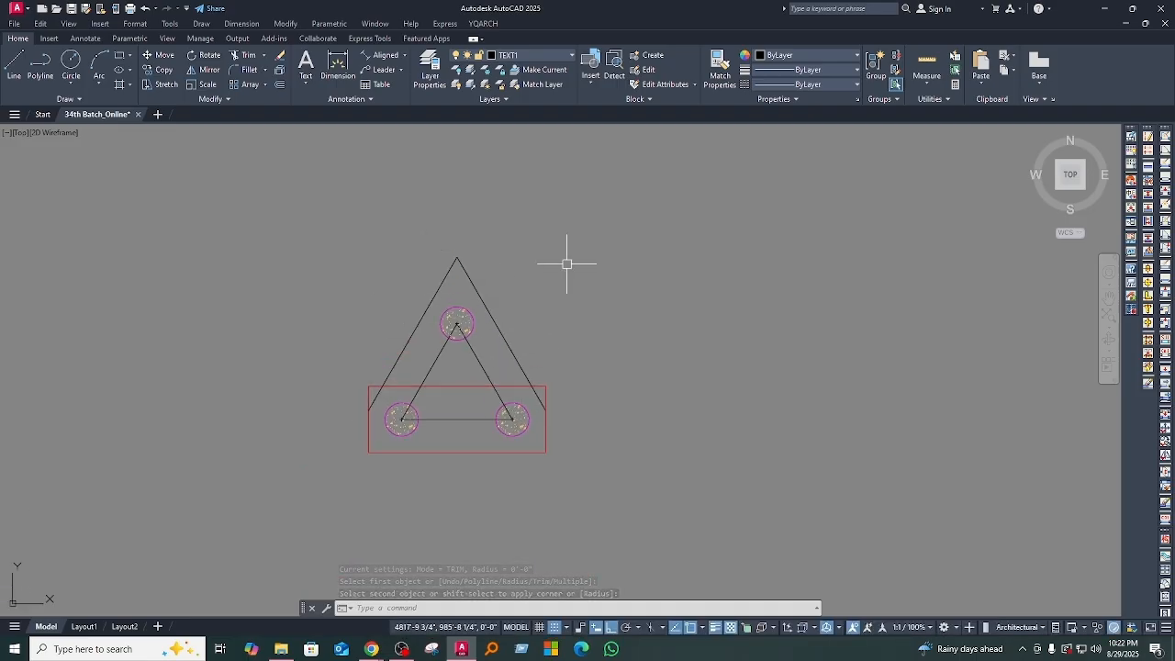
middle_drag(761, 448, 760, 407)
scroll(556, 381, up, 4)
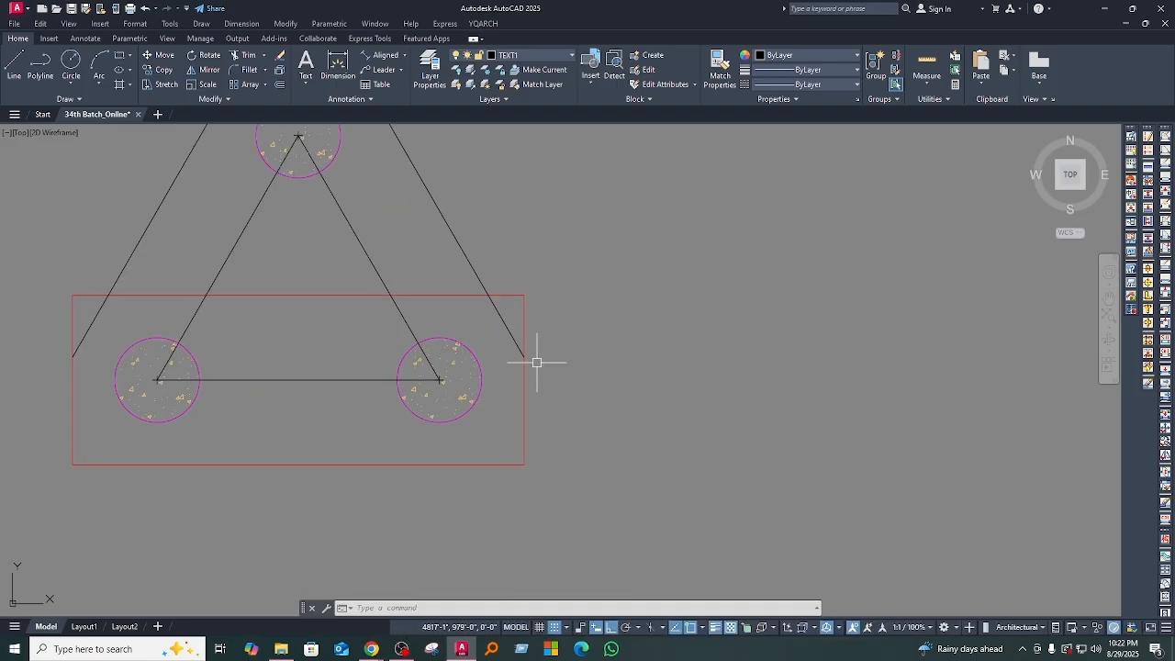
middle_drag(603, 412, 655, 428)
scroll(572, 386, down, 2)
middle_drag(577, 394, 578, 417)
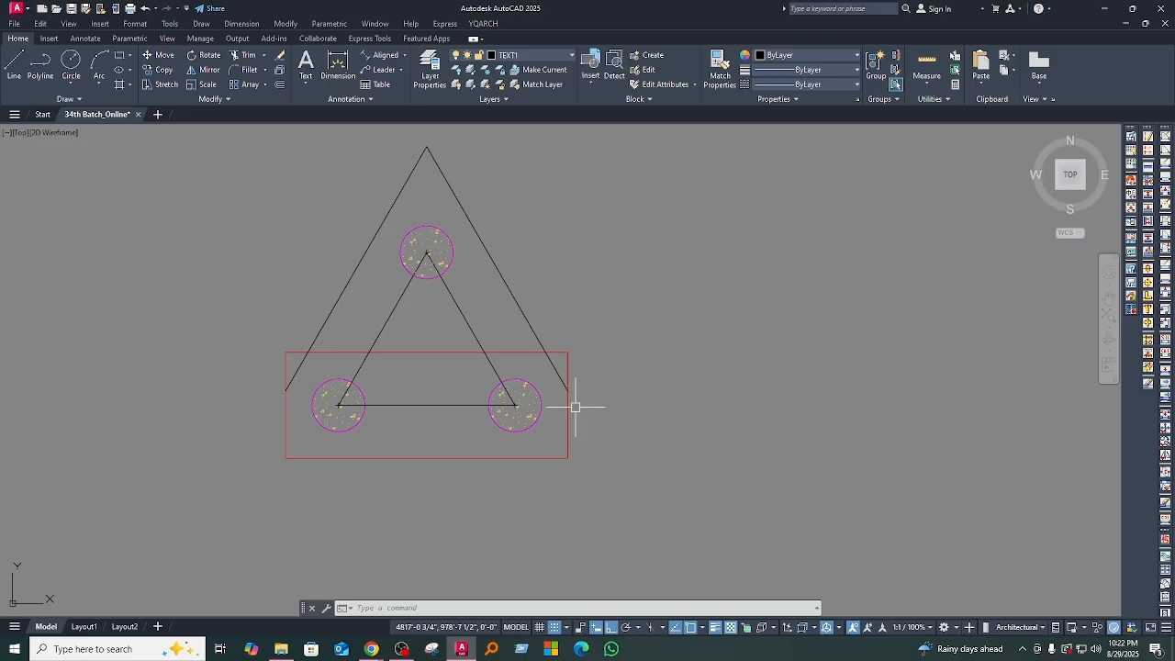
Step: Explode the red rectangle and erase its top edge
click(568, 408)
middle_drag(567, 409, 563, 355)
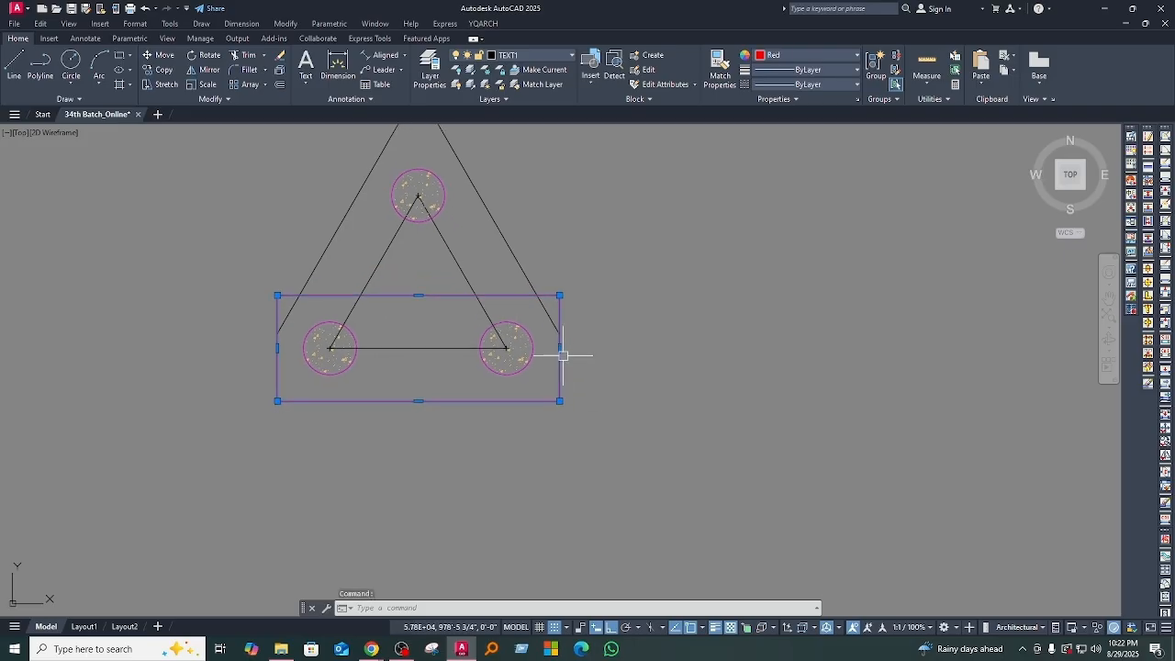
key(Return)
text(e)
key(Return)
Step: Trim the rectangle's vertical sides above their intersections with the outer sloping lines
middle_drag(431, 333, 442, 417)
middle_drag(575, 419, 572, 406)
text(tr)
key(Return)
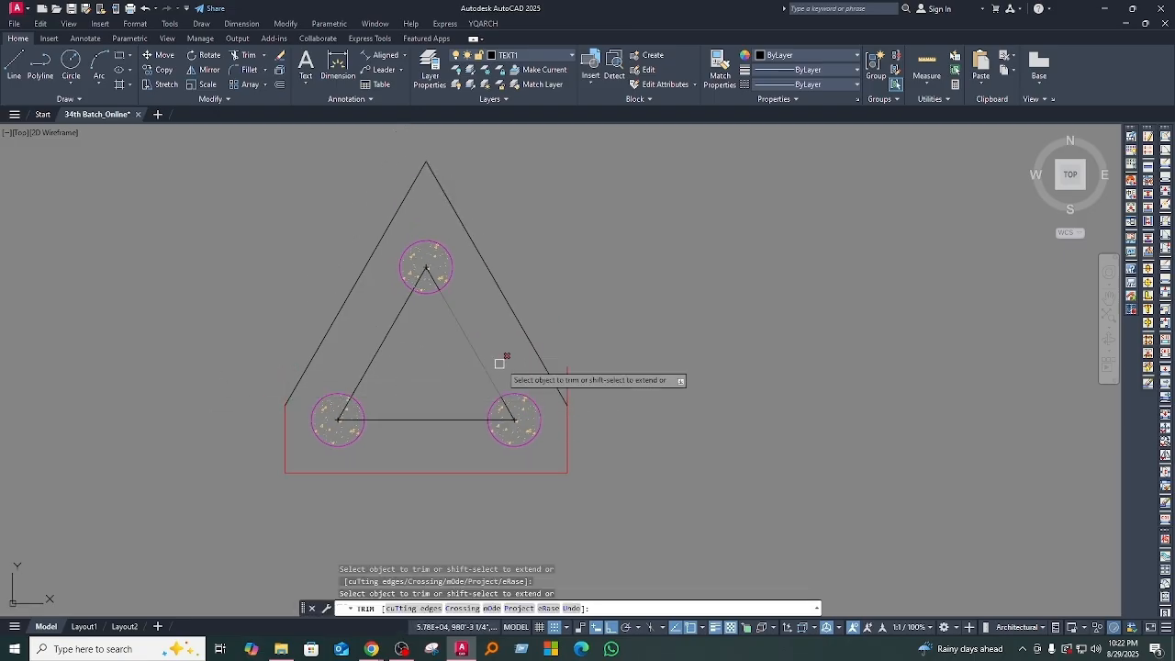
click(567, 376)
scroll(583, 383, down, 4)
scroll(569, 393, up, 4)
middle_drag(504, 274, 495, 355)
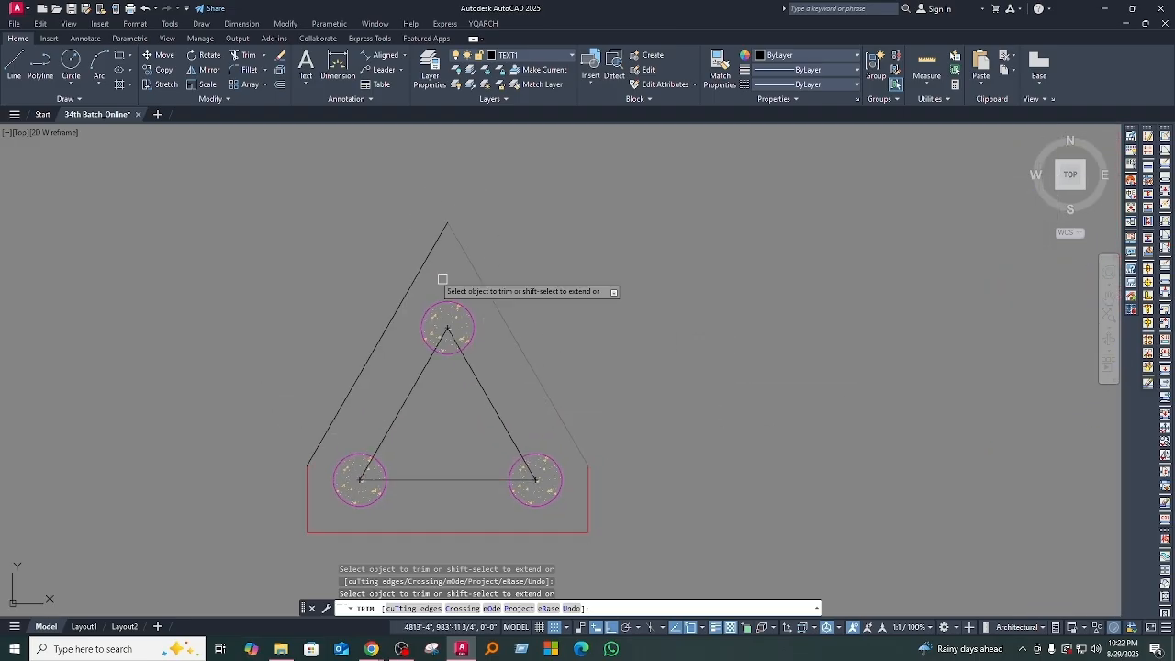
middle_drag(679, 371, 641, 287)
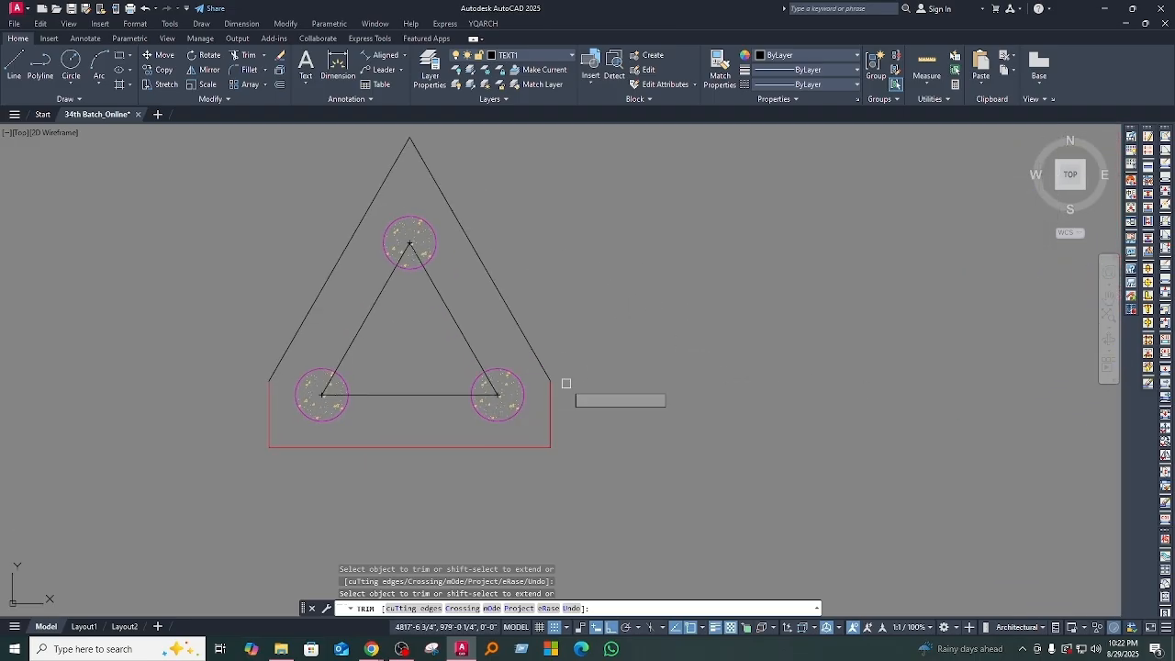
scroll(577, 393, up, 2)
mouse_move(577, 393)
middle_down()
mouse_move(606, 425)
mouse_move(565, 466)
middle_up()
scroll(566, 466, down, 2)
key(Escape)
Step: Draw a horizontal construction line through the centre of the top pile
middle_drag(422, 356, 423, 407)
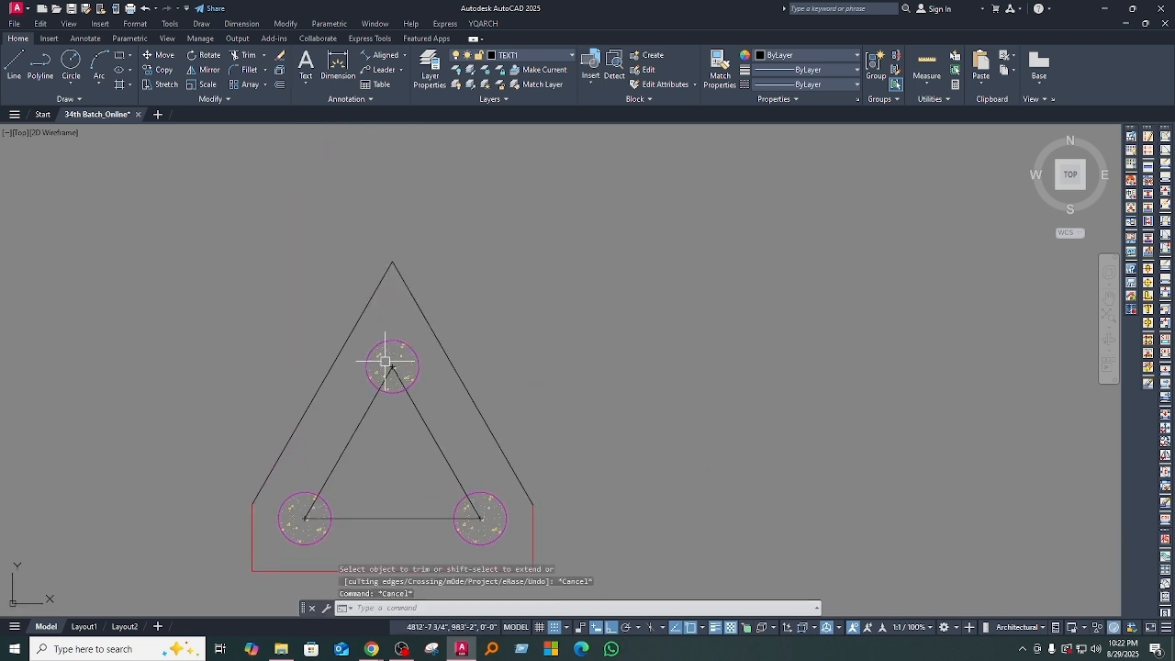
text(xl)
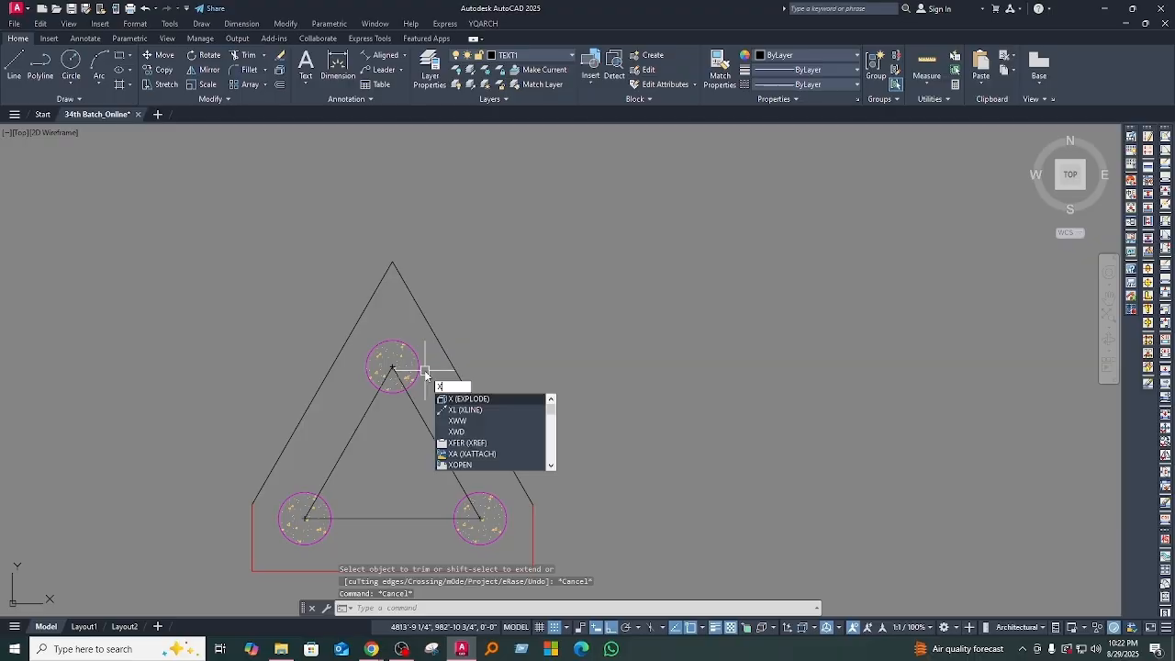
key(Return)
scroll(392, 367, up, 5)
click(392, 367)
scroll(595, 346, down, 5)
middle_drag(749, 365, 648, 380)
scroll(752, 383, down, 3)
scroll(590, 370, down, 4)
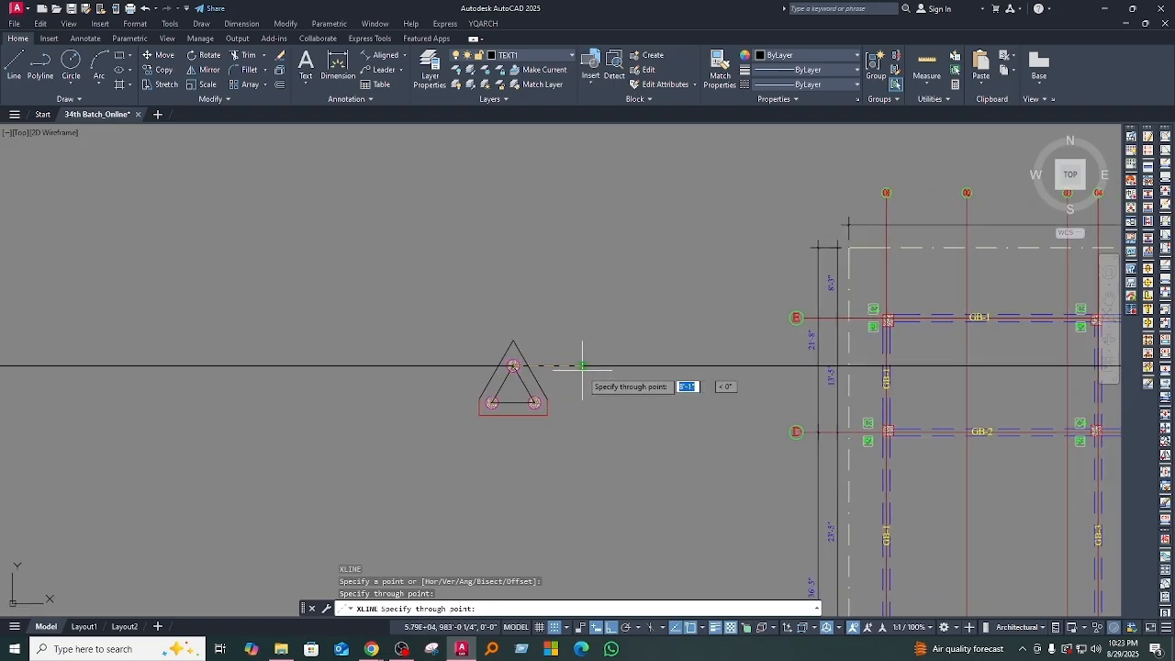
click(582, 365)
key(Return)
Step: Offset the horizontal construction line upward by 1'-6"
scroll(541, 380, up, 6)
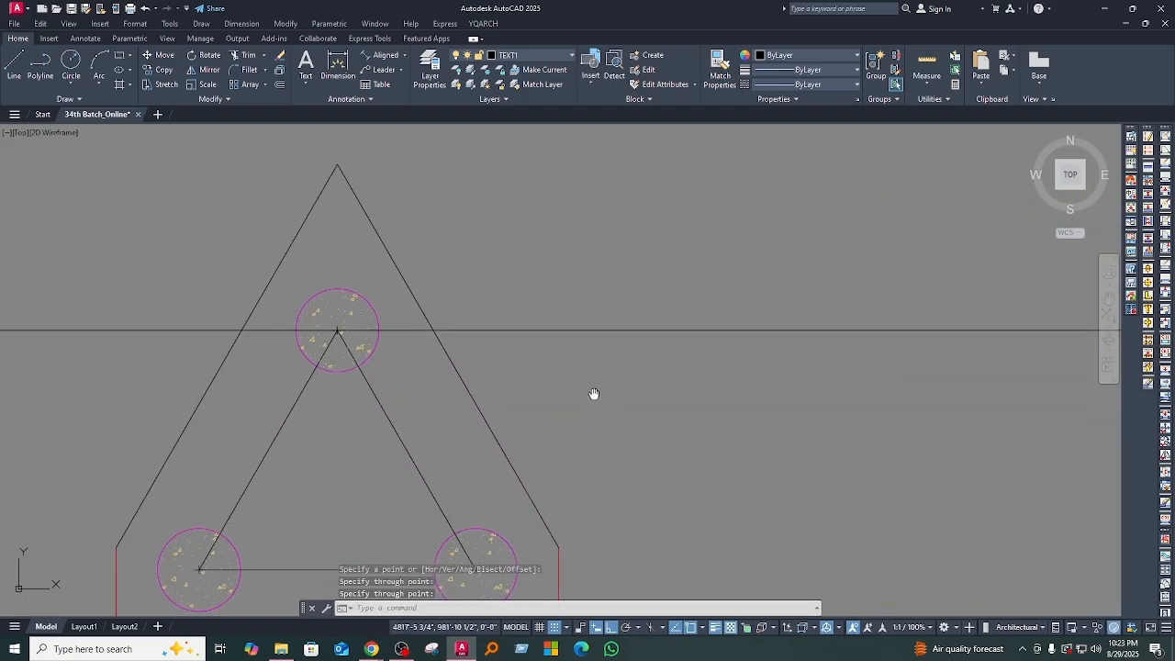
text(o)
key(Return)
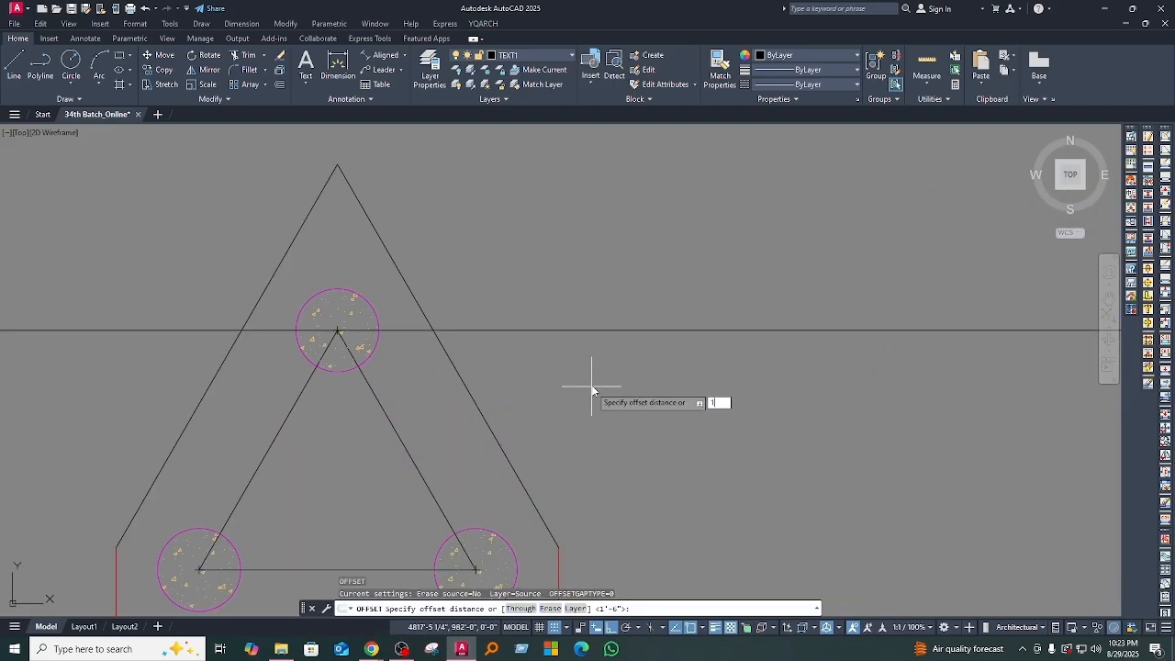
key(Return)
click(487, 329)
click(413, 271)
key(Escape)
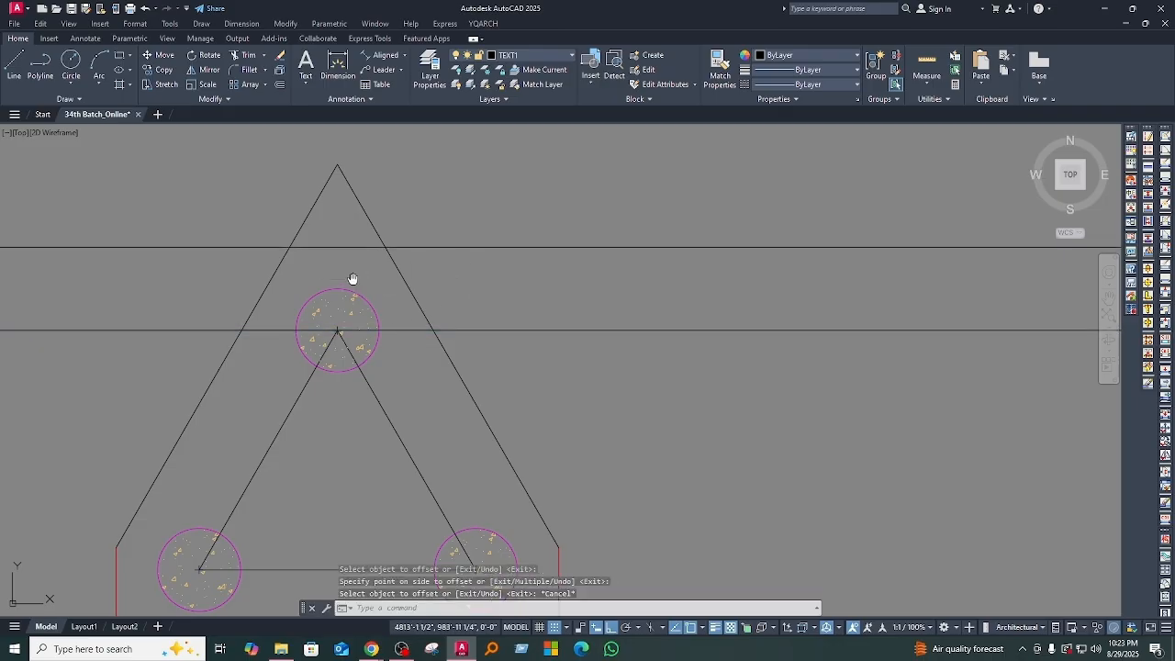
Step: Trim the offset construction line outside the sloping lines and cut off the cap's pointed tip above it
middle_drag(348, 275, 393, 378)
text(tr)
key(Return)
click(425, 296)
click(266, 275)
scroll(444, 346, down, 5)
click(482, 345)
click(382, 345)
click(562, 377)
key(Escape)
Step: Erase the horizontal construction line through the top pile's centre
scroll(457, 377, up, 5)
click(441, 377)
middle_drag(441, 377, 449, 343)
text(e)
key(Return)
scroll(556, 407, down, 3)
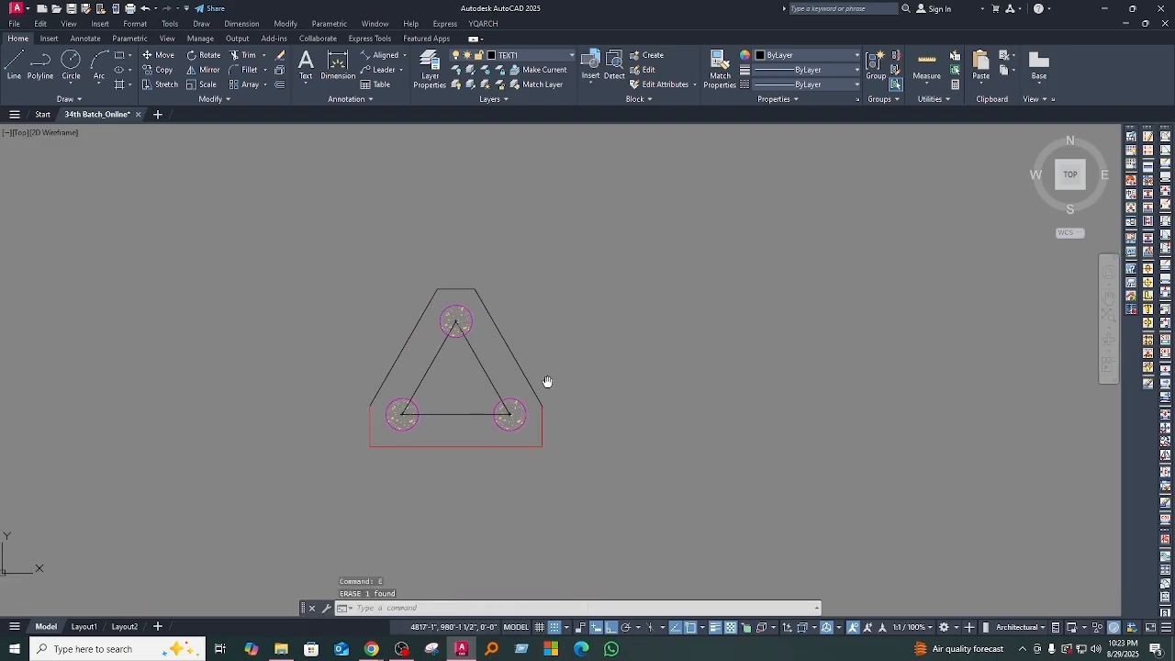
Step: Draw vertical construction lines through the centres of the two lower piles
scroll(514, 394, up, 4)
scroll(539, 361, up, 4)
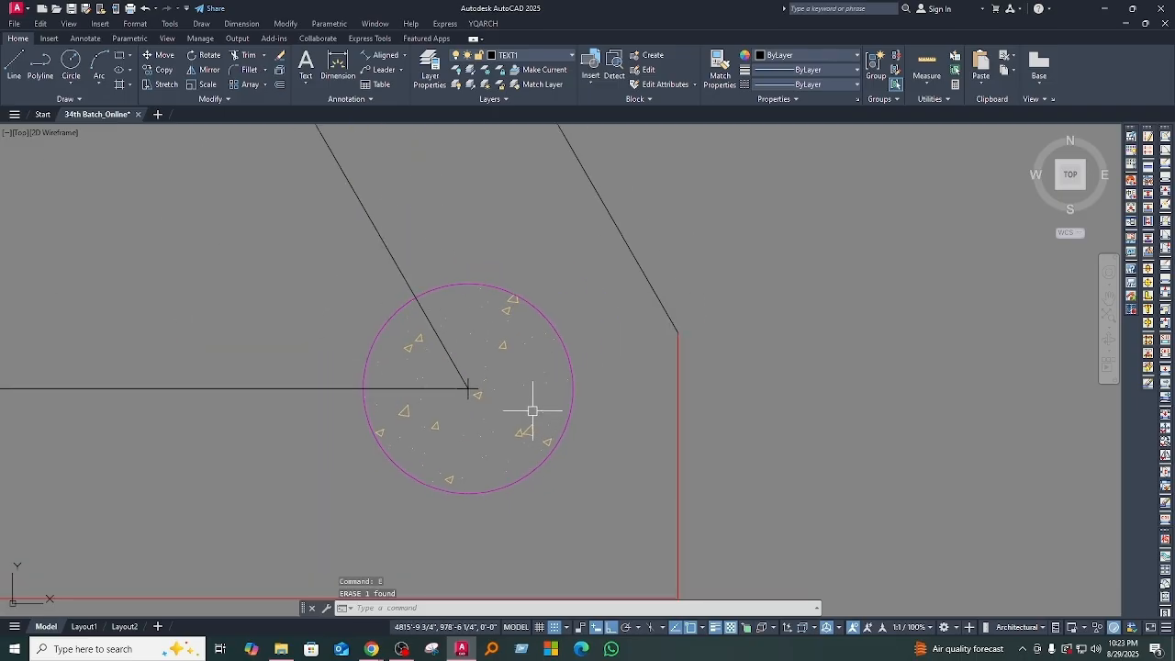
text(xl)
key(Return)
click(468, 388)
scroll(474, 239, down, 4)
click(475, 268)
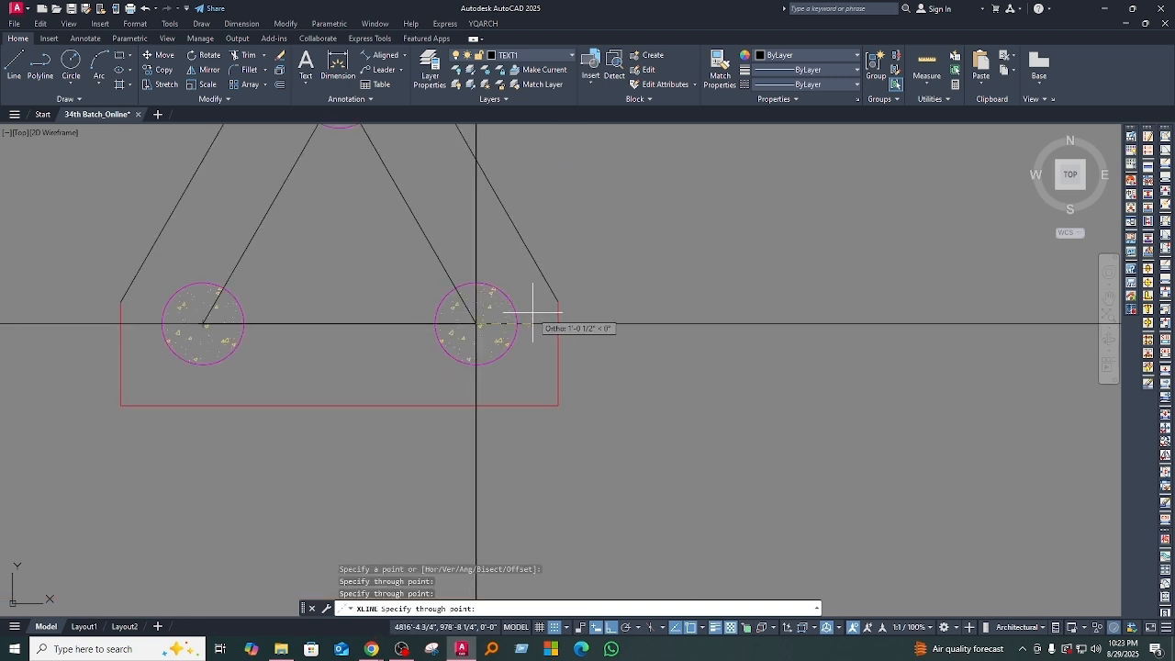
key(Return)
key(Return)
scroll(189, 315, up, 3)
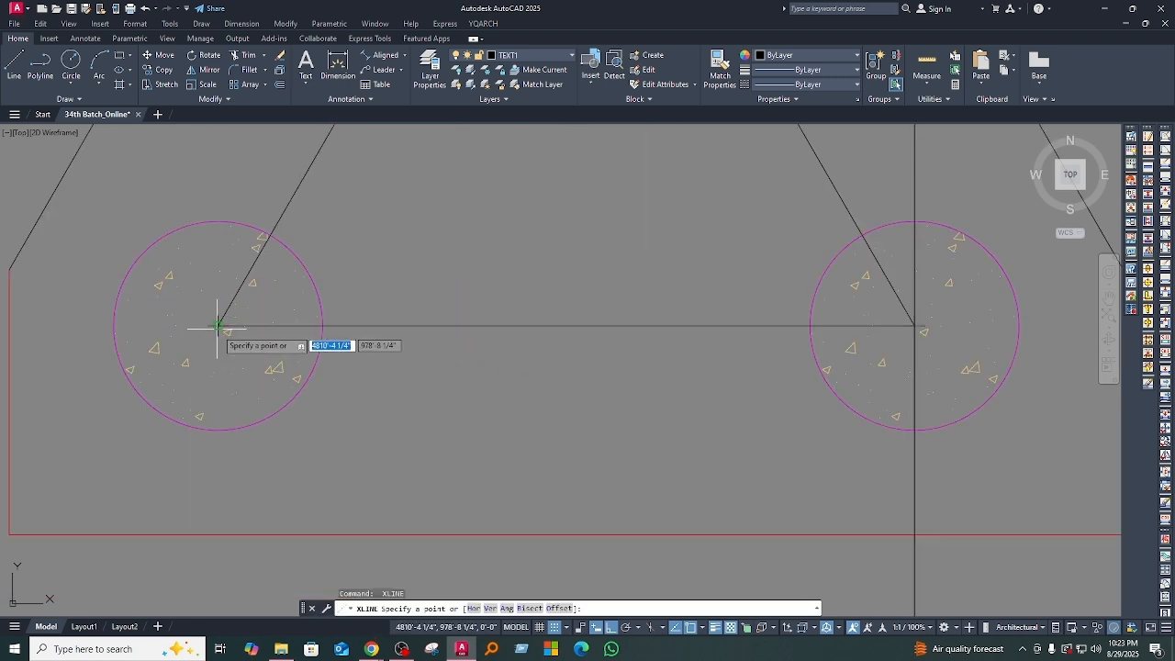
click(217, 327)
click(210, 183)
Step: Offset both vertical construction lines outward by 1'-6"
key(Return)
scroll(333, 399, down, 4)
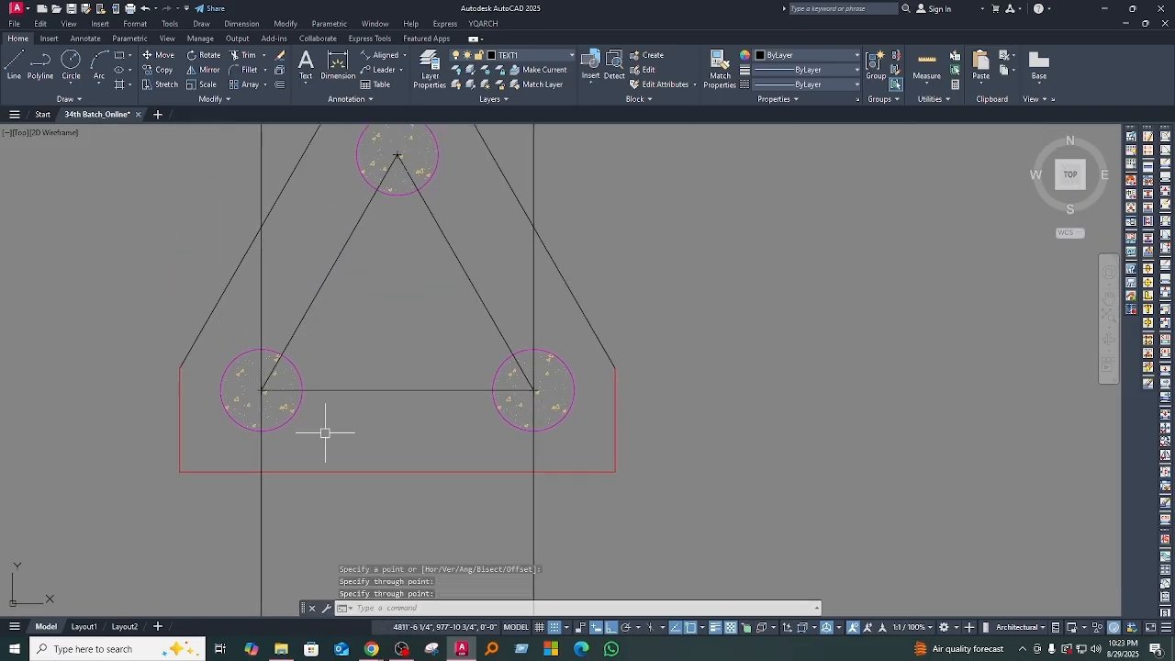
text(o)
key(Return)
key(Return)
click(533, 308)
click(619, 307)
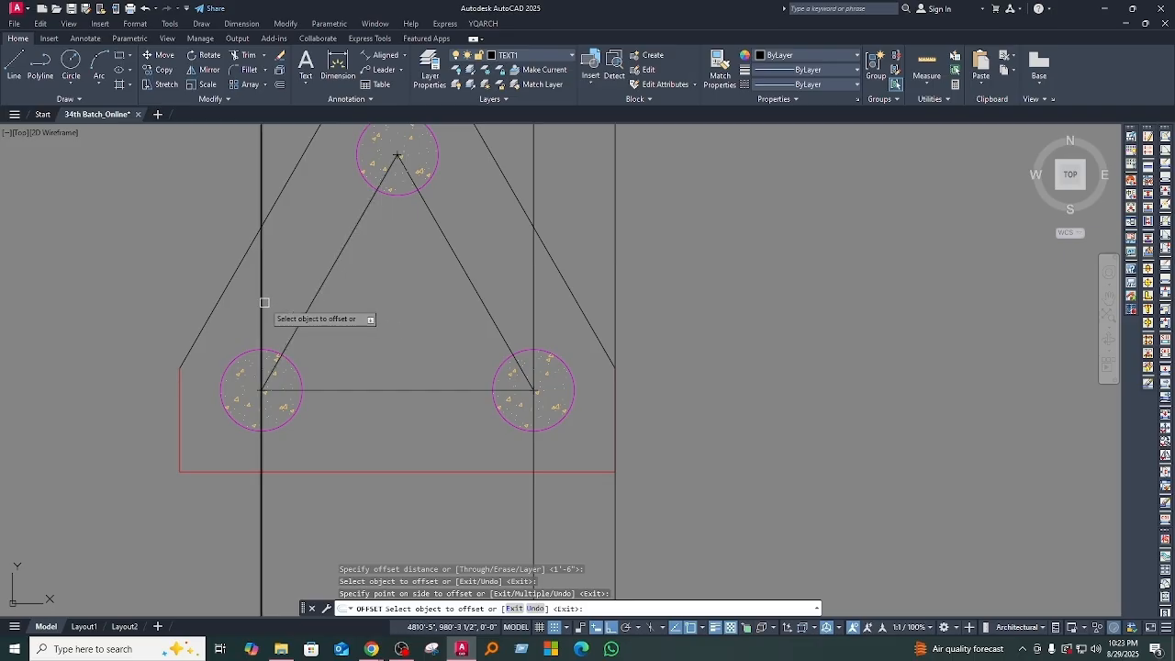
click(262, 299)
click(242, 333)
key(Escape)
Step: Erase the vertical construction lines and their offsets
scroll(624, 321, down, 4)
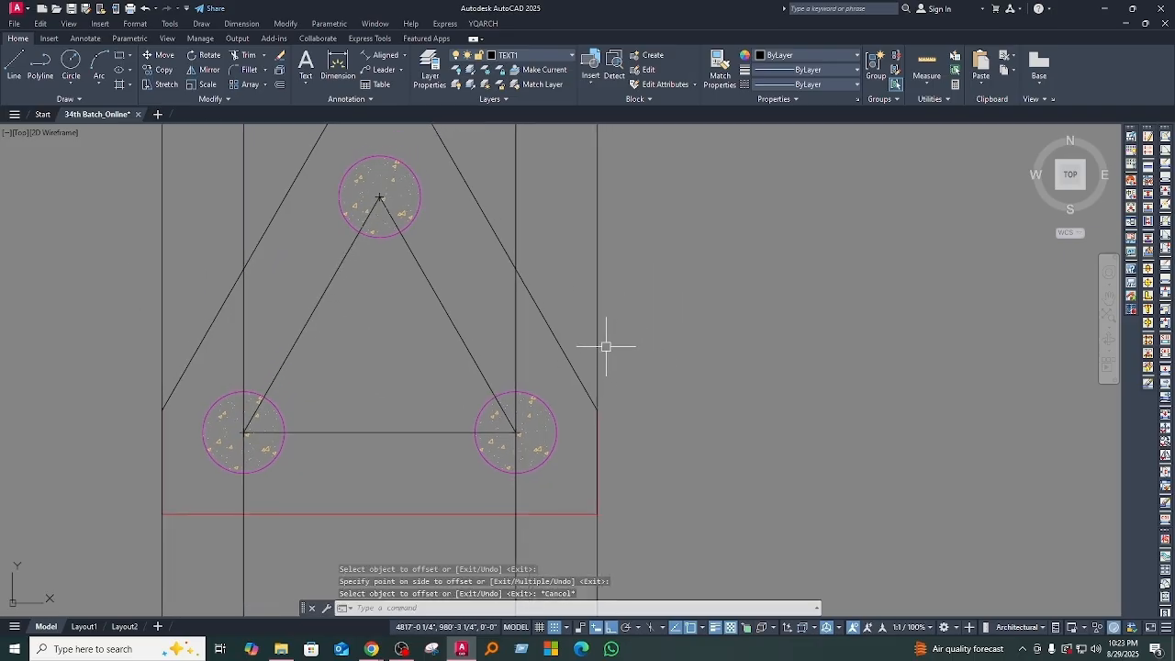
middle_drag(616, 254, 563, 401)
click(615, 346)
click(167, 244)
text(e)
key(Return)
Step: Erase the three inner triangle lines connecting the pile centres
scroll(453, 376, down, 3)
scroll(429, 350, up, 5)
middle_drag(430, 350, 431, 401)
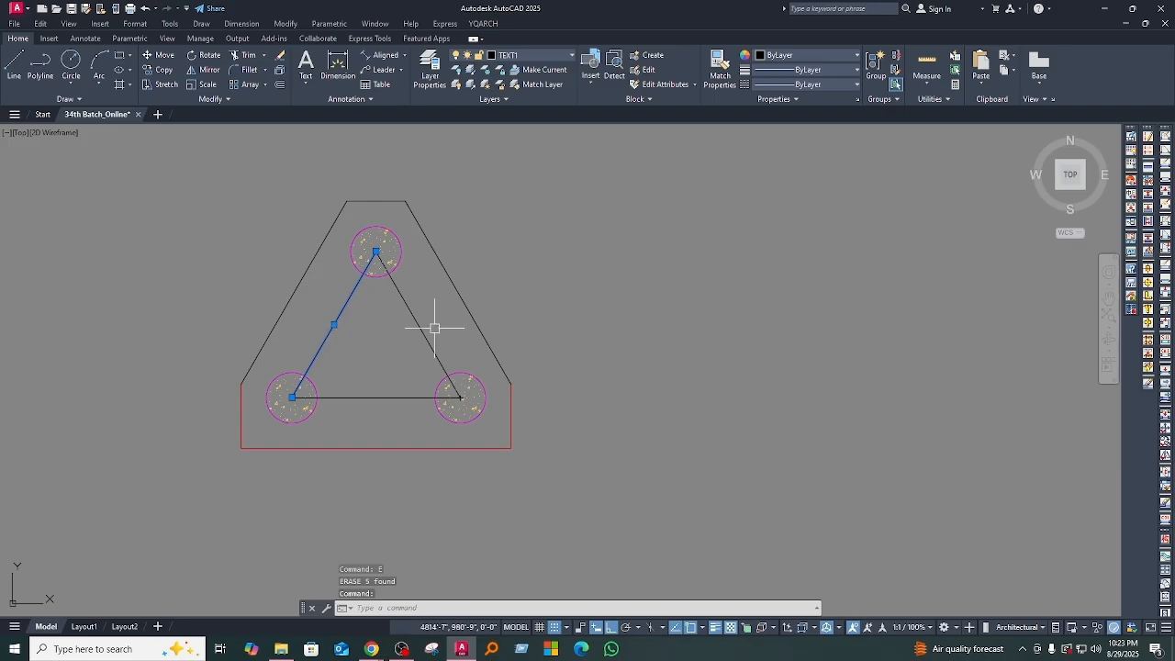
click(388, 407)
click(364, 387)
mouse_move(368, 398)
middle_down()
mouse_move(366, 367)
mouse_move(388, 387)
middle_up()
key(Return)
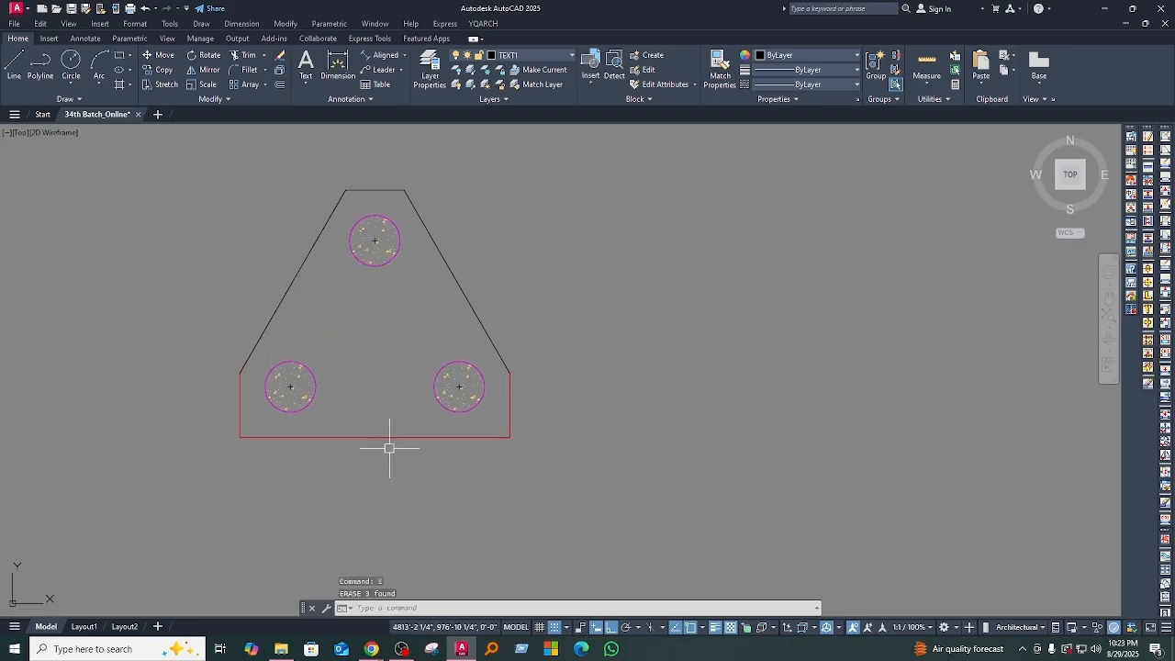
click(440, 240)
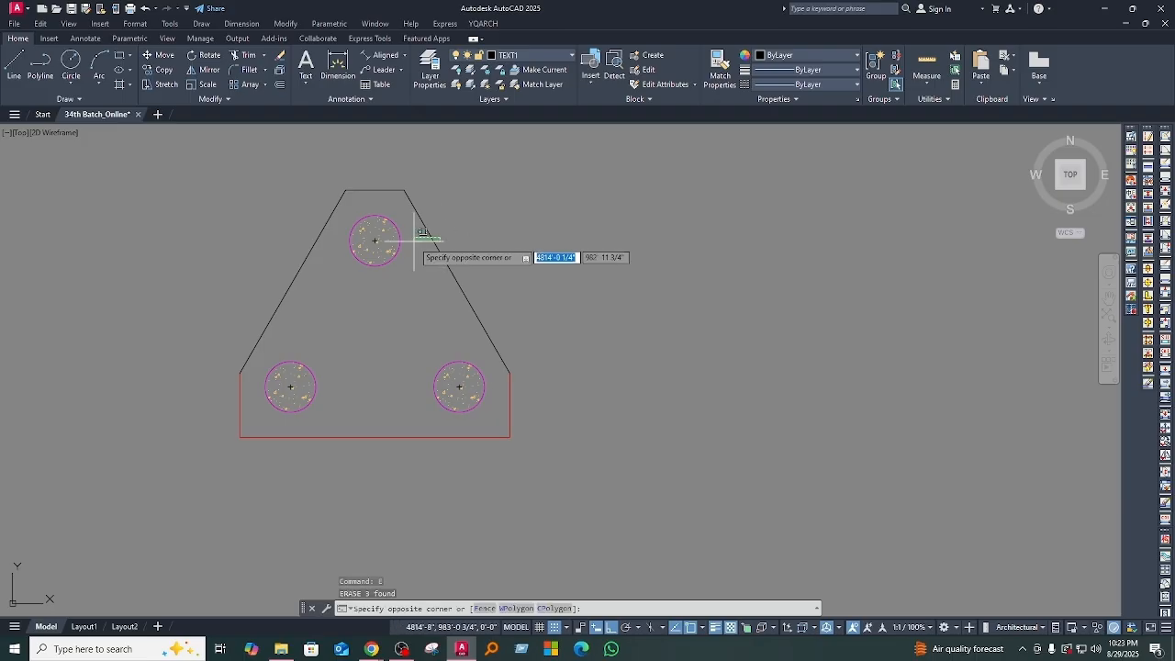
key(Escape)
key(Escape)
key(Escape)
key(Escape)
middle_drag(485, 324, 485, 349)
middle_drag(451, 406, 451, 383)
Step: In the Pile Layout drawing, add an aligned dimension between the upper-left pile and the central pile
key(Return)
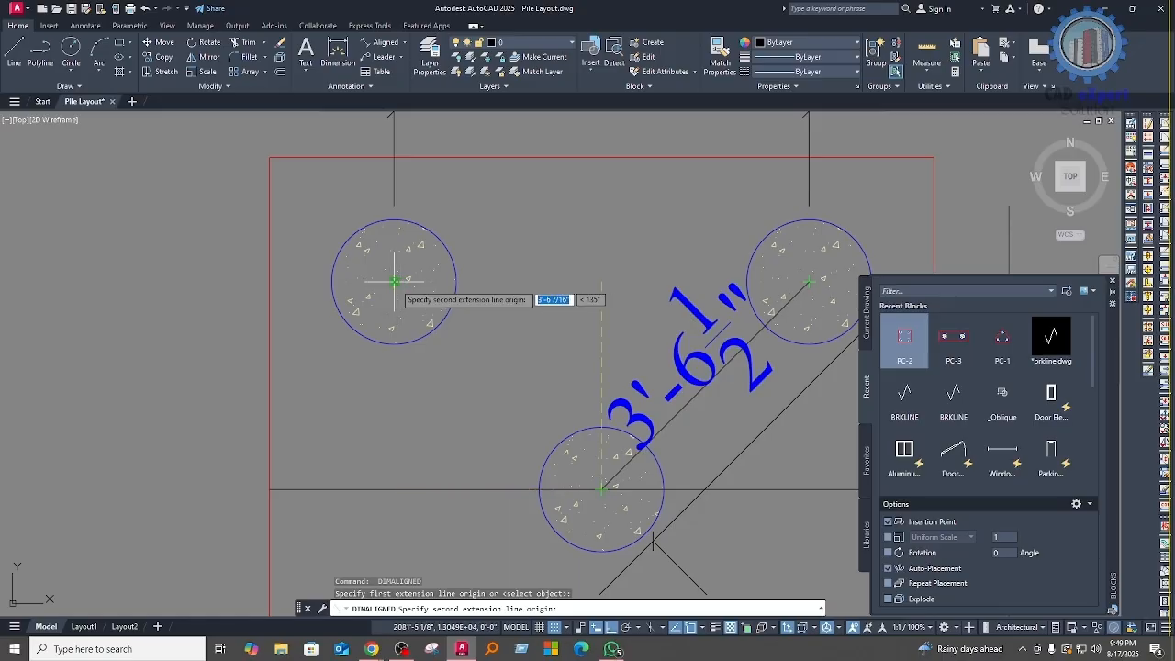
click(395, 281)
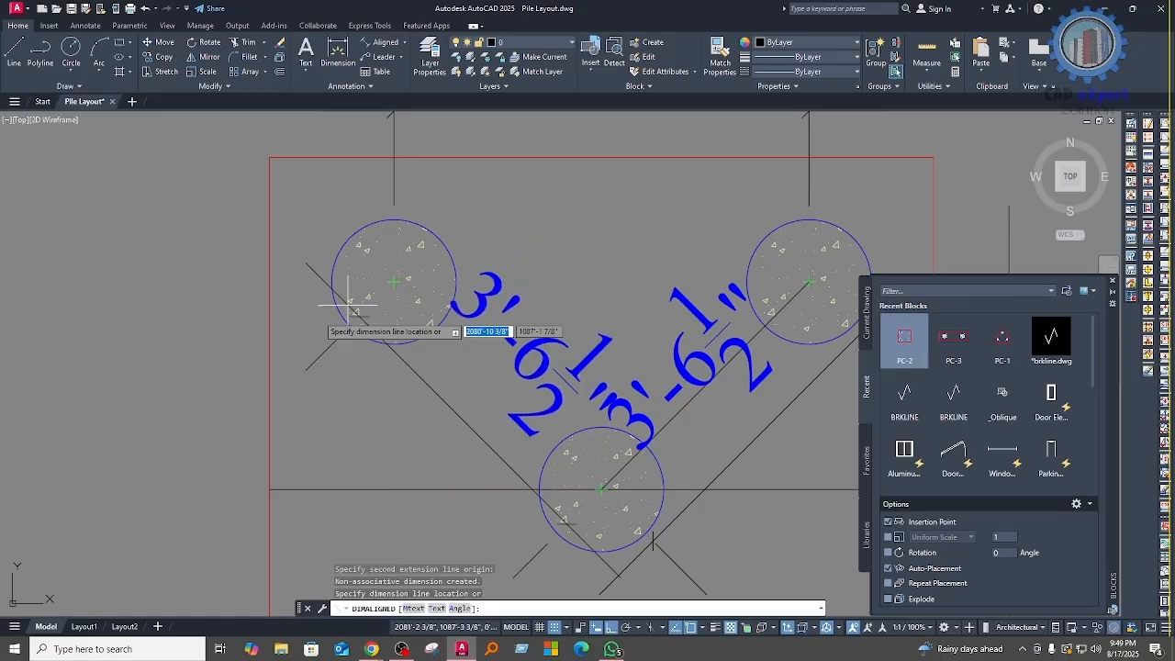
scroll(197, 328, down, 4)
click(196, 328)
middle_drag(310, 418, 417, 416)
scroll(500, 348, up, 2)
middle_drag(521, 377, 501, 425)
scroll(498, 419, down, 5)
scroll(395, 413, up, 3)
middle_drag(358, 463, 363, 446)
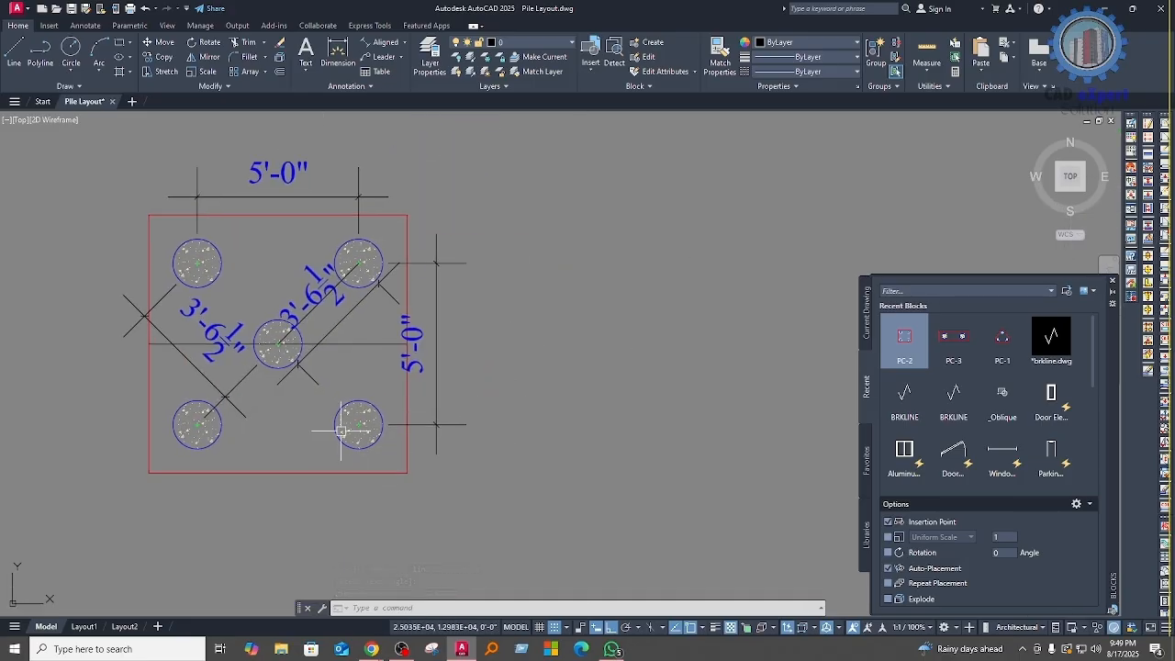
click(312, 389)
click(435, 506)
middle_drag(435, 506, 351, 461)
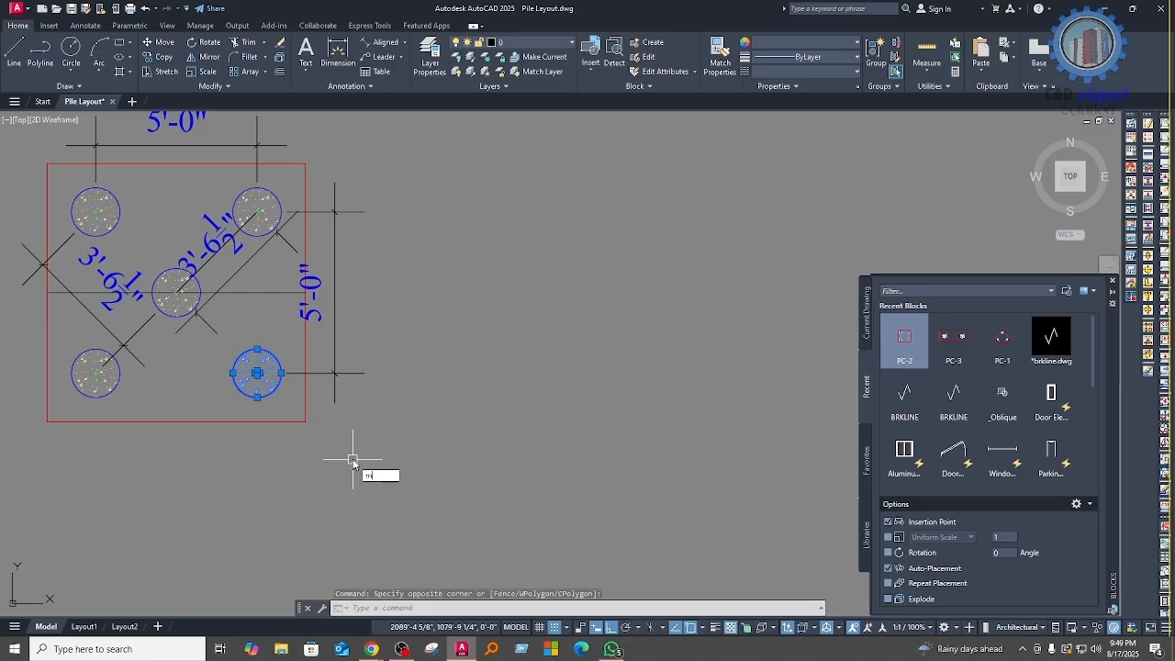
key(Return)
click(273, 421)
key(Escape)
Step: Copy the lower-right pile to the empty space right of the five-pile cap
click(209, 346)
click(355, 486)
middle_drag(365, 458, 347, 428)
text(c)
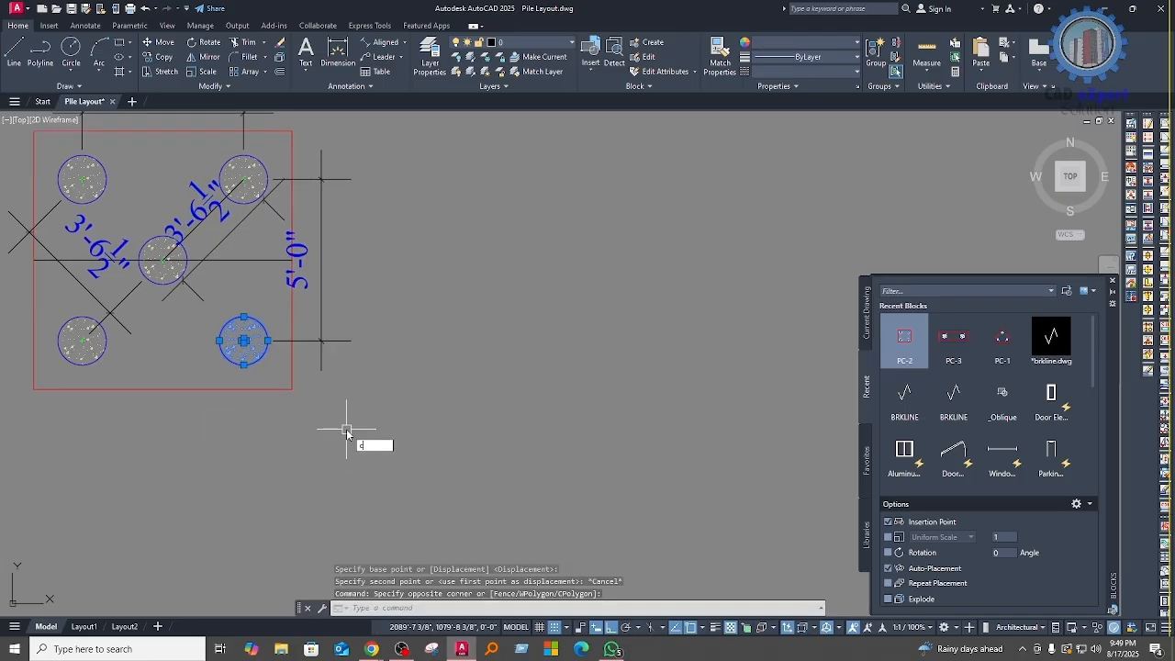
text(o)
key(Return)
click(279, 401)
middle_drag(609, 436, 392, 463)
click(431, 441)
key(Escape)
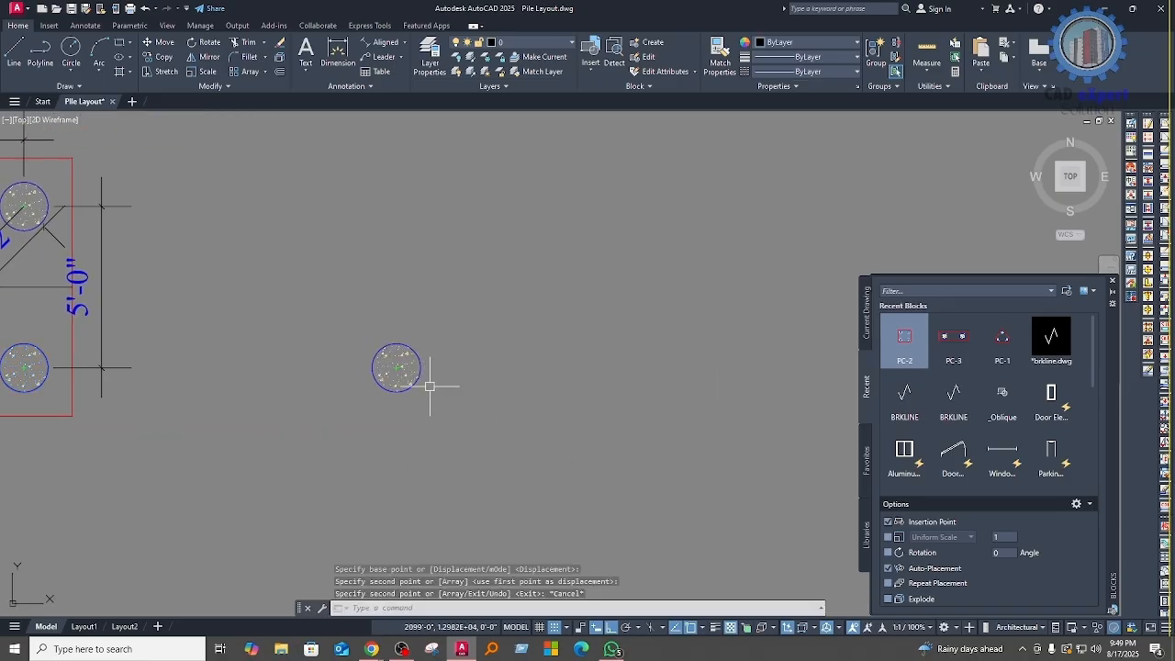
Step: Draw a circle with radius 60 centred on the copied pile beside the five-pile cap
middle_drag(440, 404, 432, 435)
scroll(433, 435, up, 2)
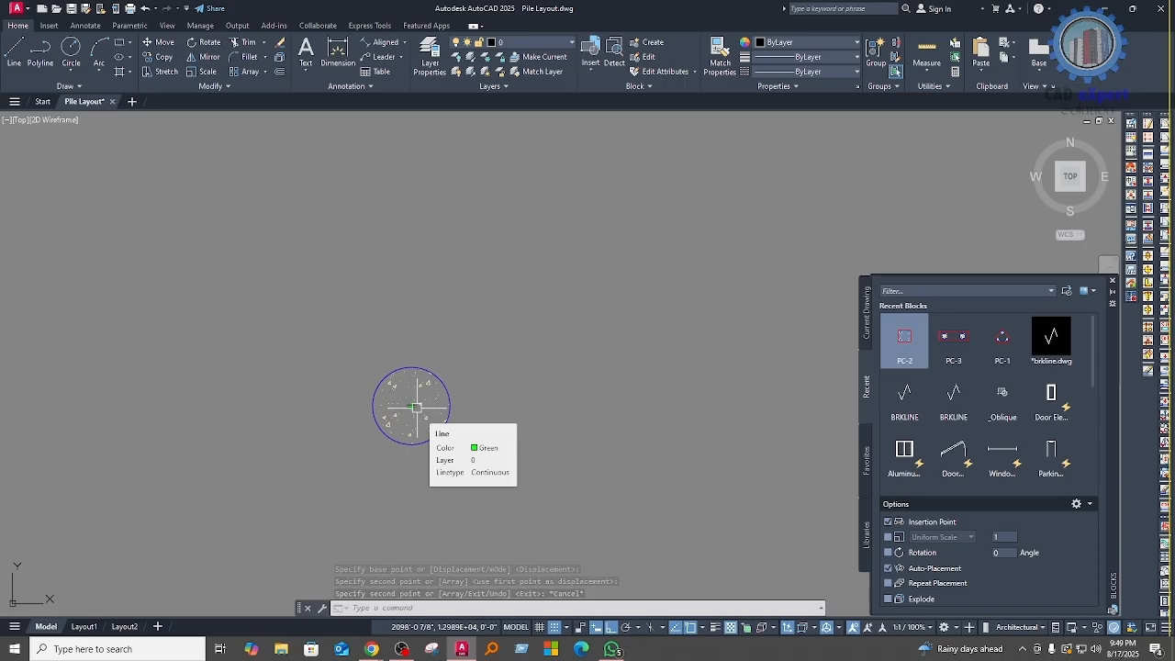
text(c)
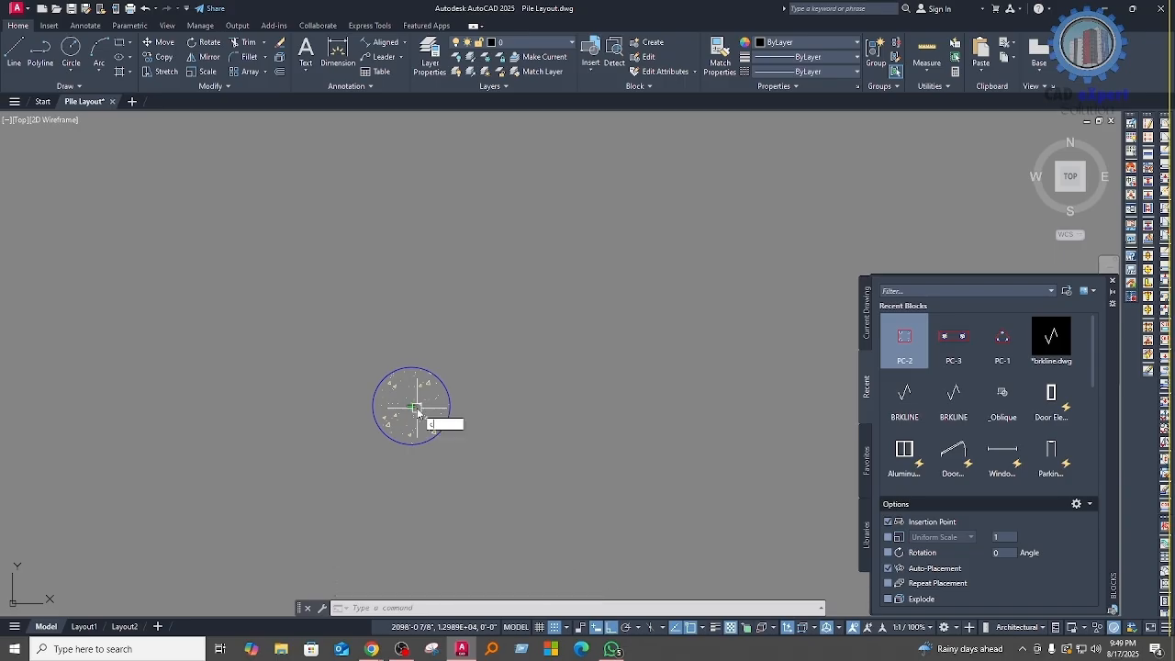
key(Return)
scroll(416, 407, up, 5)
click(417, 407)
scroll(477, 288, down, 5)
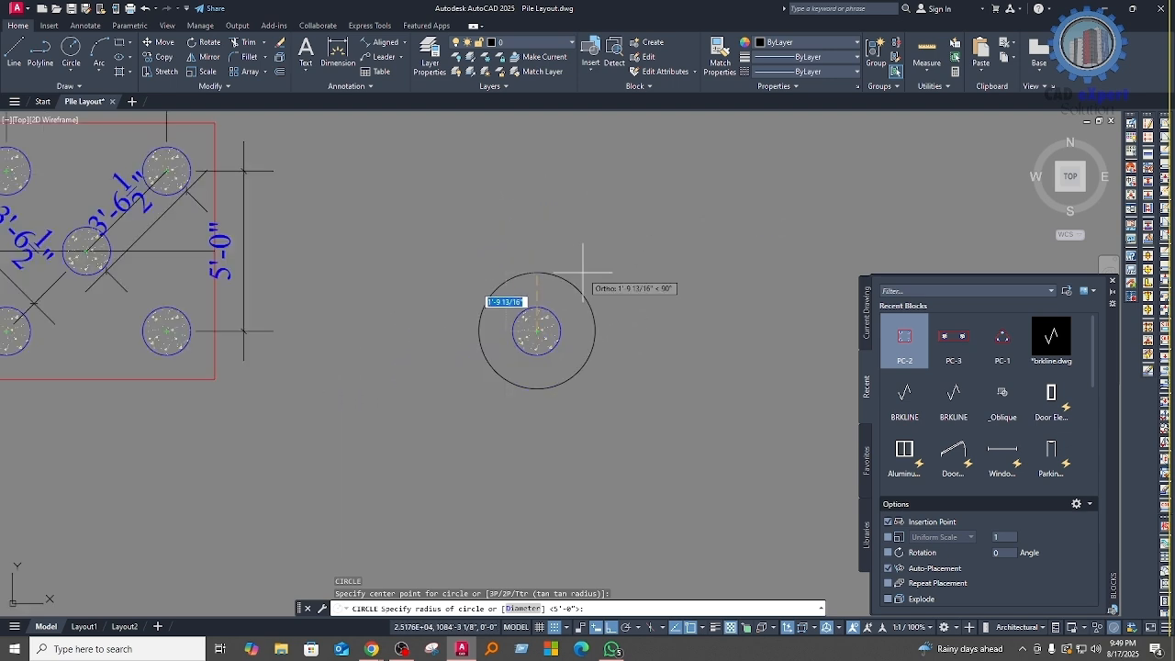
key(Return)
Step: Copy the central pile from its centre to the upper quadrant of the new circle
mouse_move(635, 349)
middle_down()
mouse_move(618, 389)
mouse_move(598, 396)
middle_up()
click(465, 338)
click(521, 404)
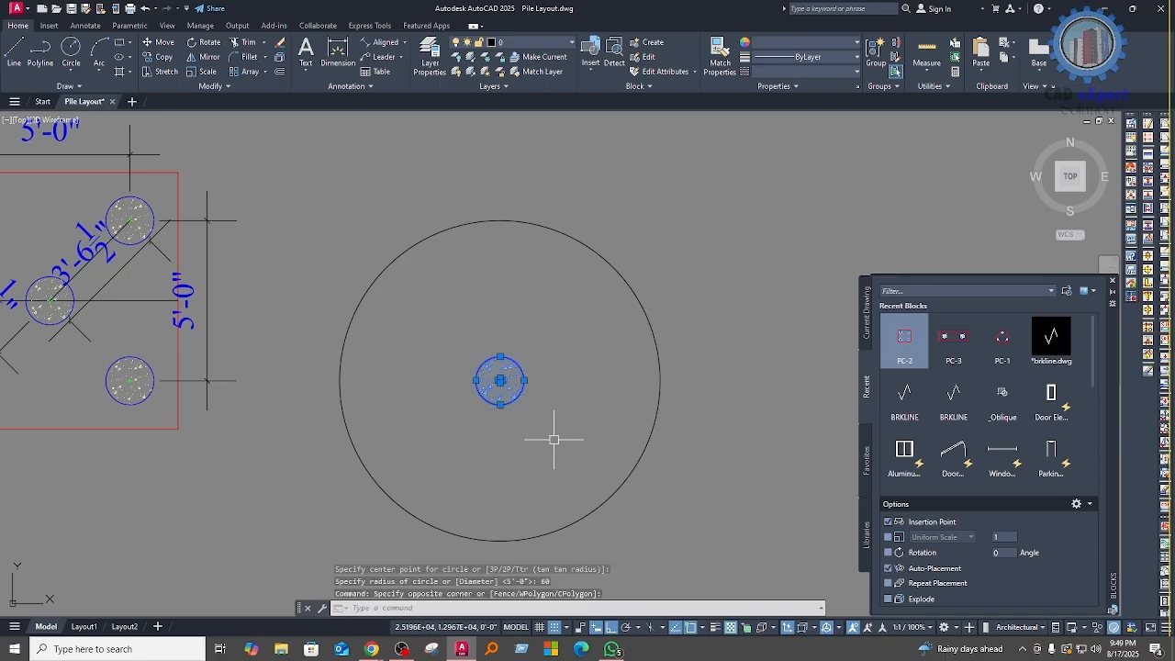
middle_drag(558, 442, 513, 433)
text(o)
key(Return)
scroll(463, 390, up, 3)
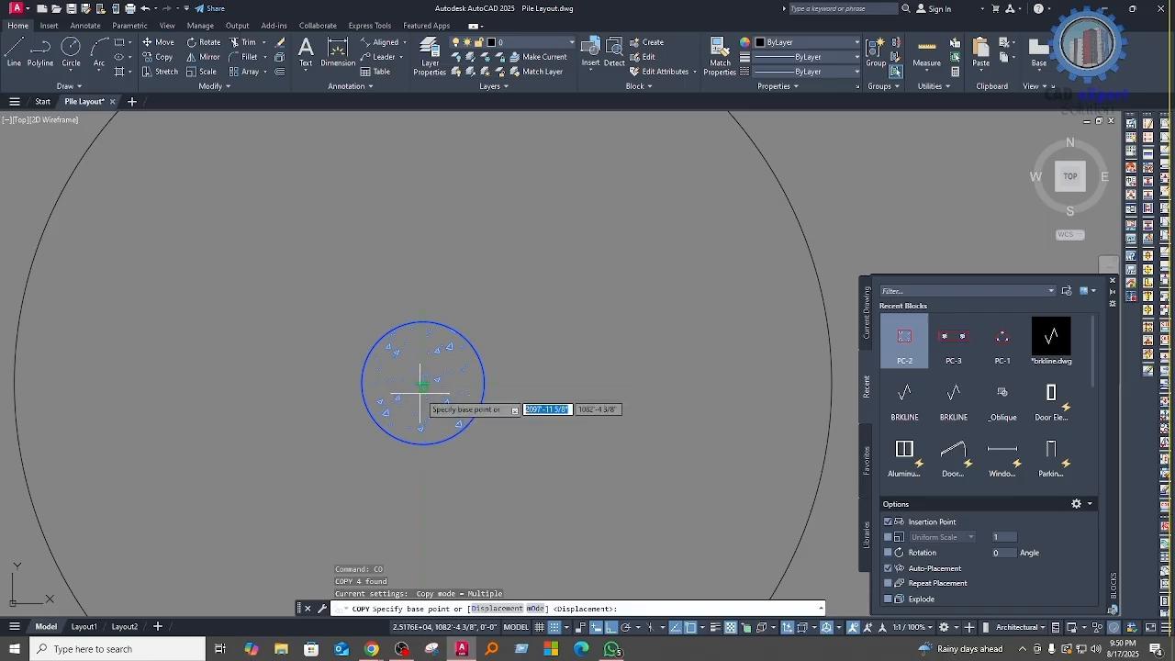
scroll(421, 395, up, 4)
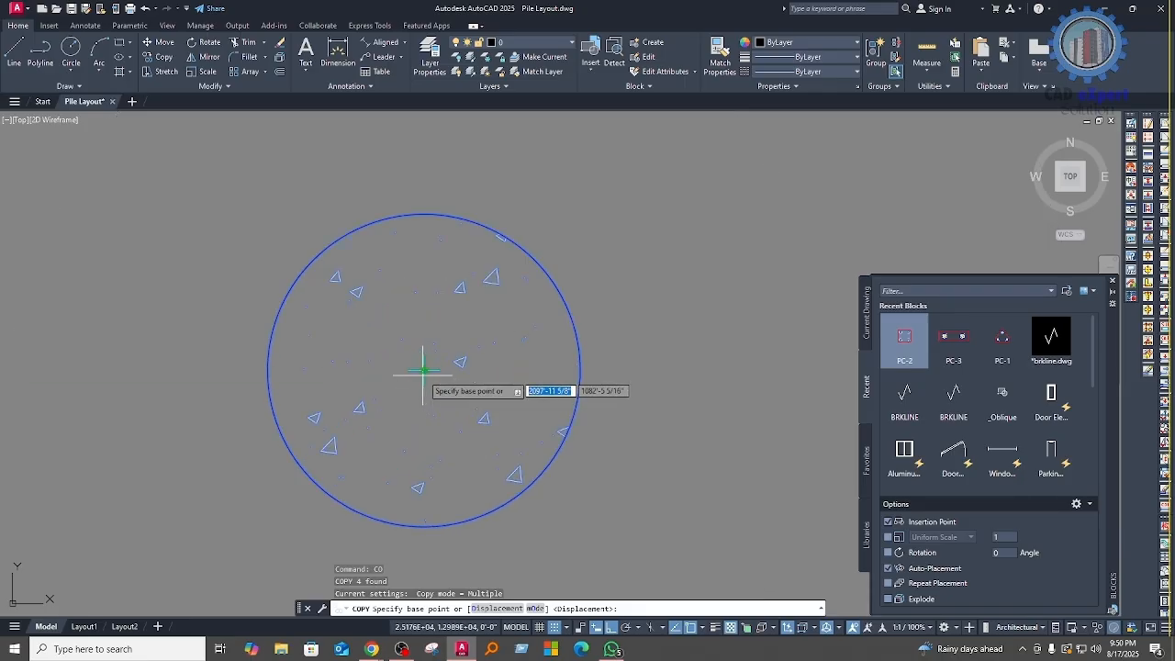
click(423, 370)
scroll(464, 422, down, 7)
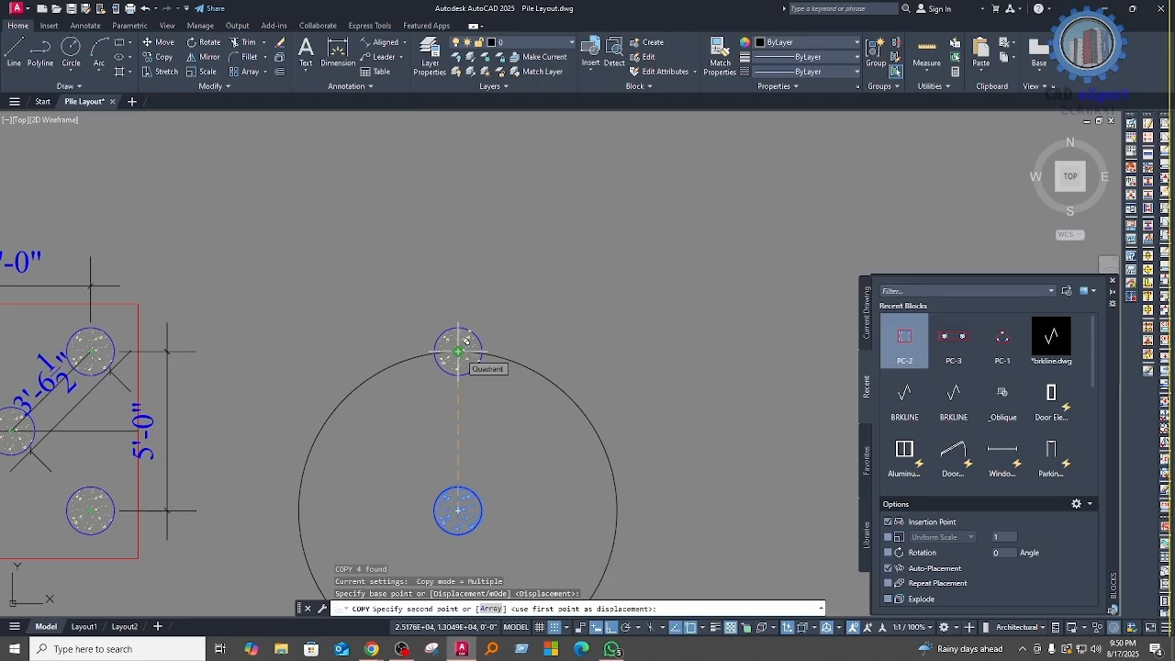
click(458, 351)
scroll(519, 395, down, 4)
key(Return)
Step: Create a polar array of the upper pile about the central pile's centre
scroll(504, 381, up, 2)
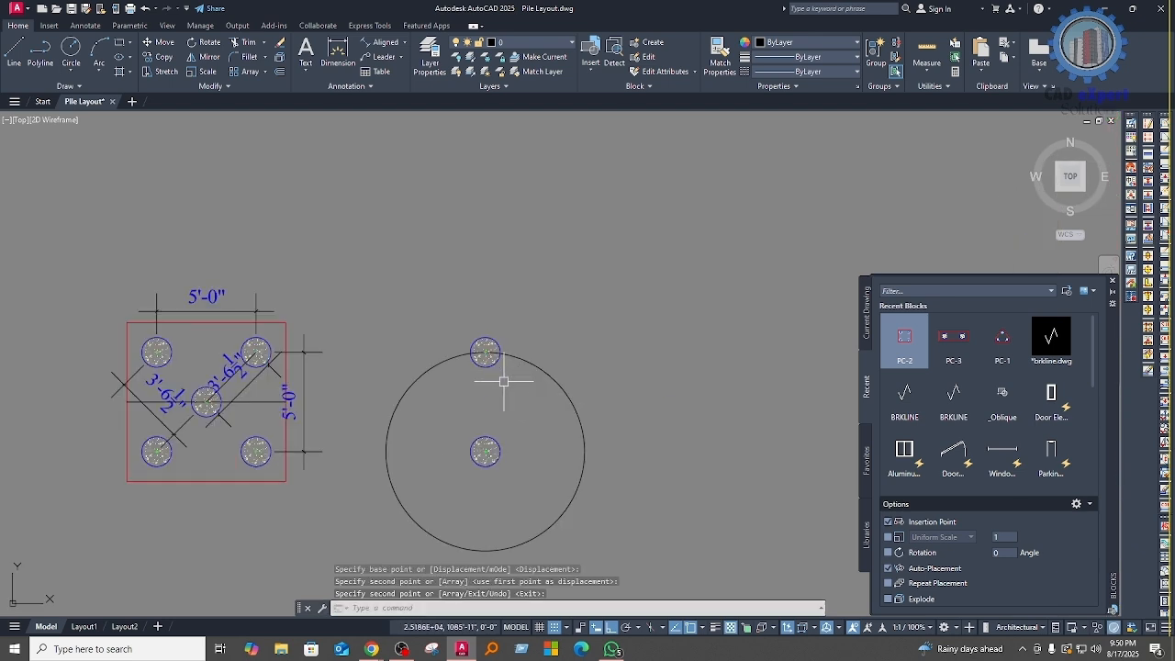
click(460, 320)
click(525, 395)
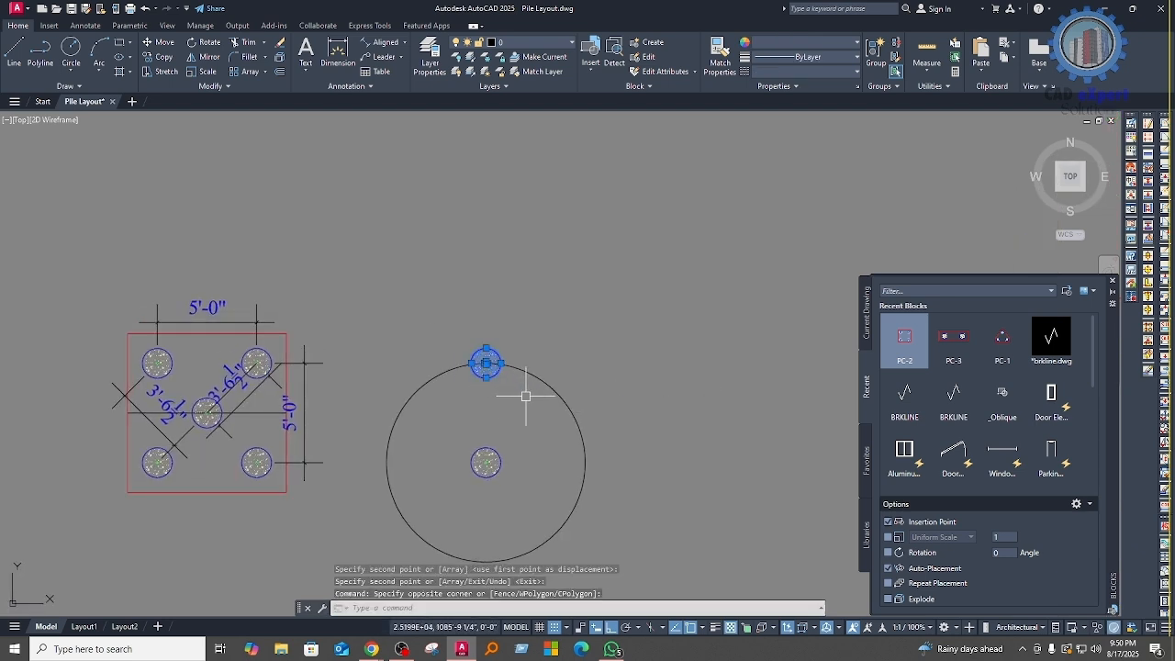
middle_drag(545, 443, 528, 403)
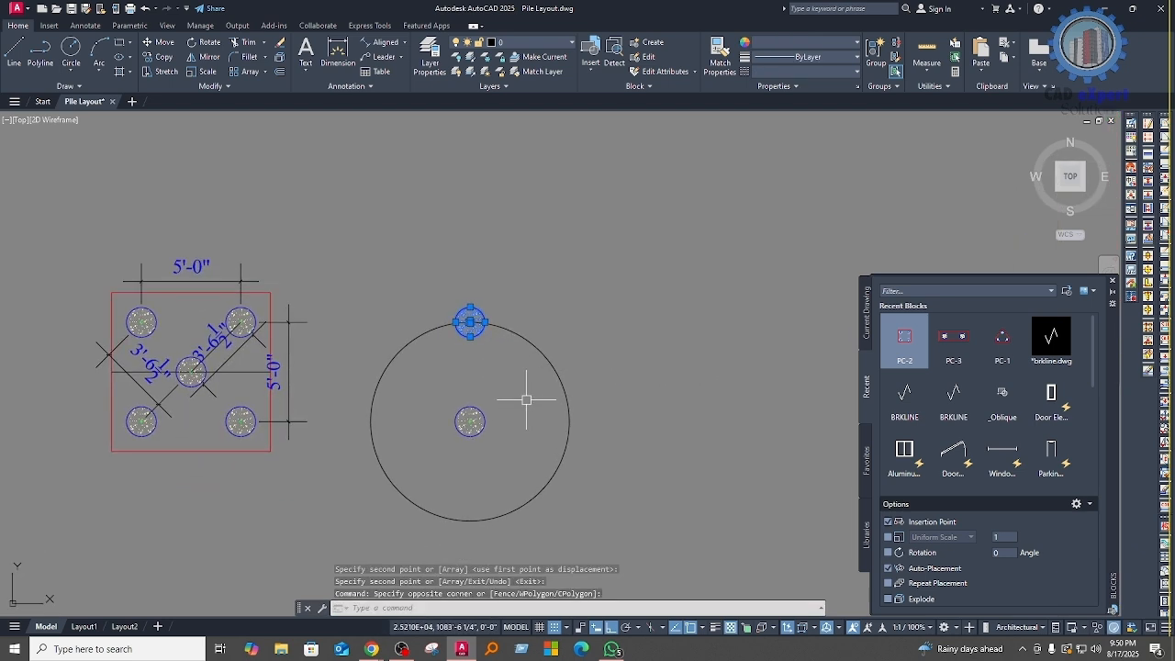
text(ar)
key(Return)
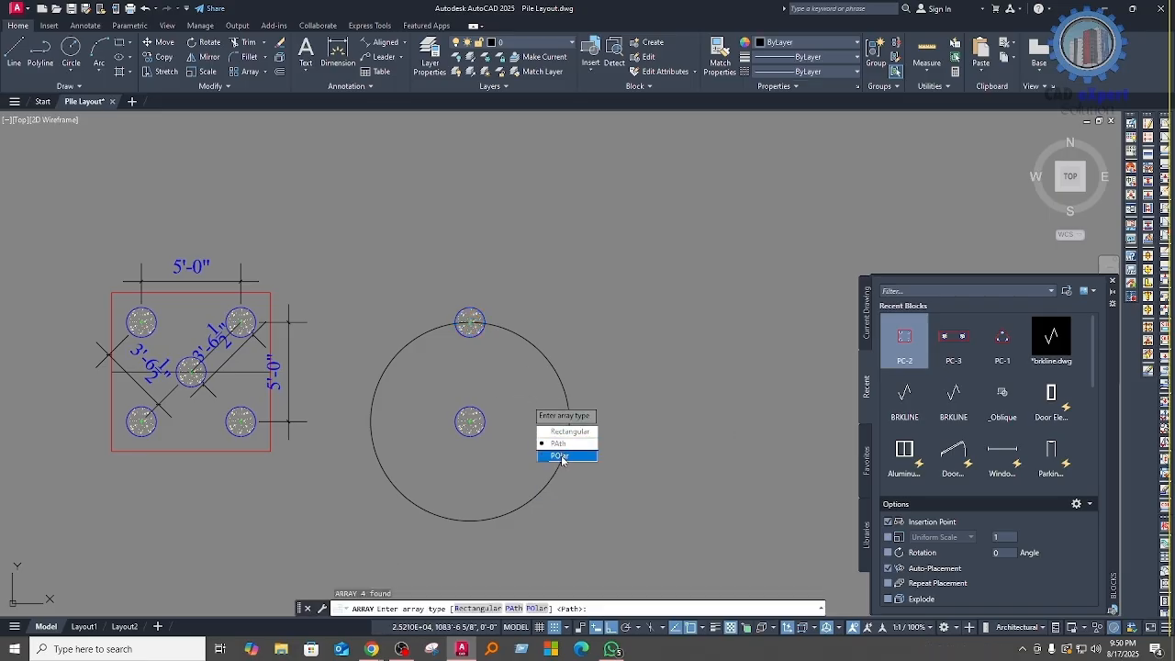
click(560, 455)
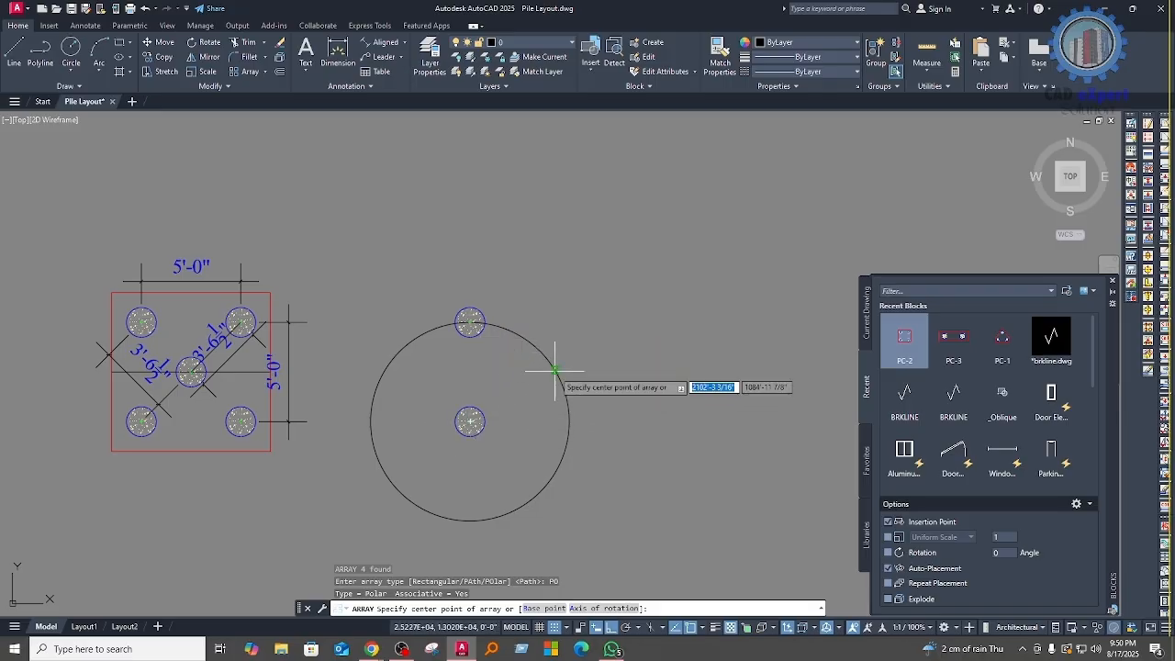
scroll(467, 420, up, 4)
scroll(474, 421, up, 5)
click(475, 410)
scroll(458, 422, down, 2)
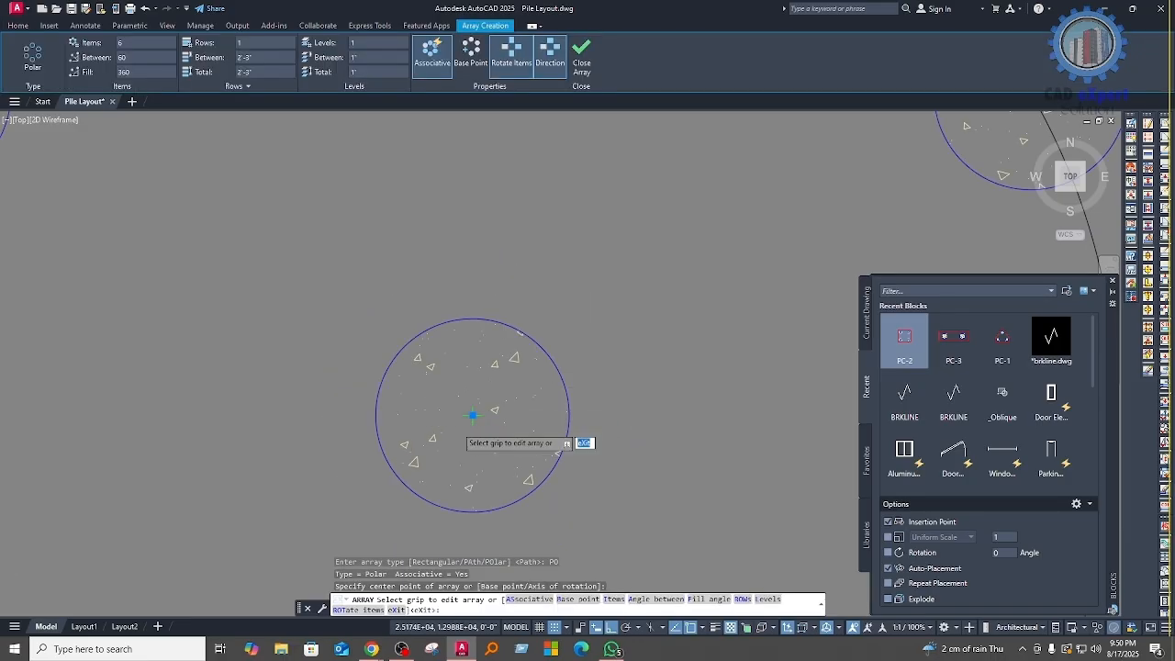
Step: Set the polar array's item count to 4 and finish the array
scroll(455, 422, up, 2)
scroll(495, 291, down, 2)
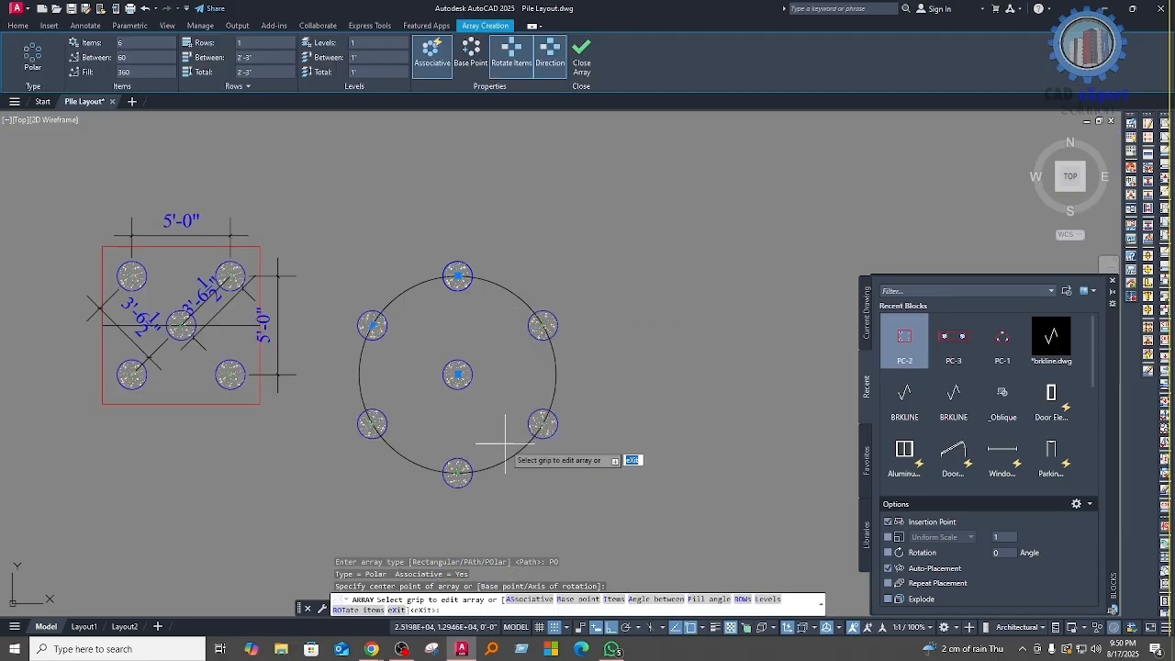
scroll(482, 317, down, 2)
scroll(524, 407, up, 4)
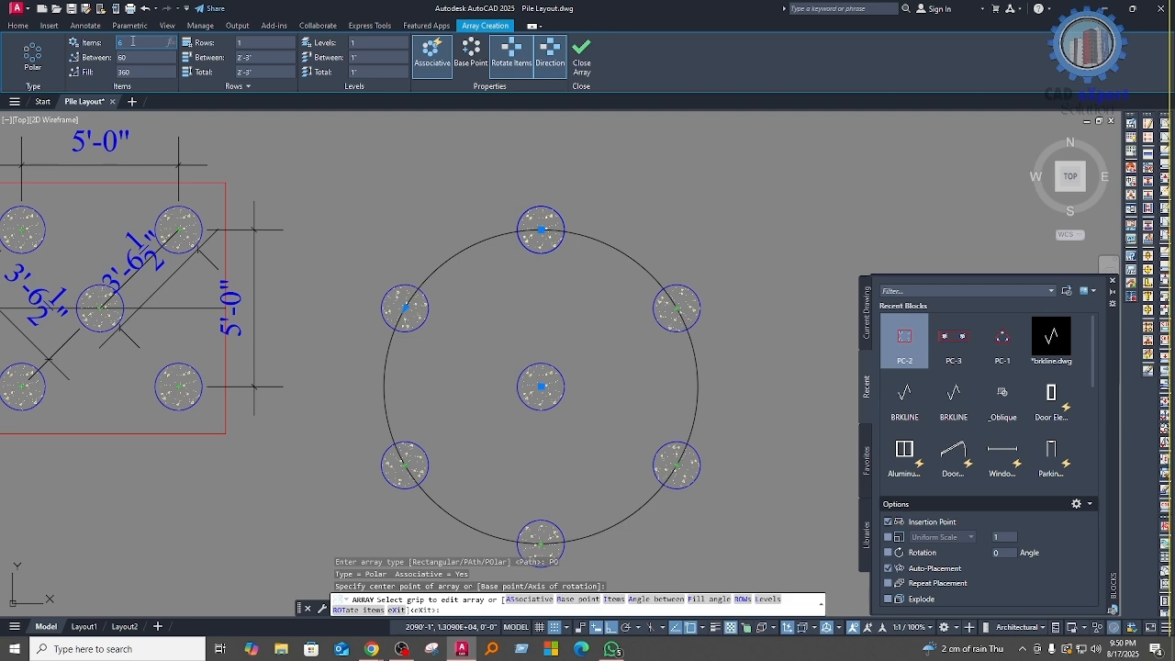
key(Return)
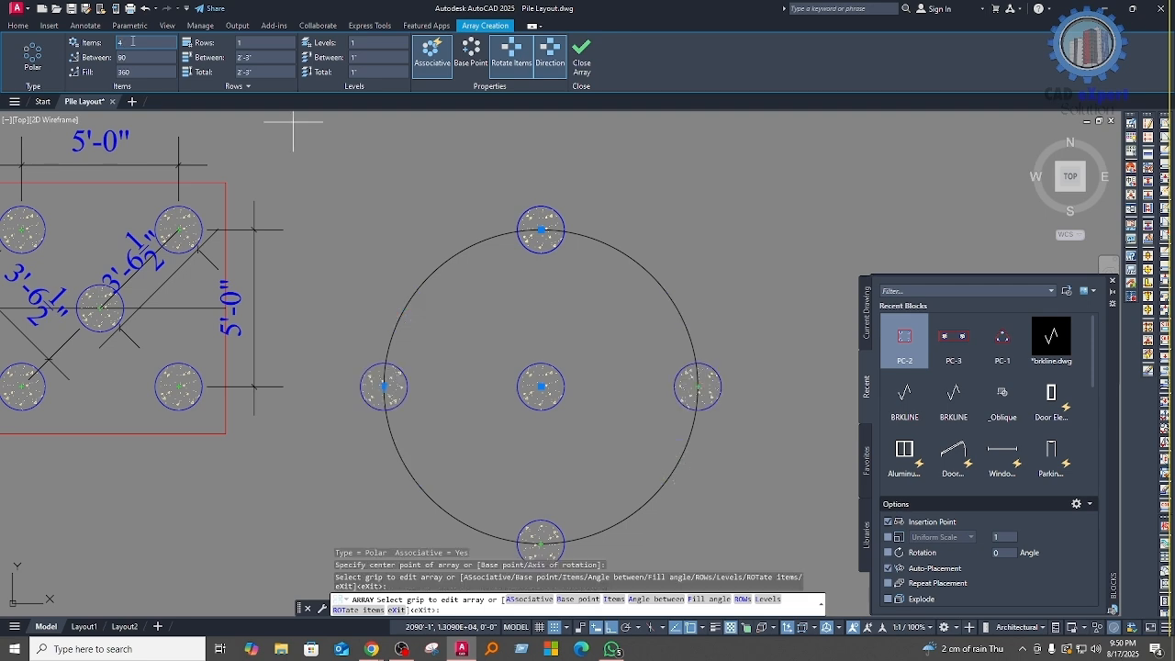
scroll(341, 267, down, 4)
scroll(468, 376, up, 4)
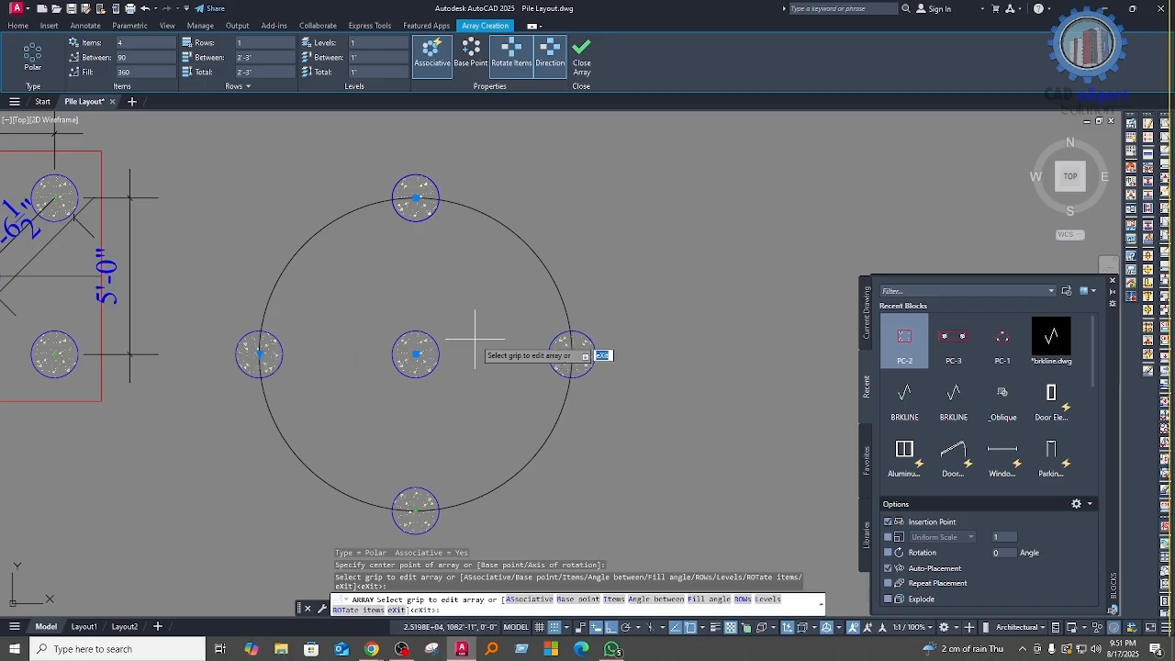
key(Escape)
middle_drag(544, 399, 534, 382)
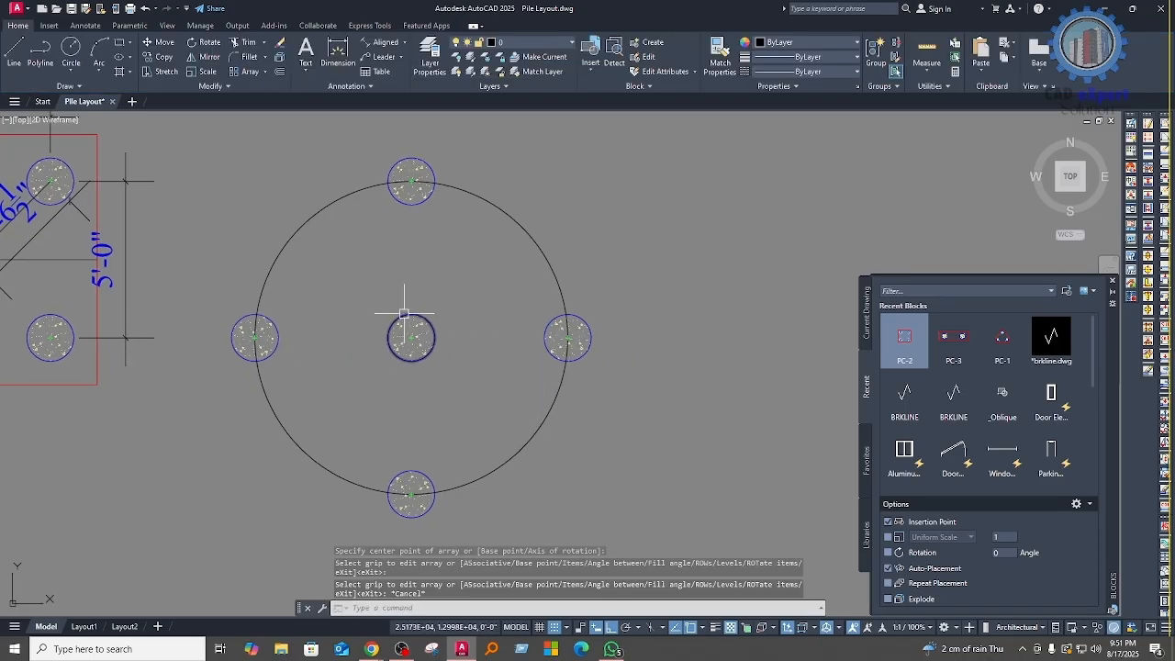
scroll(399, 314, down, 2)
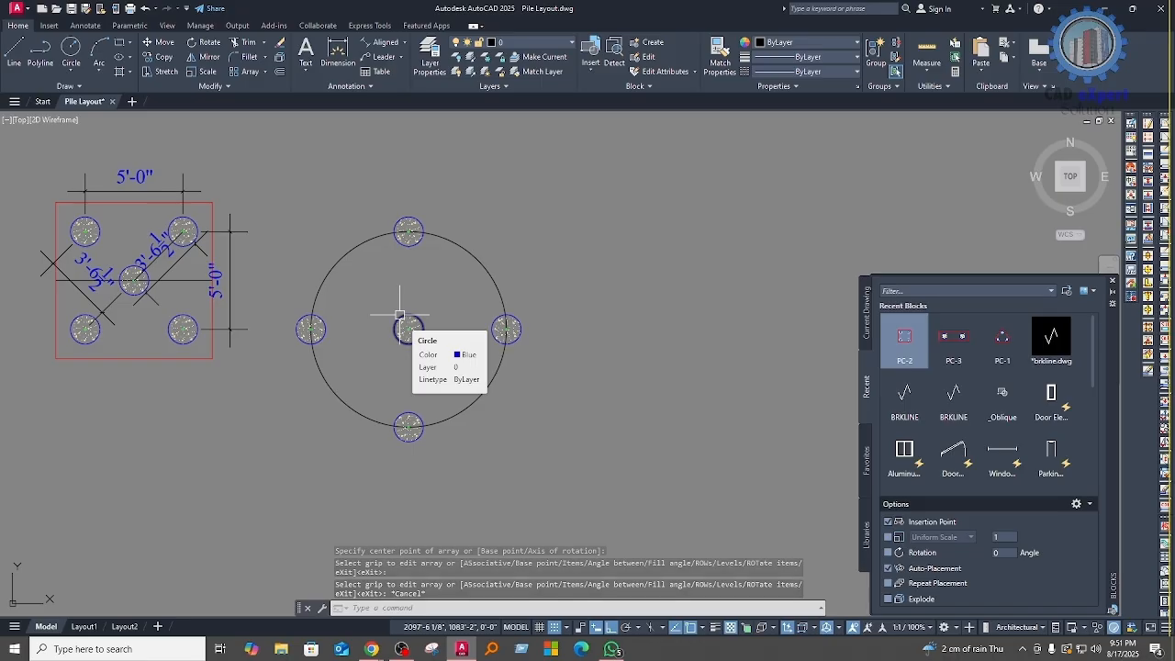
middle_drag(452, 376, 456, 354)
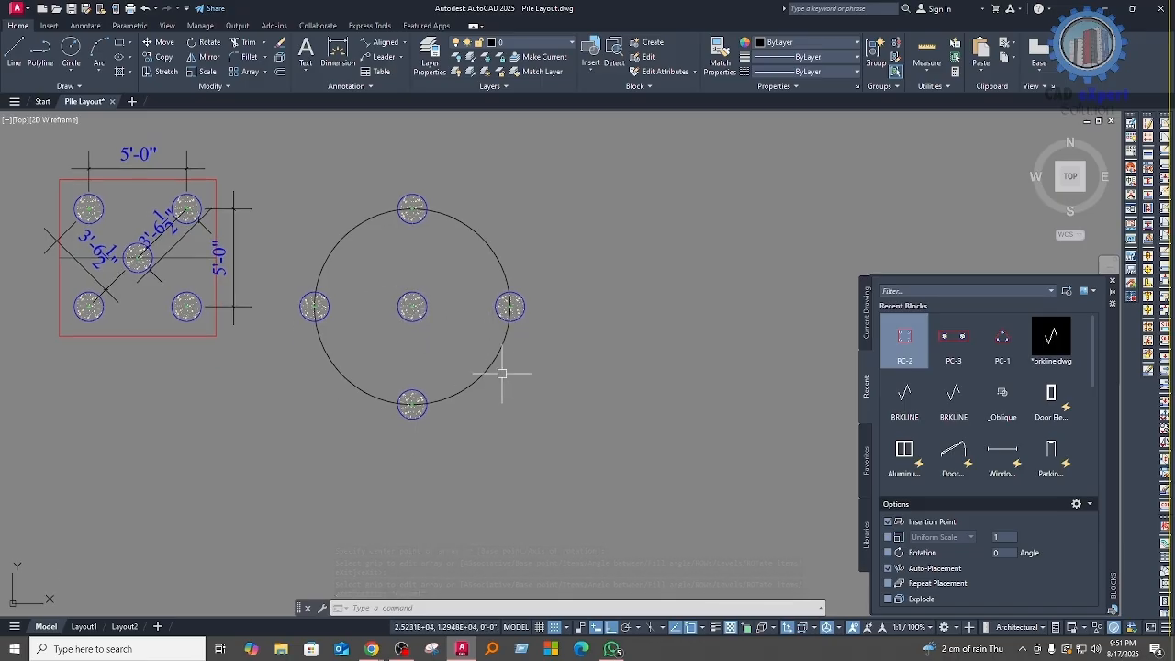
Step: Add an aligned dimension from the central pile's centre to the right pile's centre, placed above the piles
click(377, 44)
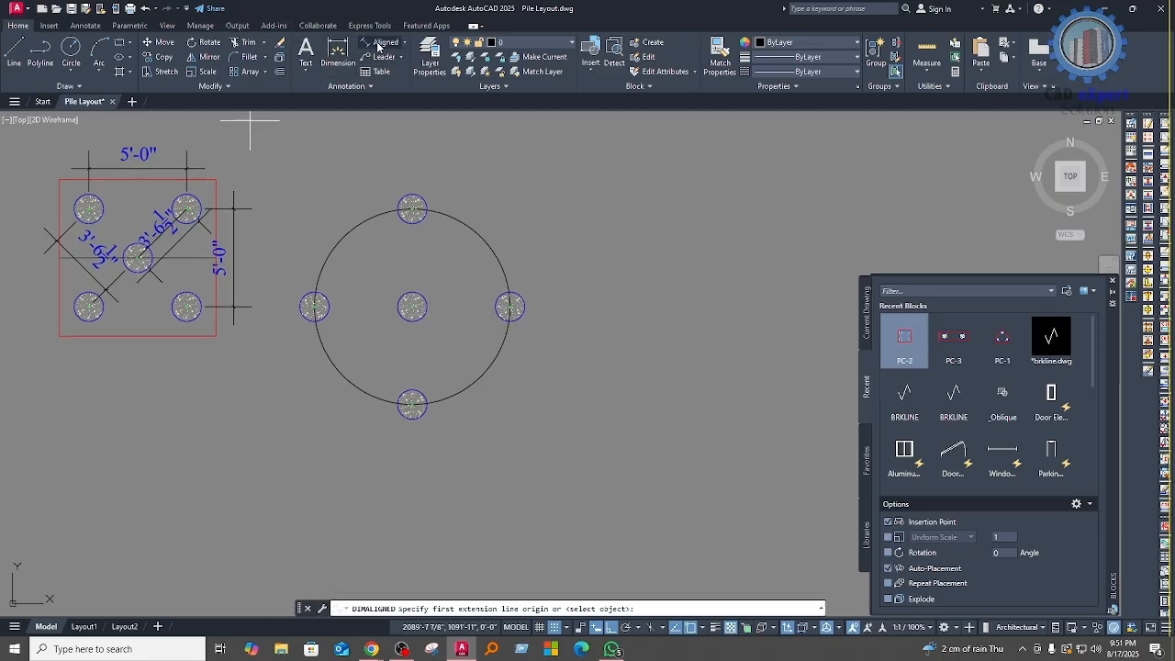
scroll(419, 320, up, 8)
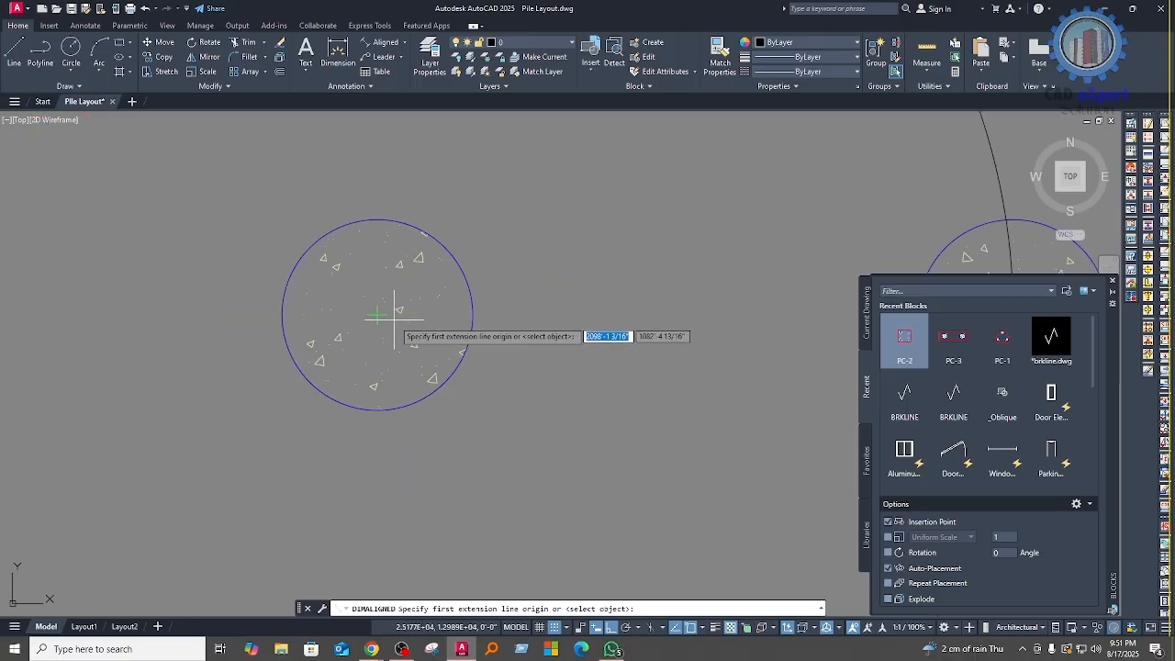
click(379, 316)
scroll(425, 321, down, 5)
scroll(571, 319, up, 5)
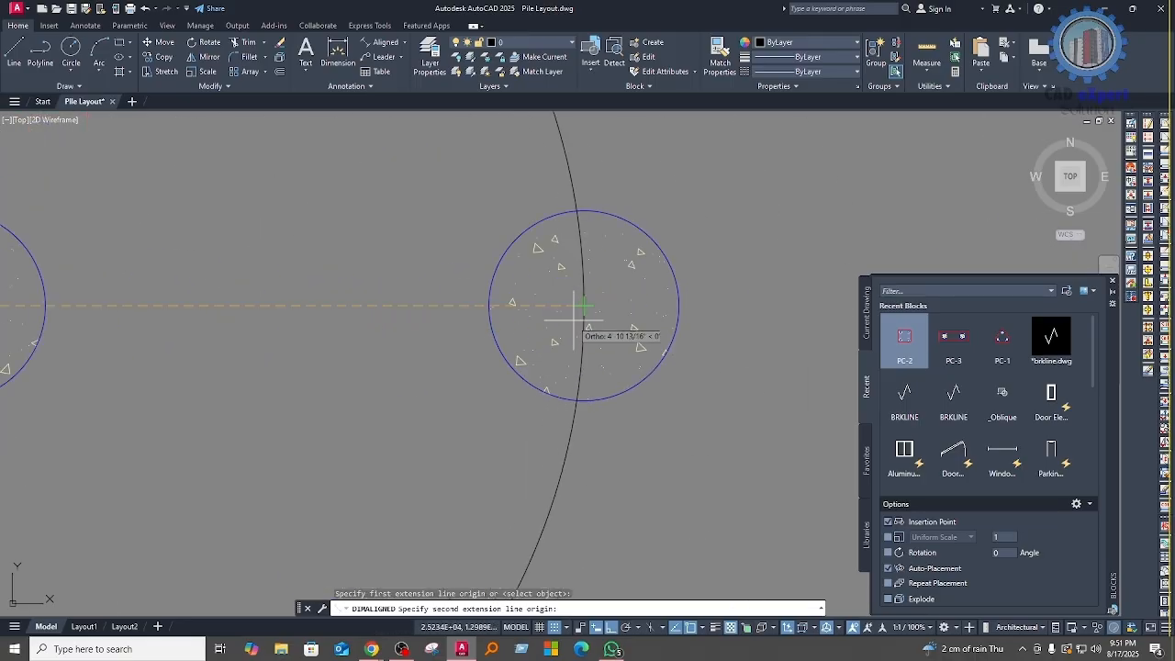
click(578, 308)
scroll(569, 312, down, 6)
click(459, 277)
Step: Add an aligned dimension from the central pile's centre to the lower pile's centre
key(Return)
scroll(371, 317, up, 6)
click(368, 364)
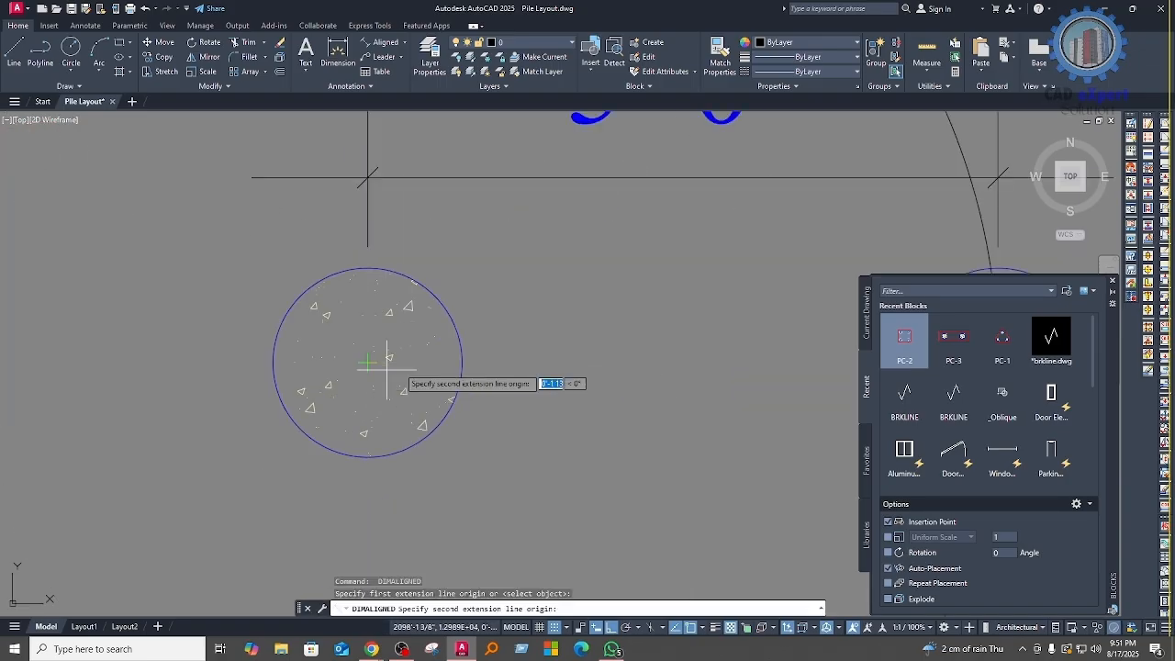
scroll(371, 365, down, 5)
scroll(419, 440, up, 6)
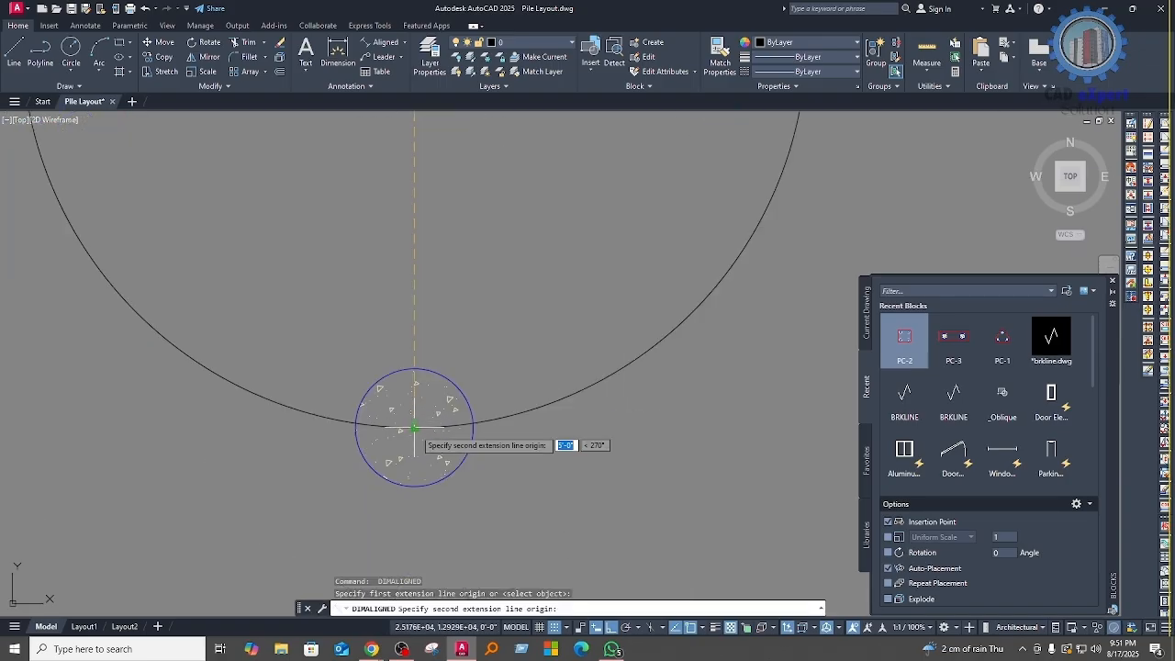
click(414, 428)
scroll(404, 418, down, 5)
click(461, 343)
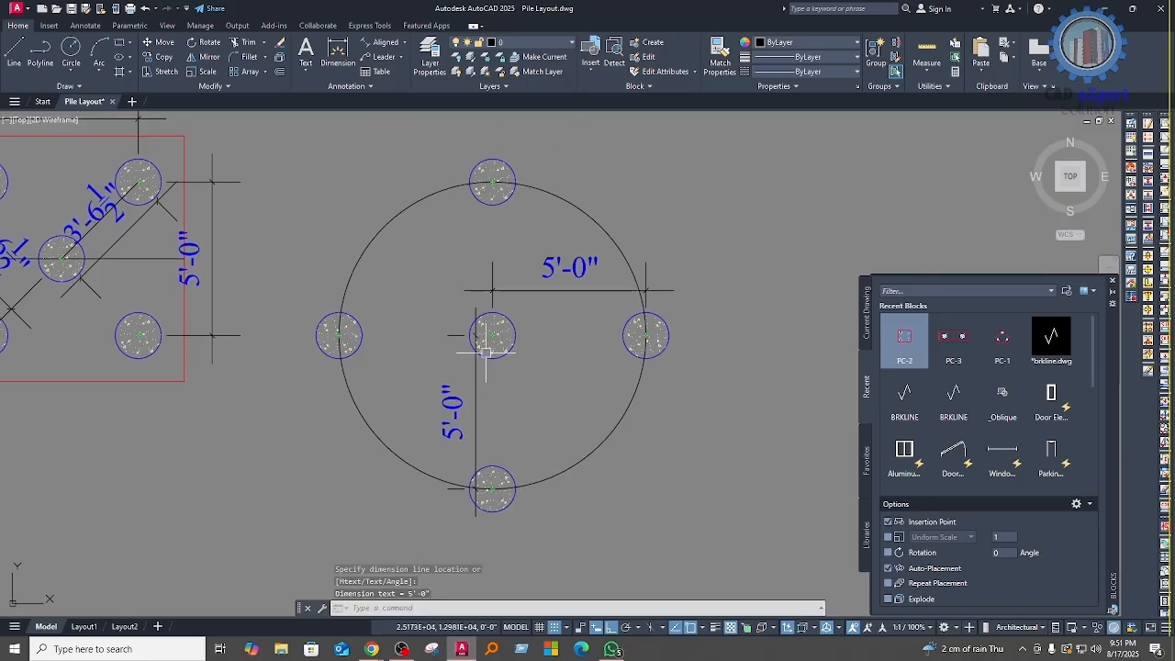
Step: Add an aligned dimension from the central pile's centre to the left pile's centre
key(Return)
scroll(493, 338, up, 6)
click(493, 336)
scroll(493, 336, down, 5)
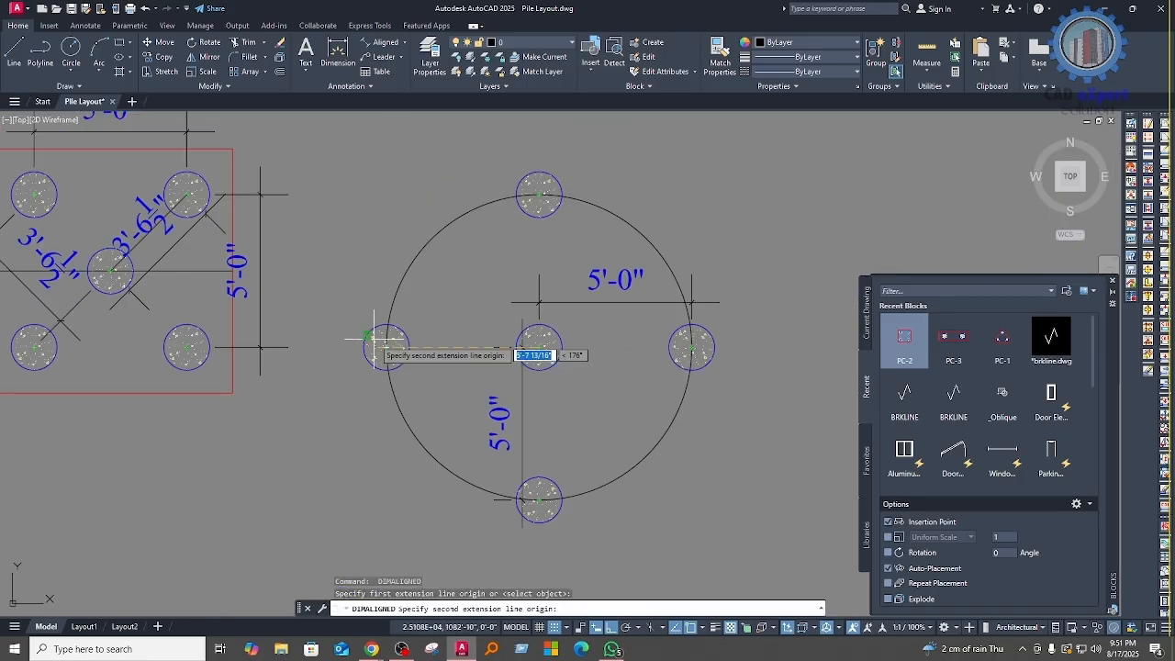
scroll(375, 339, up, 6)
click(394, 356)
scroll(458, 330, down, 5)
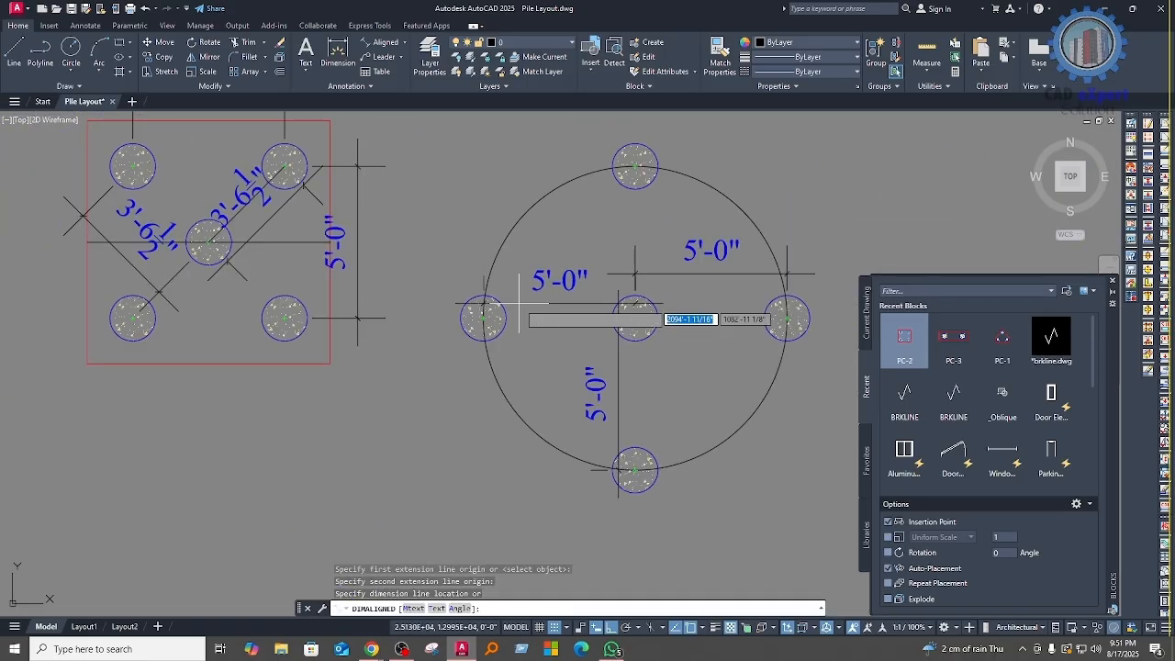
click(542, 330)
middle_drag(703, 368, 425, 391)
key(Return)
scroll(516, 349, up, 7)
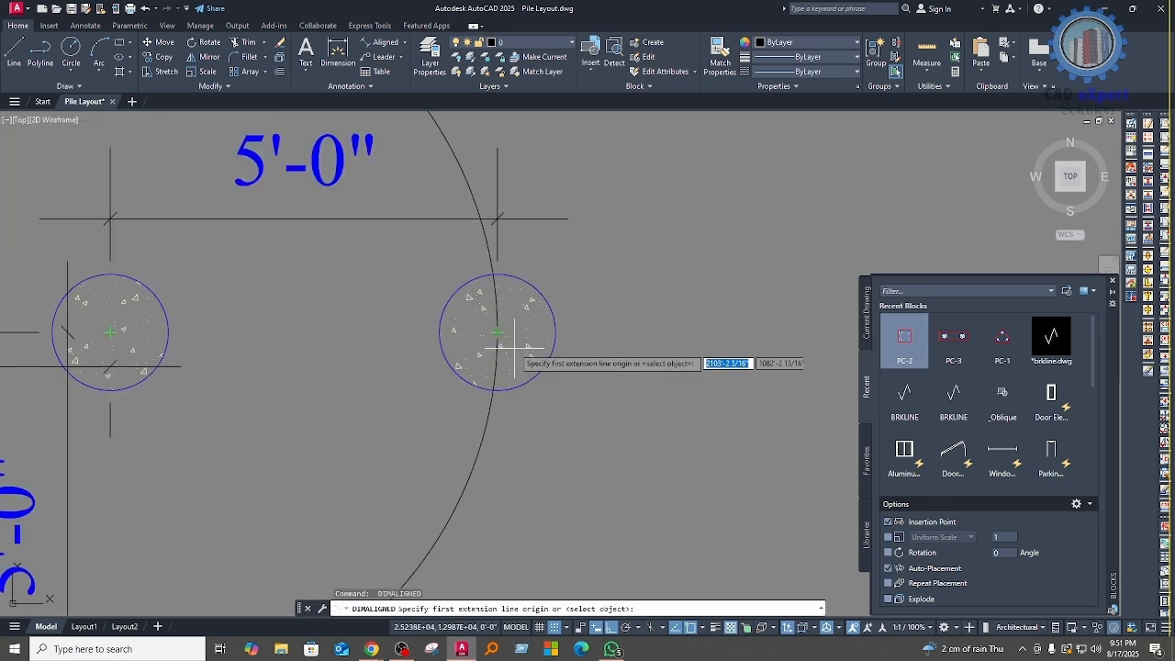
click(489, 313)
scroll(471, 422, down, 5)
middle_drag(472, 424, 475, 241)
middle_drag(275, 464, 481, 339)
scroll(292, 461, up, 5)
click(323, 451)
scroll(327, 451, down, 5)
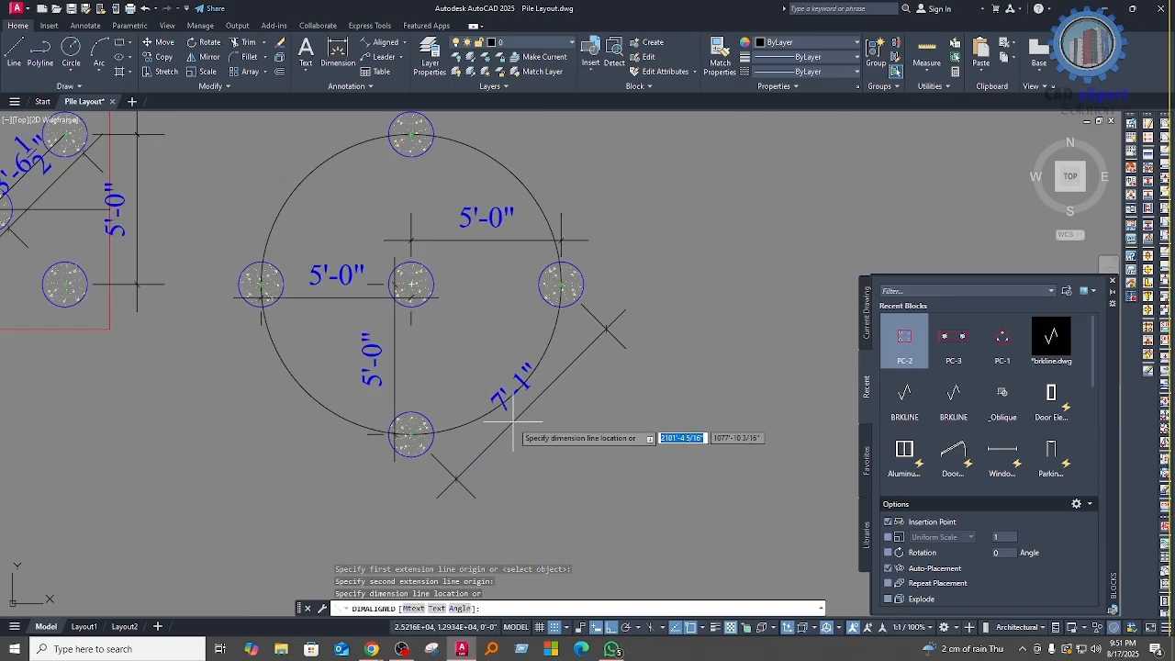
key(Escape)
scroll(514, 367, up, 4)
scroll(503, 343, down, 5)
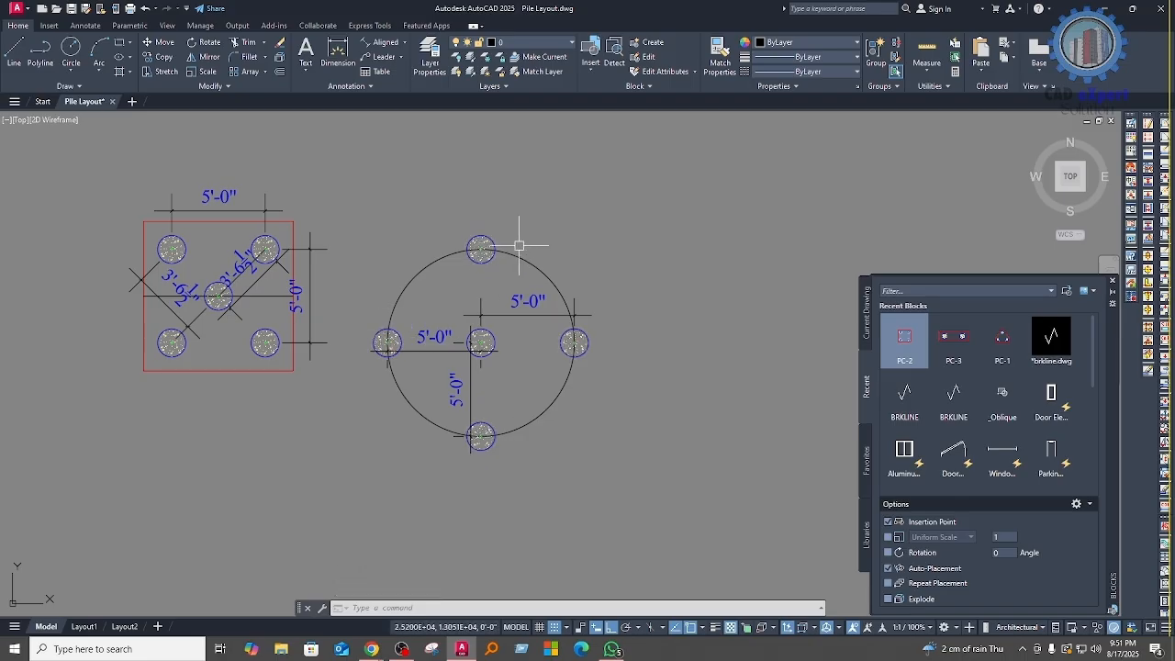
Step: Erase the three dimensions inside the circle along with the central pile's circle and hatch
middle_drag(545, 397, 548, 422)
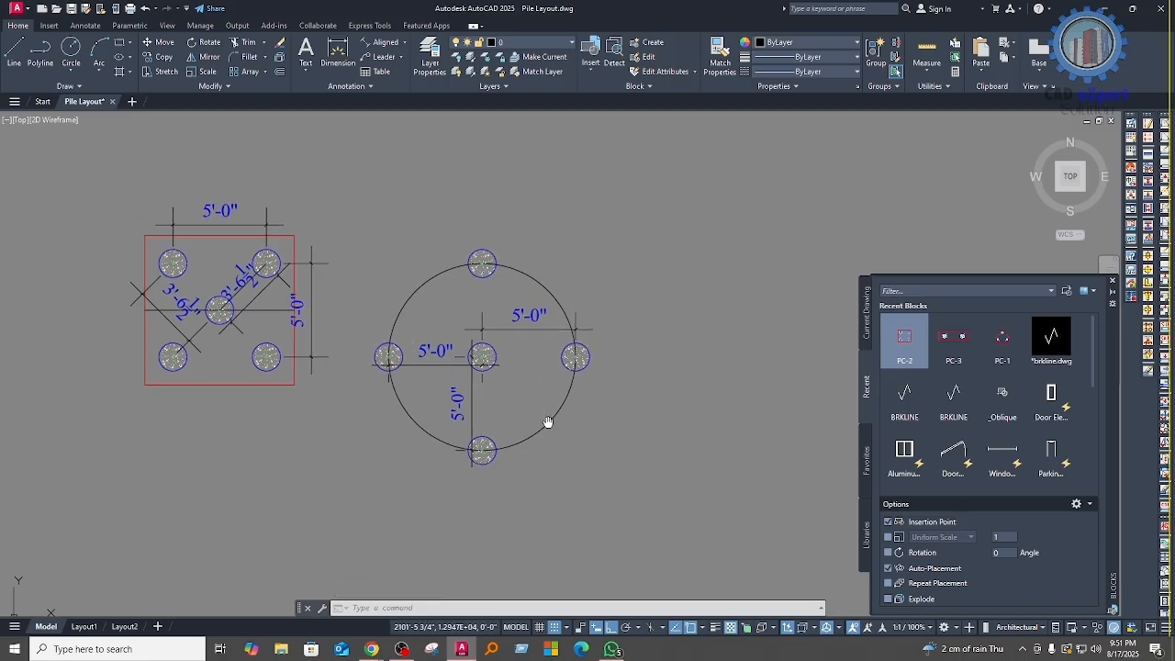
scroll(474, 414, up, 2)
click(498, 412)
click(439, 402)
click(422, 372)
click(403, 320)
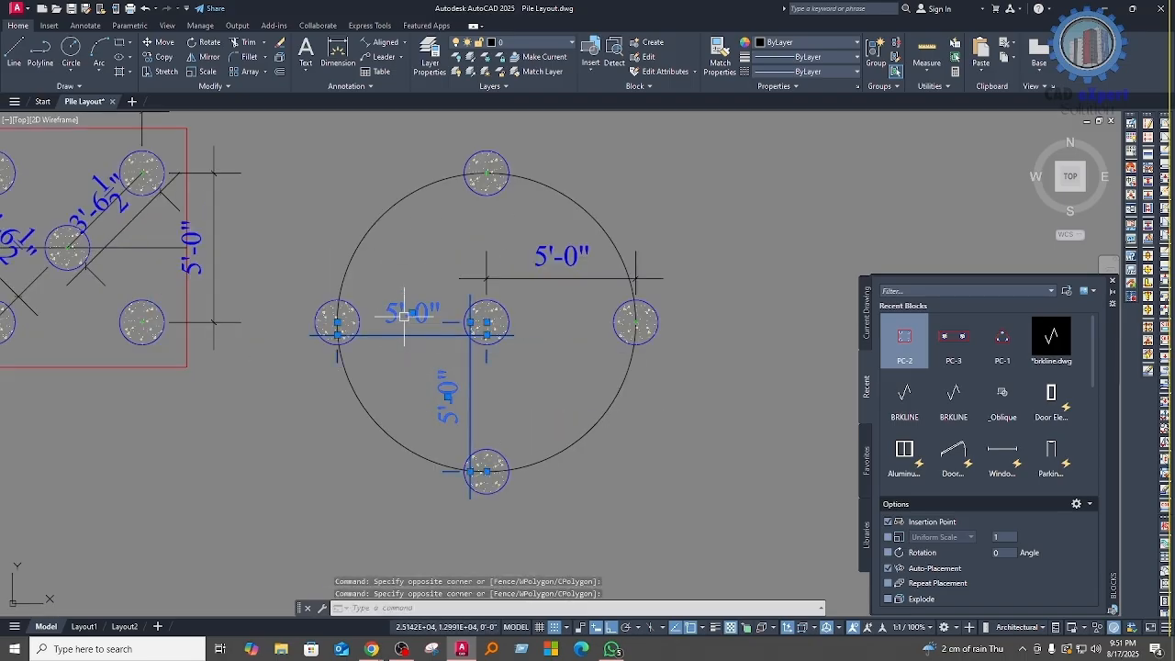
click(552, 302)
click(489, 249)
mouse_move(533, 358)
middle_down()
mouse_move(529, 410)
mouse_move(520, 404)
middle_up()
text(e)
key(space)
scroll(515, 378, down, 4)
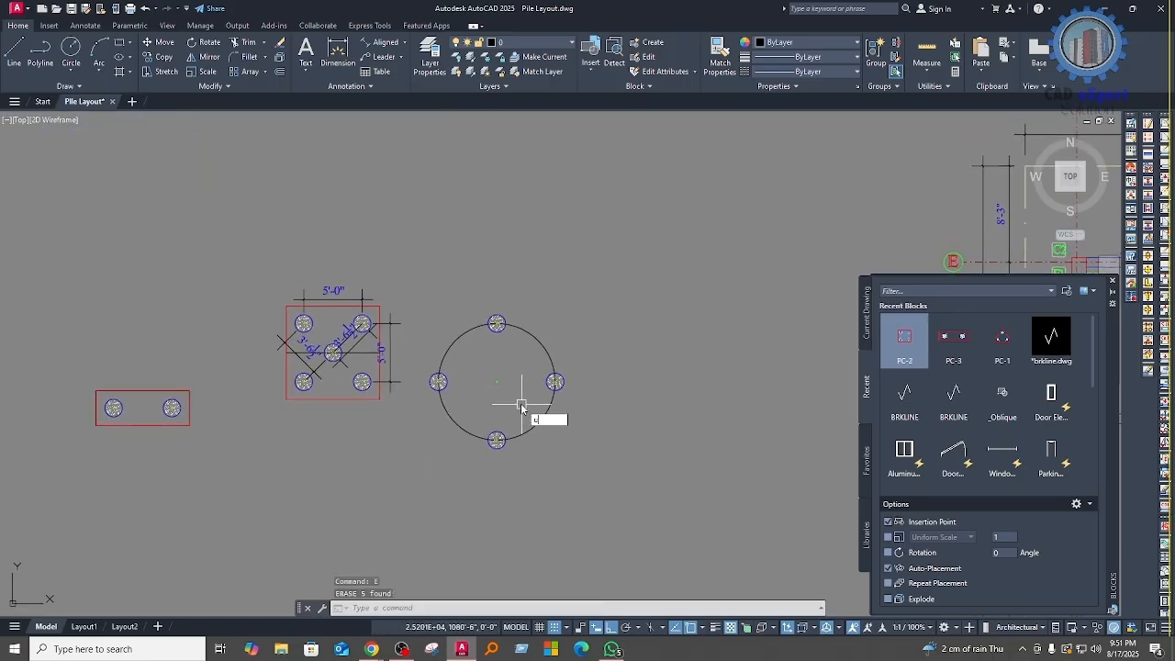
Step: Undo the erasure of the inner dimensions and the central pile
text(u)
scroll(521, 407, up, 4)
key(Return)
Step: Erase the three 5'-0" dimensions inside the pile circle, keeping the central pile
click(551, 344)
click(530, 301)
click(496, 440)
click(410, 436)
click(401, 350)
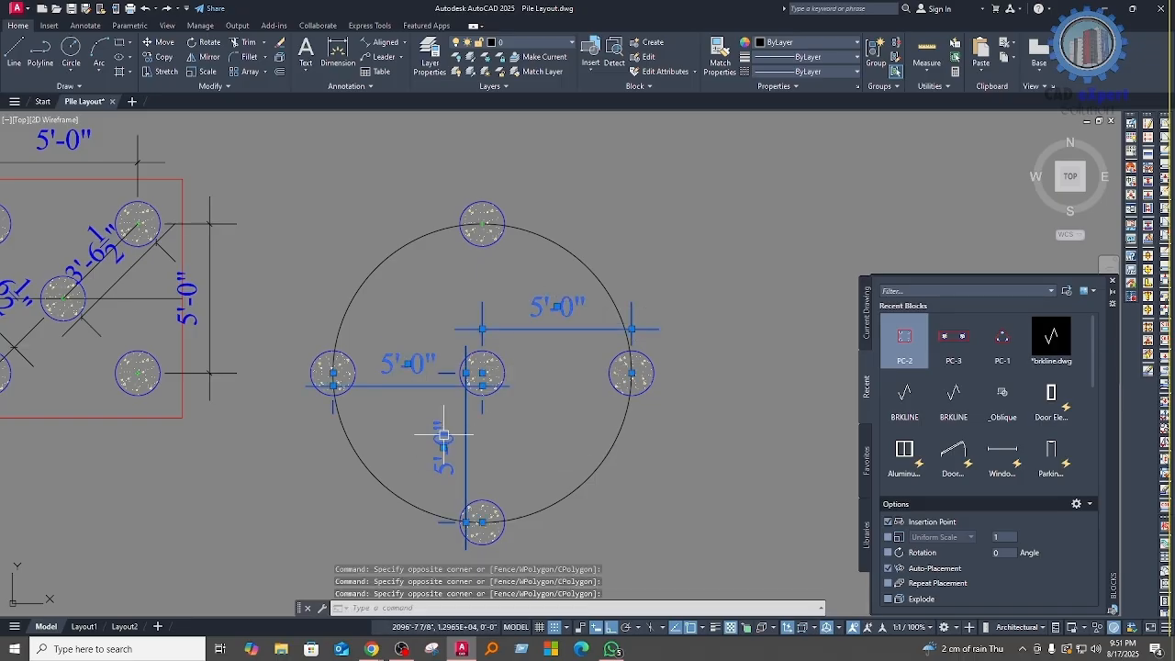
middle_drag(443, 430, 451, 396)
text(e)
key(Return)
Step: Erase the large 5'-0" radius layout circle that passes through the four outer piles
middle_drag(423, 356, 424, 388)
scroll(423, 388, down, 2)
click(539, 314)
click(527, 399)
middle_drag(527, 399, 523, 375)
text(e)
key(Return)
Step: Rotate the central pile and the four arrayed piles together by 45 degrees
middle_drag(582, 451, 629, 449)
scroll(418, 378, down, 2)
middle_drag(529, 388, 533, 396)
click(629, 457)
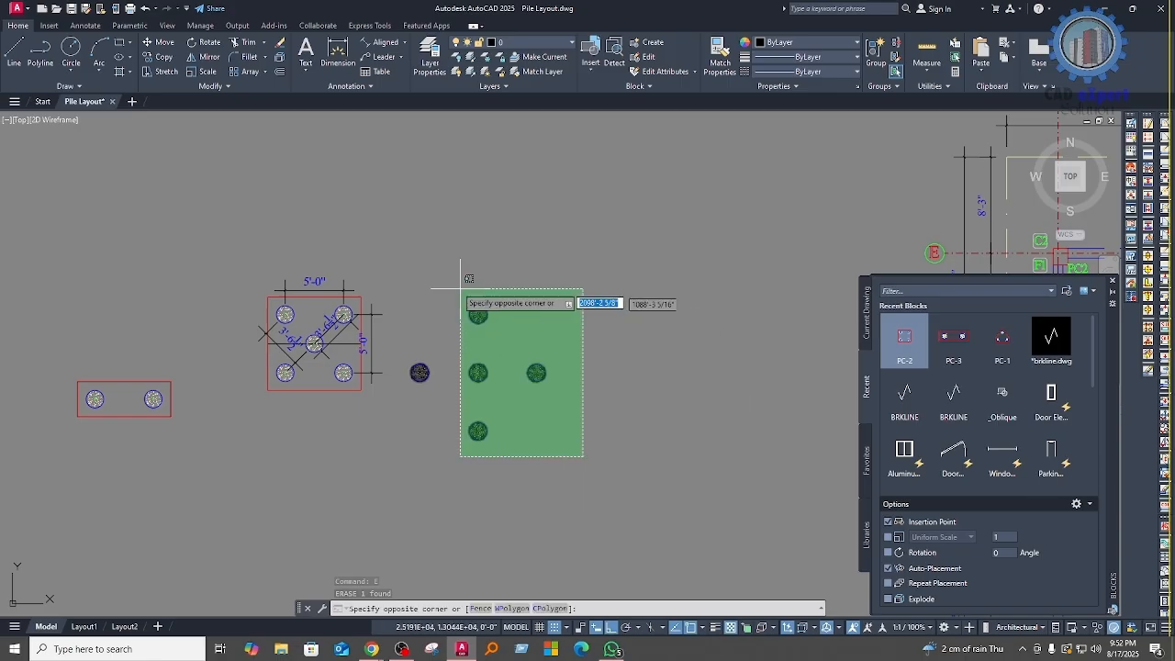
click(414, 249)
scroll(524, 418, up, 2)
middle_drag(601, 428, 603, 450)
text(ro)
key(Return)
click(602, 431)
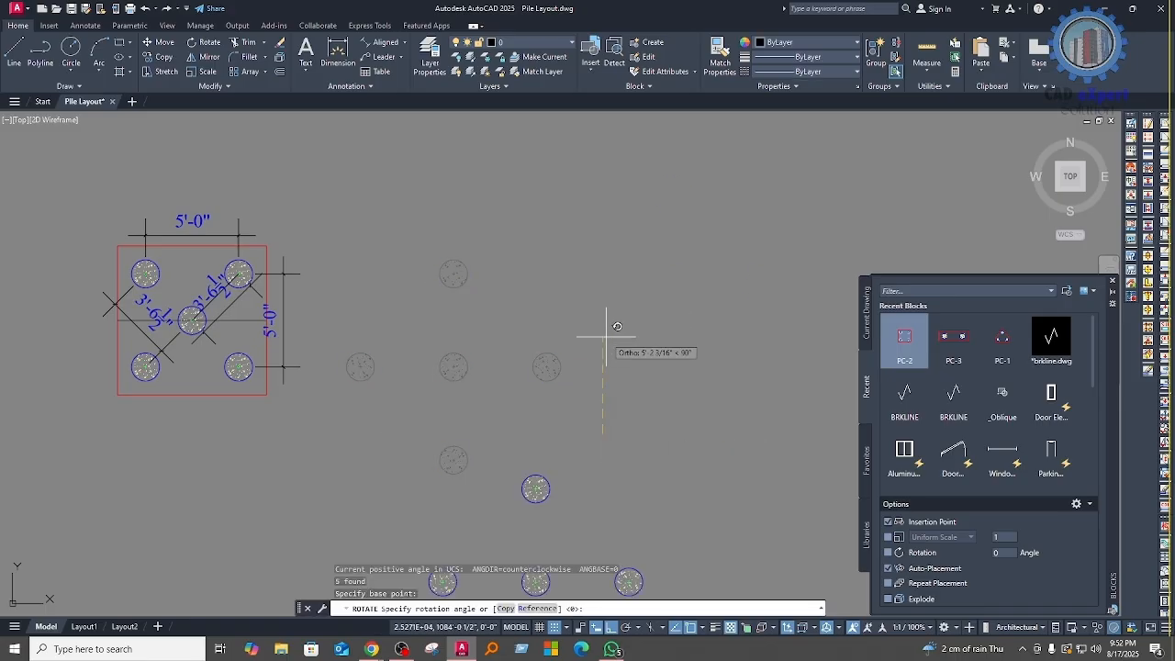
key(Return)
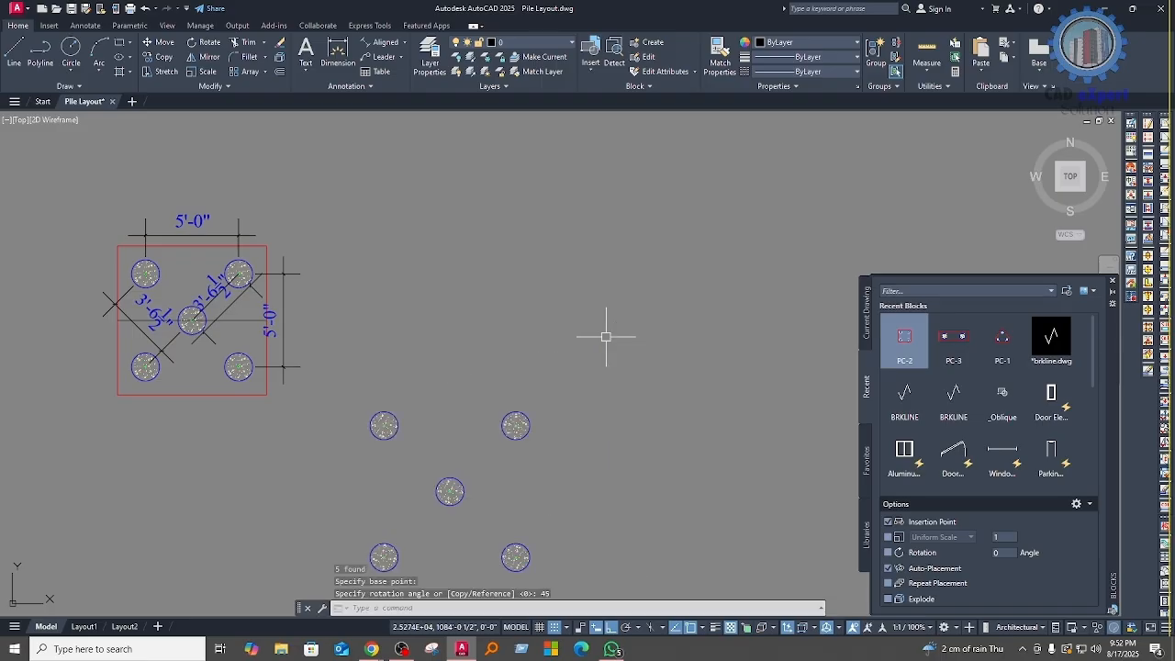
scroll(597, 349, down, 2)
click(424, 353)
click(597, 495)
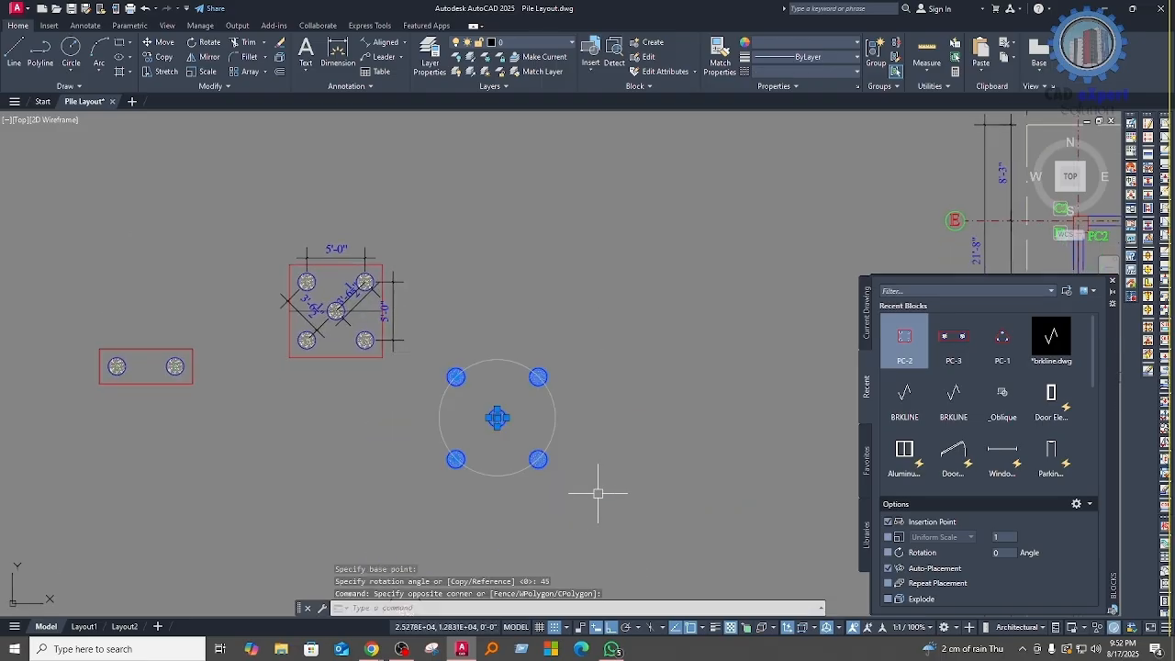
key(Escape)
Step: Erase the earlier dimensioned five-pile cap with all its piles, outline and dimensions
scroll(570, 427, up, 2)
middle_drag(606, 453, 629, 437)
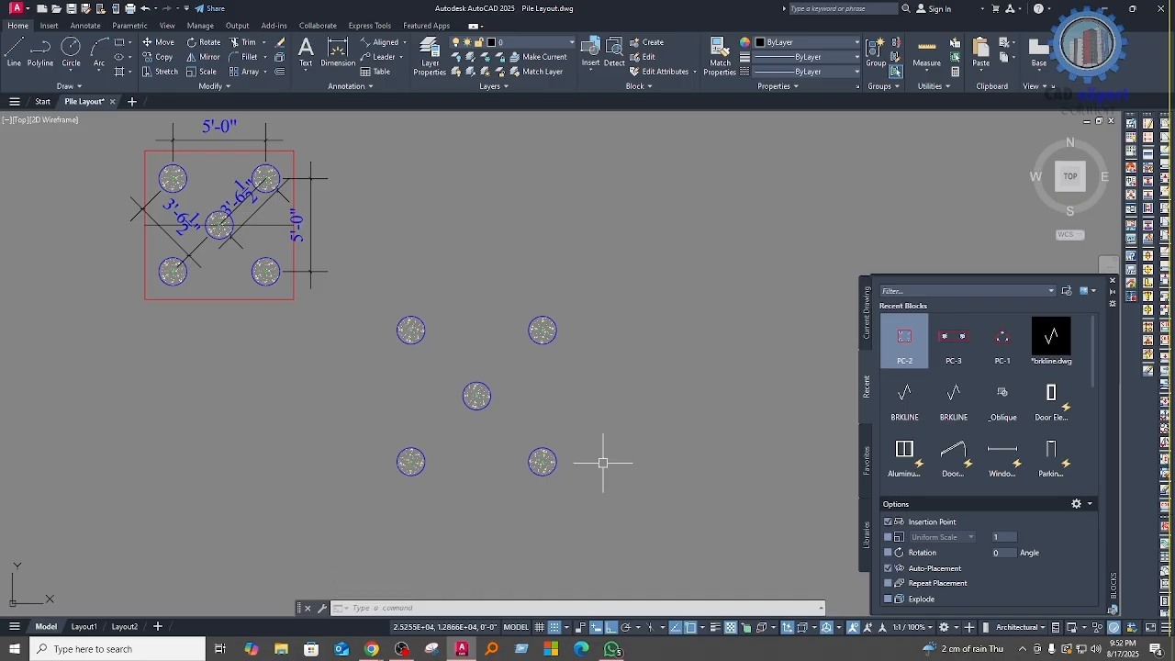
scroll(506, 369, down, 5)
scroll(406, 327, up, 3)
click(520, 381)
click(351, 218)
click(433, 290)
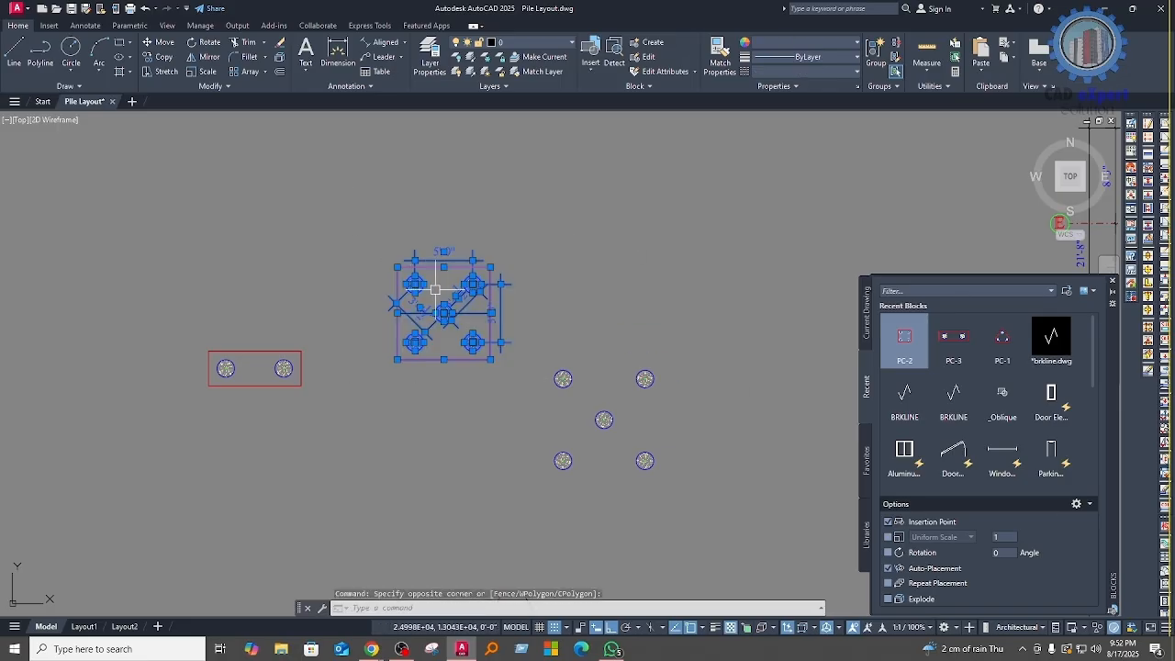
text(E)
key(Return)
Step: Erase the two-pile cap with its rectangular outline
click(406, 414)
click(183, 299)
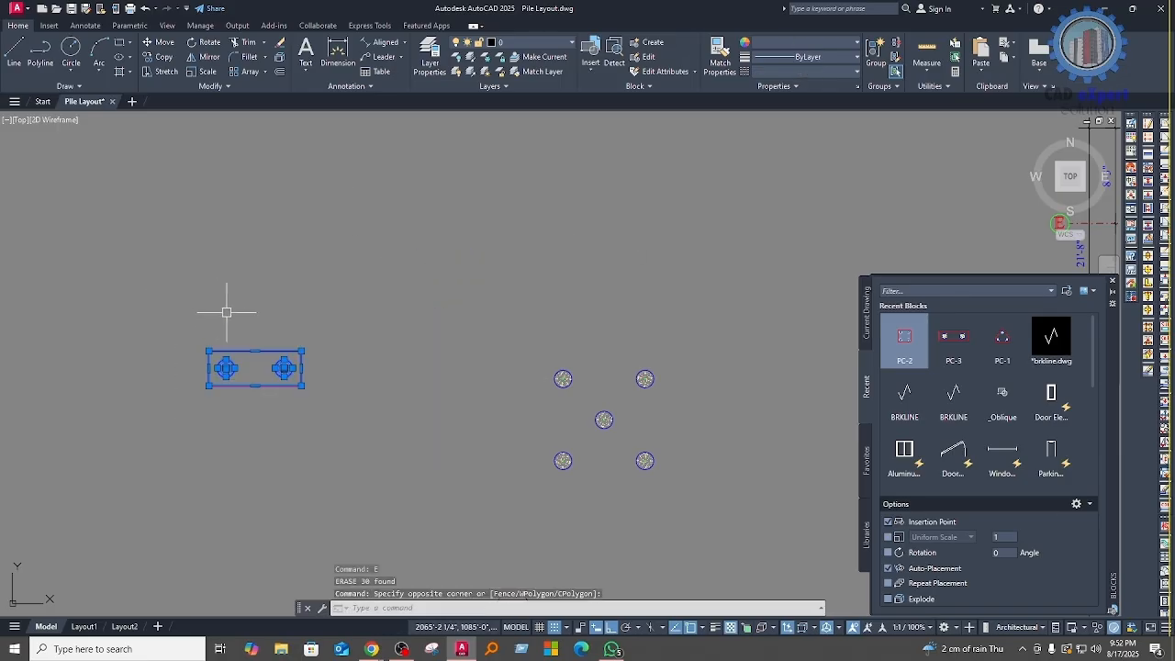
text(E)
key(Return)
middle_drag(582, 451, 451, 380)
scroll(451, 380, up, 2)
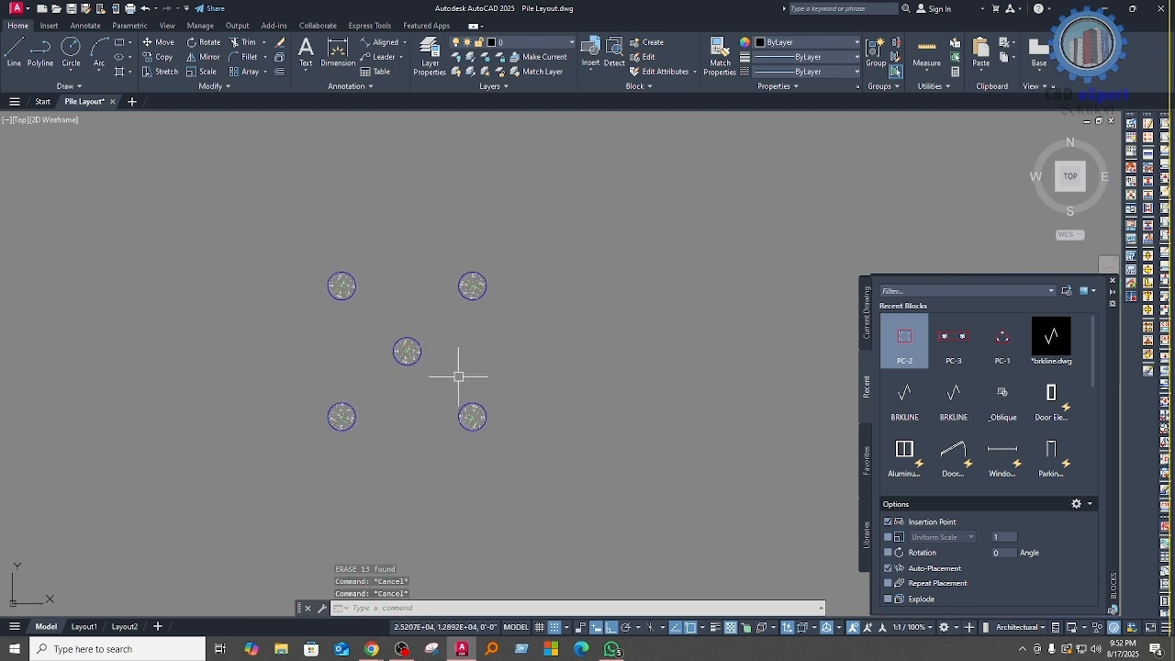
Step: Draw connected lines from the upper-right pile's centre to the upper-left pile's centre and down to the lower-left pile's centre
text(L)
key(Return)
scroll(379, 373, up, 6)
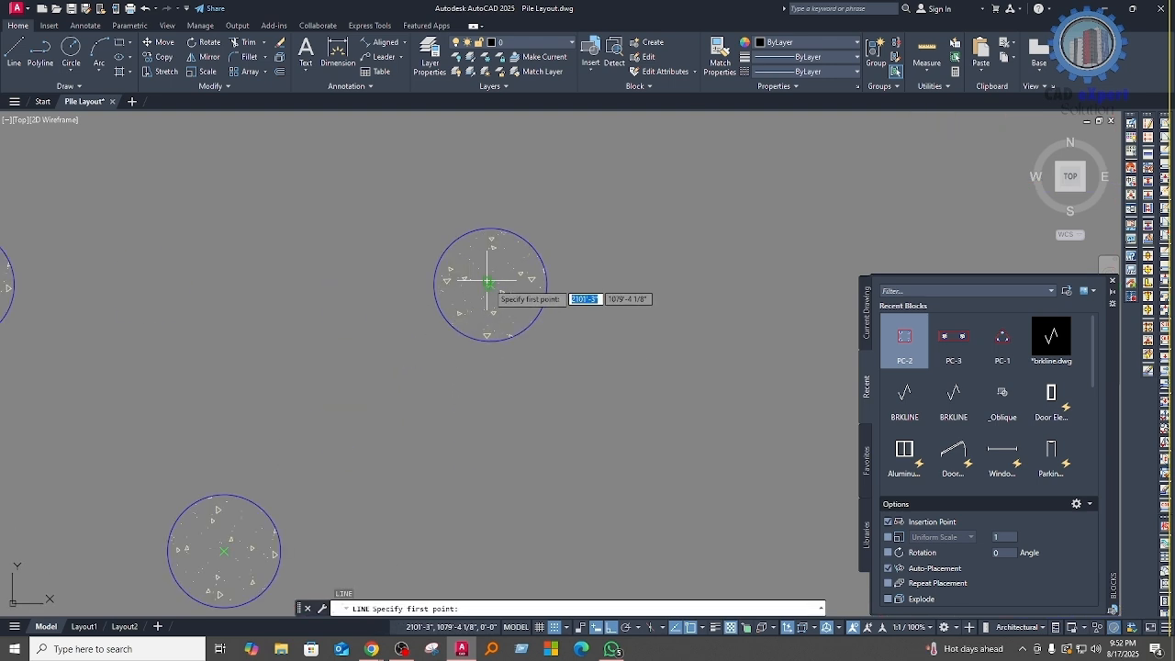
scroll(491, 285, up, 4)
click(491, 282)
scroll(333, 307, down, 7)
scroll(392, 293, up, 4)
scroll(391, 293, up, 2)
click(312, 328)
scroll(391, 304, down, 4)
middle_drag(460, 366, 445, 245)
scroll(386, 303, down, 4)
scroll(375, 409, up, 6)
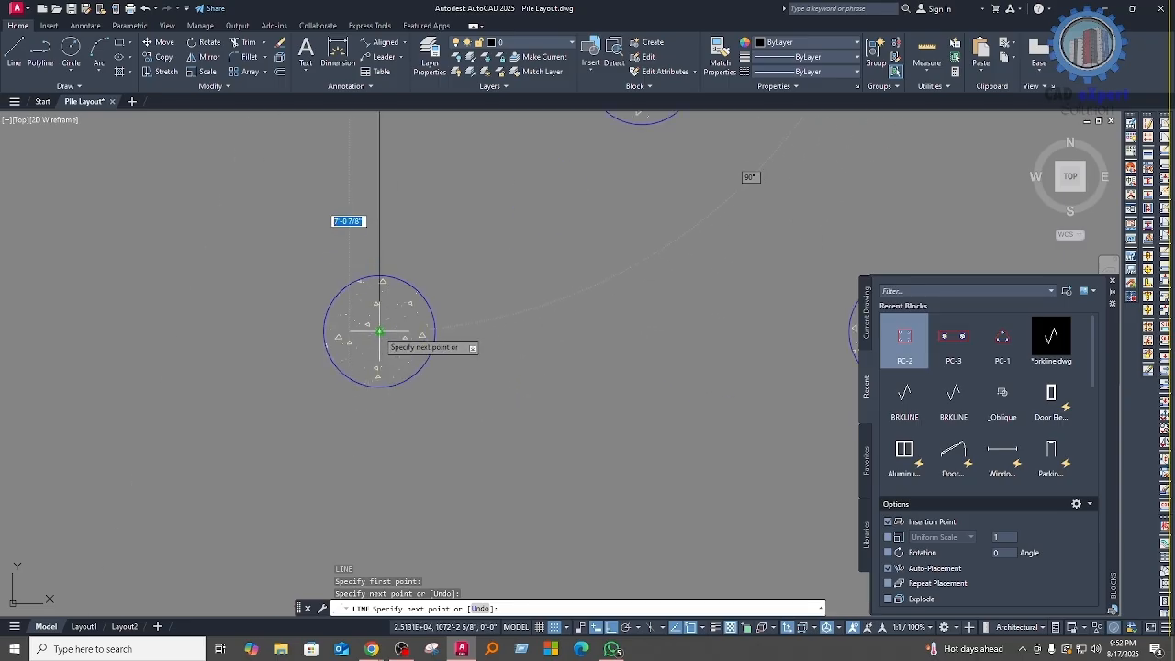
scroll(406, 327, up, 5)
click(412, 329)
scroll(147, 412, down, 8)
Step: Continue the lines to the lower-right pile's centre and back to the upper-right pile's centre to complete the square
middle_drag(147, 412, 55, 371)
scroll(407, 374, up, 6)
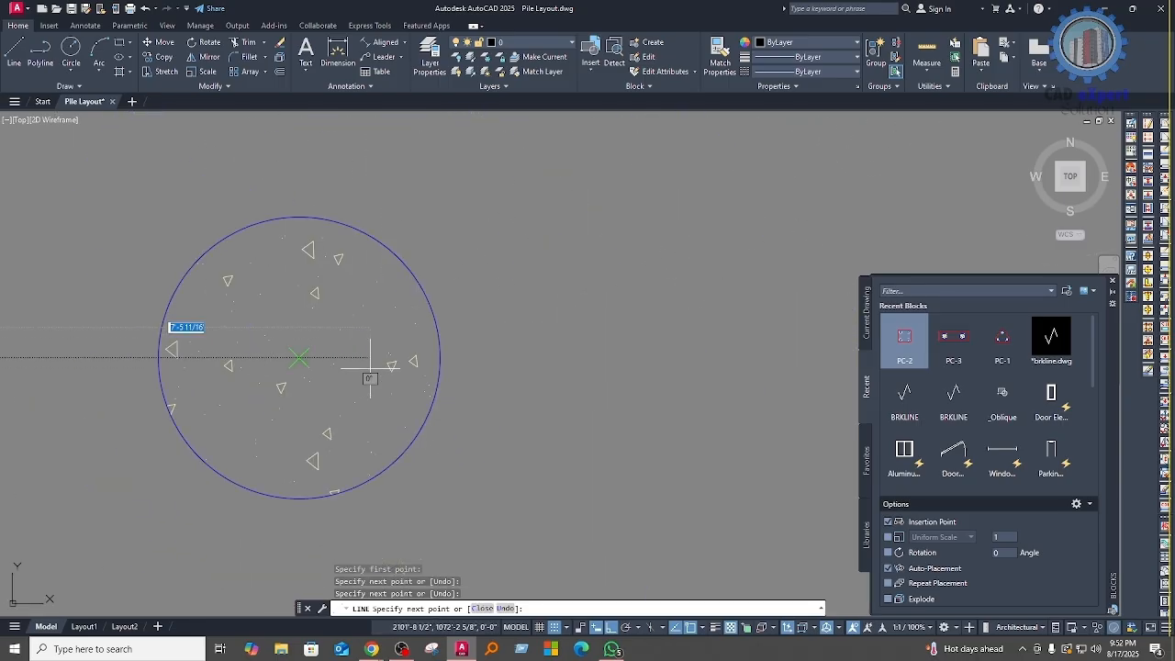
click(299, 357)
scroll(565, 468, down, 7)
scroll(535, 255, up, 7)
click(511, 228)
scroll(538, 312, down, 7)
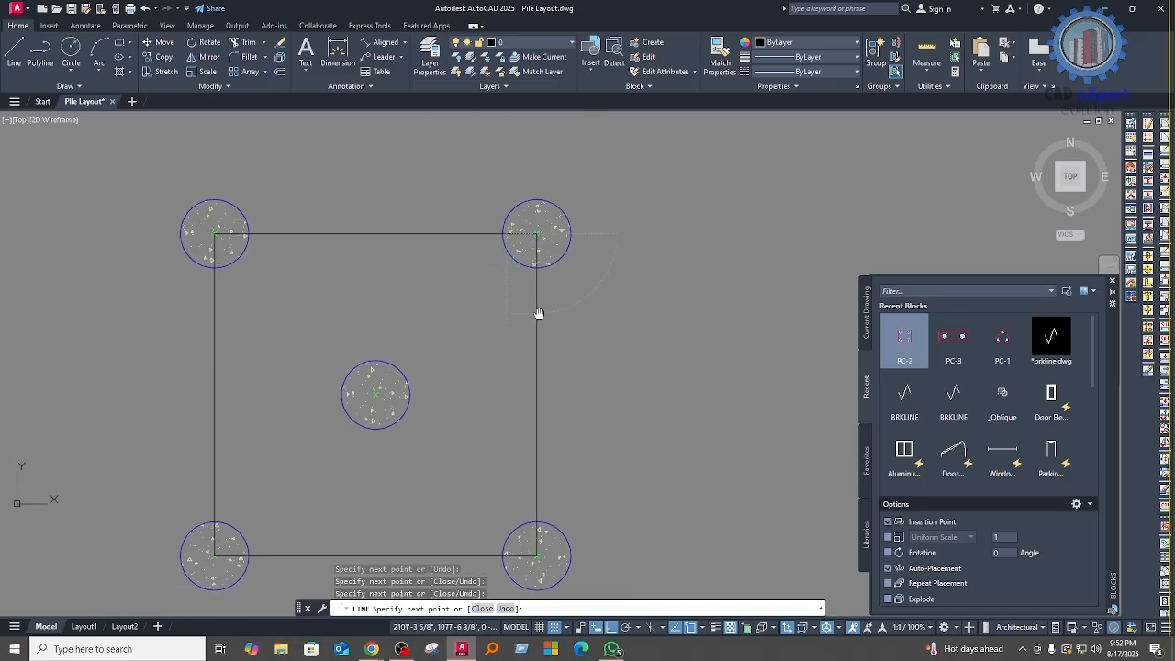
key(Return)
scroll(509, 375, down, 4)
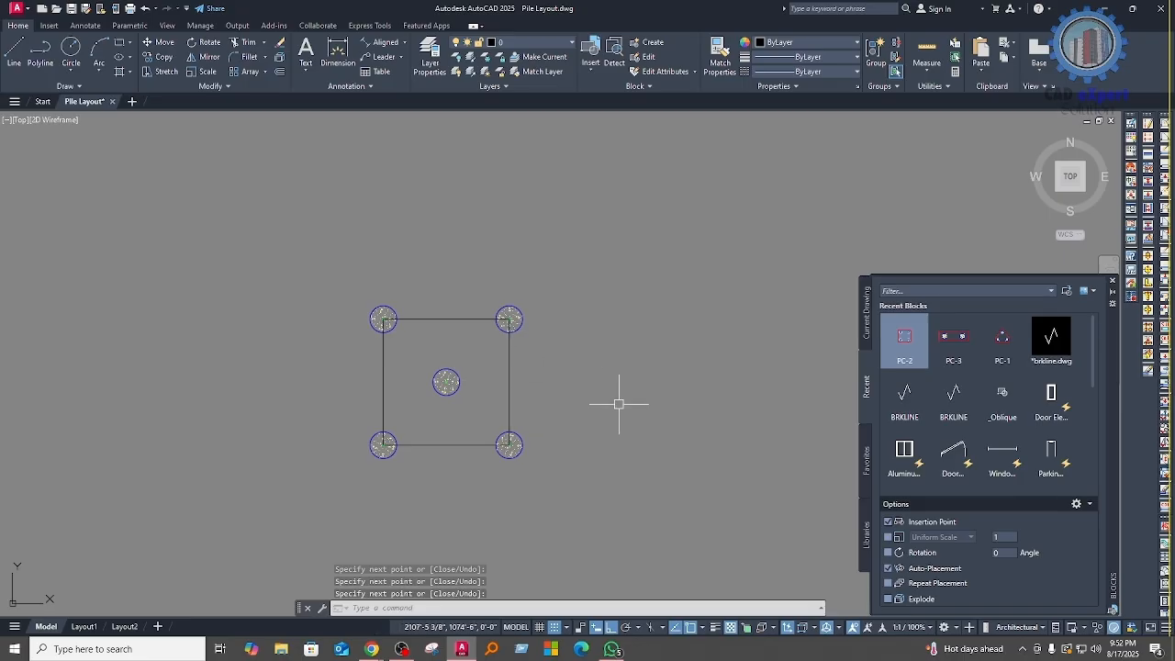
Step: Offset the right side of the pile-centre square outward by 1'-6"
middle_drag(478, 381, 498, 390)
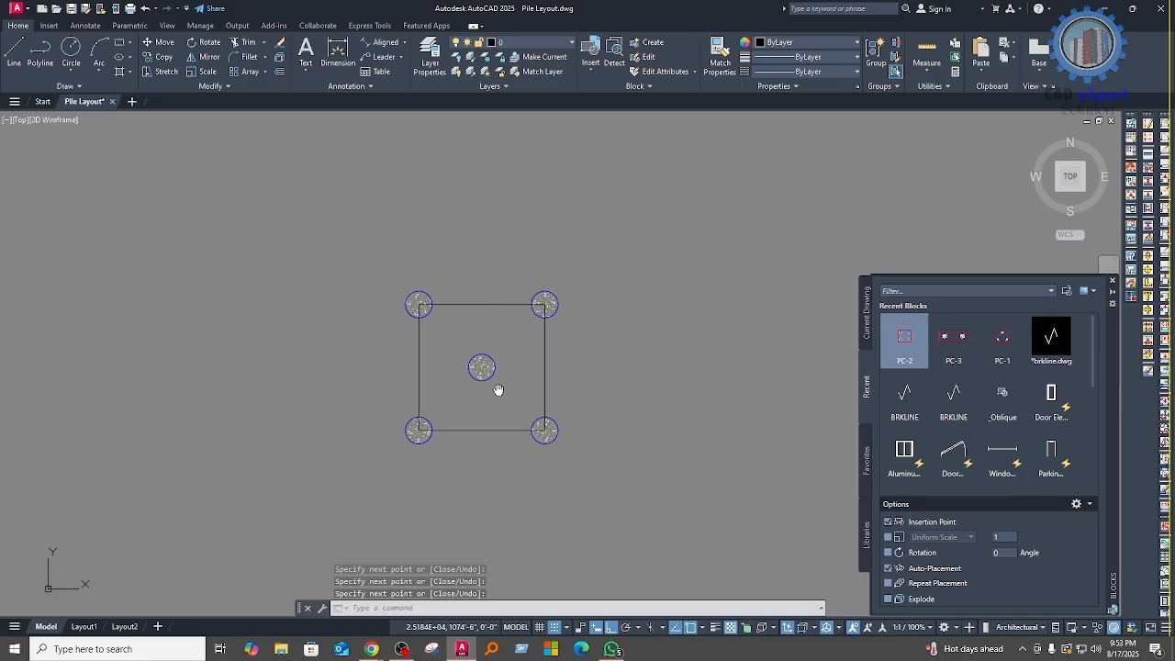
click(546, 344)
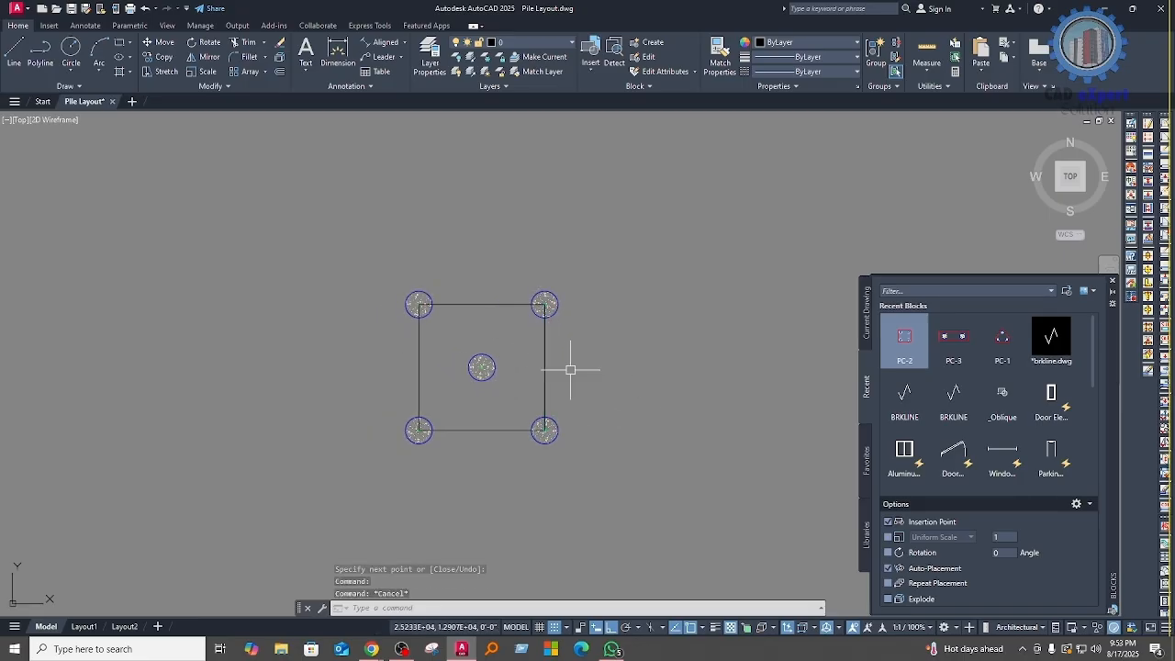
text(o)
key(Return)
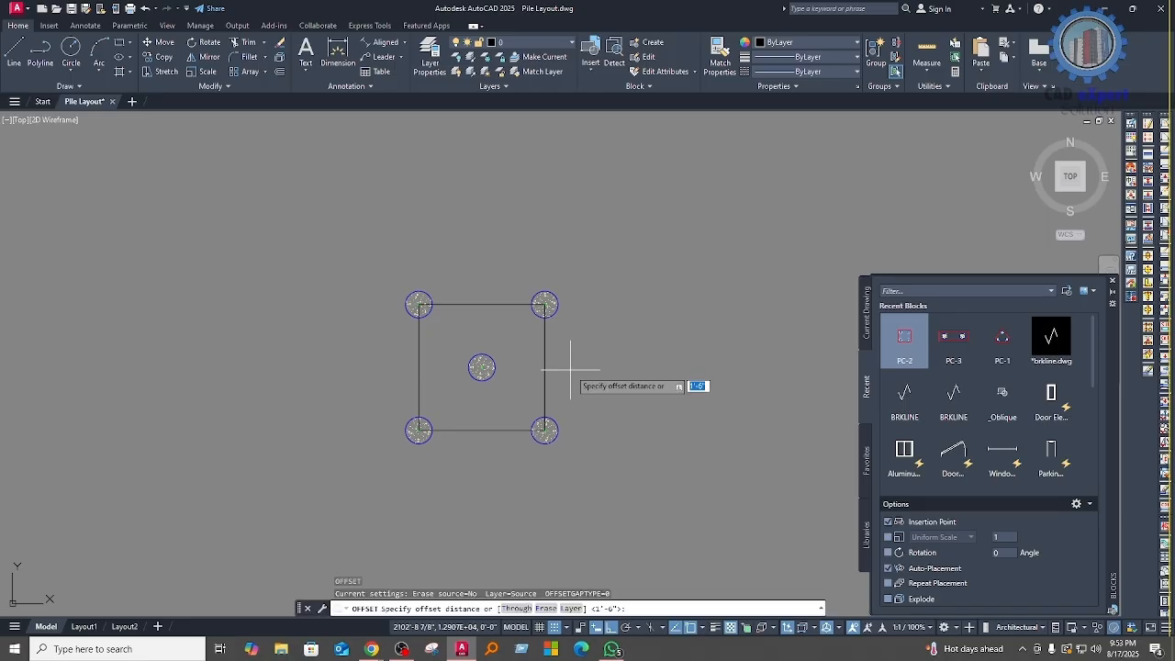
key(Return)
click(547, 357)
click(578, 367)
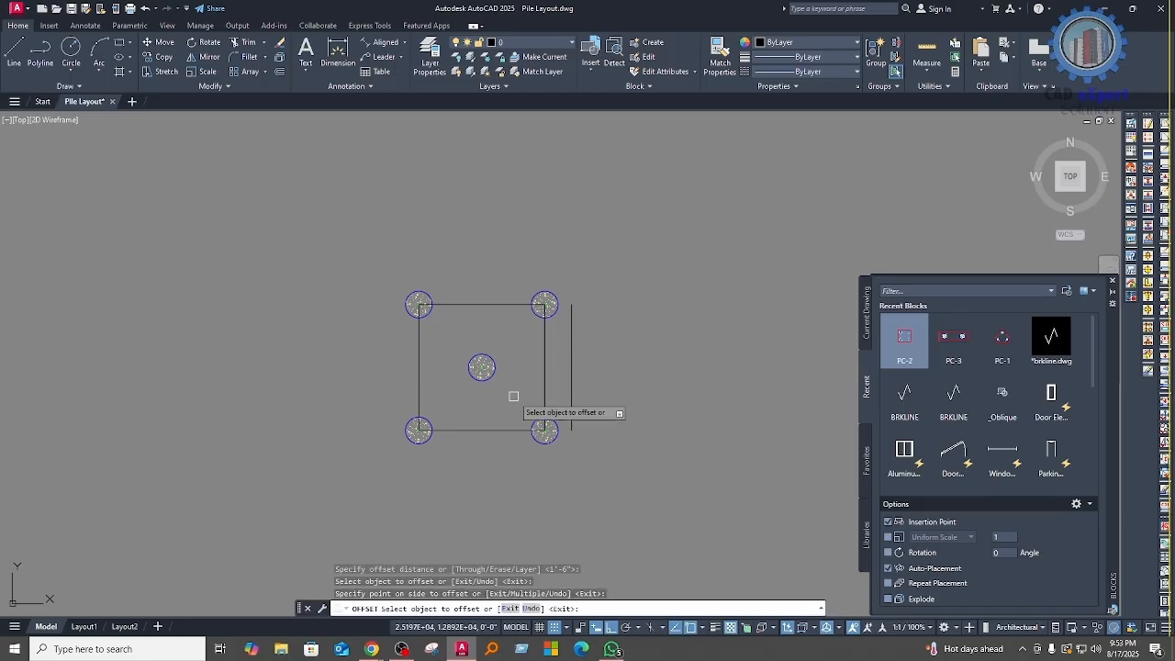
Step: Offset the bottom, left and top sides of the pile-centre square outward by the same 1'-6"
click(477, 429)
click(495, 514)
click(419, 389)
click(373, 379)
click(486, 305)
click(485, 255)
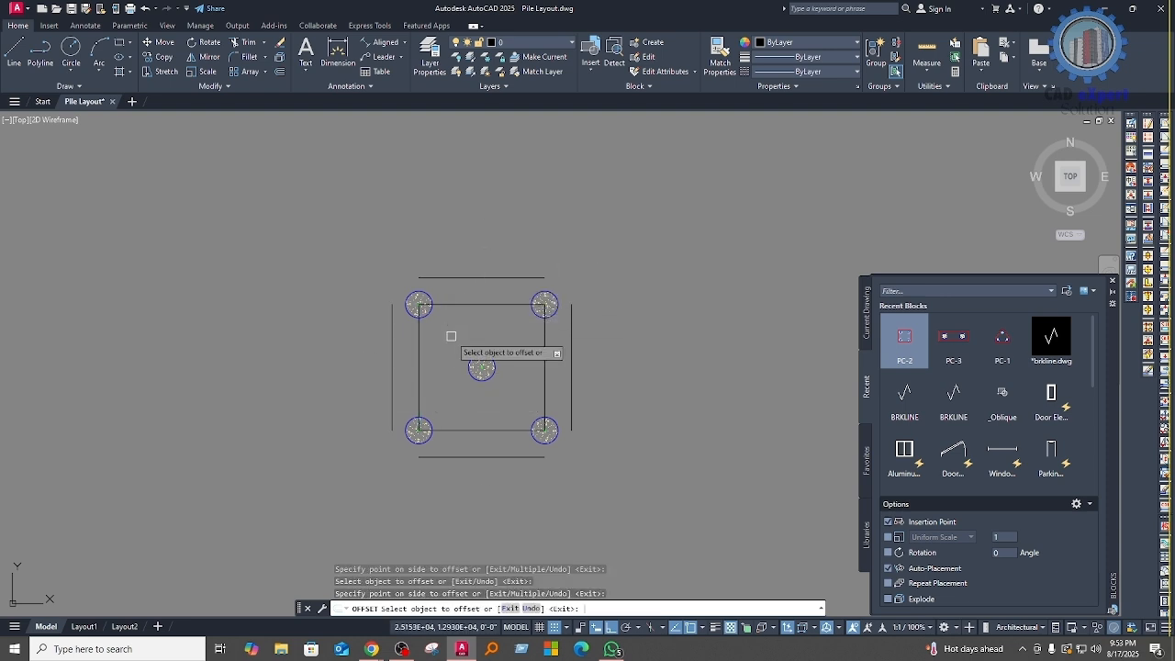
key(Return)
Step: Join the lower-left and upper-left corners of the offset lines with zero-radius fillets
middle_drag(439, 374, 443, 344)
text(f)
key(Return)
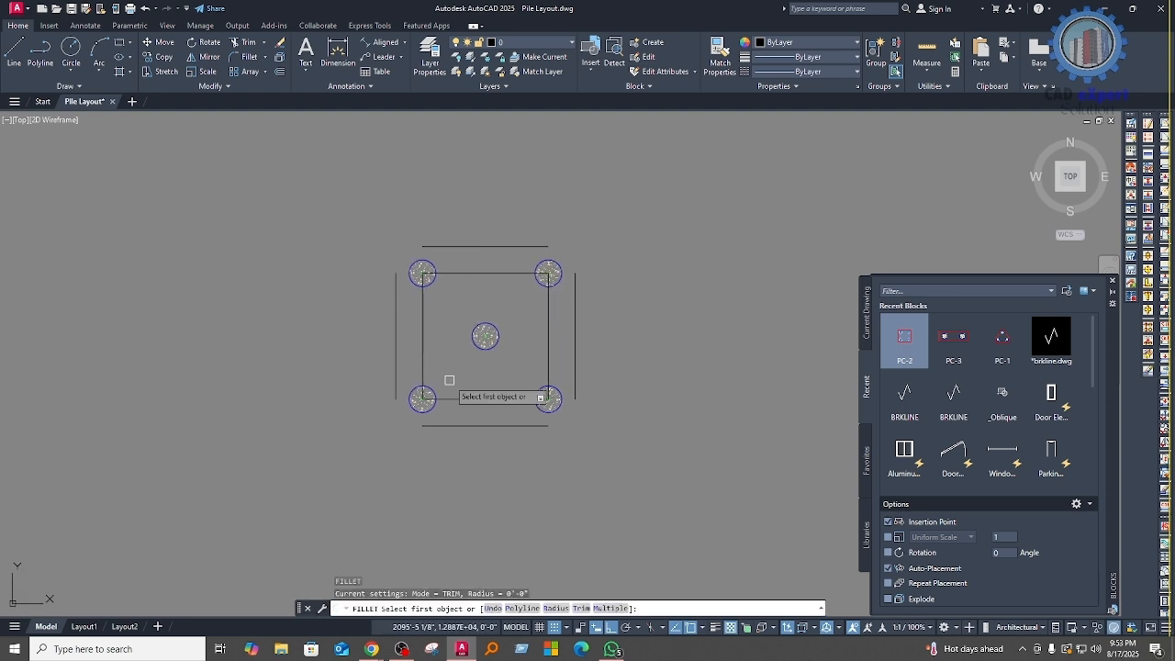
click(472, 425)
click(396, 371)
key(Return)
click(468, 246)
click(396, 310)
Step: Join the upper-right and lower-right corners of the offset lines with zero-radius fillets
key(Return)
click(575, 306)
click(528, 246)
key(Return)
click(576, 364)
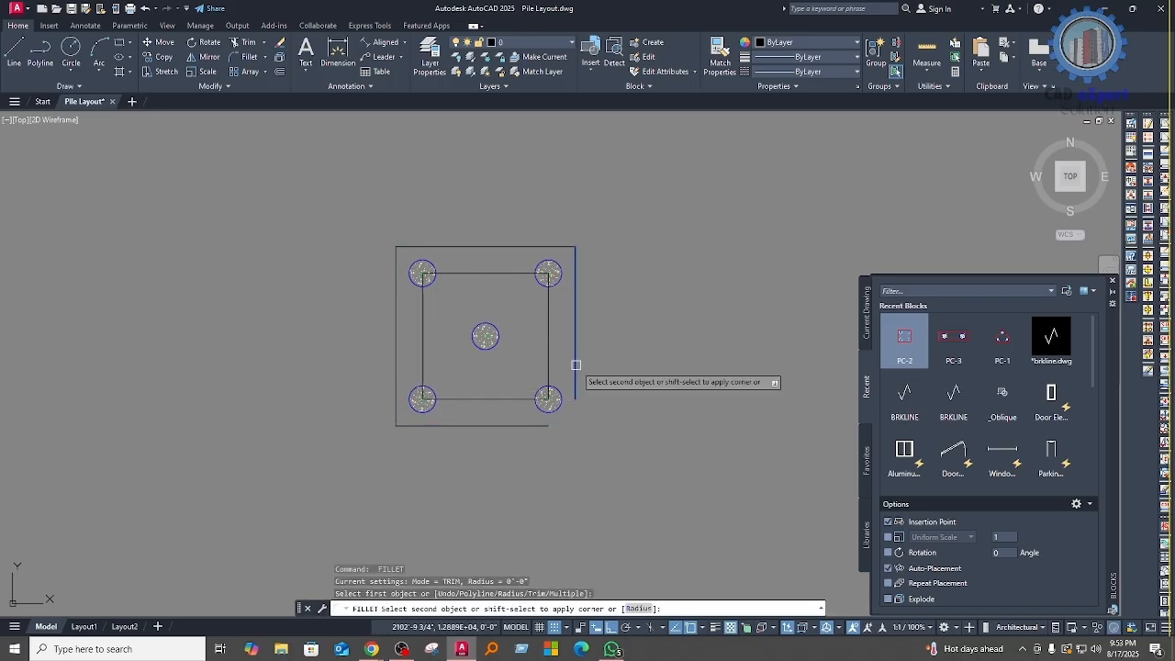
click(524, 425)
Step: Draw a rectangle over the outer outline from its upper-left corner to its lower-right corner
middle_drag(424, 443, 435, 480)
text(re)
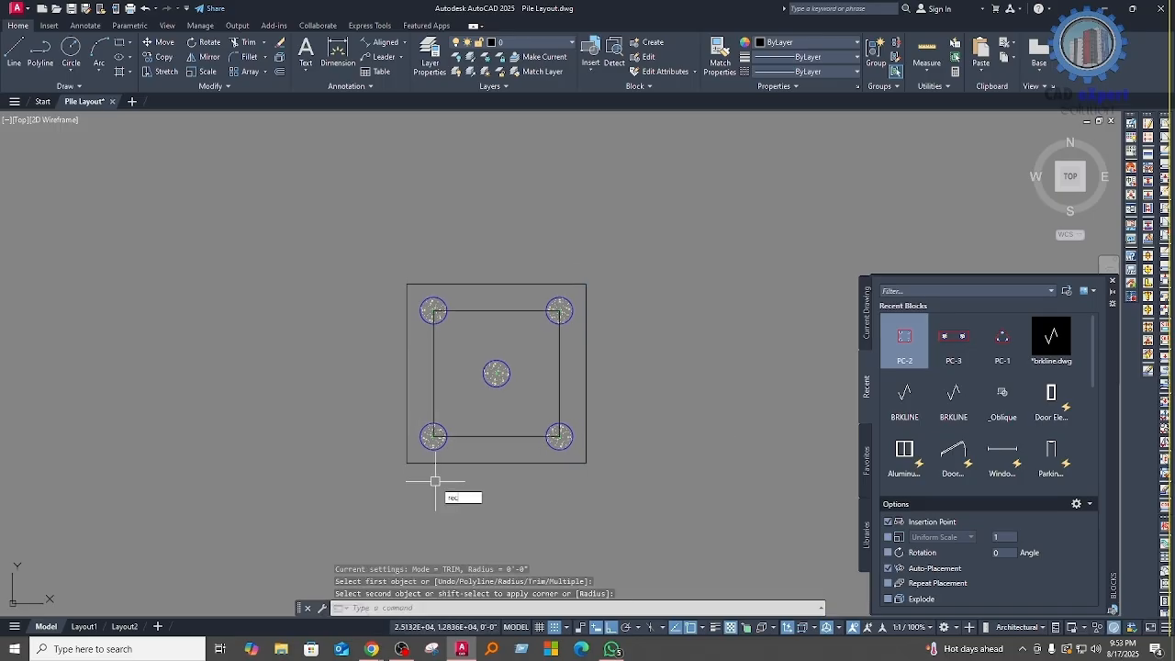
text(c)
key(Return)
click(407, 284)
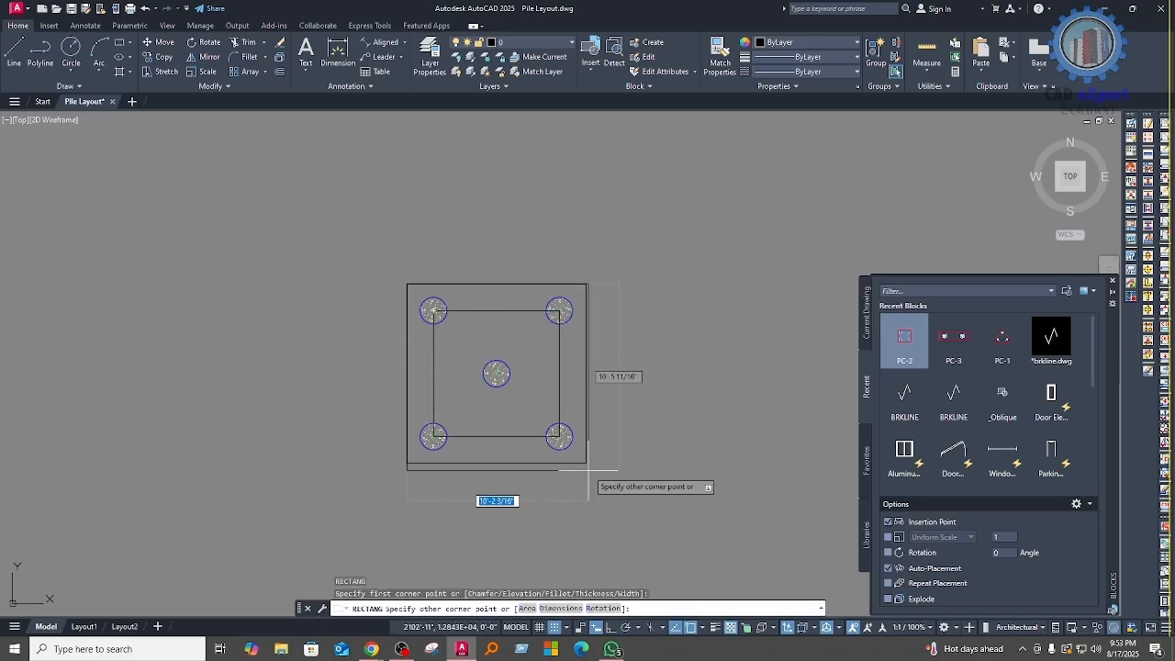
click(587, 463)
Step: Erase the four inner lines connecting the pile centres
click(557, 410)
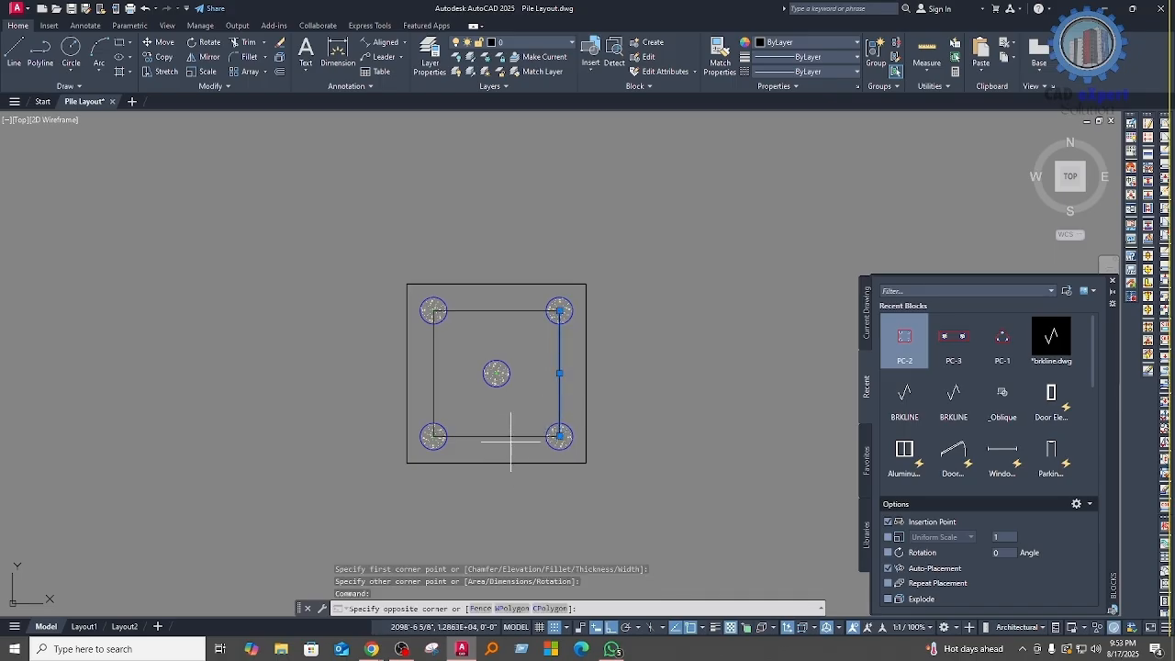
click(510, 443)
click(494, 427)
click(445, 407)
click(428, 390)
click(489, 326)
click(482, 299)
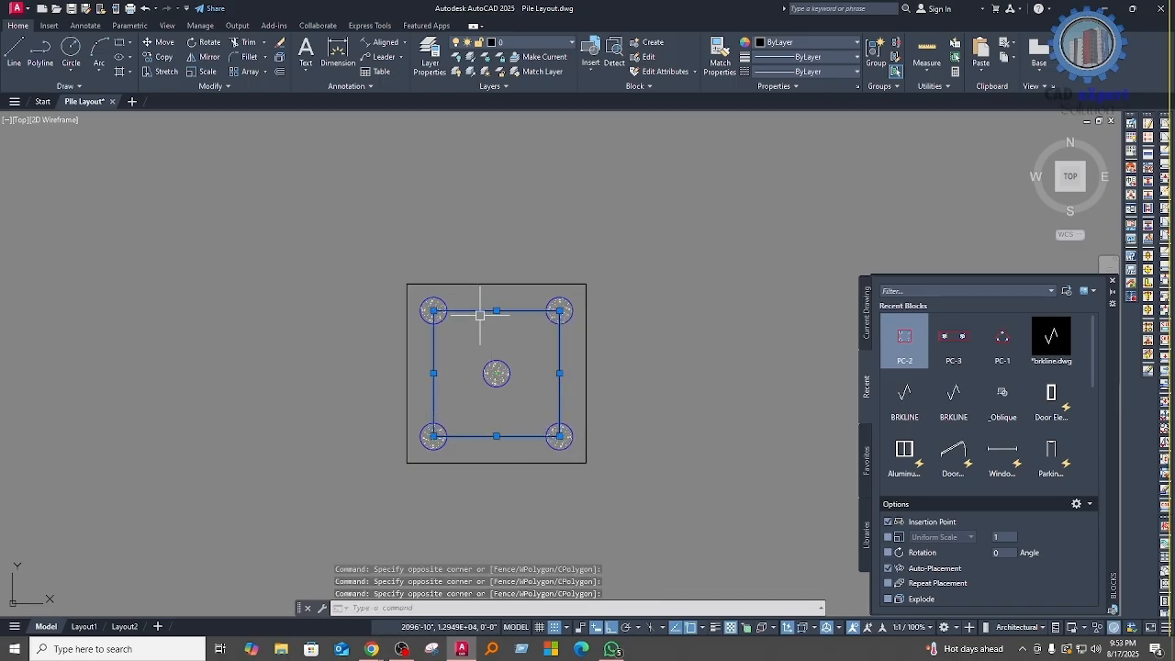
text(e)
key(Return)
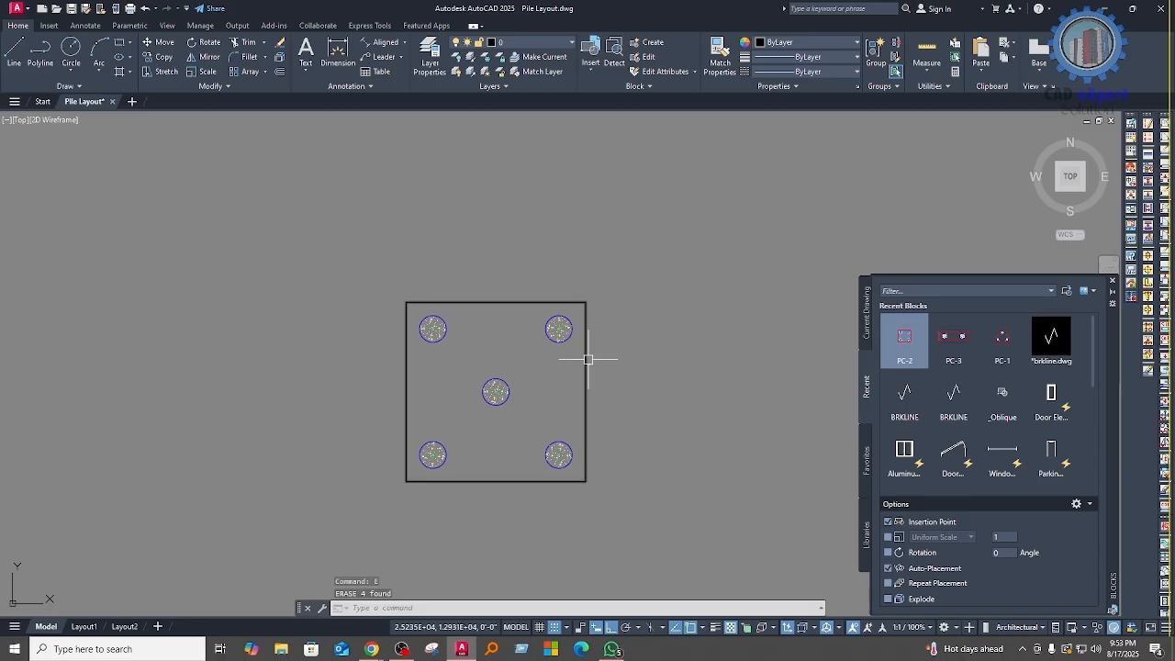
Step: Set the colour of the cap's outer outline to red
click(786, 42)
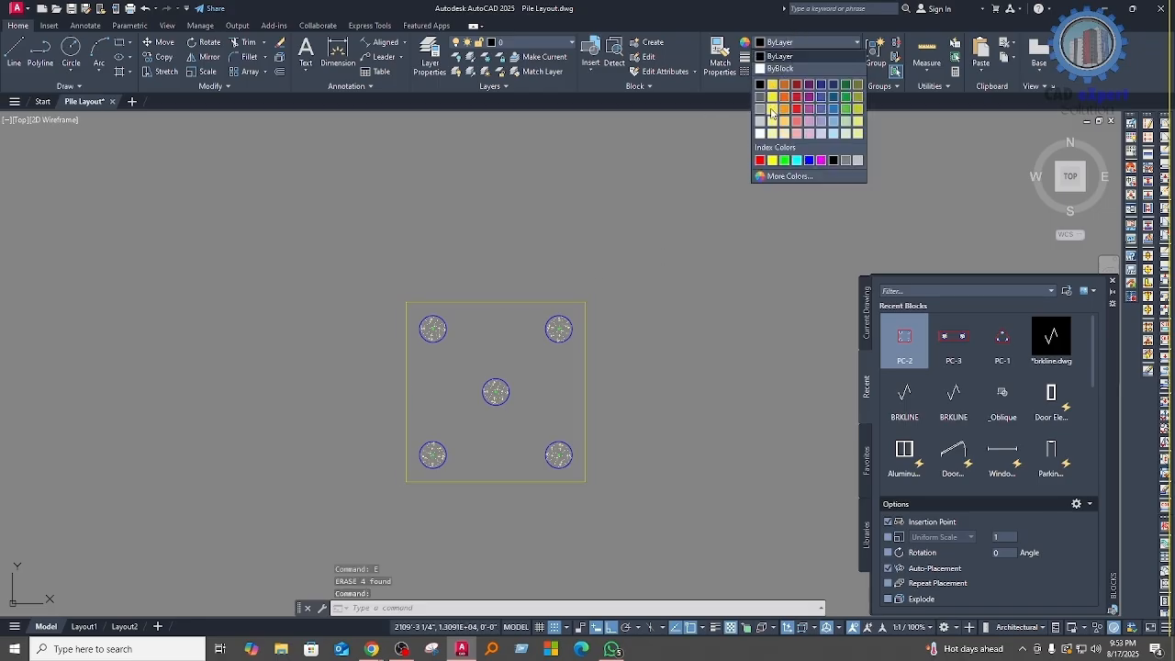
click(759, 161)
mouse_move(543, 368)
middle_down()
mouse_move(560, 337)
mouse_move(530, 305)
middle_up()
Step: Start a block definition named PC-4 from the complete five-pile cap
click(664, 479)
middle_drag(715, 453, 544, 401)
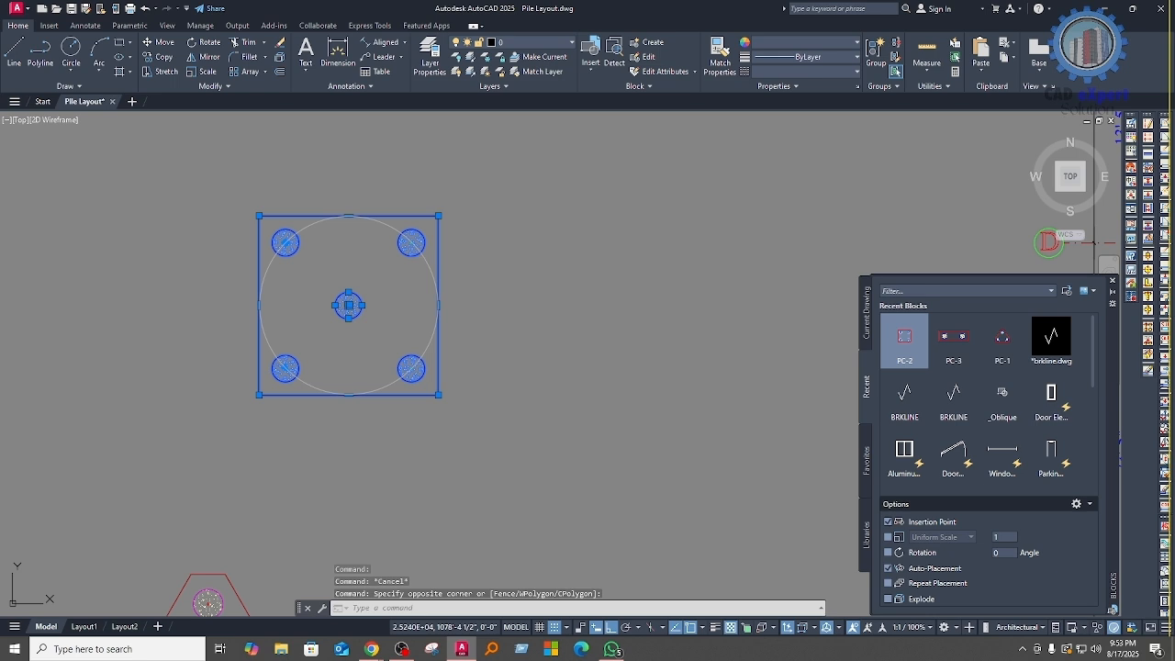
text(b)
key(Return)
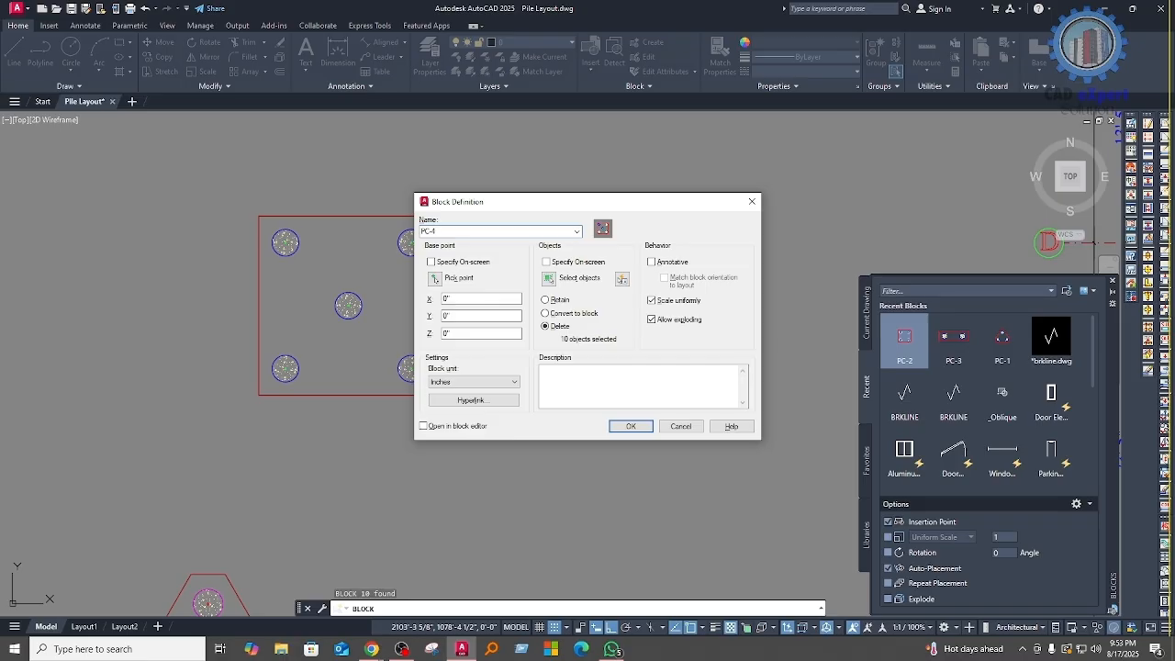
Step: Reselect the whole cap as the block's objects and pick the insertion base point at the central pile
click(571, 277)
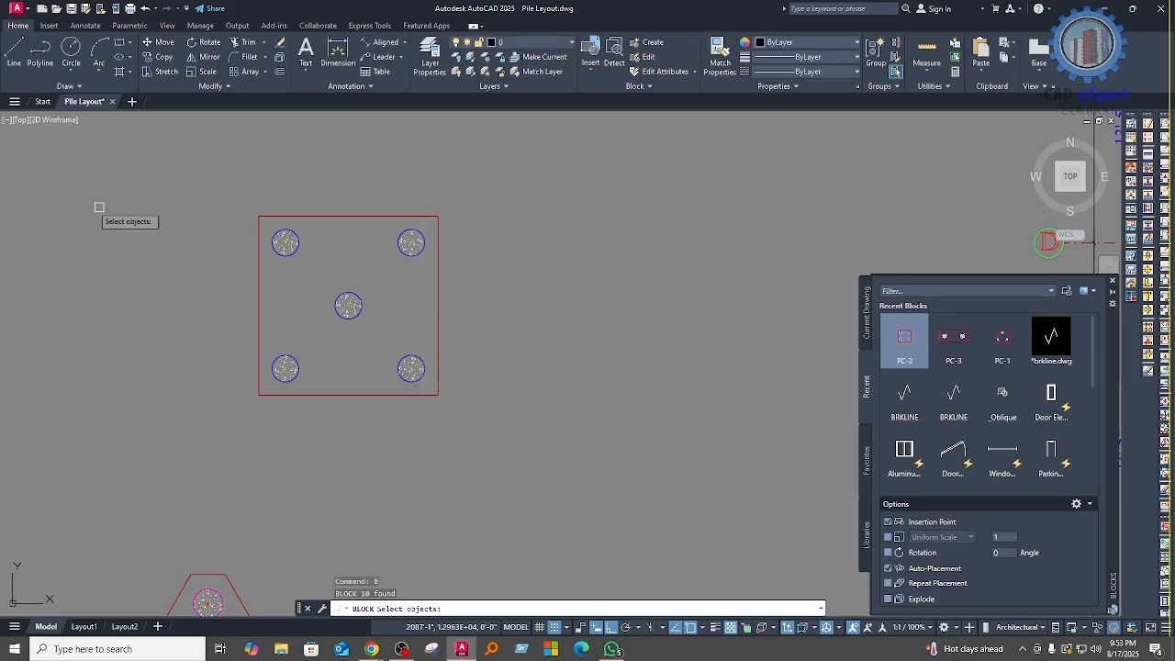
click(158, 179)
click(496, 481)
key(Return)
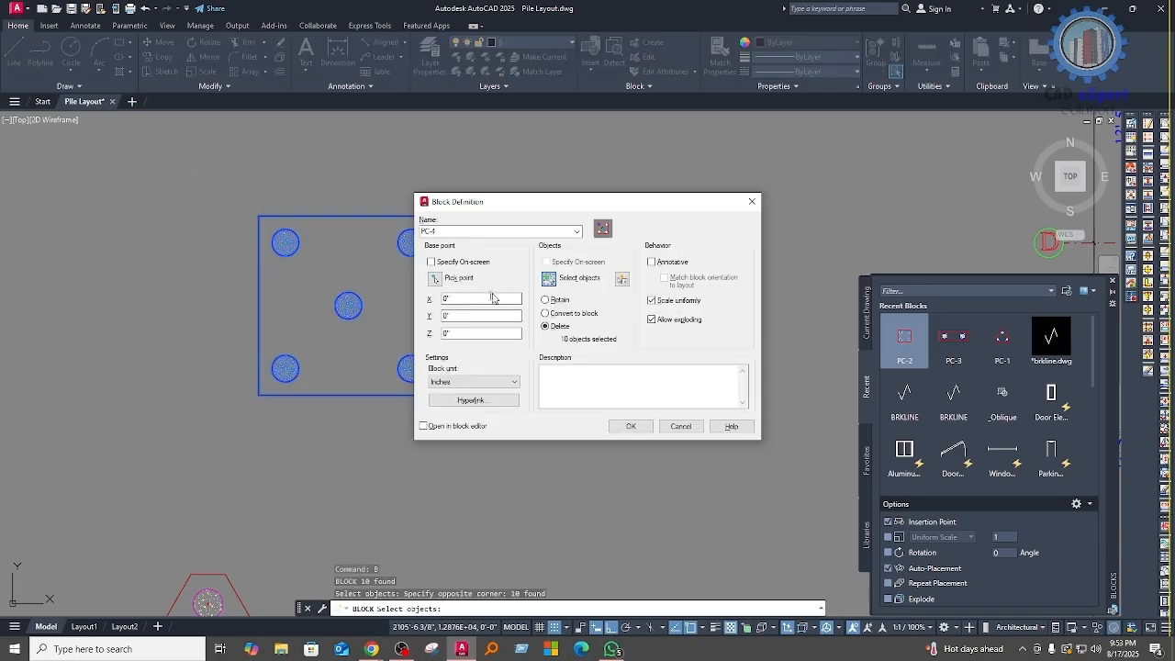
click(433, 280)
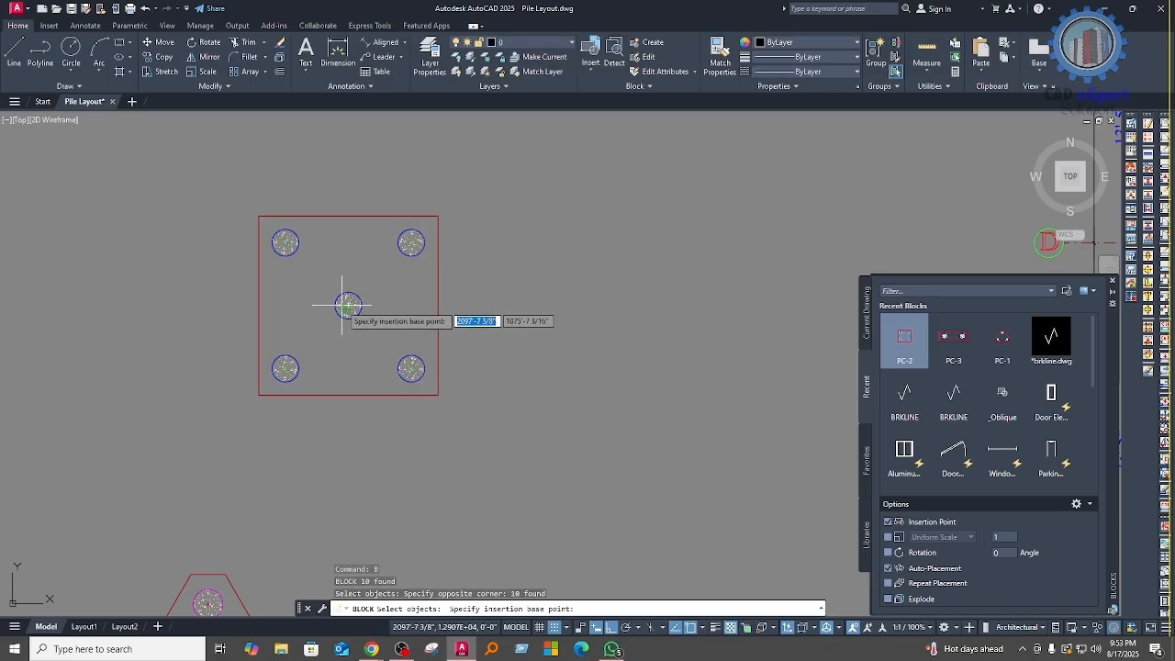